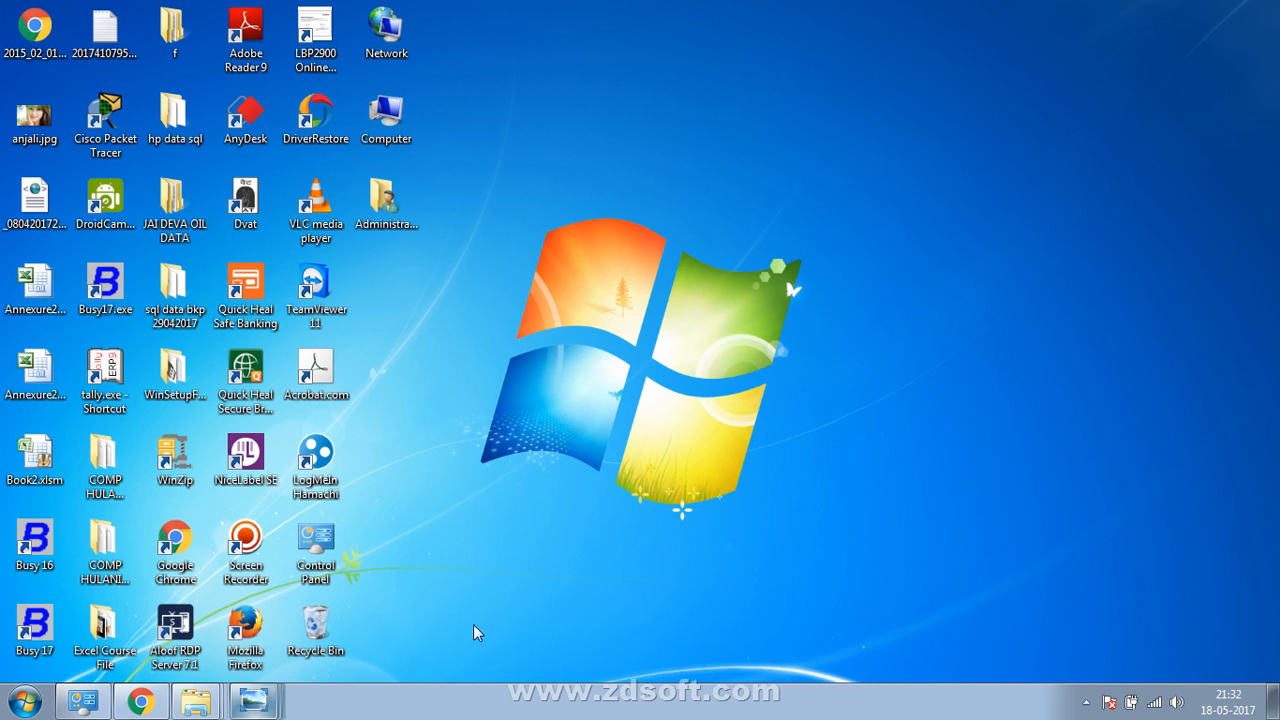
View IMG_20170518_212445.jpg, the note with HOLANI FABRIC's address, financial year and CIN, then minimize it
click(267, 708)
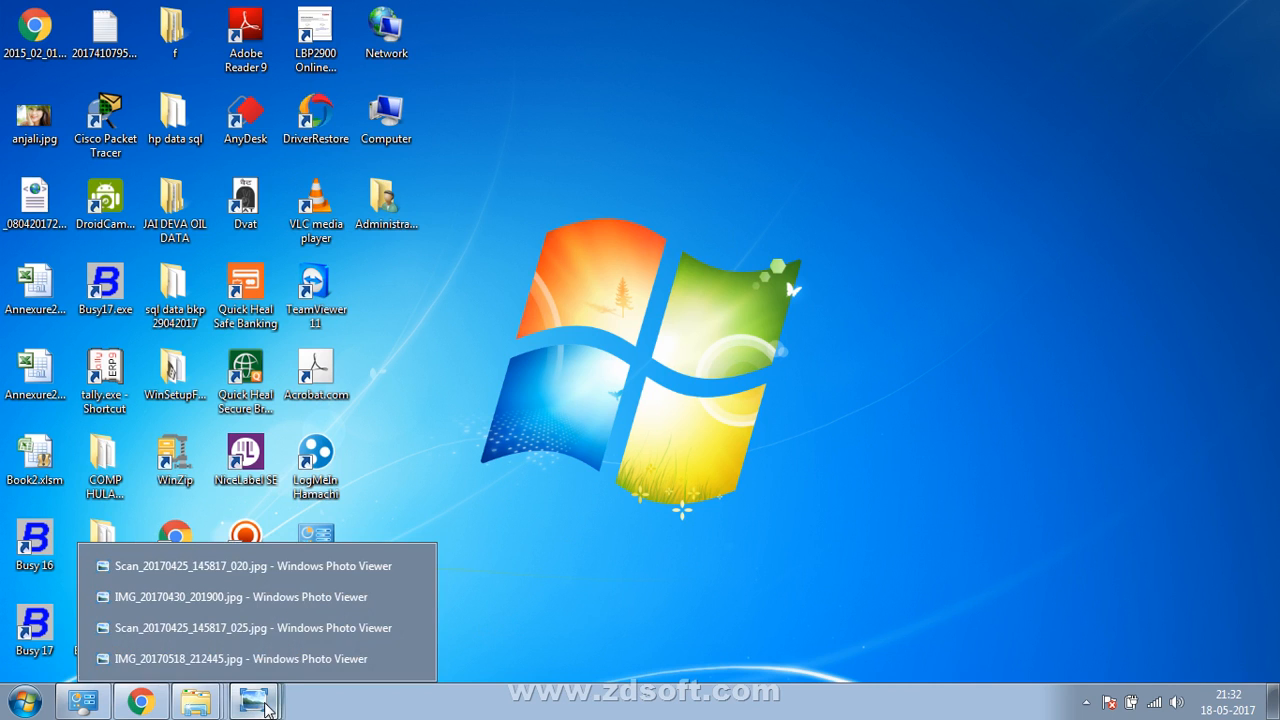
click(287, 660)
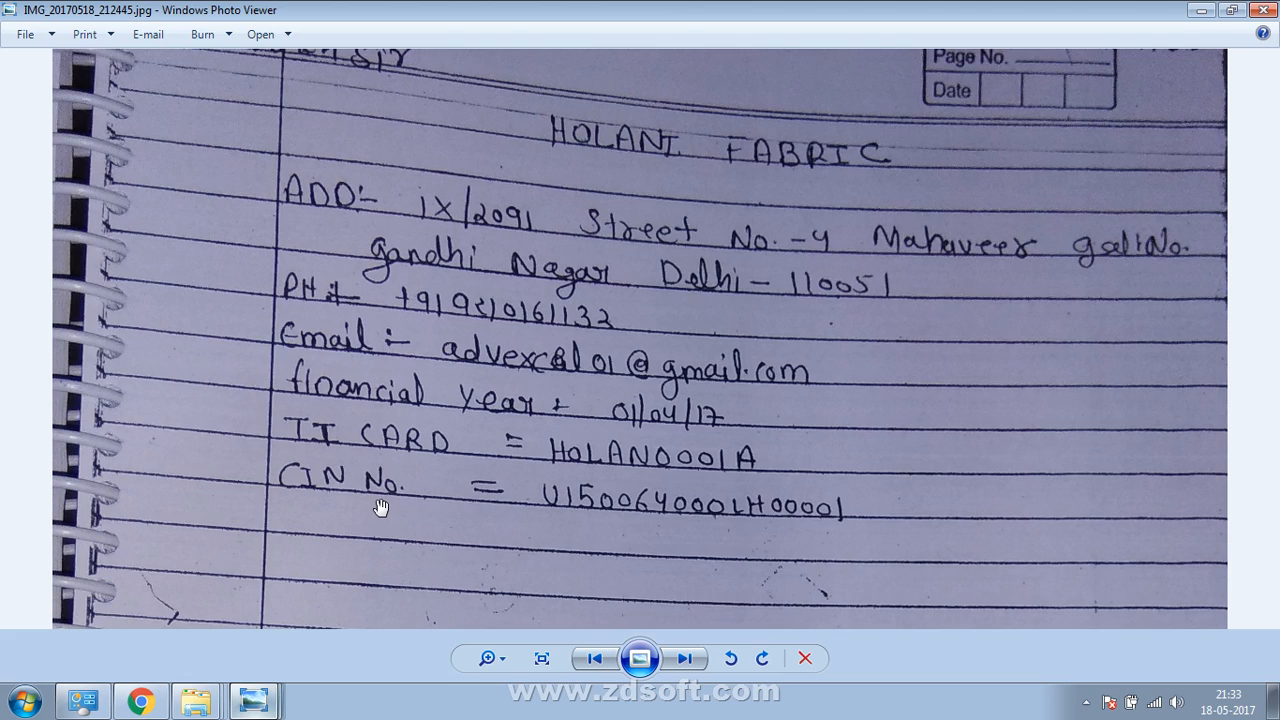
click(1198, 10)
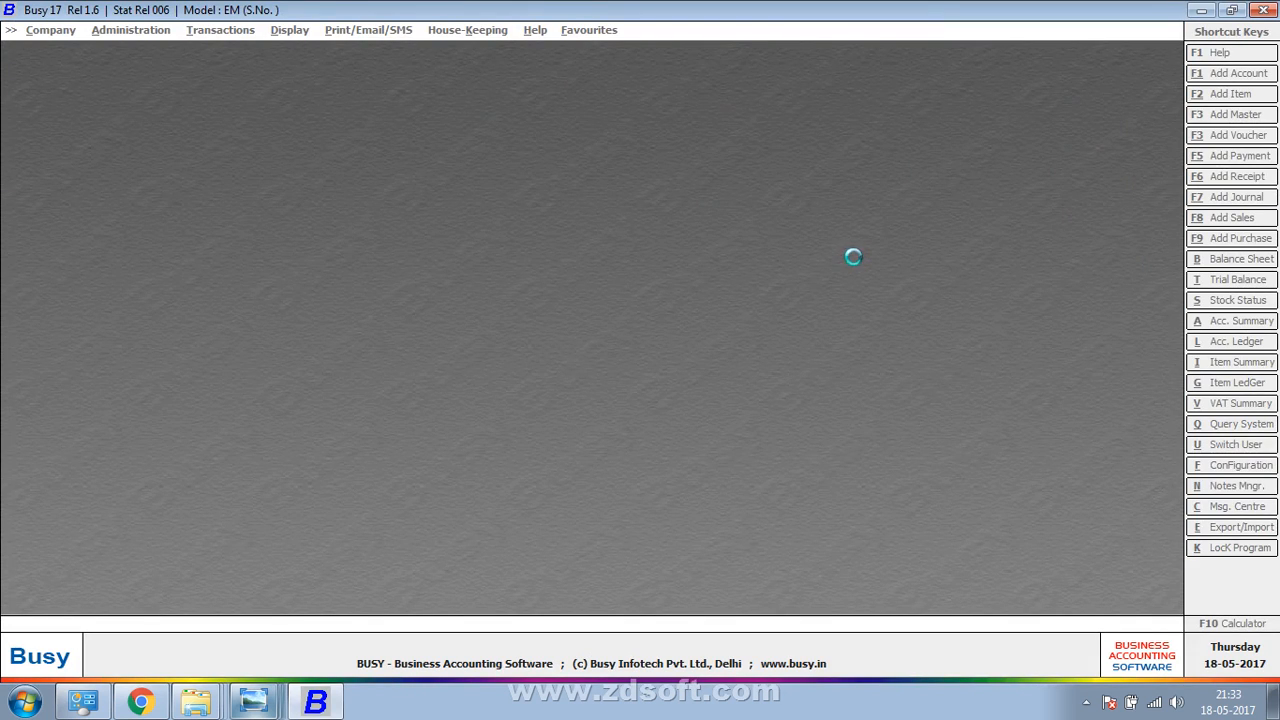
Open the Create Company form from Busy 17's Company menu
key(Return)
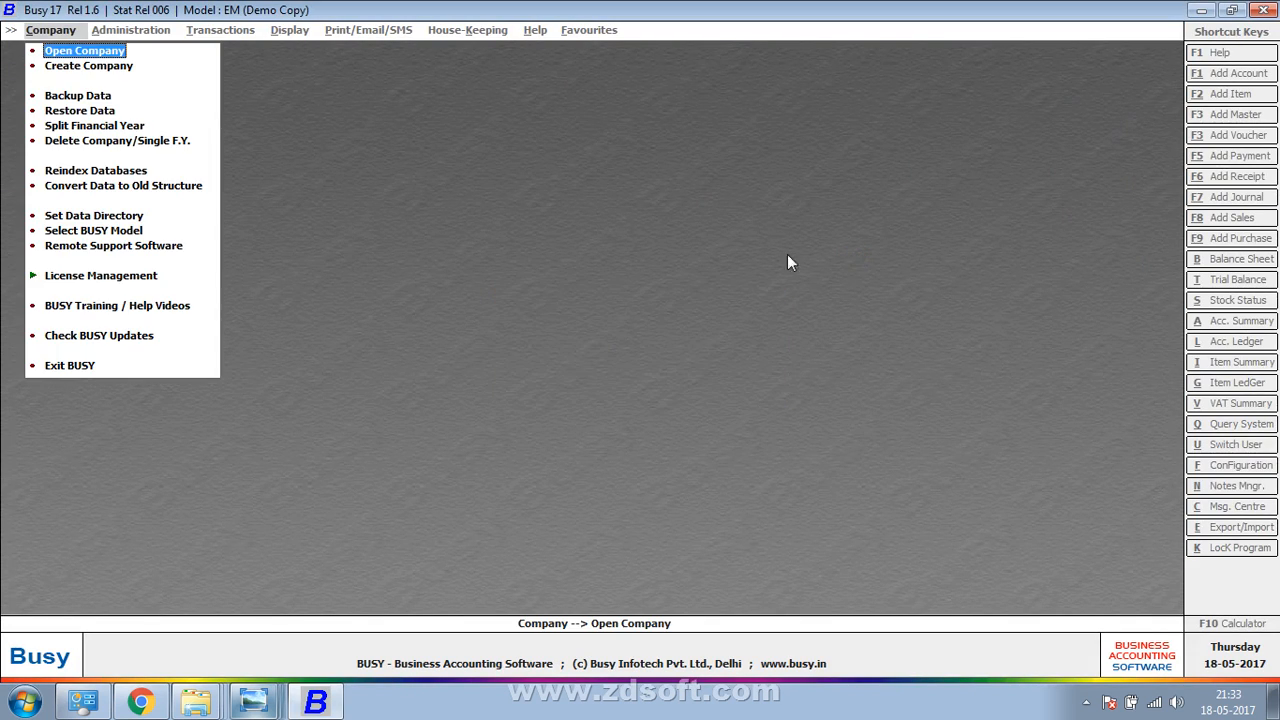
key(Down)
key(Return)
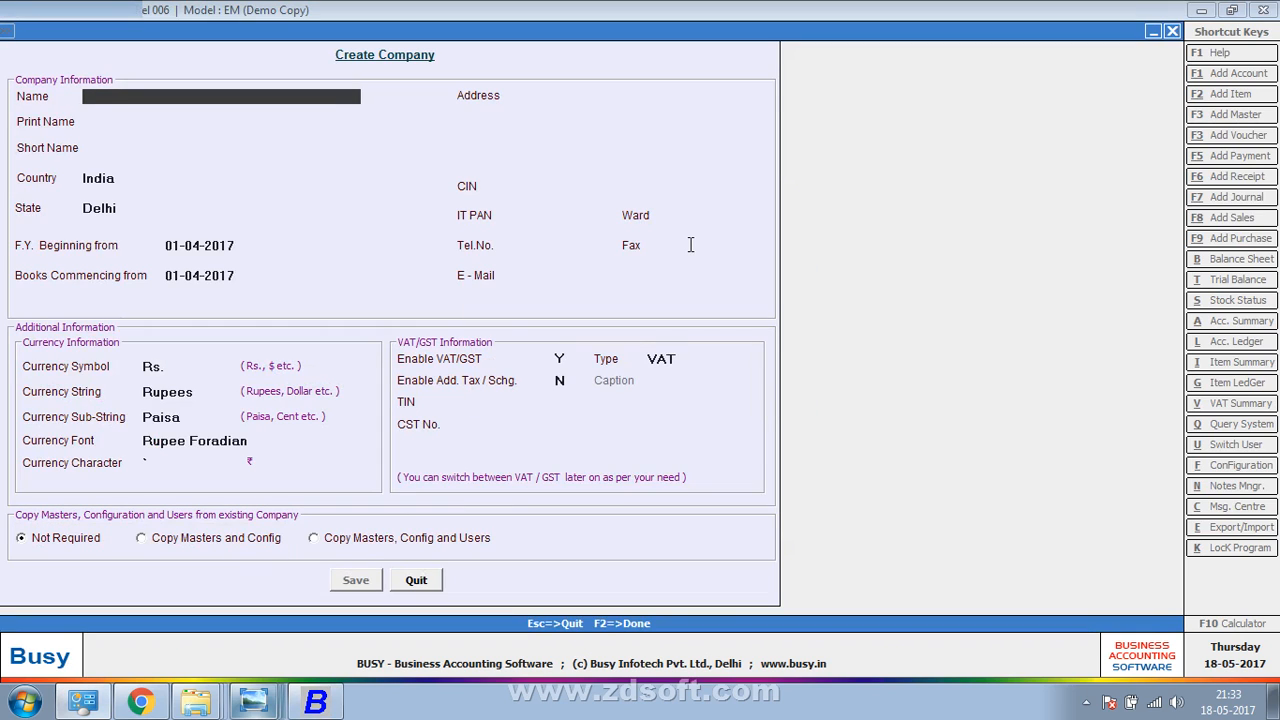
Check the notes photo, then return to Busy's Create Company form
key(alt+Tab)
key(alt+Tab)
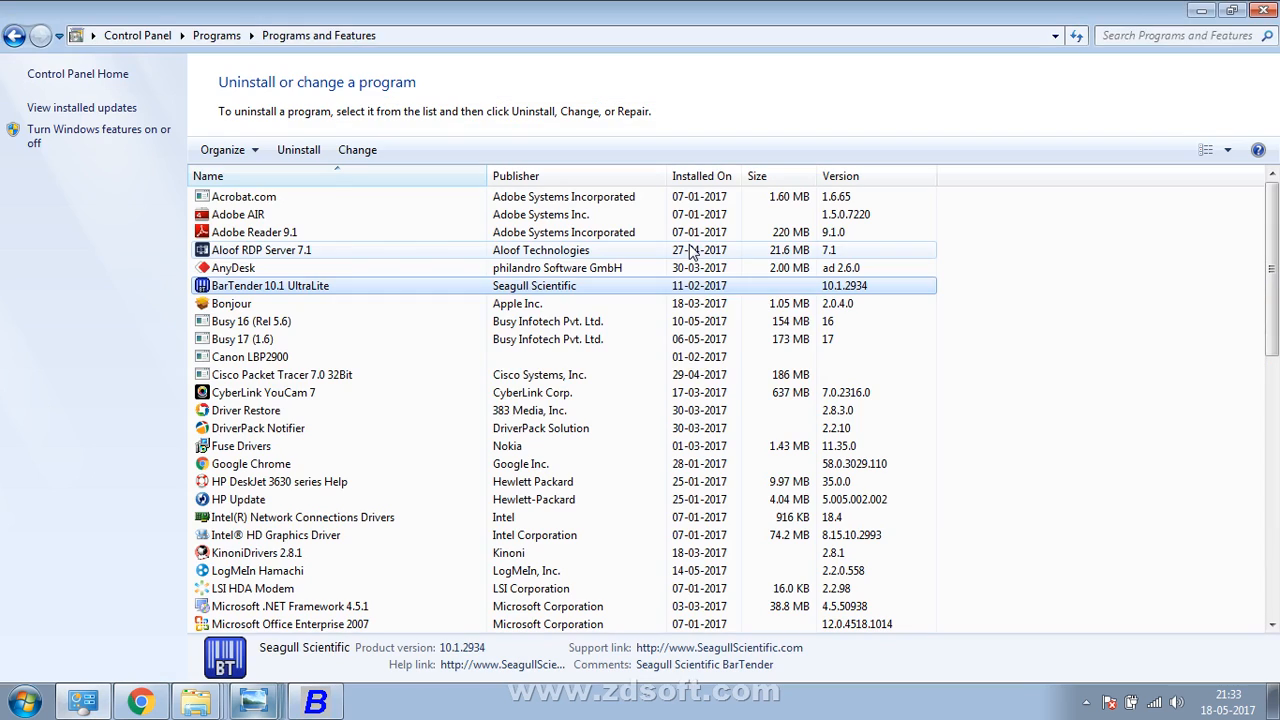
key(alt+Tab)
key(alt+Tab)
key(alt+Tab)
key(alt+Tab)
key(alt+Tab)
key(alt+Tab)
key(alt+Tab)
key(alt+Tab)
key(alt+Tab)
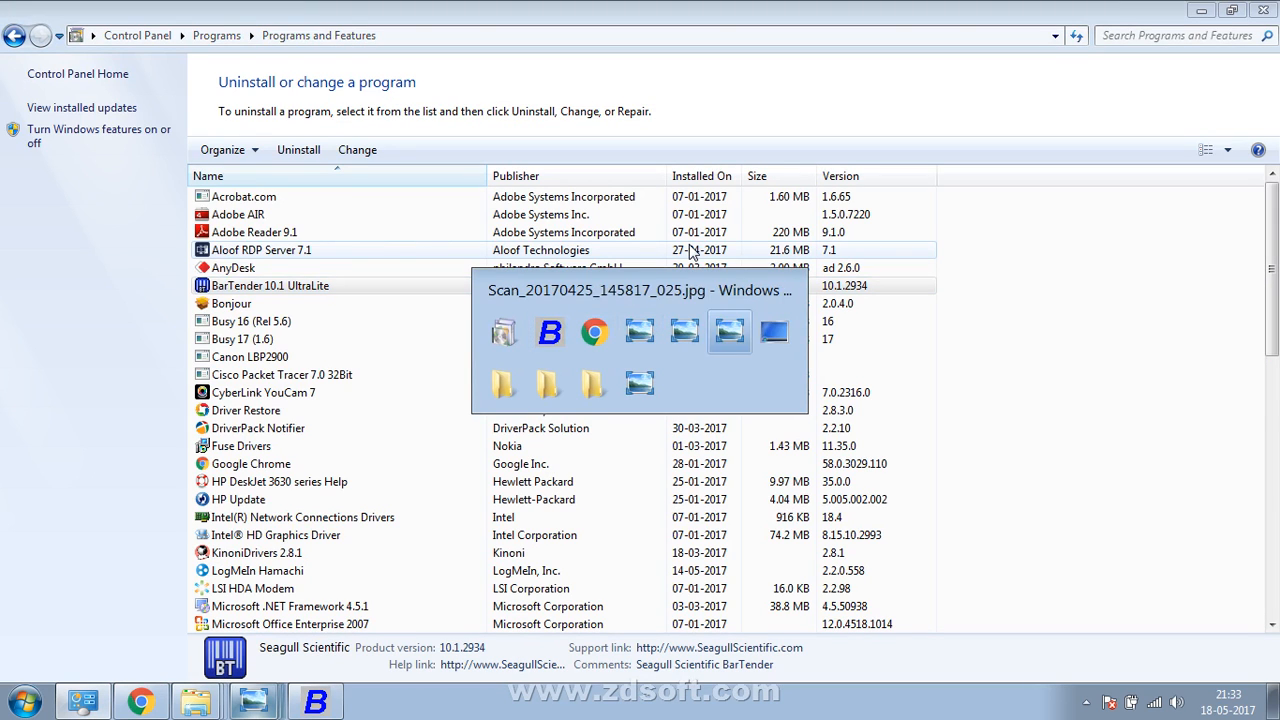
key(alt+Tab)
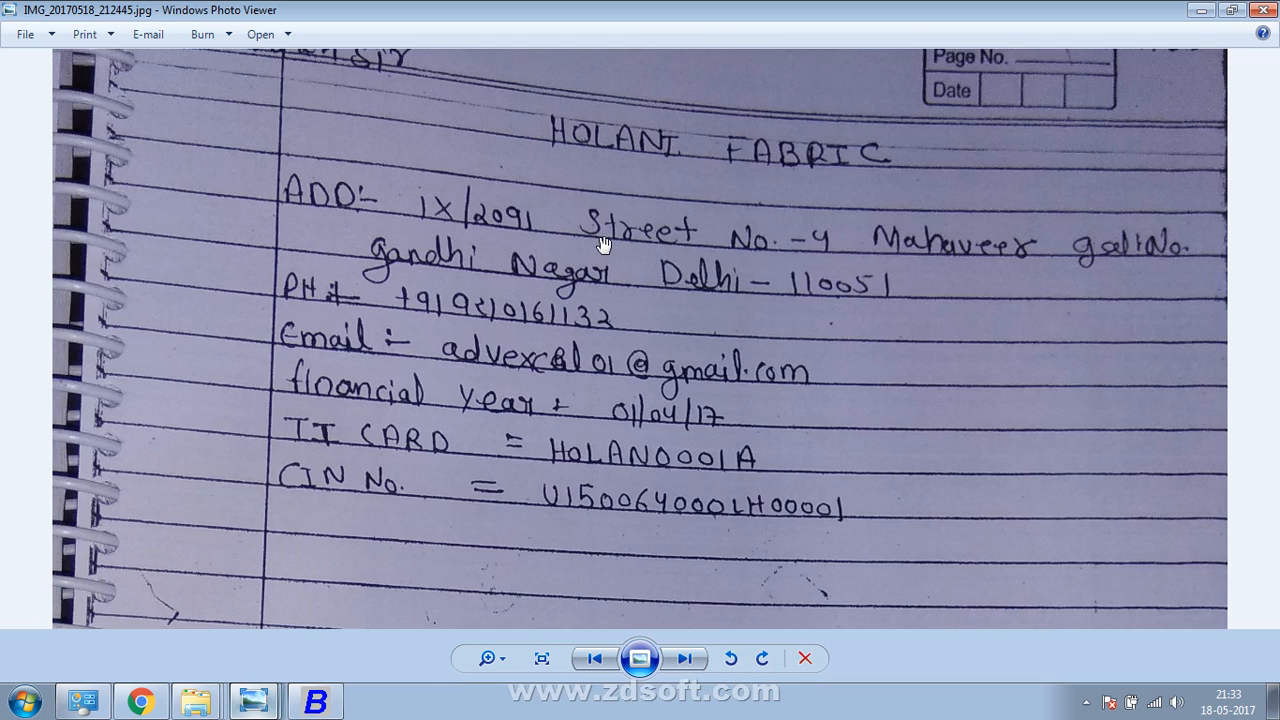
click(308, 702)
key(Escape)
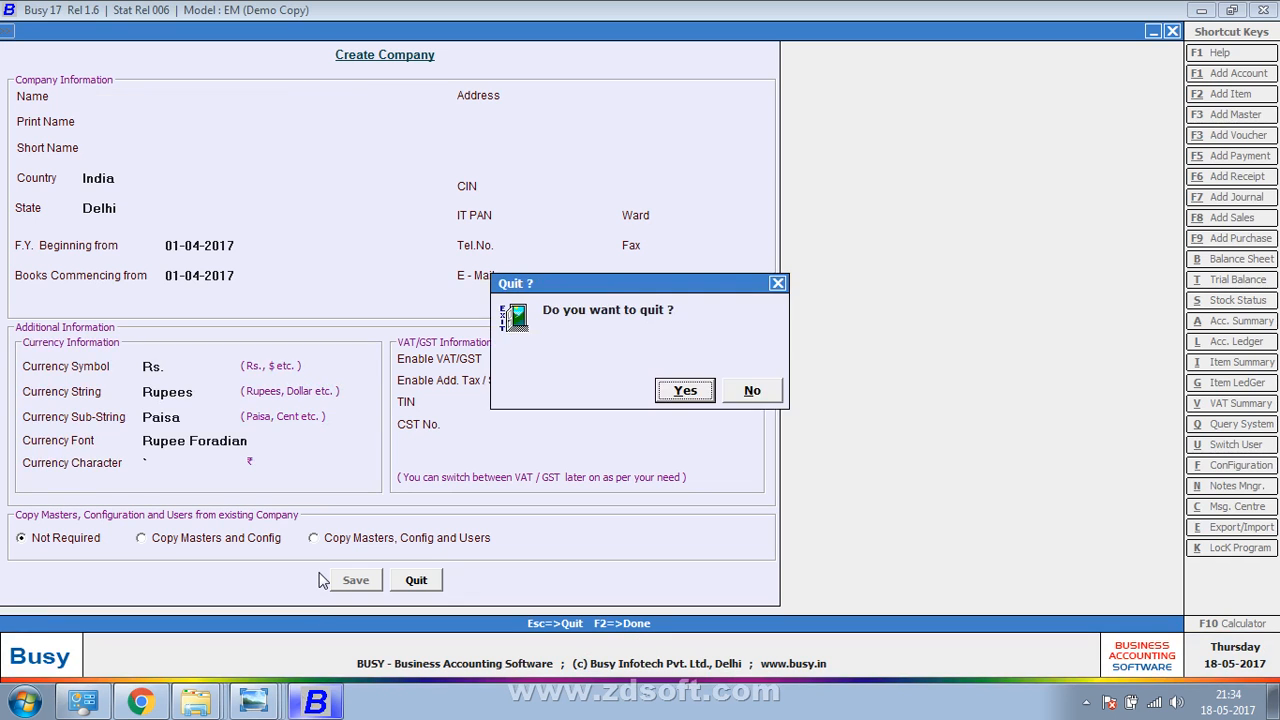
key(Return)
key(Return)
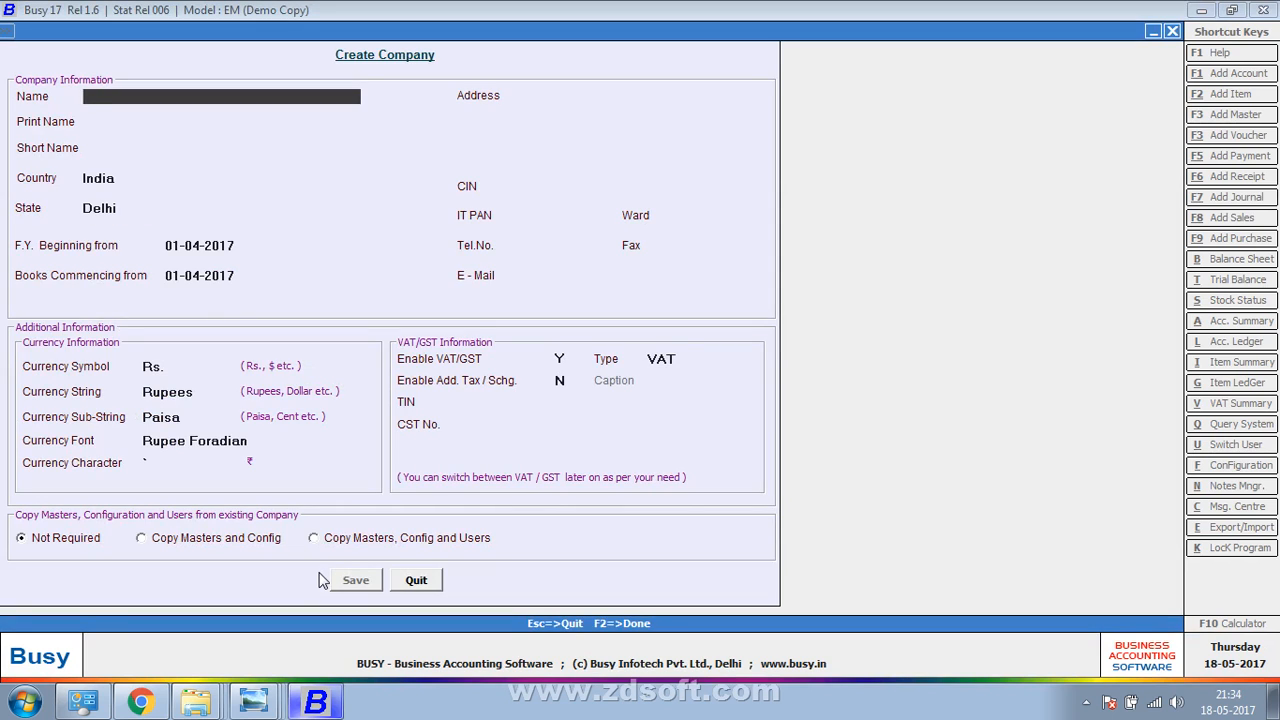
Enter the company name HOLANI FABRIC and its two-line address
text(HOLANI FABRIC)
key(Return)
key(Return)
key(Return)
key(Return)
key(Return)
key(Return)
key(Return)
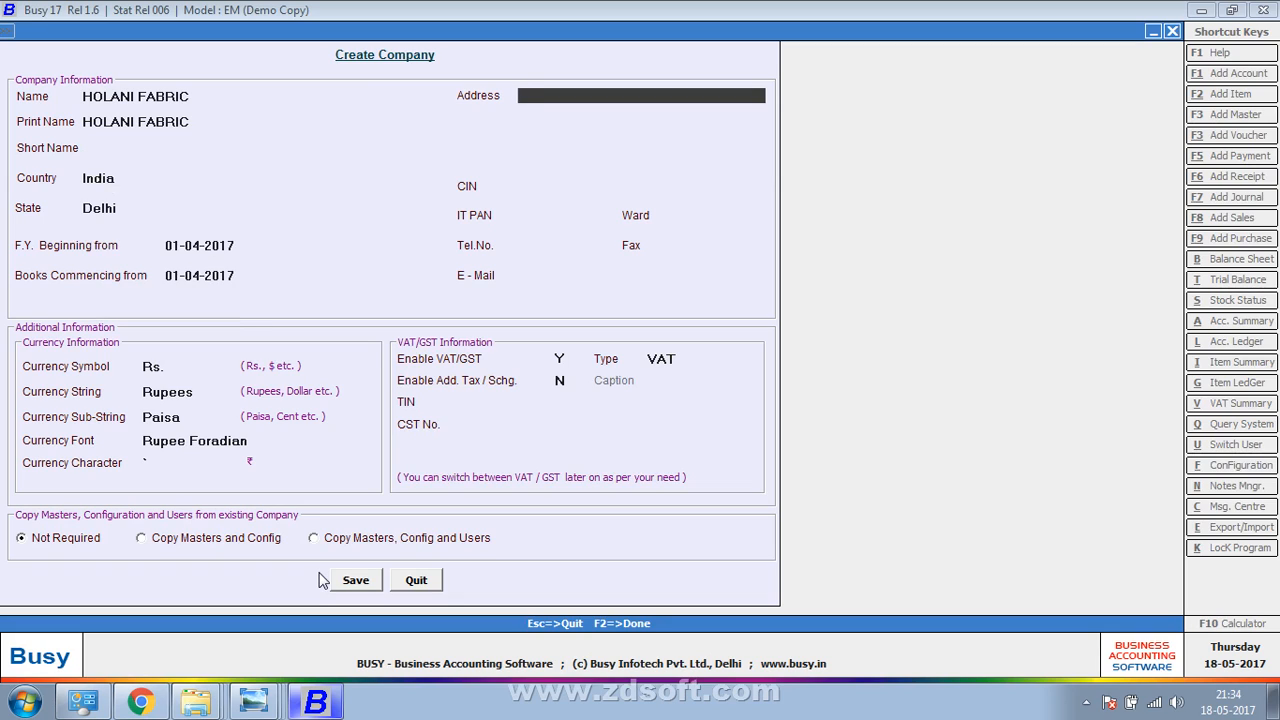
text(/)
key(BackSpace)
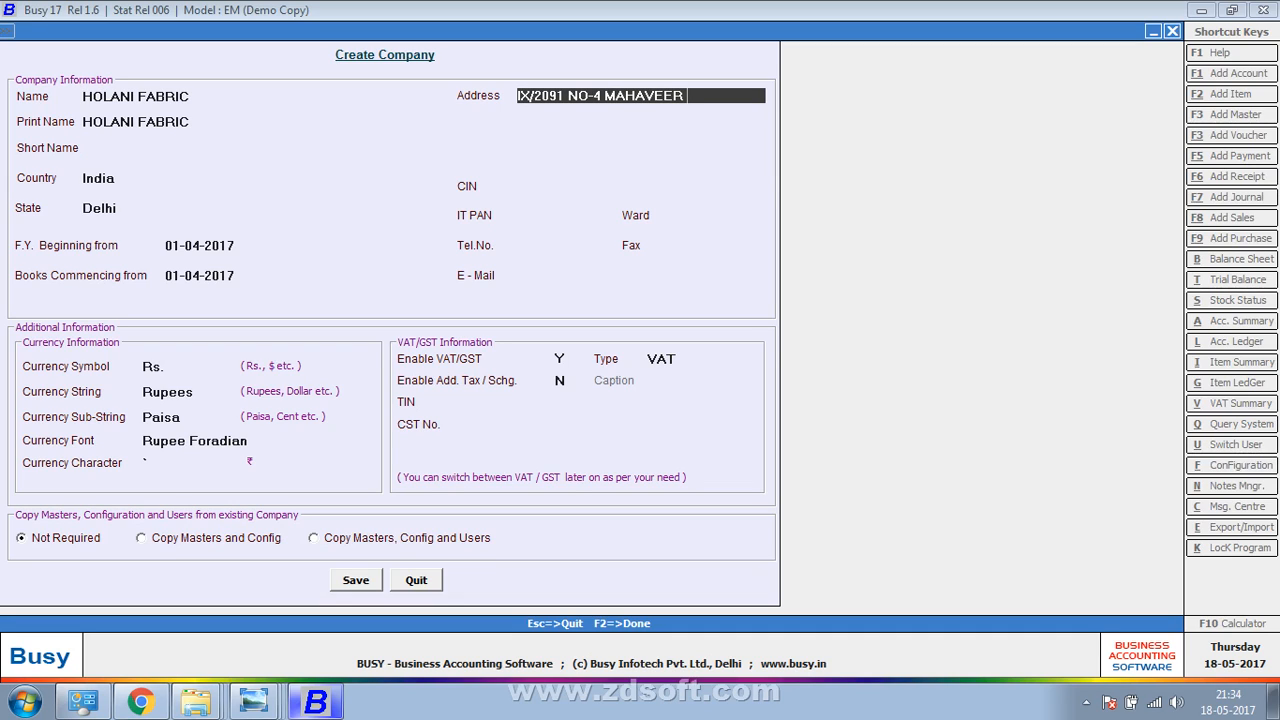
key(Return)
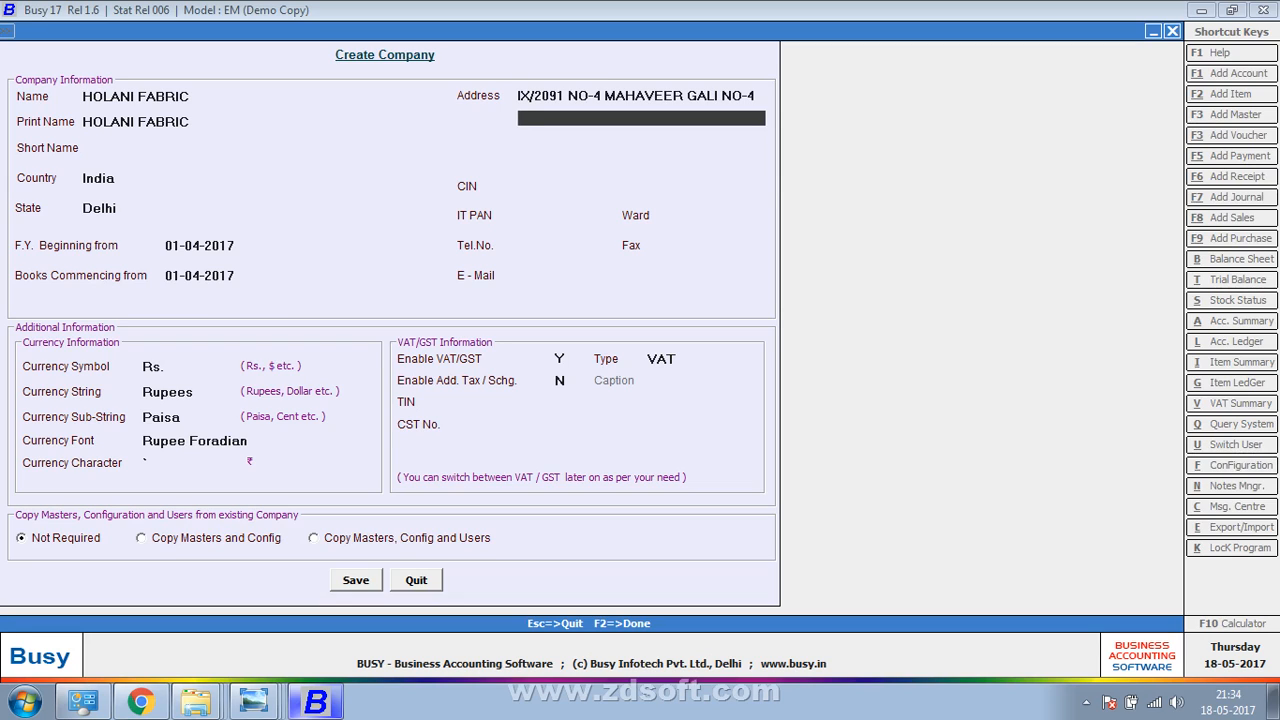
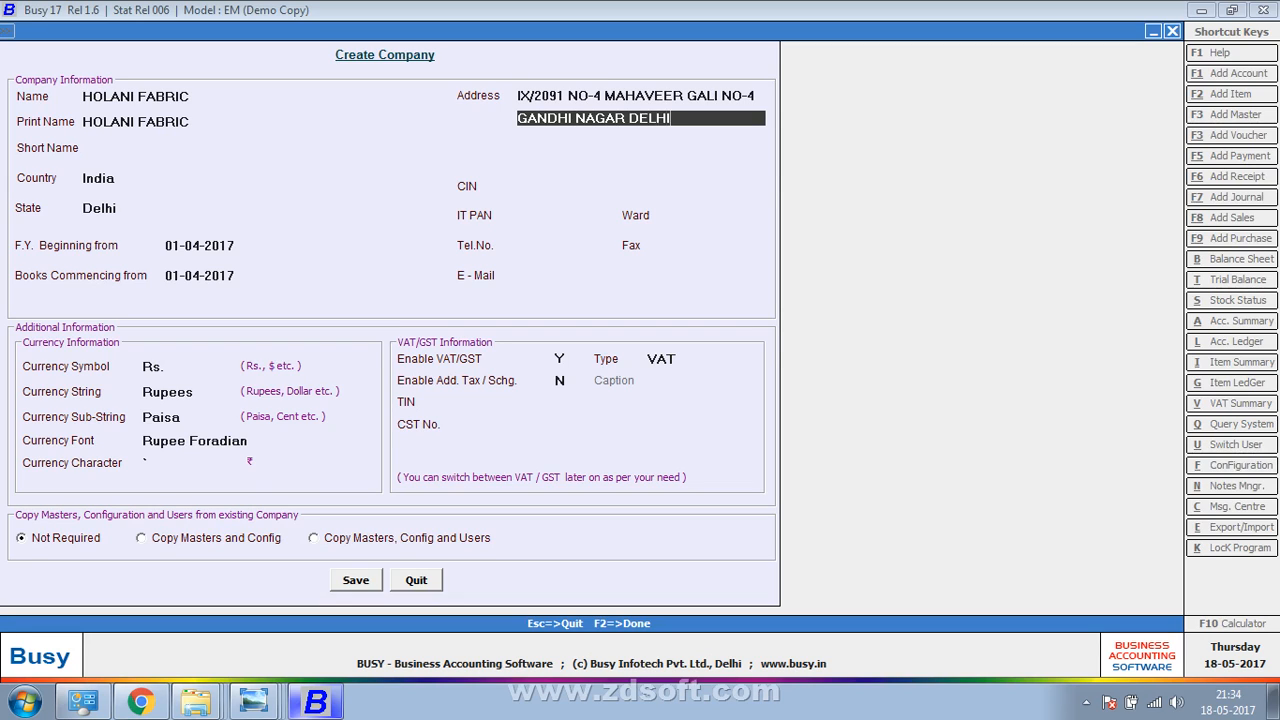
Fill in the company's telephone number and save the company
key(Return)
key(Return)
key(Return)
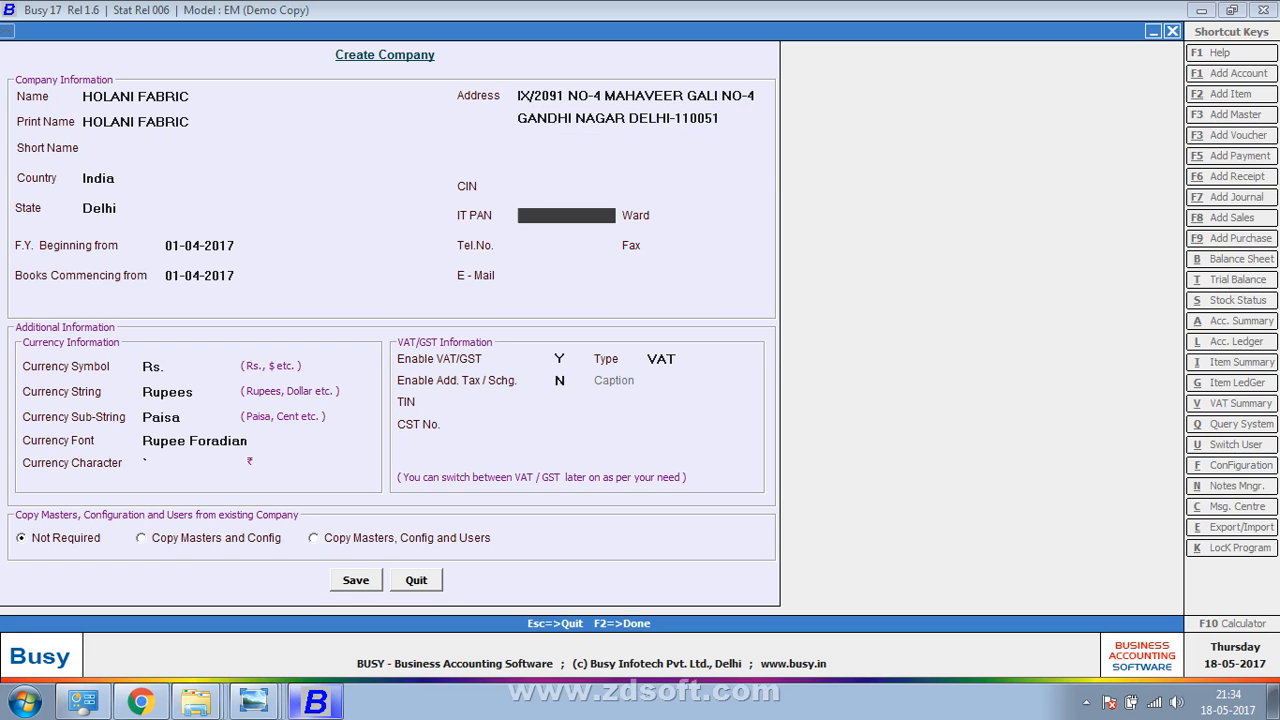
key(Return)
key(Return)
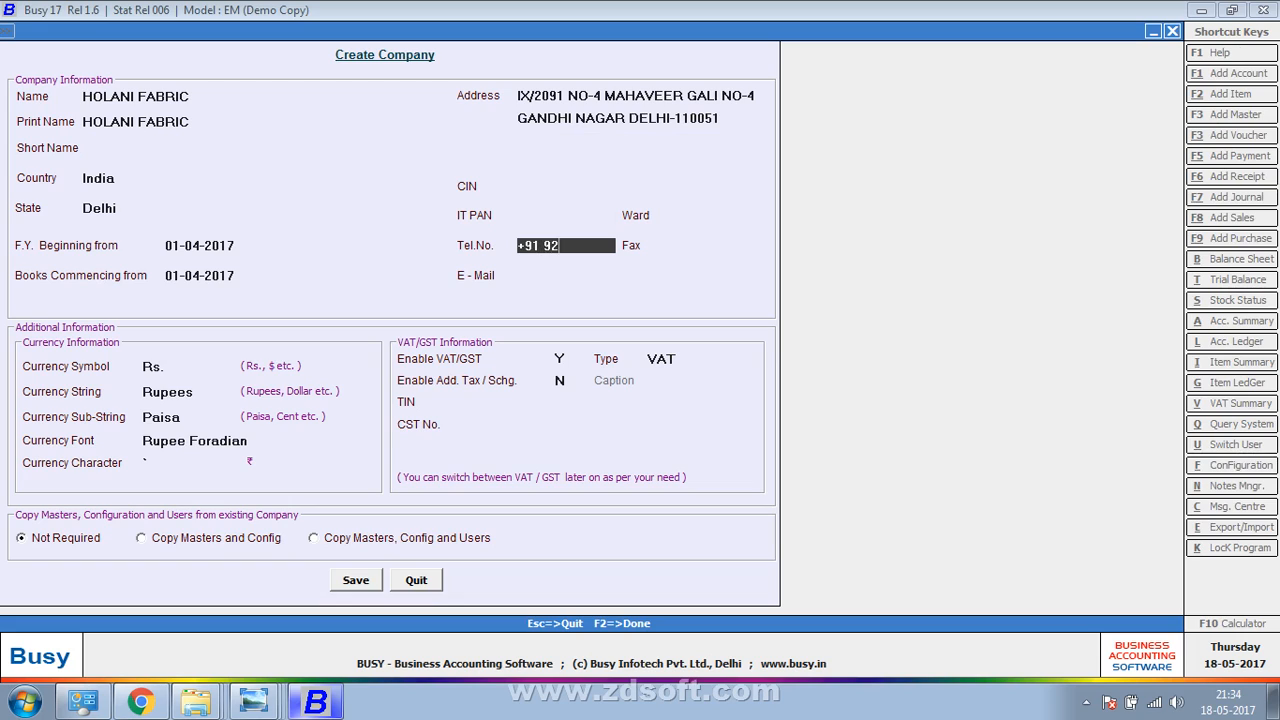
key(Return)
key(Return)
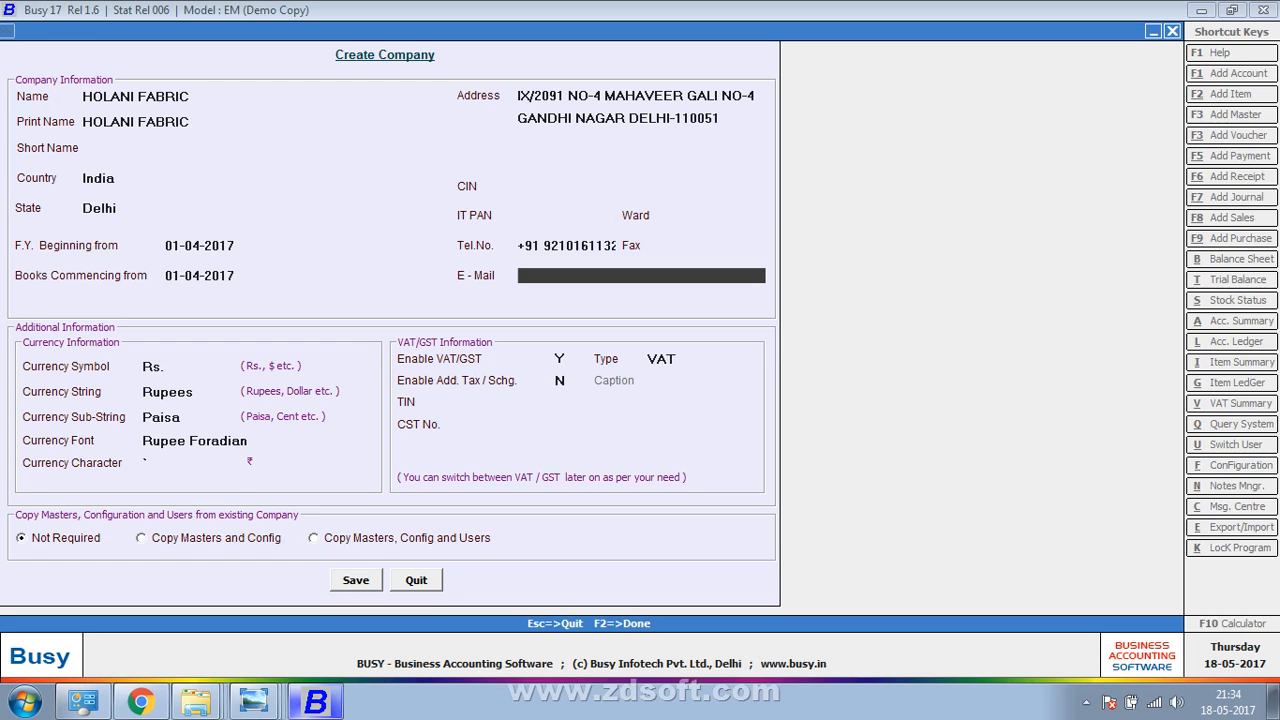
key(Return)
key(Return)
key(Return)
key(Return)
key(Return)
key(Return)
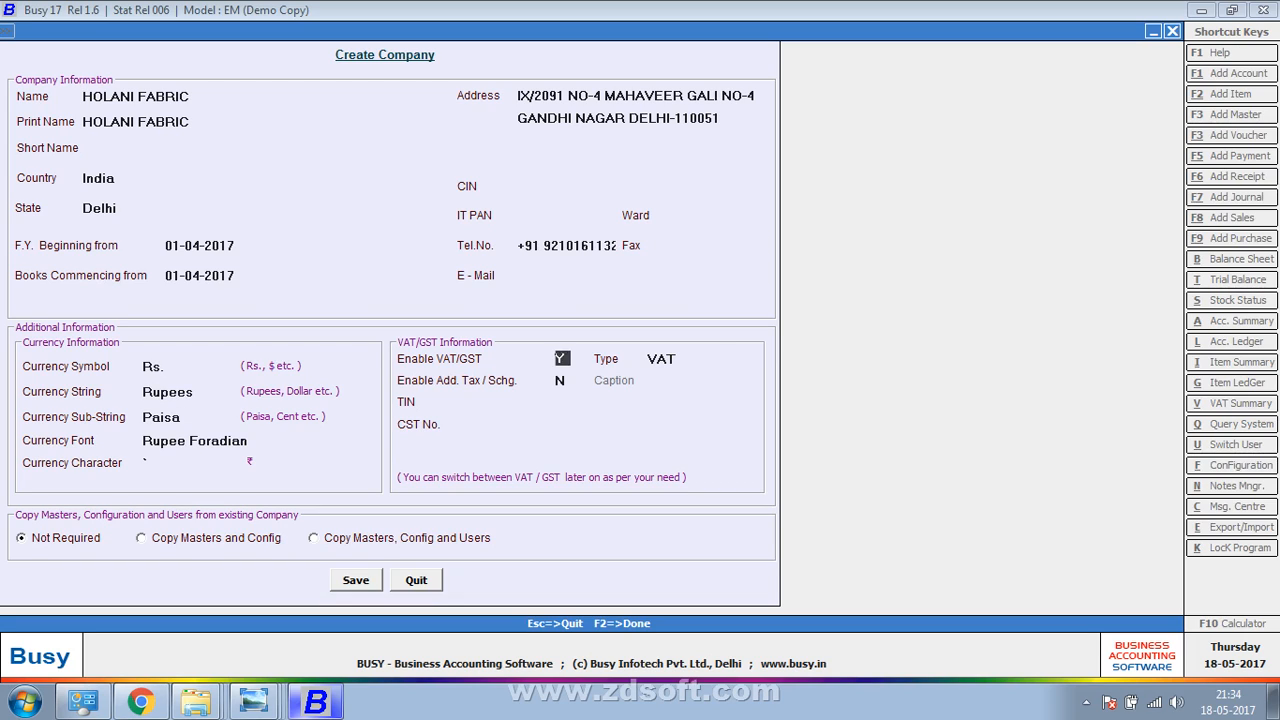
key(Return)
key(Return)
key(Return)
key(Return)
key(Return)
key(Return)
key(Return)
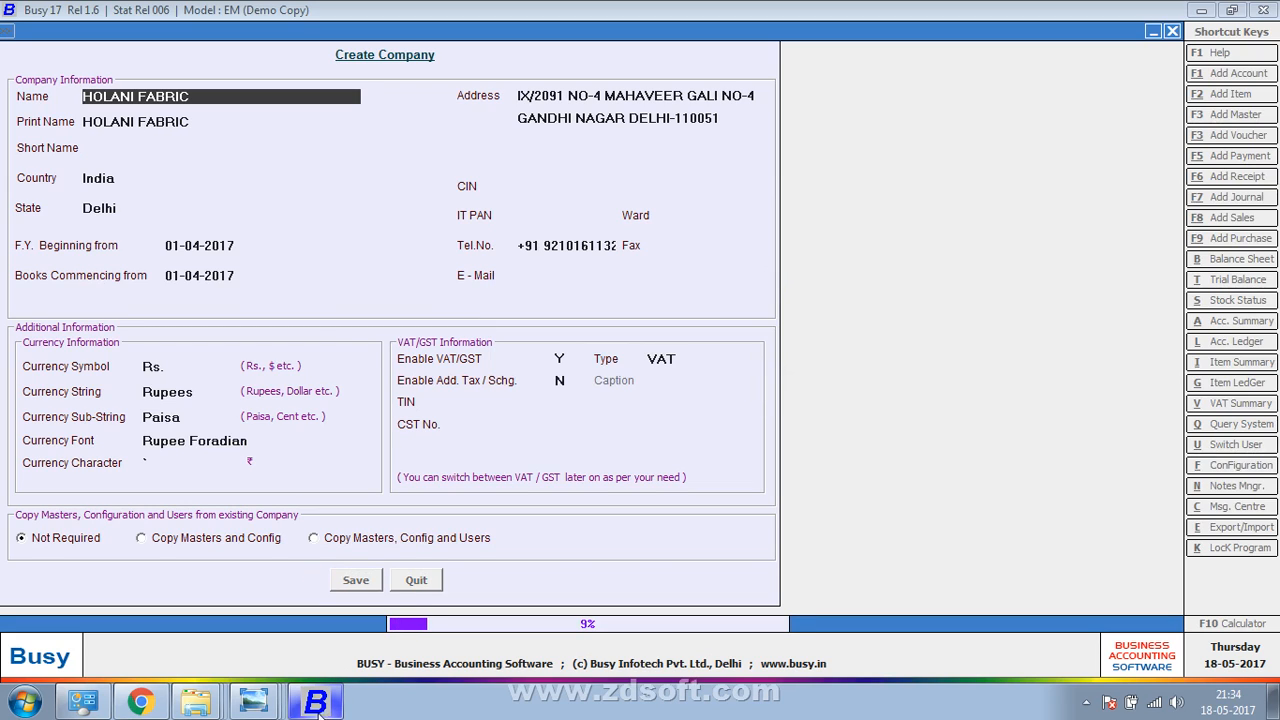
Bring Photo Viewer back and advance to the purchase bill photo
mouse_move(253, 703)
click(341, 664)
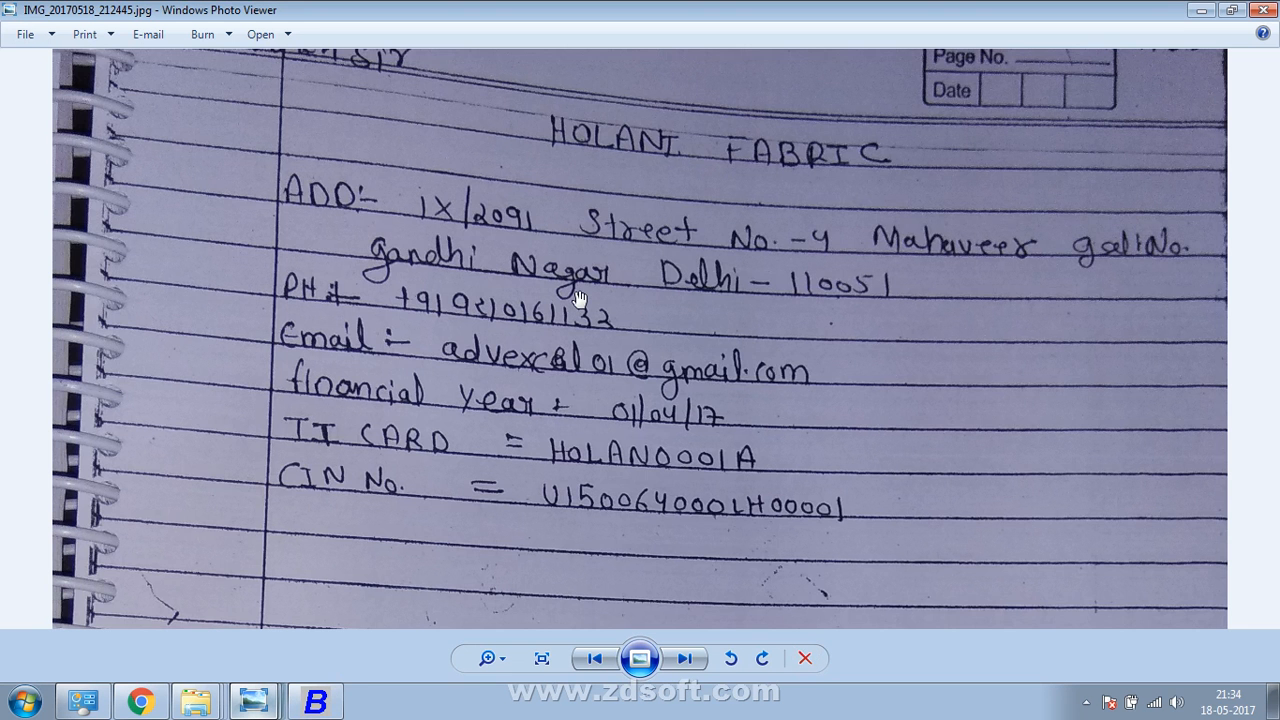
scroll(578, 312, up, 1)
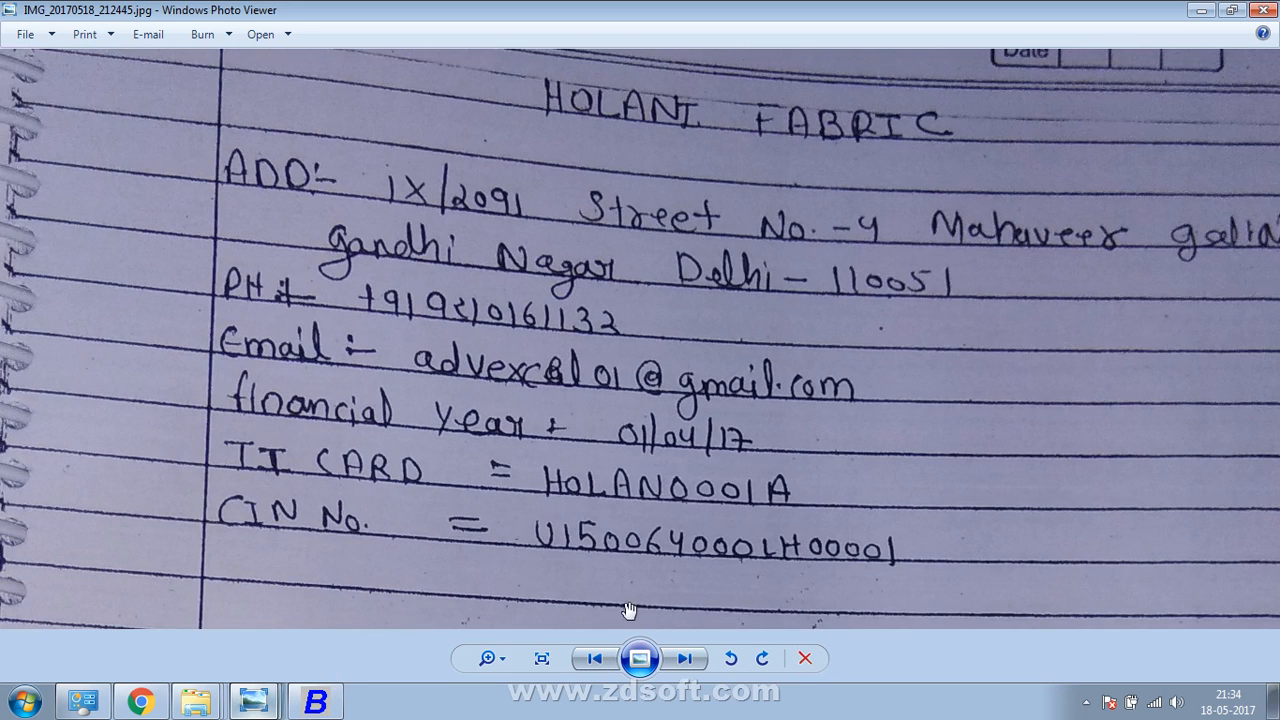
click(680, 659)
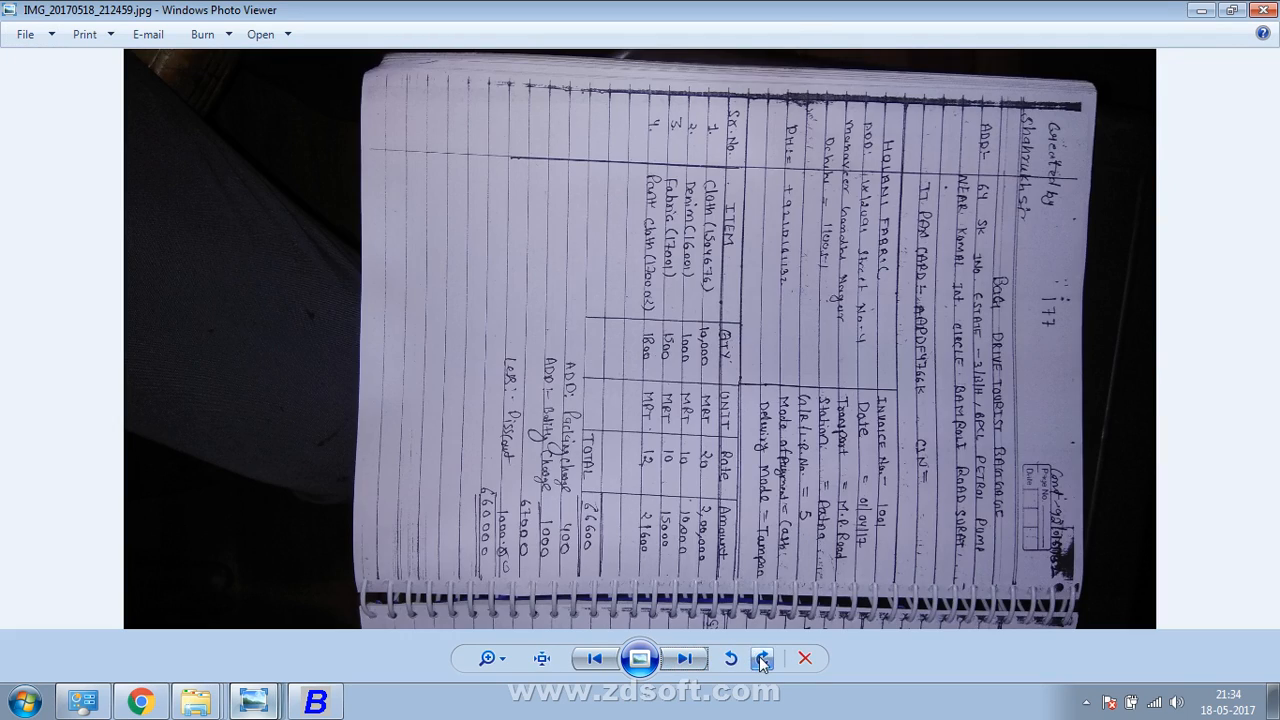
Rotate the bill upright, zoom in, and pan to its supplier and invoice header
click(762, 658)
click(762, 658)
click(762, 658)
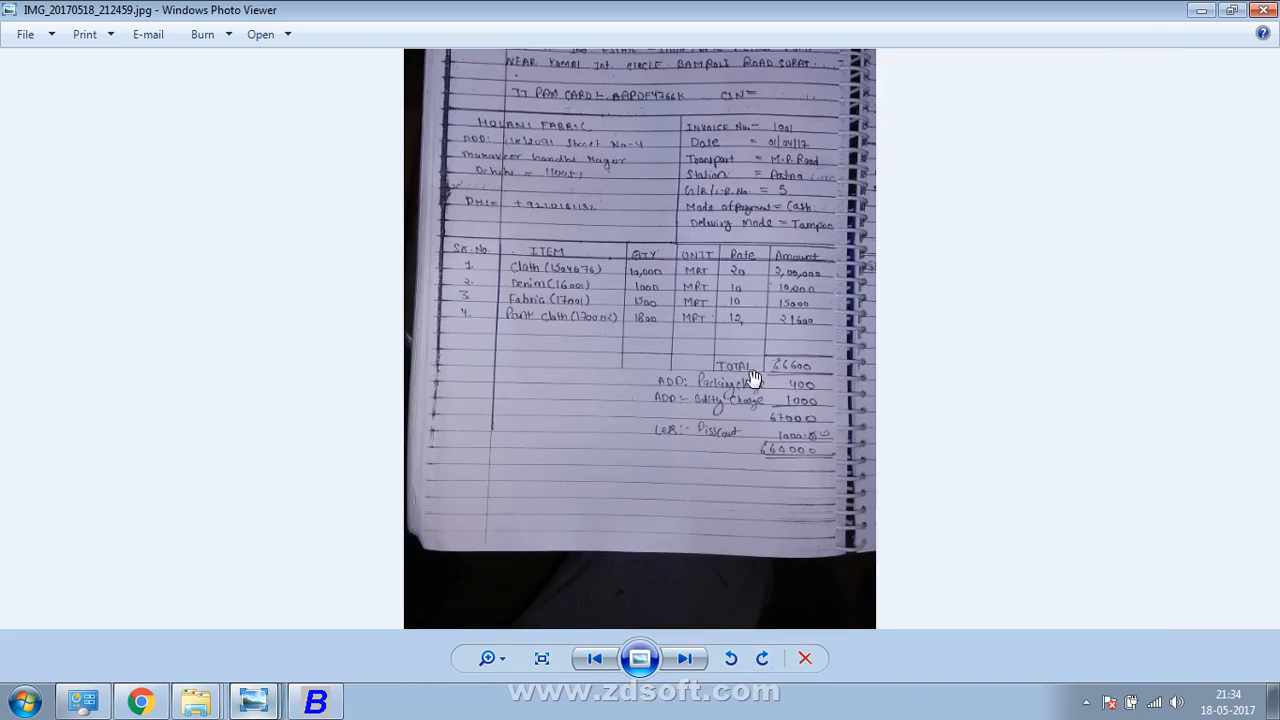
scroll(755, 379, up, 5)
drag(770, 163, 770, 538)
drag(768, 213, 763, 530)
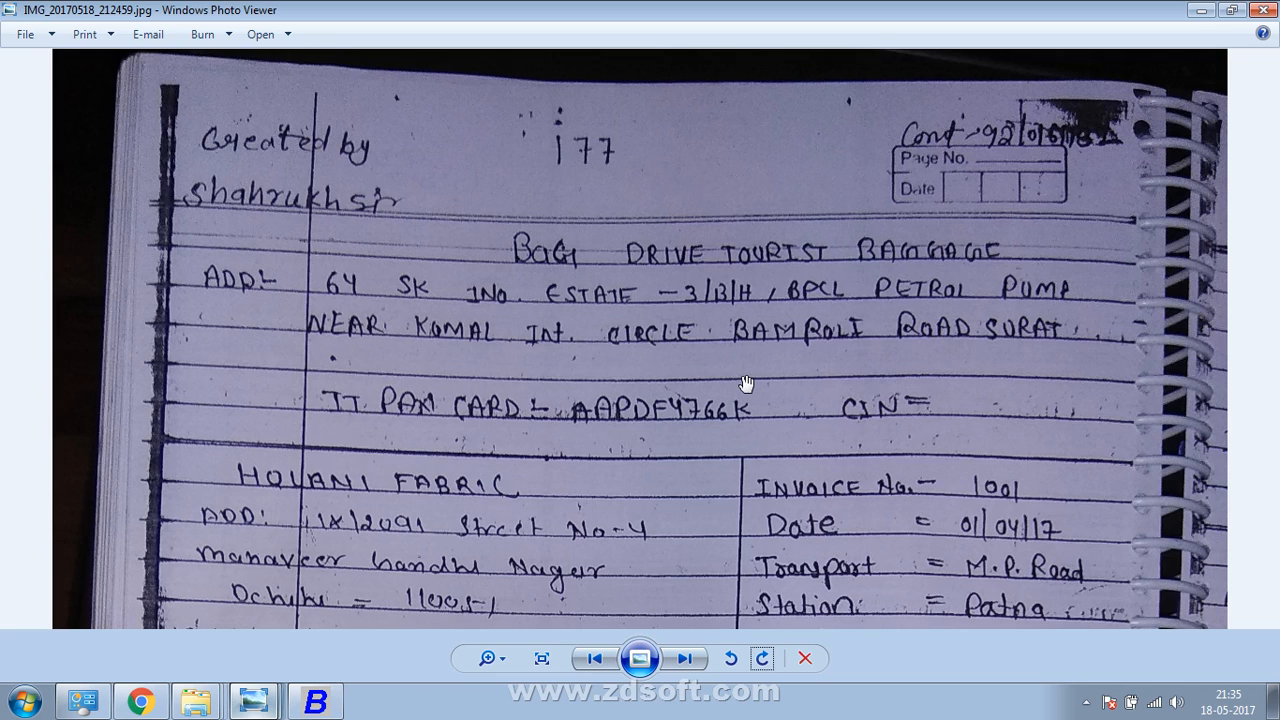
drag(745, 383, 740, 355)
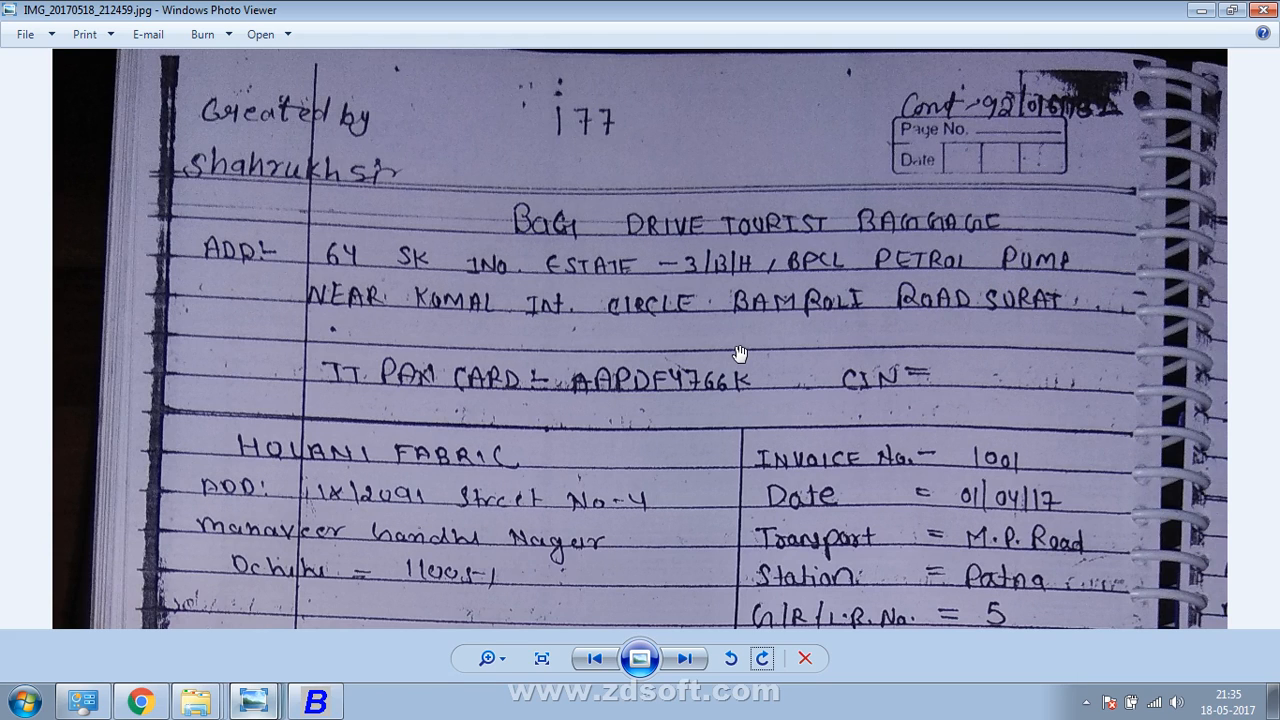
click(315, 702)
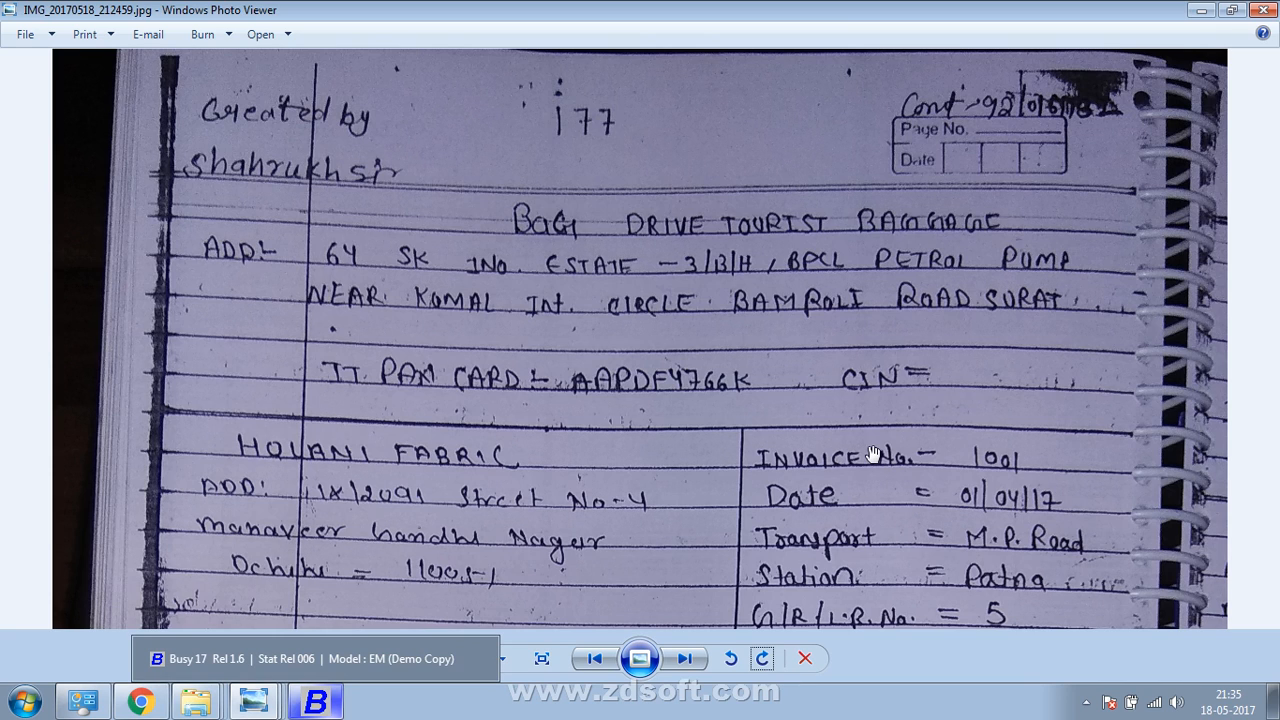
Dismiss the company-created message and save a SuperUser login with name and password
click(316, 701)
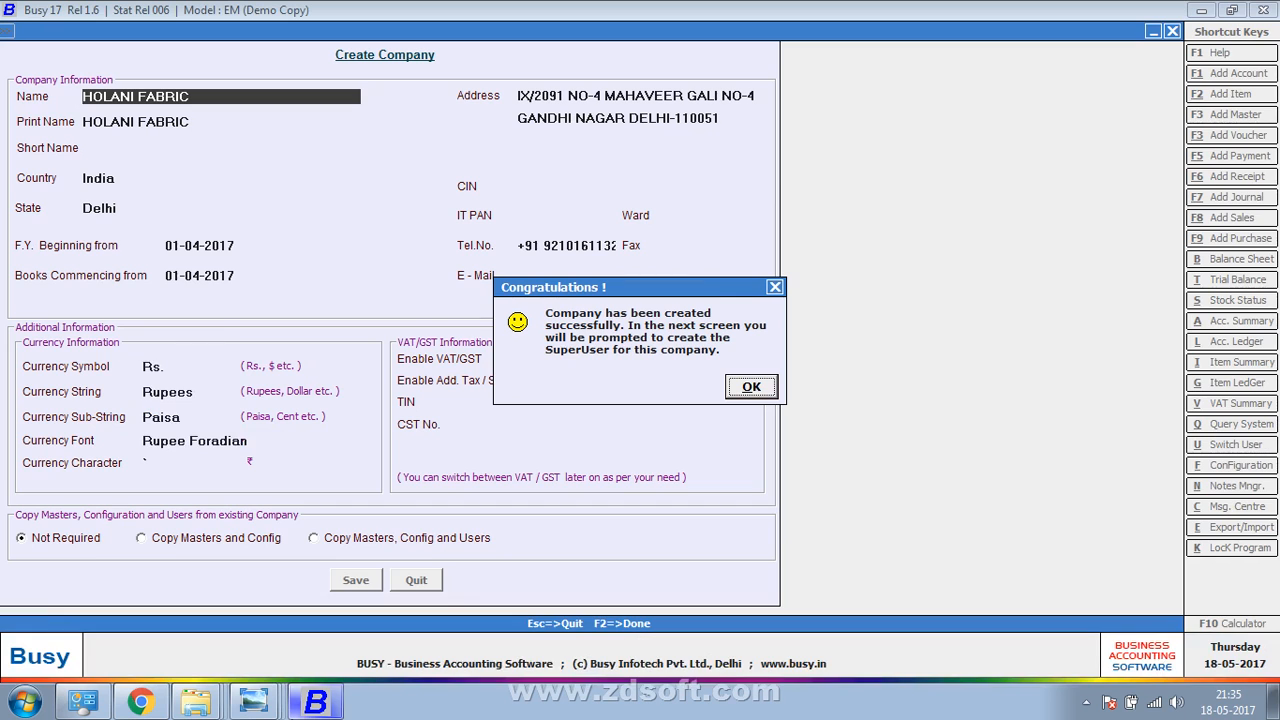
click(750, 387)
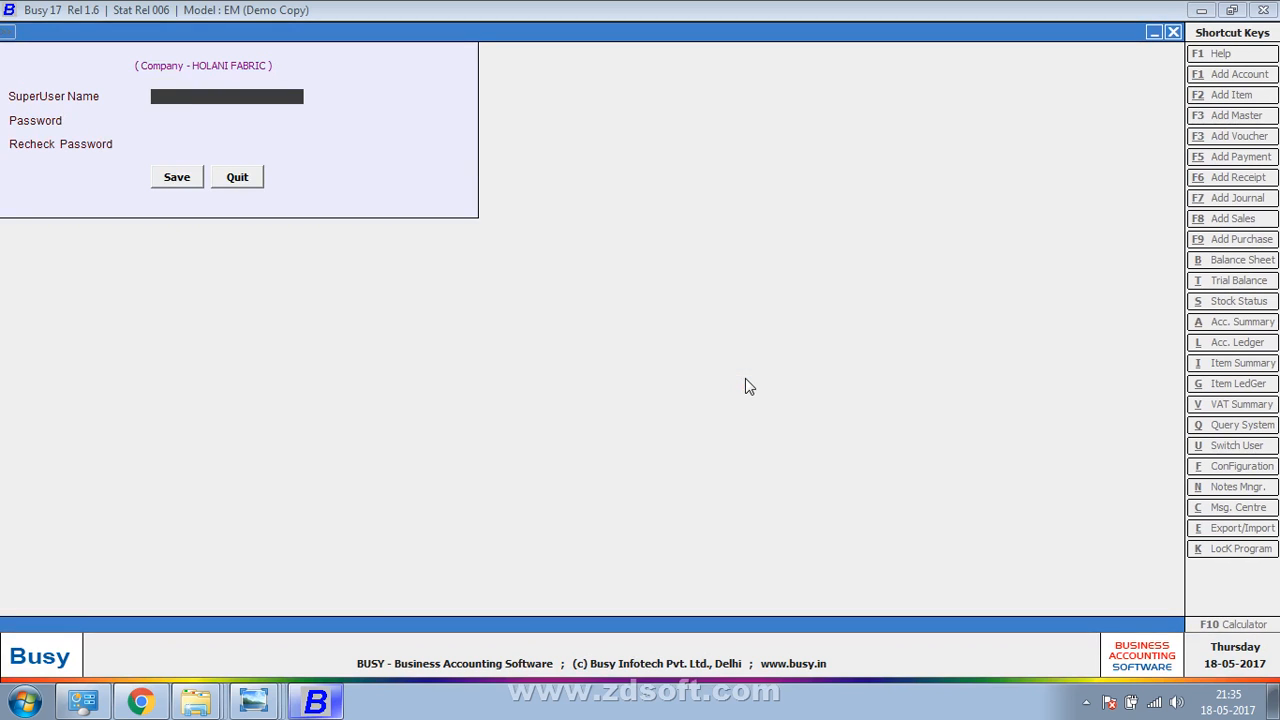
text(H)
key(Return)
text(h)
key(Return)
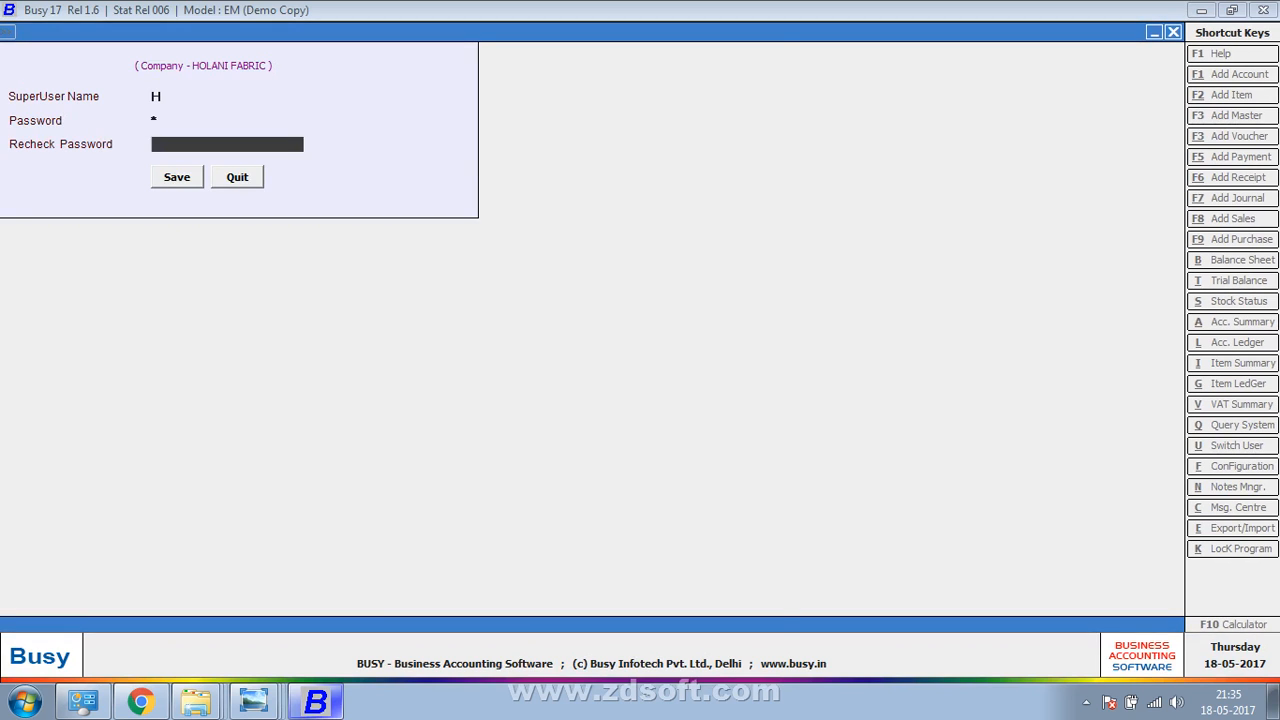
text(h)
key(Return)
key(Return)
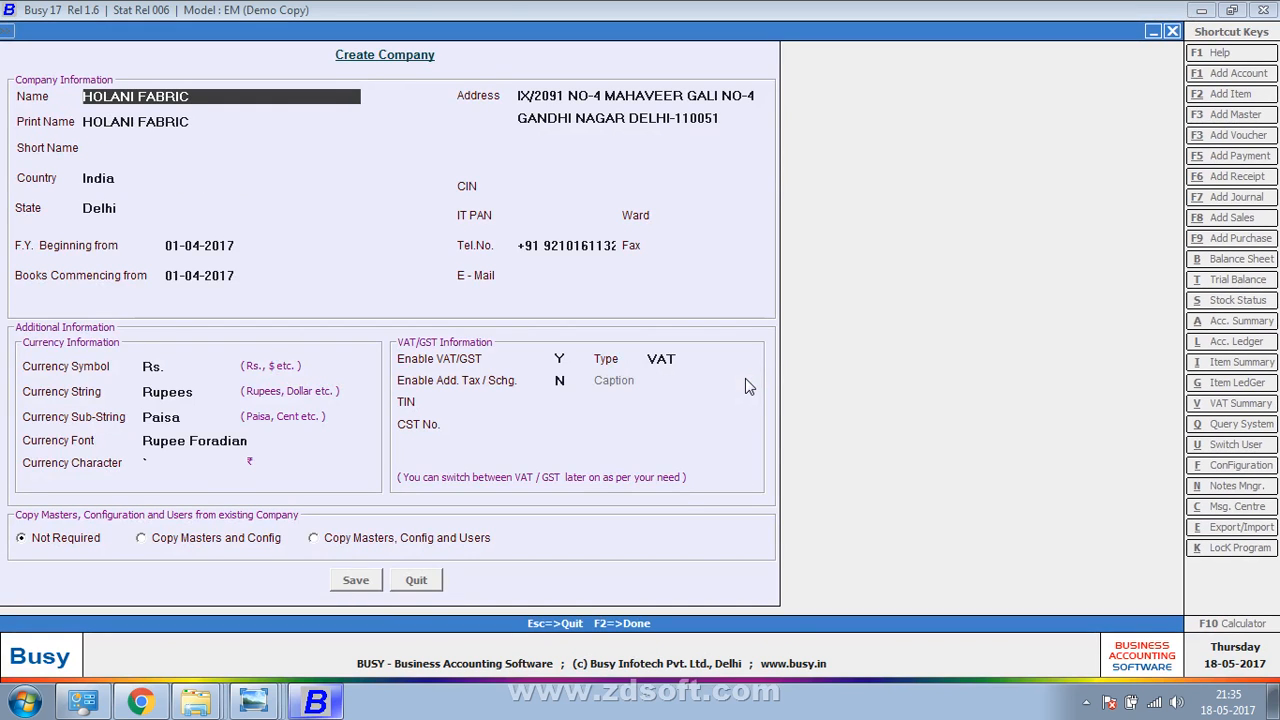
Close the options screen and go to Transactions > Purchase
key(Escape)
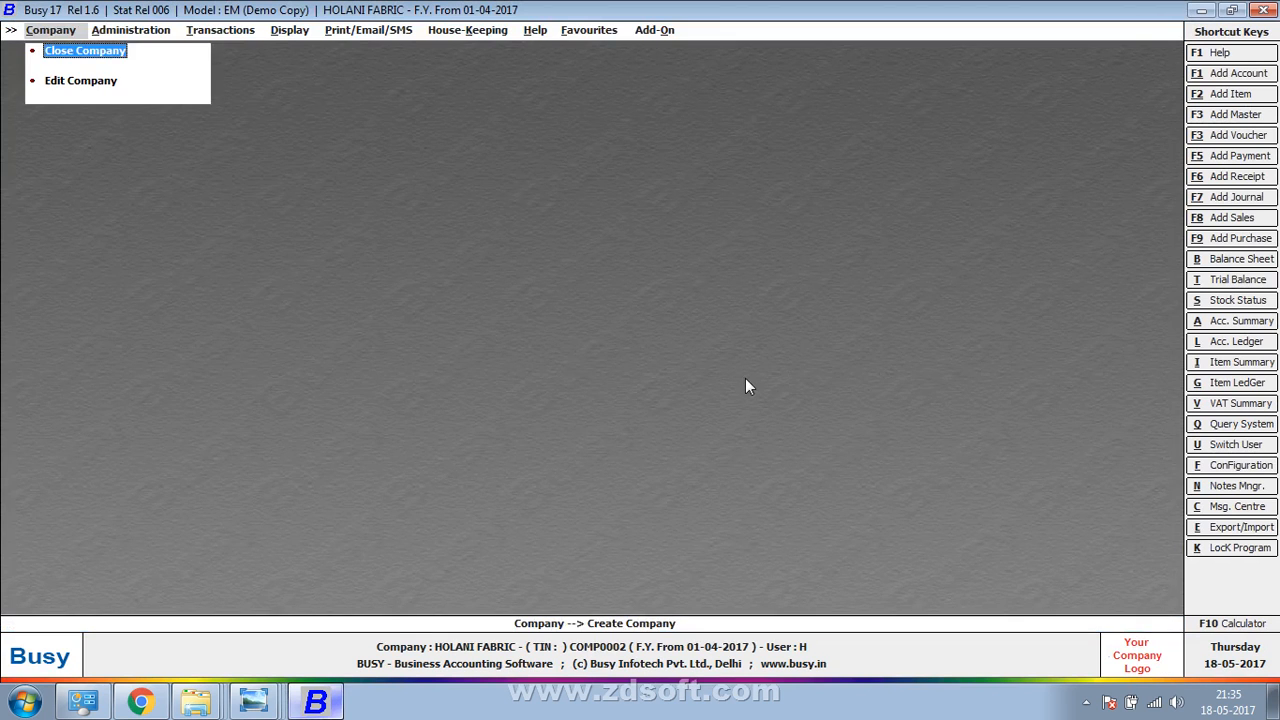
key(Right)
key(Right)
key(Down)
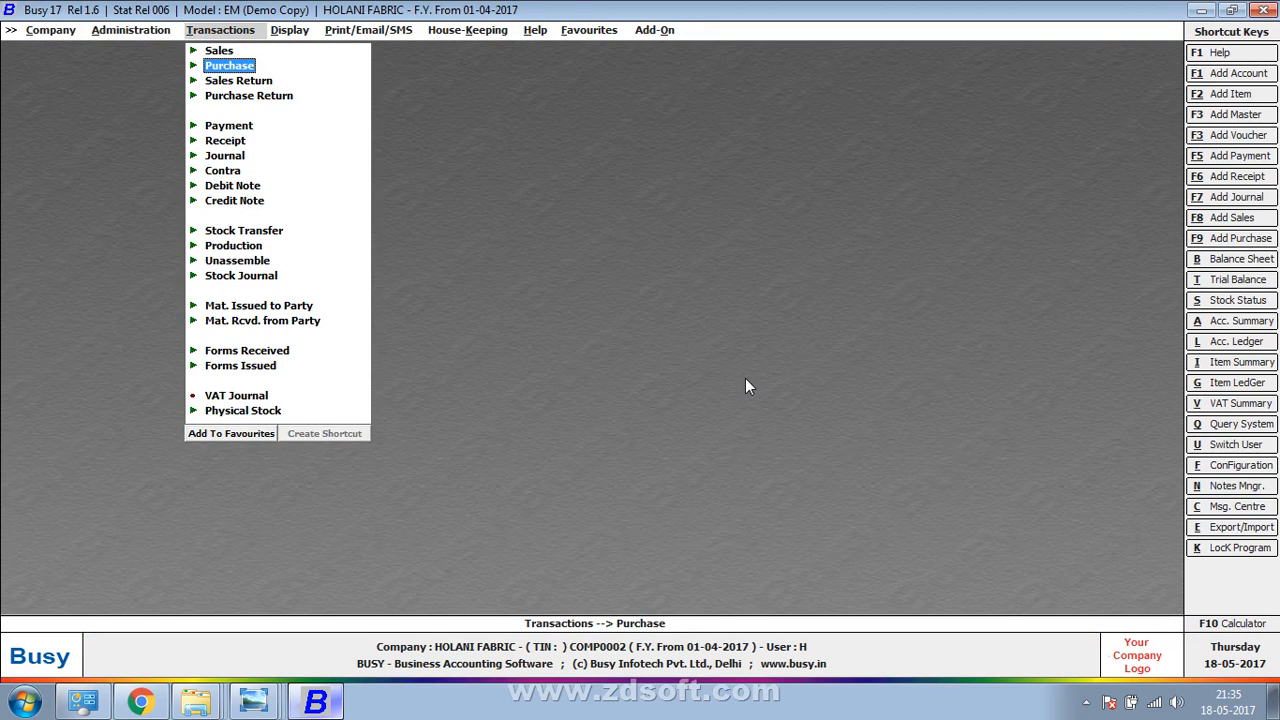
Add a new purchase voucher and accept the date 01-04-2017
key(Return)
key(Return)
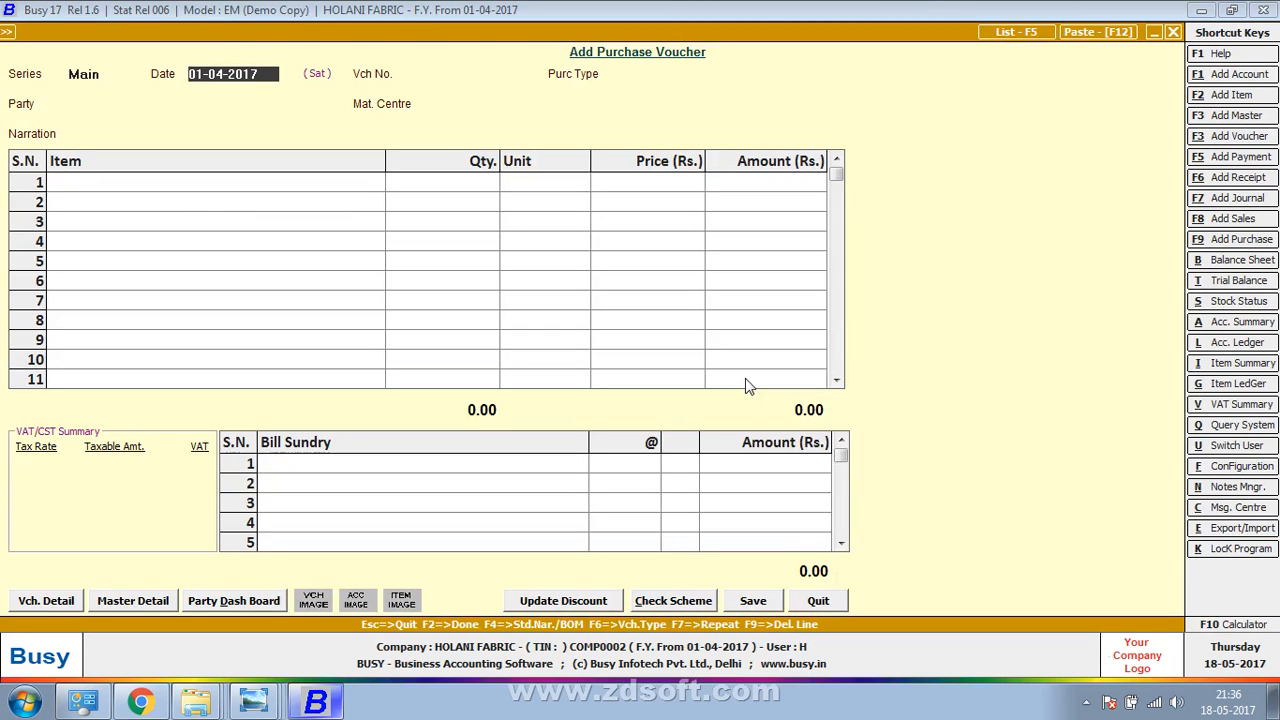
key(alt+Tab)
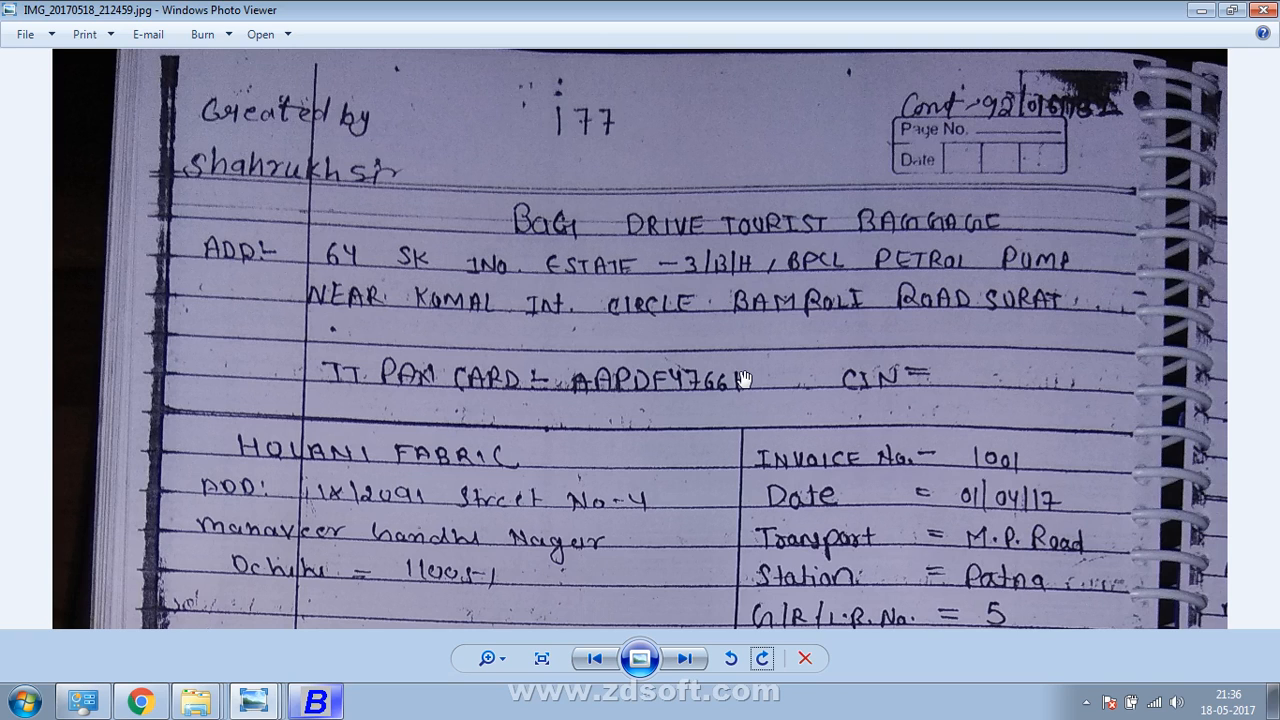
key(alt+Tab)
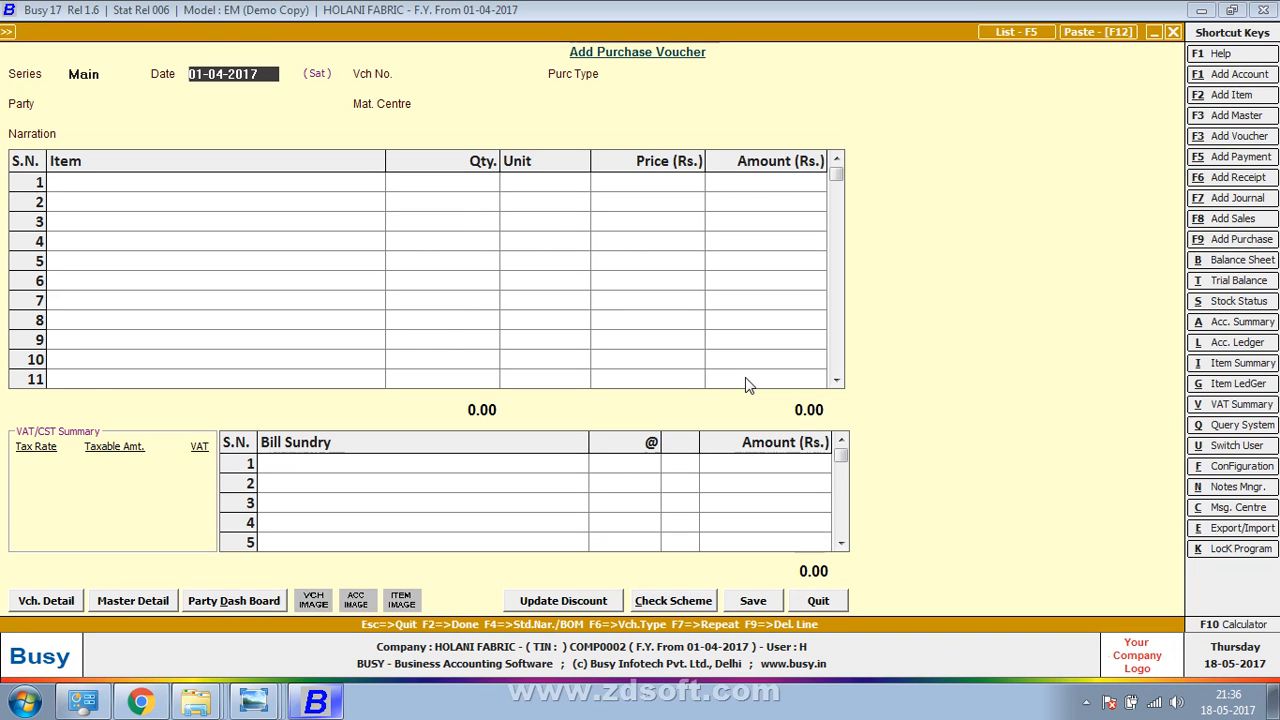
key(Return)
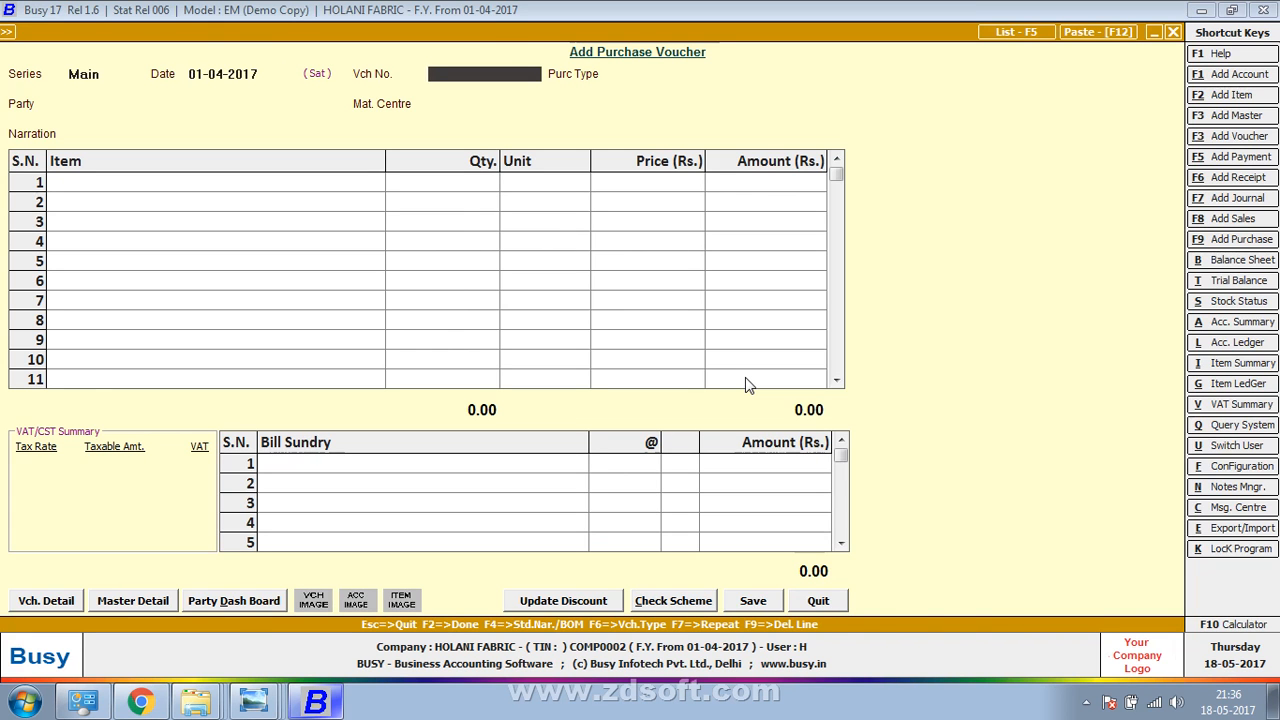
Enter voucher number 1001 and choose purchase type VAT/Exempt, checking the invoice photo
key(alt+Tab)
drag(743, 378, 766, 288)
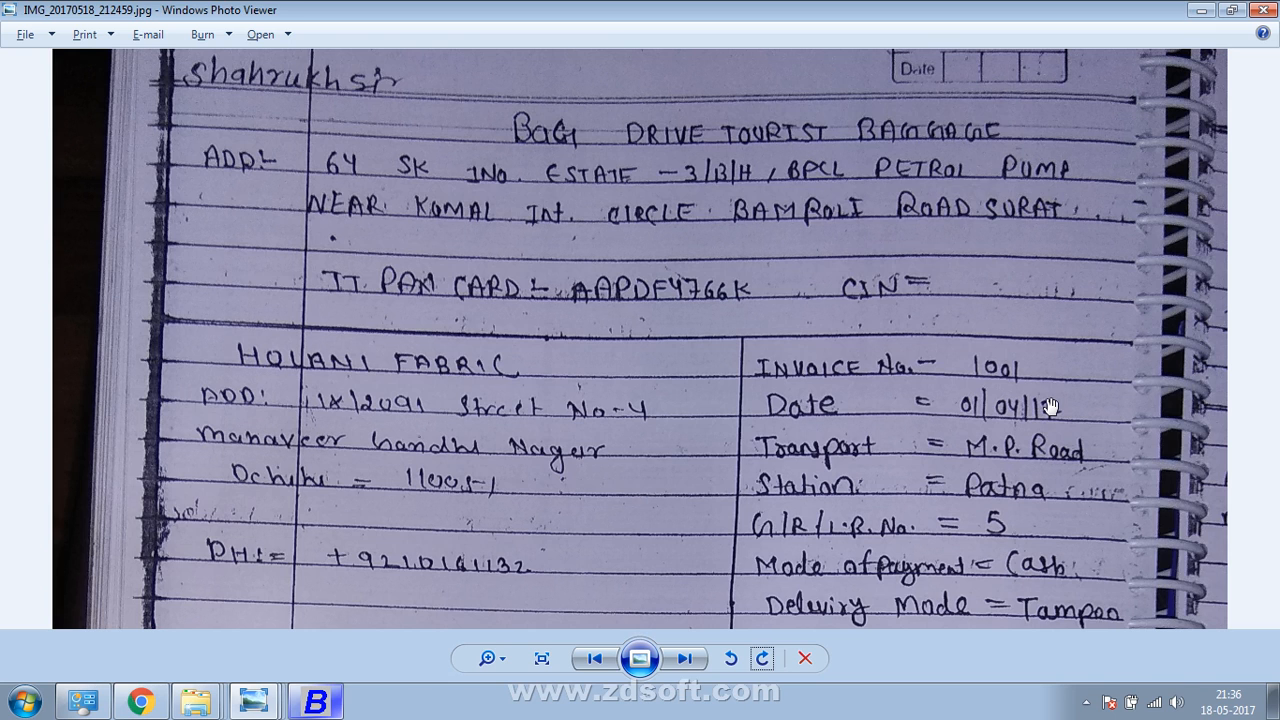
key(alt+Tab)
key(alt+Tab)
key(alt+Tab)
text(1001)
key(Return)
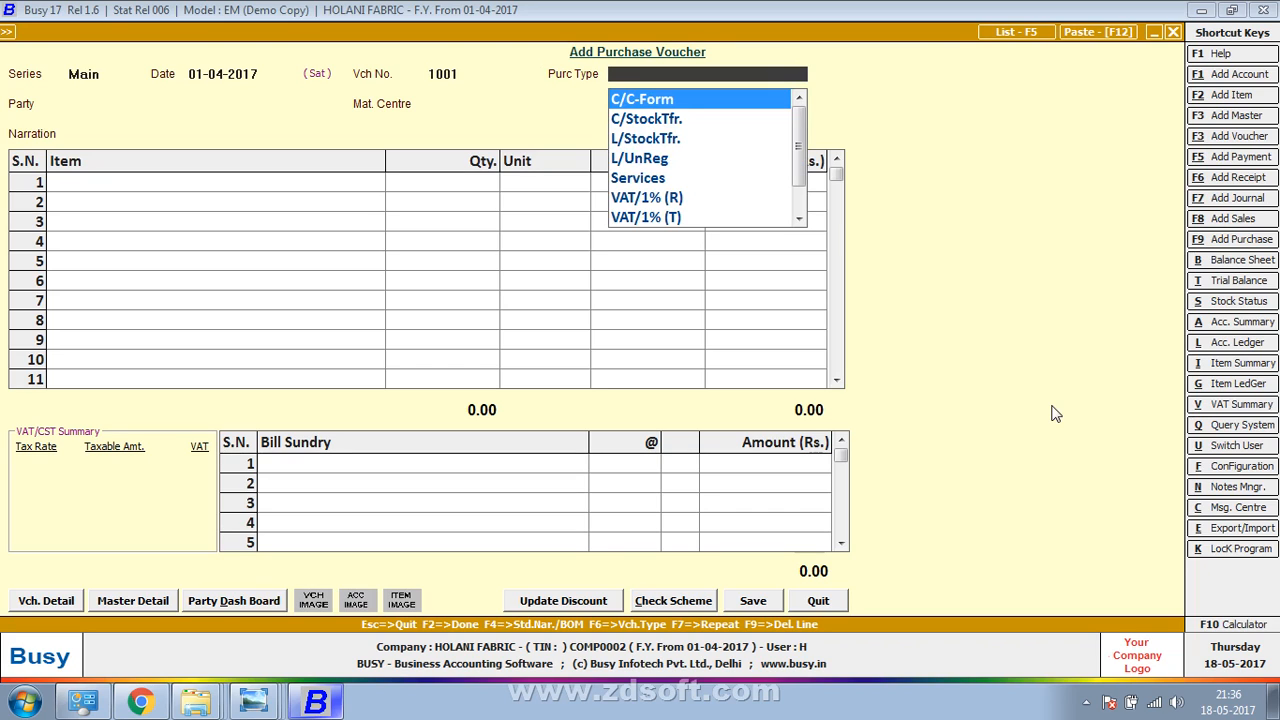
text(ex)
key(Return)
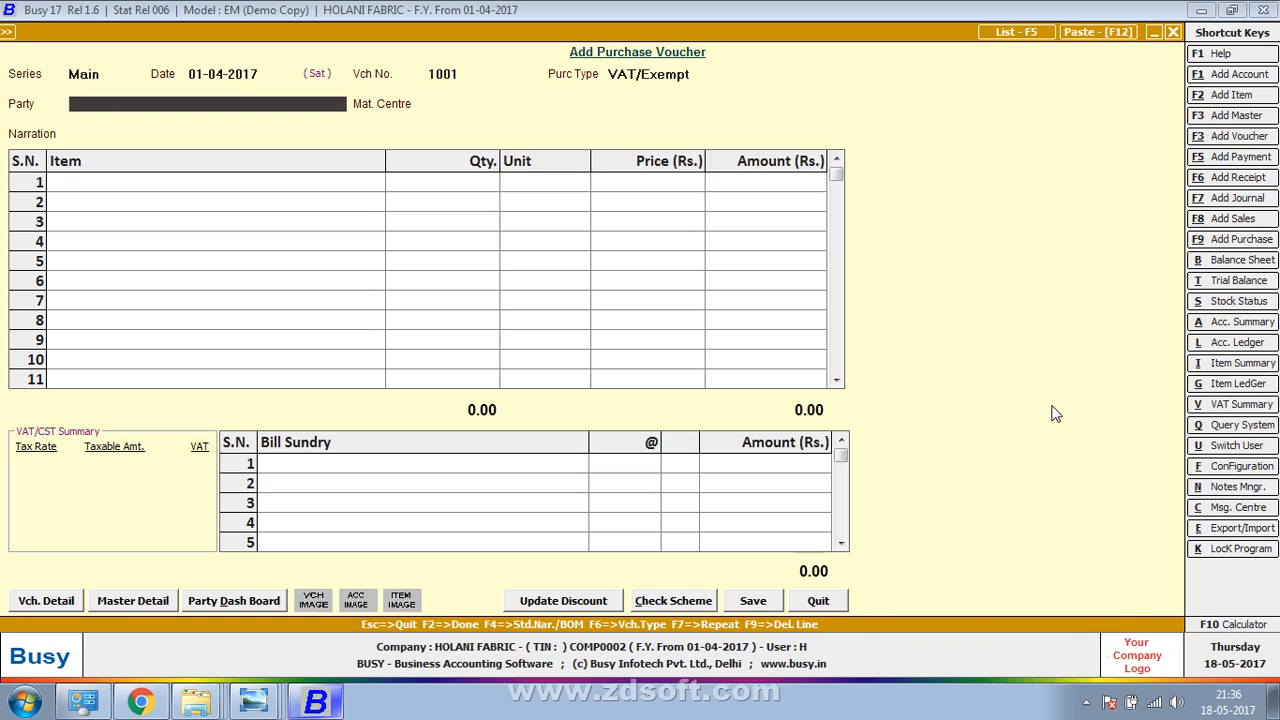
key(alt+Tab)
key(alt+Tab)
Create party account 'Bag Drive Tourist Baggage' under the Sundry Creditors group
key(F3)
text(b)
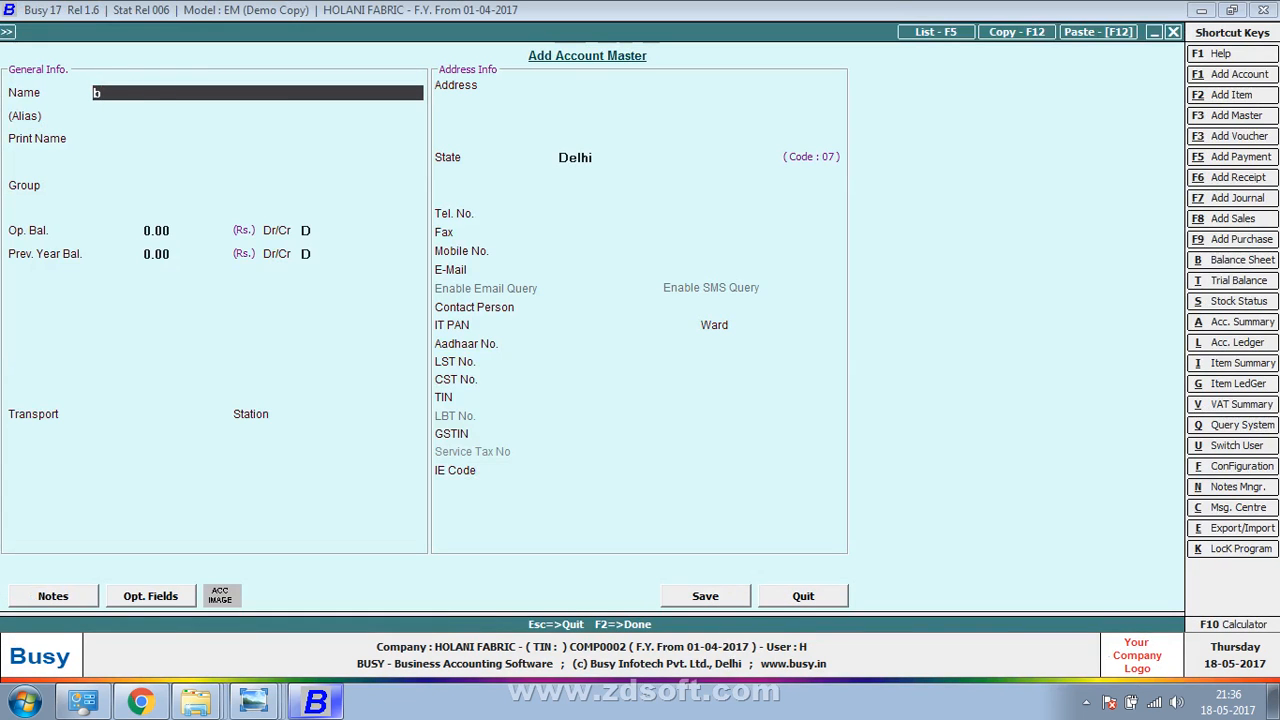
text(ag Dre)
key(BackSpace)
text(ive Tourist Bag)
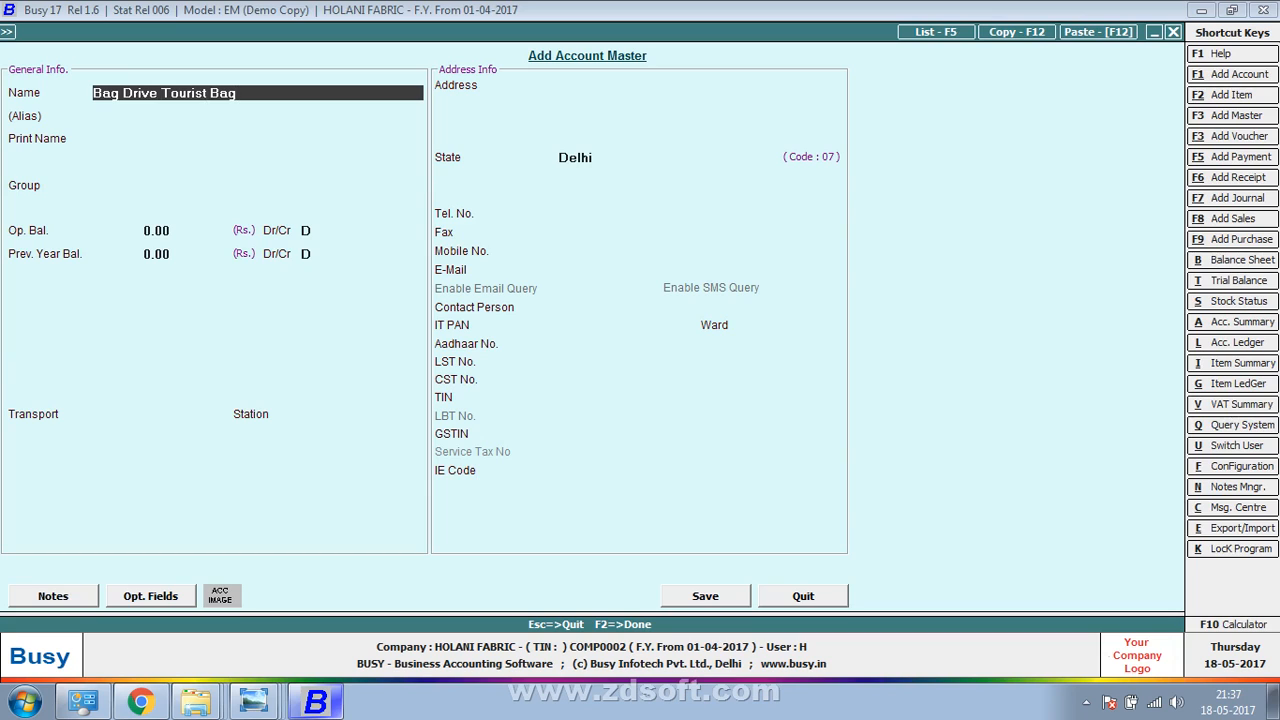
text(gage)
key(Return)
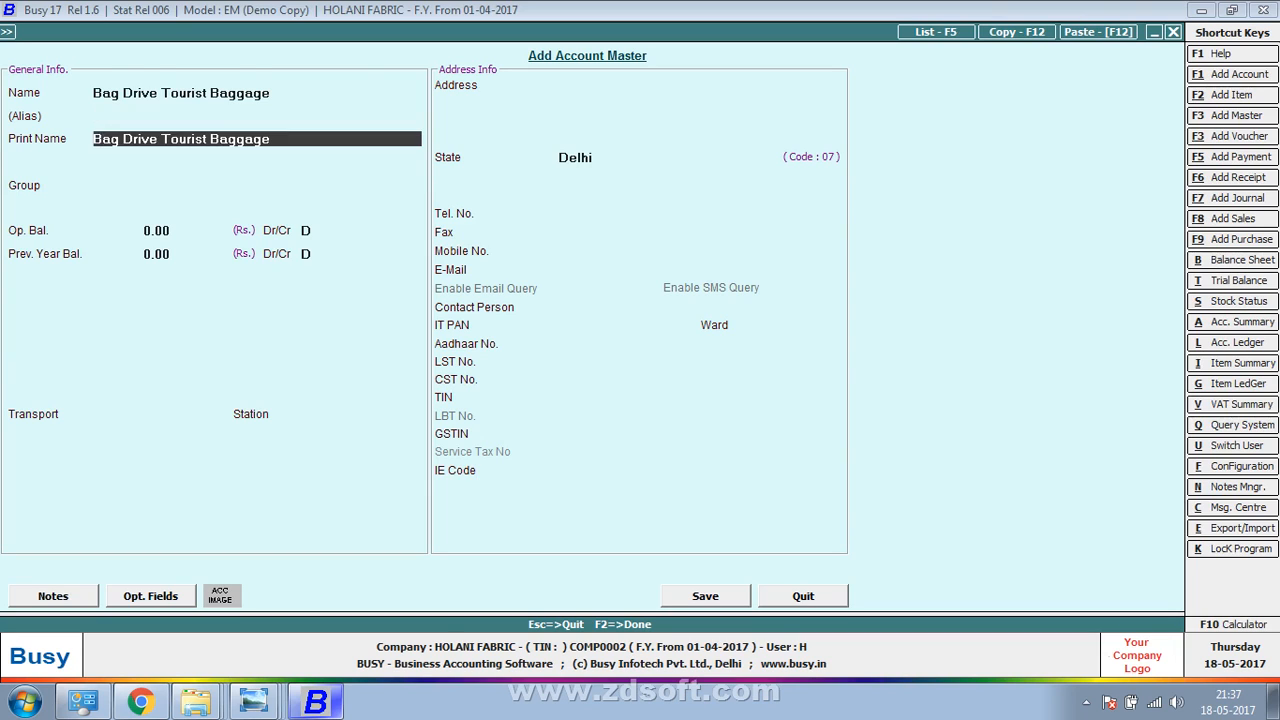
key(Return)
text(sun)
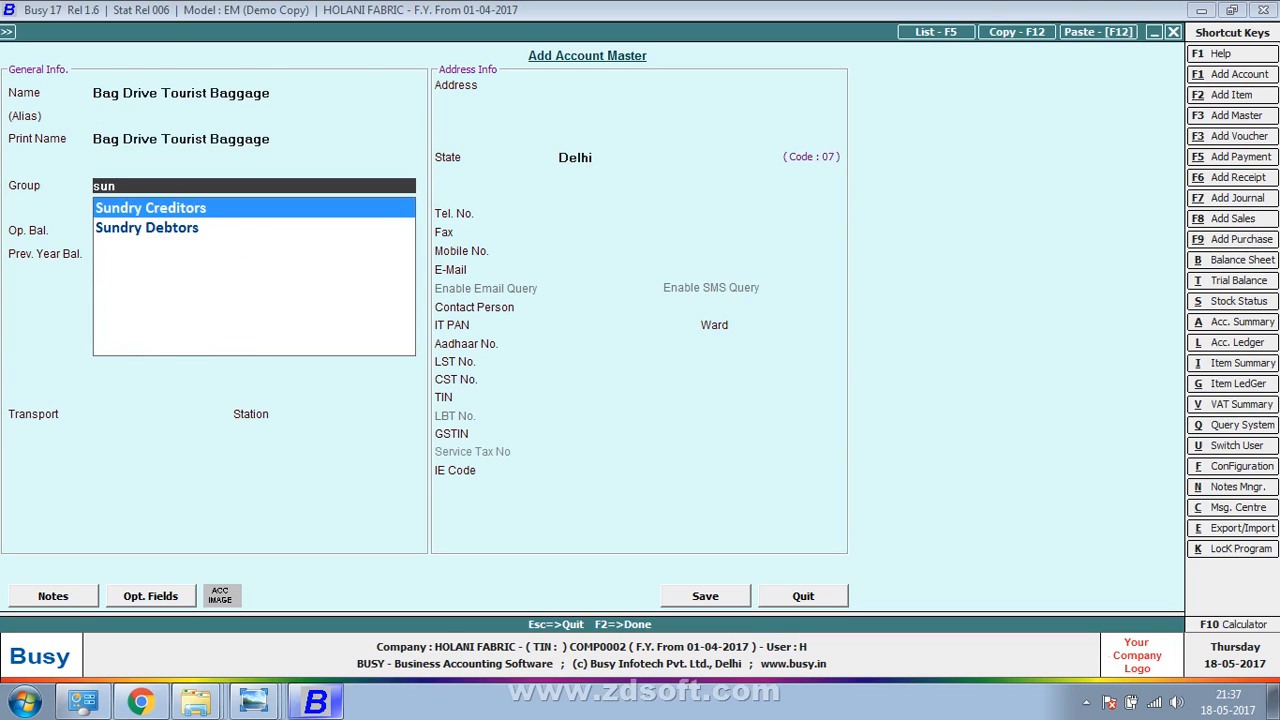
key(Return)
key(Return)
key(Return)
key(Return)
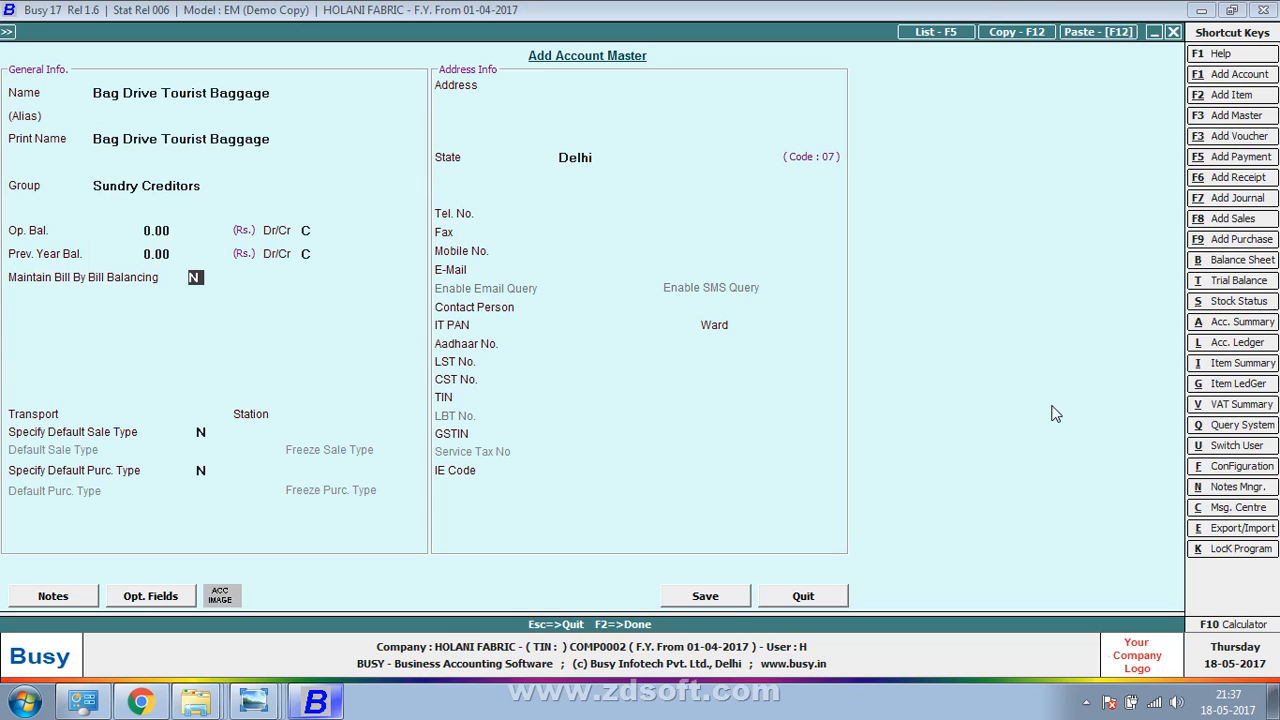
Set the account's transport to Tampo, as read from the invoice photo
key(Return)
key(Return)
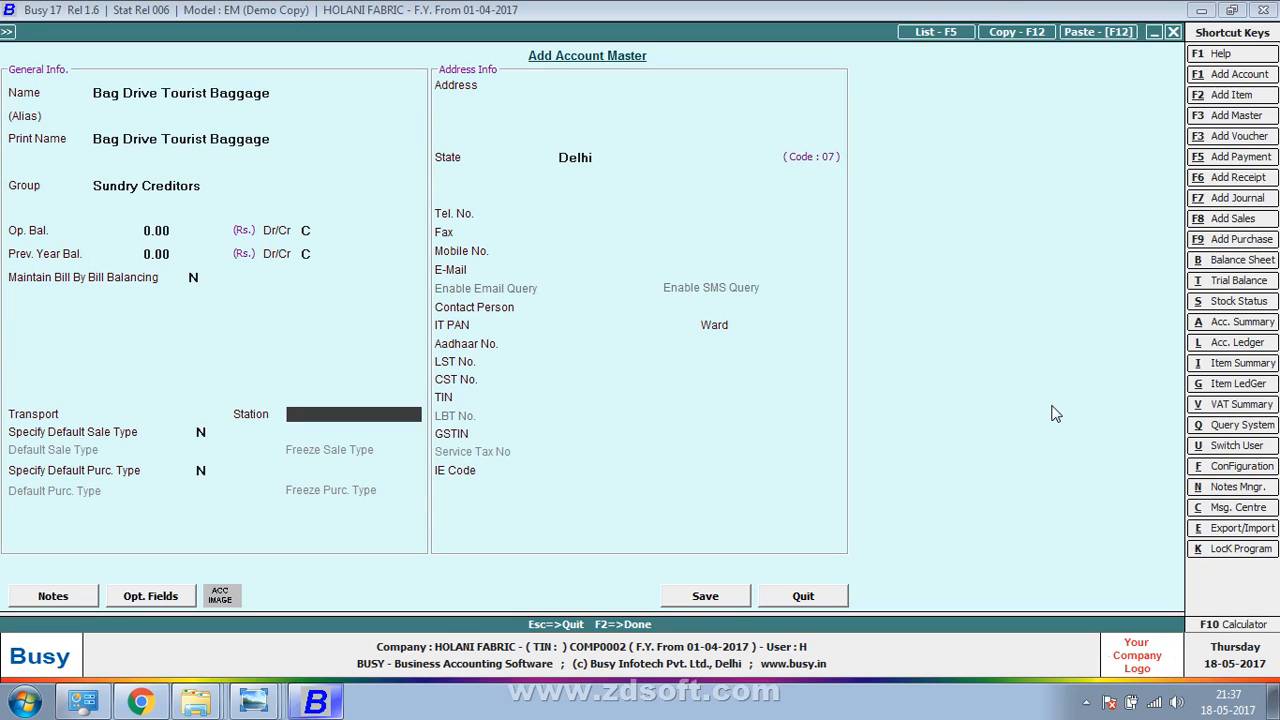
key(Up)
key(Up)
key(Up)
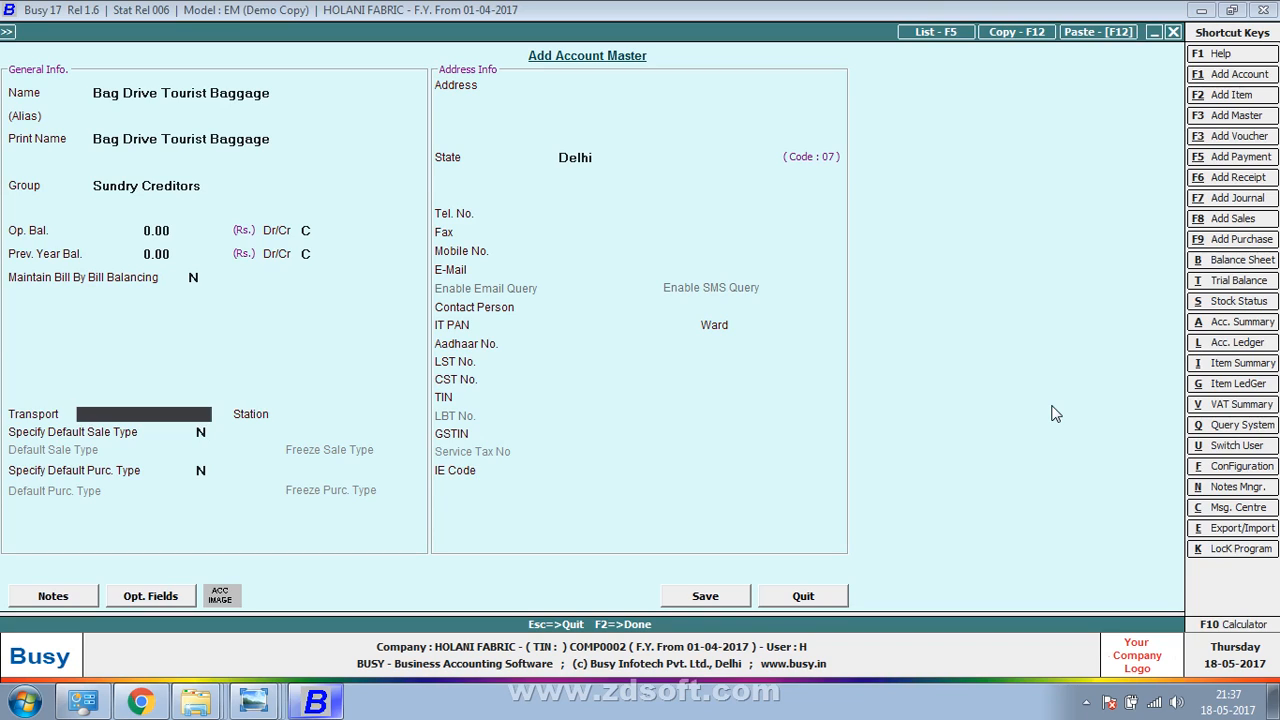
key(Up)
key(Up)
key(Up)
key(Up)
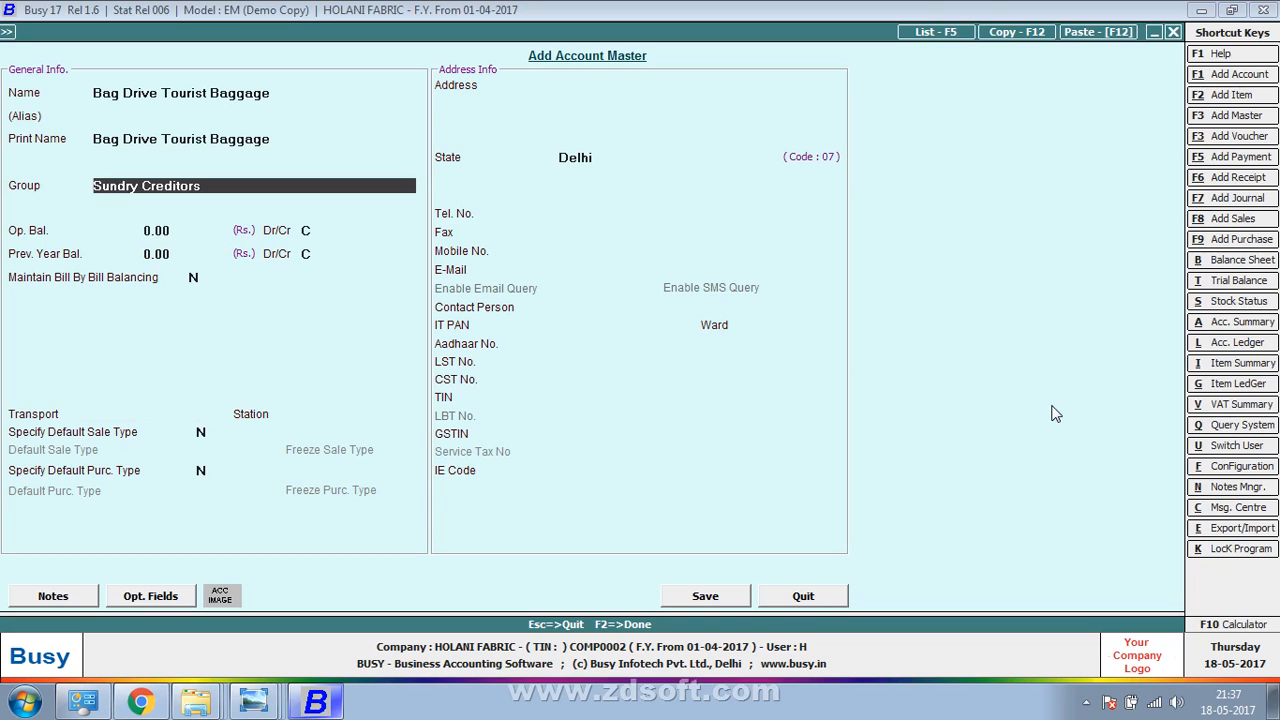
key(Down)
key(Down)
key(Down)
key(Down)
key(Down)
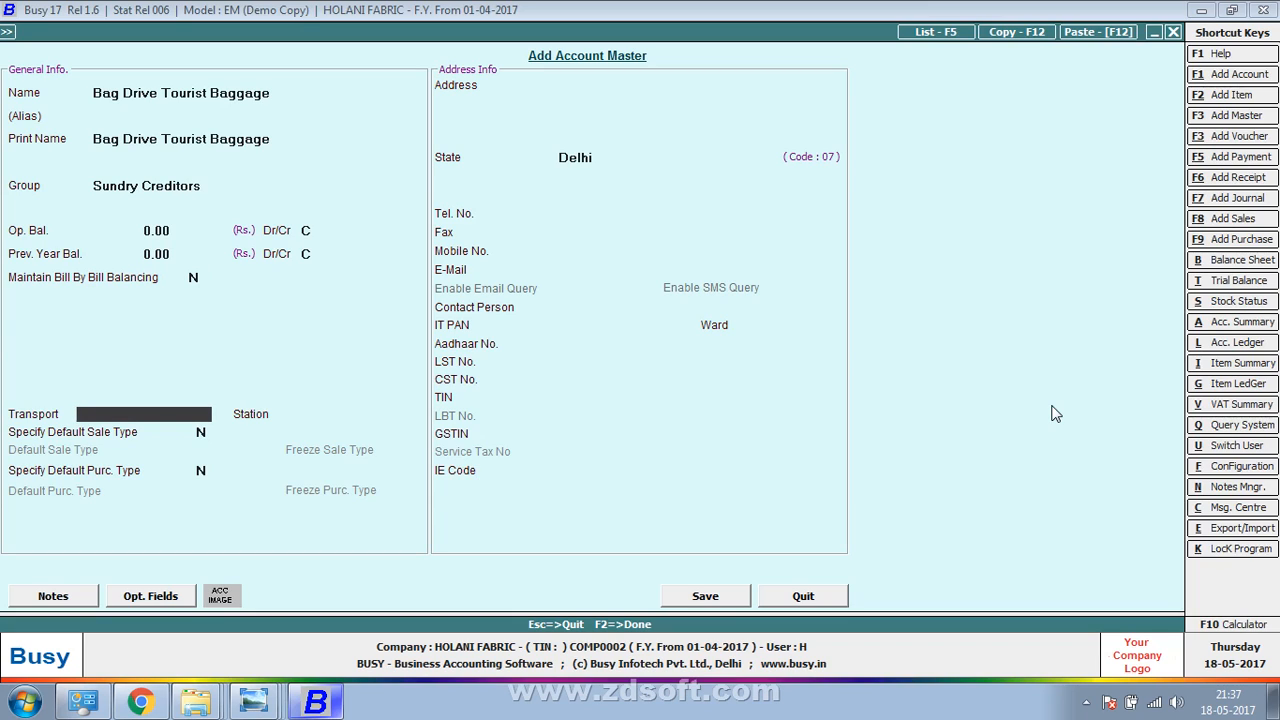
key(Up)
key(Up)
key(Up)
key(Up)
key(Up)
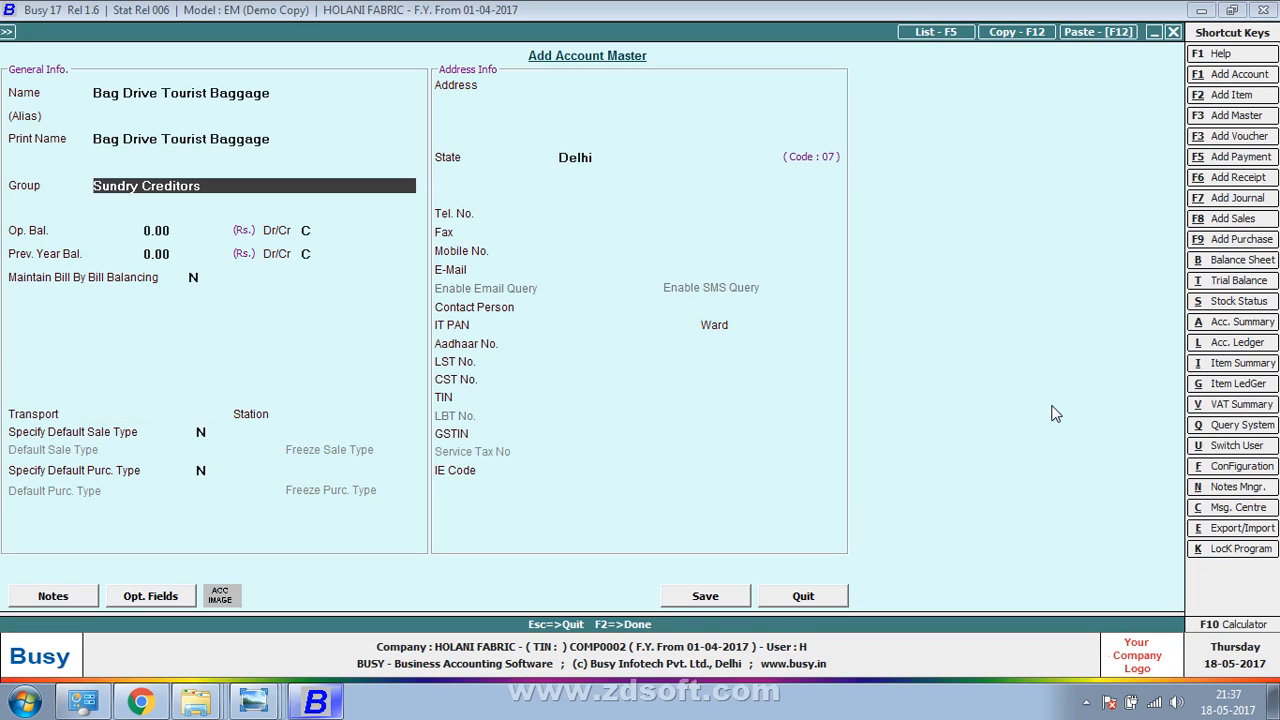
key(Down)
key(Down)
key(Down)
key(Down)
key(Down)
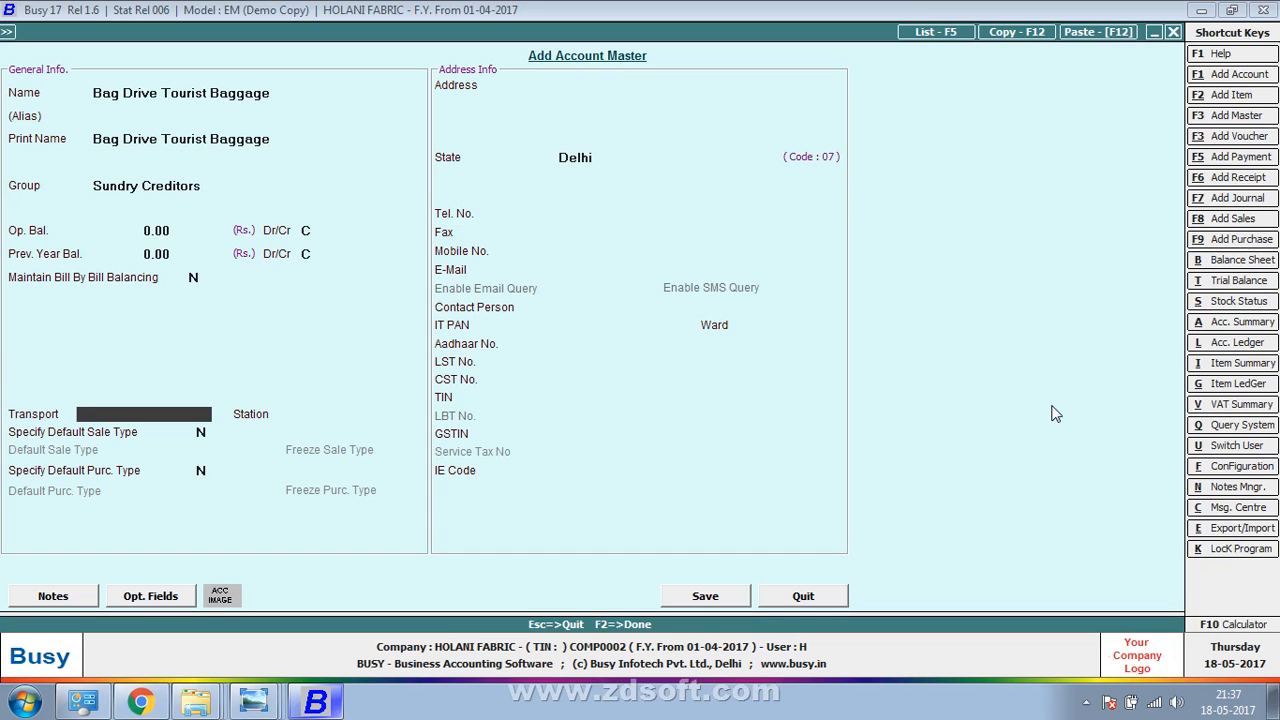
key(alt+Tab)
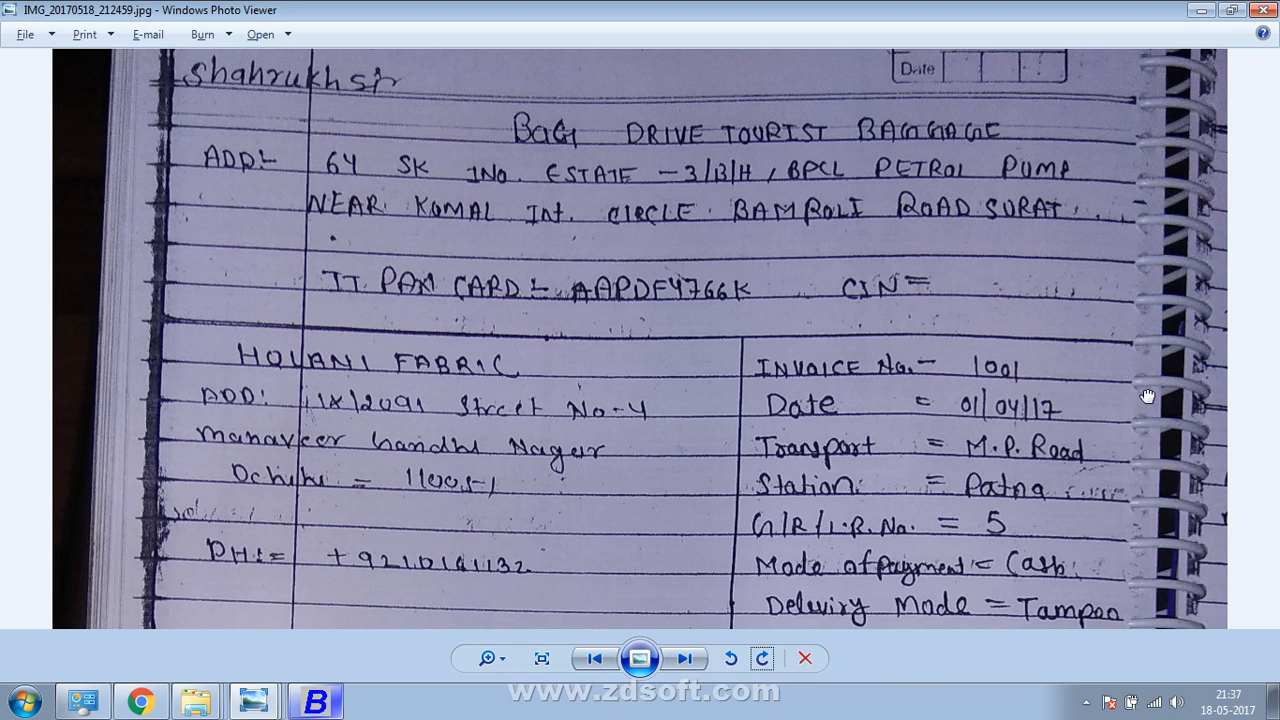
drag(1148, 396, 1103, 312)
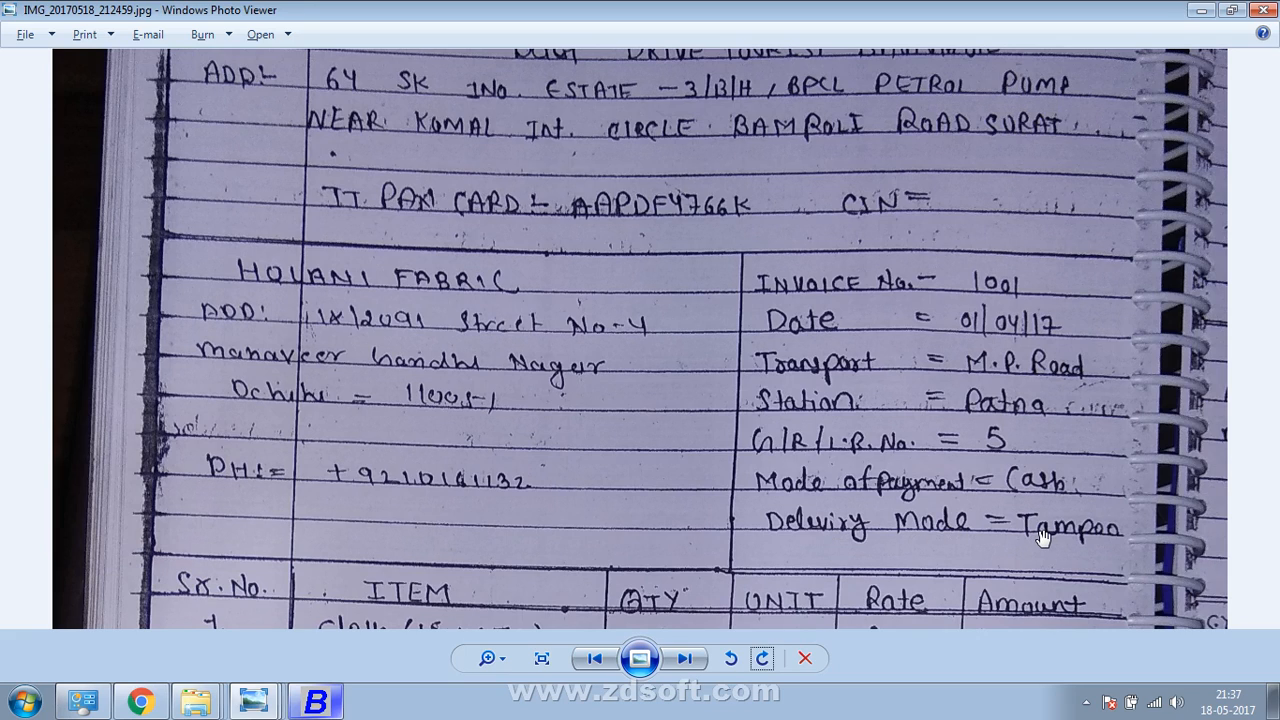
key(alt+Tab)
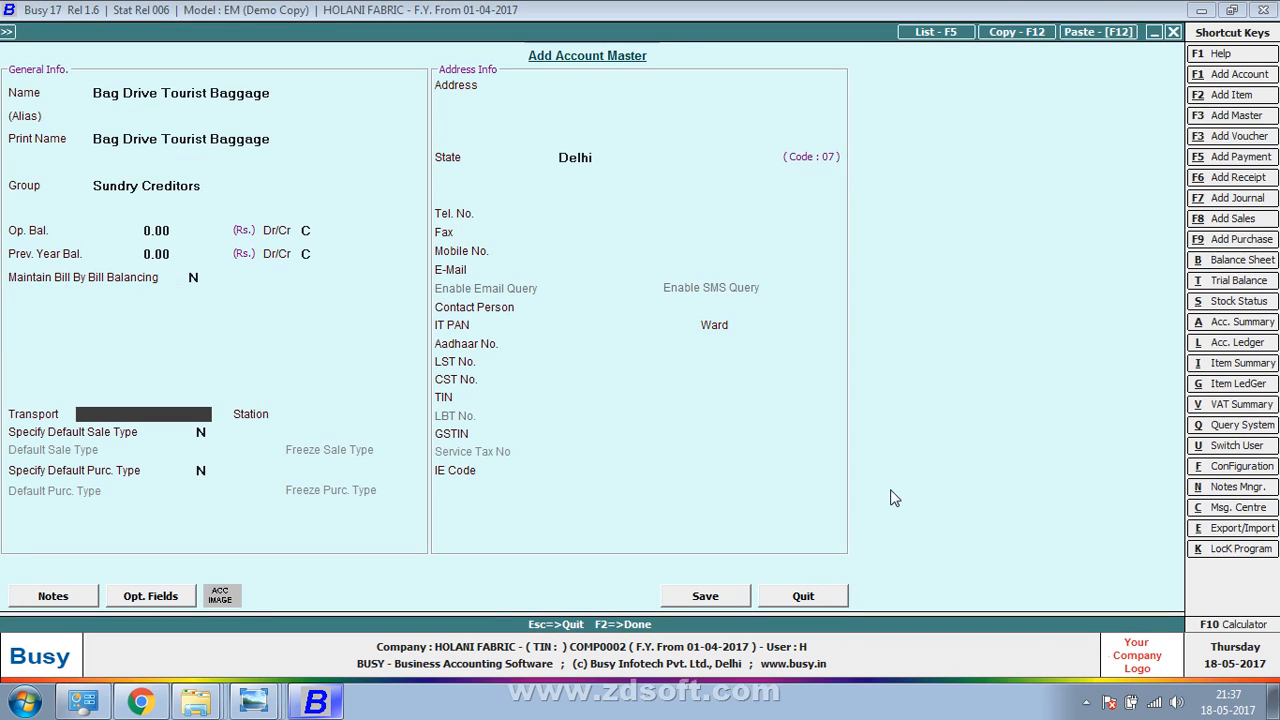
text(Tampo)
key(Return)
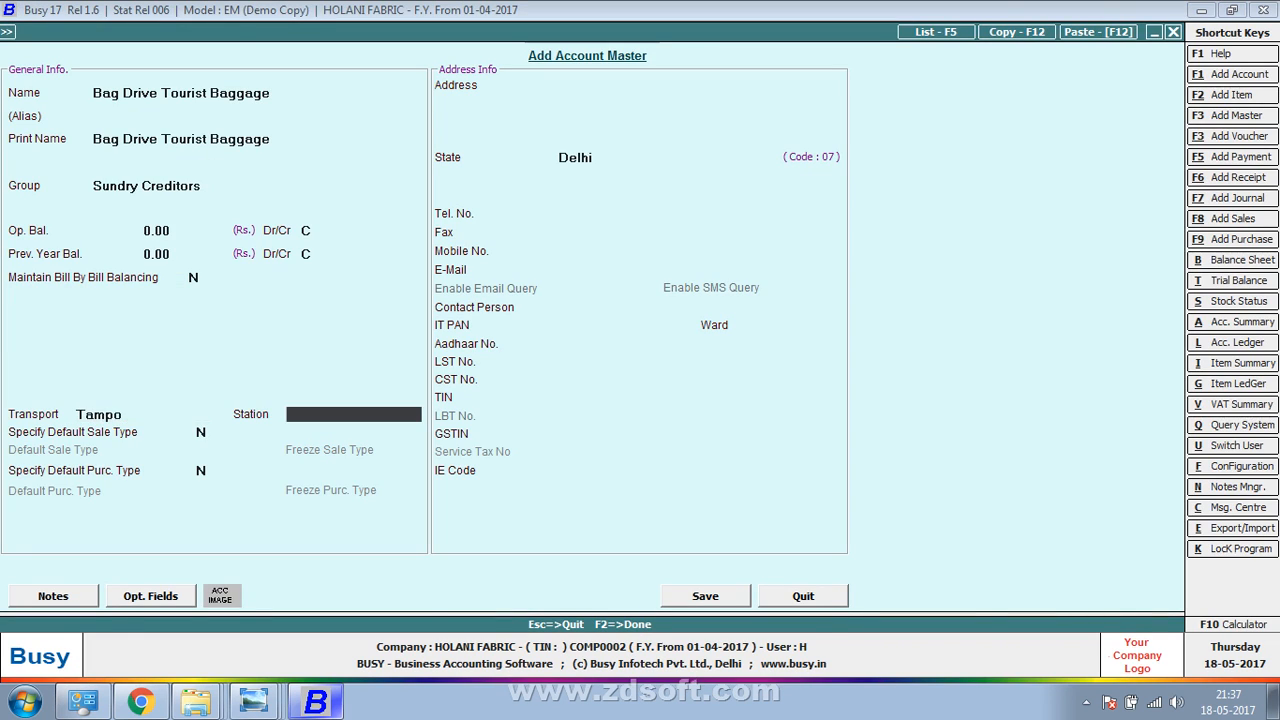
Enter Patna as the station and locate the supplier's address on the invoice
key(alt+Tab)
key(alt+Tab)
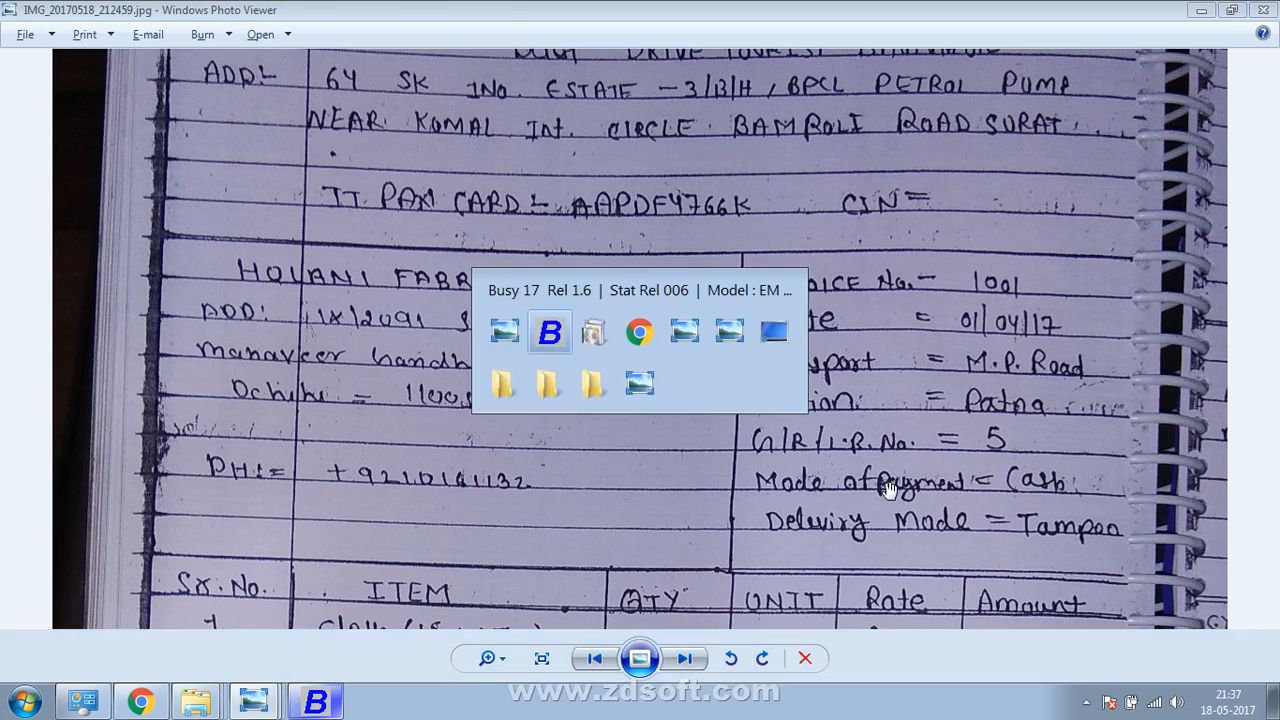
text(patna)
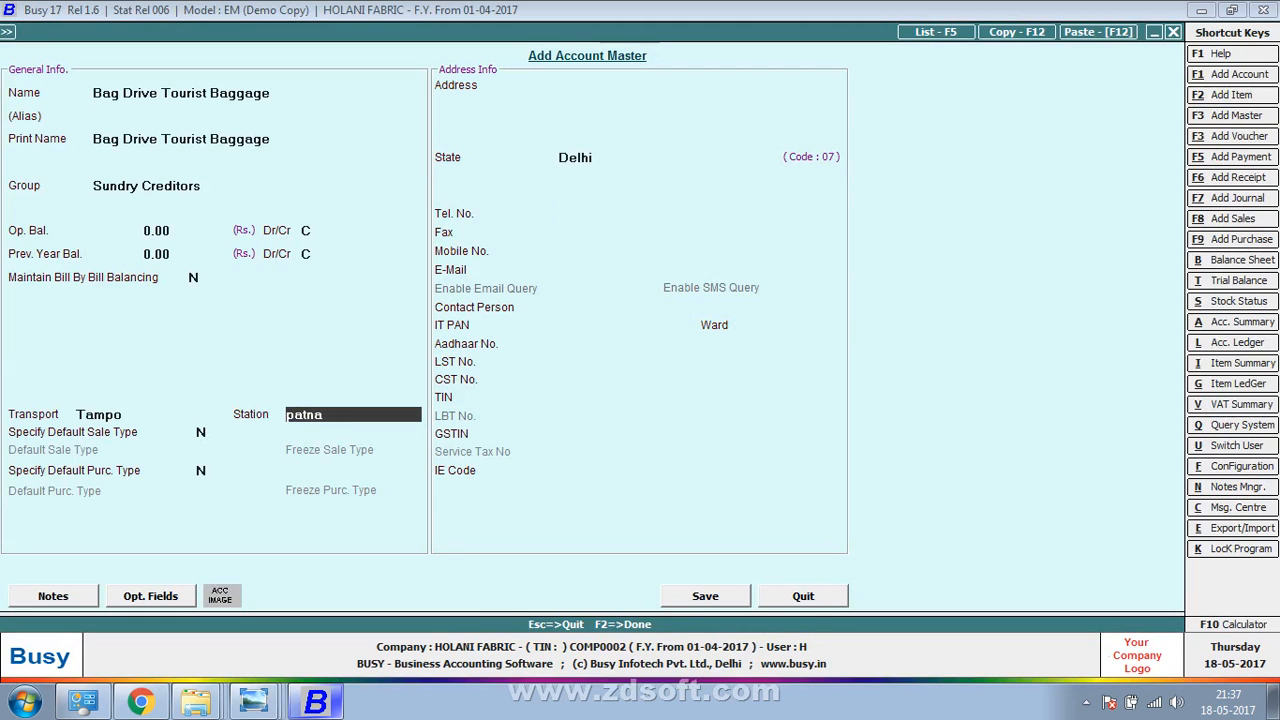
key(Return)
key(Return)
key(Return)
key(alt+Tab)
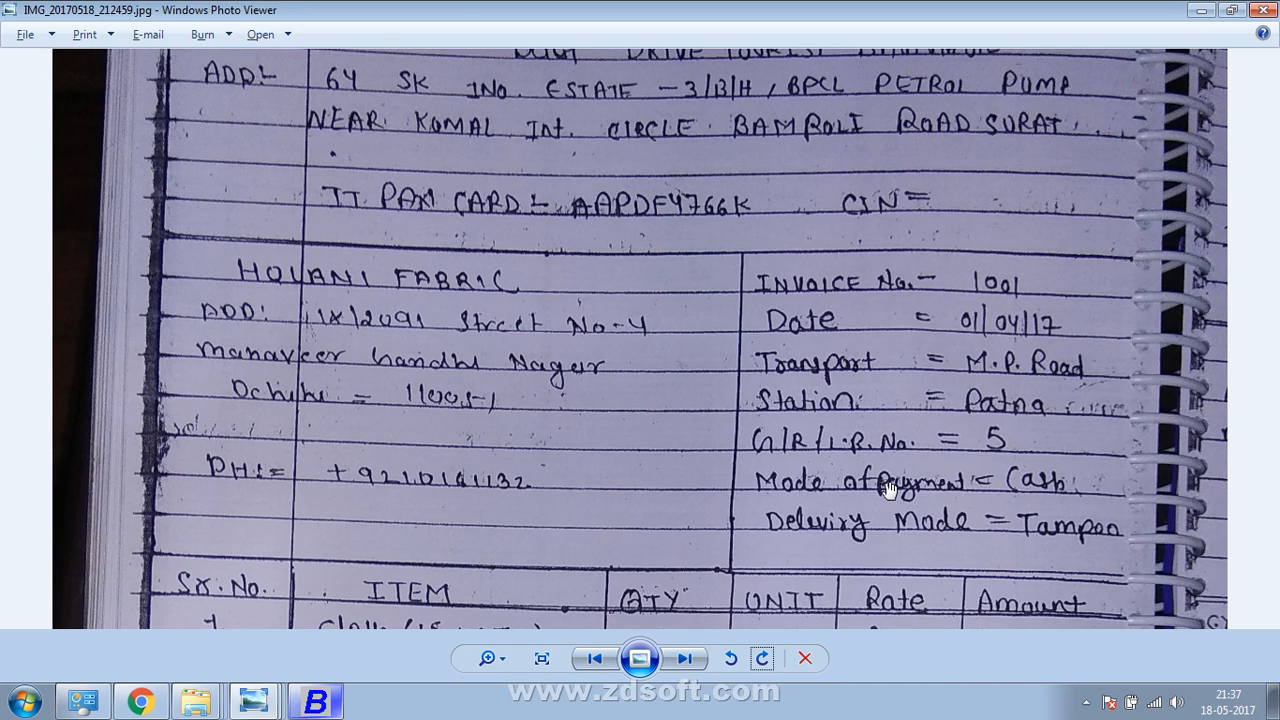
drag(760, 198, 760, 367)
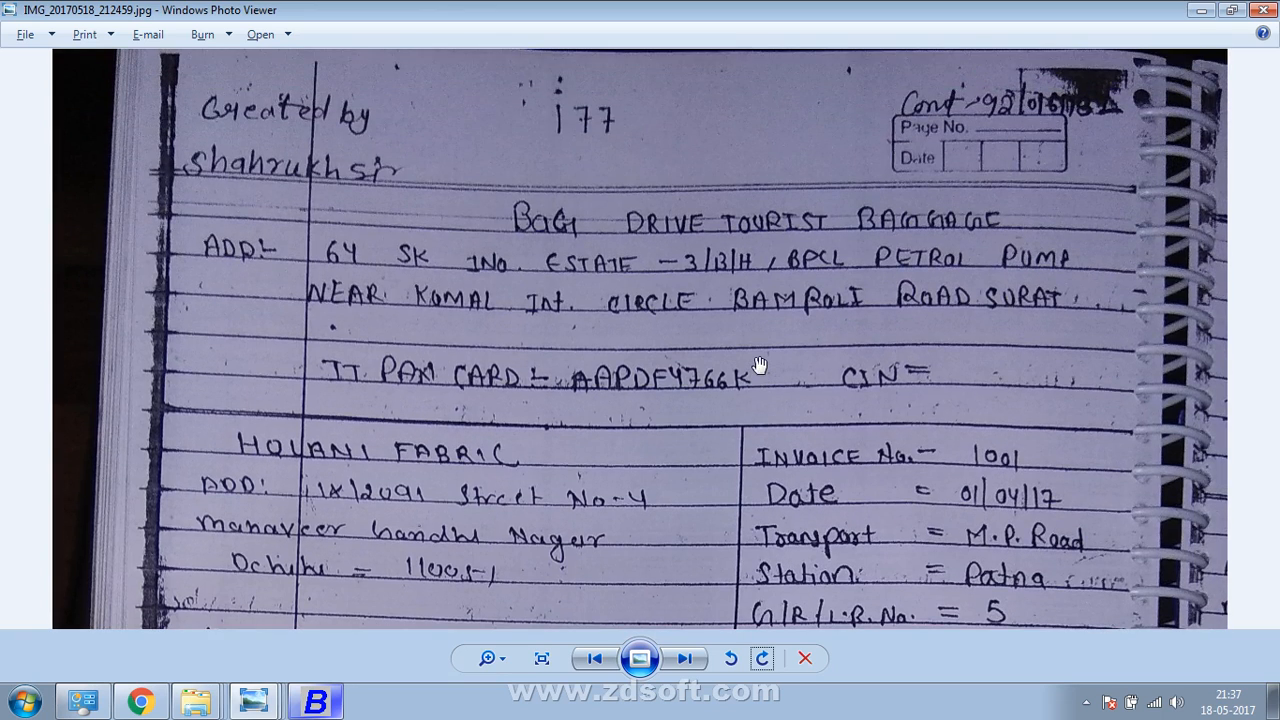
key(alt+Tab)
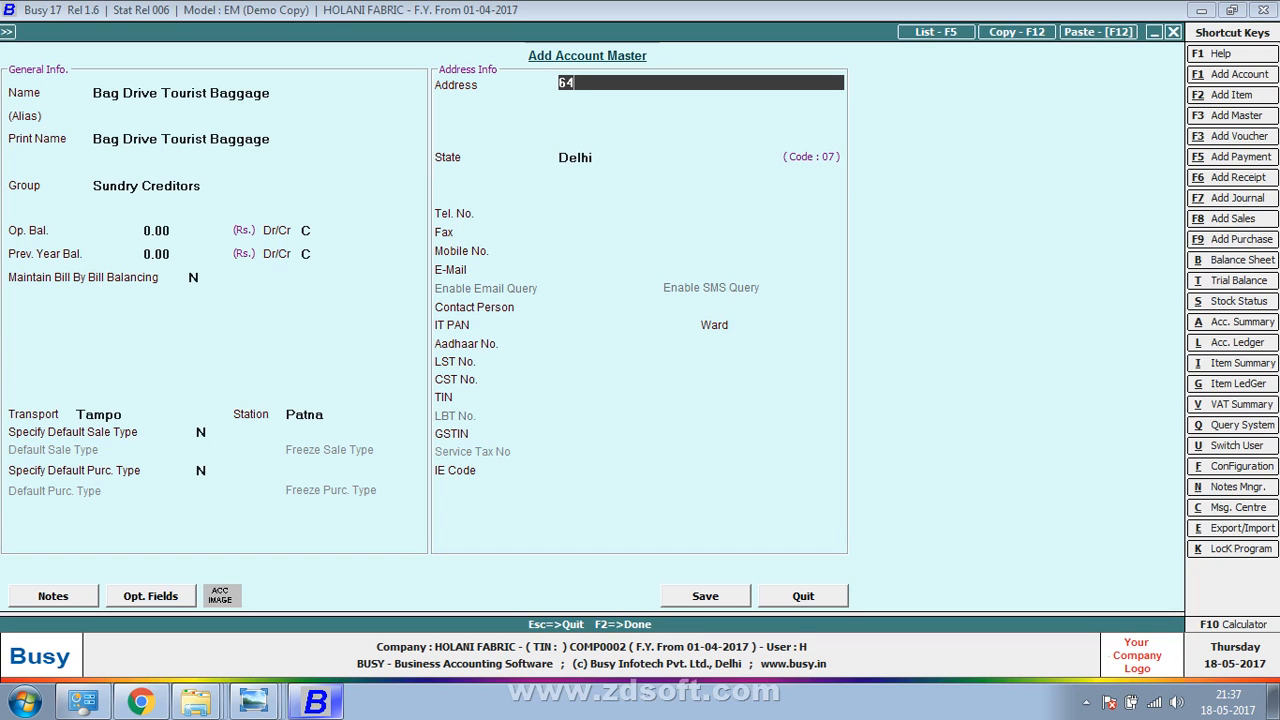
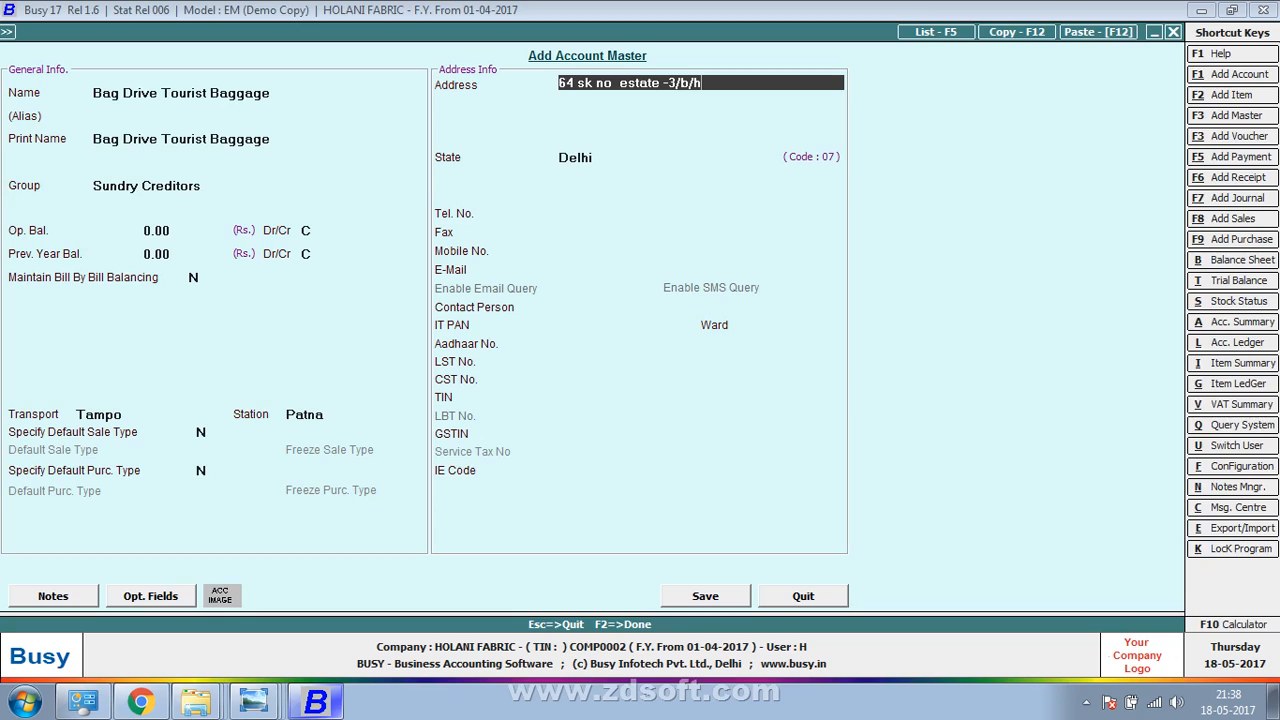
Type the supplier's street address on two lines and the city Surat on the third
key(Return)
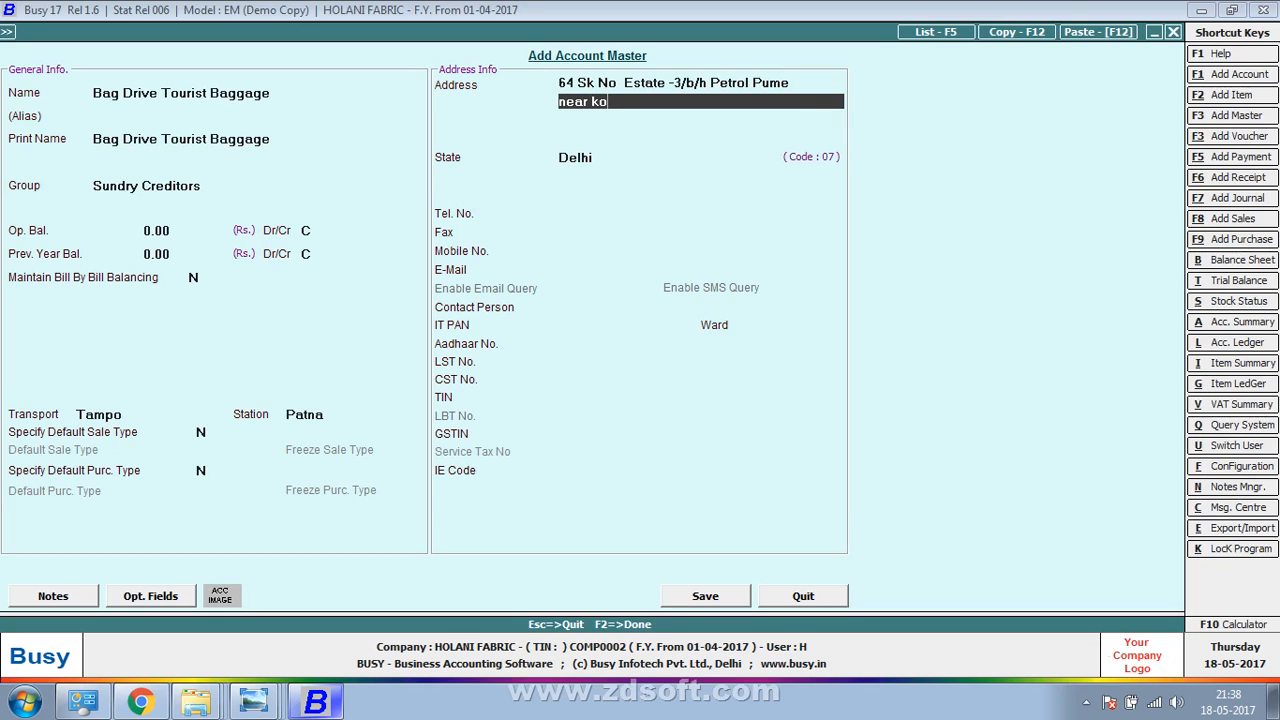
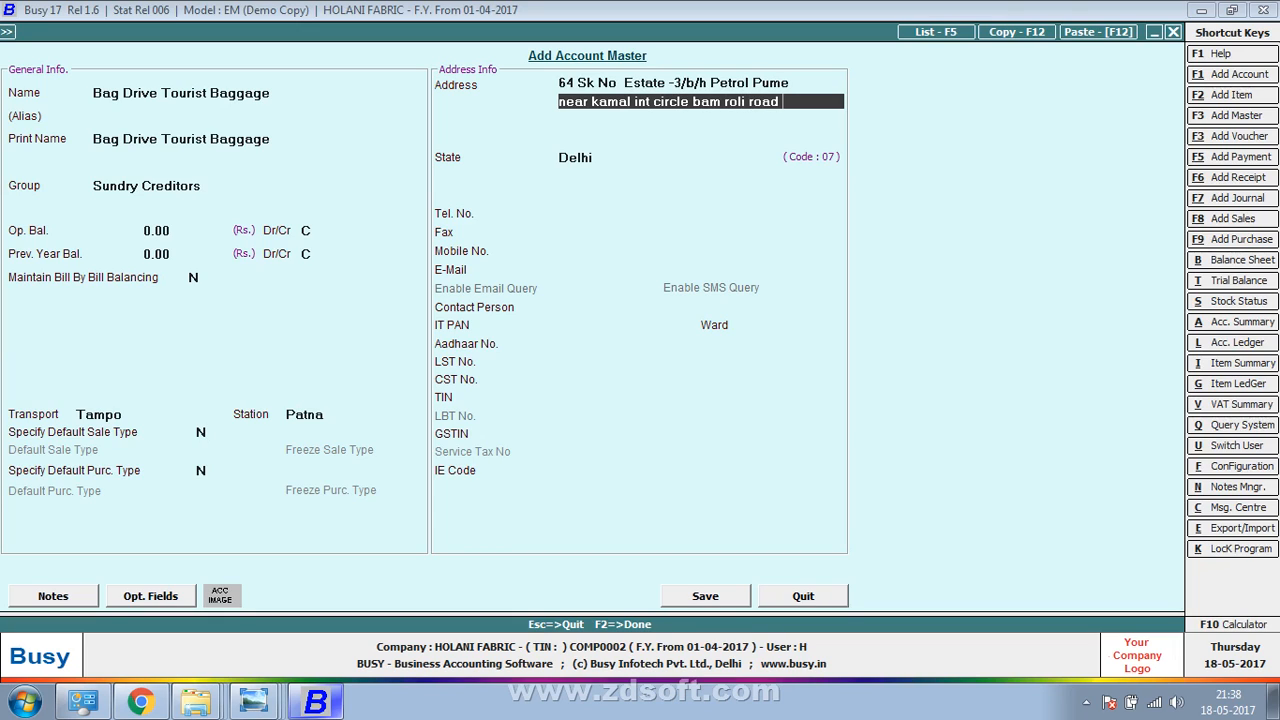
key(Return)
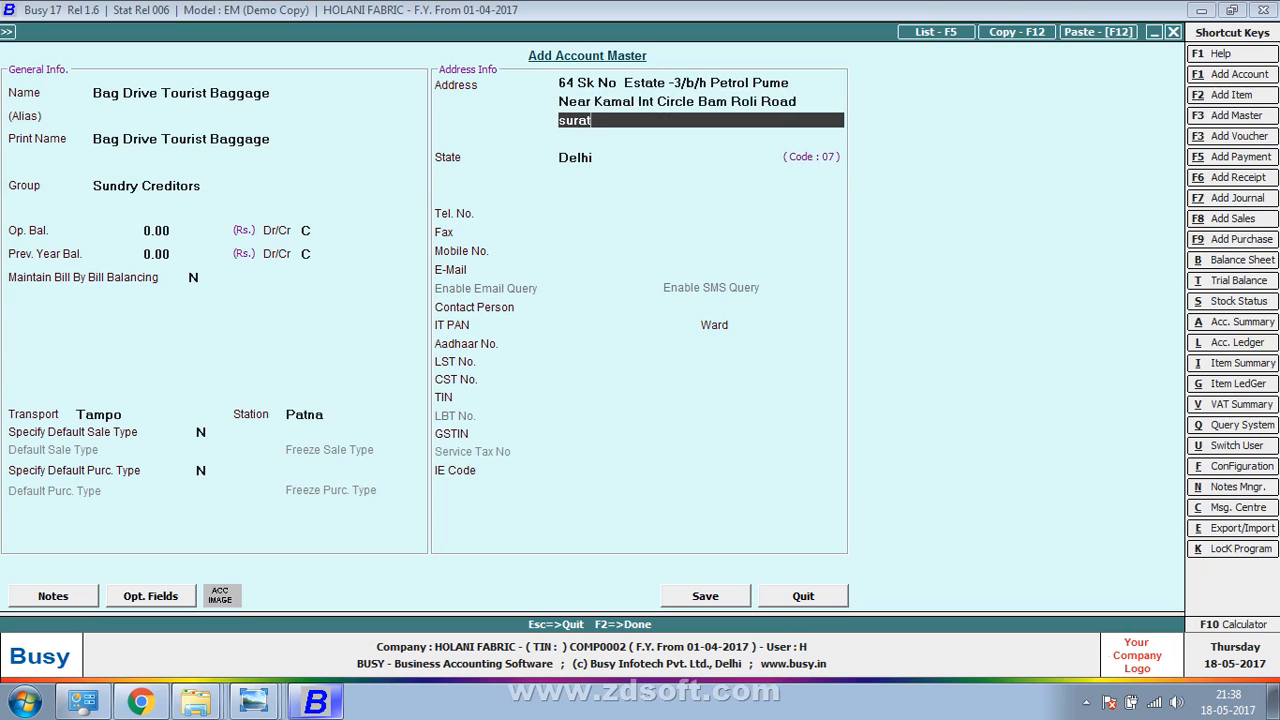
key(Return)
Set the account's state to Gujarat and enter the supplier's mobile number
text(p)
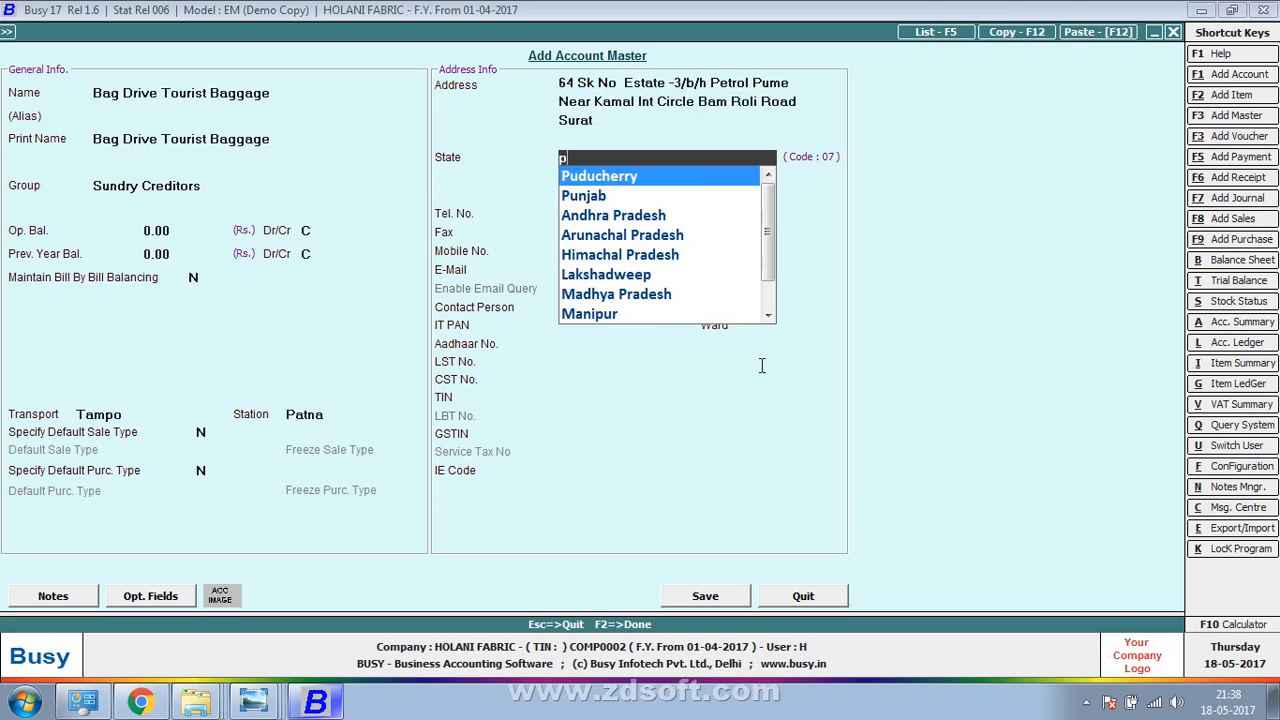
key(BackSpace)
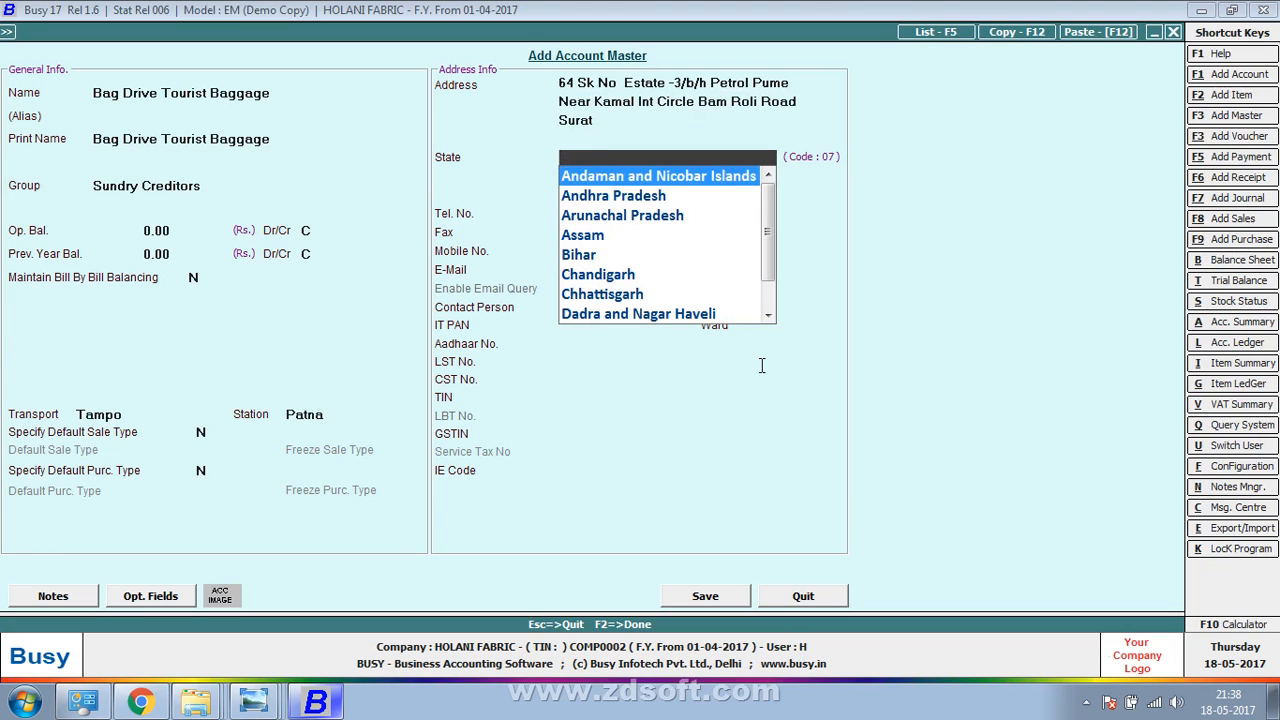
text(gu)
key(Return)
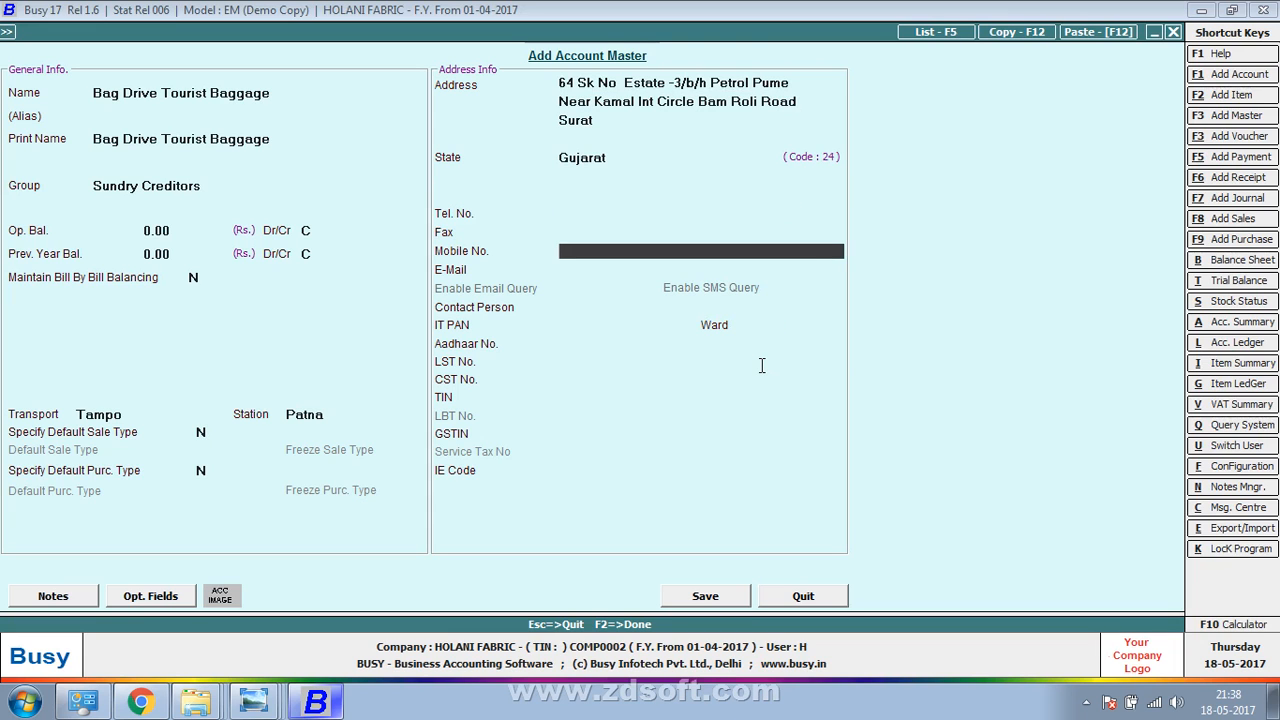
key(alt+Tab)
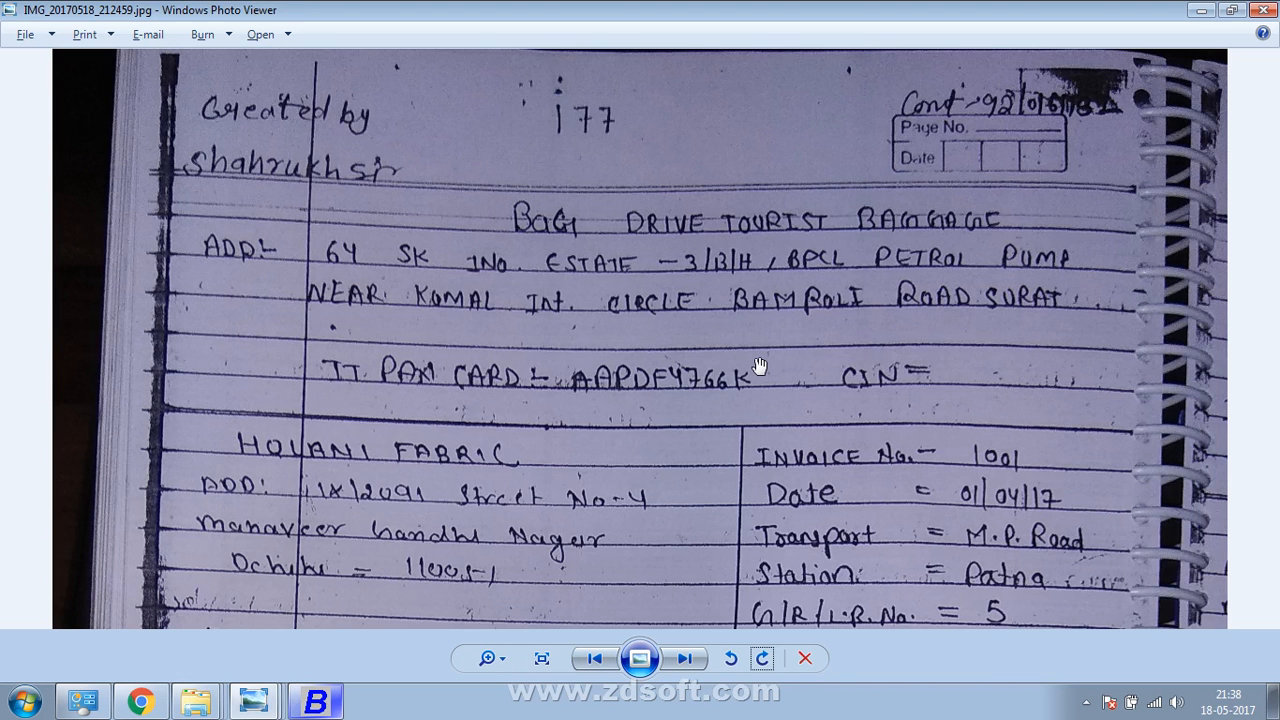
key(alt+Tab)
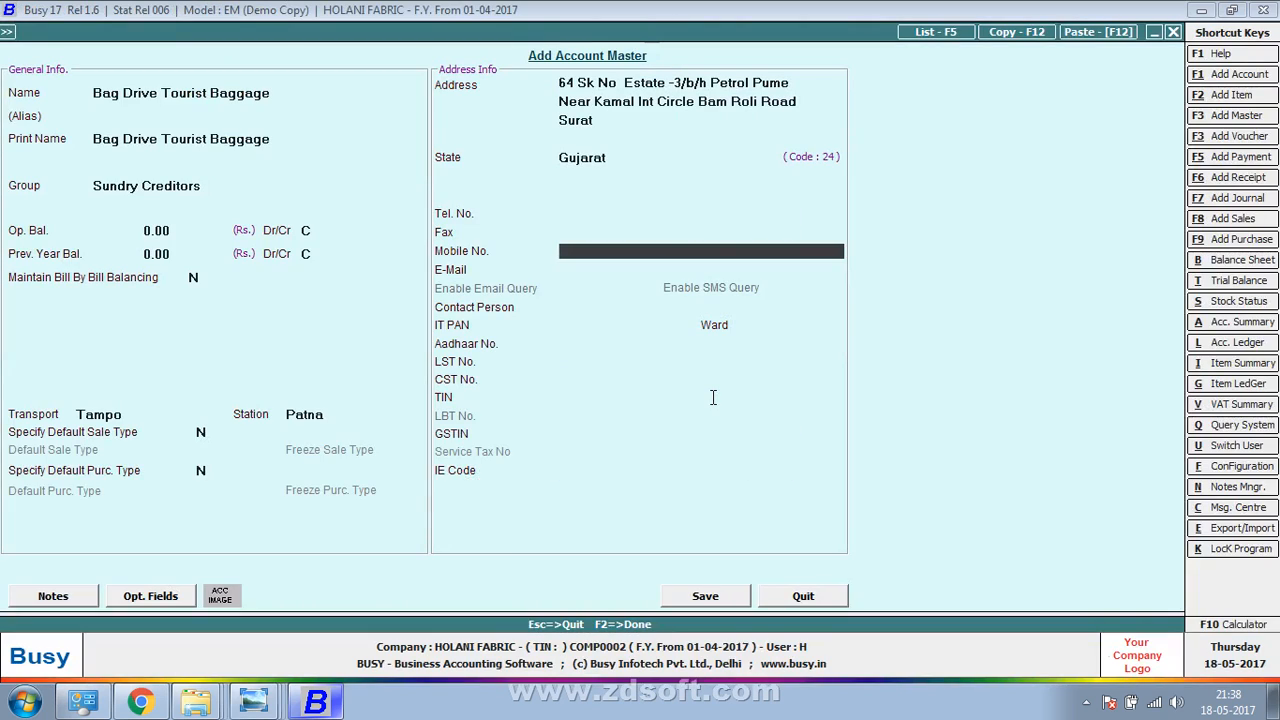
key(Return)
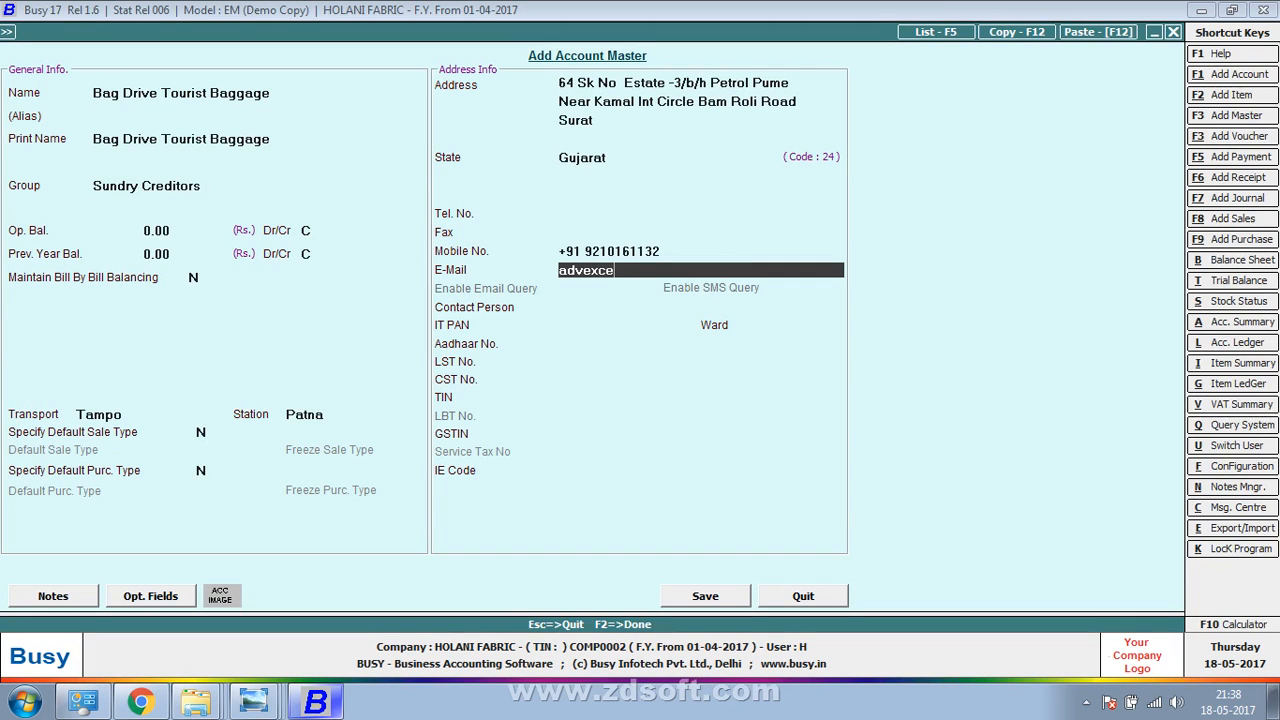
Fill in the supplier's e-mail address and save the new account
key(Return)
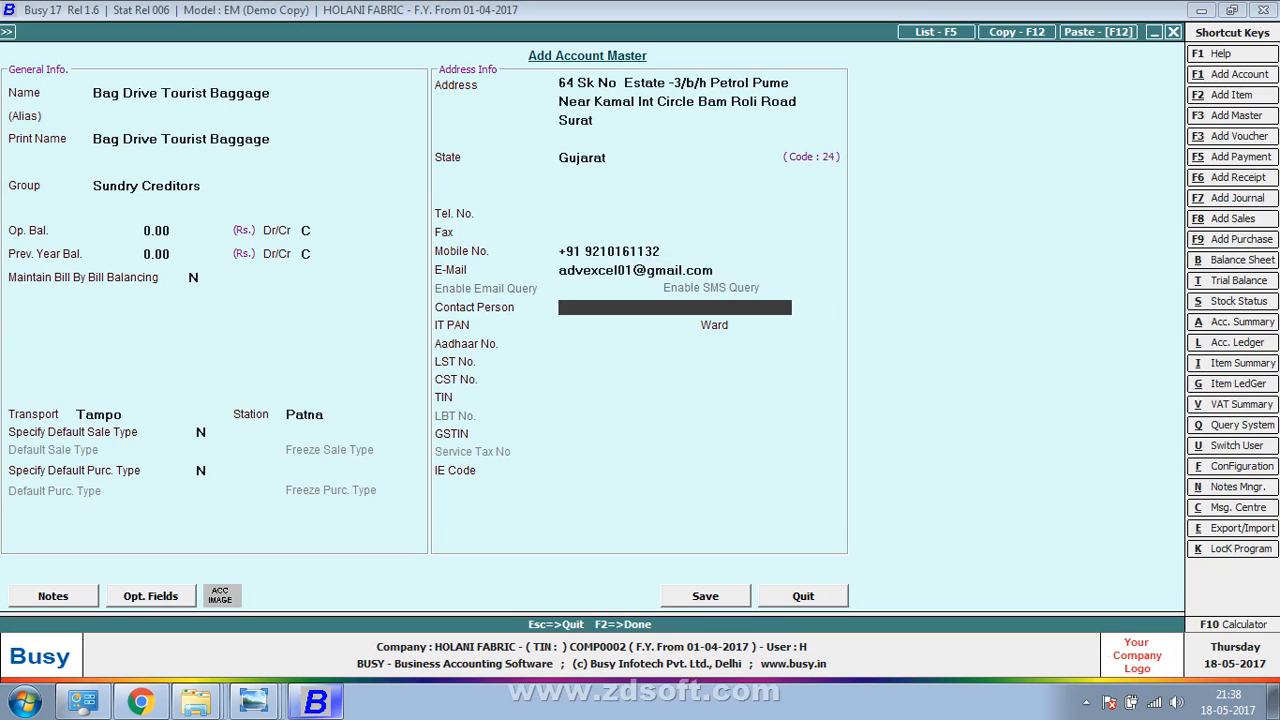
key(Return)
key(Return)
key(Return)
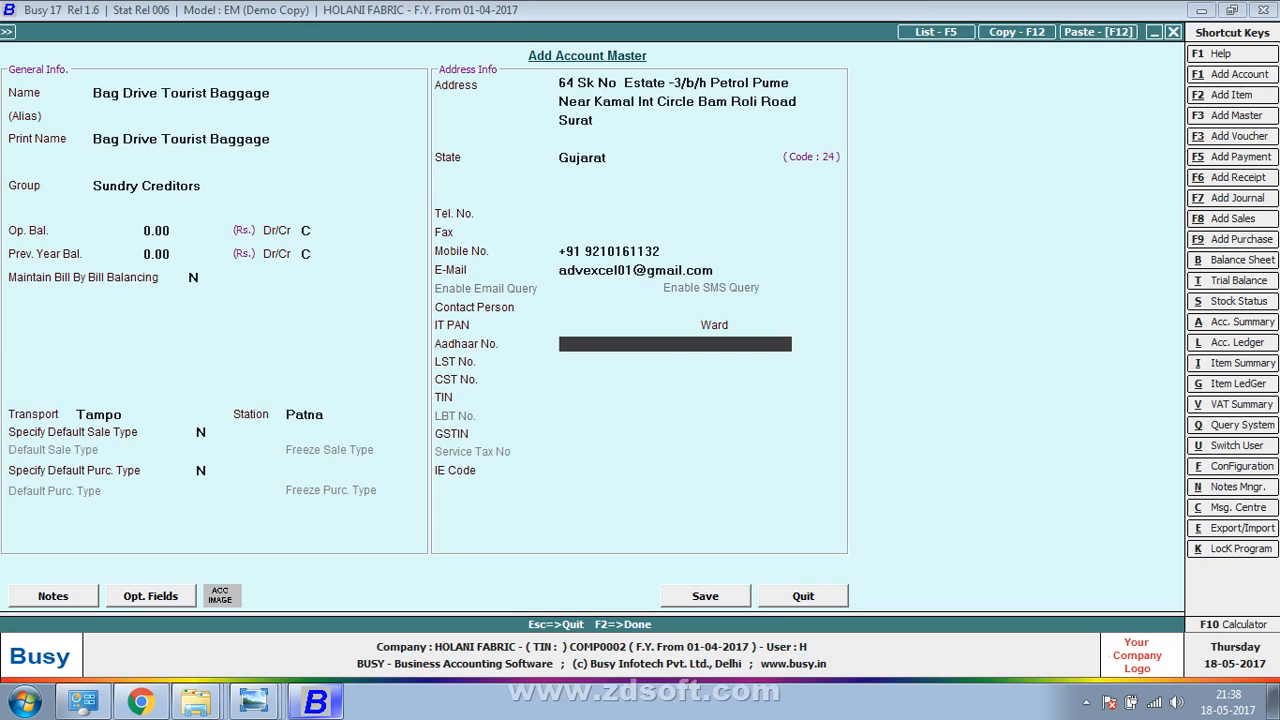
key(Return)
key(Return)
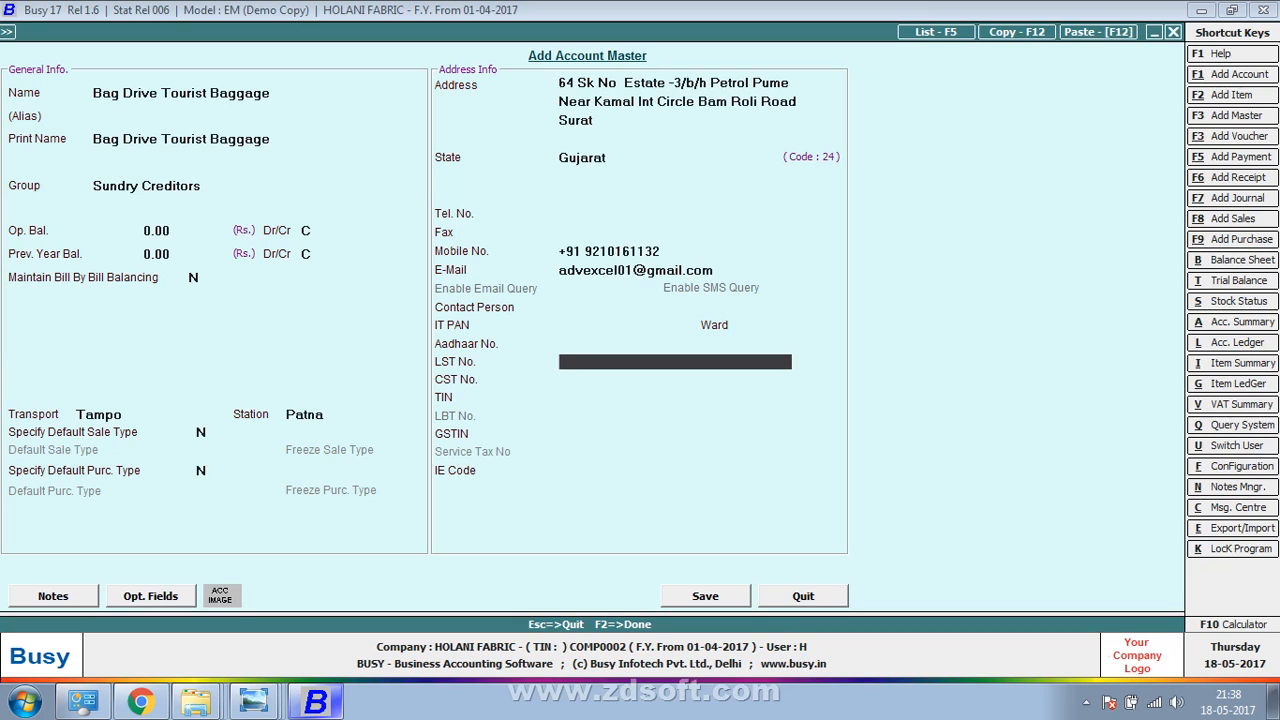
key(Return)
key(Return)
key(Return)
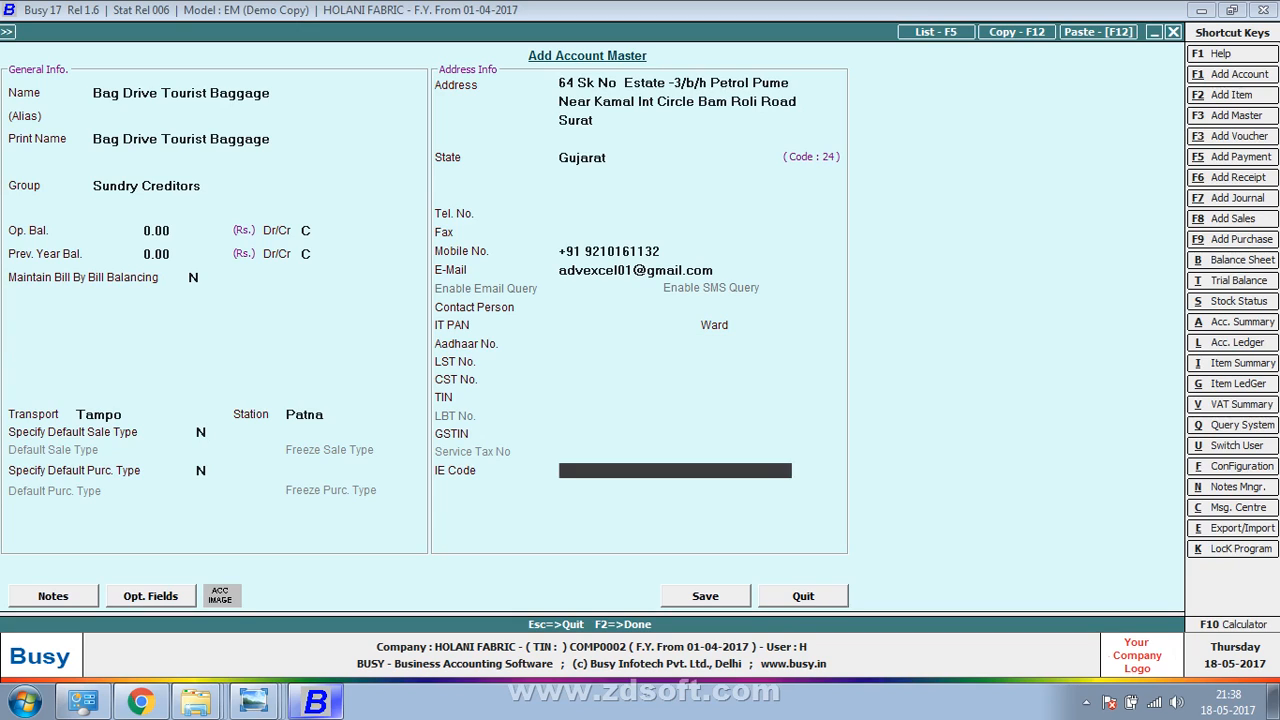
key(Return)
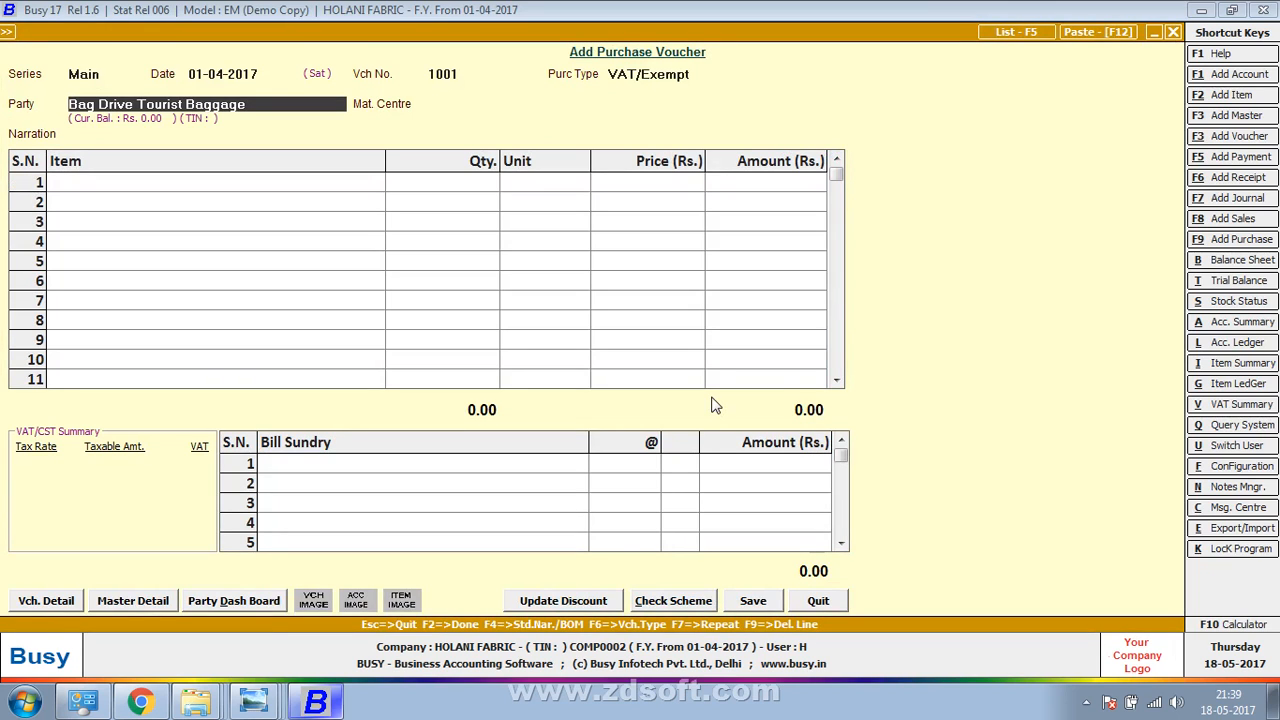
Accept the party, continue past the other-state warning, and keep Main Store as material centre
key(alt+Tab)
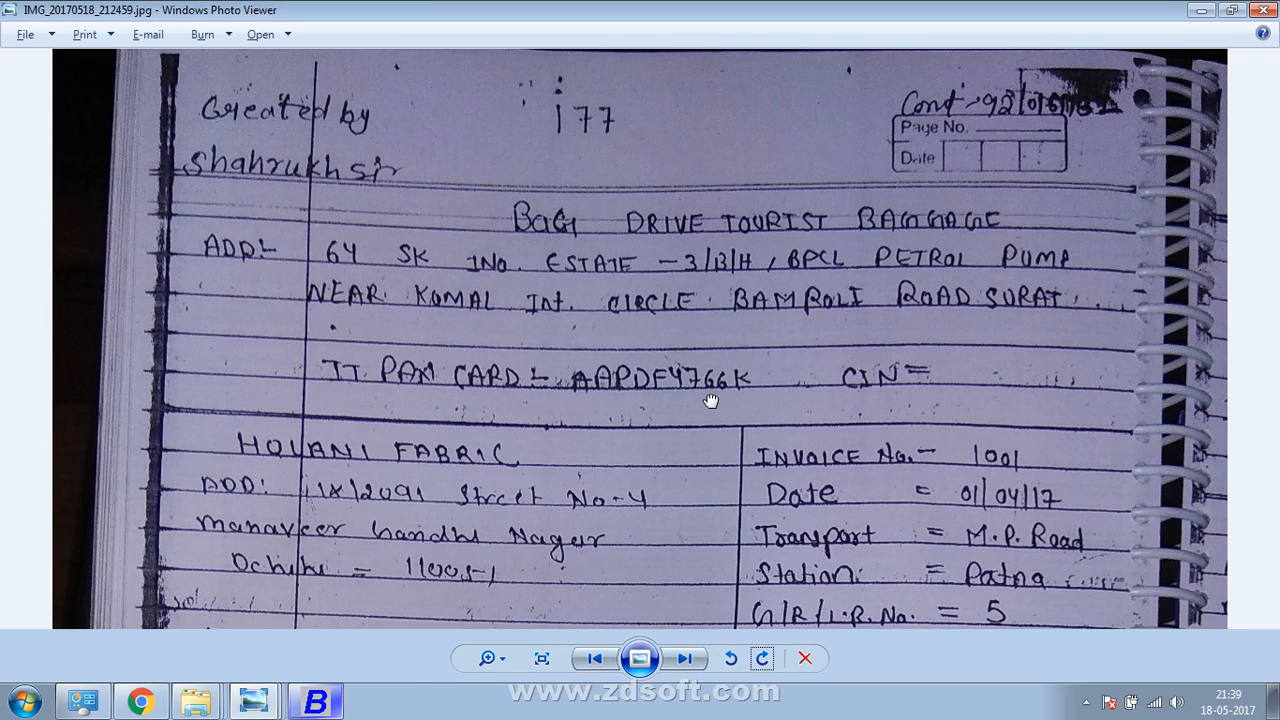
scroll(709, 397, down, 3)
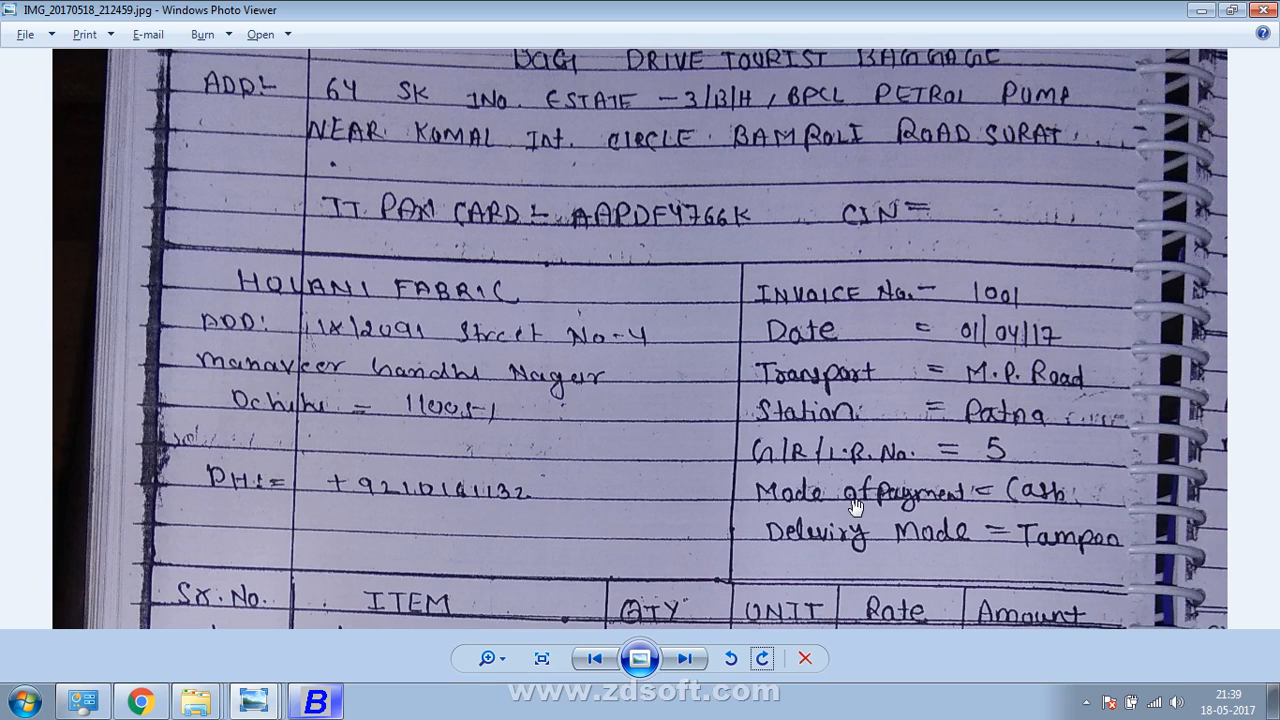
key(alt+Tab)
key(Return)
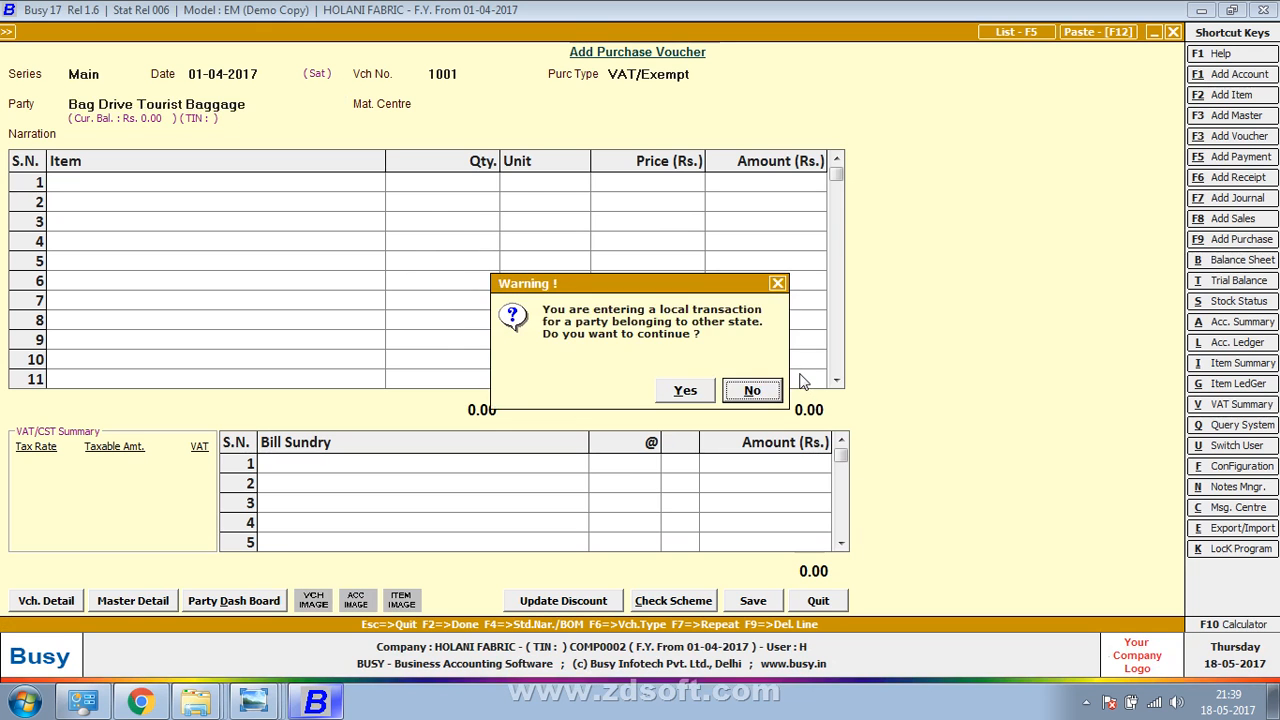
key(Left)
key(Return)
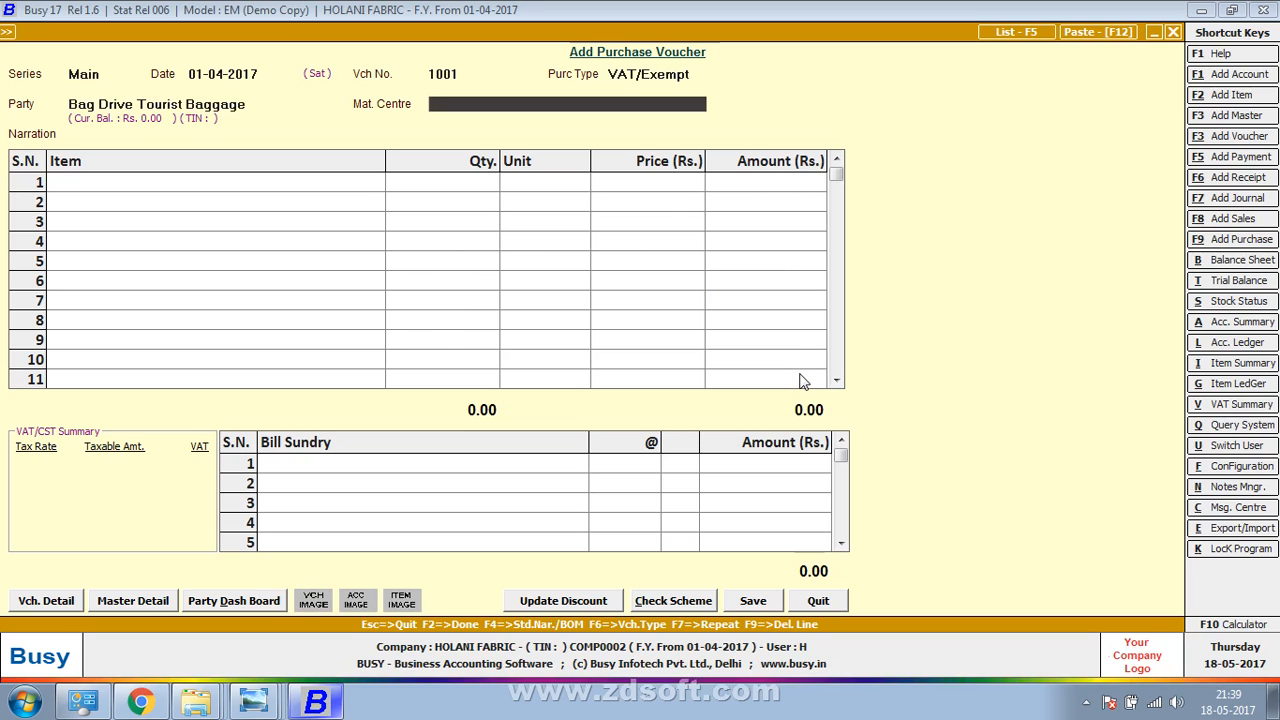
key(Return)
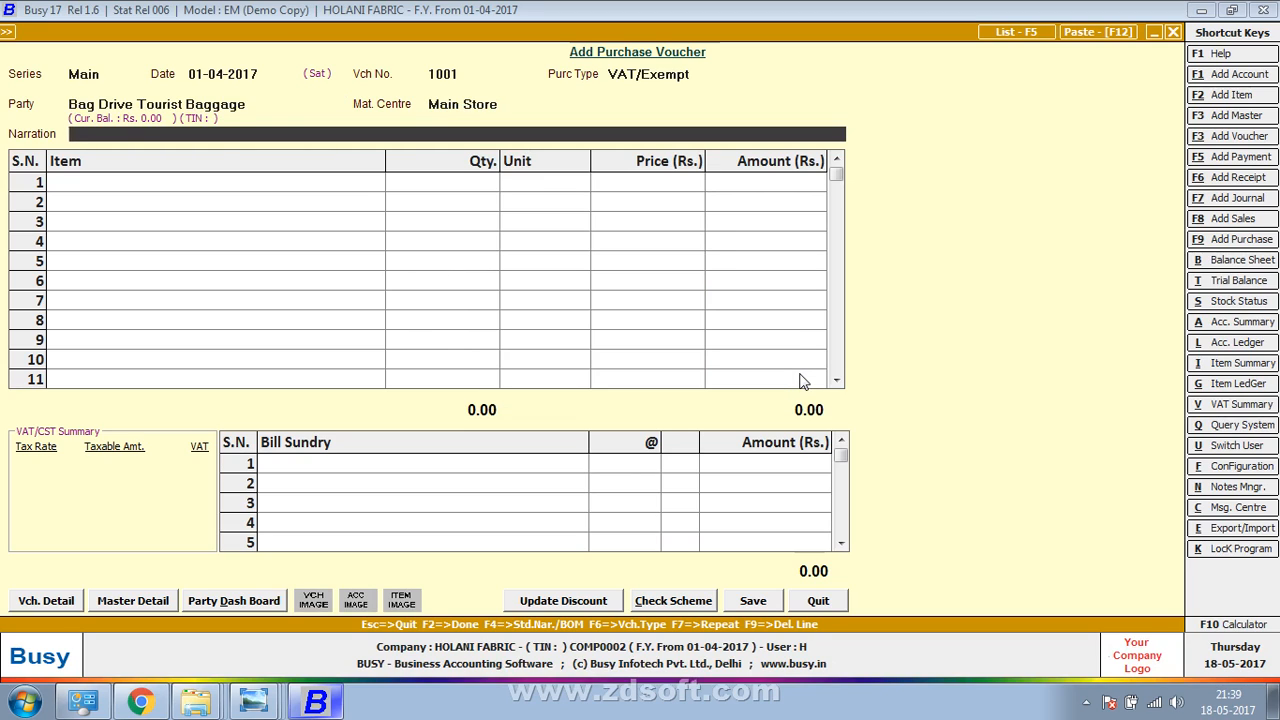
Return to the material centre field and open Configuration's Features / Options
key(Return)
key(Up)
key(Up)
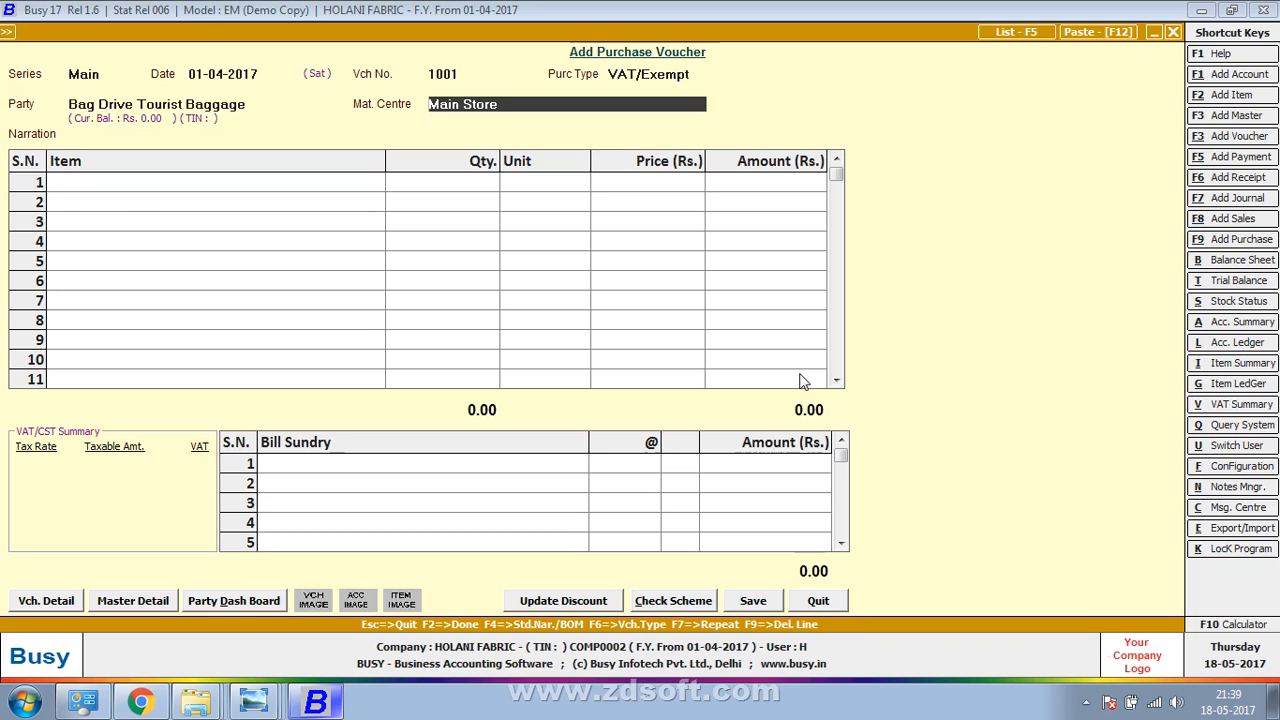
key(alt+f)
key(Return)
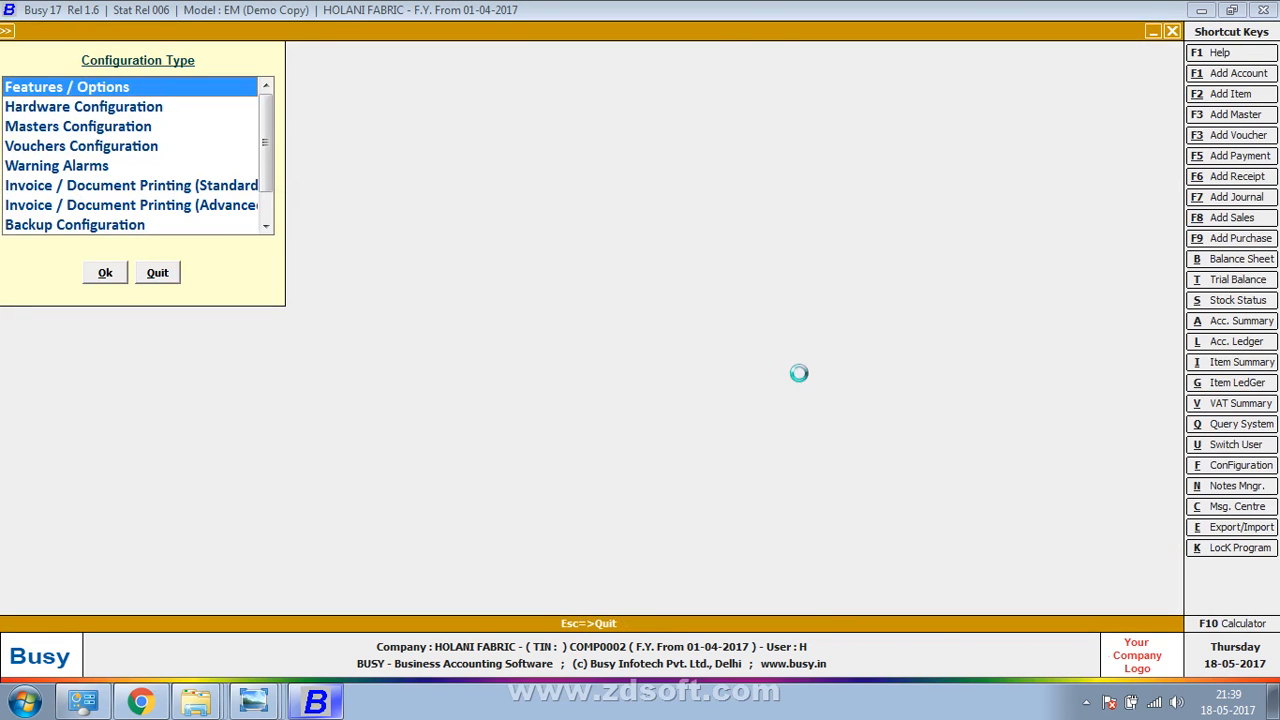
Set 'Transport Details in Local Sales/Purchase' to Y in the VAT/GST options and return to the voucher
key(Down)
key(Down)
key(Down)
key(Down)
key(Down)
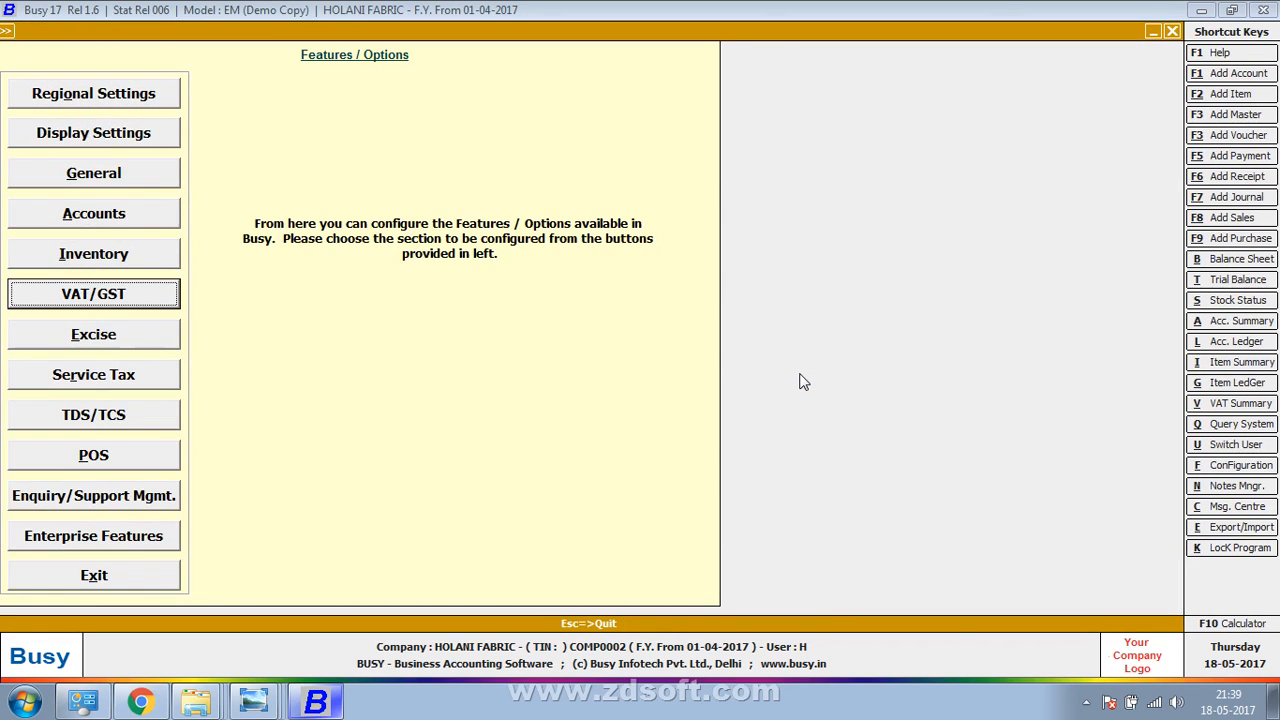
key(Down)
key(Up)
key(Return)
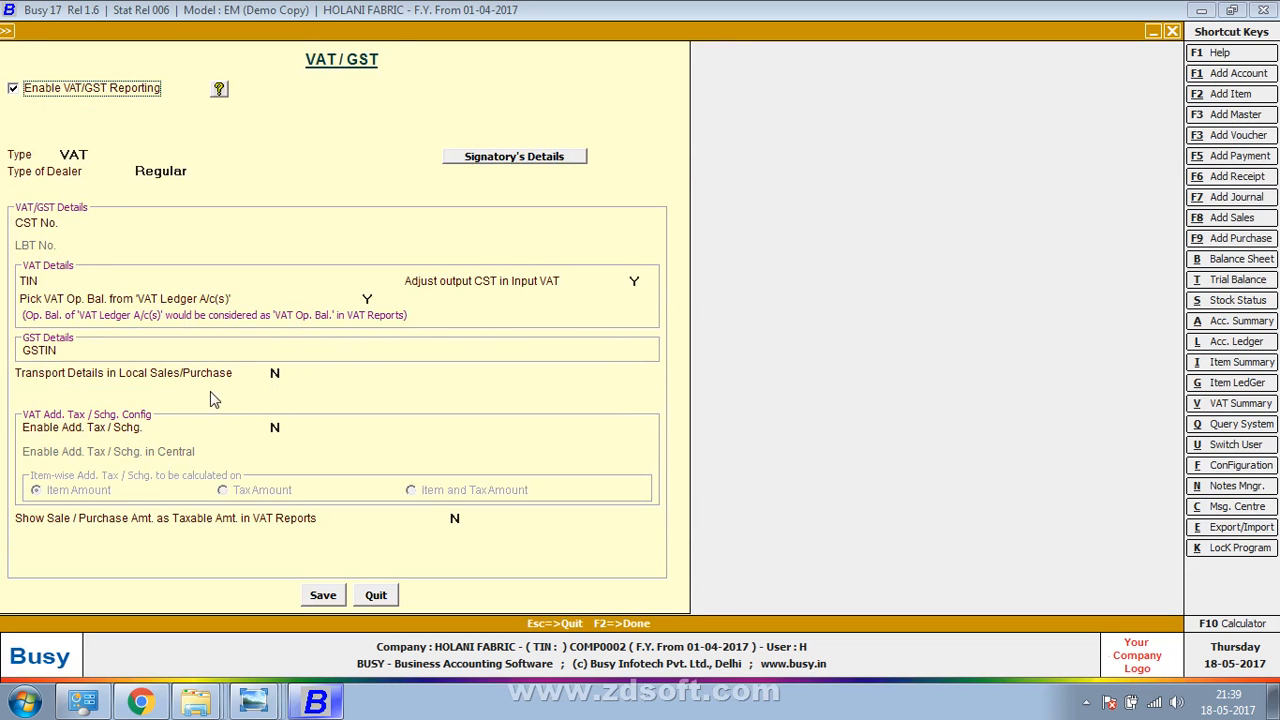
click(276, 374)
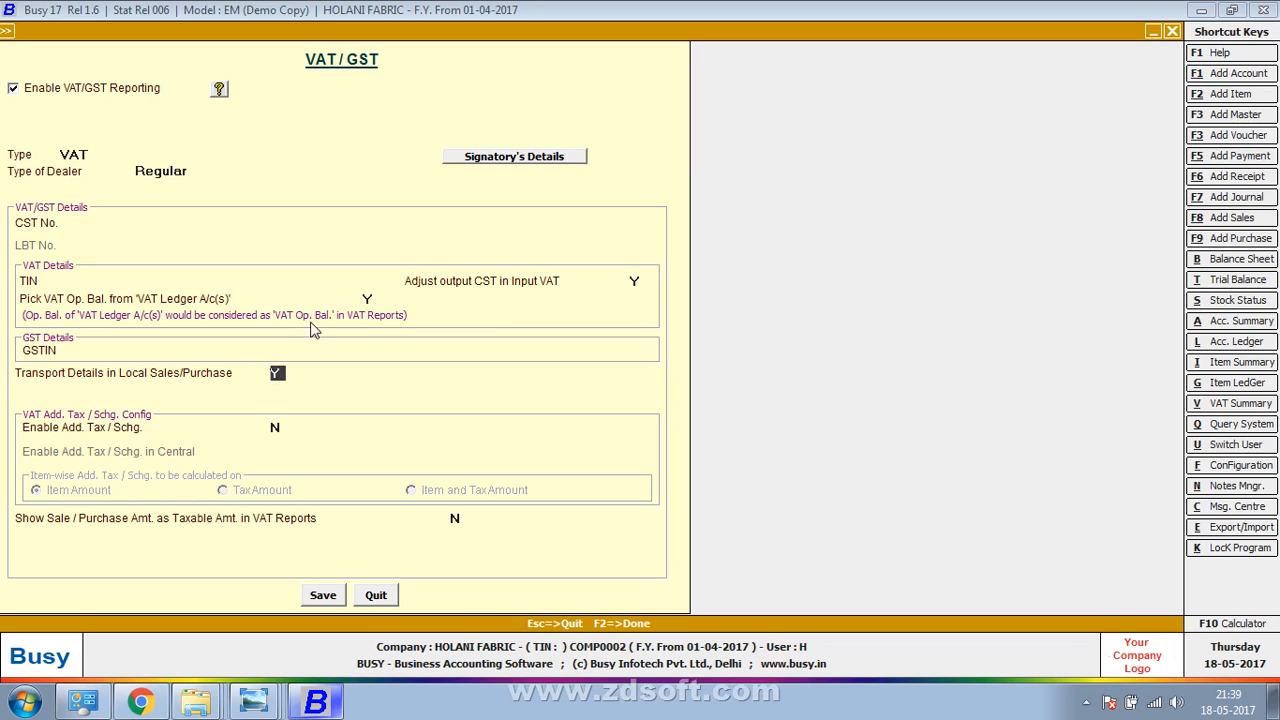
key(Escape)
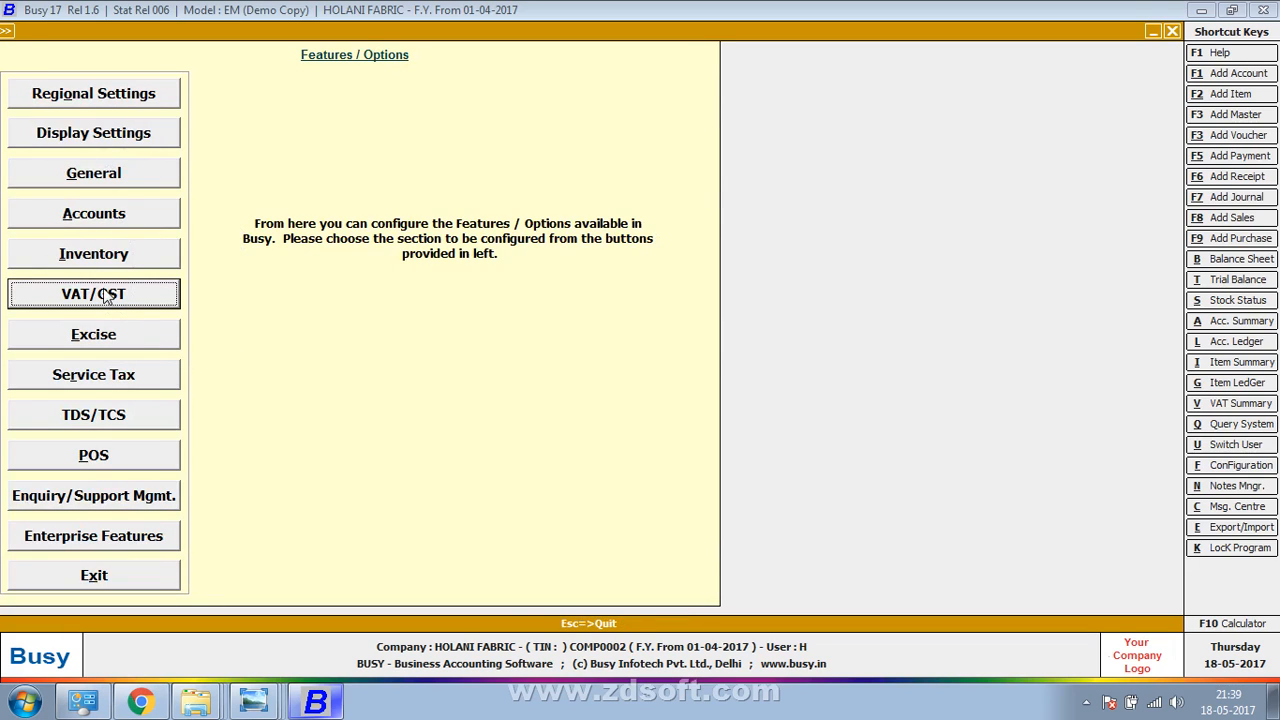
key(Escape)
key(Escape)
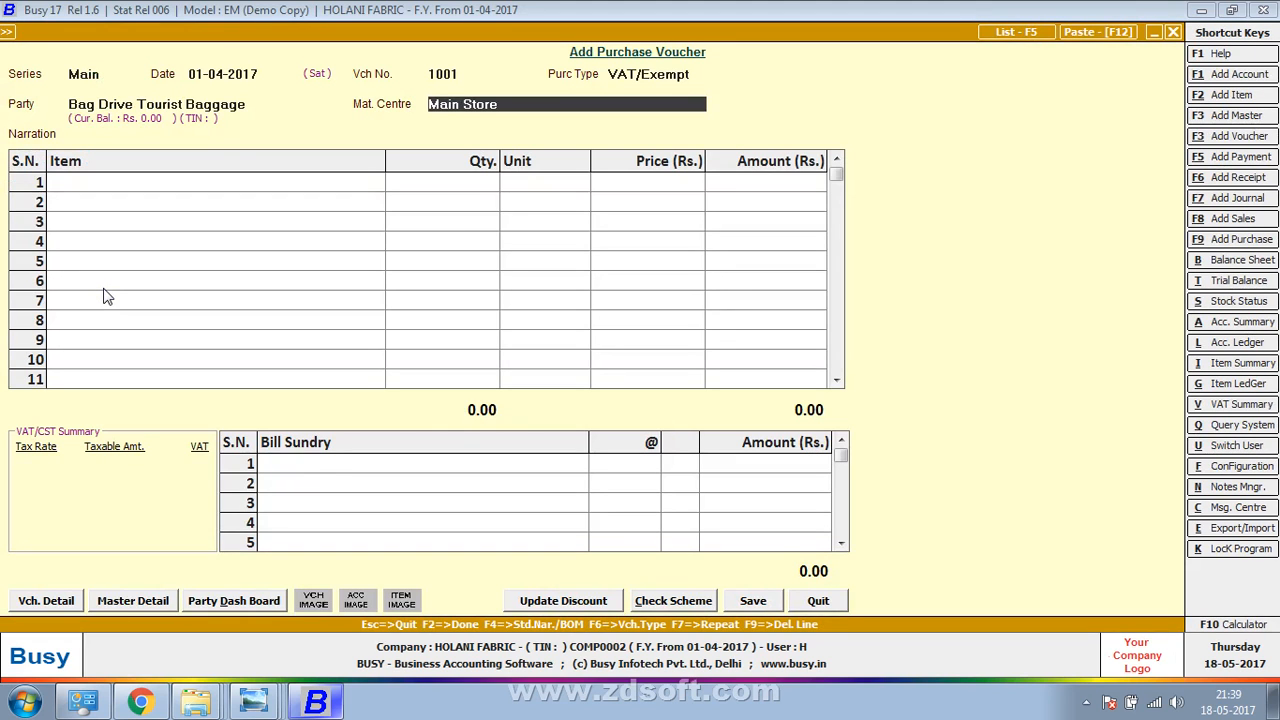
Fill the transport details with transport Tampo, GR/RR No. 5 and station Patna
key(Return)
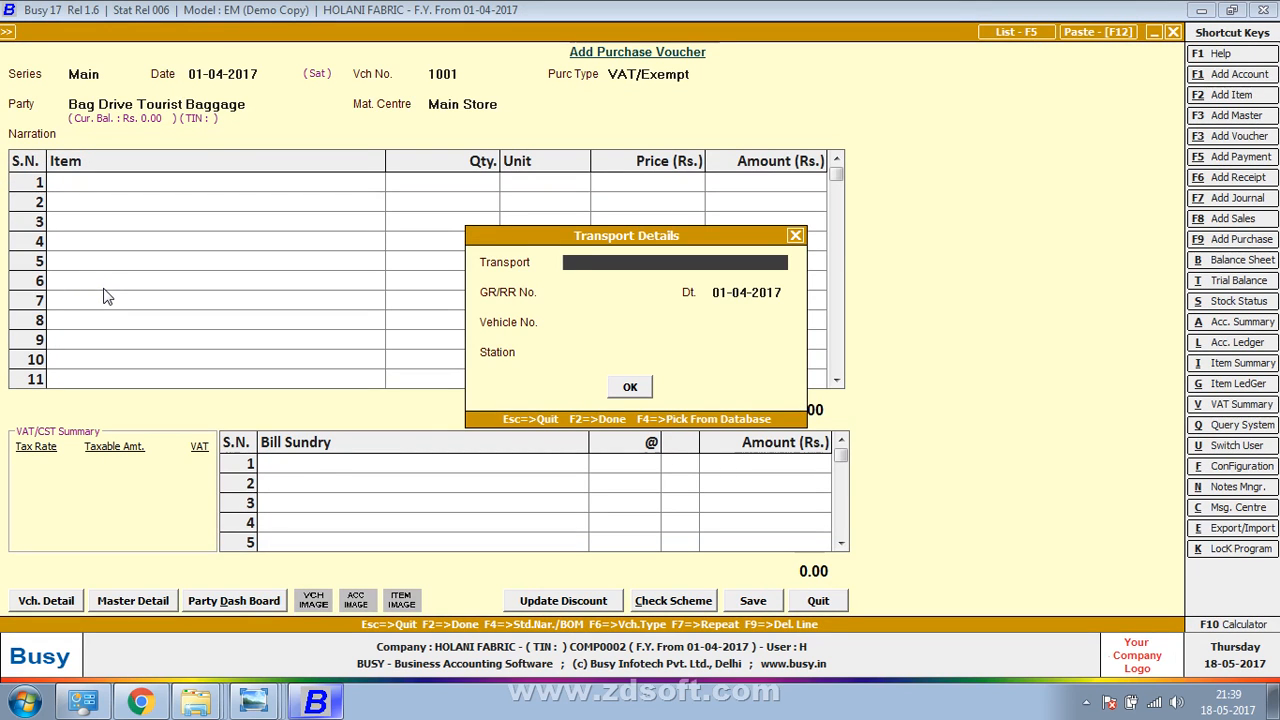
text(tampo)
key(Return)
key(alt+Tab)
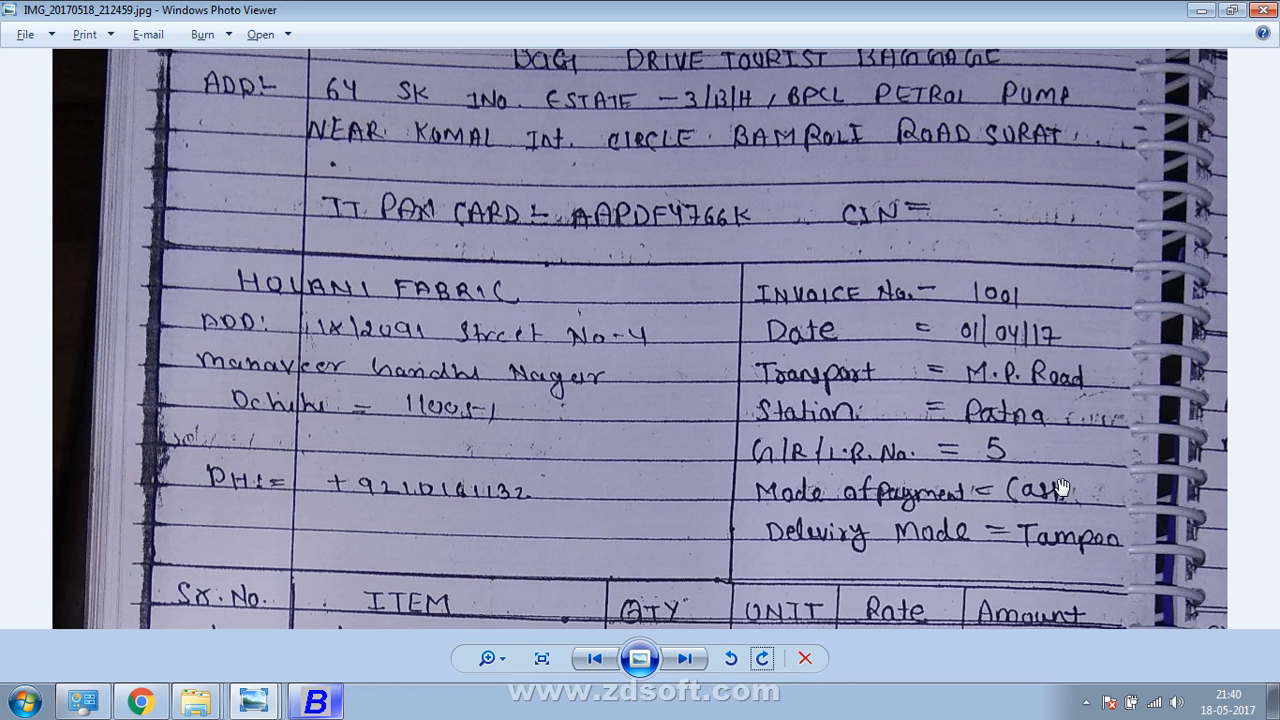
key(alt+Tab)
text(5)
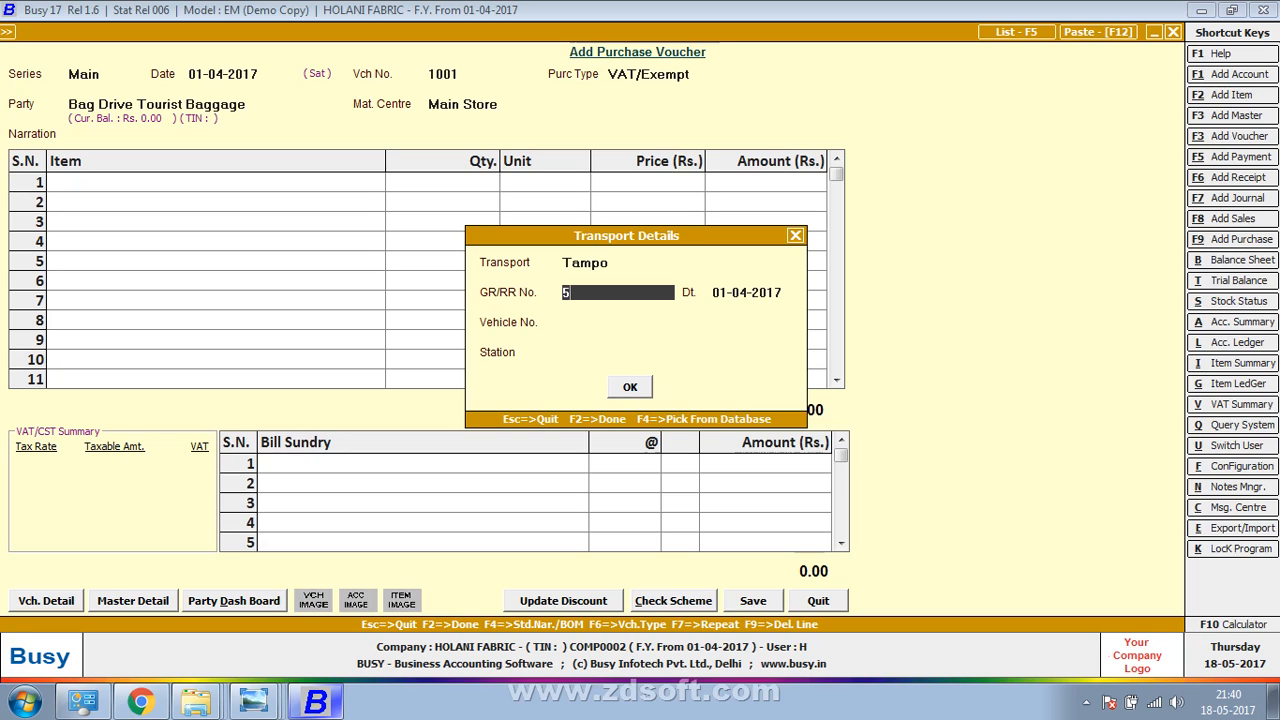
key(Return)
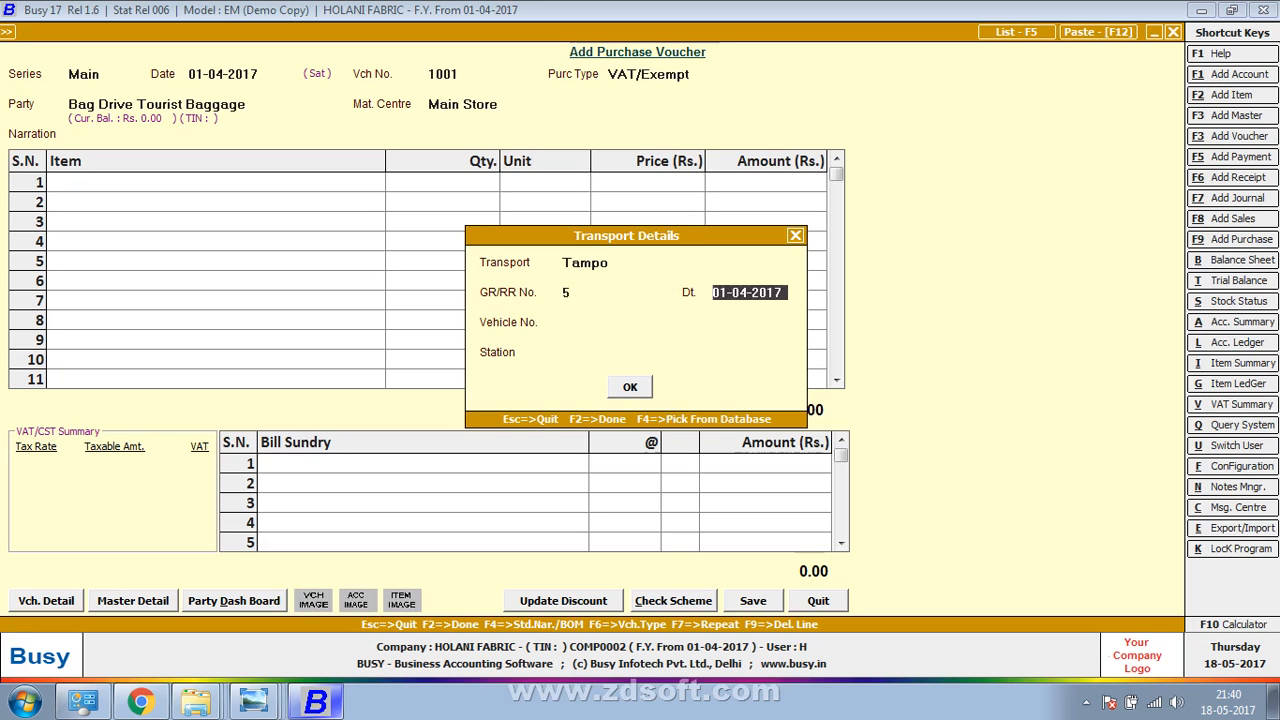
key(Return)
key(Return)
key(alt+Tab)
key(alt+Tab)
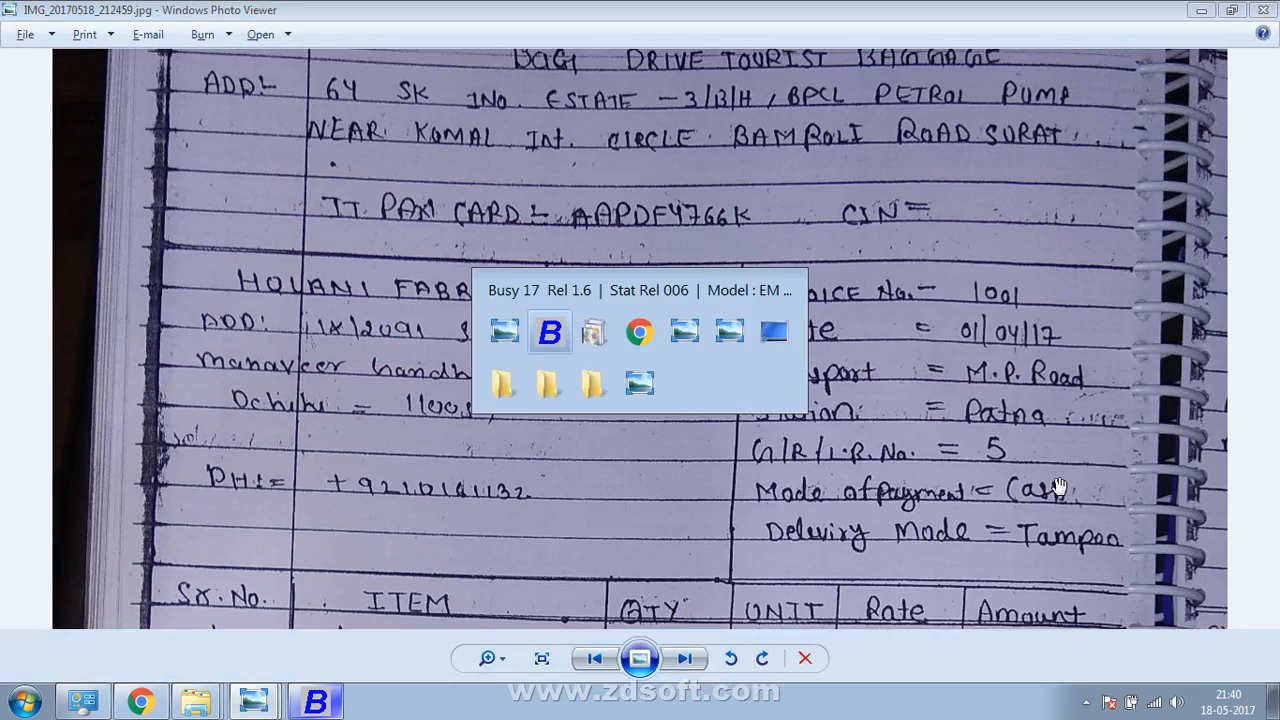
text(patna)
key(Return)
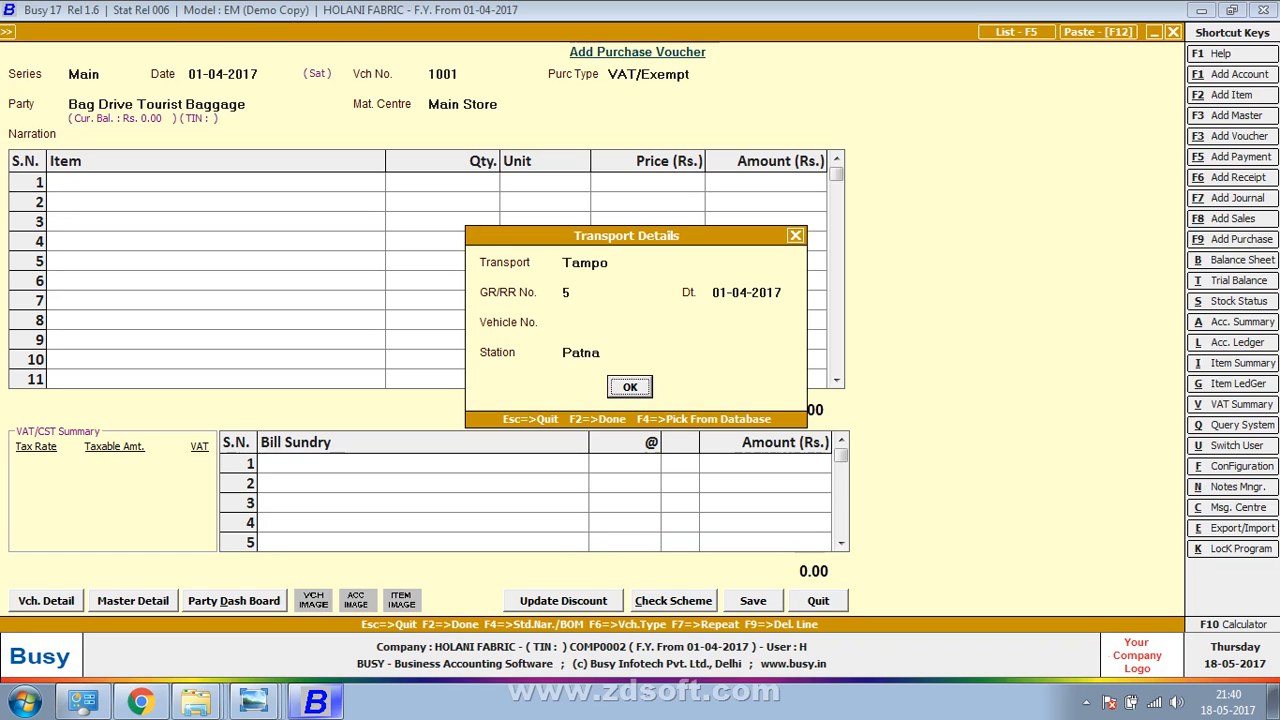
key(Return)
Reopen the transport details and replace the transport name with M.P ROAD
key(alt+Tab)
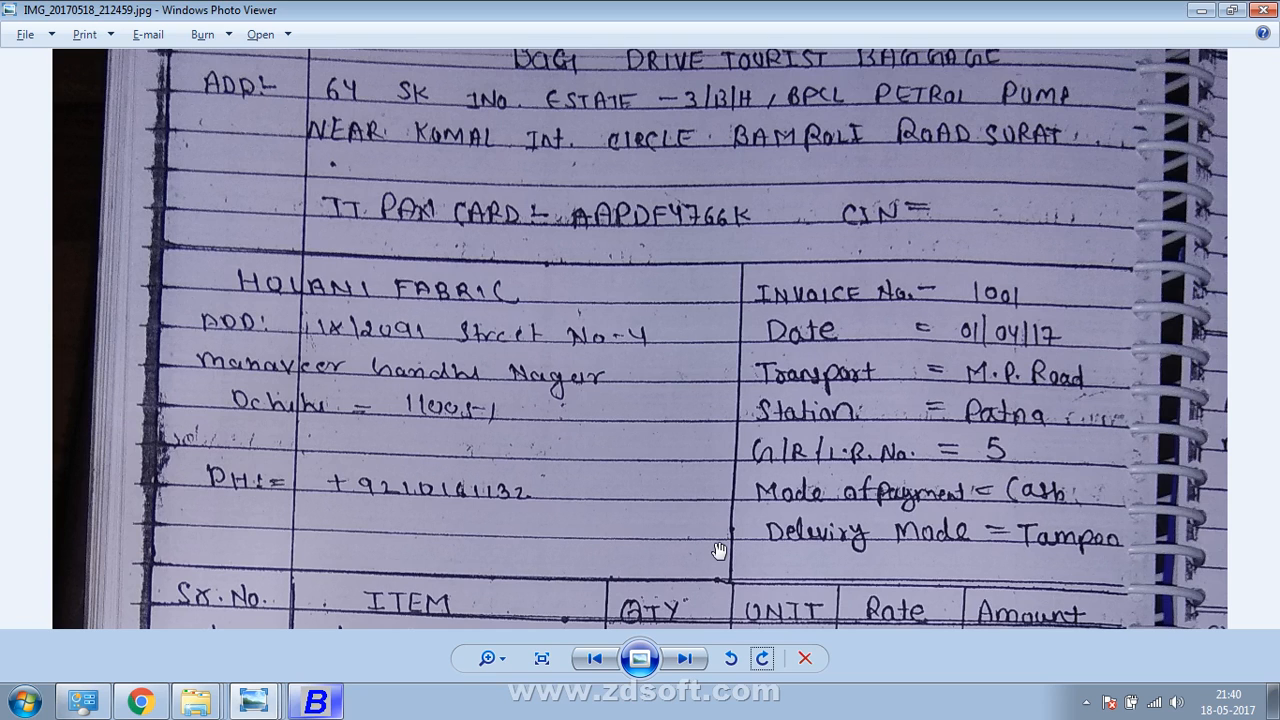
key(alt+Tab)
key(Up)
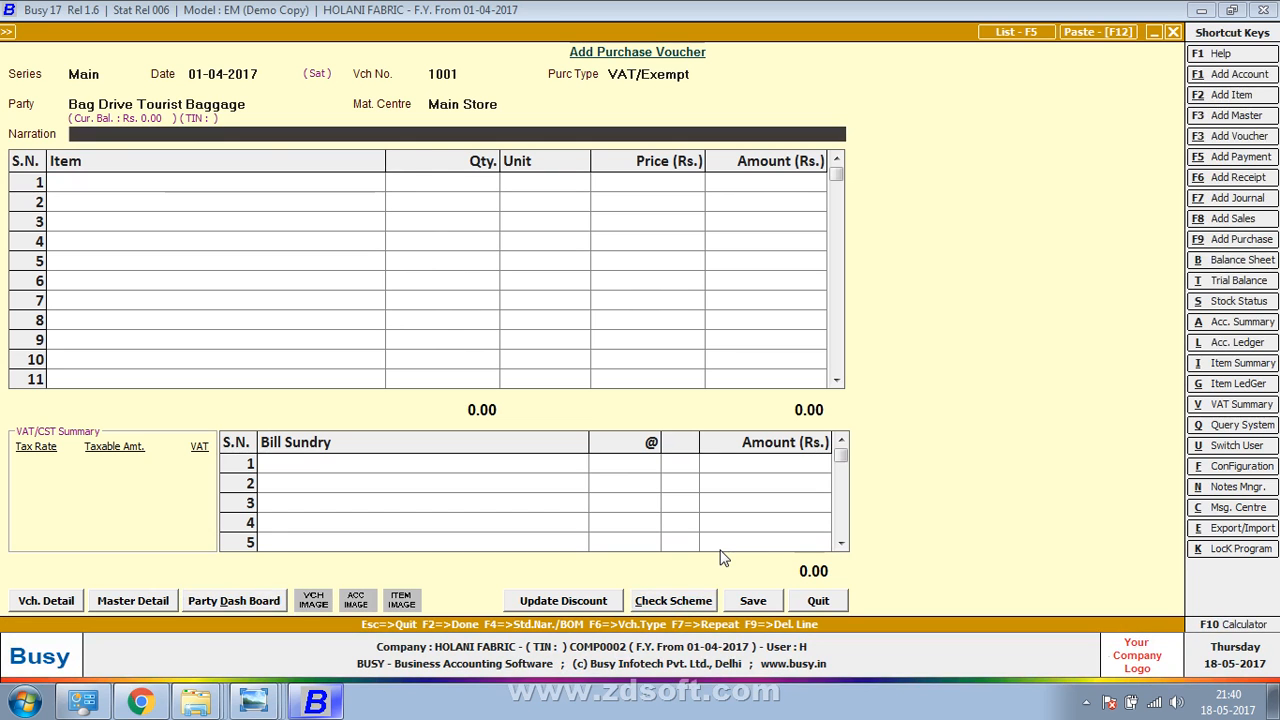
key(Return)
key(BackSpace)
text(M)
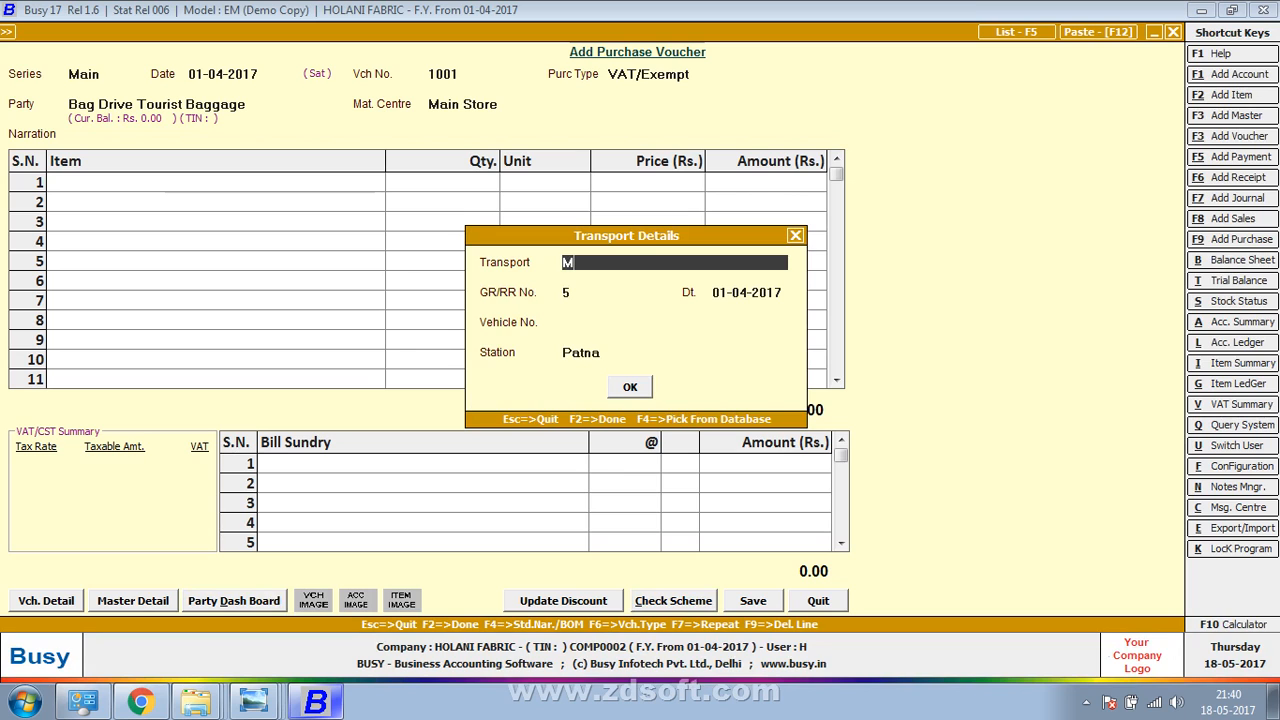
text(.P ROAD)
key(Return)
key(Return)
key(Return)
key(Return)
key(Return)
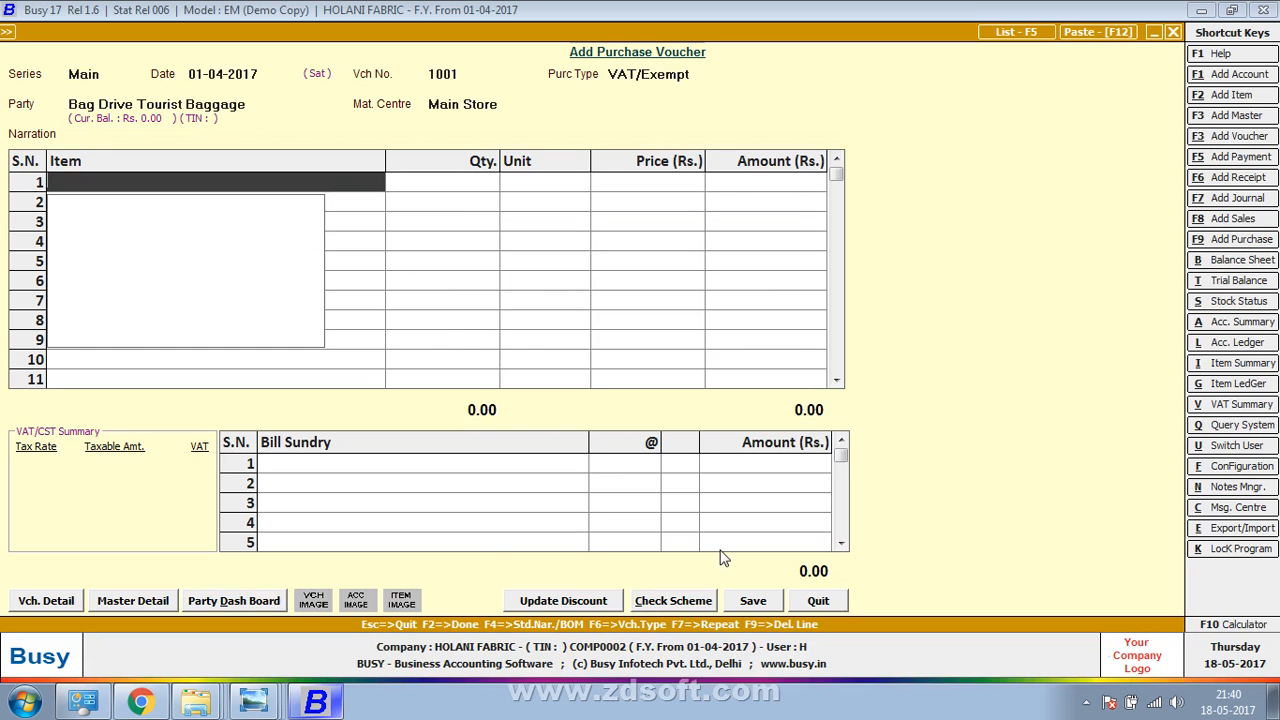
key(alt+Tab)
drag(720, 554, 777, 294)
key(ctrl+period)
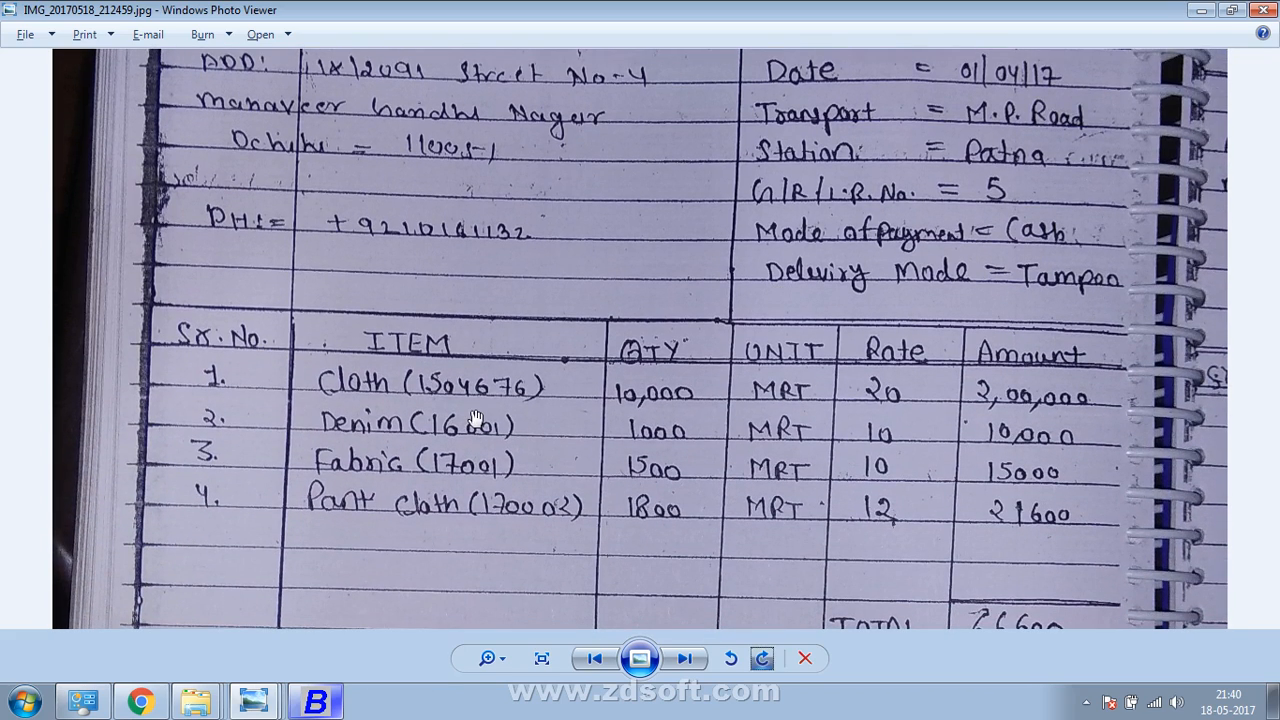
click(594, 658)
click(684, 657)
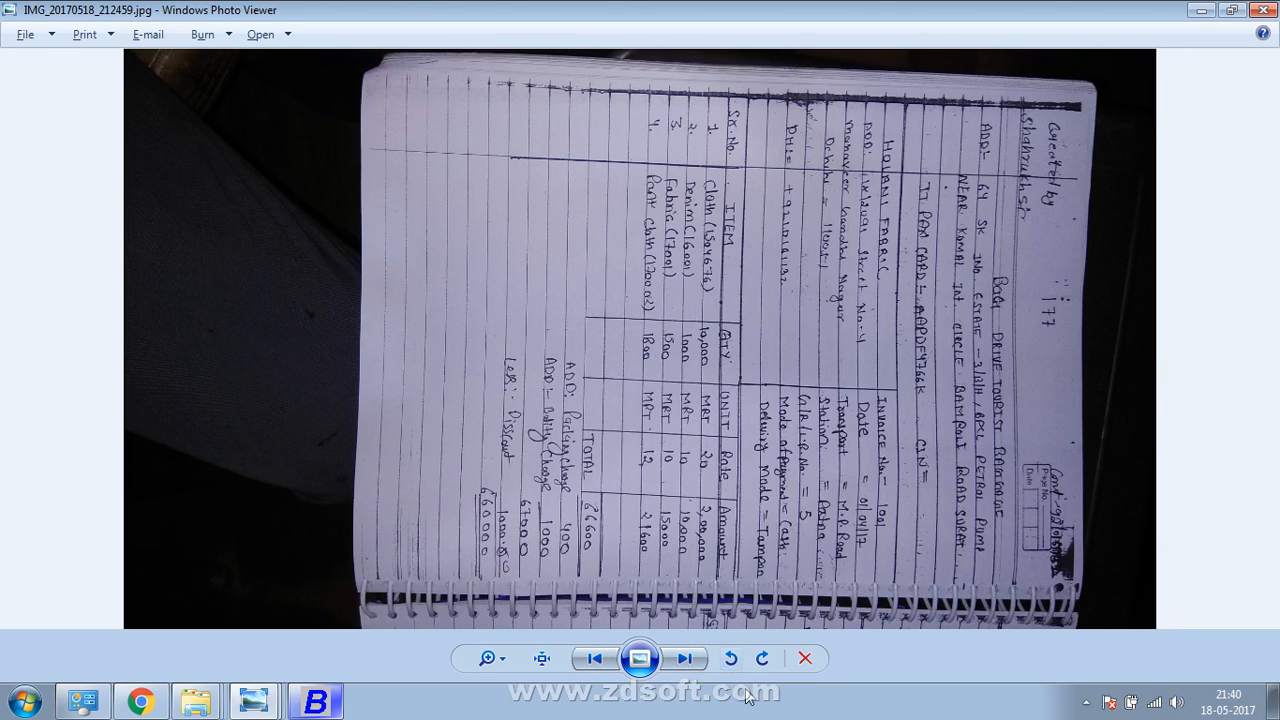
click(763, 660)
click(763, 660)
click(763, 660)
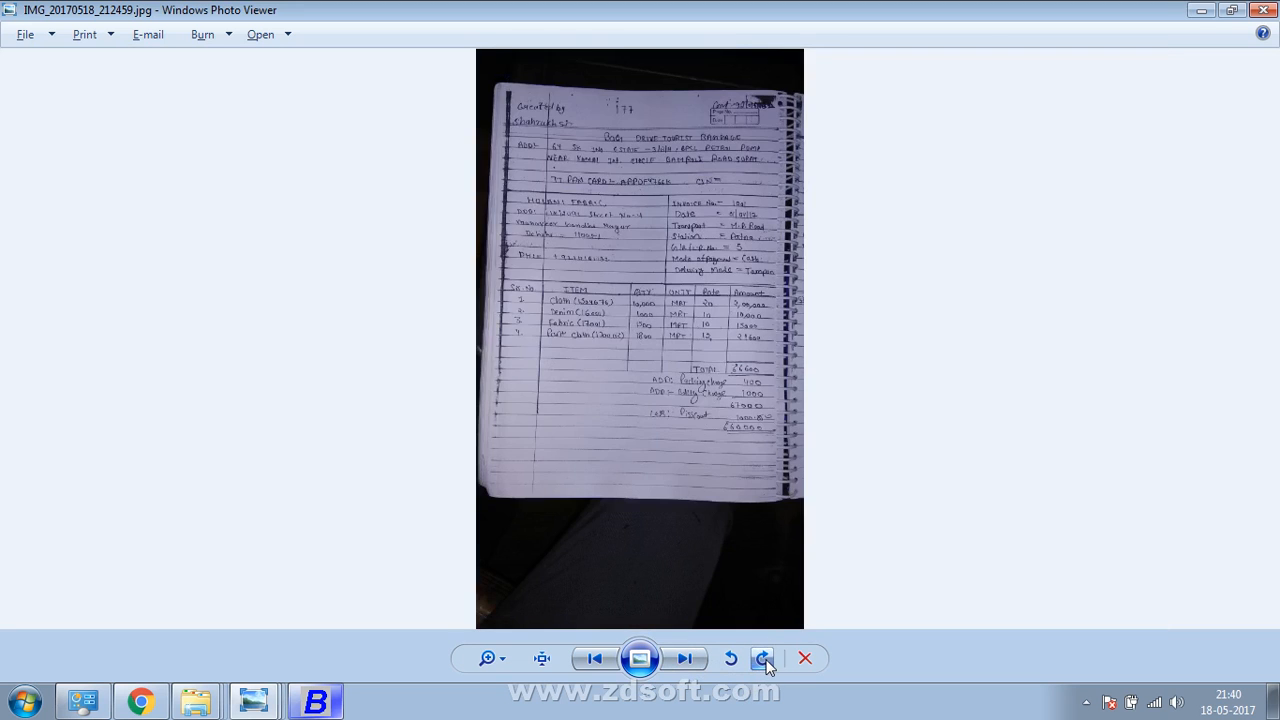
scroll(751, 566, up, 4)
drag(769, 295, 745, 562)
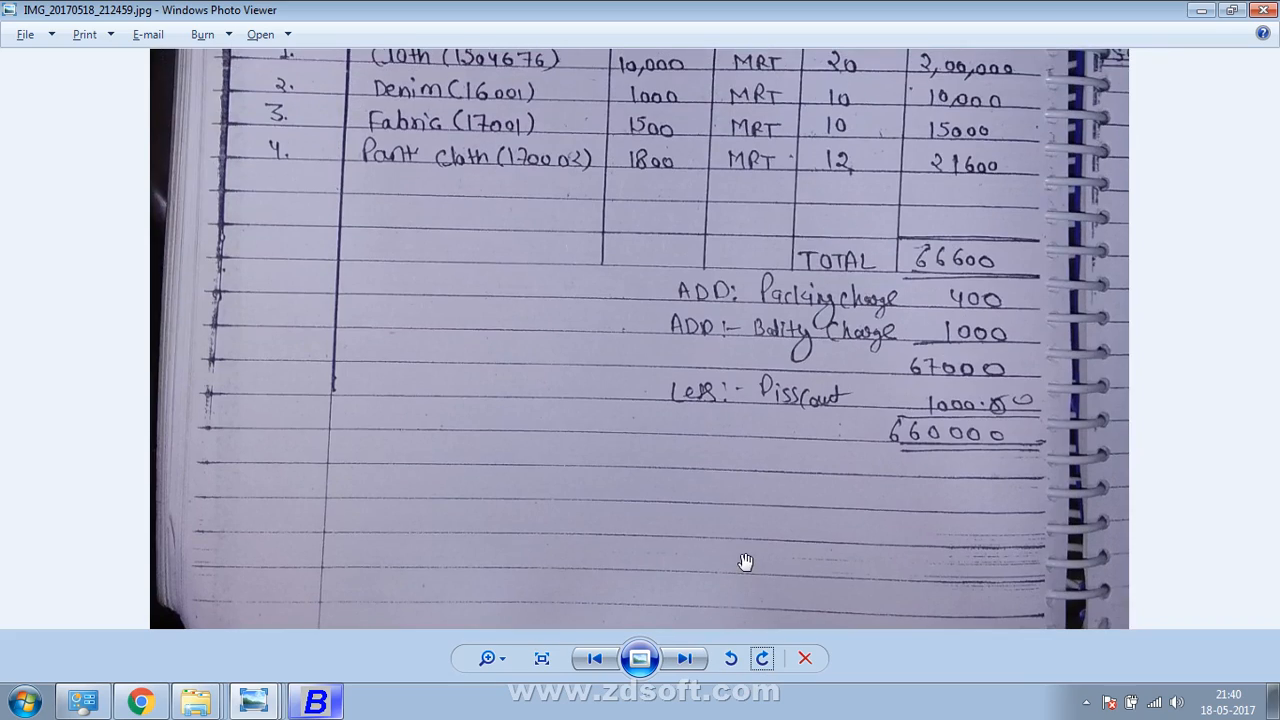
scroll(745, 562, up, 1)
drag(745, 342, 711, 628)
drag(740, 291, 755, 166)
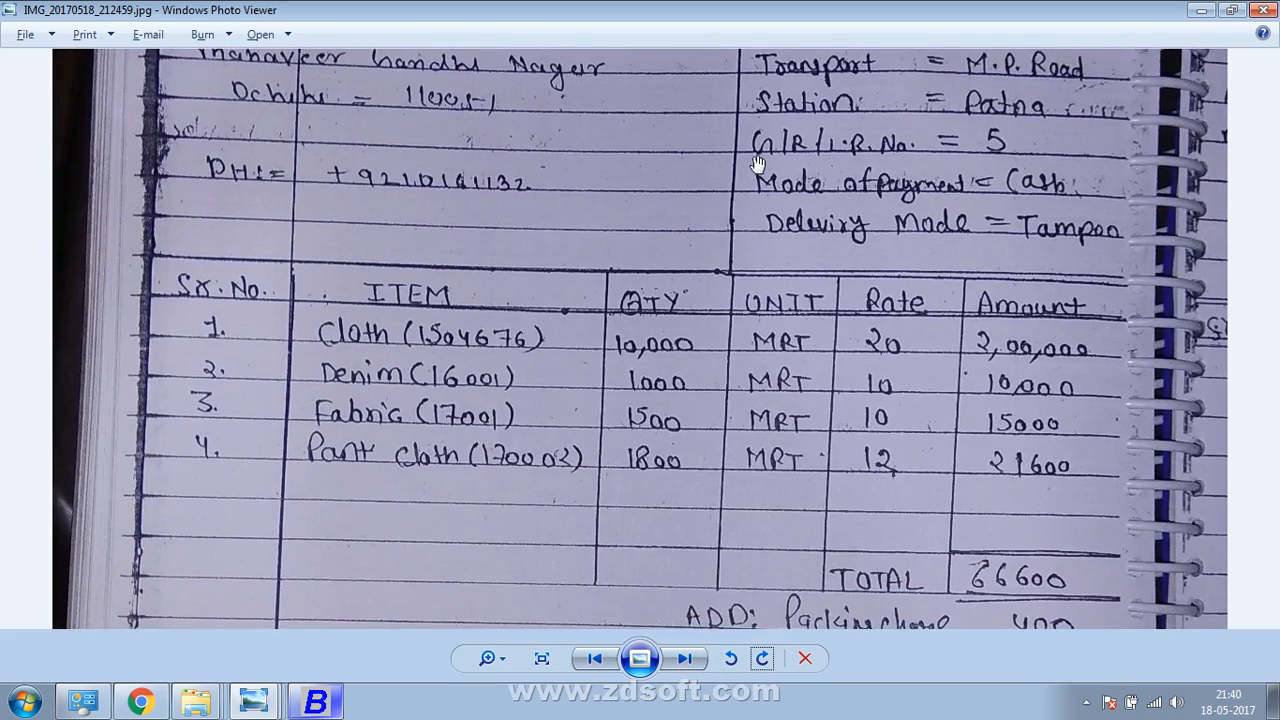
key(alt+Tab)
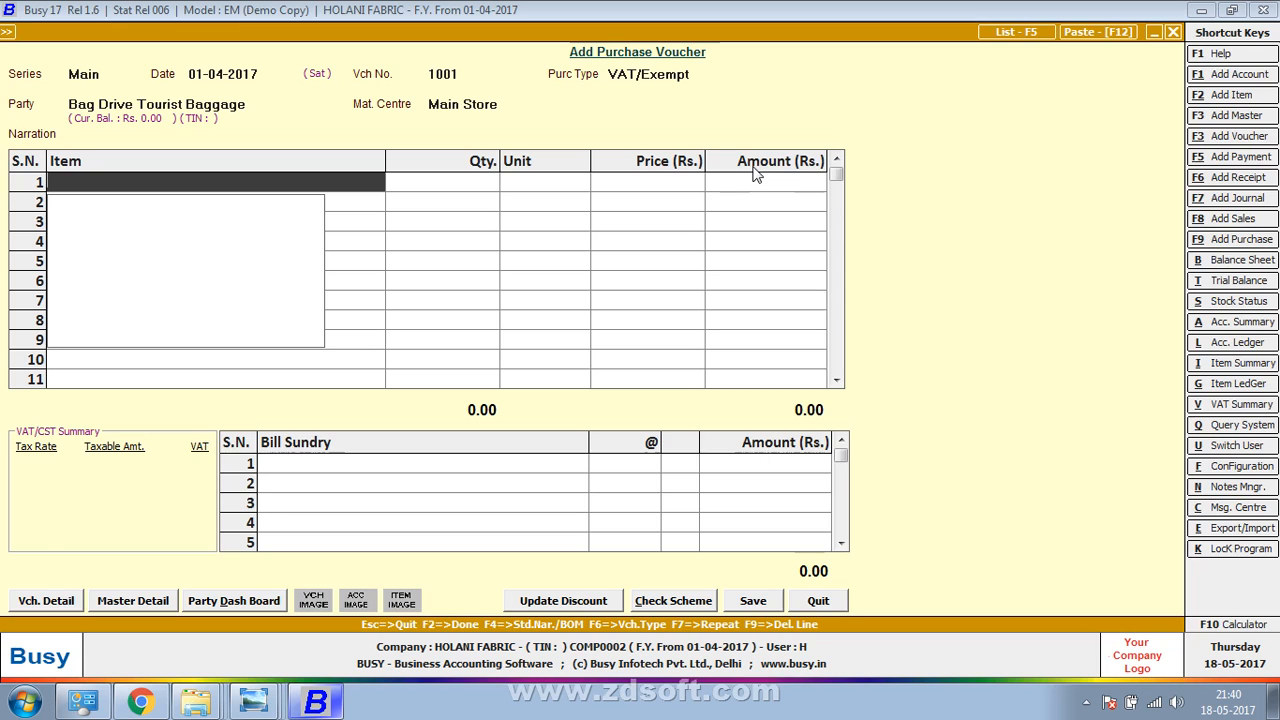
Start item CLOTH(1504676) and create a new primary item group CLOTH for it
key(alt+F2)
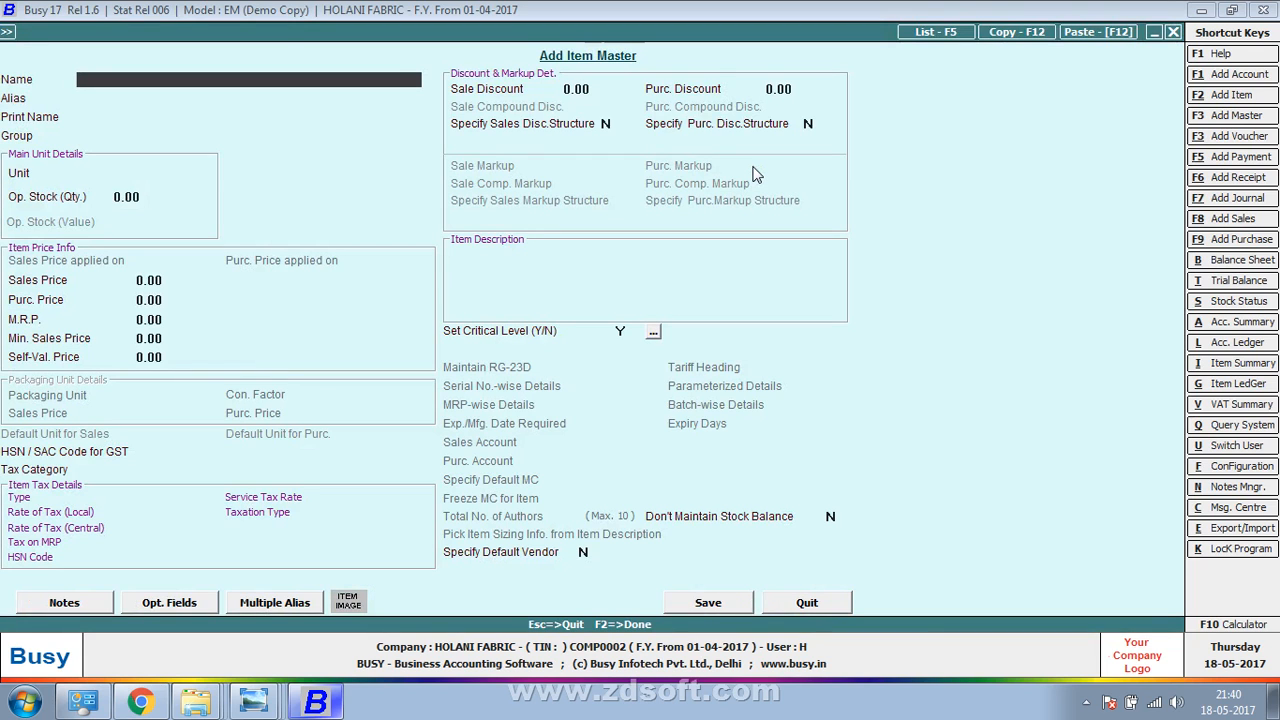
text(CLOTH(1504676)
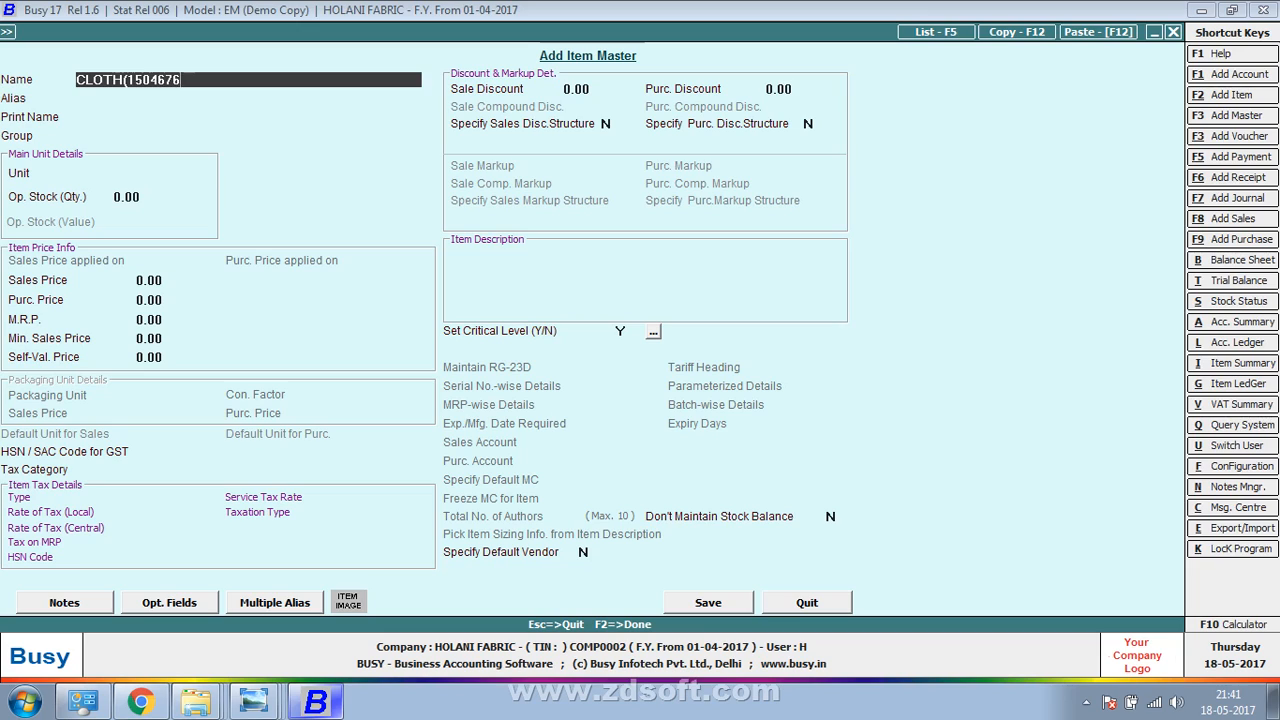
text())
key(Return)
key(Return)
key(Return)
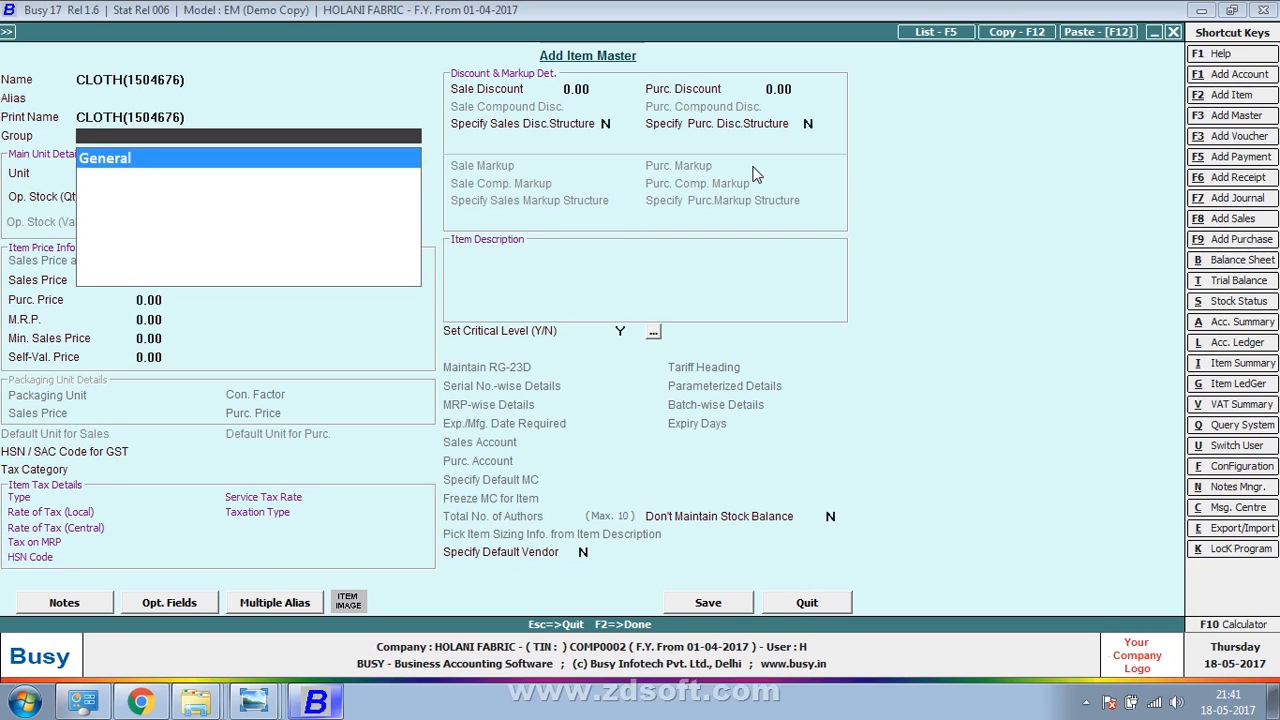
key(F3)
text(CLOTH)
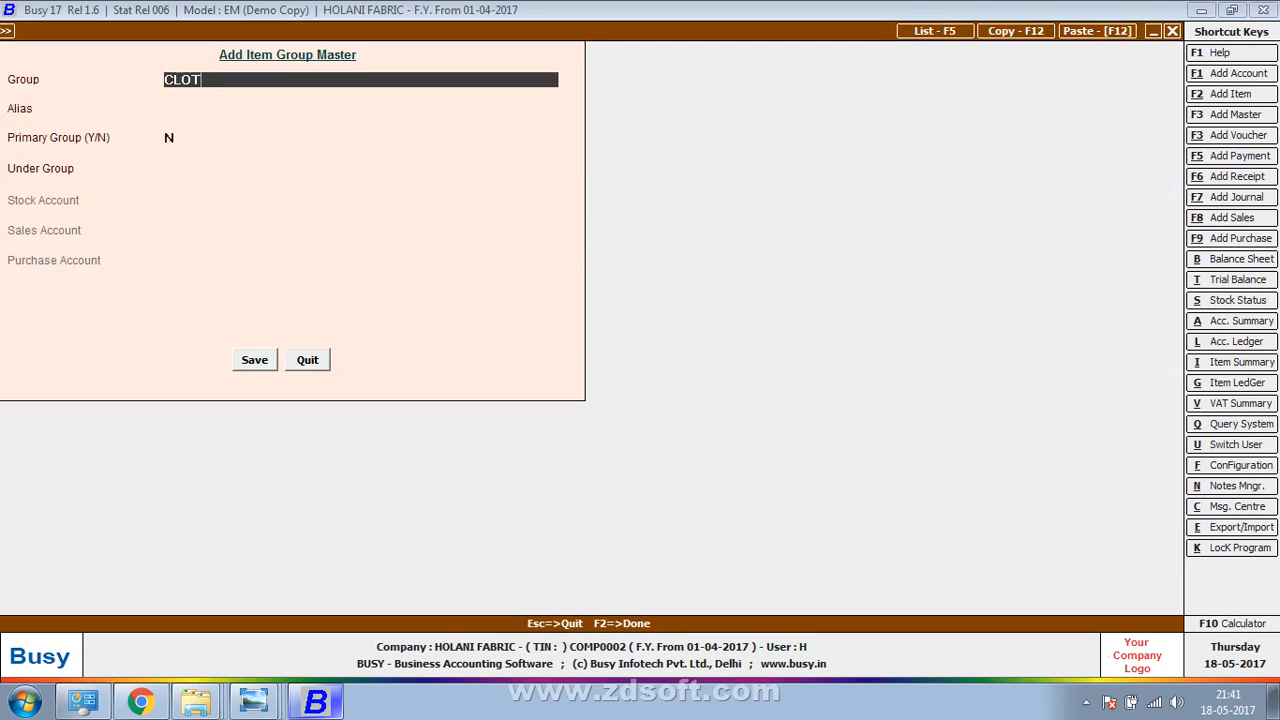
key(Return)
key(Return)
text(Y)
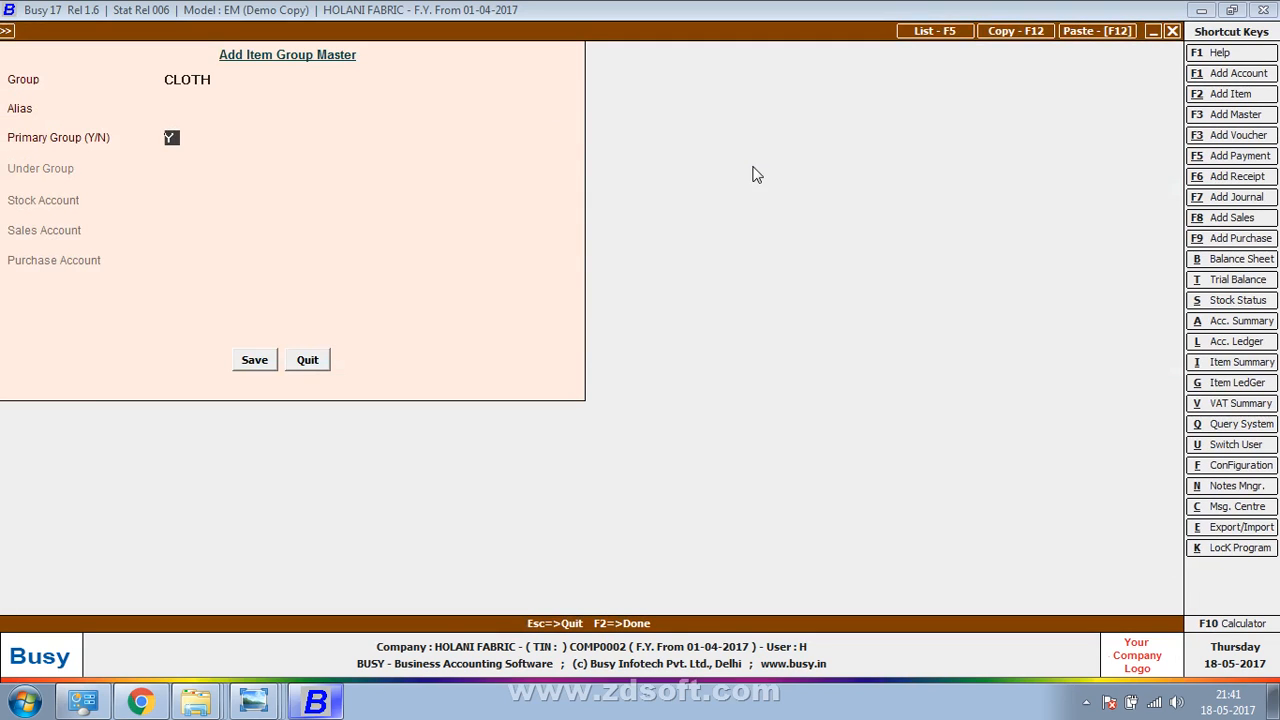
key(Return)
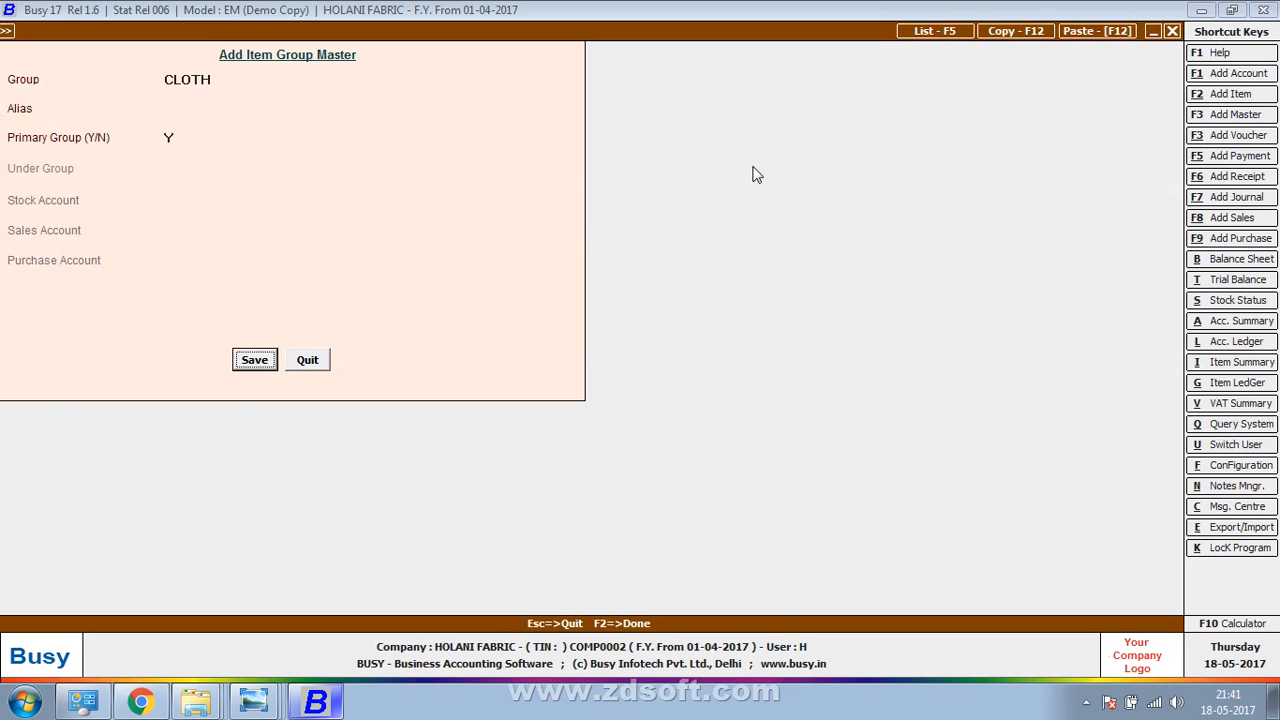
key(Return)
Give the item unit Metre and purchase price 20, discarding an unfinished YARD unit
text(M)
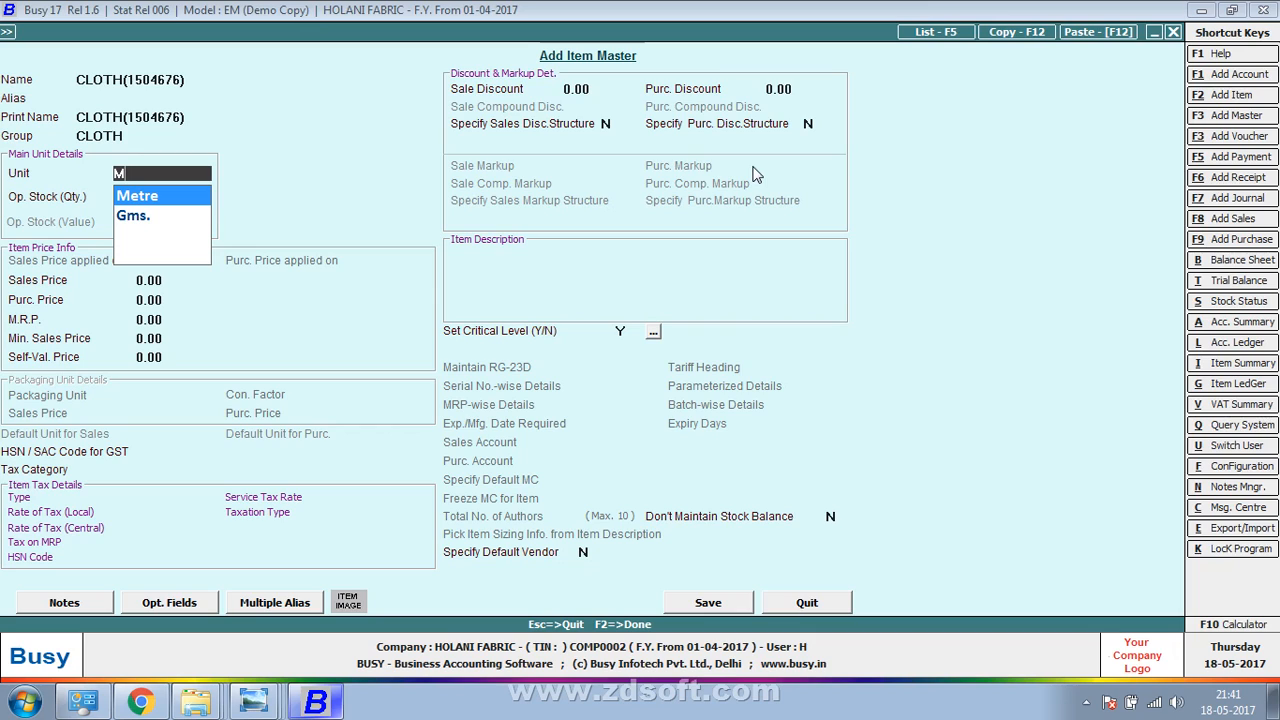
key(F3)
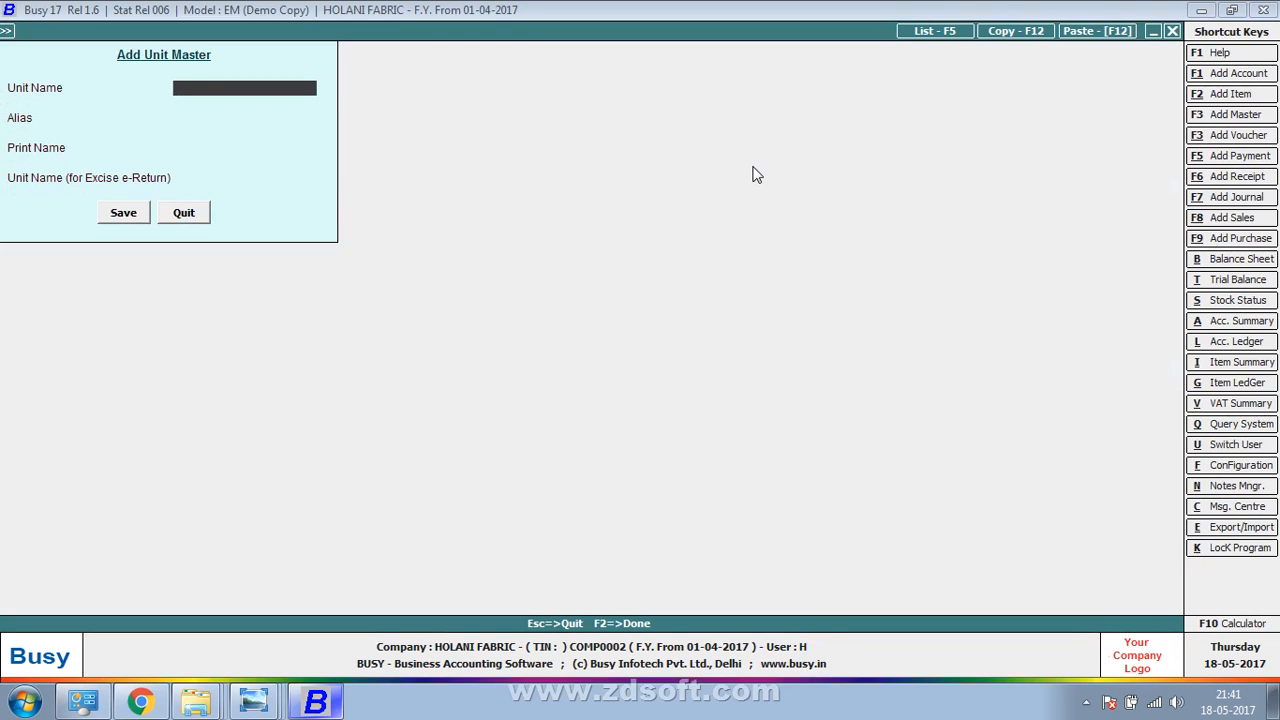
text(YARD)
key(Escape)
key(Return)
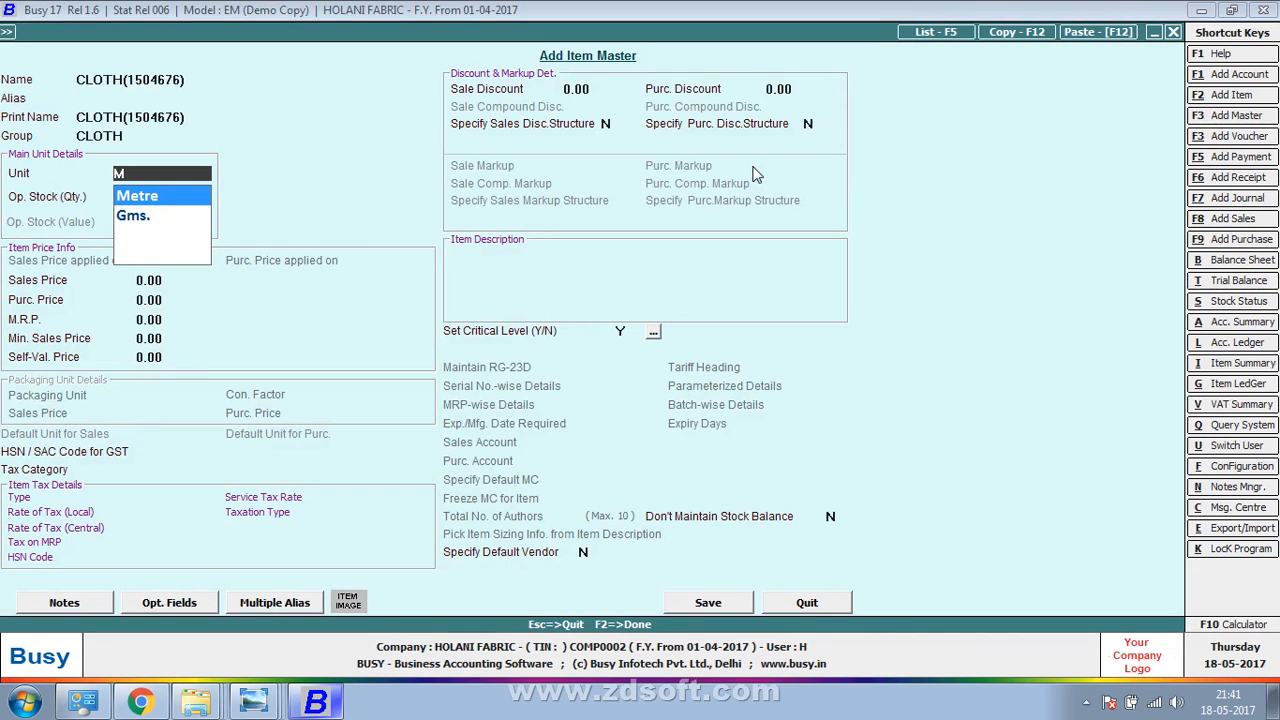
key(Return)
key(Return)
key(Return)
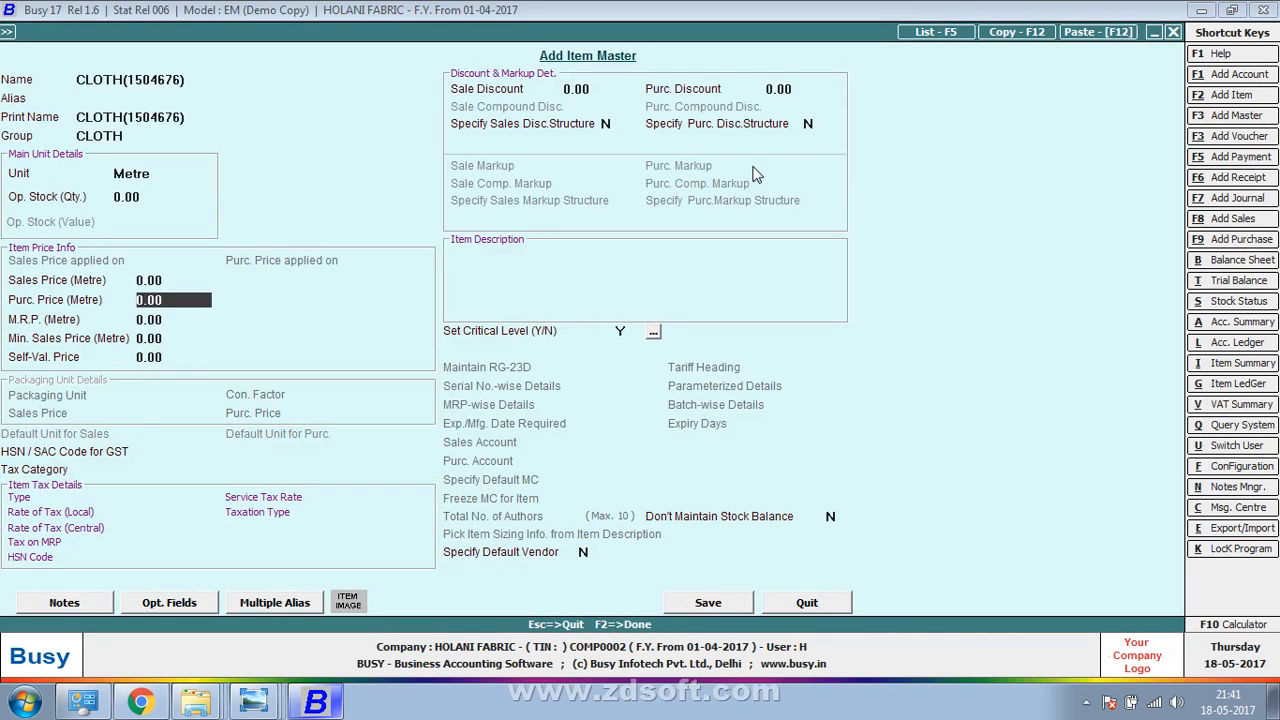
text(20)
key(Return)
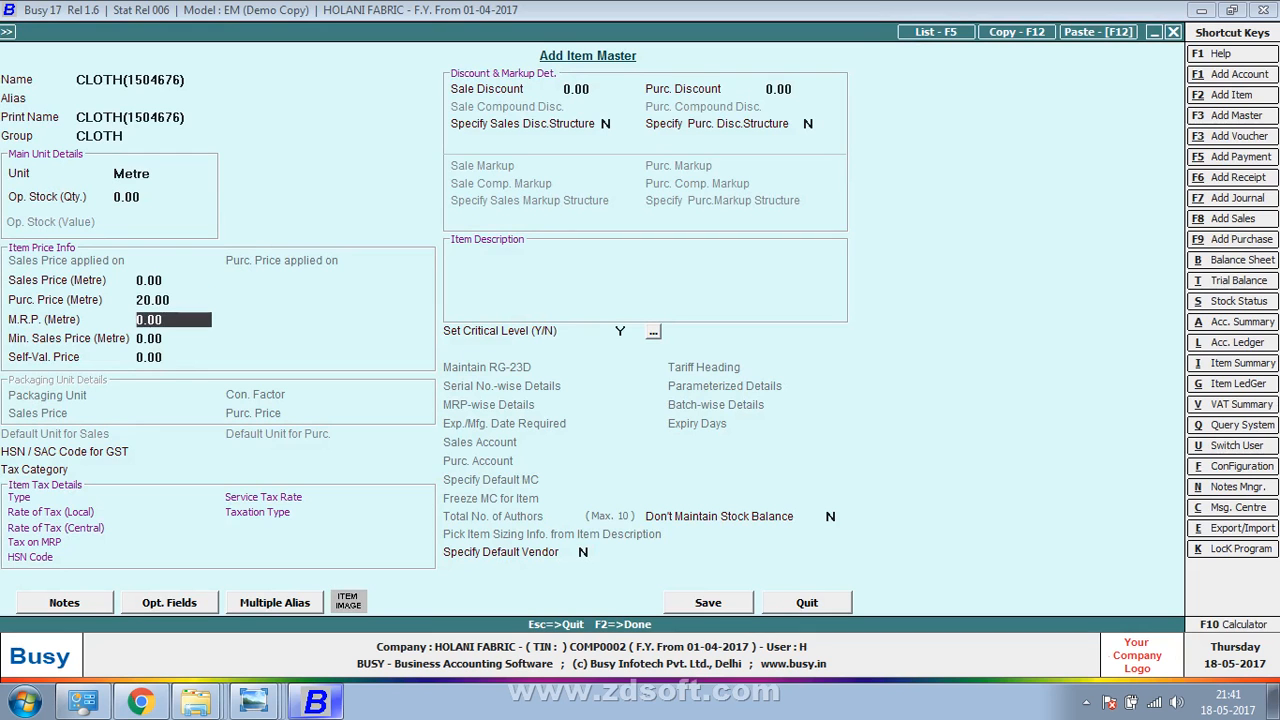
key(Return)
key(alt+Tab)
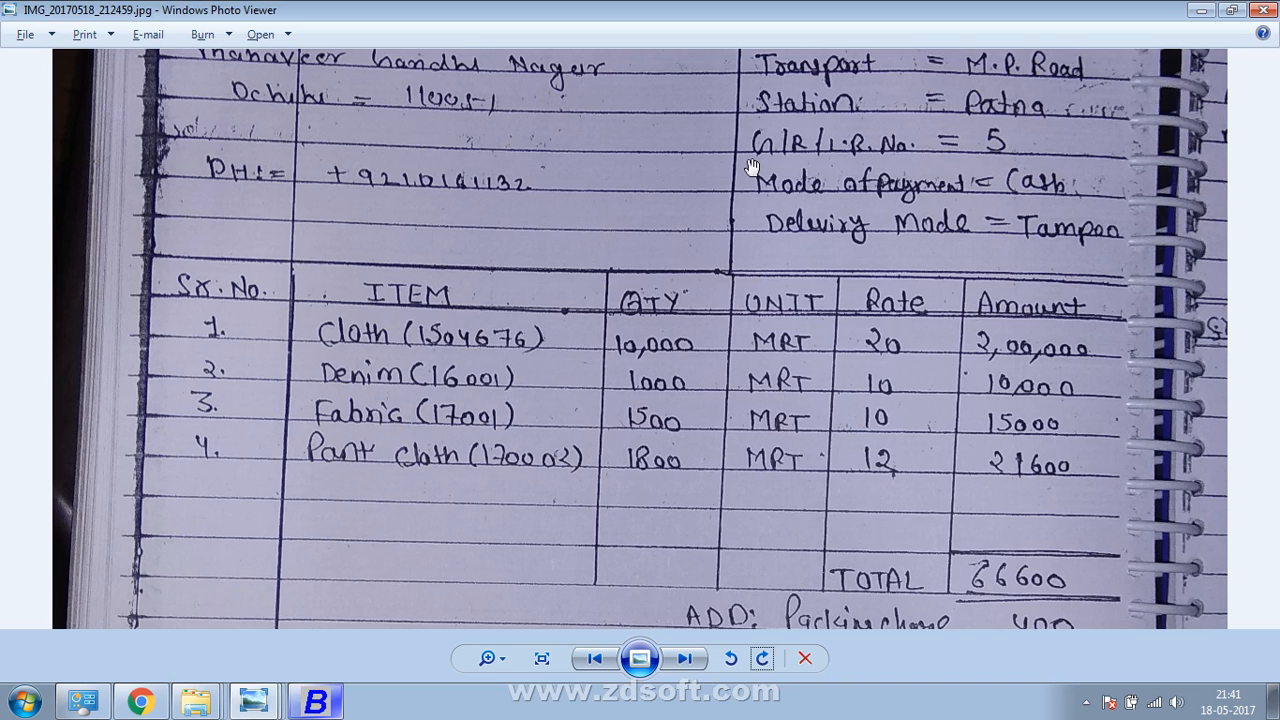
key(alt+Tab)
Enter quantity 10000 for CLOTH(1504676) on line 1
text(10000)
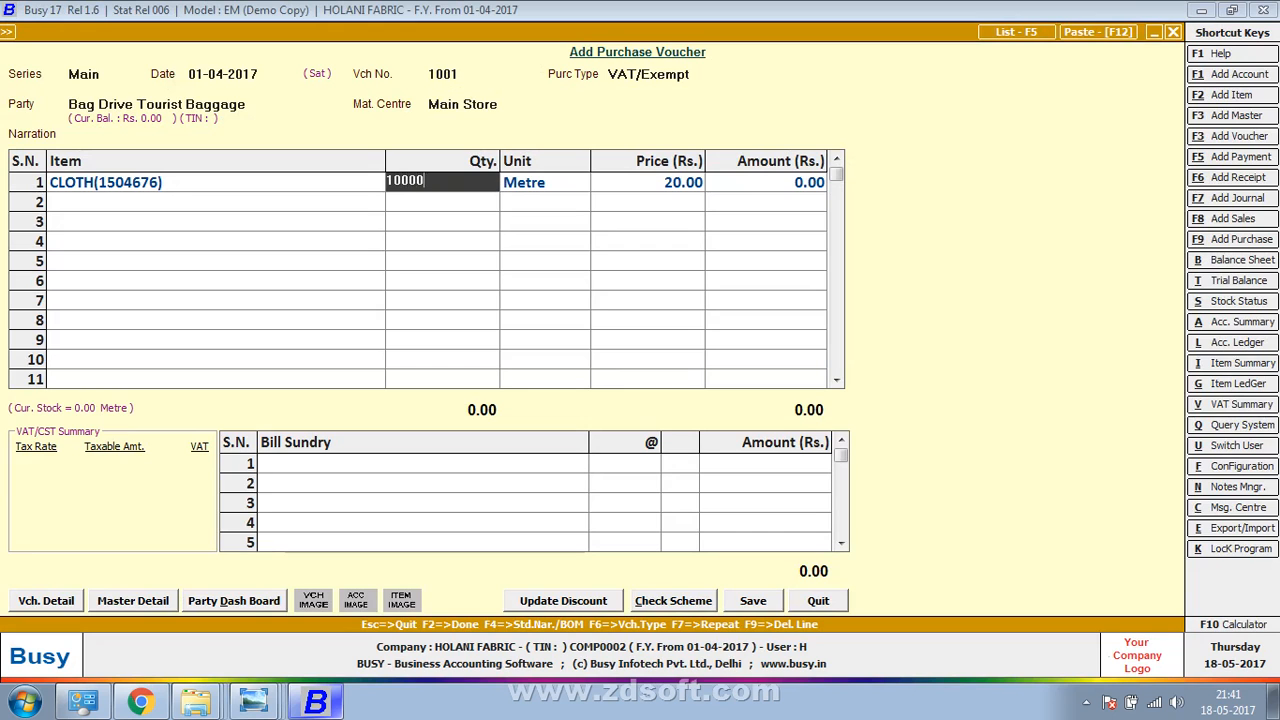
key(Return)
key(Return)
key(Return)
key(Return)
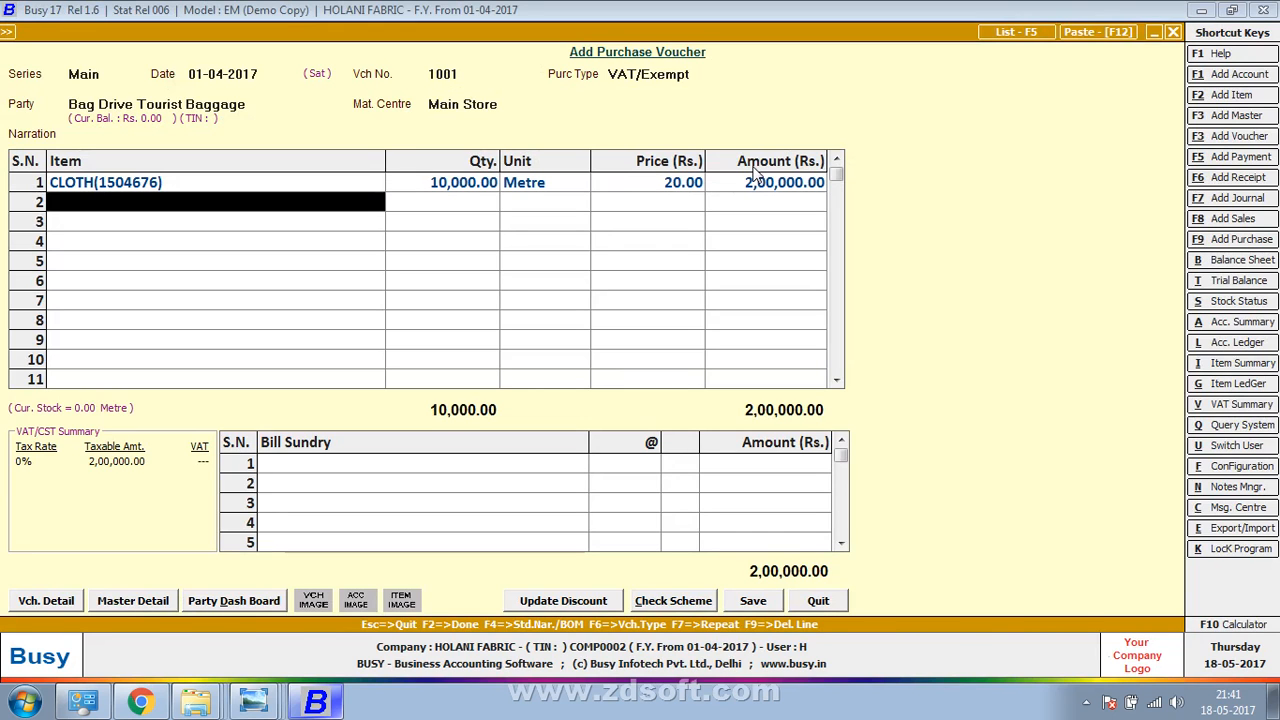
key(alt+Tab)
key(alt+Tab)
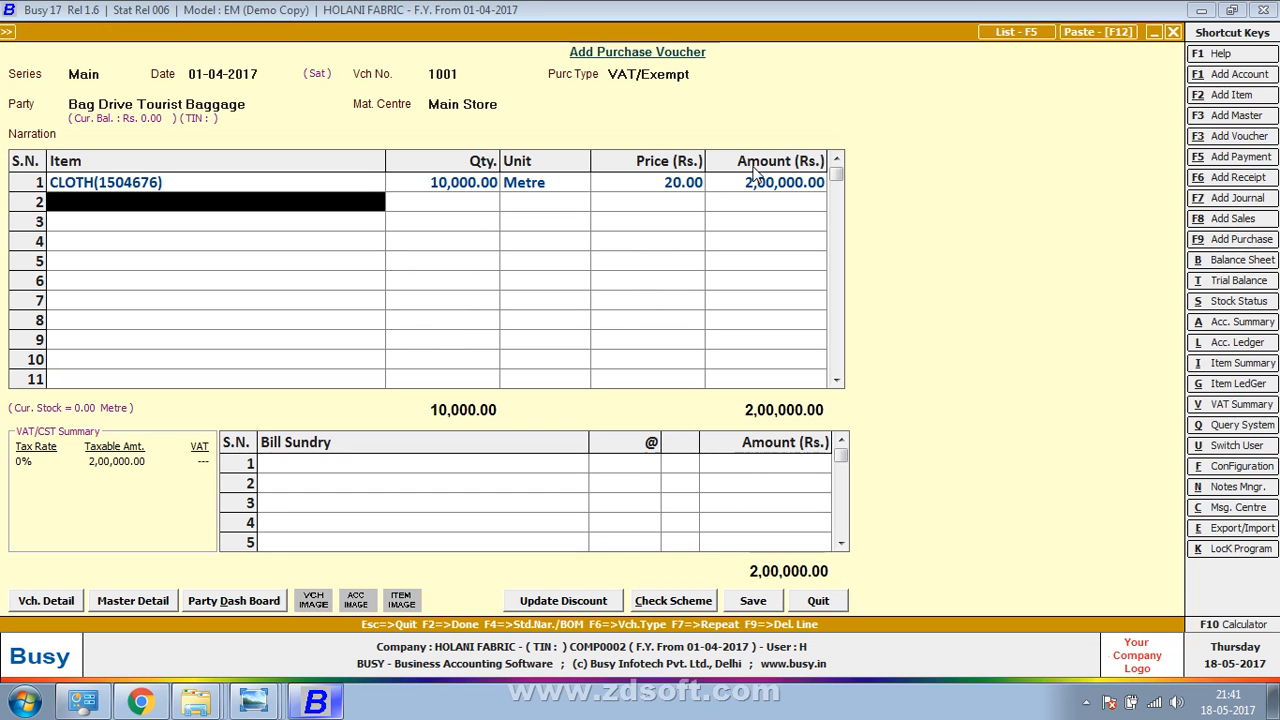
Create item DENIM (16001) in group CLOTH, unit Metre, purchase price 10
key(F3)
text(EE)
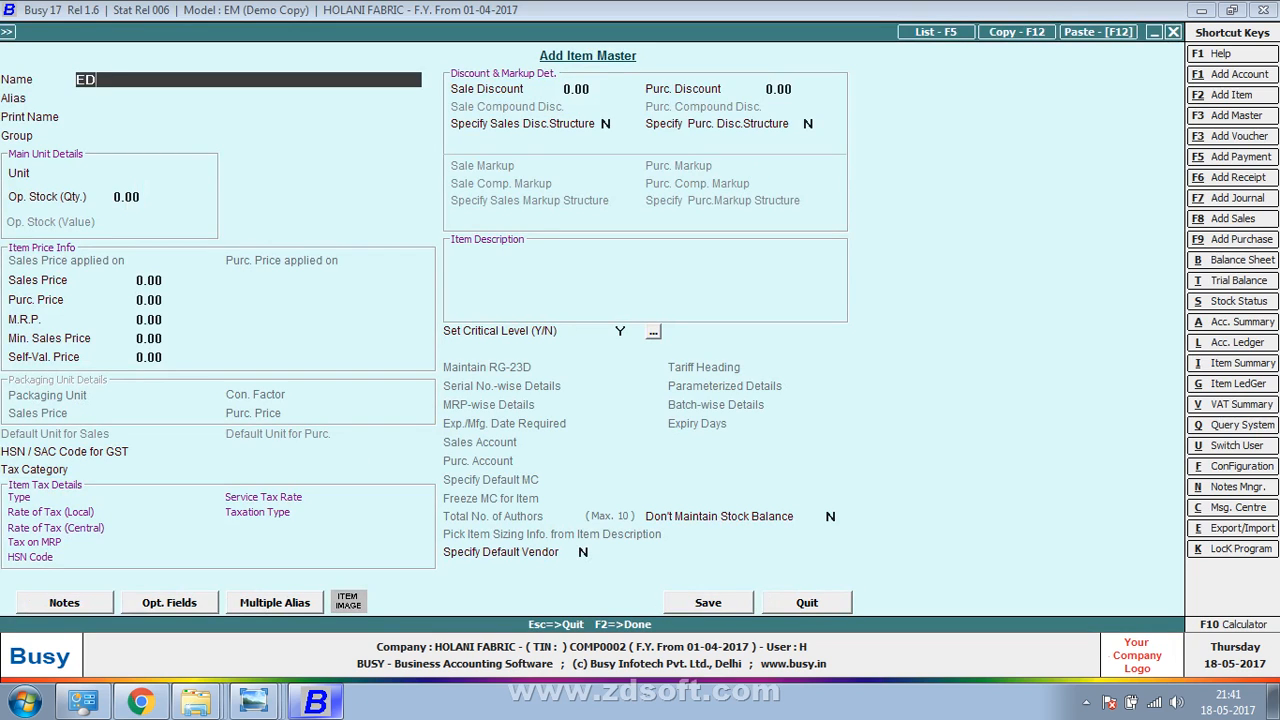
key(BackSpace)
text(DENIM (16001))
key(Return)
key(Return)
key(Return)
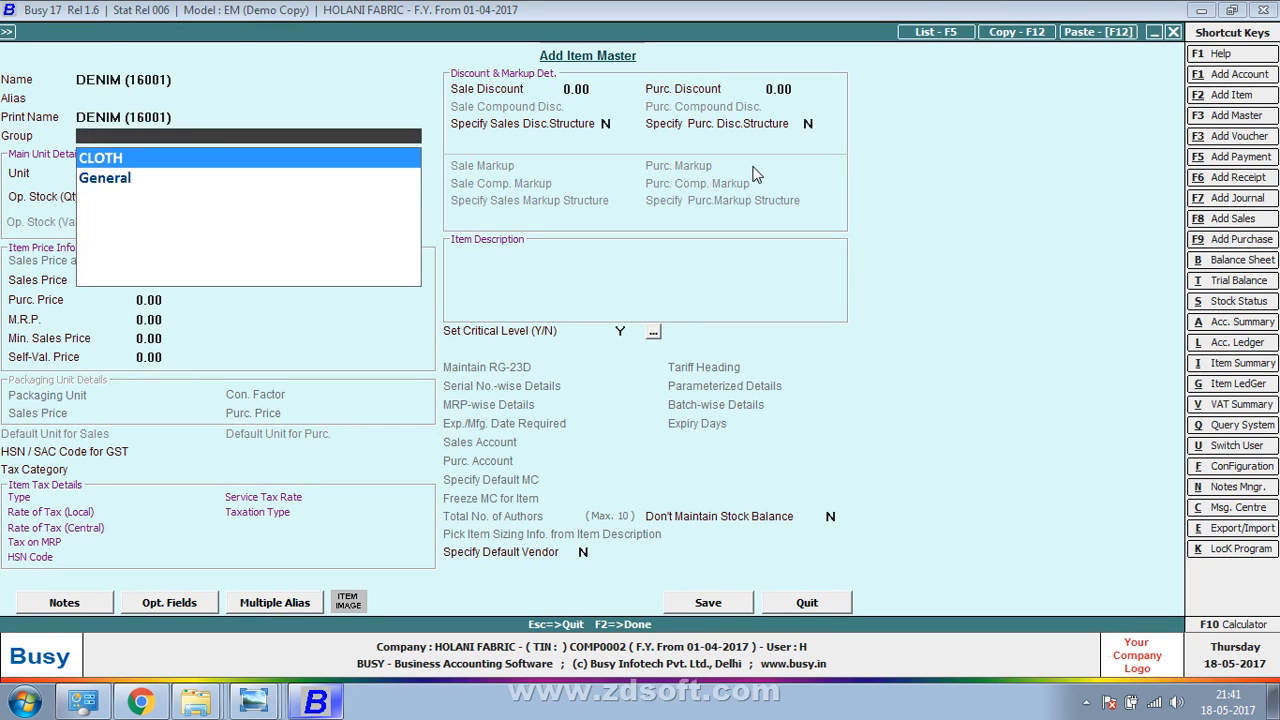
key(Return)
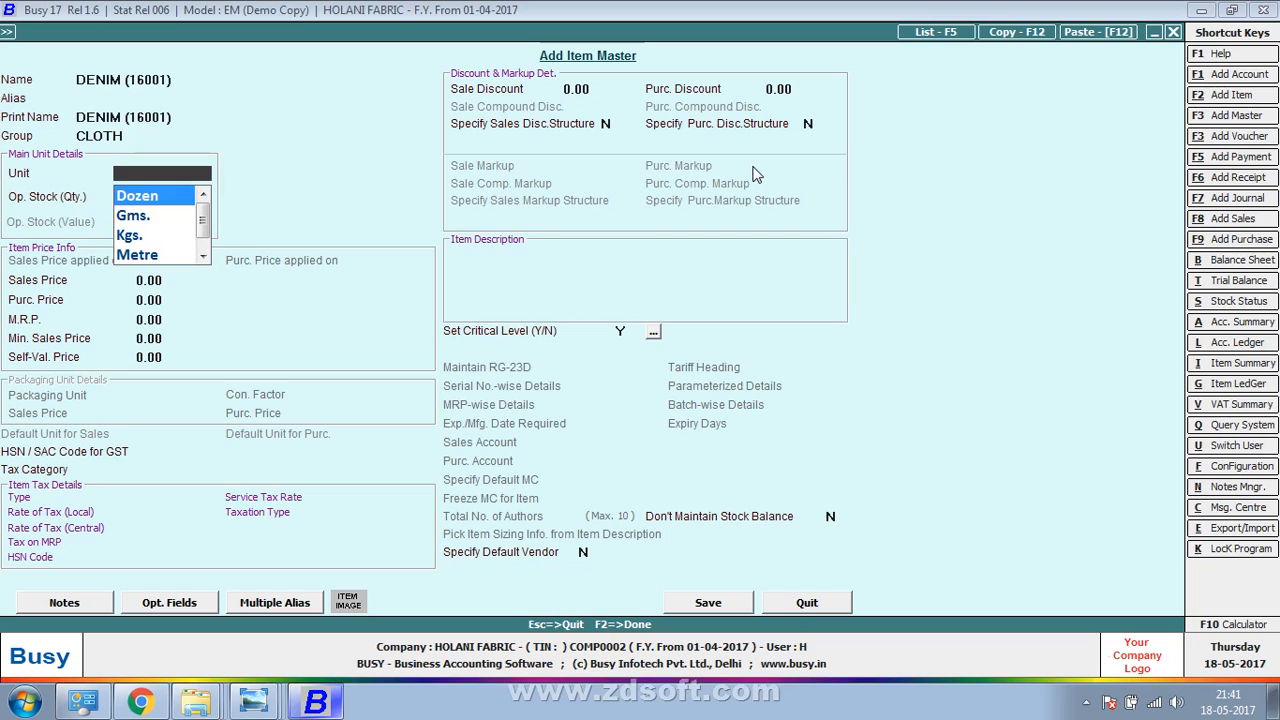
text(m)
key(Return)
key(Return)
key(Return)
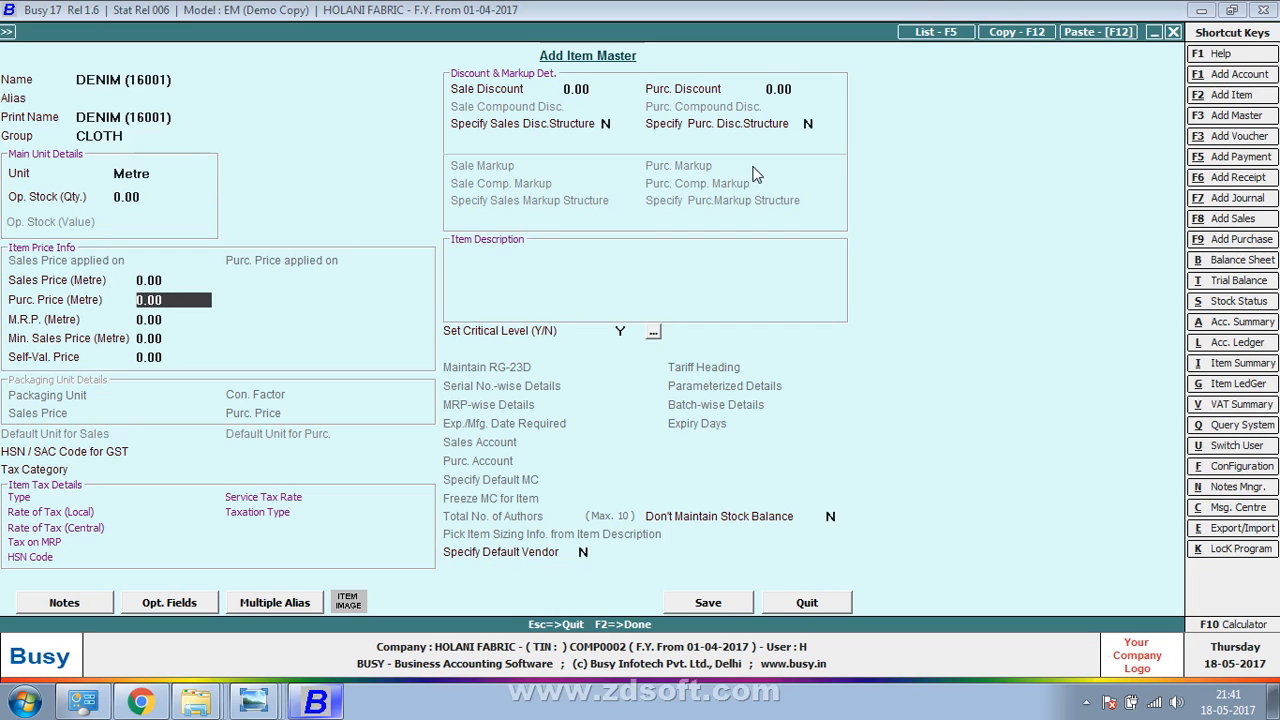
text(10)
key(Return)
key(F2)
Enter 1,000 metres of DENIM (16001) on line 2
key(Return)
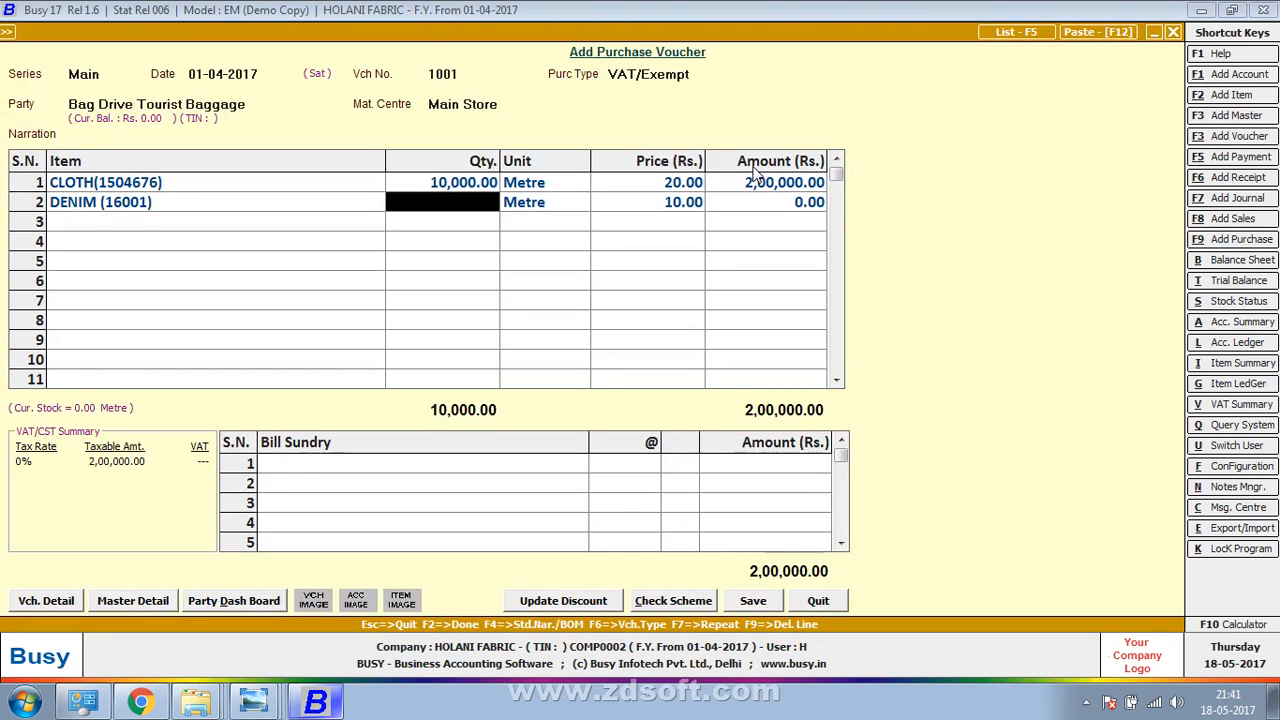
key(alt+Tab)
key(alt+Tab)
text(1,000)
key(Return)
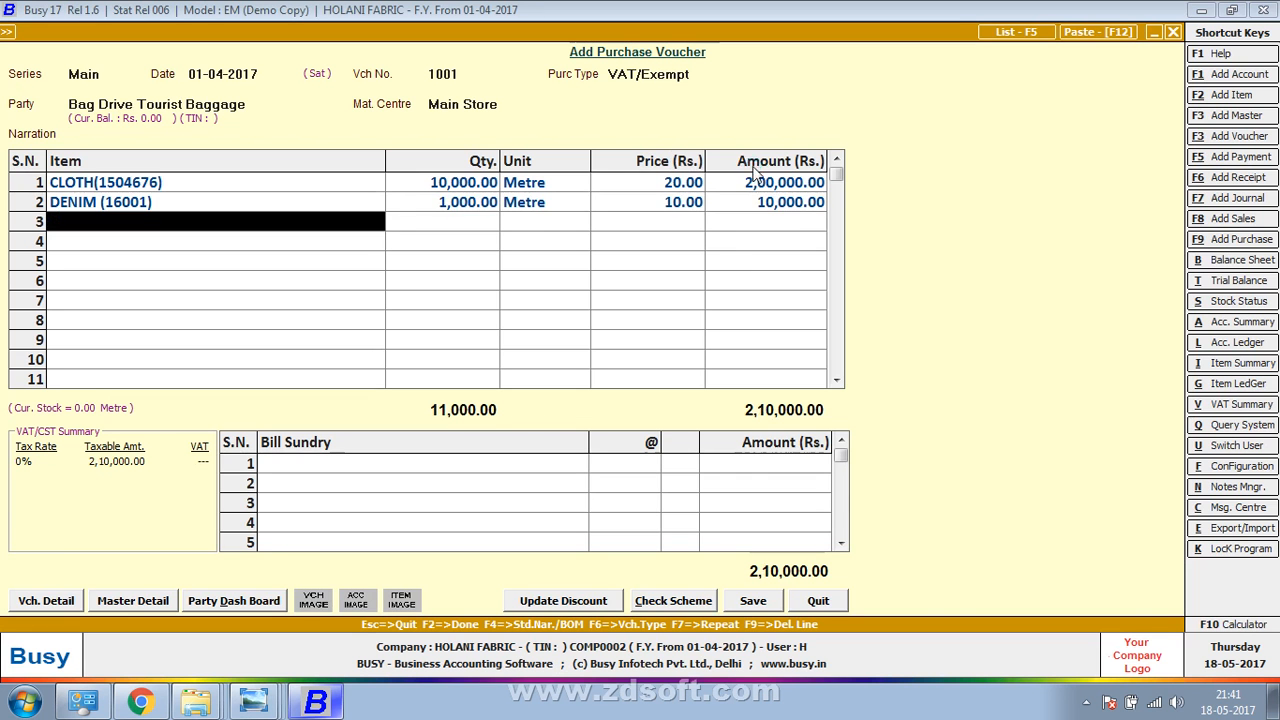
key(F3)
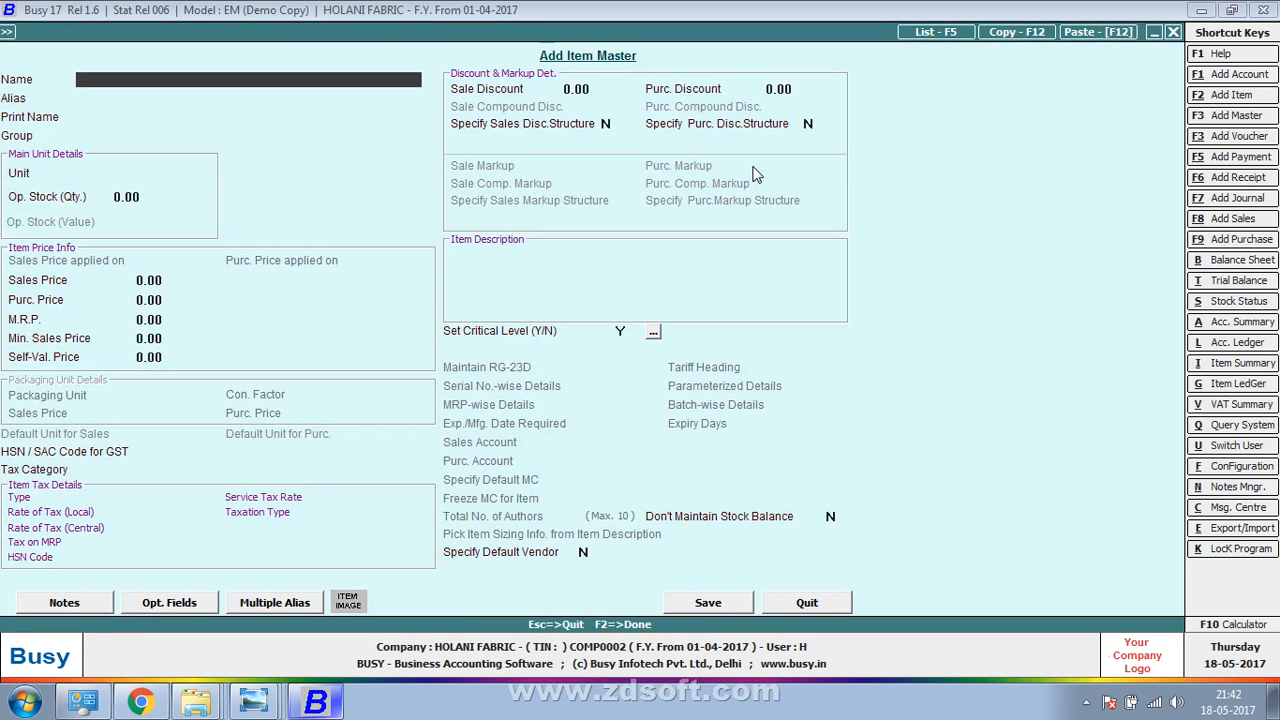
Create item FABRIC (17001) in group CLOTH, unit Metre, purchase price 10
text(FABRIC (1700)
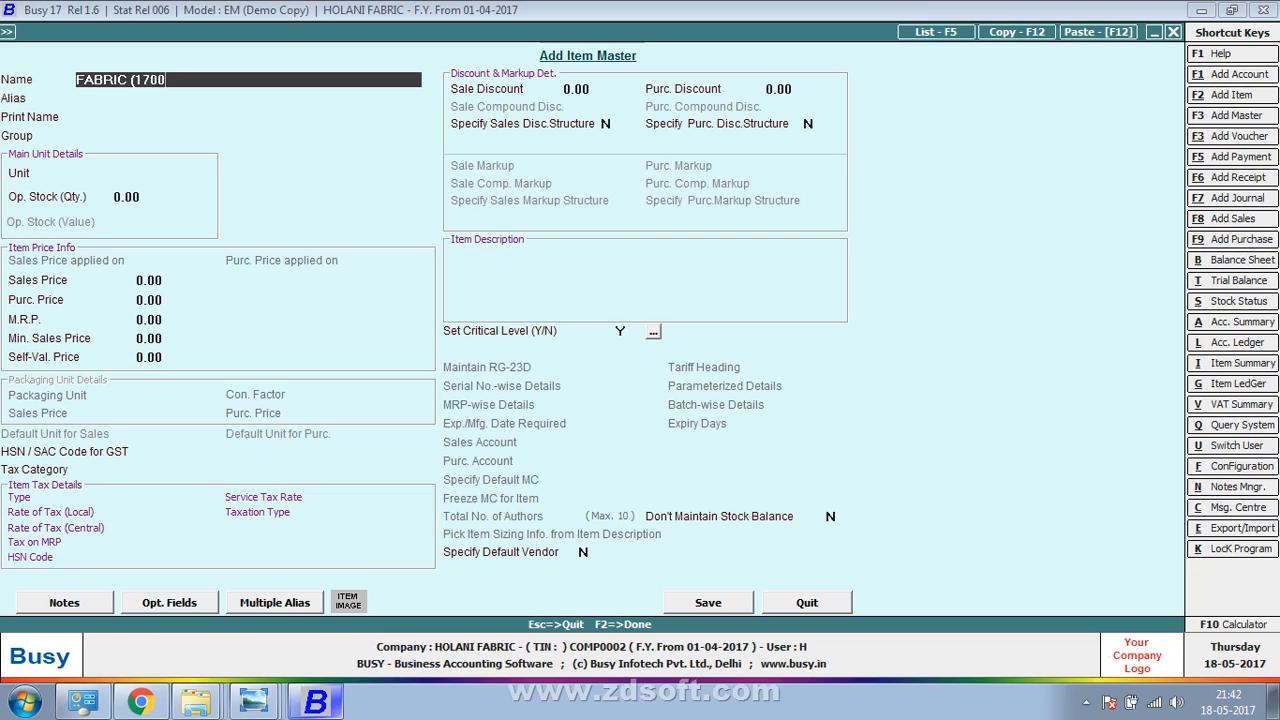
text(1))
key(Return)
key(Return)
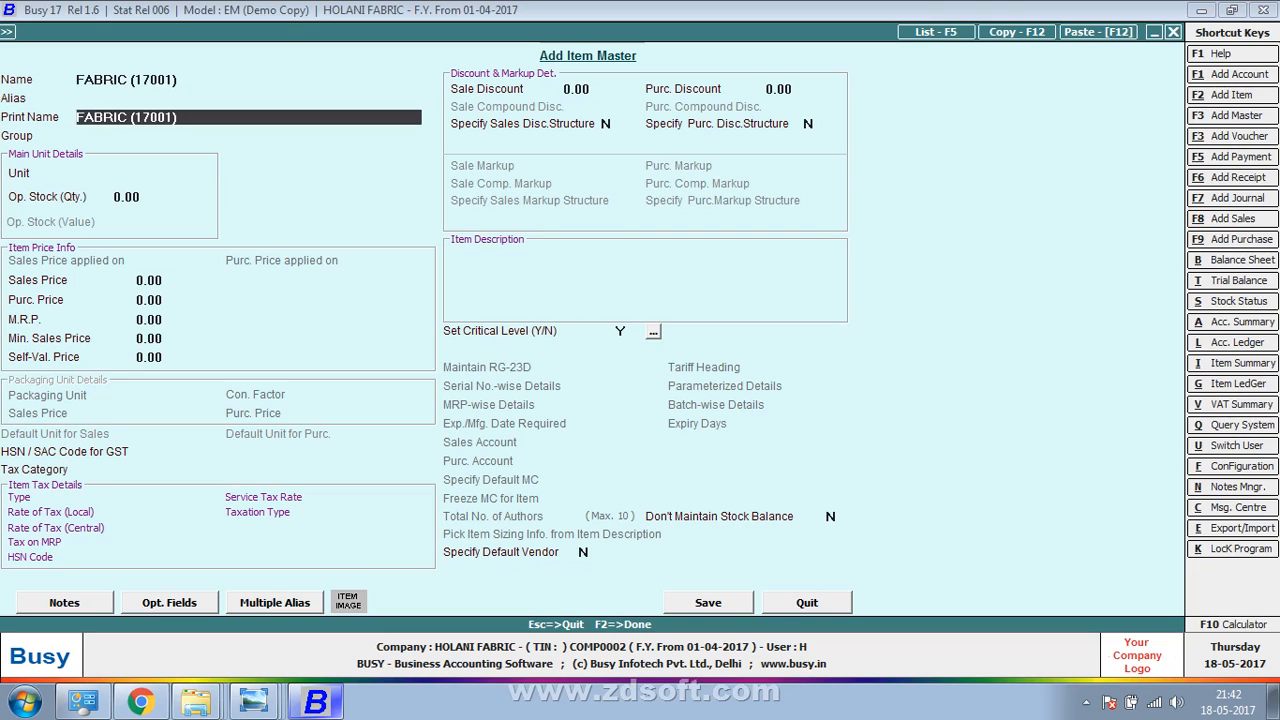
key(Return)
key(Return)
text(M)
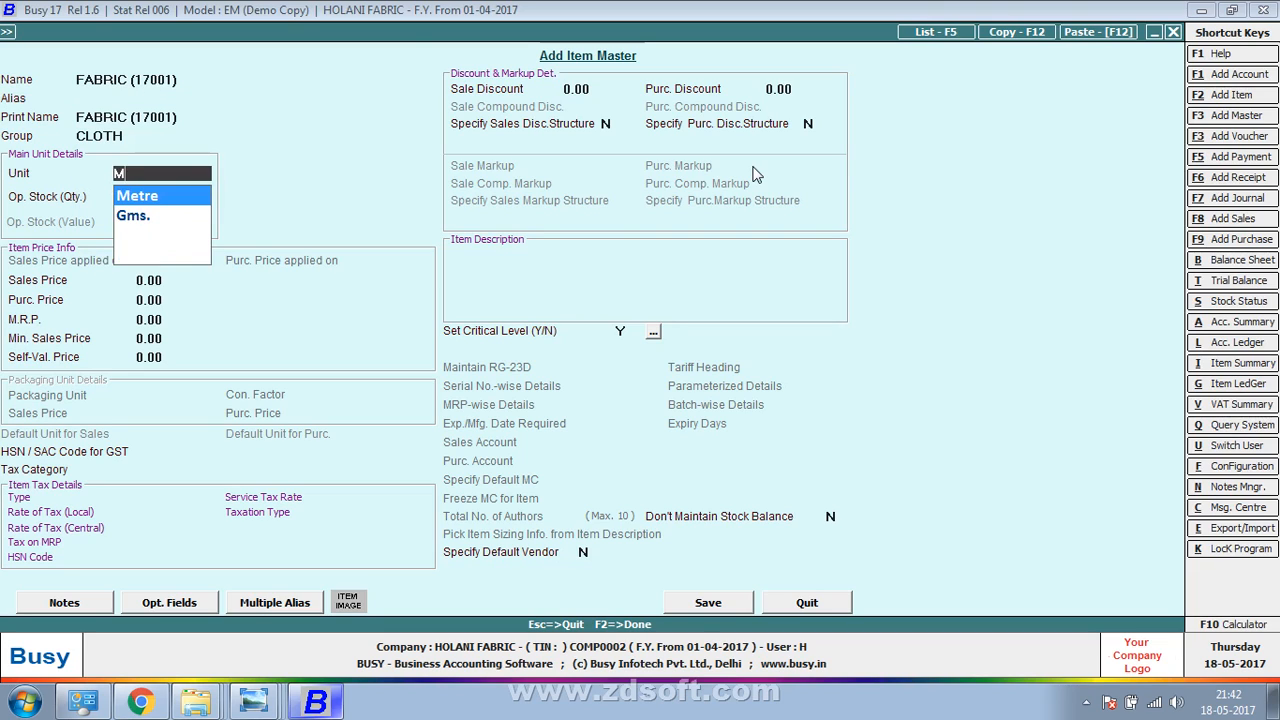
key(Return)
key(Return)
key(Return)
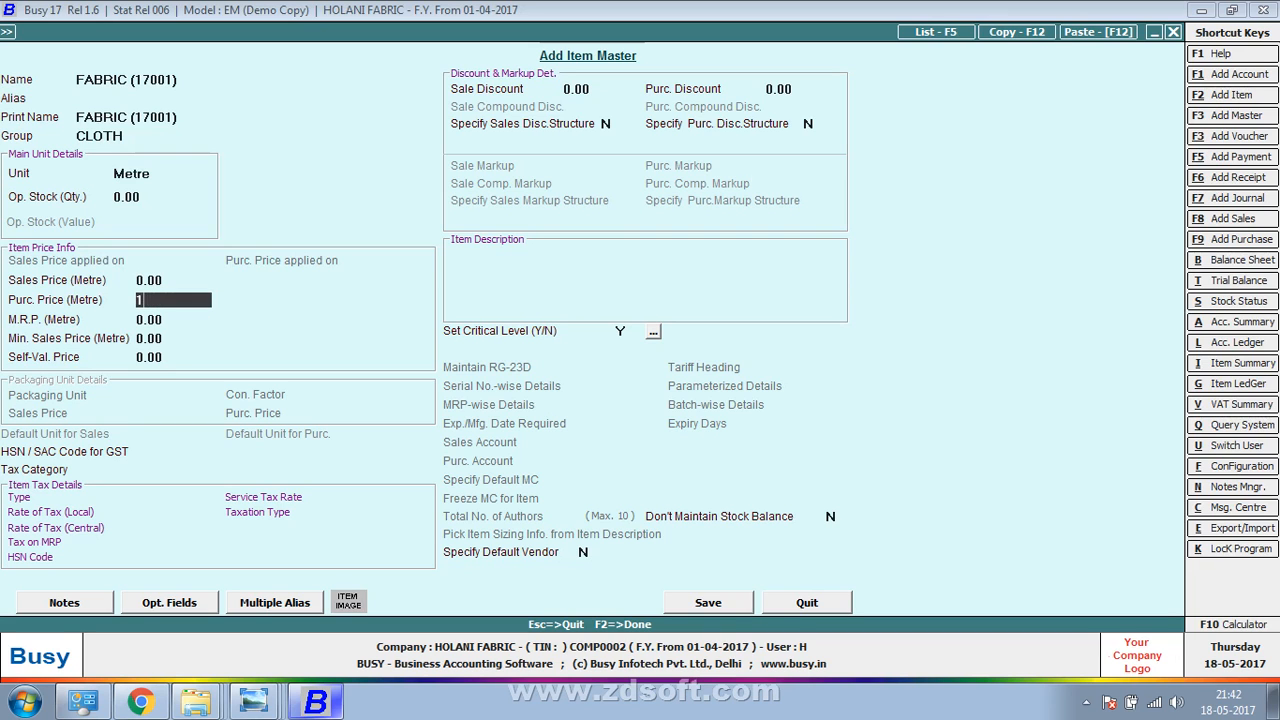
text(10)
key(Return)
key(F2)
key(Return)
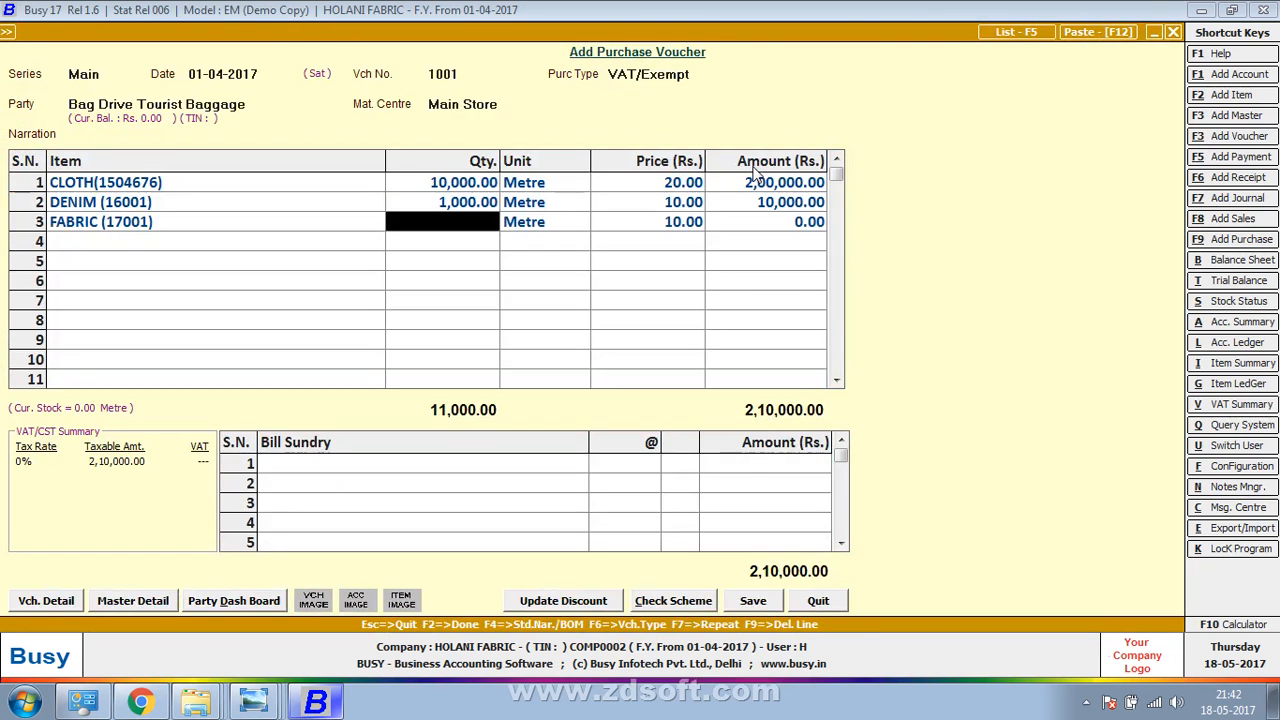
key(alt+Tab)
key(alt+Tab)
Enter 1,500 metres of FABRIC (17001) on row 3
text(1500)
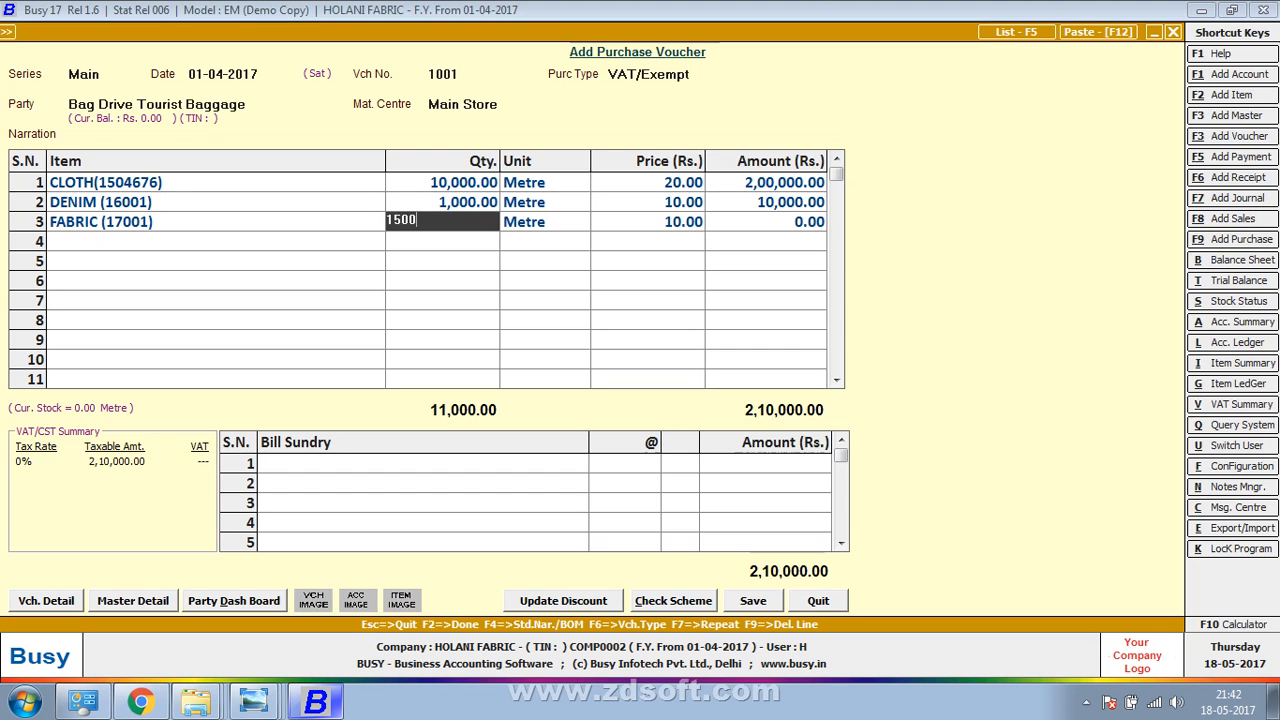
key(Return)
key(Return)
key(Return)
key(Return)
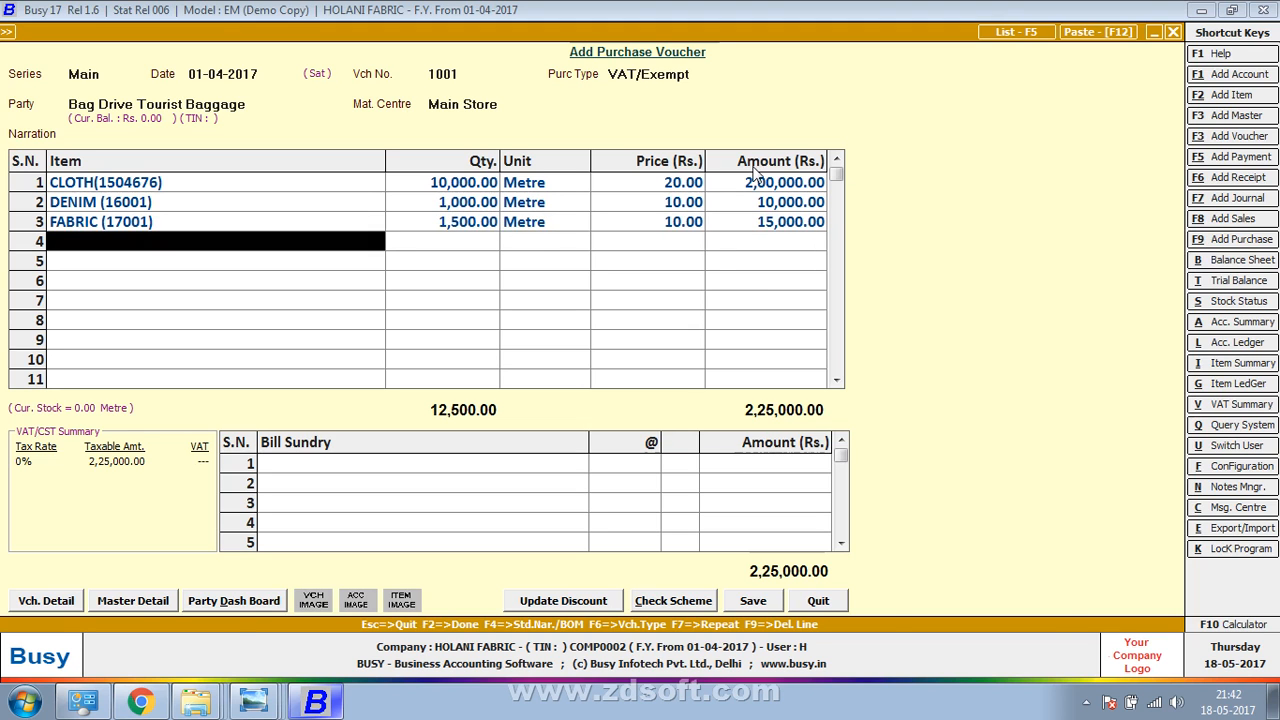
key(alt+Tab)
key(alt+Tab)
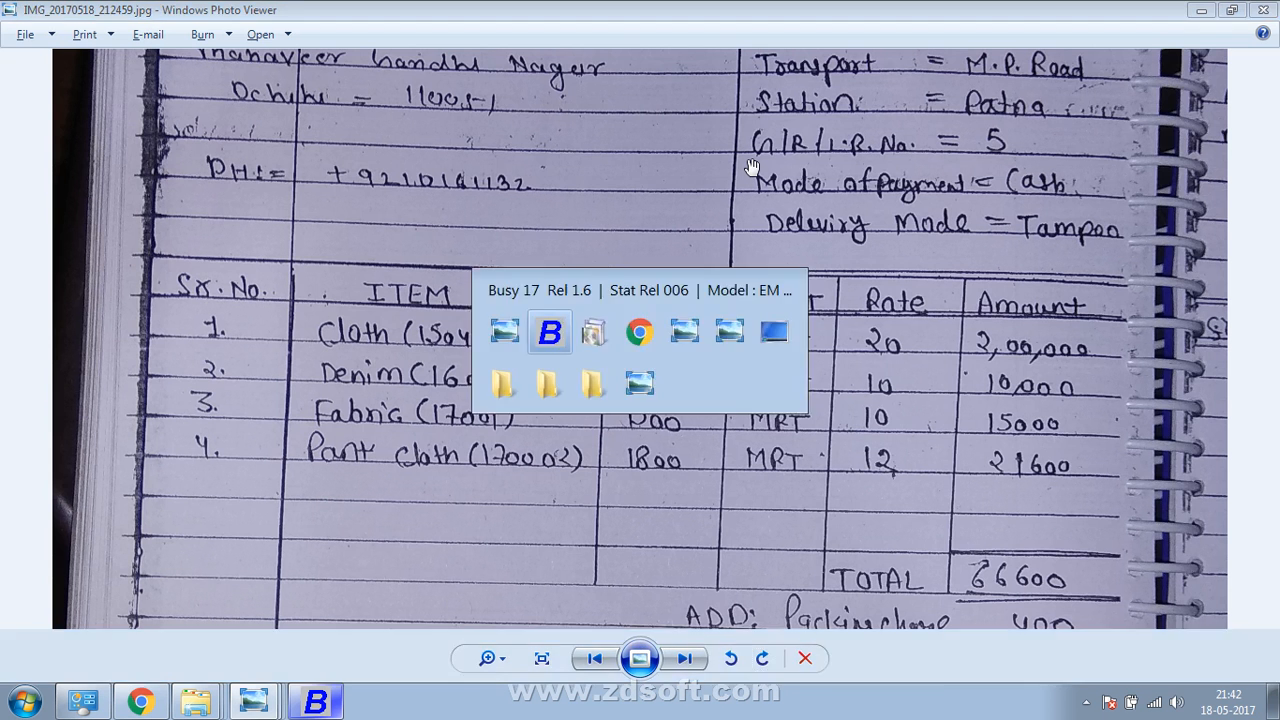
Start a new item for row 4 named PANT CLOTH, fixing typos in the name
key(F3)
text(PANT)
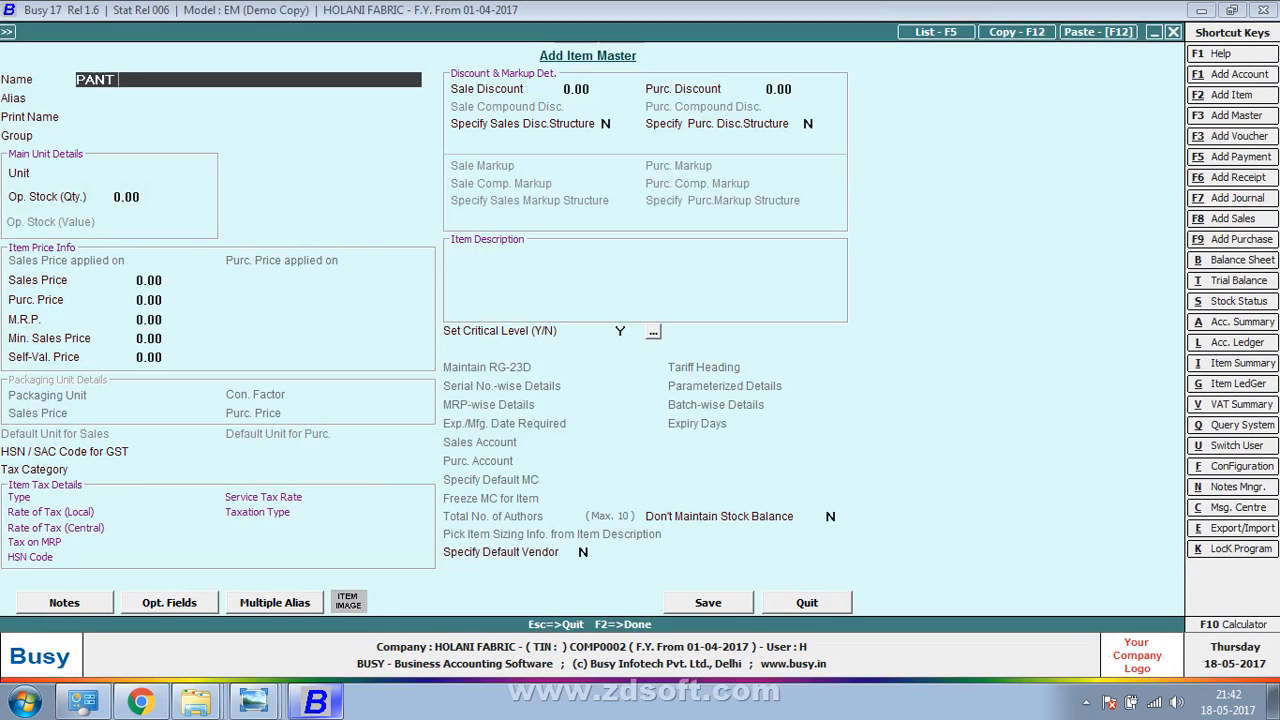
text( CVCL)
key(BackSpace)
key(BackSpace)
text(LOTH)
key(BackSpace)
key(BackSpace)
key(BackSpace)
key(BackSpace)
key(BackSpace)
text(KL)
key(BackSpace)
key(BackSpace)
text(LOTHIN)
key(BackSpace)
key(BackSpace)
key(Return)
key(Return)
Put it in group CLOTH with unit Metre, append code (170000) to the name, and save
key(Return)
text(M)
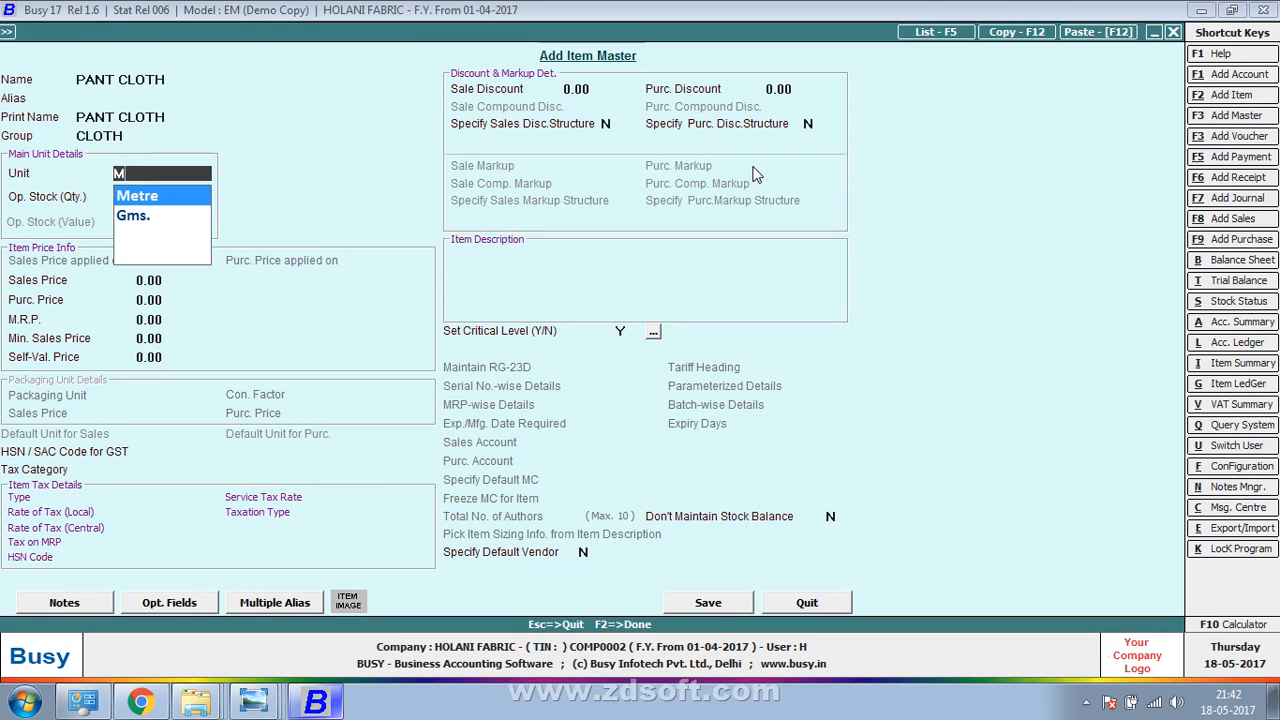
key(Return)
key(Up)
key(Up)
key(Up)
key(Up)
key(Up)
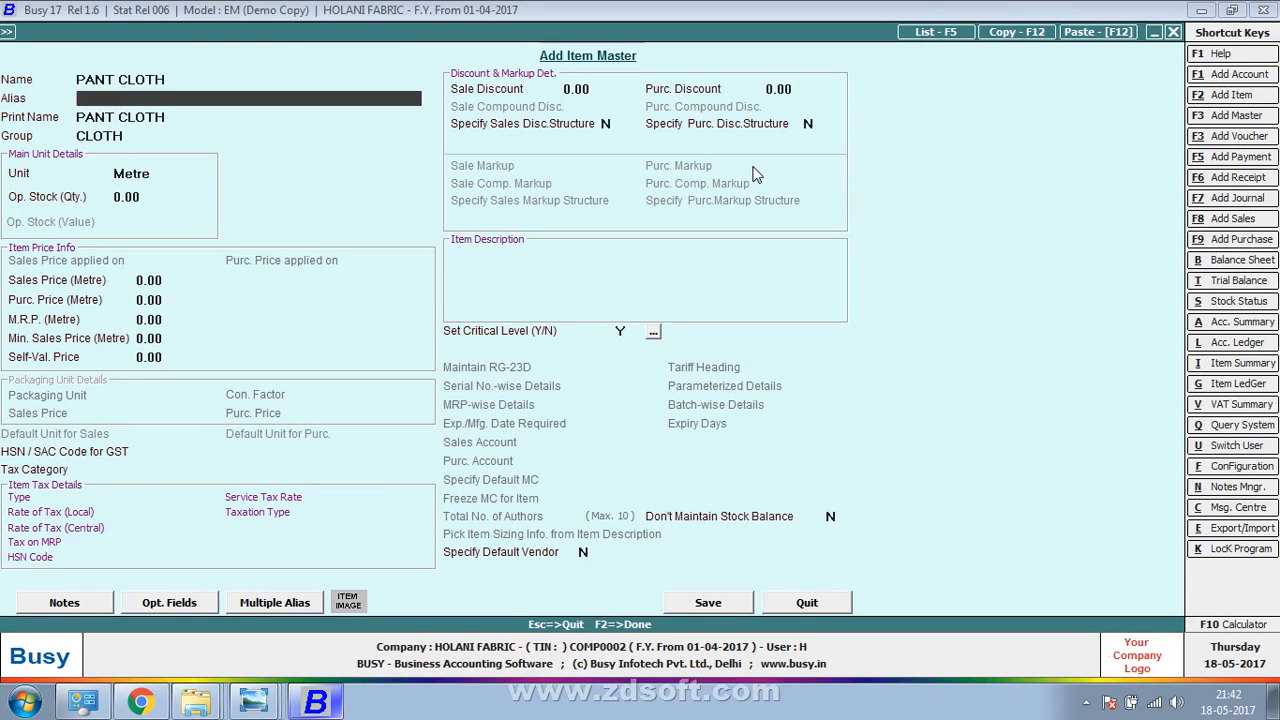
key(End)
text(()
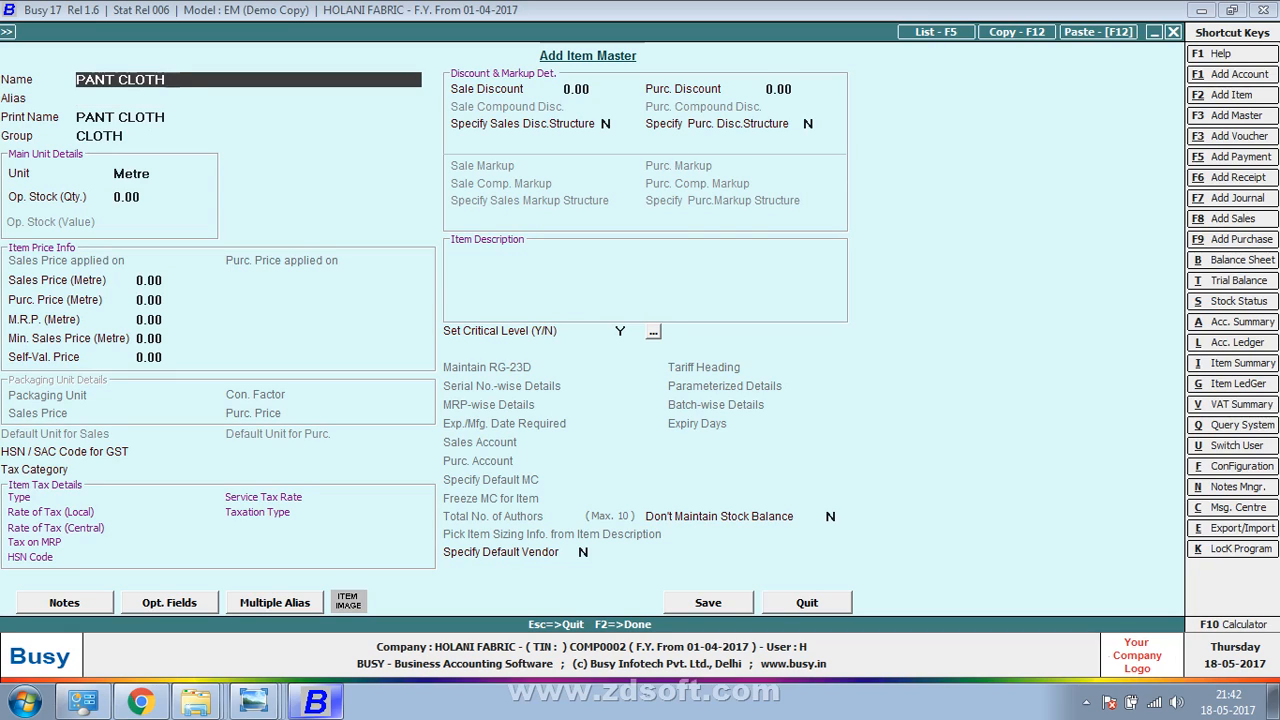
text(170000))
key(Return)
key(Return)
key(F2)
Modify PANT CLOTH (170000) to give it a purchase price of 12
key(Return)
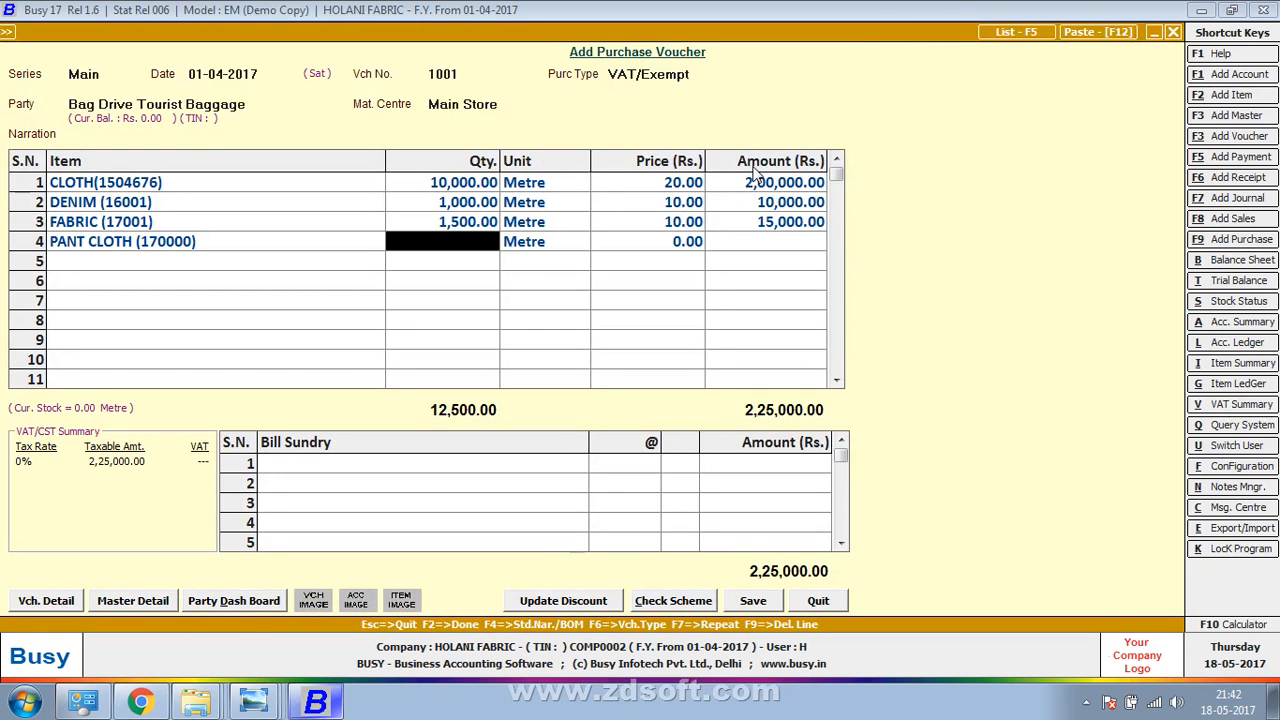
key(Left)
key(alt+m)
key(Return)
key(Return)
key(Return)
key(Return)
key(Return)
key(Return)
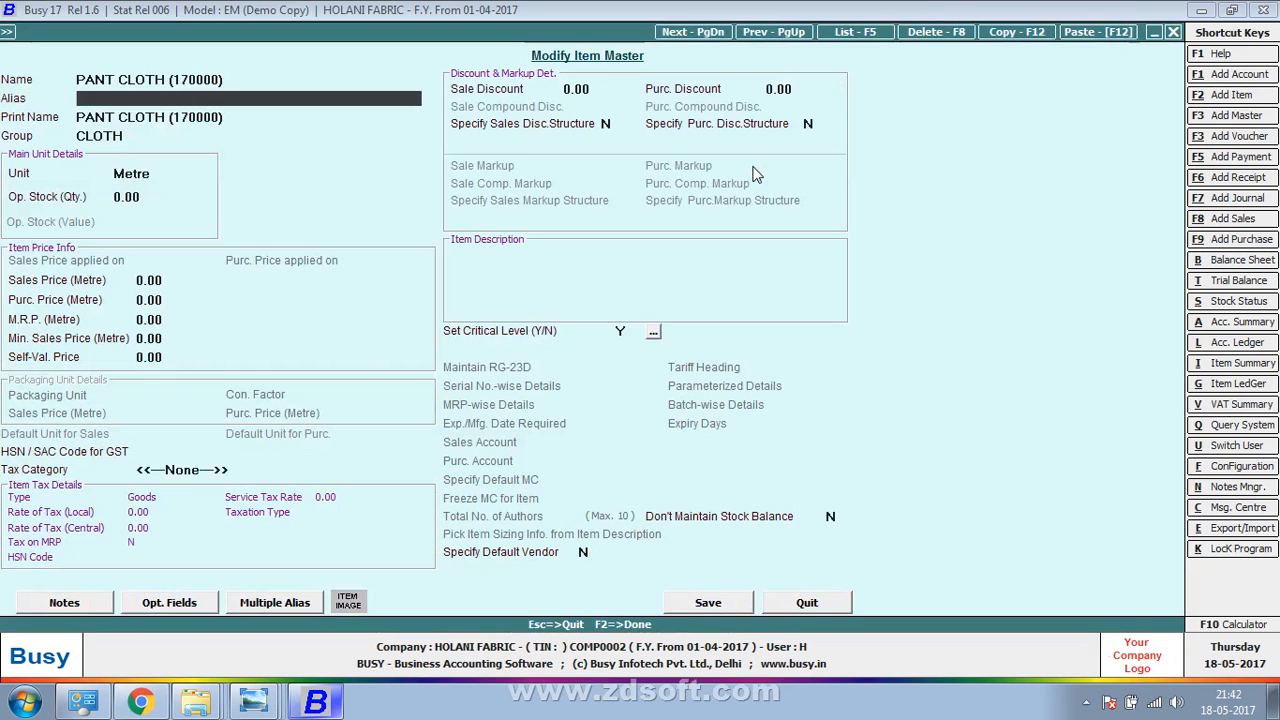
key(Return)
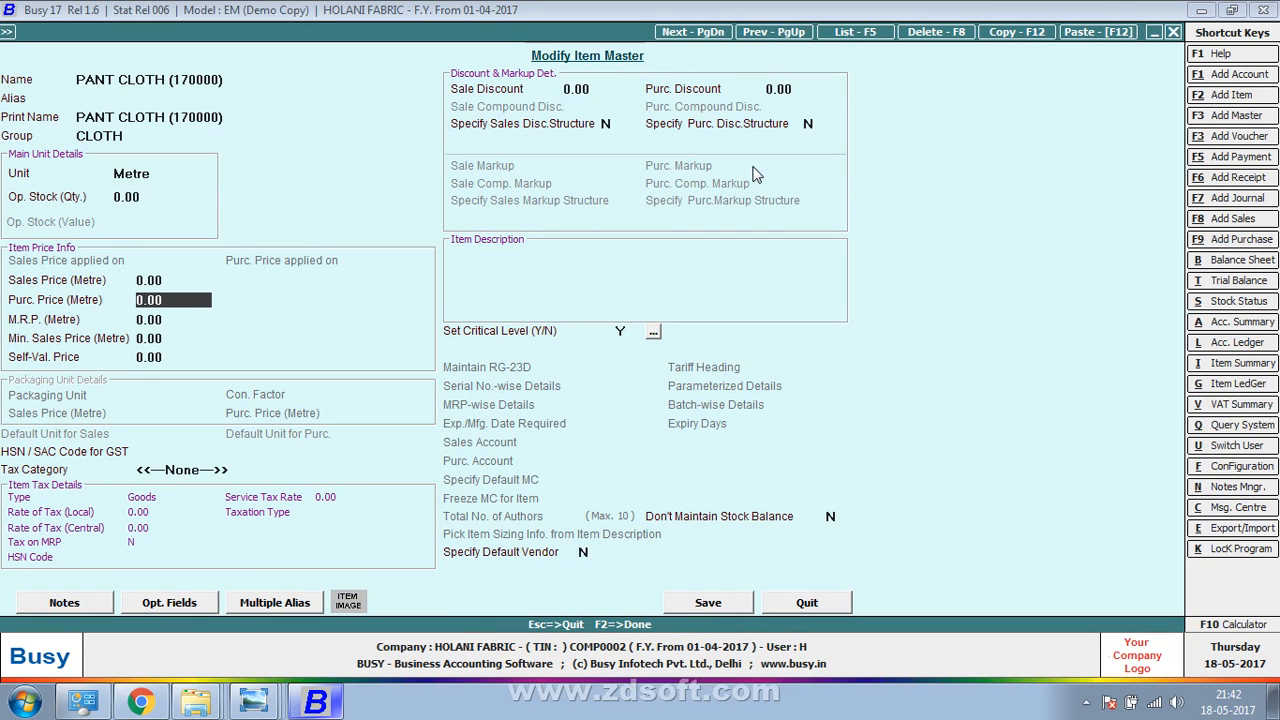
text(12)
key(F2)
key(Return)
key(alt+Tab)
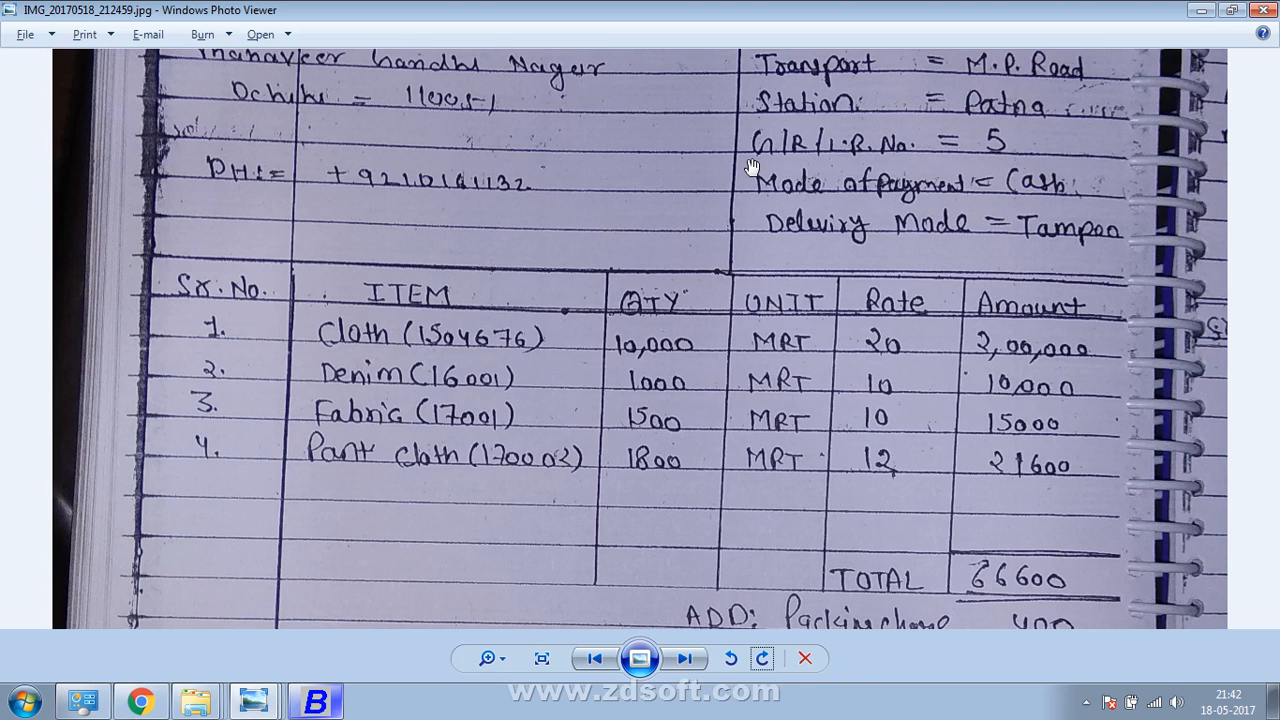
key(alt+Tab)
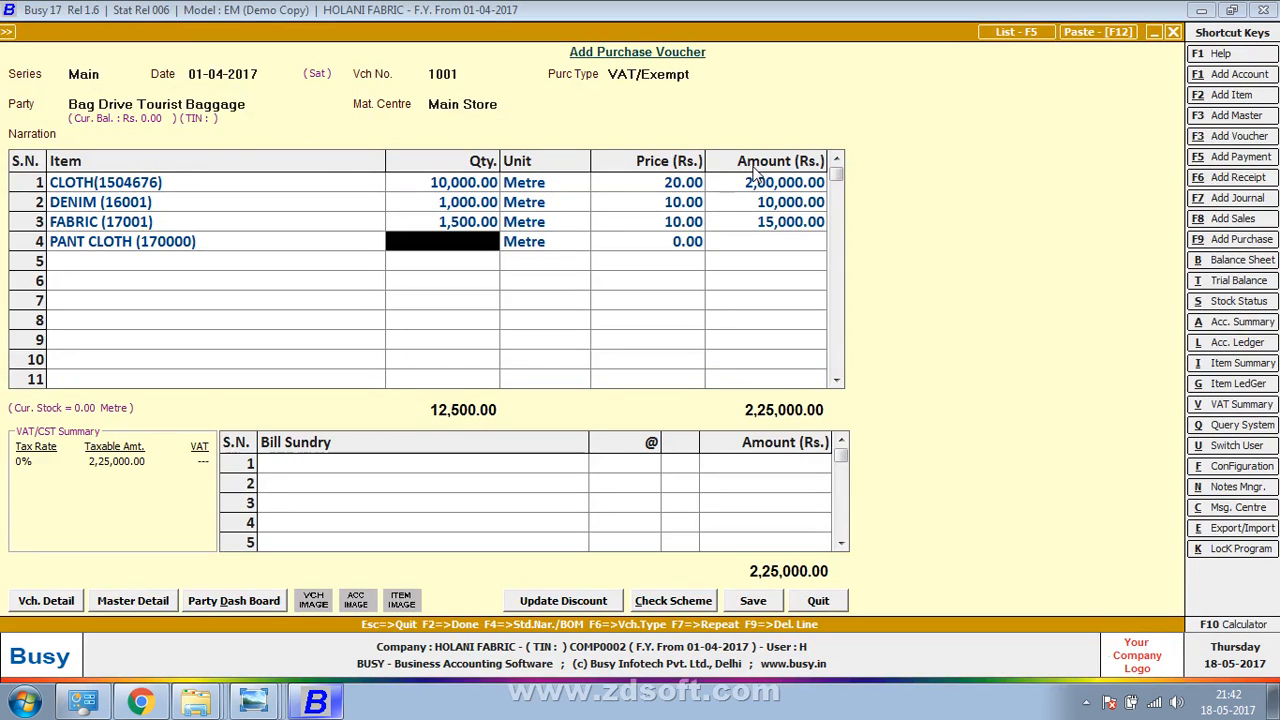
Re-enter row 4 as PANT CLOTH (170000) with 1,800 metres
key(F9)
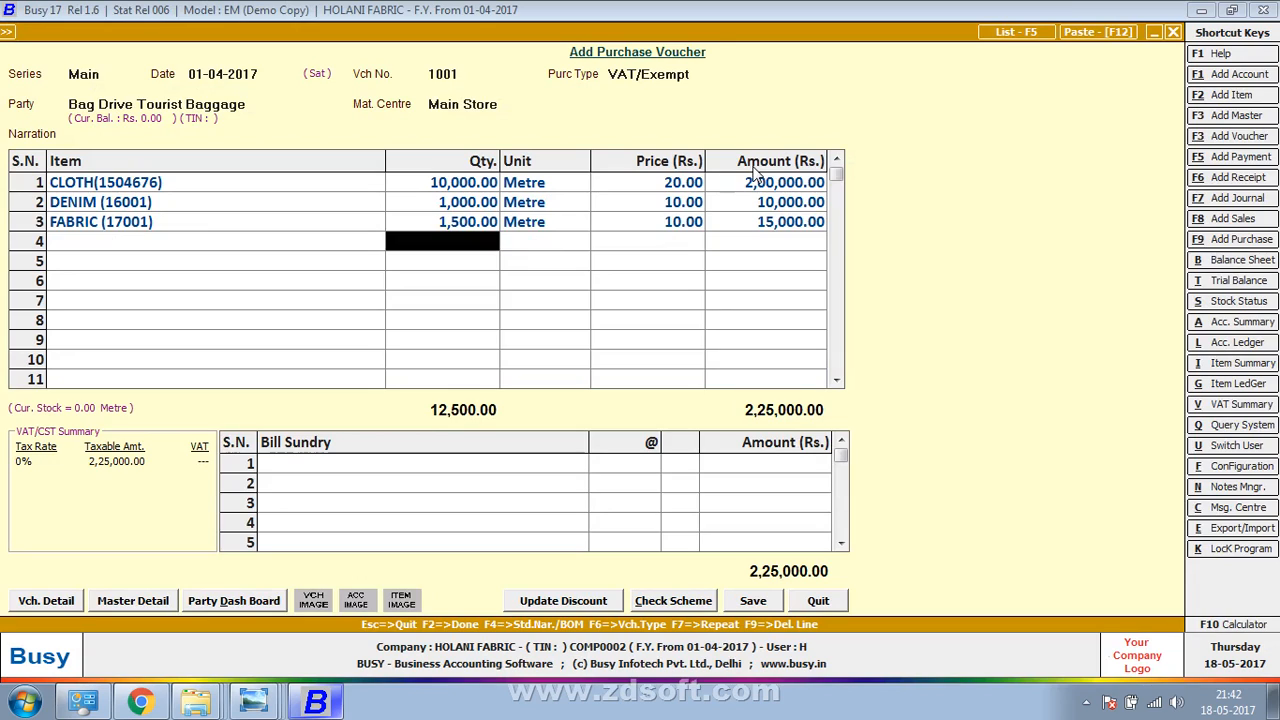
text(1800)
key(Return)
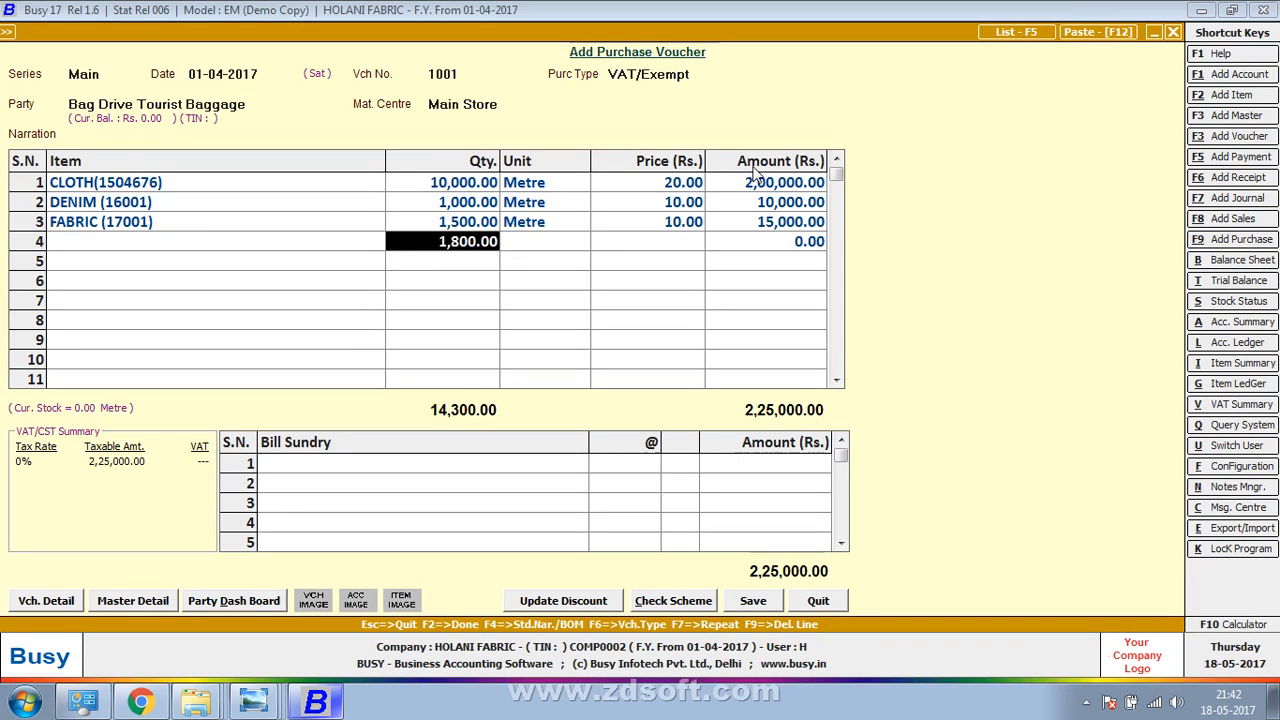
key(shift+Tab)
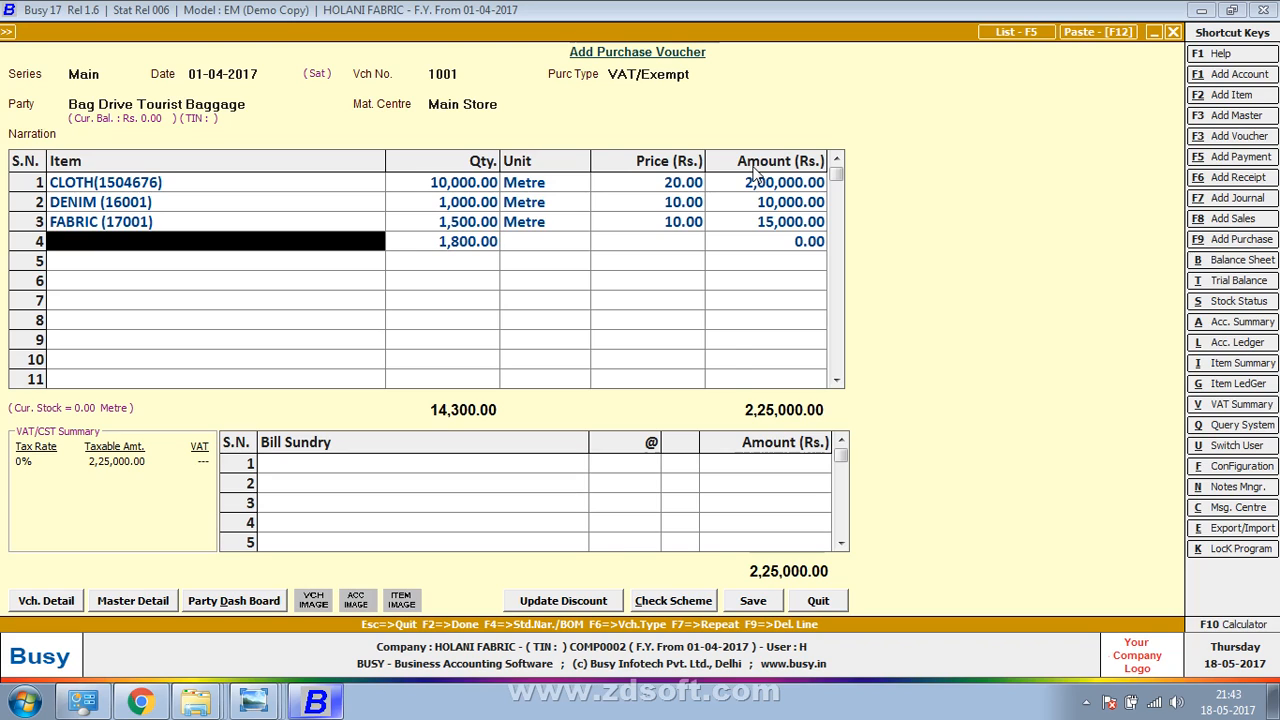
text(PA)
key(Return)
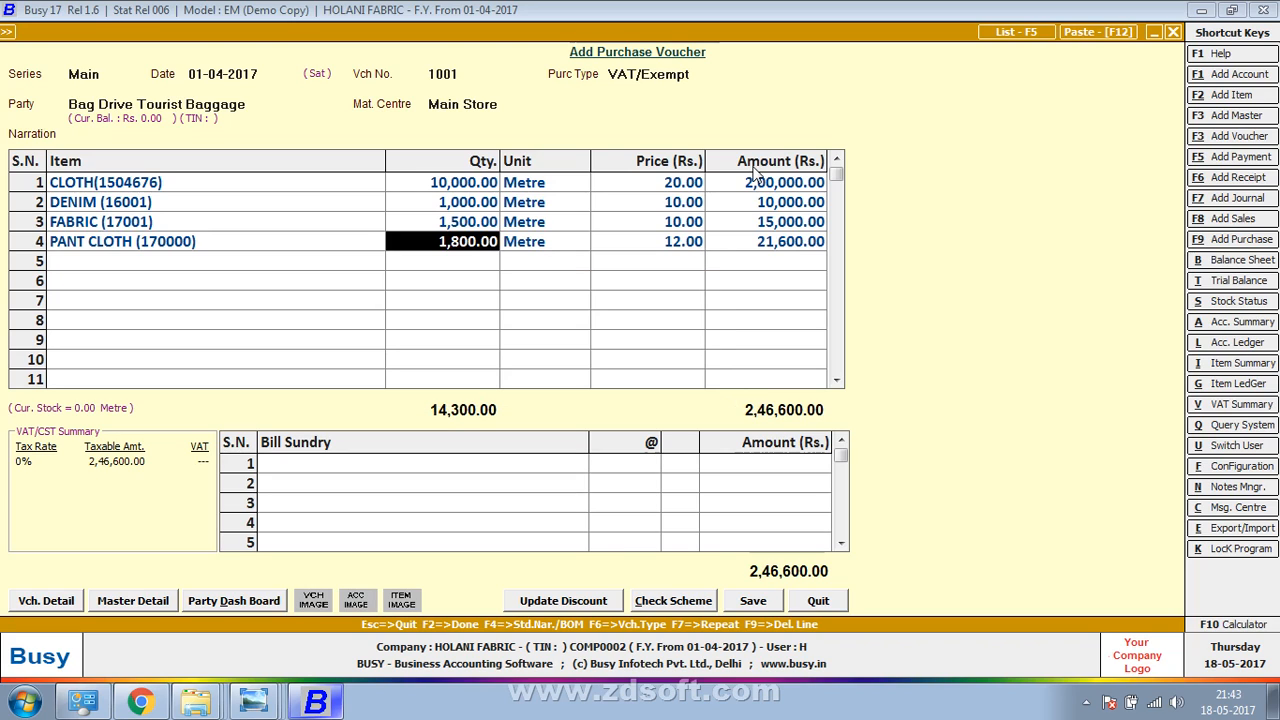
text(1800)
key(Return)
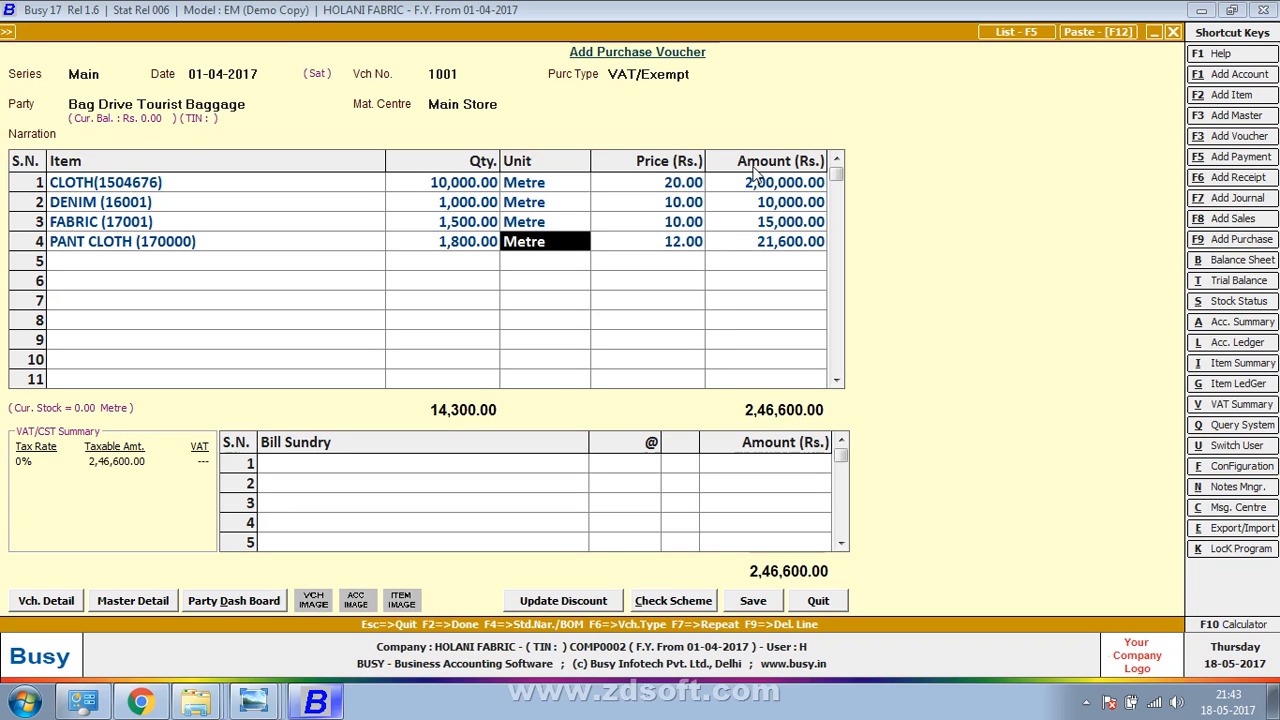
key(alt+Tab)
drag(753, 163, 786, 62)
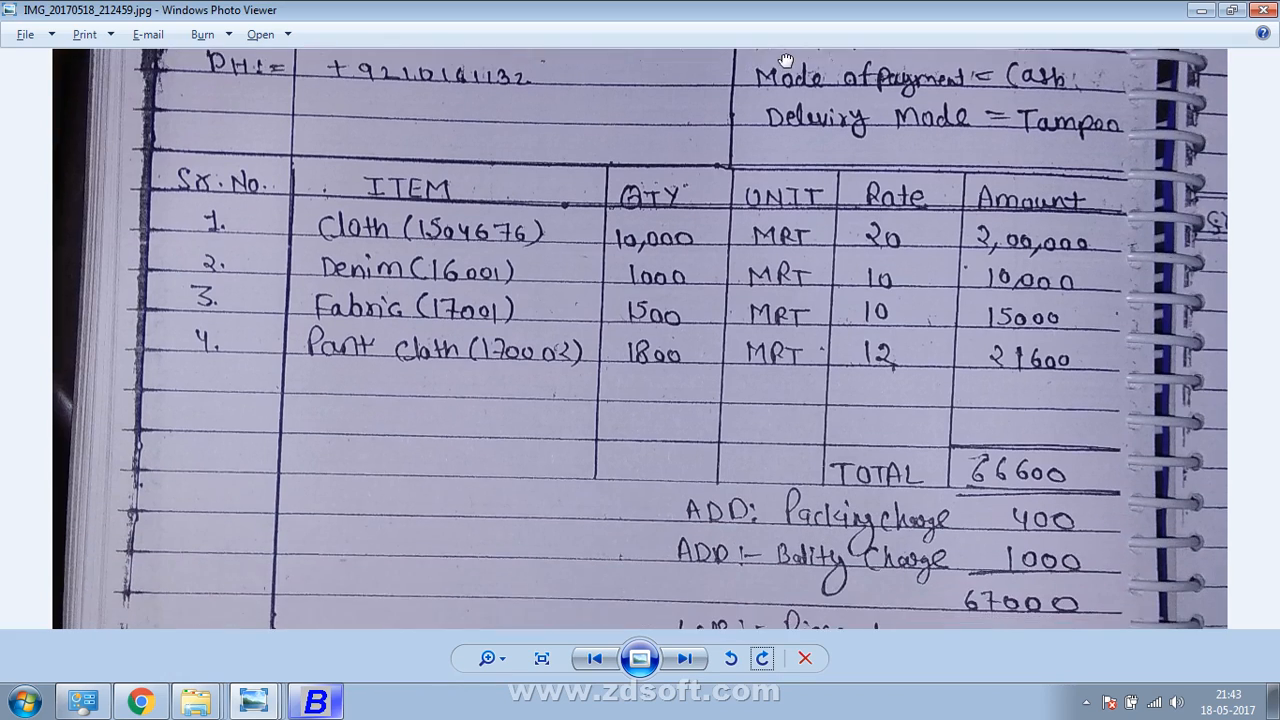
Compare the packing and bality charges on the bill image, then move to Bill Sundry row 1
key(alt+Tab)
key(alt+Tab)
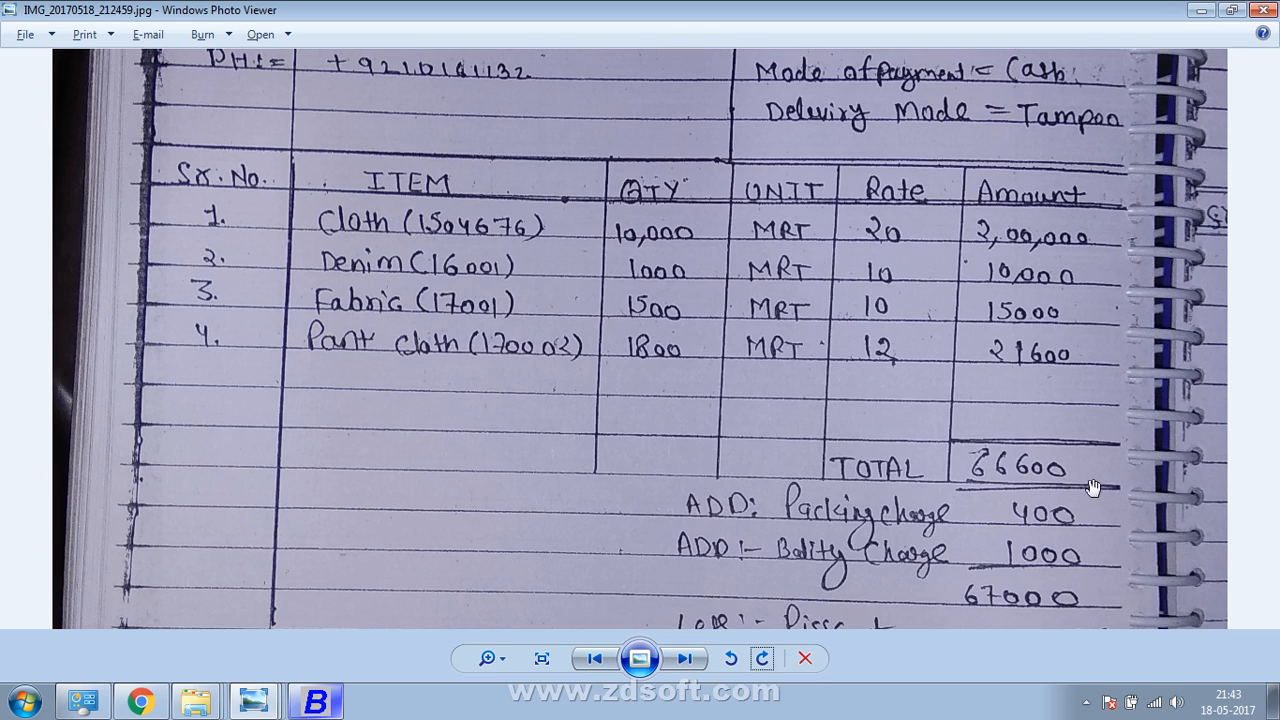
key(alt+Tab)
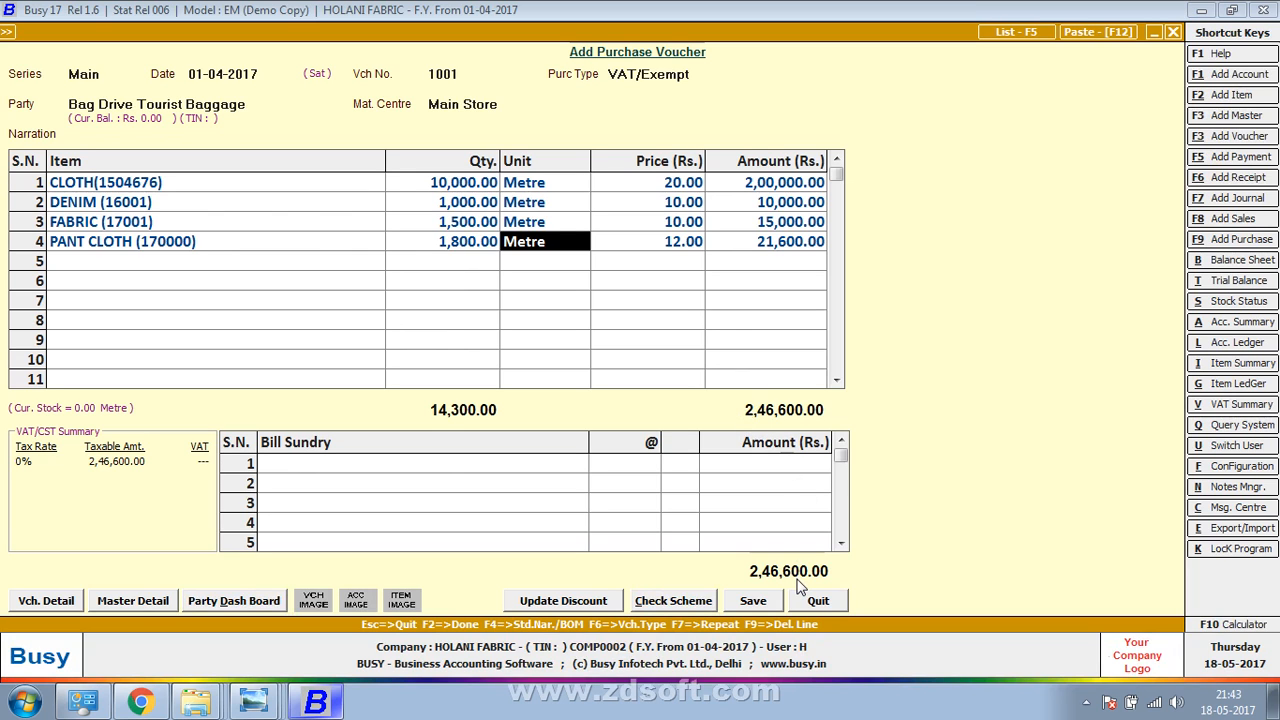
key(alt+Tab)
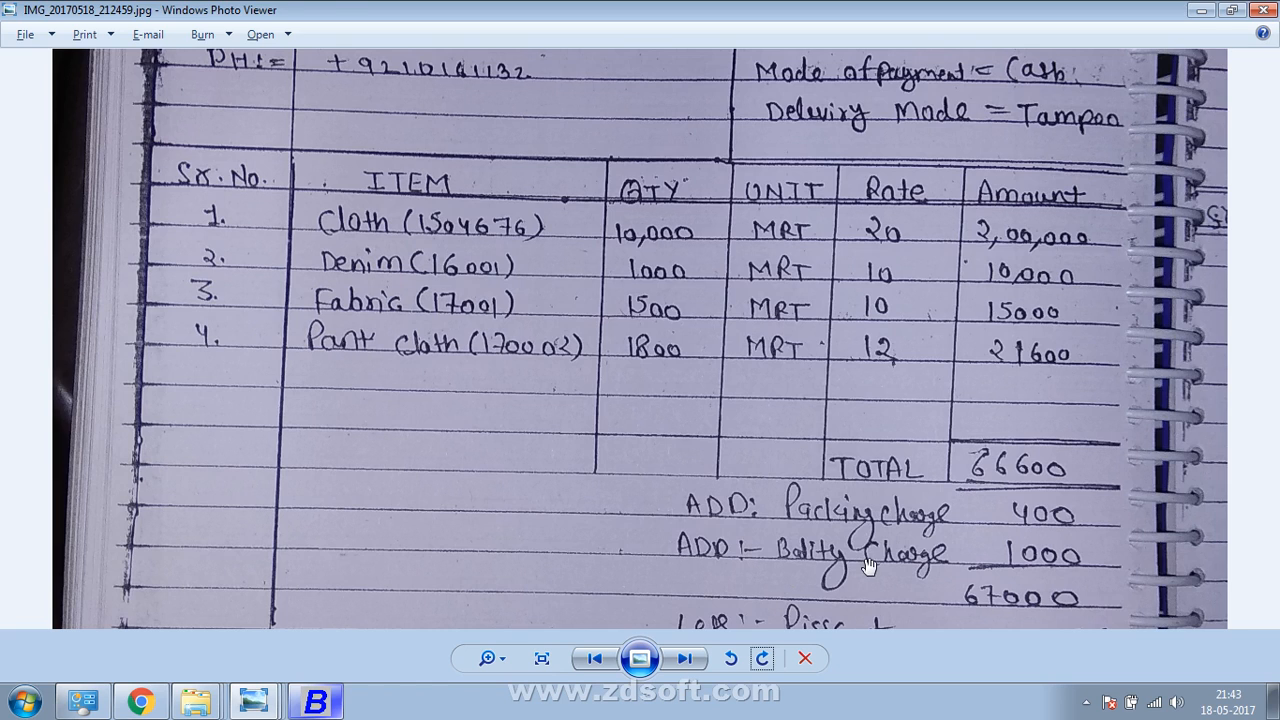
key(alt+Tab)
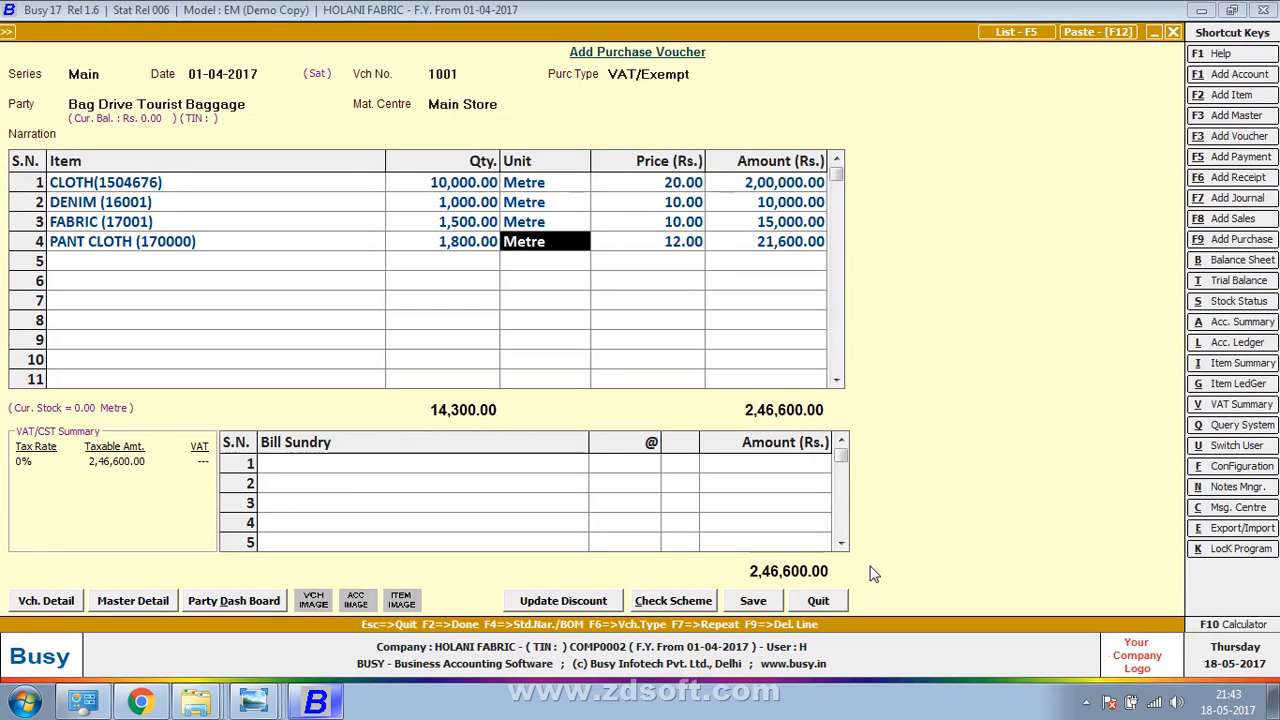
key(Return)
key(Return)
key(Return)
key(Return)
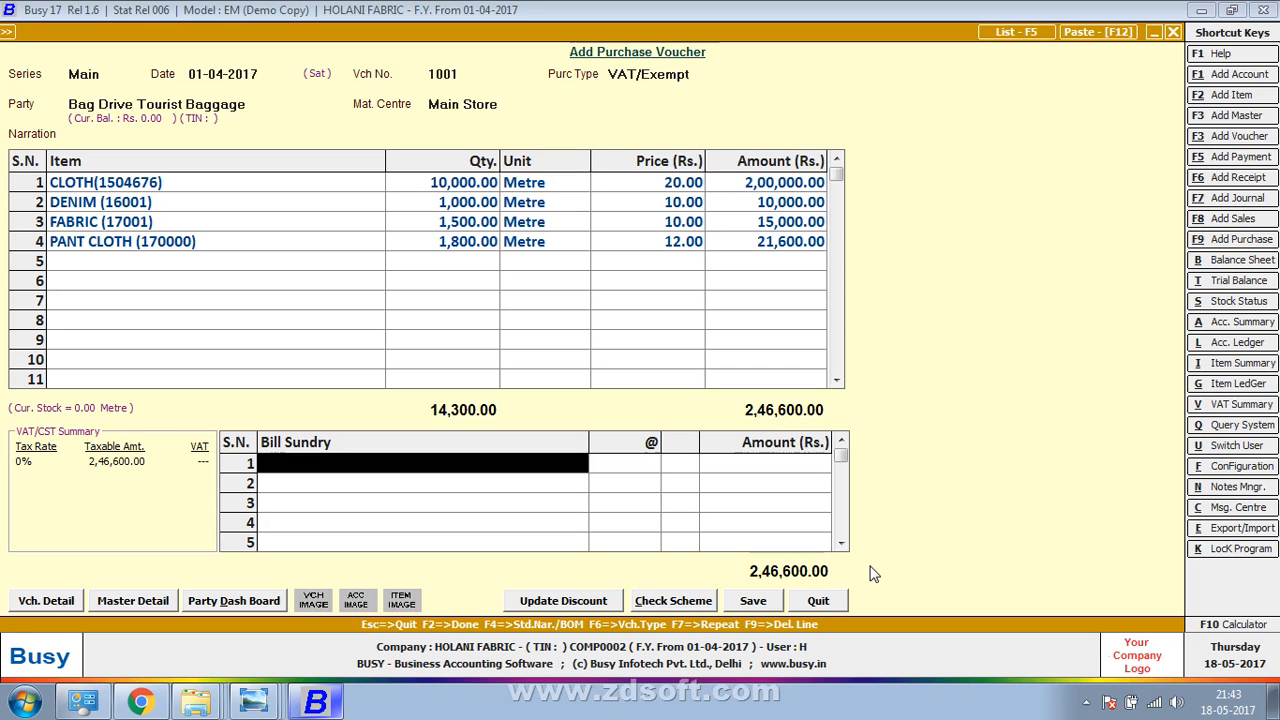
Create bill sundry PACKING CHARG as Additive with nature Others and save it
key(F3)
text(PACKIN)
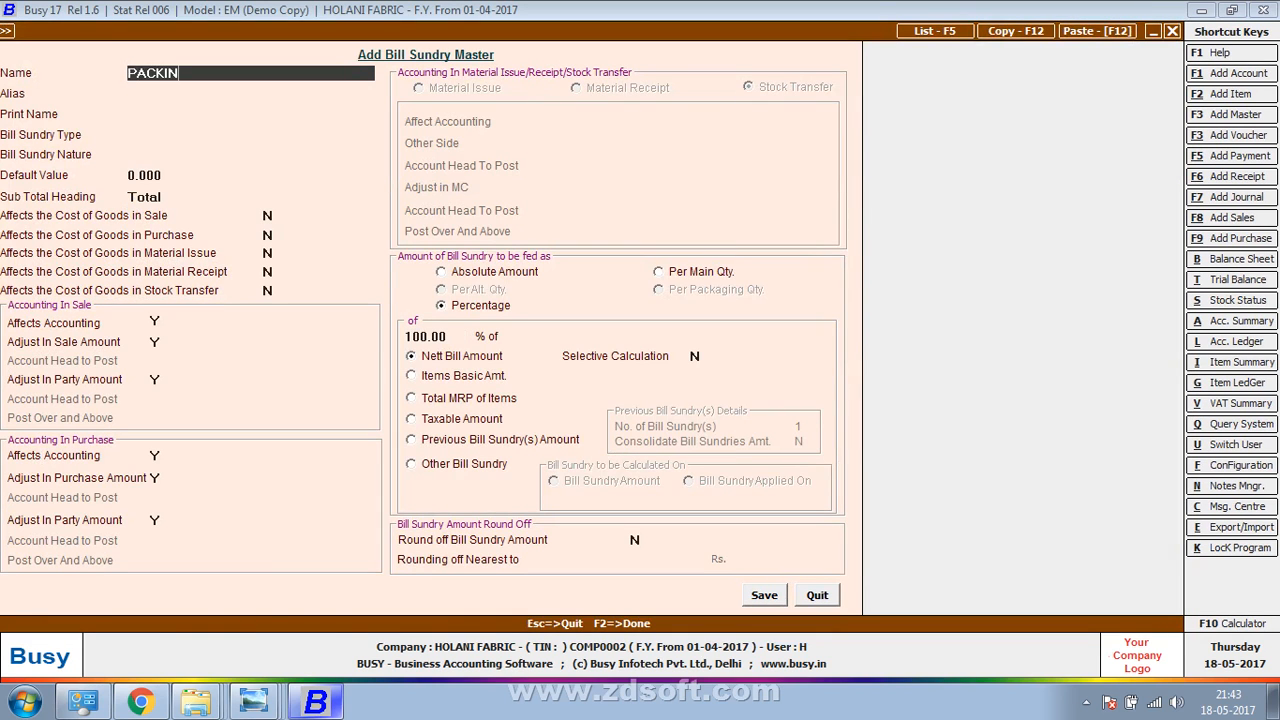
text(G CHARG)
key(Return)
key(Return)
key(Return)
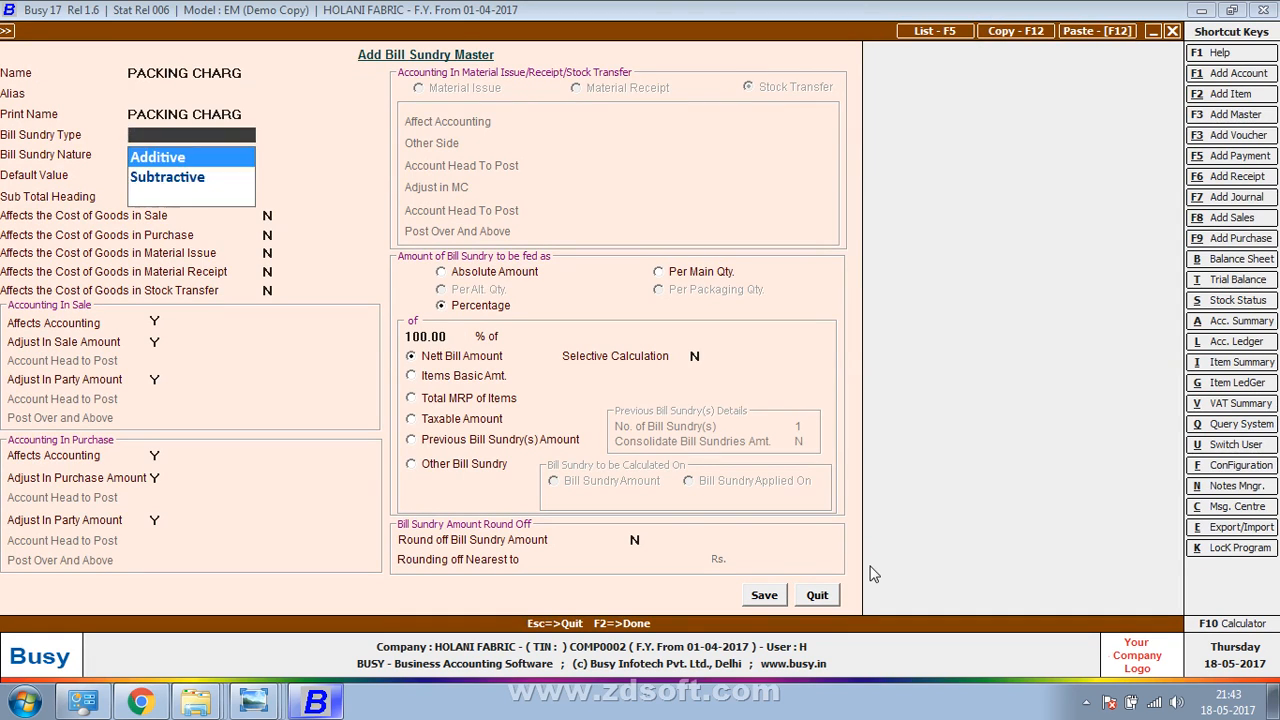
key(Return)
key(Escape)
key(Down)
key(Up)
key(Return)
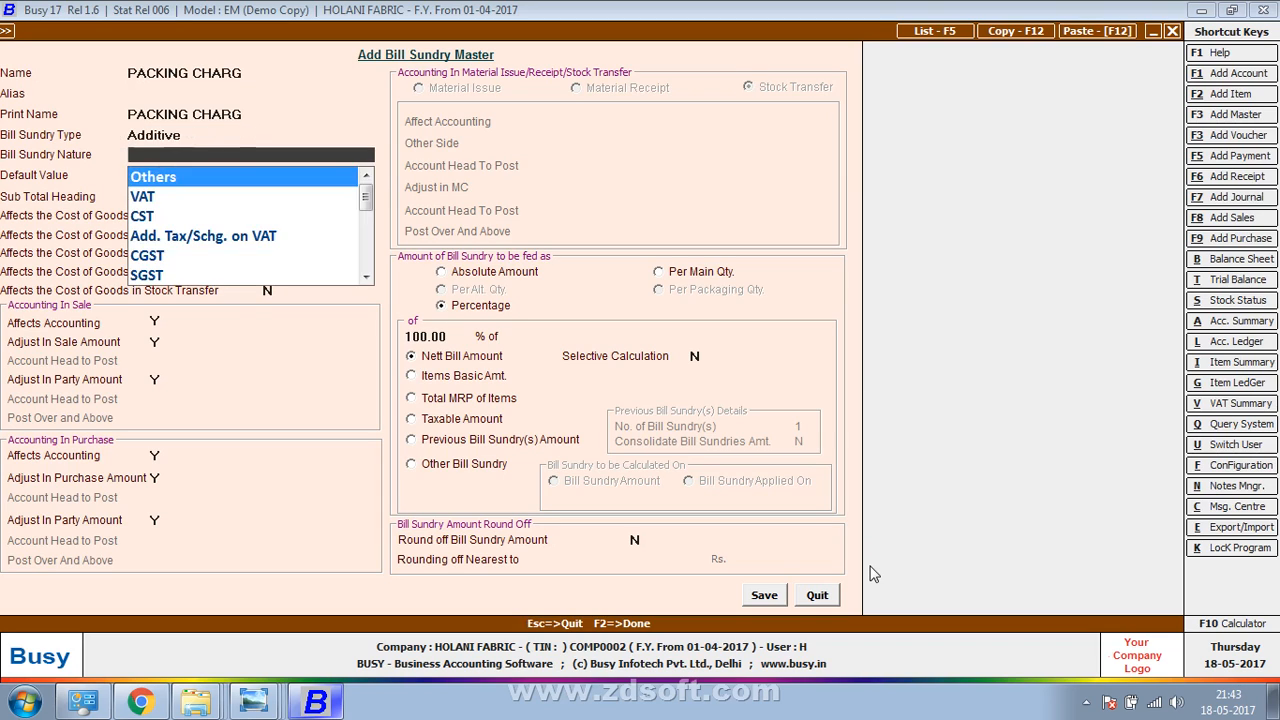
key(Return)
key(Return)
key(Return)
key(Return)
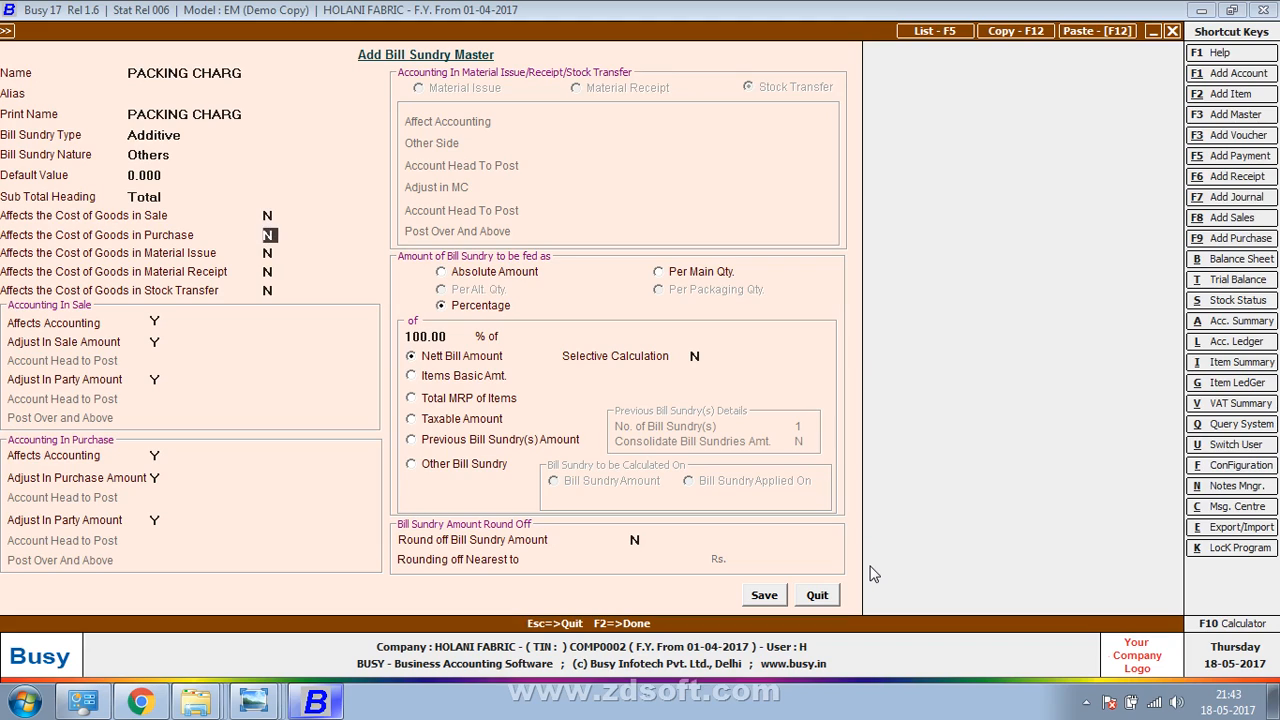
text(Y)
text(N)
key(F2)
key(Return)
key(Return)
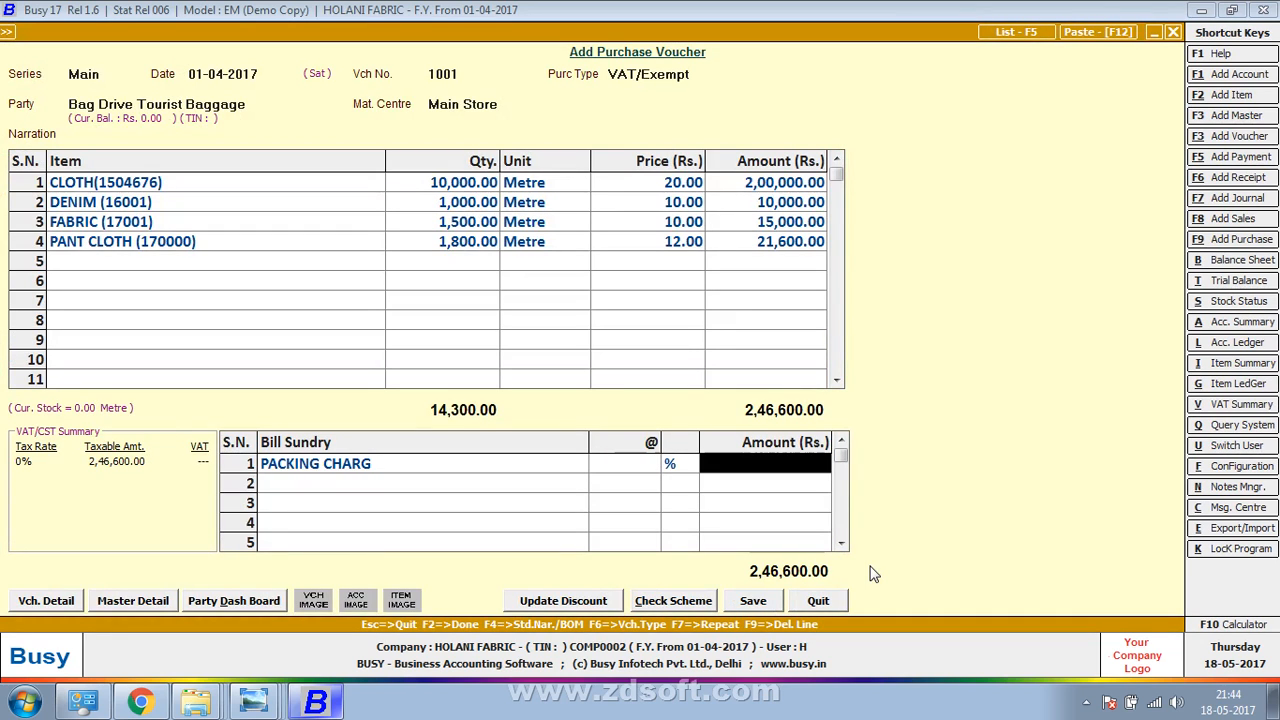
Modify PACKING CHARG to be charged as an Absolute Amount
key(shift+Tab)
key(shift+Tab)
key(alt+m)
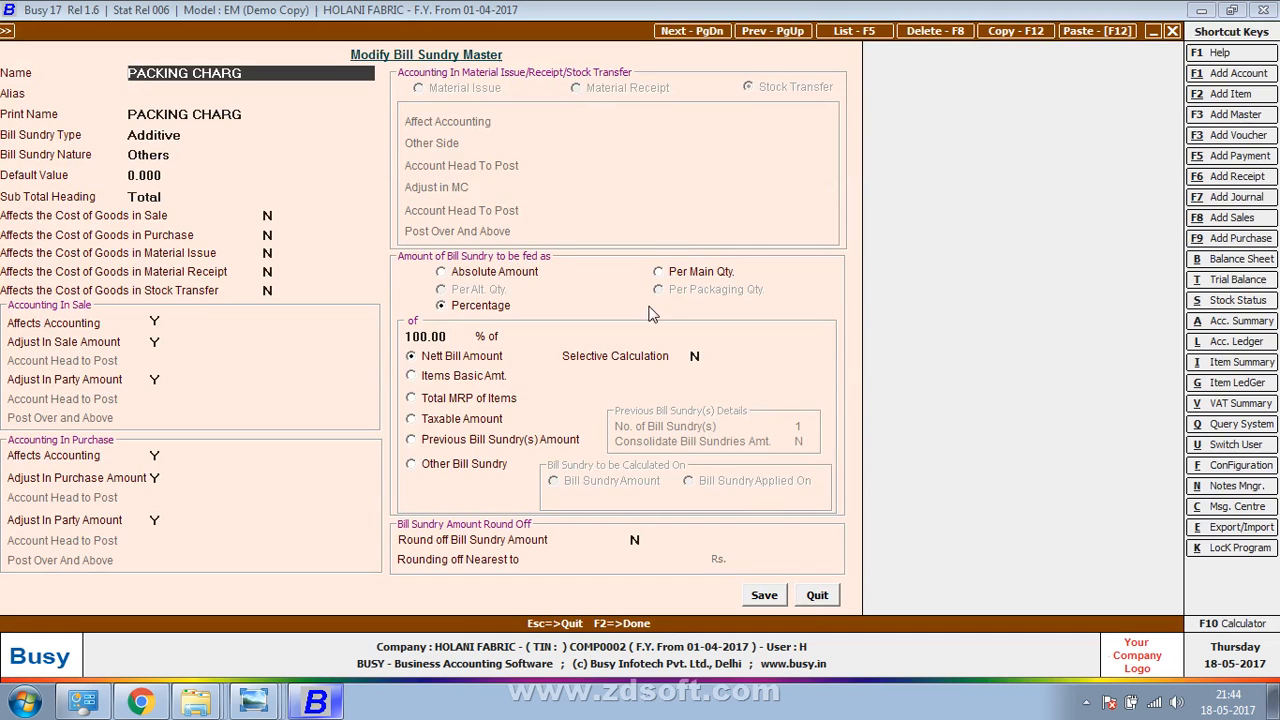
click(496, 276)
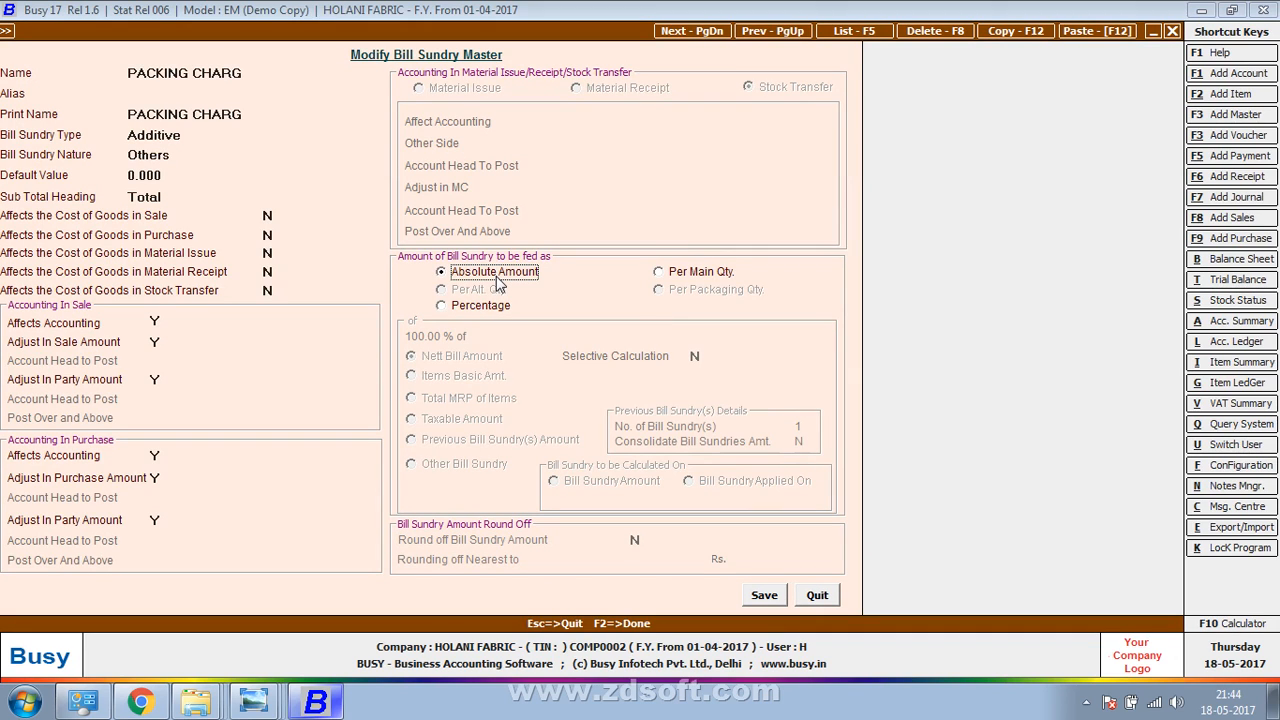
click(756, 596)
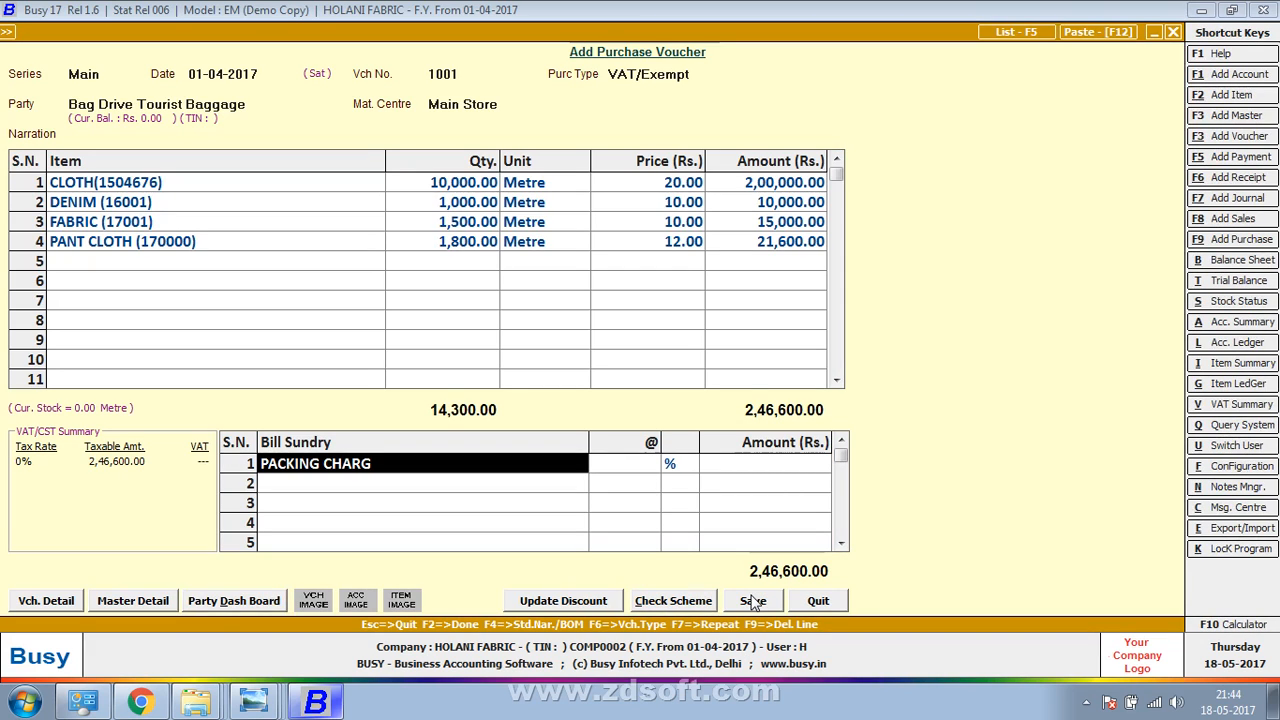
Add PACKING CHARG as a bill sundry and correct its amount from 4000 to 400
text(p)
key(Return)
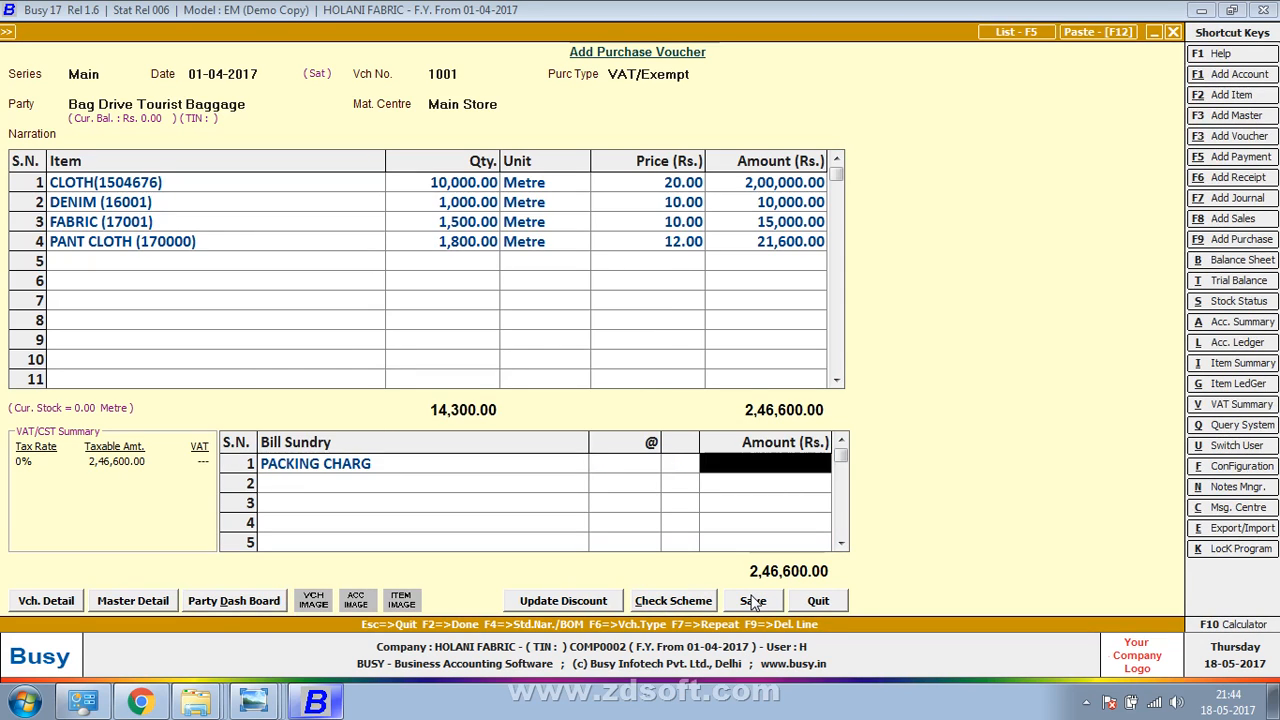
text(4000)
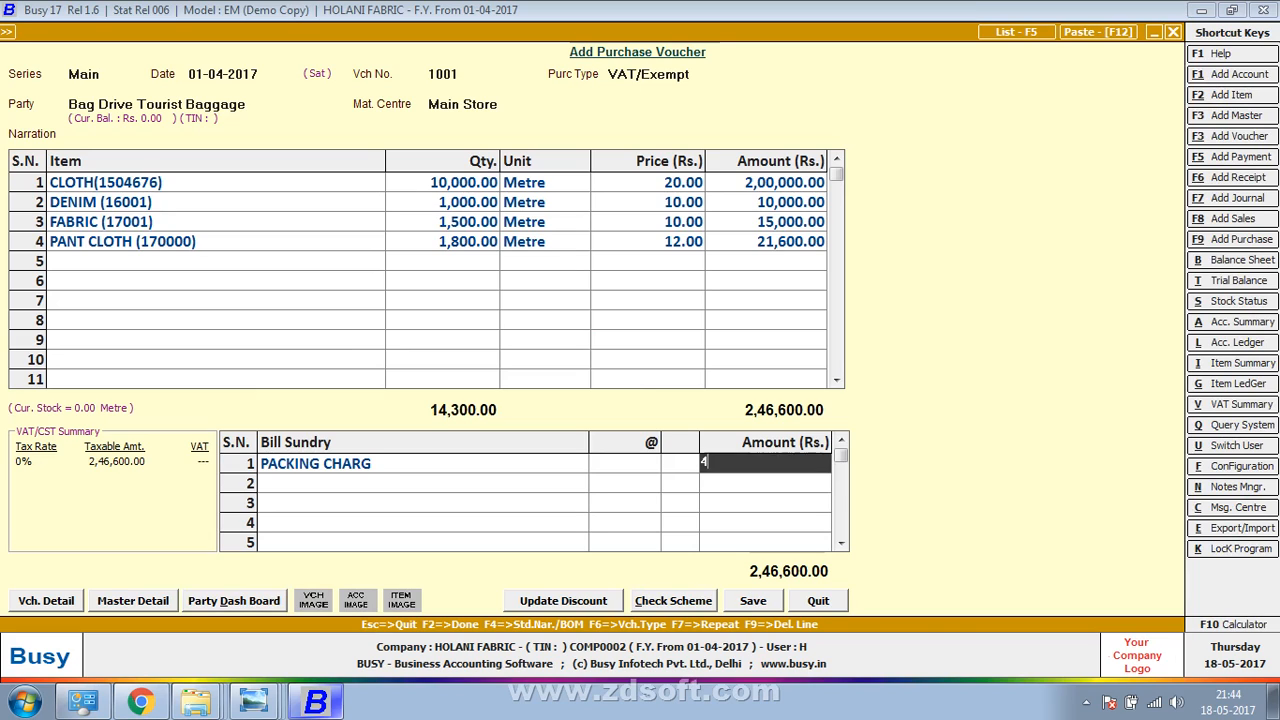
key(Return)
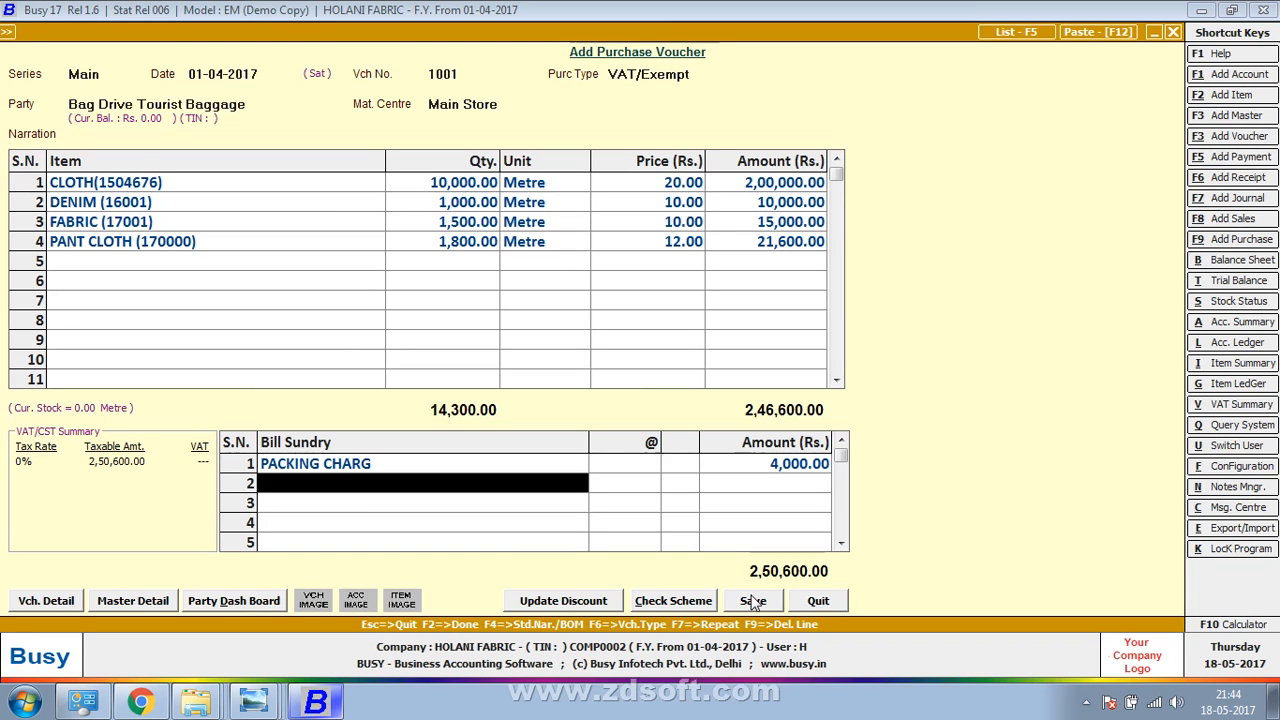
key(Up)
key(Return)
text(4000)
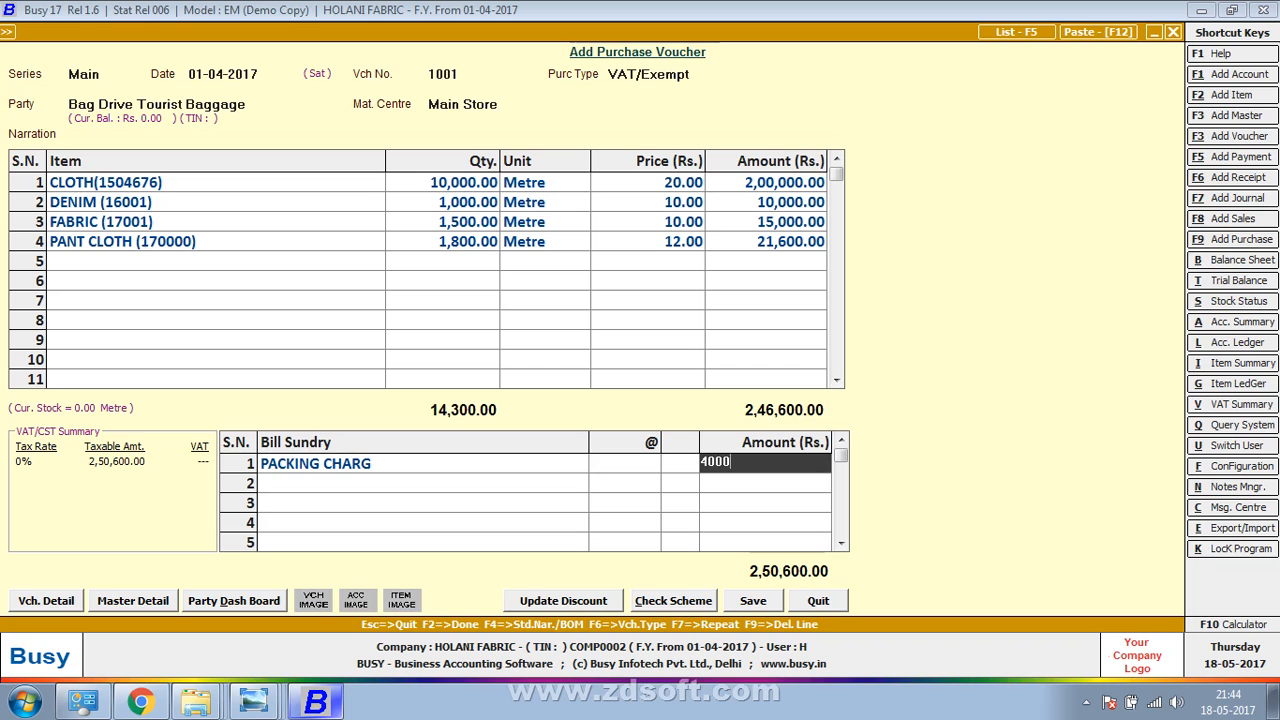
key(BackSpace)
key(Return)
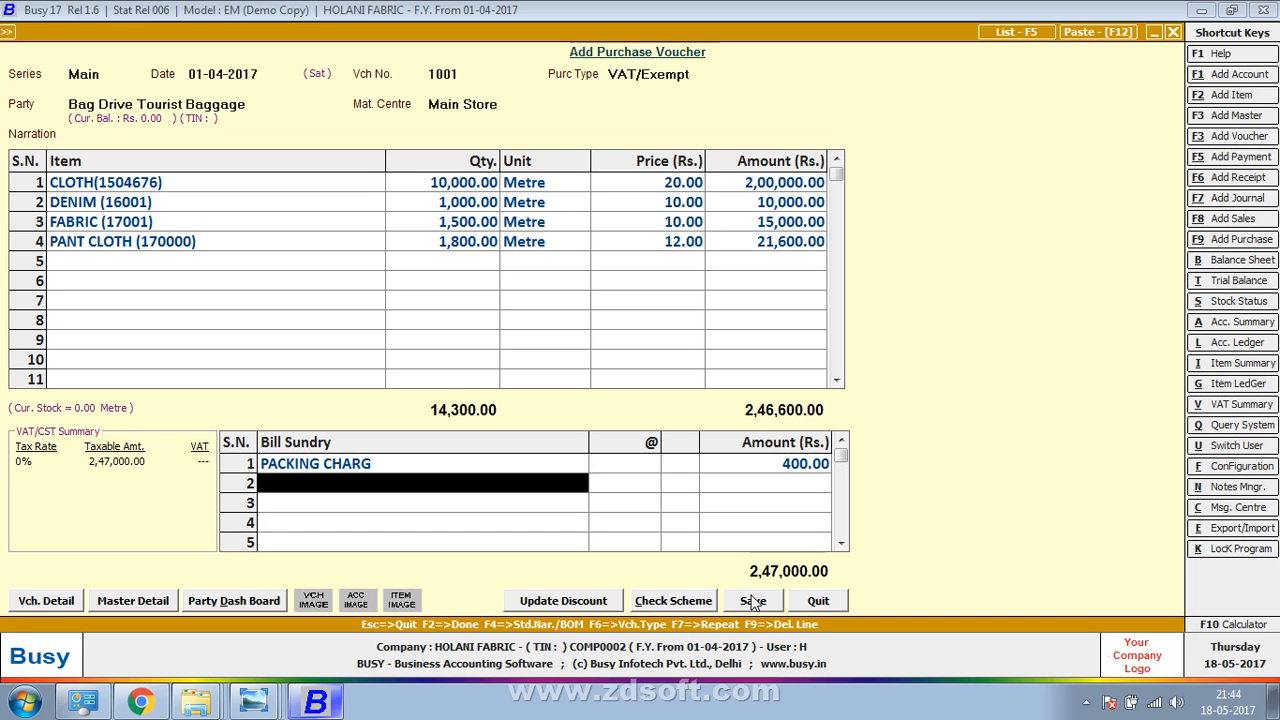
Check the bill photo, then start a new bill sundry master named 'BALITY CGA'
key(alt+Tab)
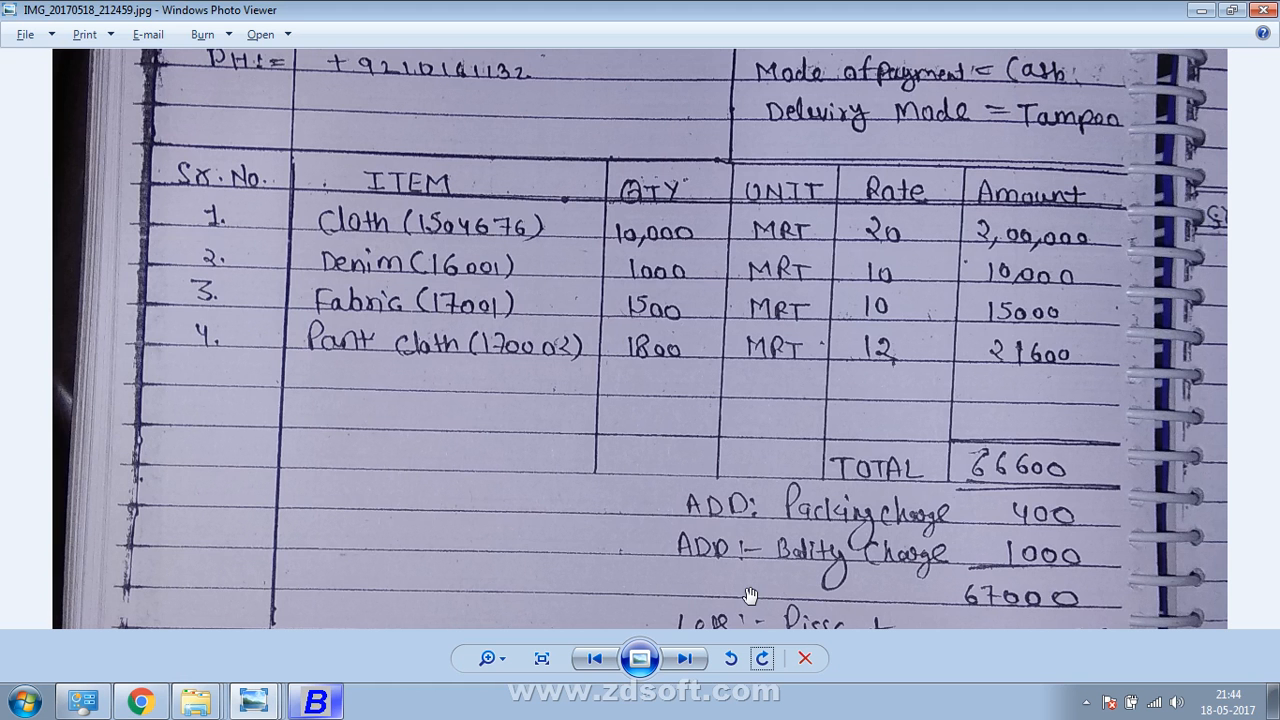
key(alt+Tab)
key(F3)
text(B)
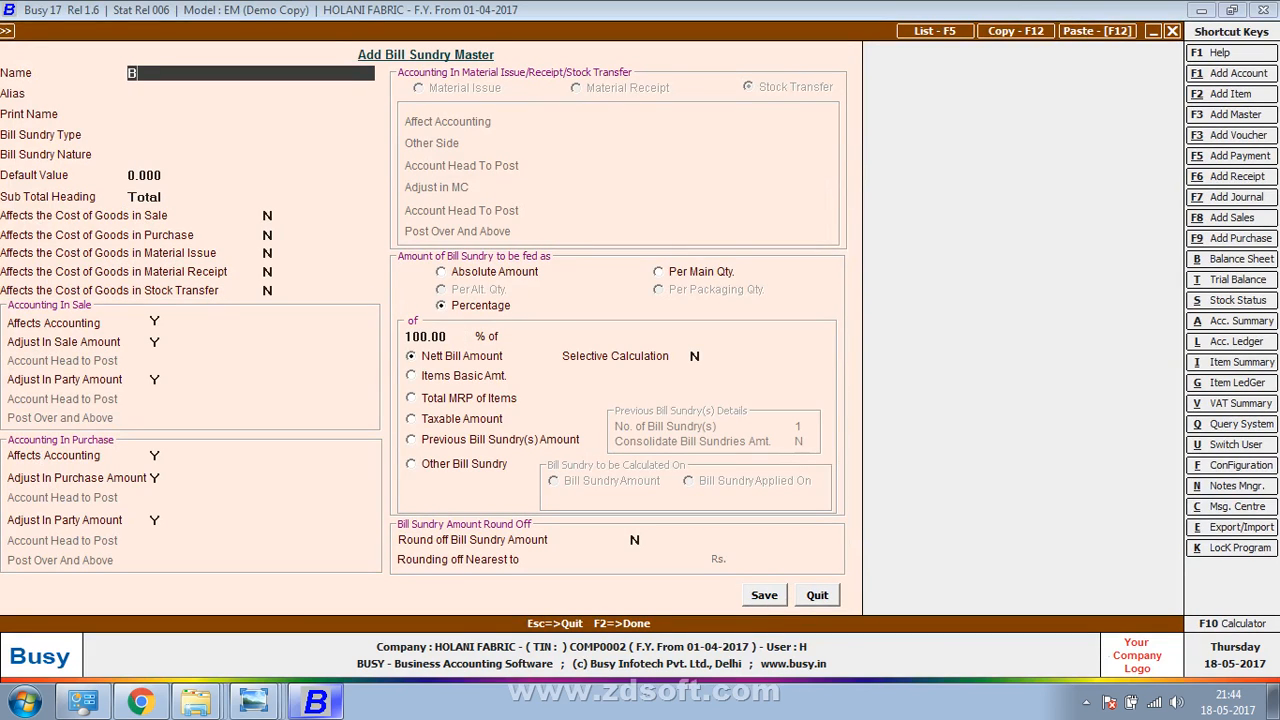
text(ALITY CGA)
Rename the master to BALITY CHARGE, make it Additive with Absolute Amount, and save it
key(BackSpace)
key(BackSpace)
text(HARGE)
key(Return)
key(Return)
key(Return)
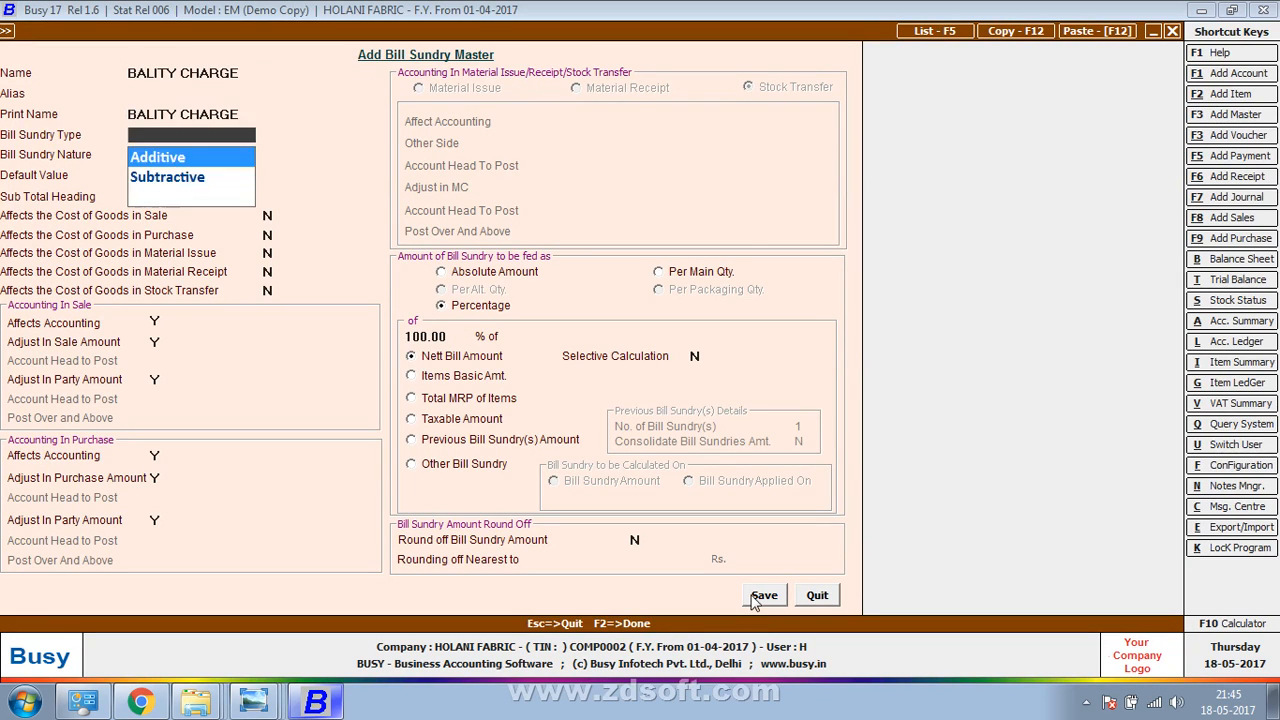
key(Return)
key(Return)
key(Return)
key(Return)
key(Return)
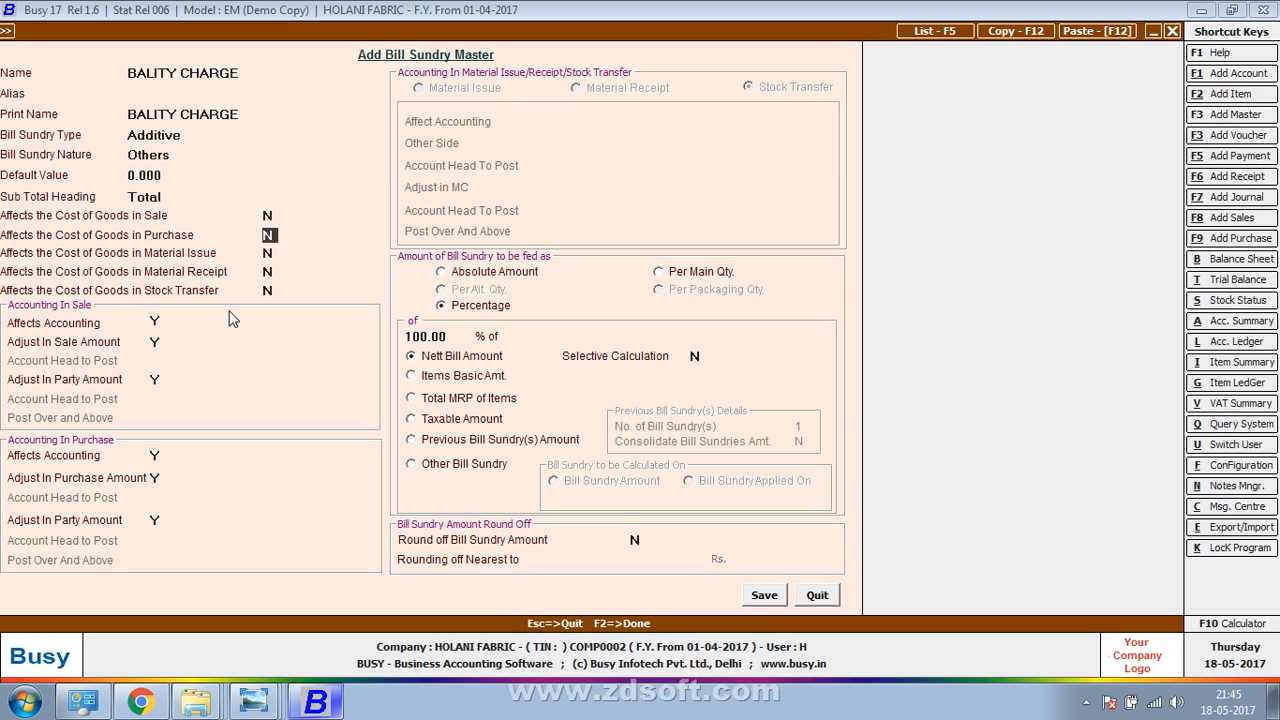
click(466, 274)
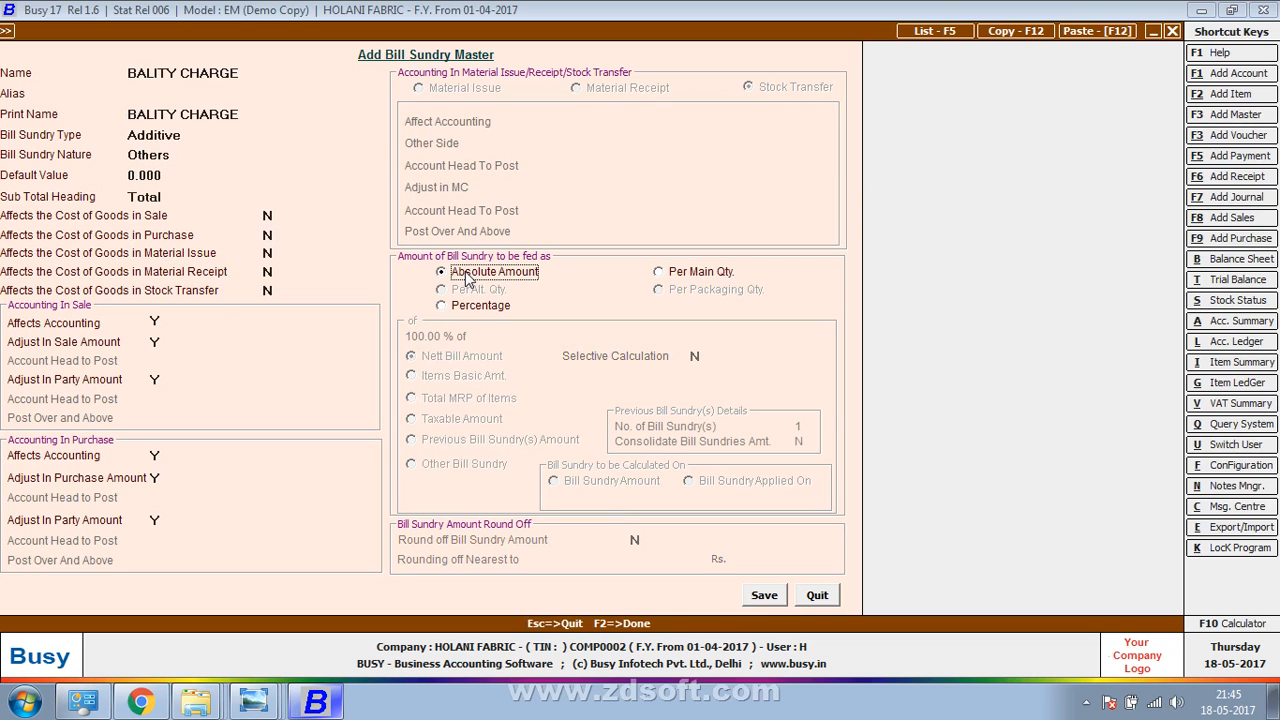
click(757, 596)
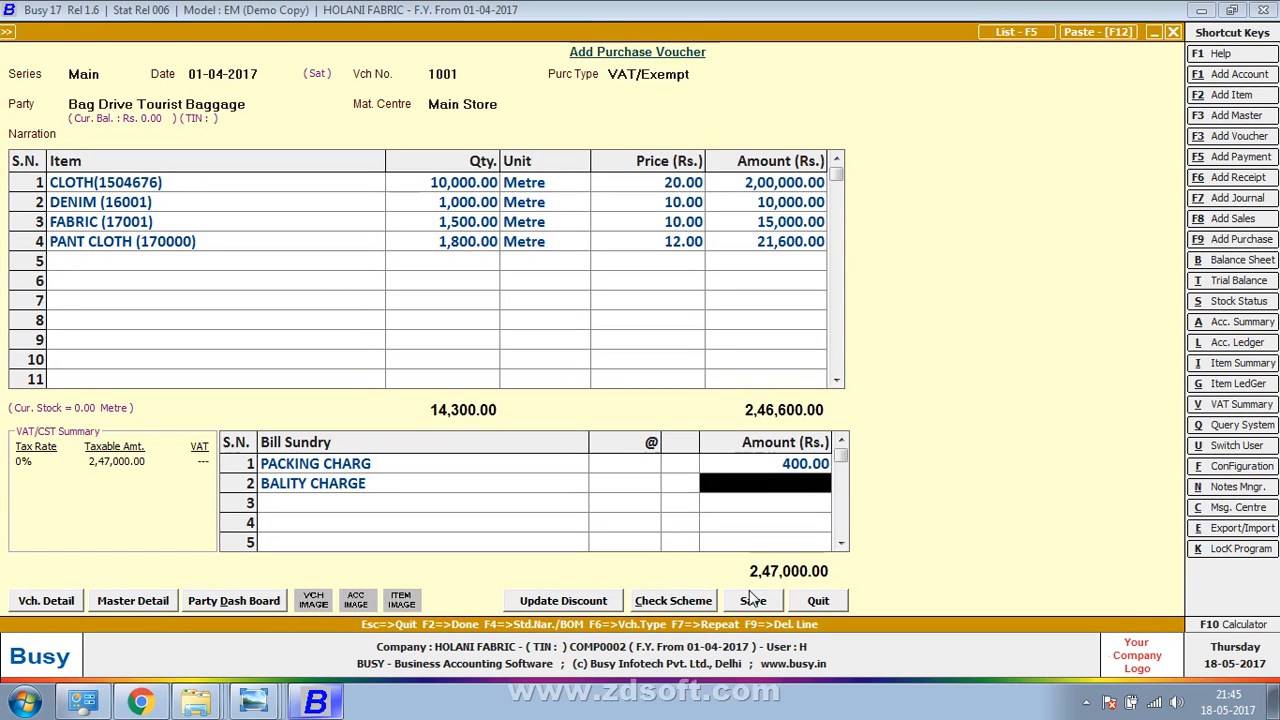
Enter 1,000 as the BALITY CHARGE amount, then view the bill's discount line
key(alt+Tab)
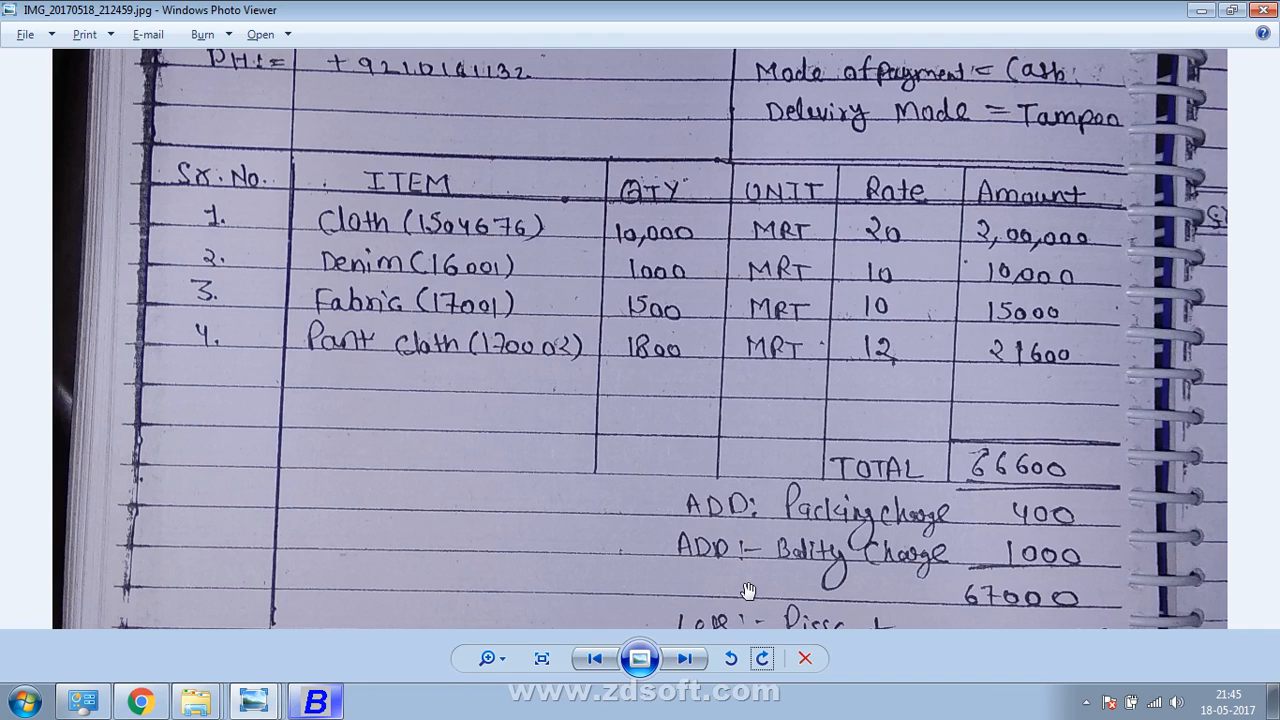
key(alt+Tab)
text(1000)
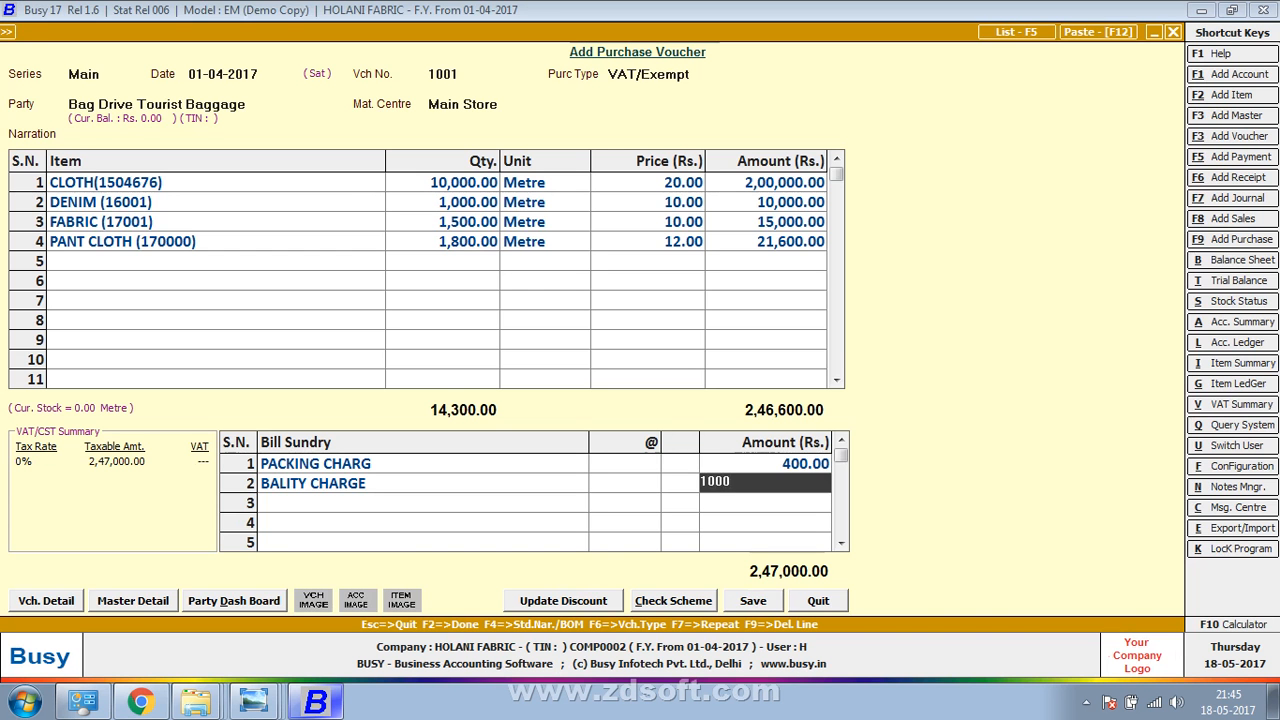
key(Return)
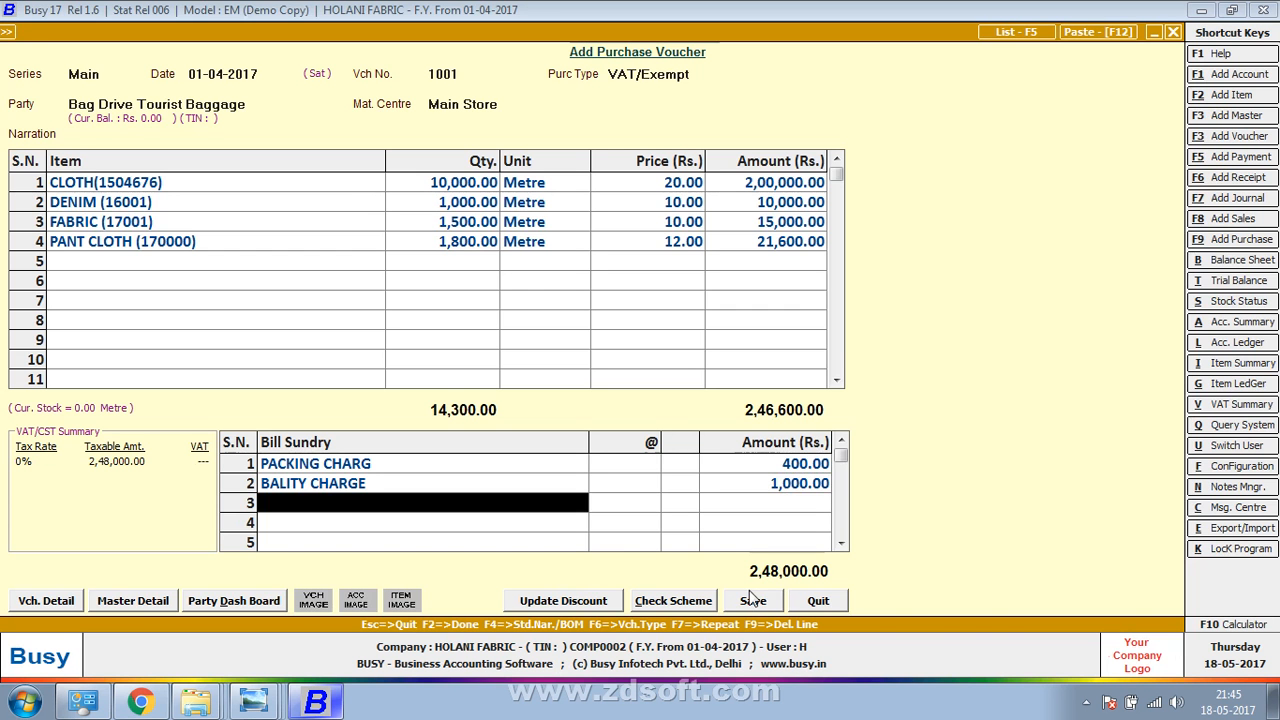
key(alt+Tab)
drag(753, 598, 780, 484)
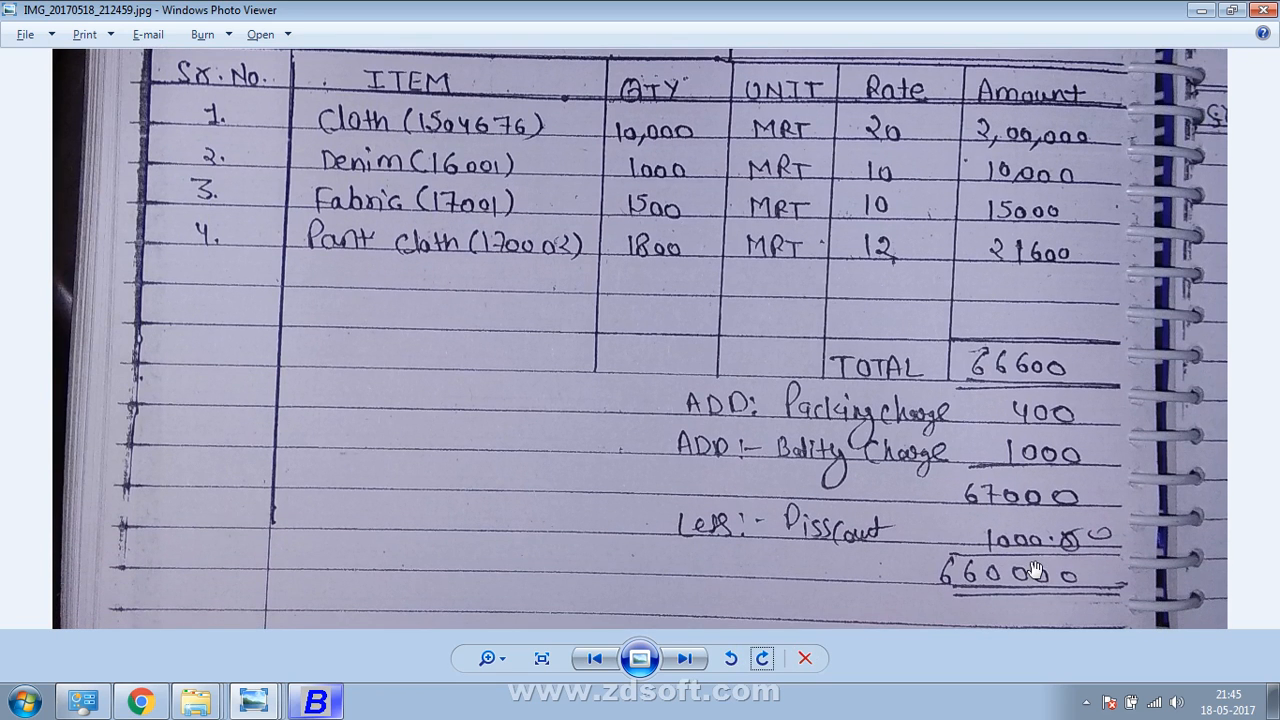
Add Discount as the third bill sundry with amount 1,000.60
key(alt+Tab)
text(i)
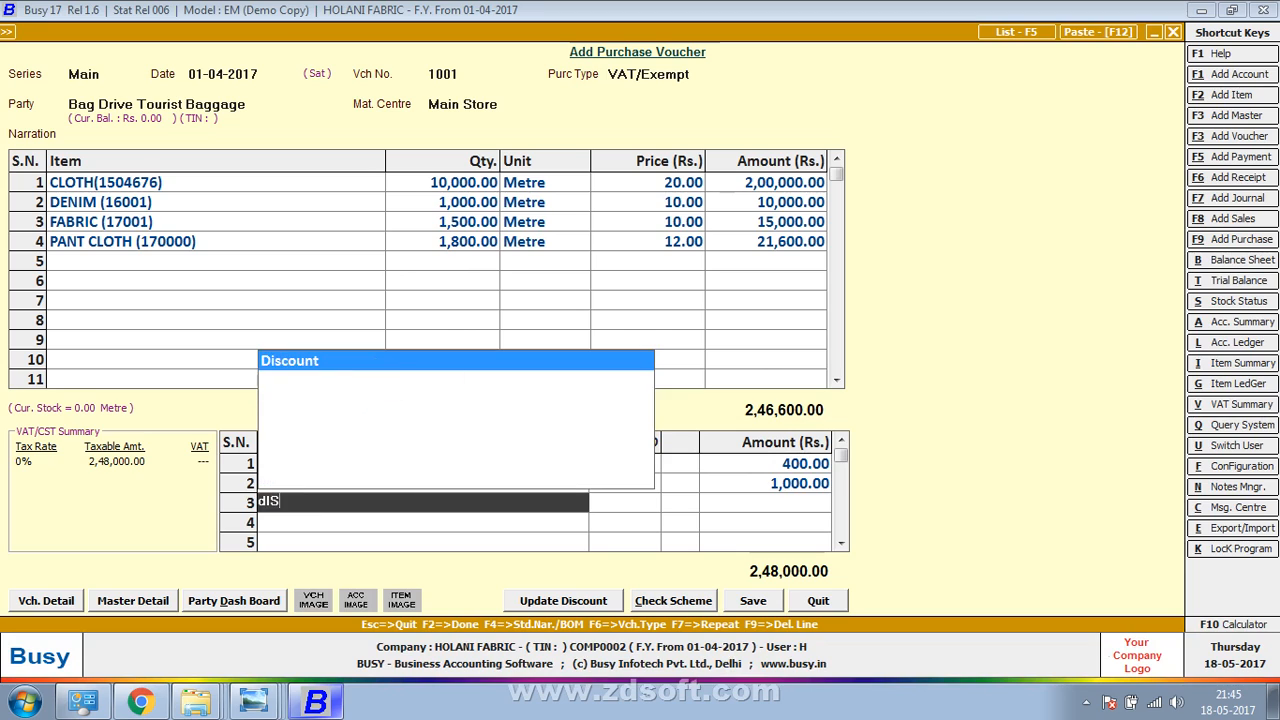
key(Return)
key(Return)
text(1,000.60)
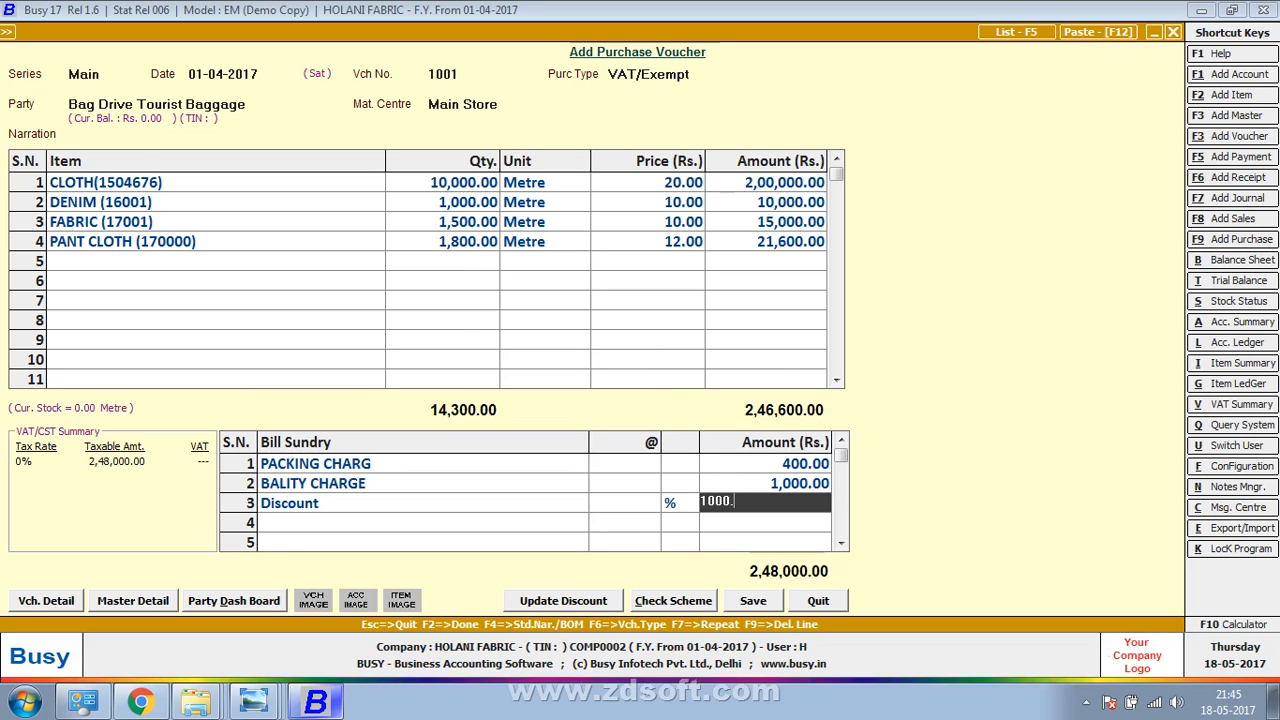
key(Return)
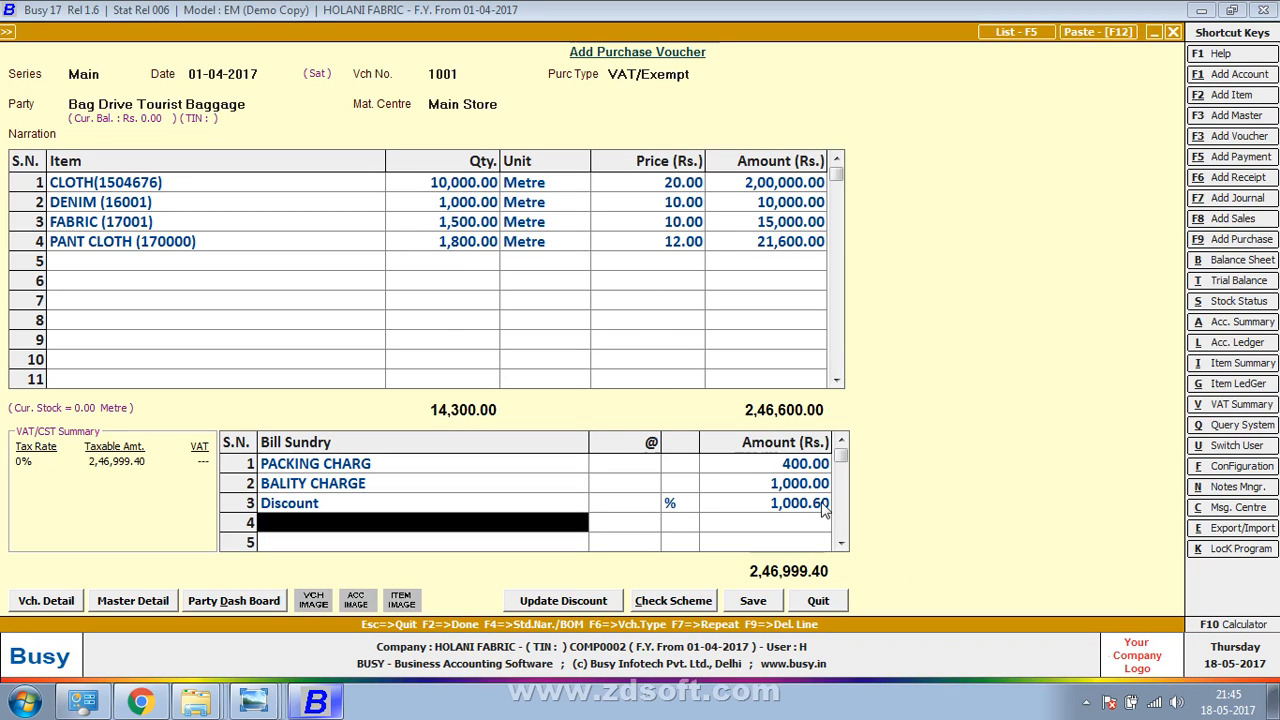
Add Rounded Off (+) as the fourth sundry, correcting its amount from 0.40 to 0.60
text(+)
key(Return)
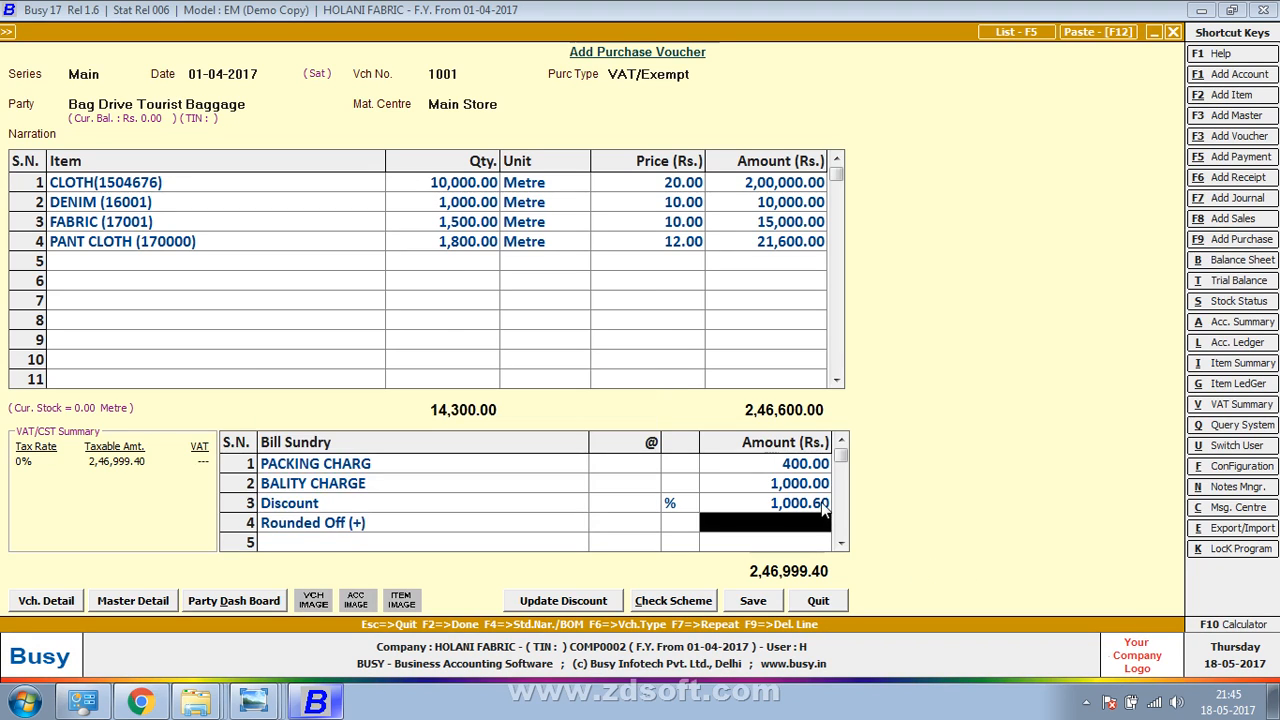
text(0.4)
key(Return)
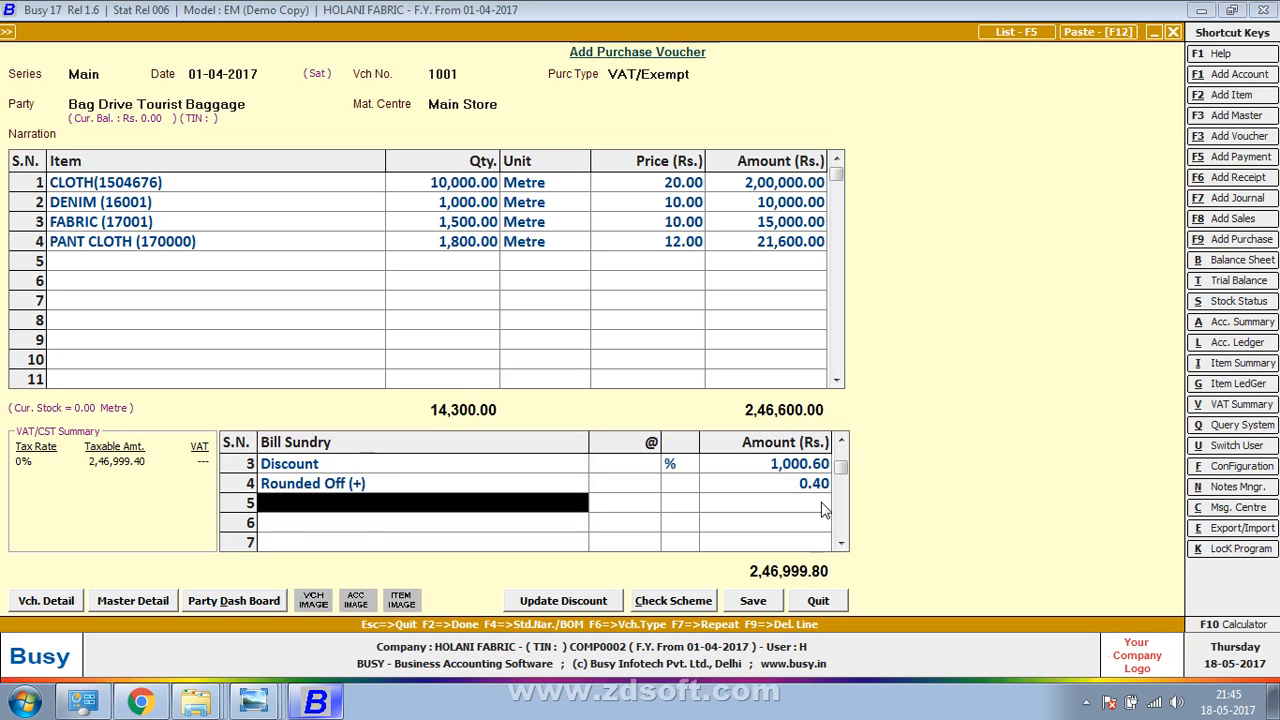
key(Up)
key(Return)
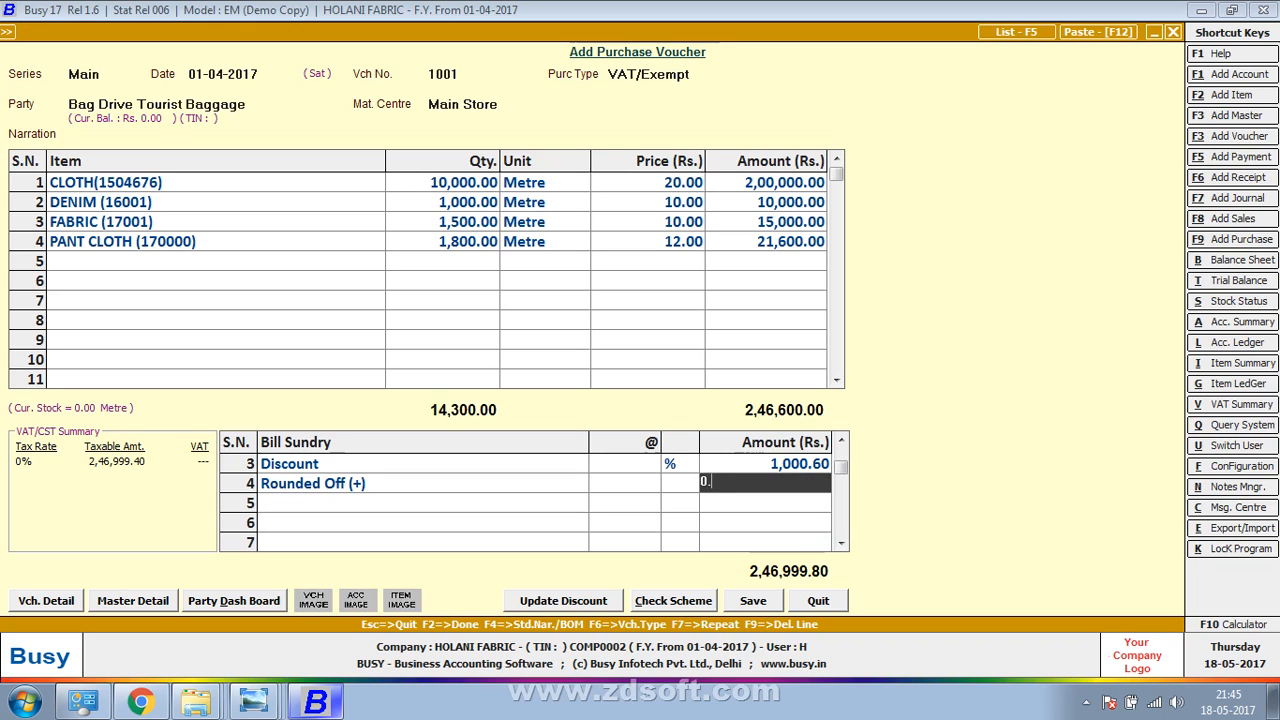
key(Return)
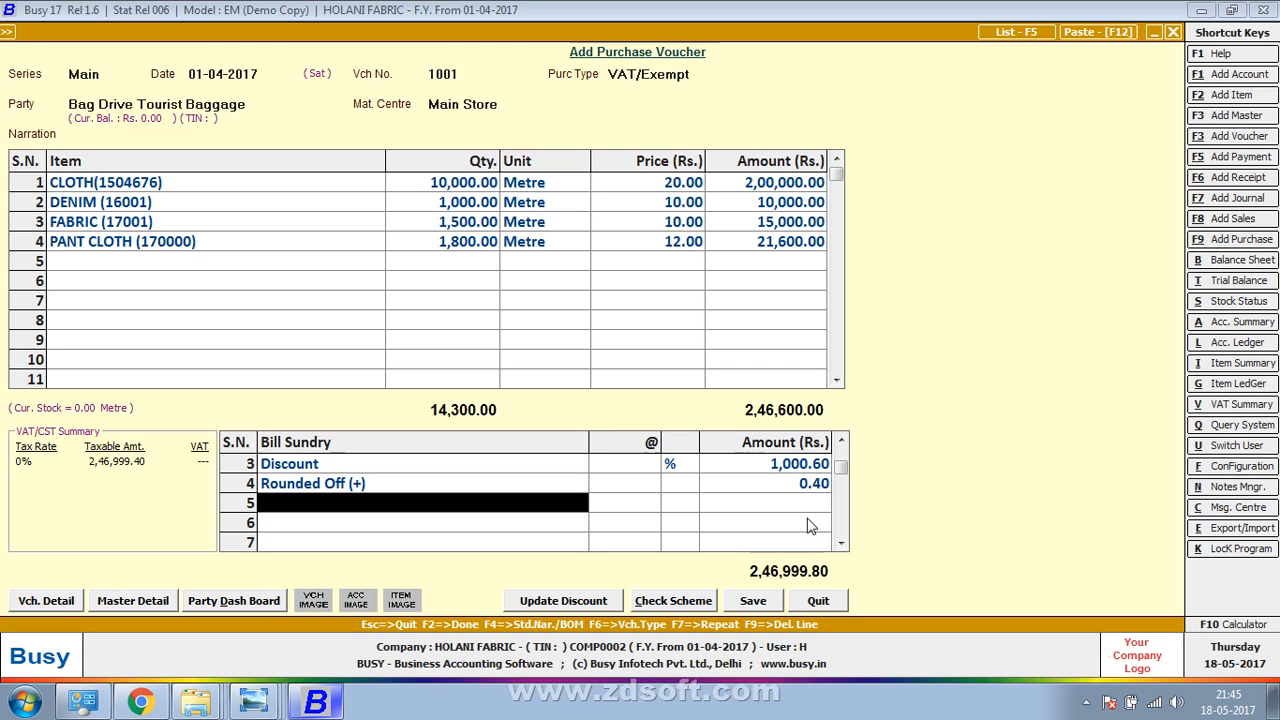
key(Up)
key(Up)
key(Up)
key(Up)
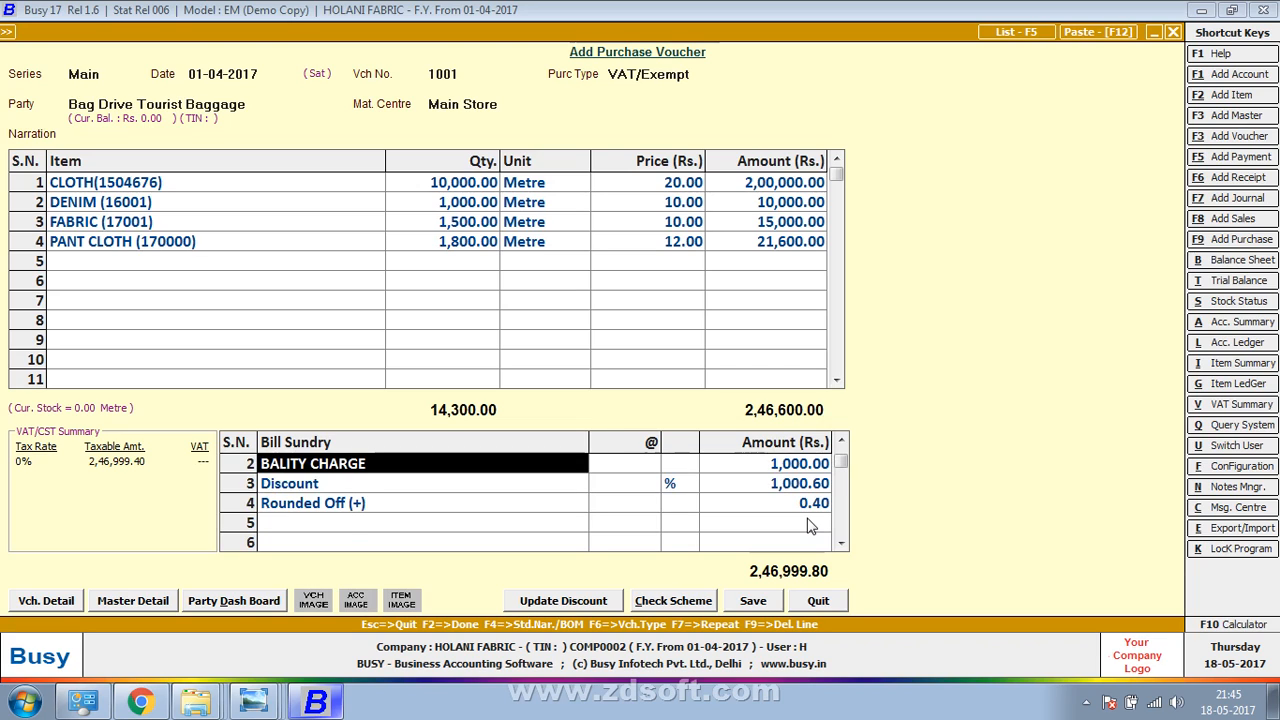
key(Down)
key(Down)
key(Down)
key(Down)
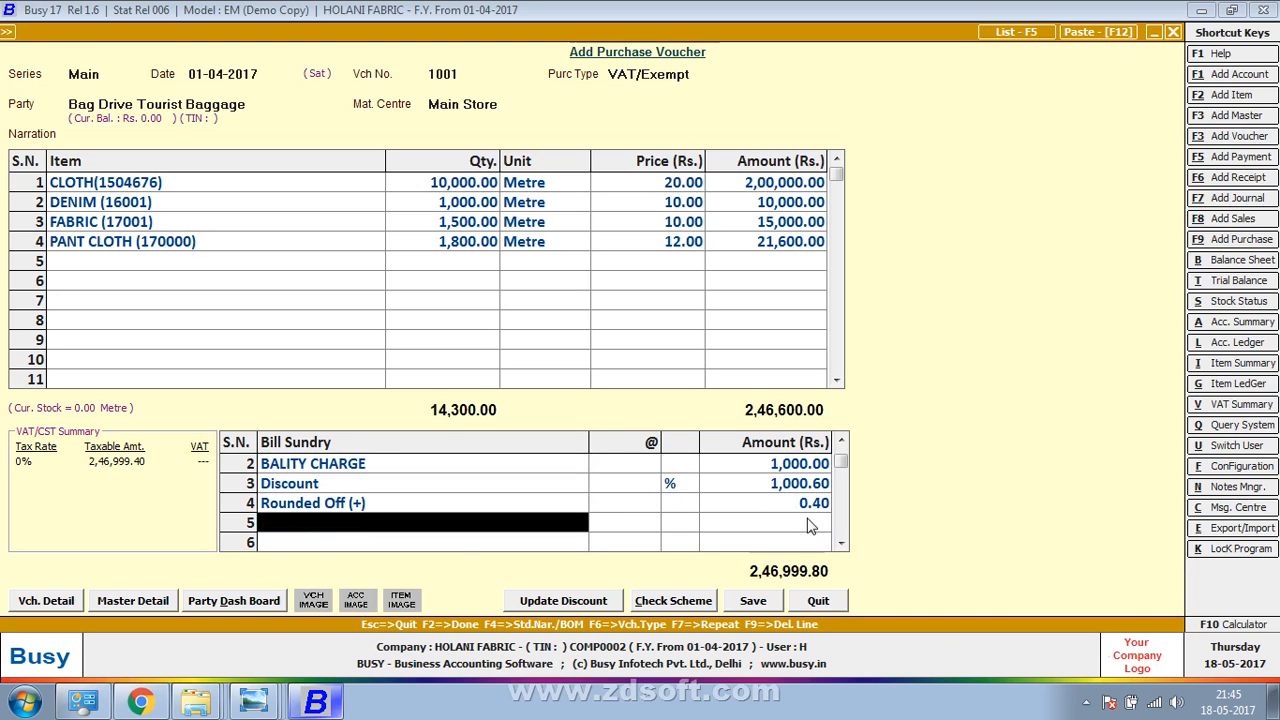
key(Up)
key(Return)
key(Return)
key(Up)
text(0.)
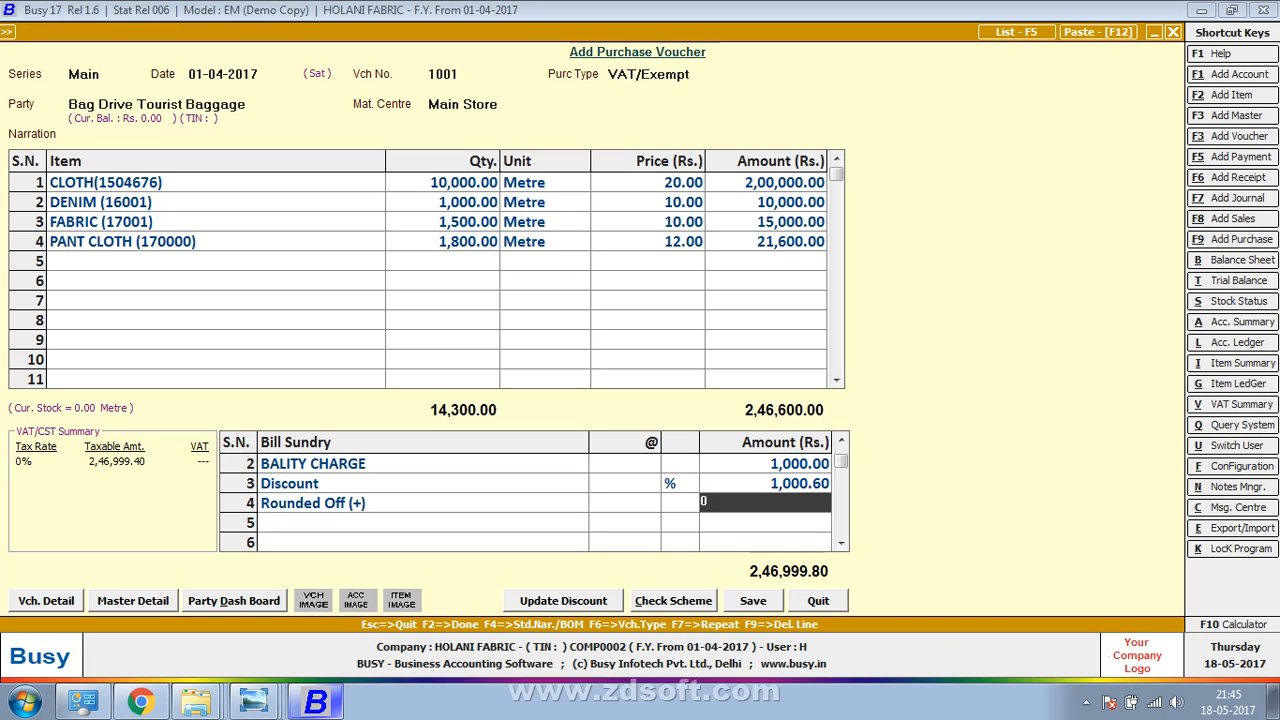
text(60)
key(Return)
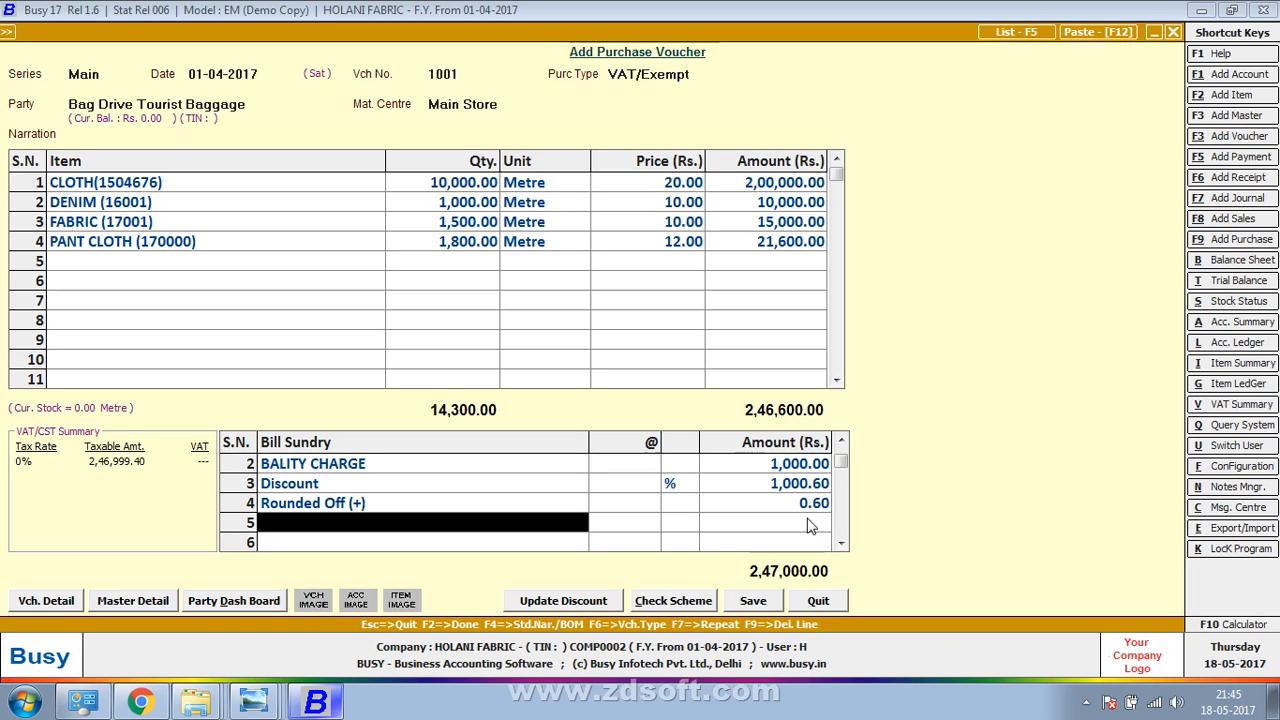
key(Up)
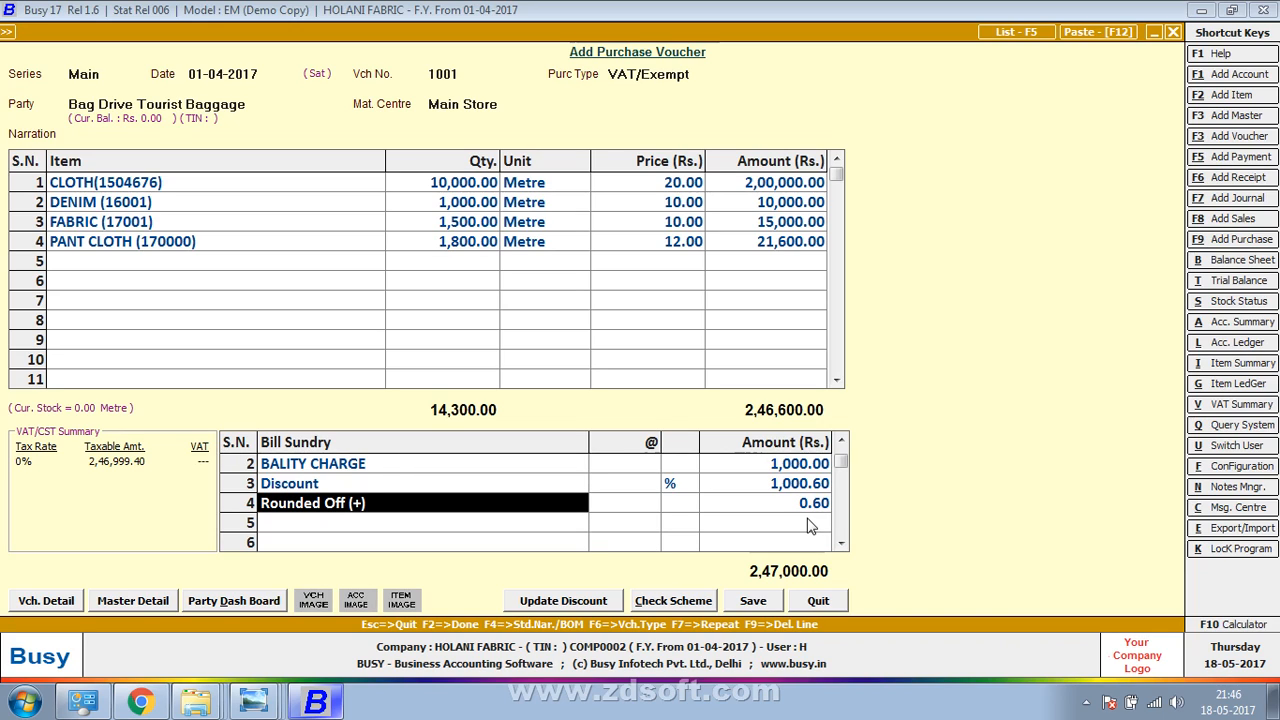
Save the voucher with Purchase Bill No. 1001 in the VAT Reporting Details
click(770, 602)
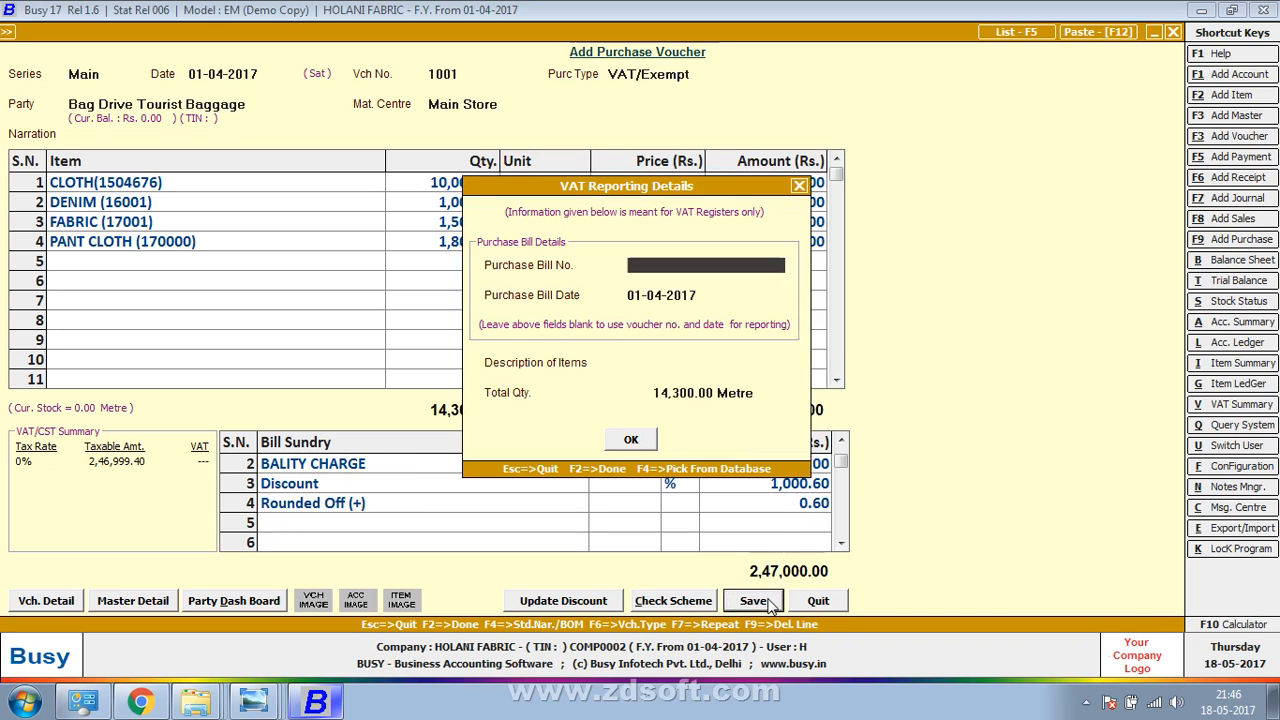
text(1001)
key(Return)
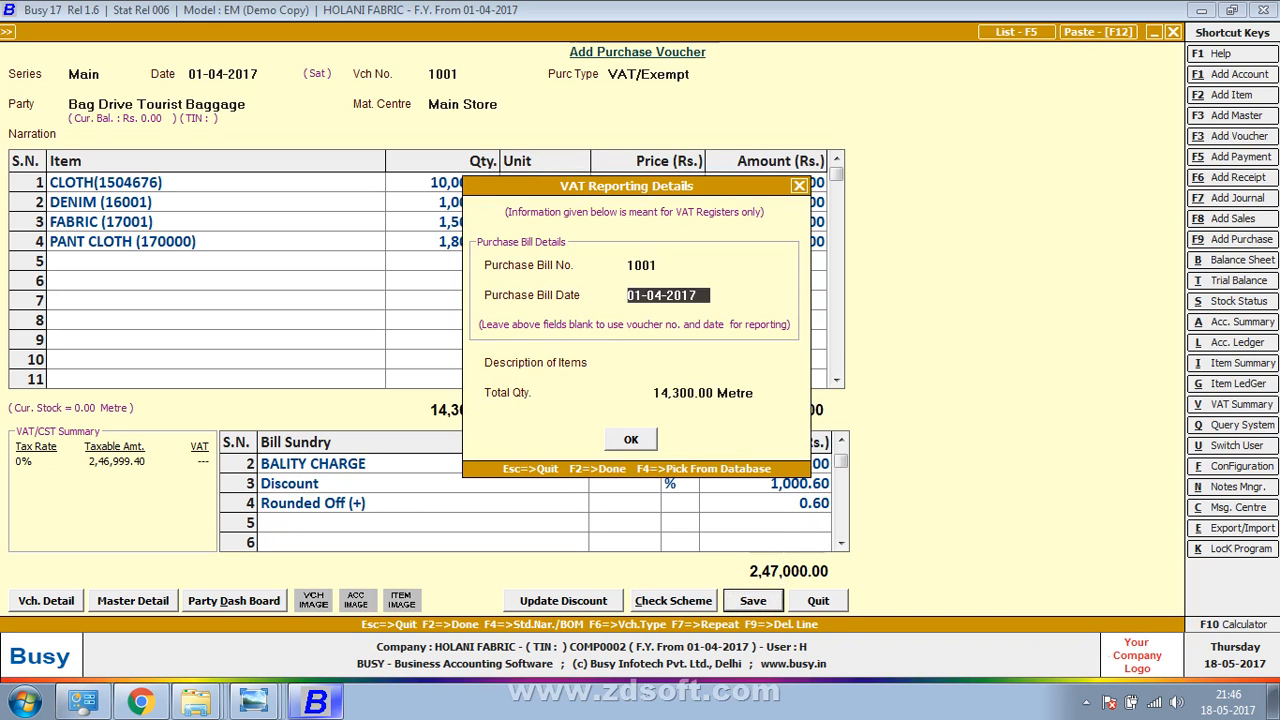
key(Return)
key(Return)
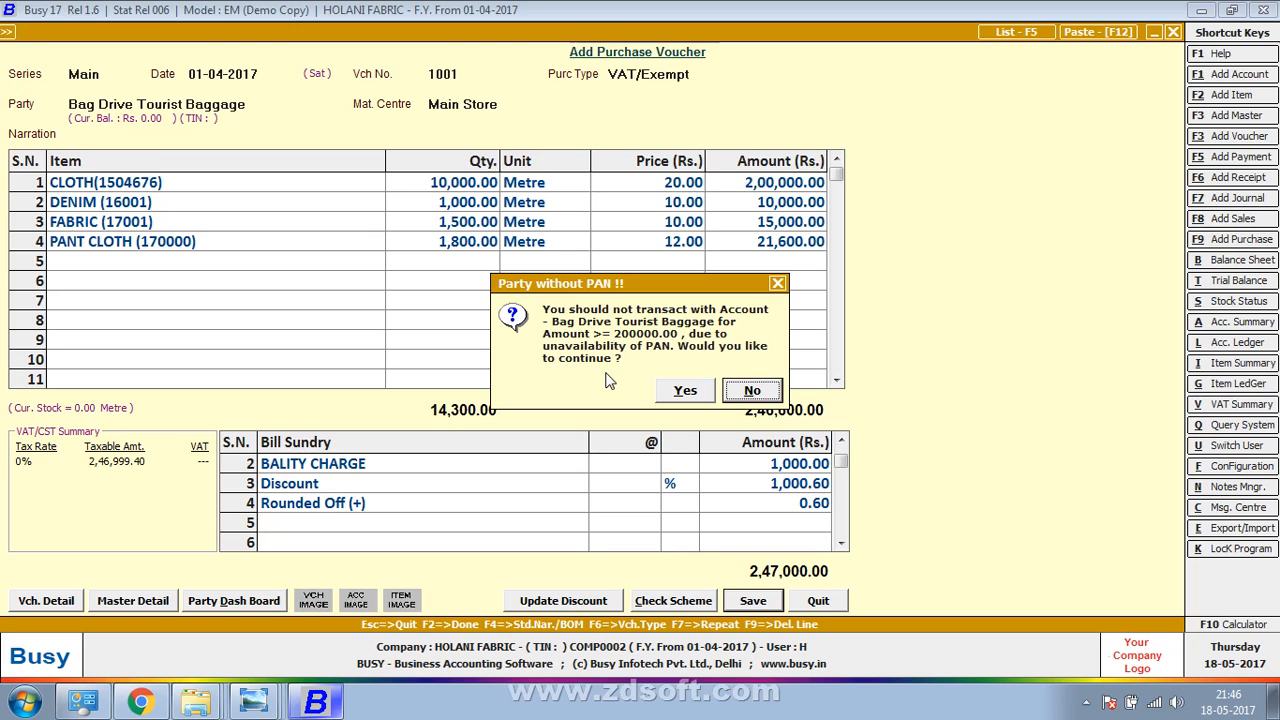
Save purchase voucher 1001 despite the 'Party without PAN' warning
click(700, 398)
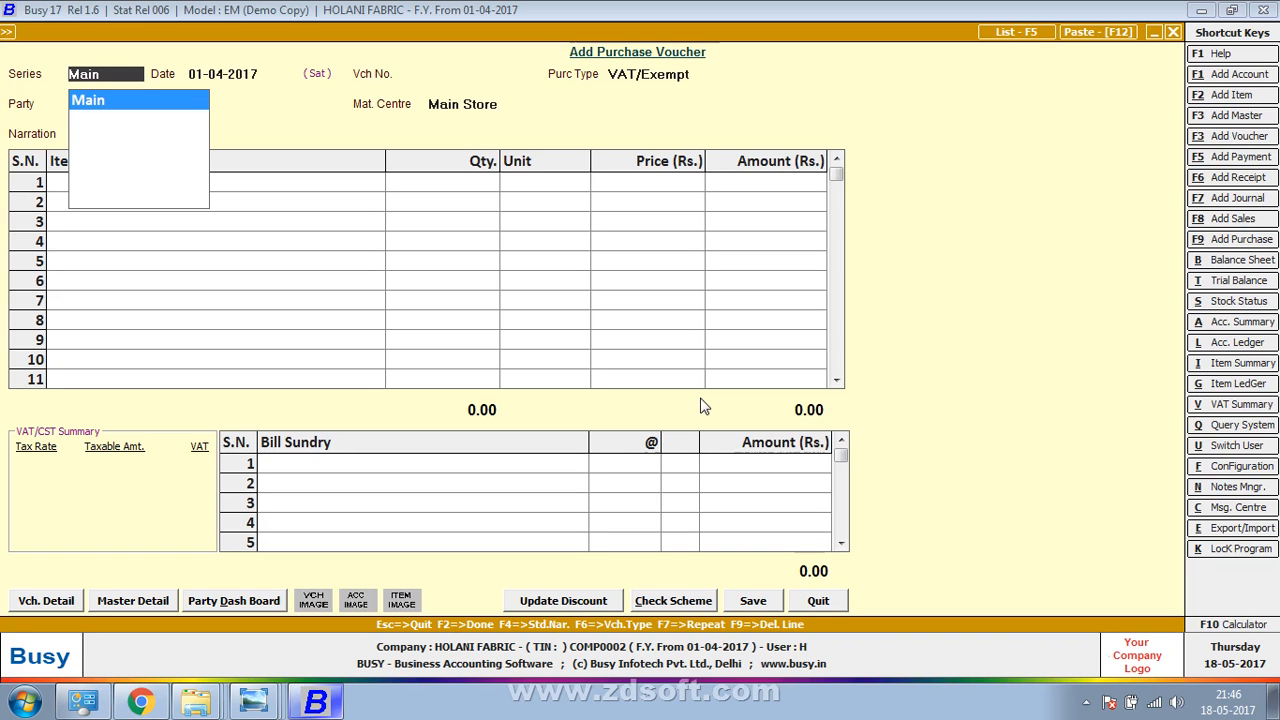
Bring up the next bill photo in Photo Viewer and rotate it upright
key(alt+Tab)
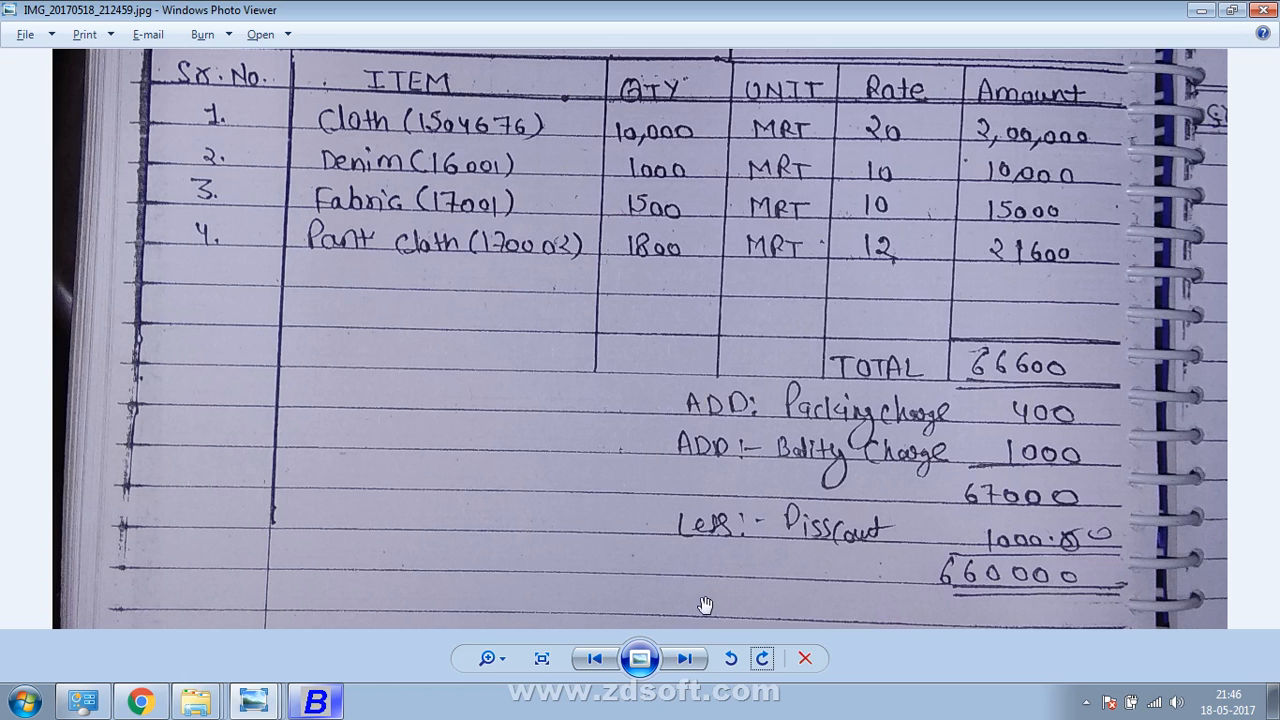
click(684, 658)
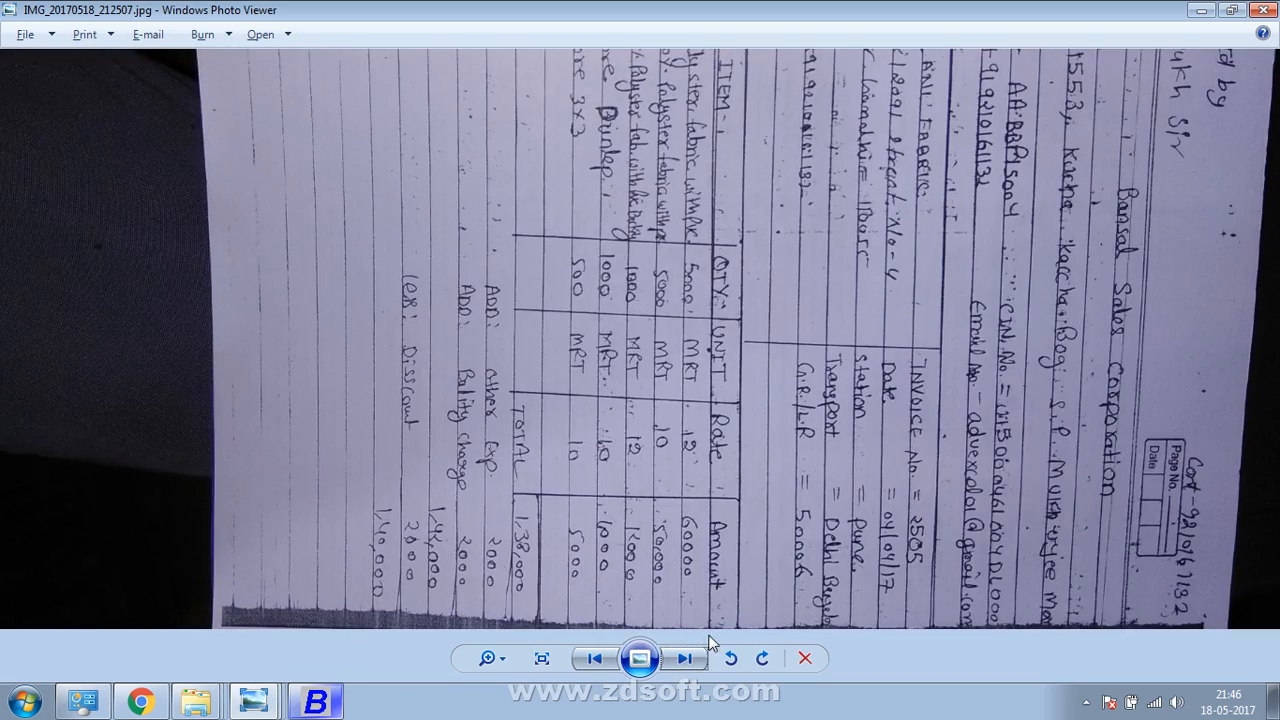
click(764, 662)
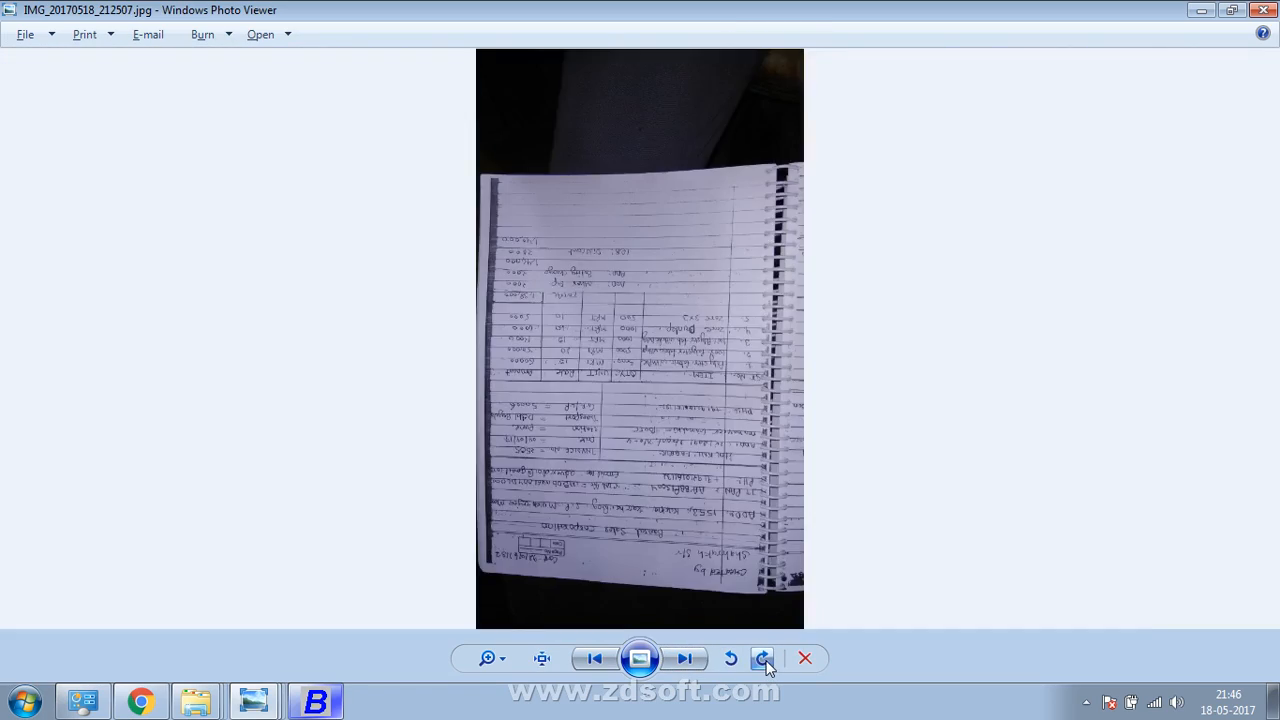
click(764, 662)
click(764, 662)
Zoom the bill to its Bansal Sales Corporation header, then accept series Main
scroll(743, 628, up, 3)
scroll(751, 451, up, 2)
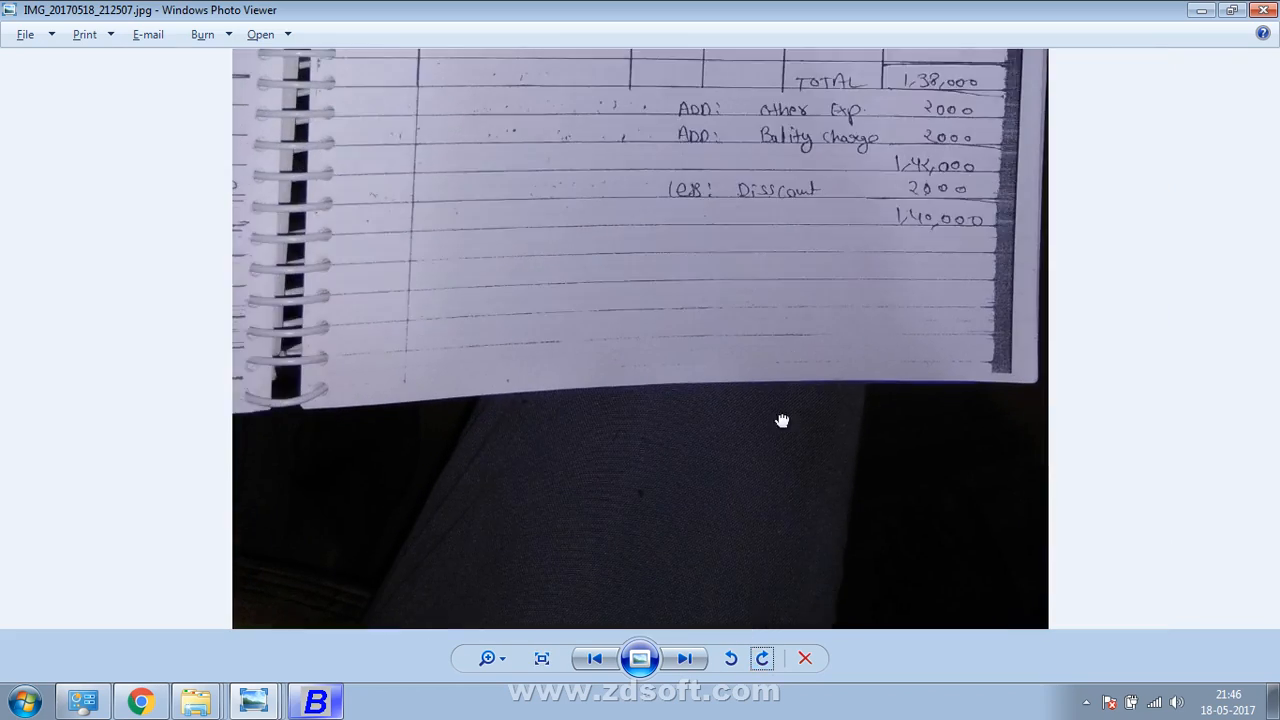
scroll(751, 543, up, 2)
drag(753, 424, 750, 632)
drag(750, 228, 746, 583)
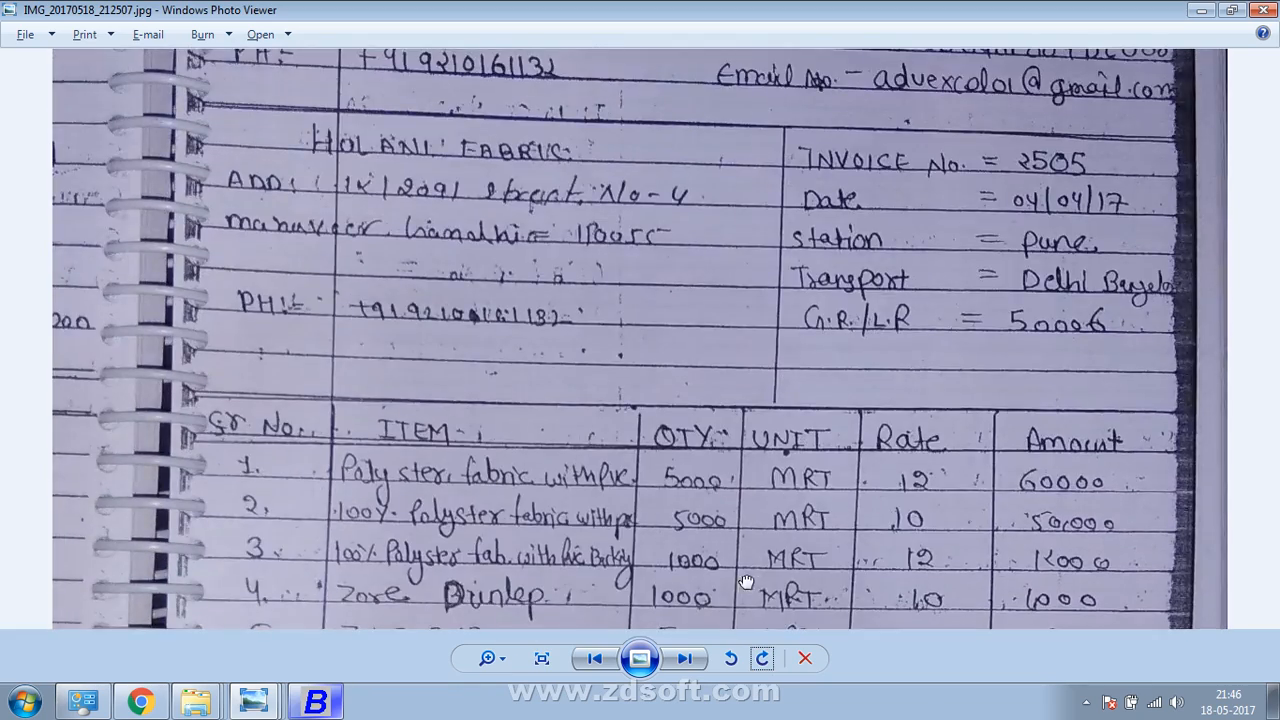
drag(753, 262, 754, 495)
drag(734, 318, 738, 366)
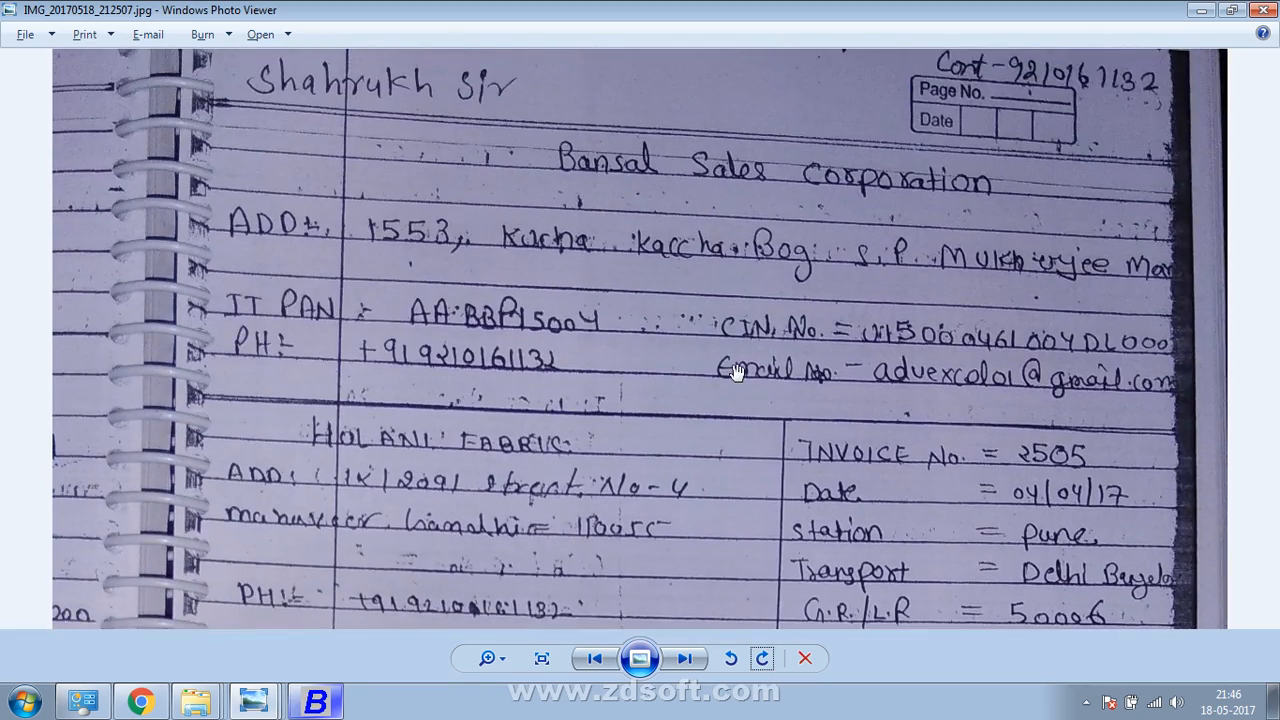
key(alt+Tab)
key(Return)
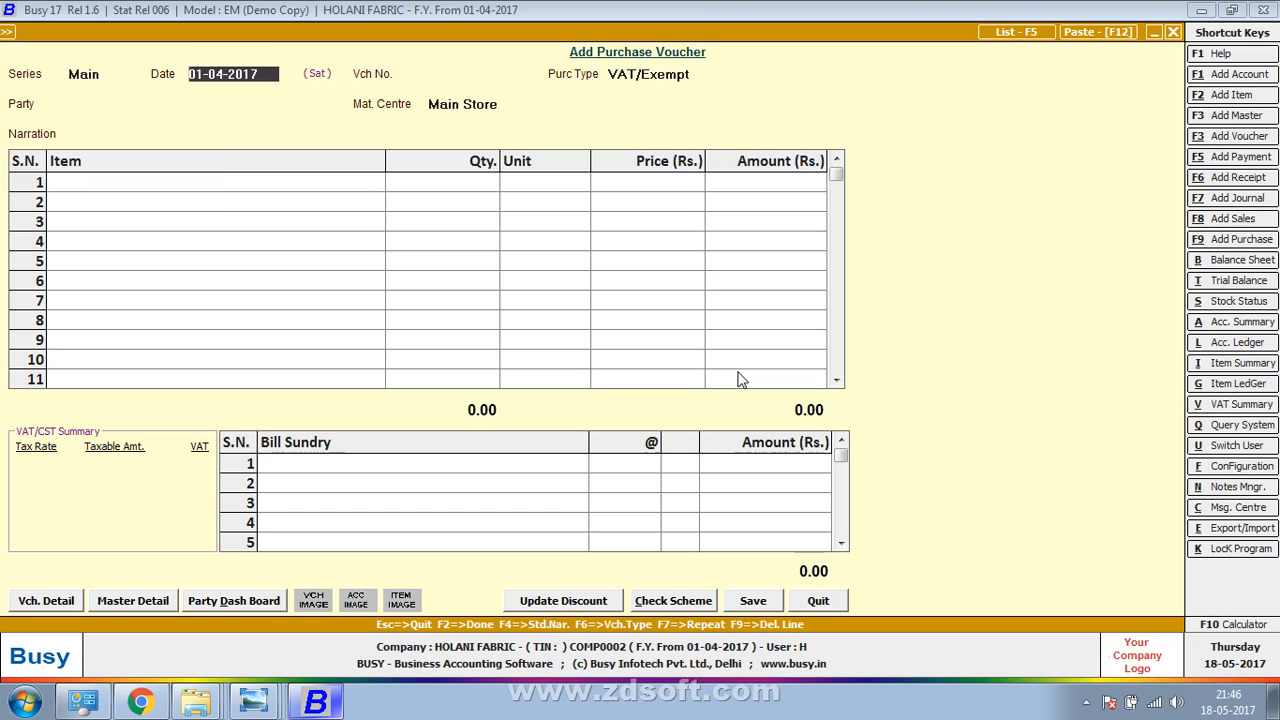
Set the voucher date to 04-04-2017 as read from the bill
key(alt+Tab)
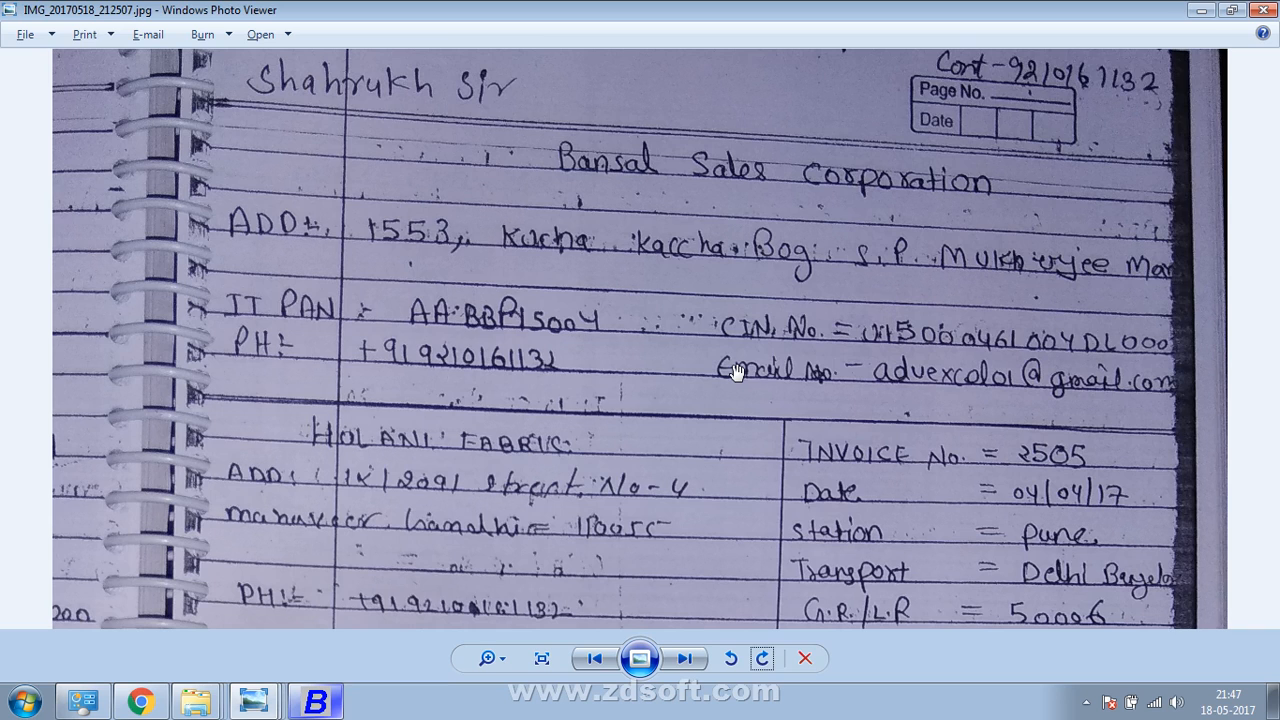
key(alt+Tab)
text(4)
key(Return)
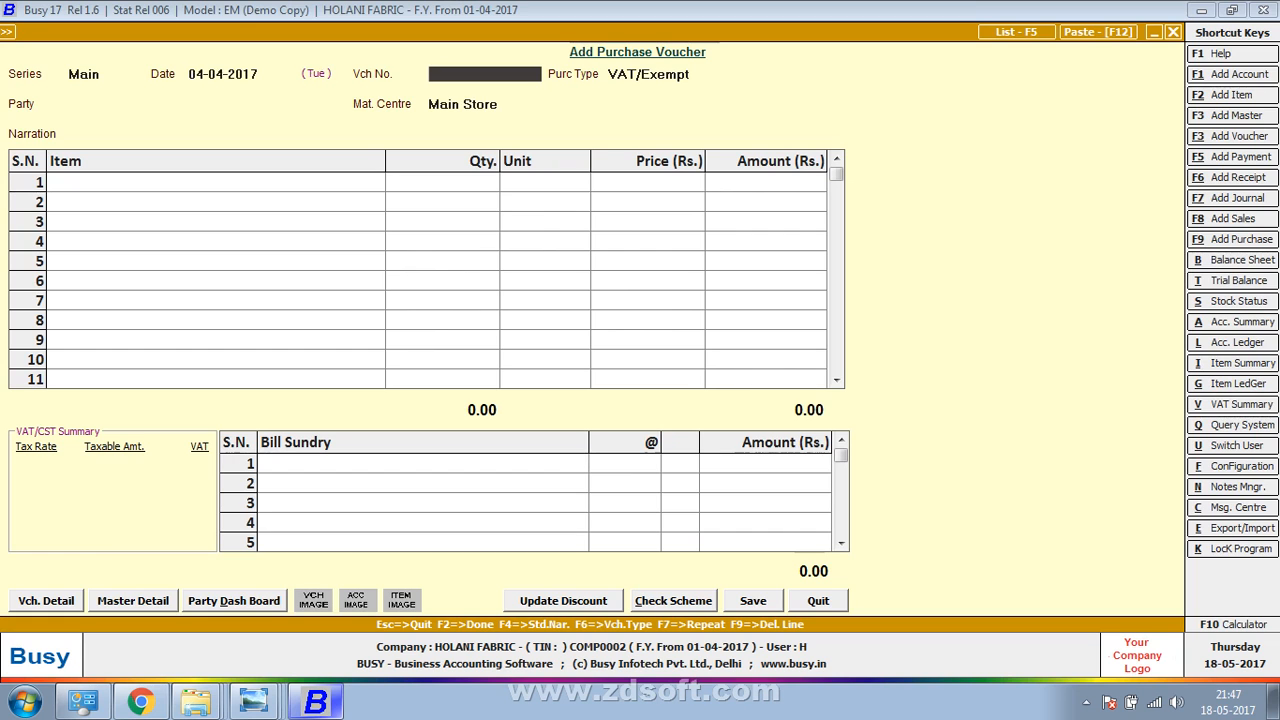
key(alt+Tab)
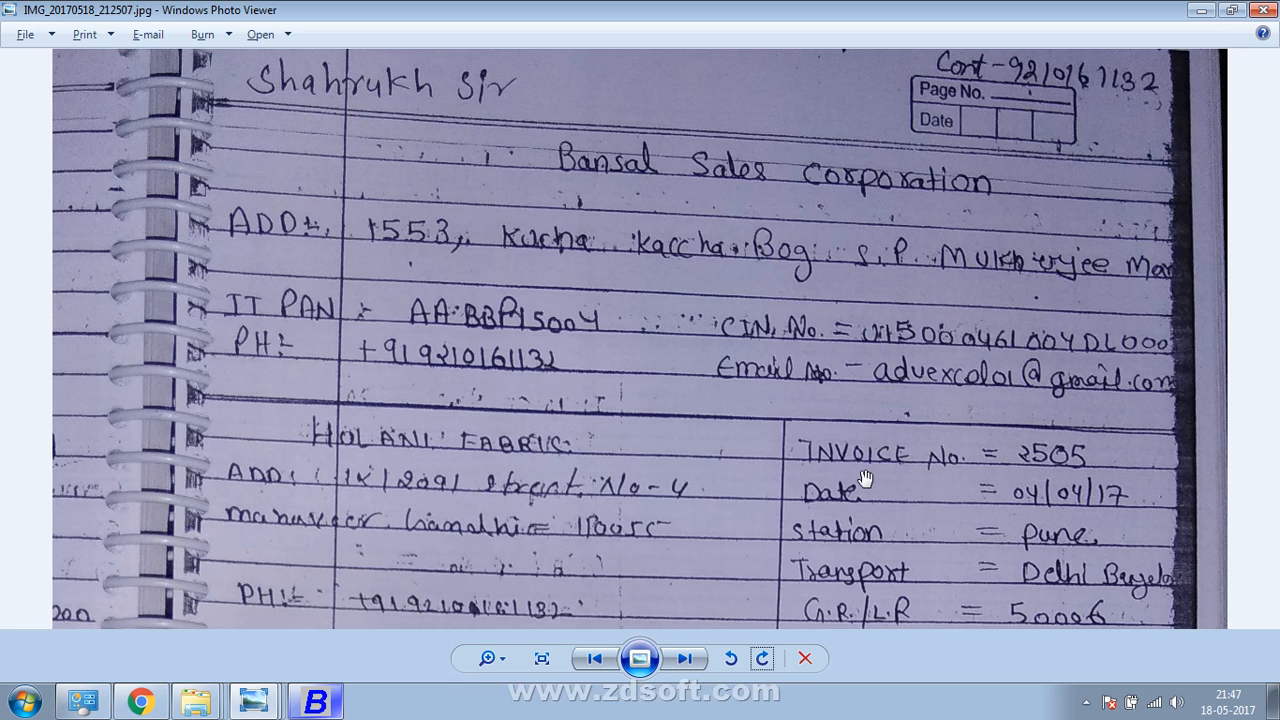
Enter voucher number 2505 from the bill
key(alt+Tab)
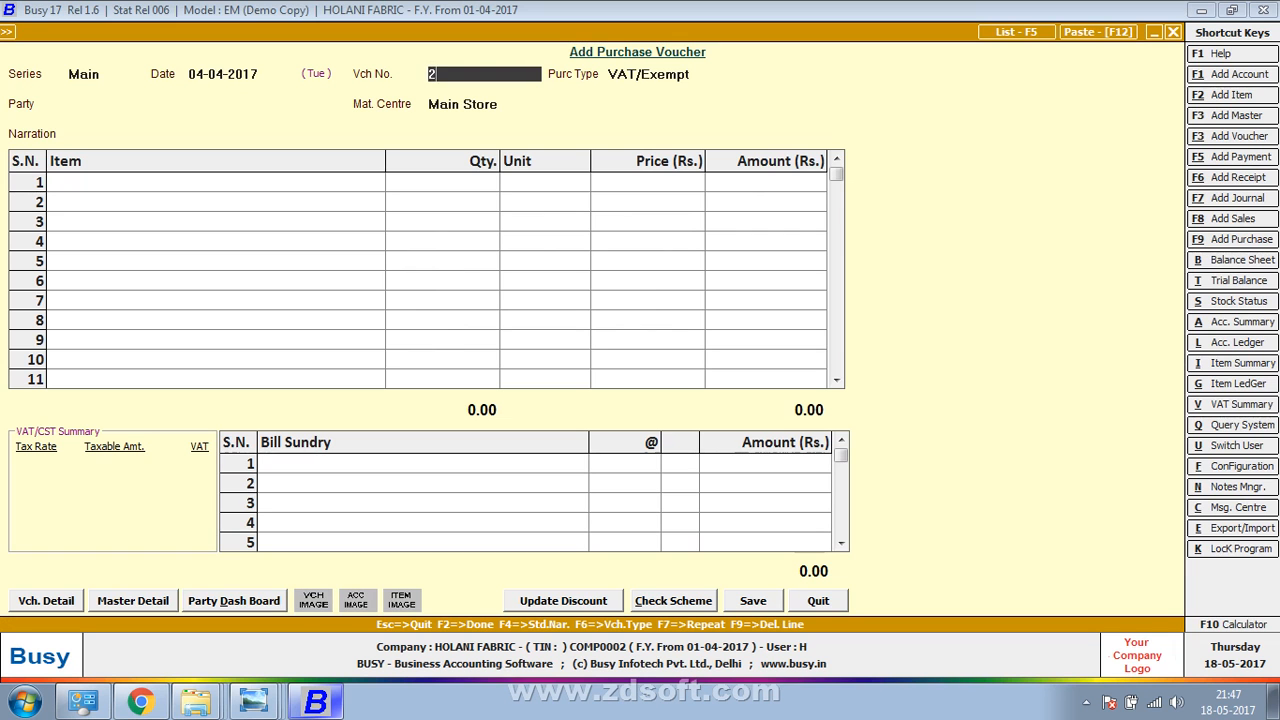
text(2505)
key(Return)
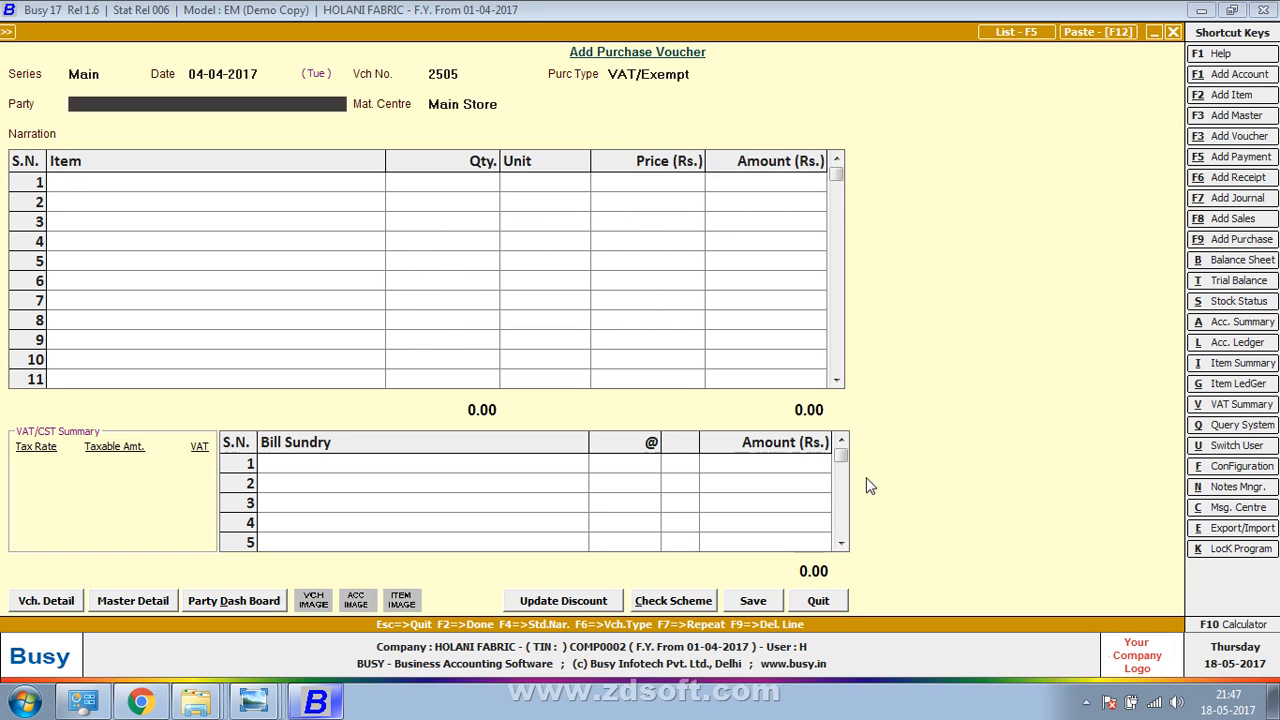
key(F3)
Create party account BANSAL SALES CORPORTION under Sundry Creditors and save it
text(BANSAL)
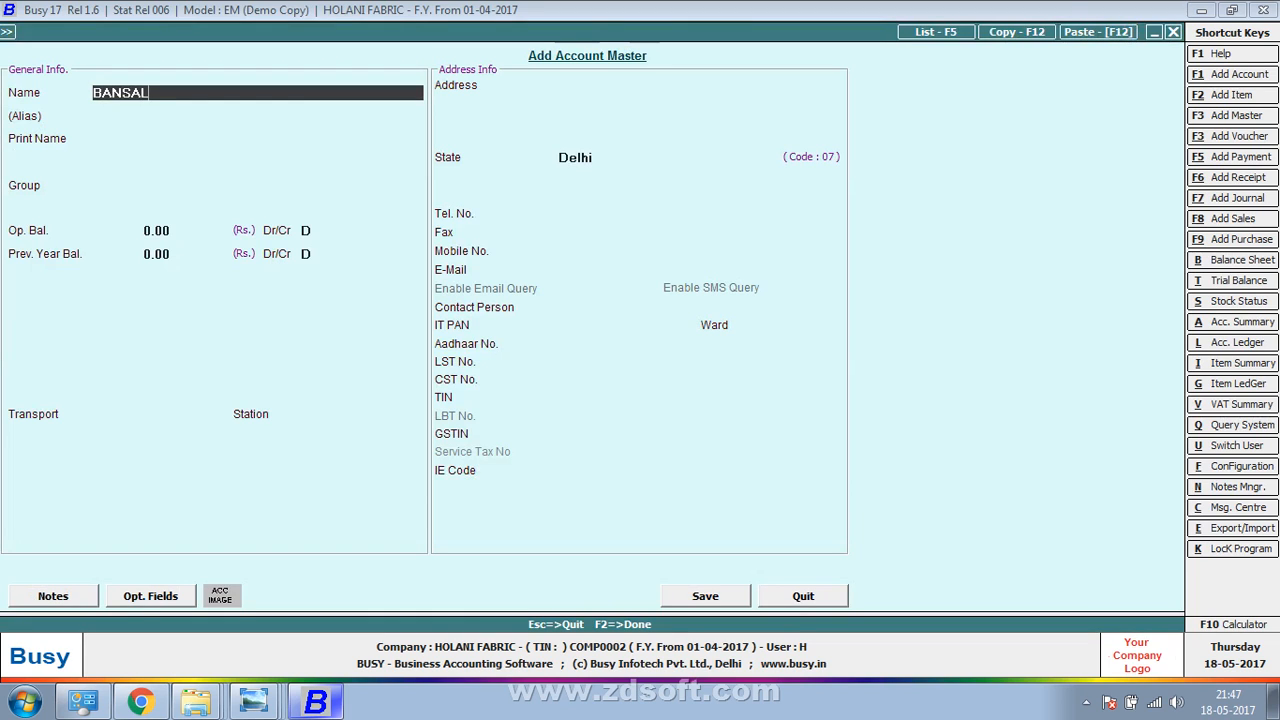
text( SALES CORPORTAION)
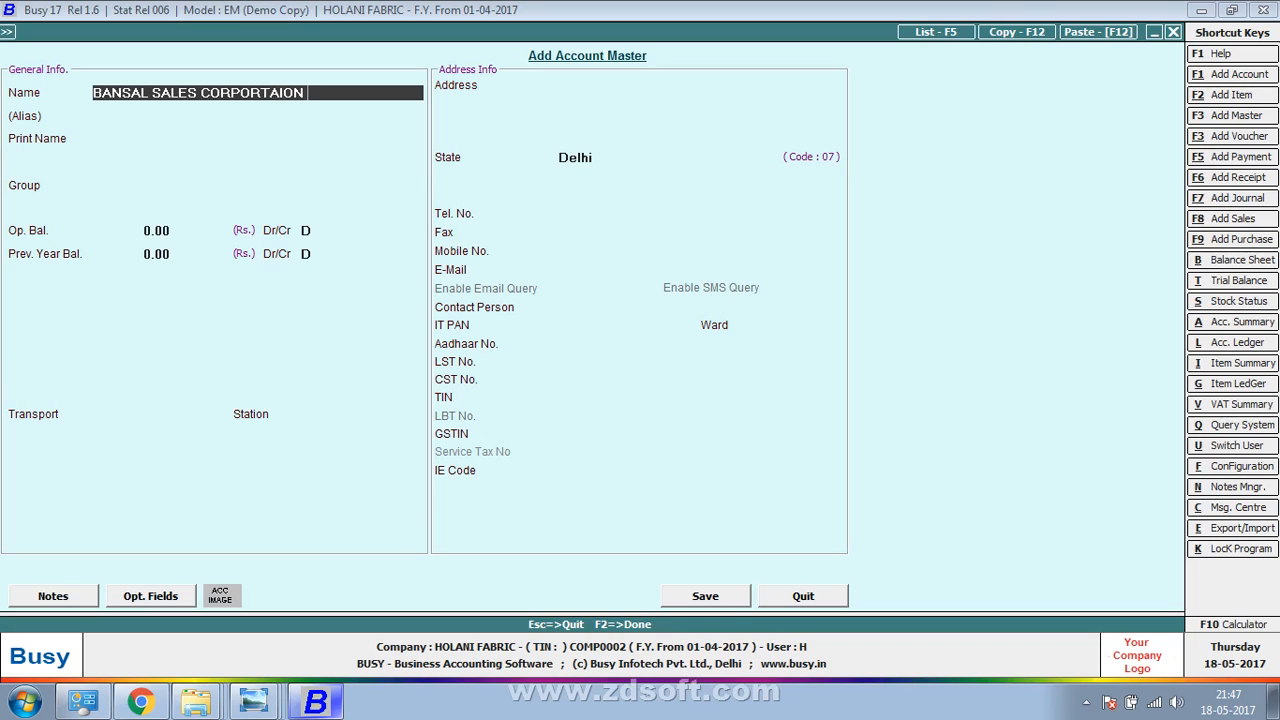
key(BackSpace)
key(BackSpace)
key(BackSpace)
key(BackSpace)
text(ION)
key(Return)
key(Return)
key(Return)
text(sun)
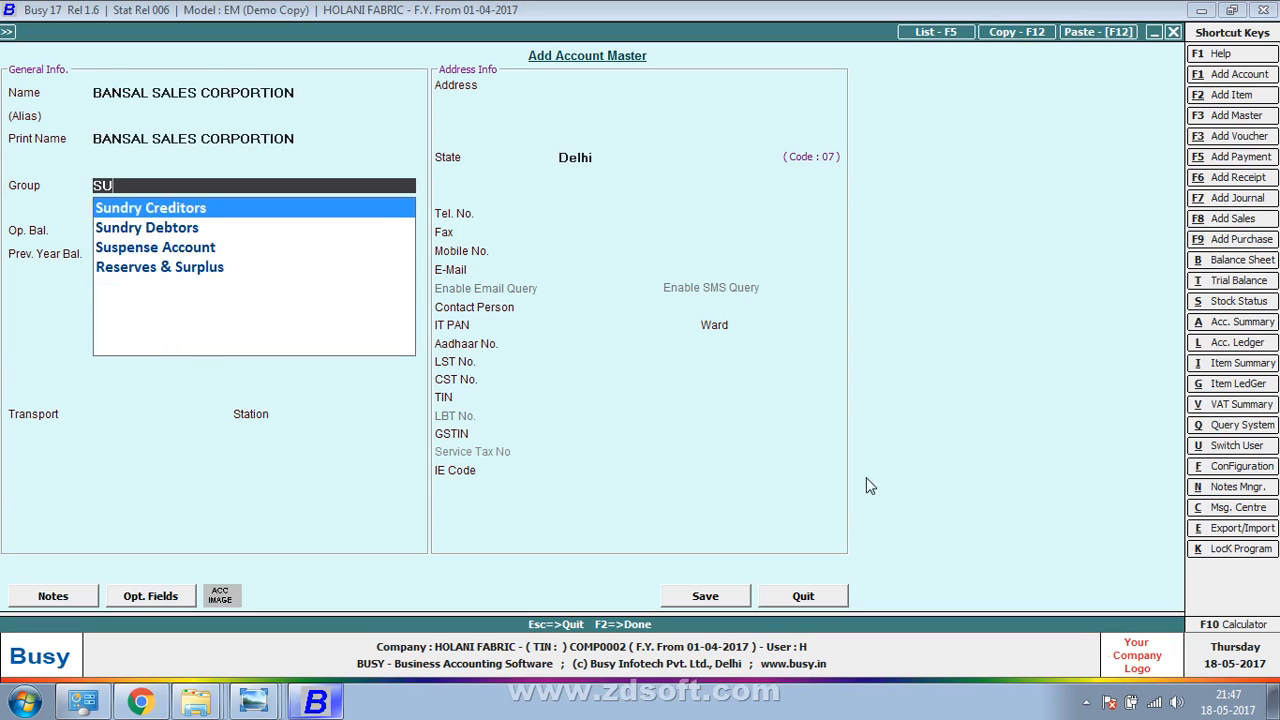
key(Return)
key(Return)
key(Return)
key(Return)
key(Return)
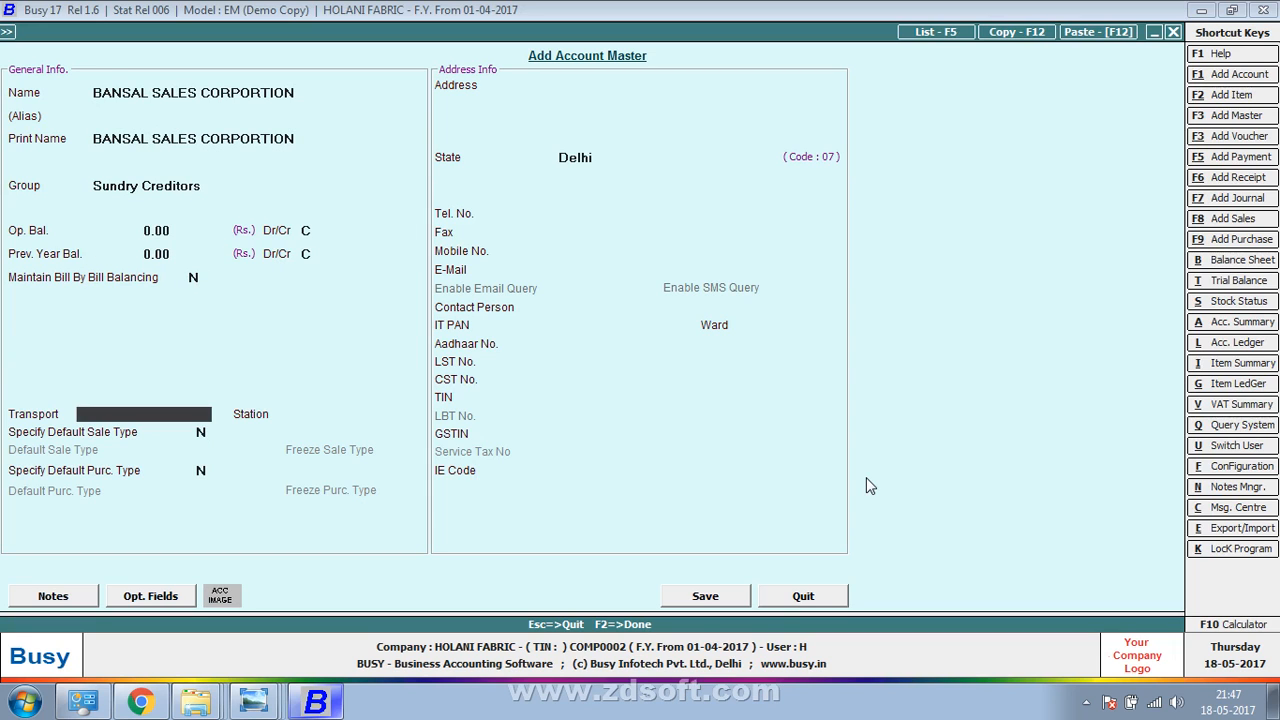
key(F2)
key(Return)
key(Return)
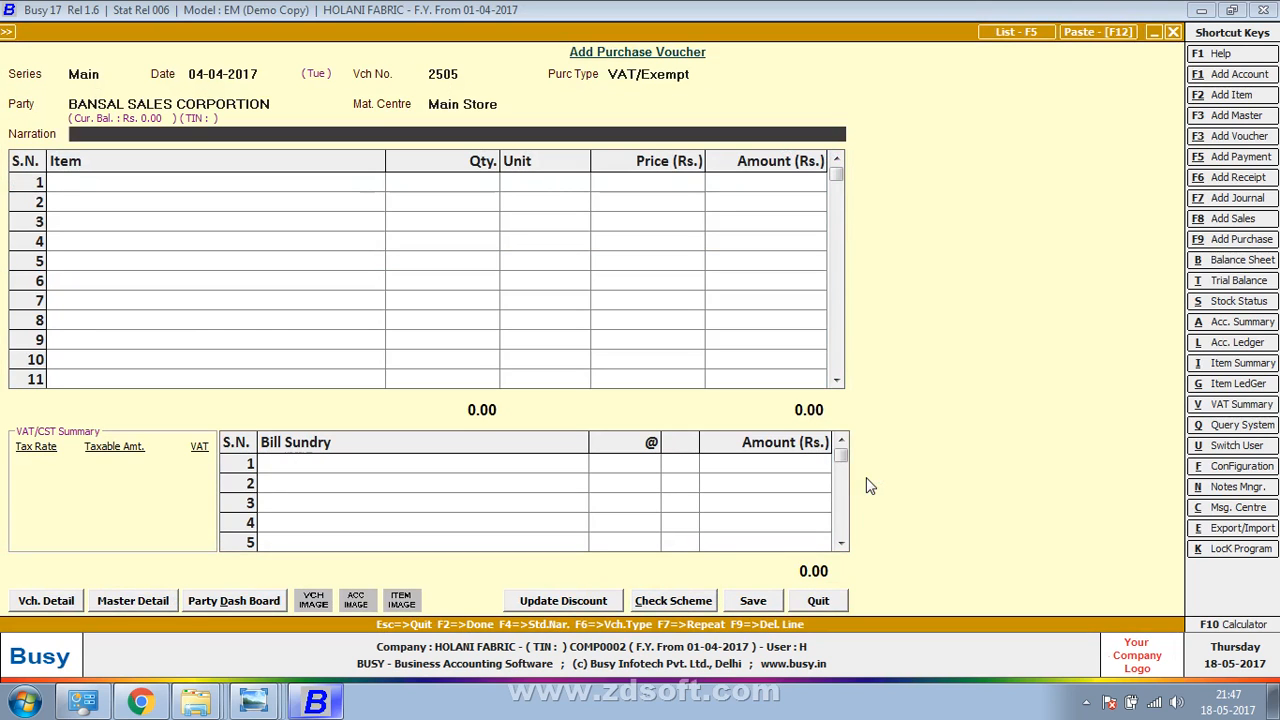
key(Return)
Enter the transport route DELHI TO BANGLORE from the bill
key(alt+Tab)
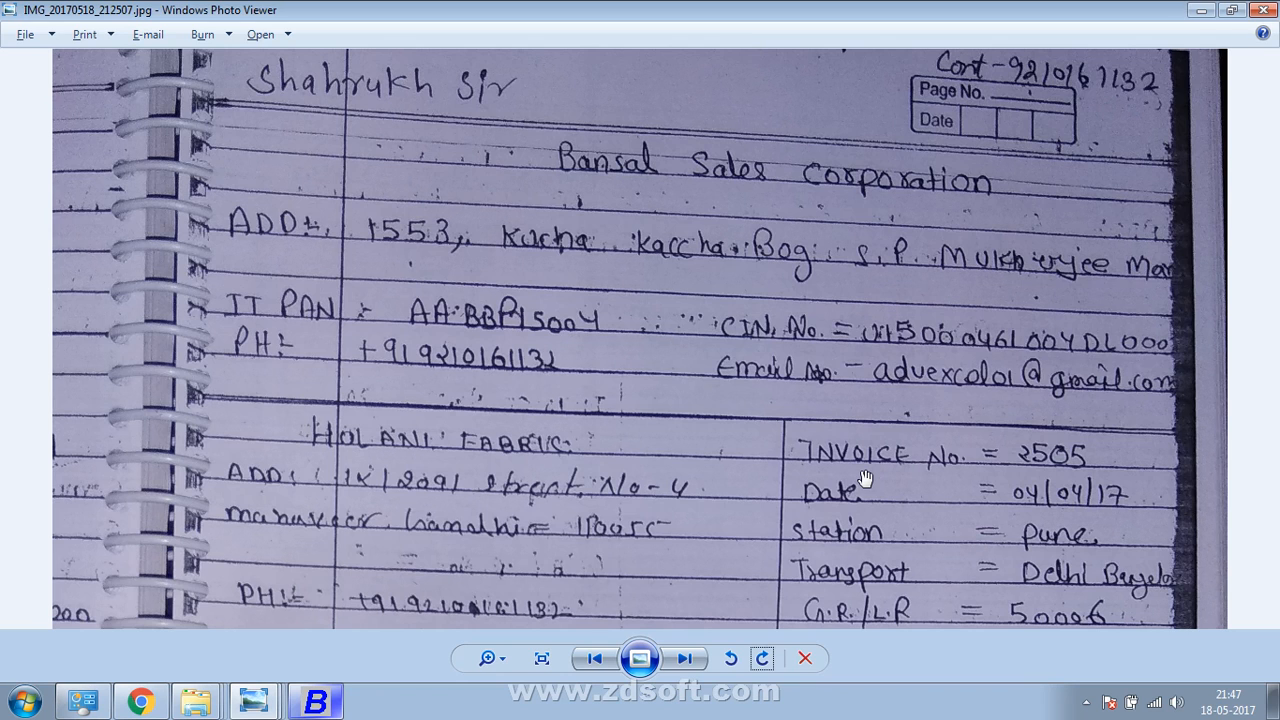
drag(865, 479, 877, 318)
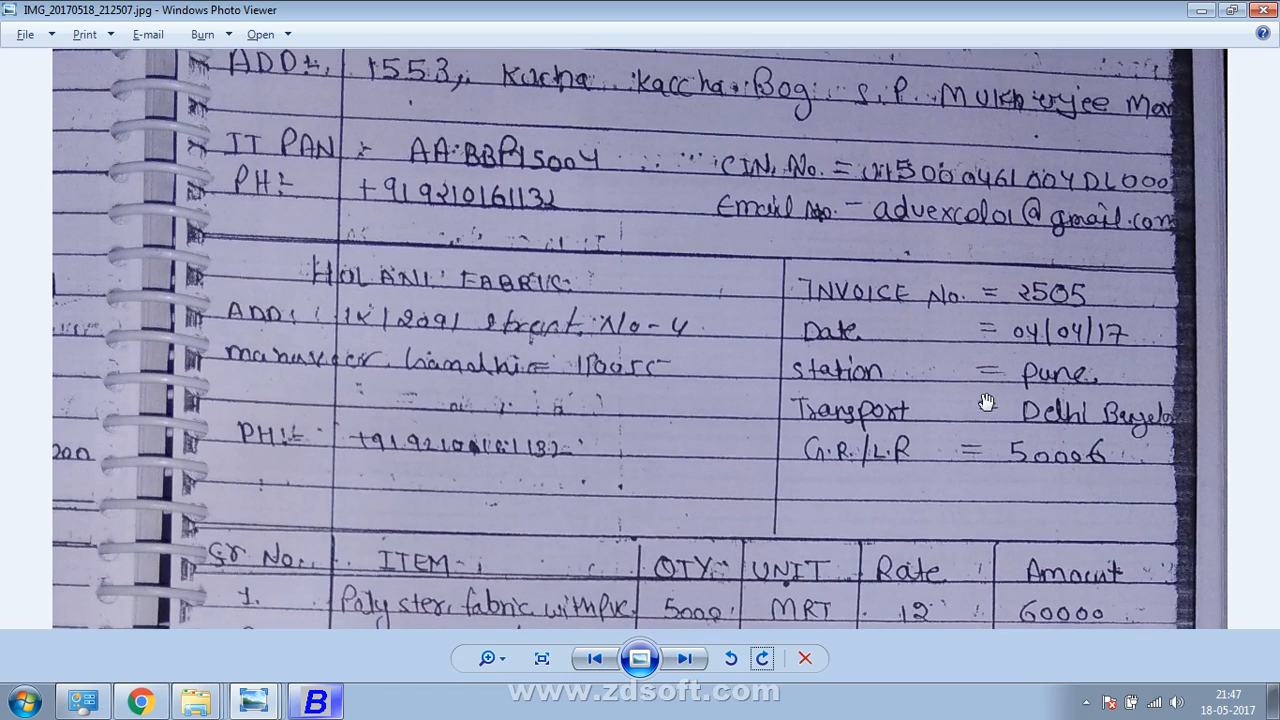
key(alt+Tab)
text(DELHI)
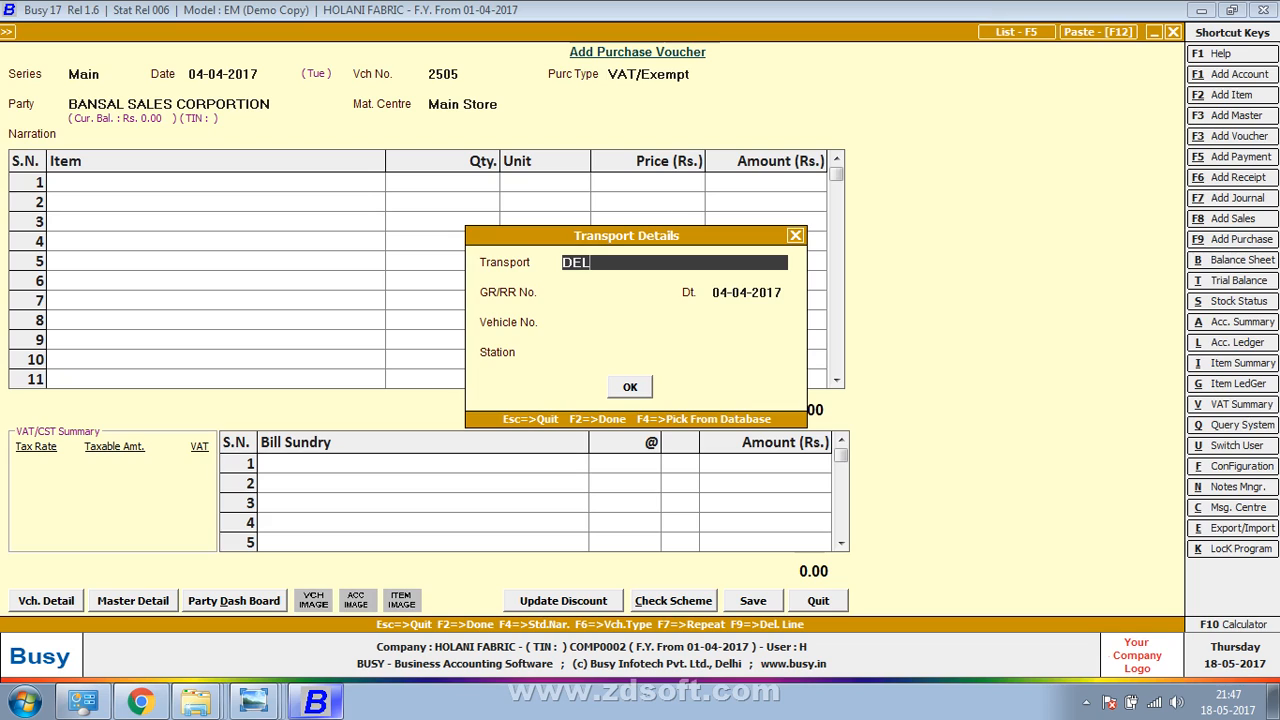
text( TO BANGLORE)
key(Return)
key(Return)
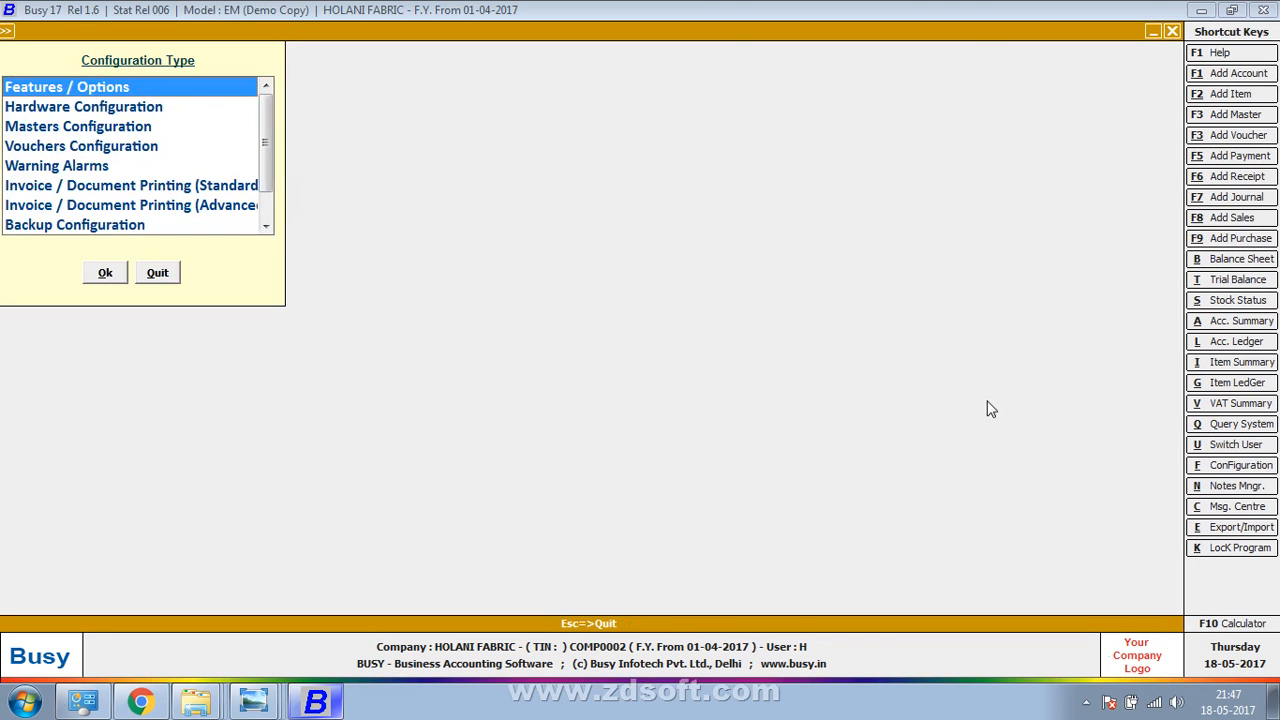
Open and leave the VAT/GST feature settings, returning to the GR/RR field
key(Return)
key(Down)
key(Down)
key(Down)
key(Down)
key(Down)
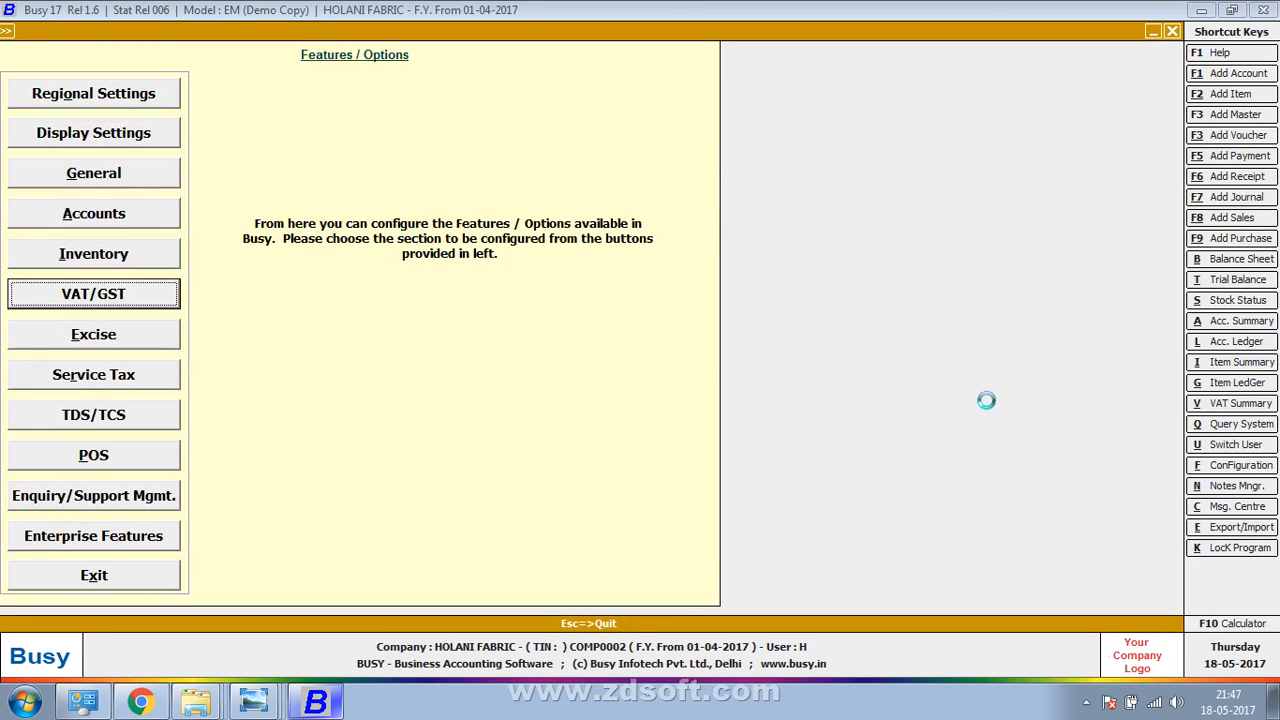
key(Return)
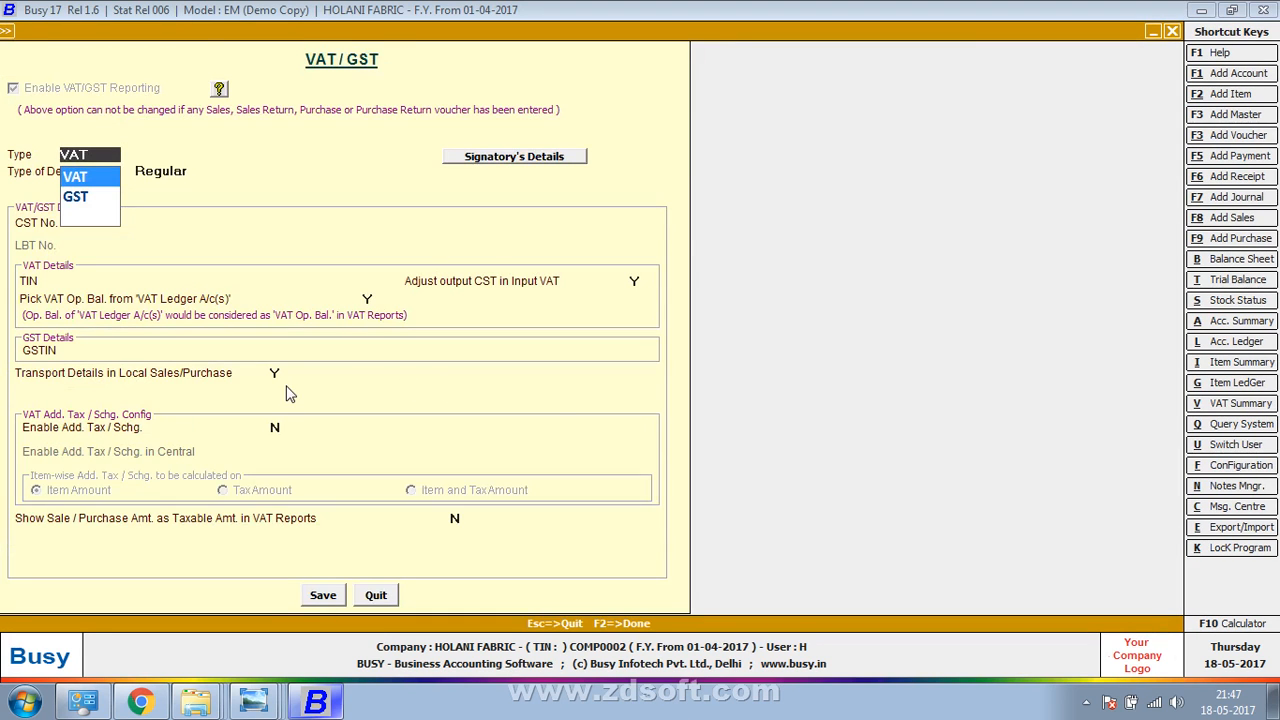
key(Escape)
key(Escape)
key(Escape)
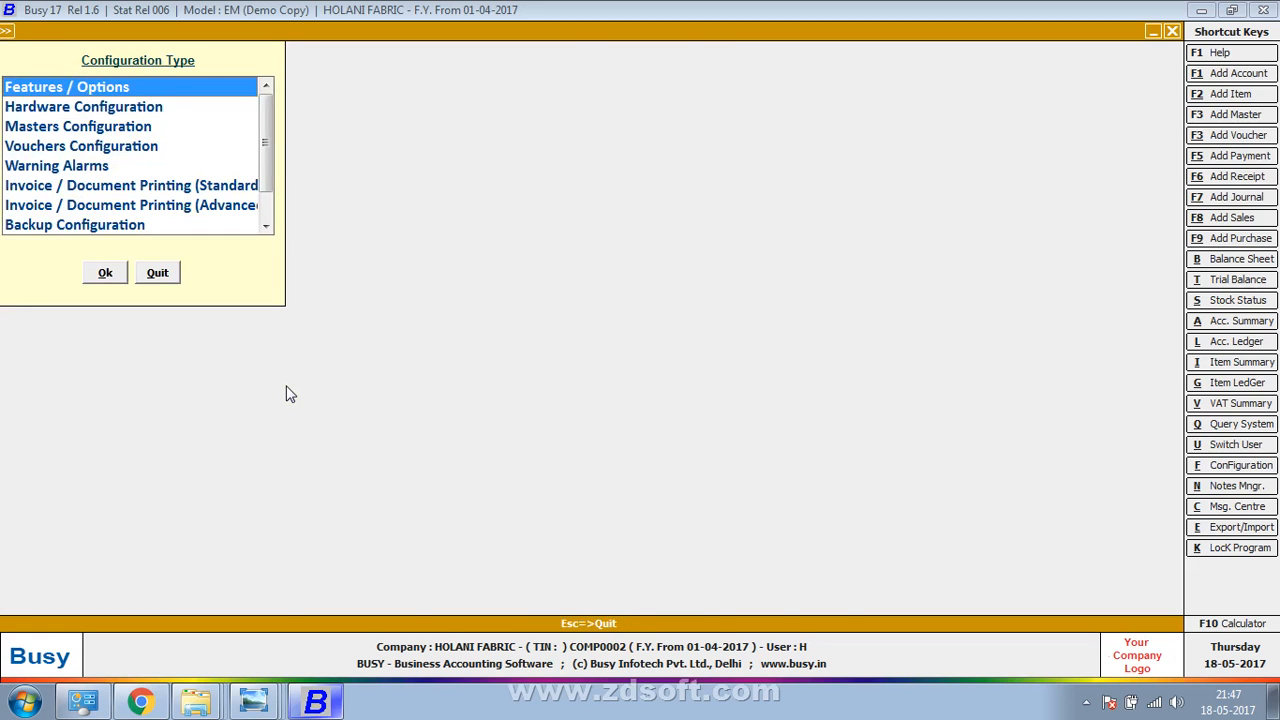
key(Up)
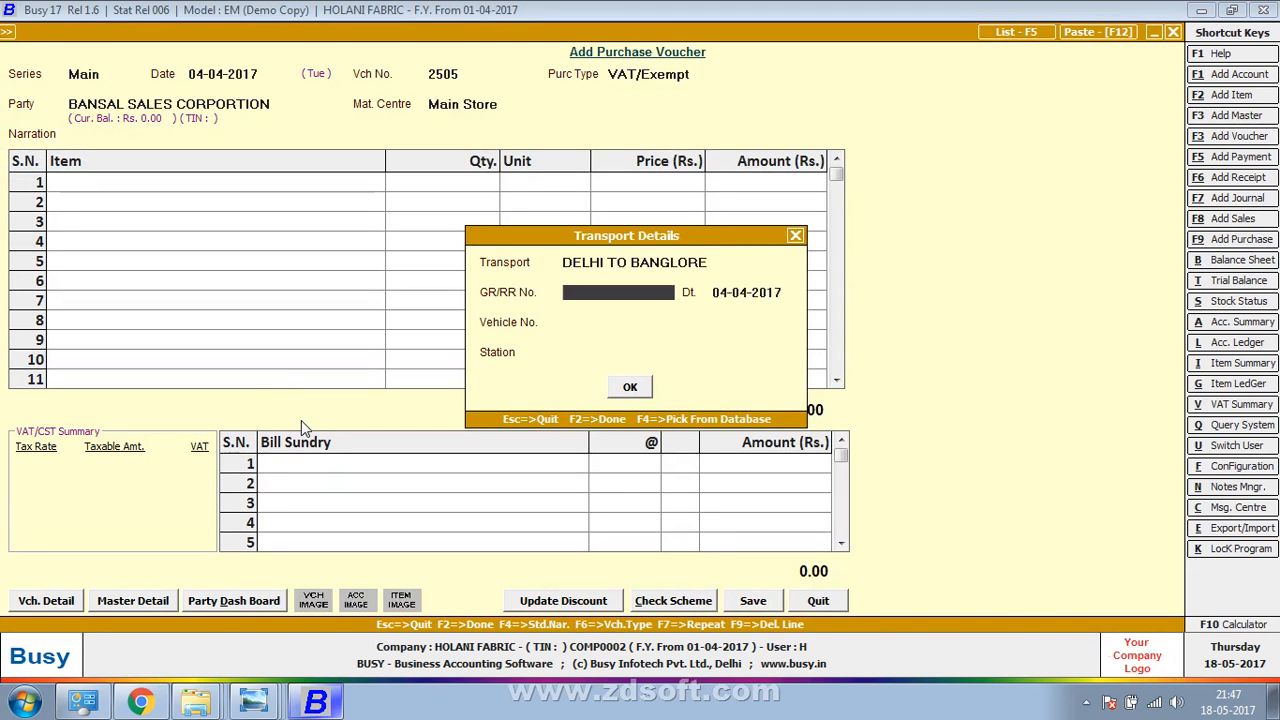
Enter GR/RR number 50006 from the bill photo
key(alt+Tab)
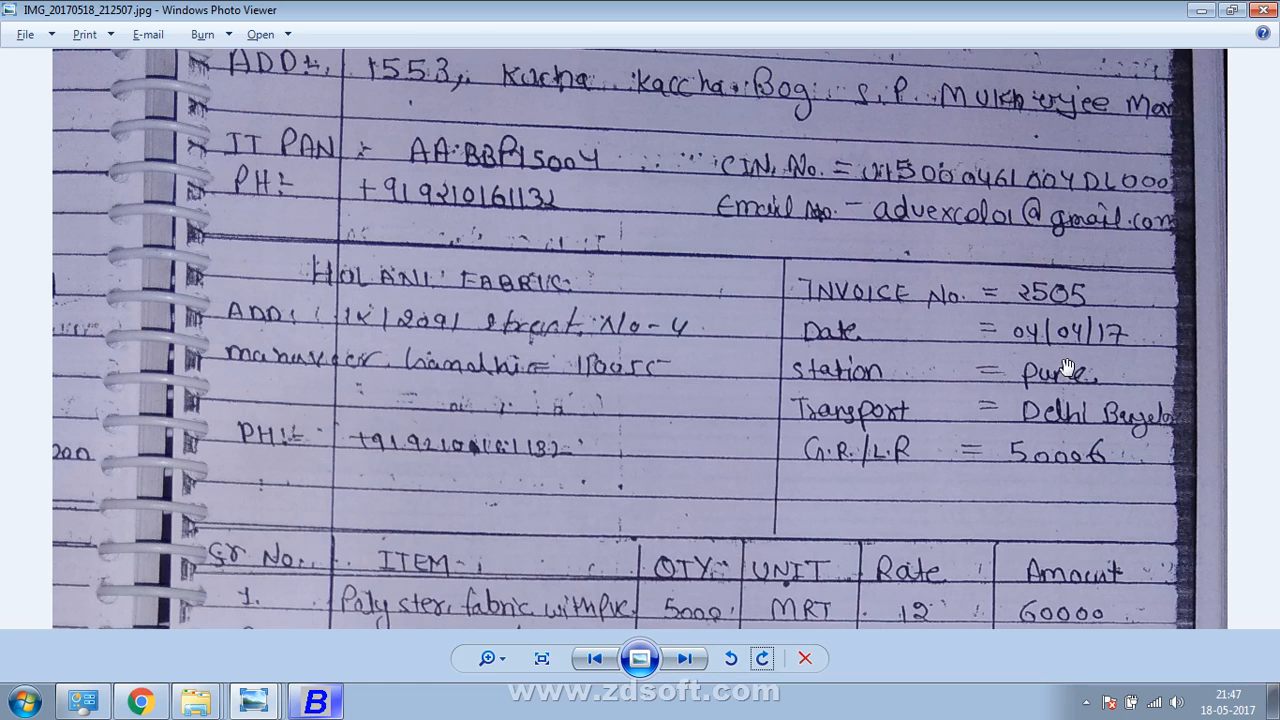
key(alt+Tab)
text(50006)
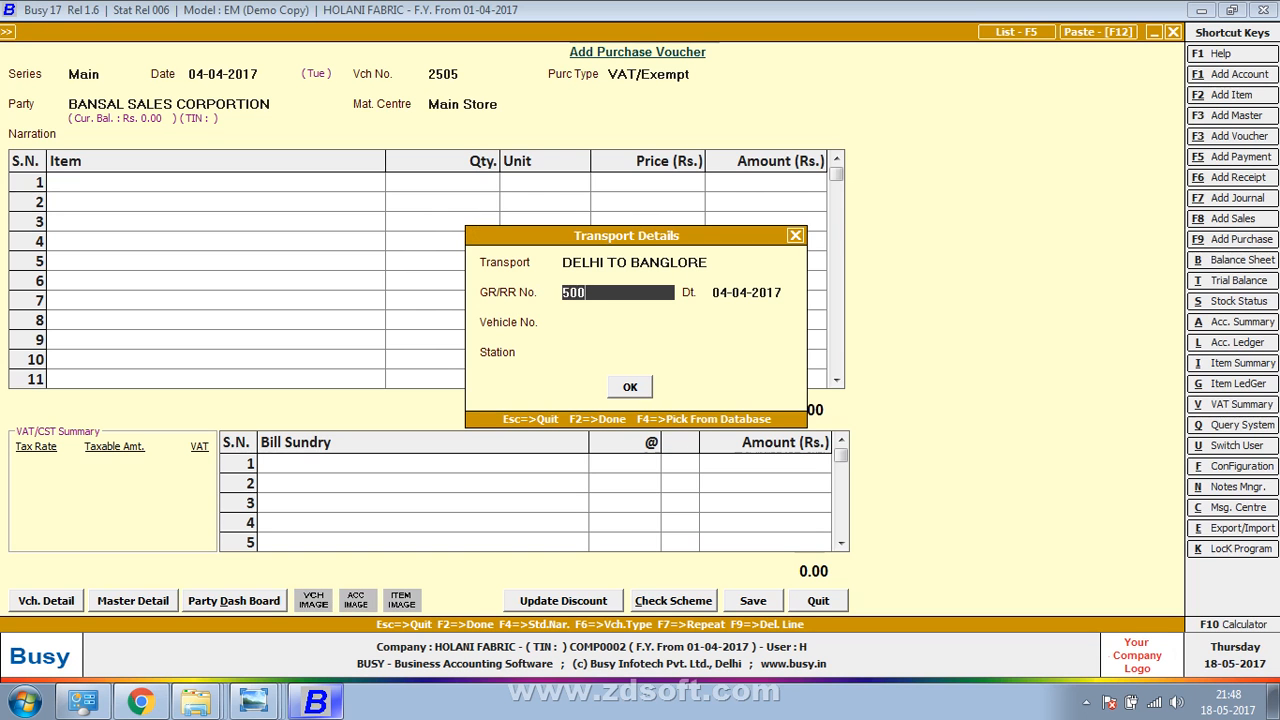
key(Return)
Enter station PUNE and read the invoice's item rows
key(Return)
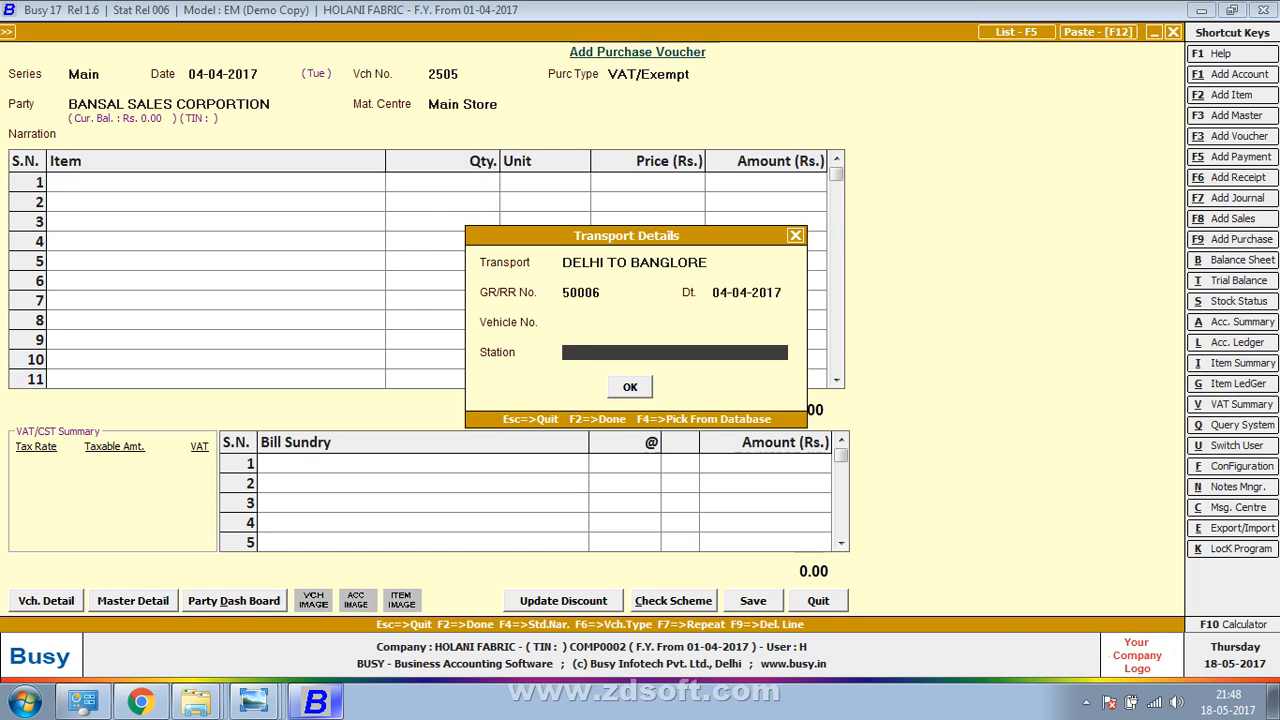
key(alt+Tab)
key(alt+Tab)
text(PUNE)
key(Return)
key(Return)
key(alt+Tab)
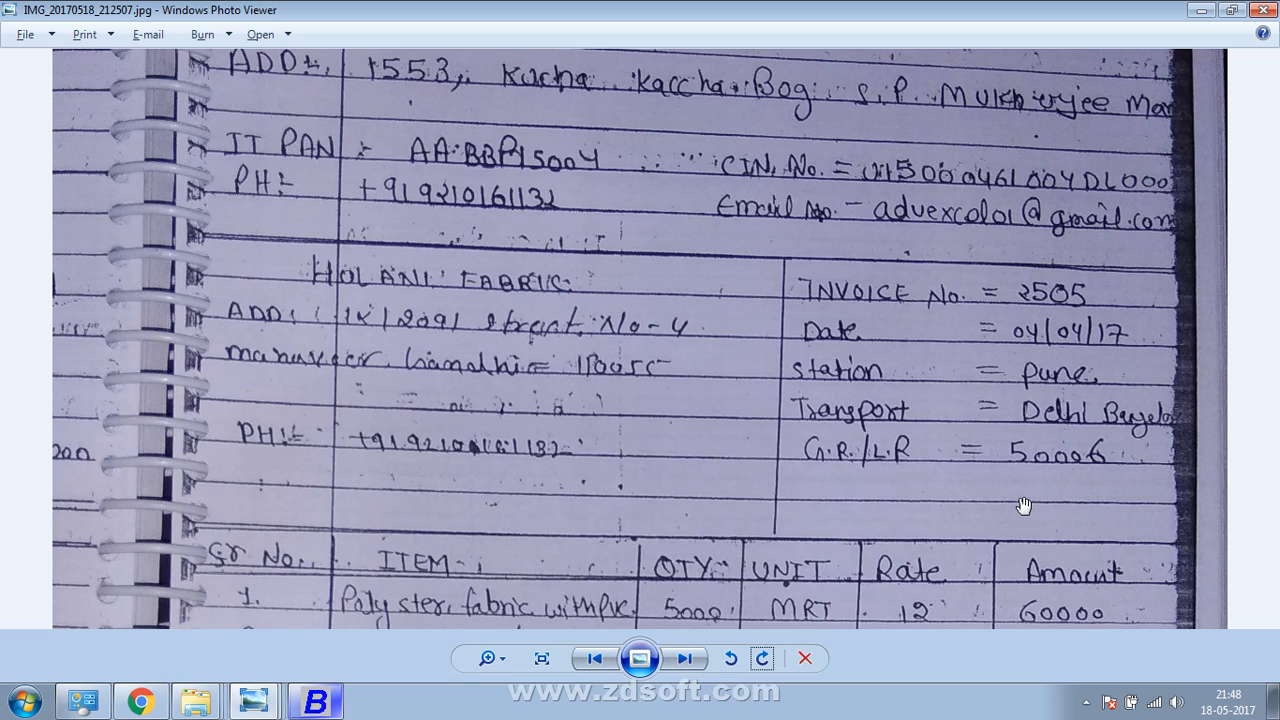
drag(1024, 505, 1079, 270)
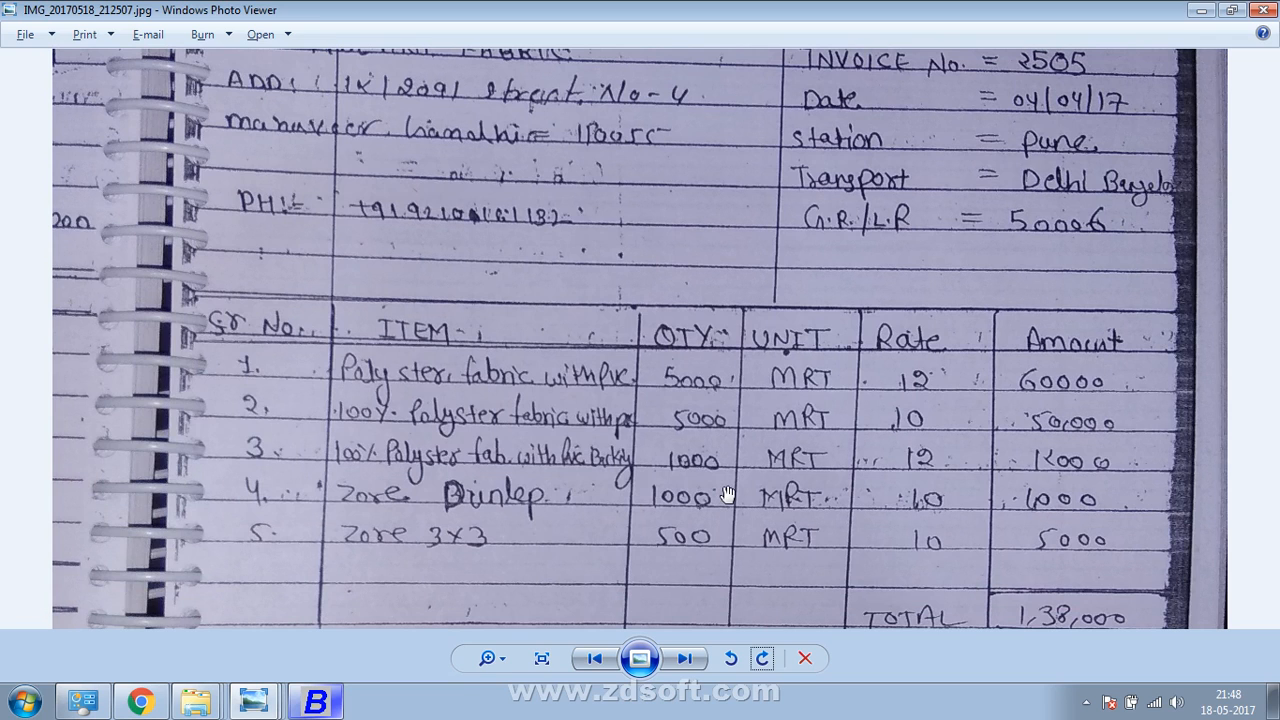
key(alt+Tab)
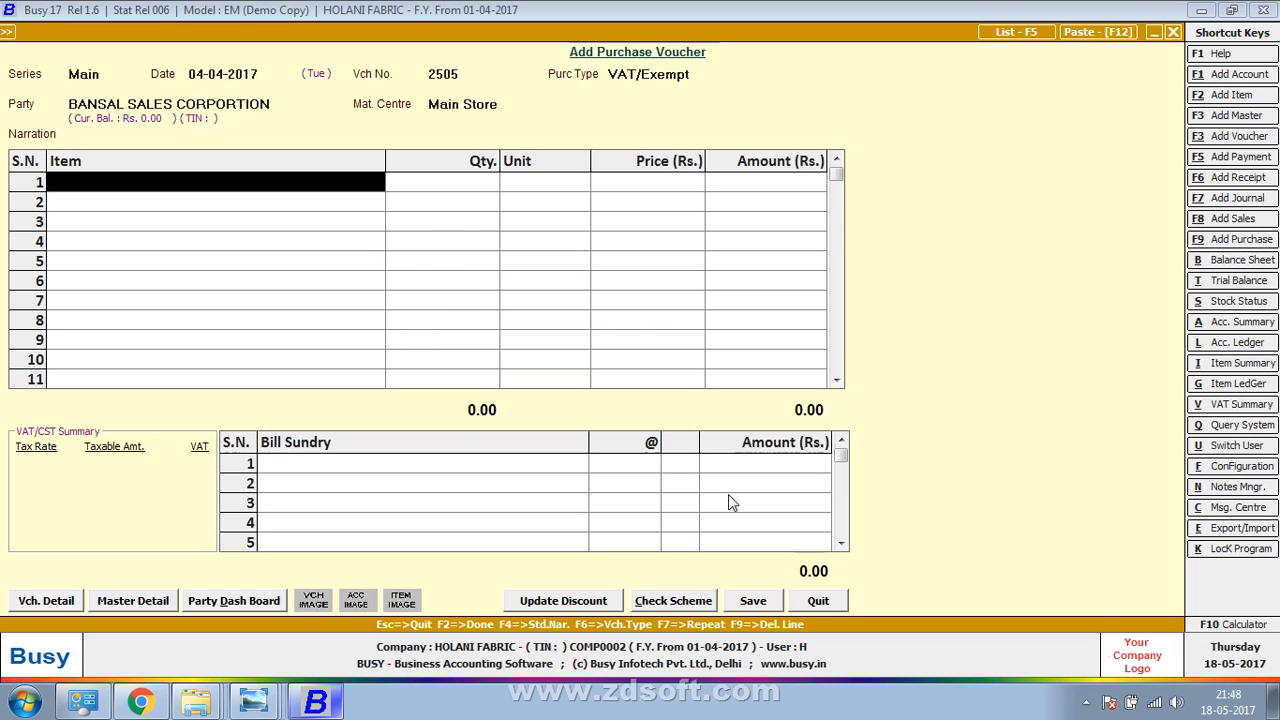
Create item Polyster Fabric With Pvc with a new item group Polyster Fabric
key(F3)
text(p)
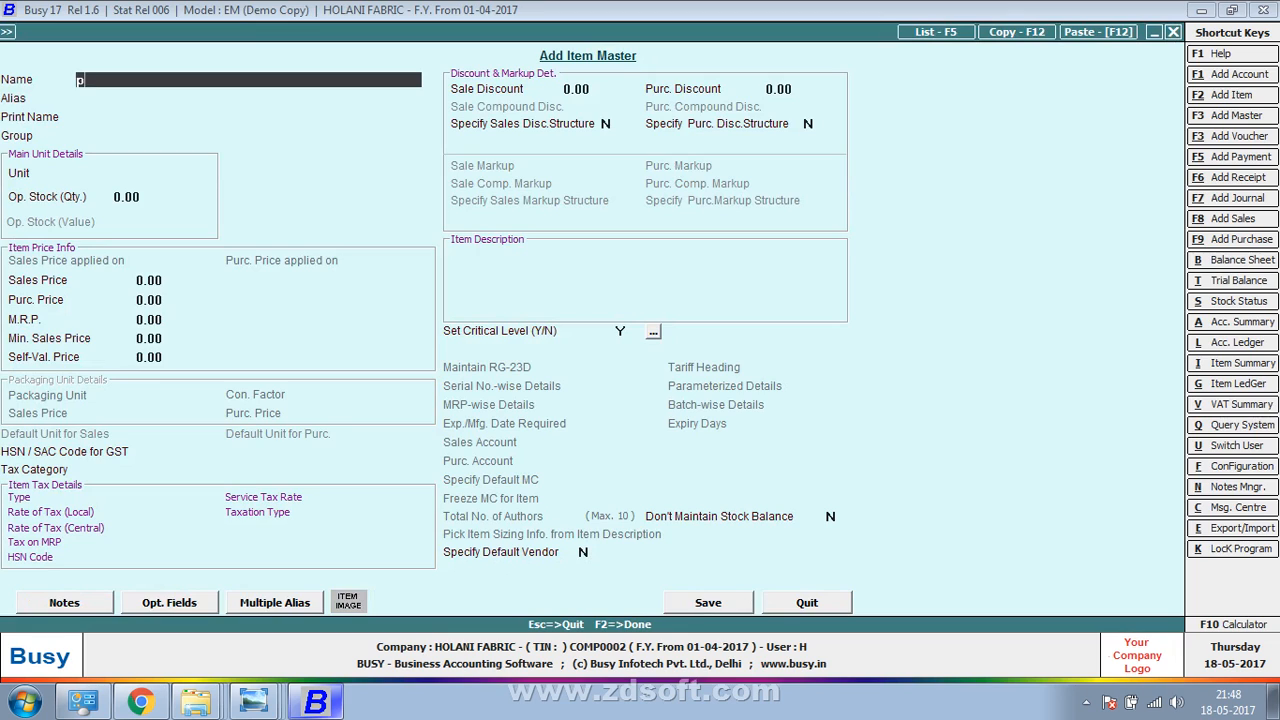
text(olyster Fabr)
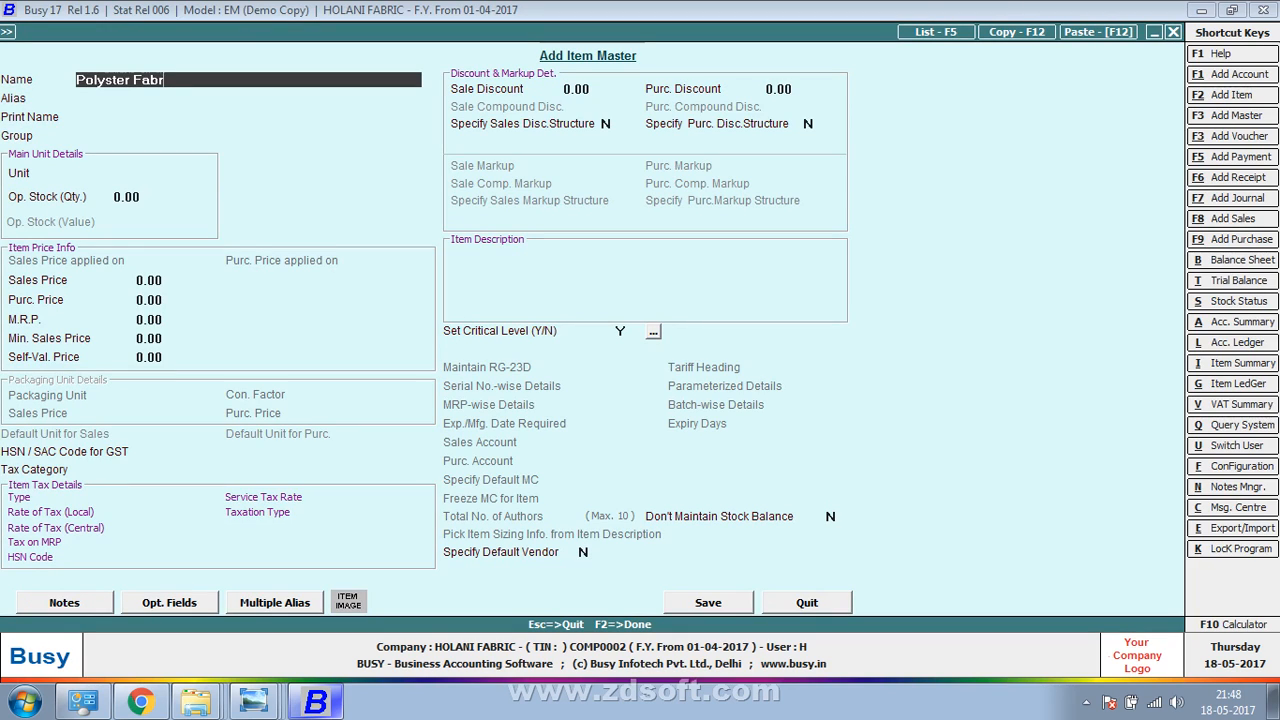
text(ic With Pvc)
key(BackSpace)
text(c)
key(Return)
key(Return)
key(Return)
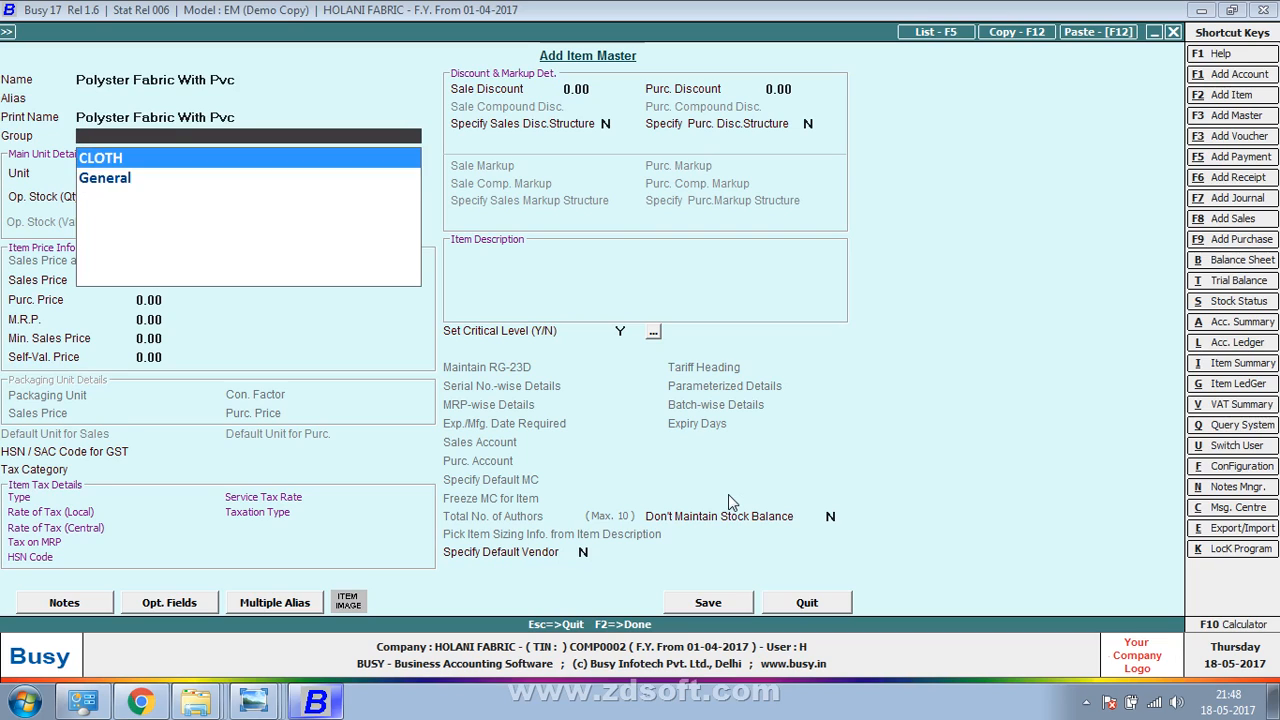
key(F3)
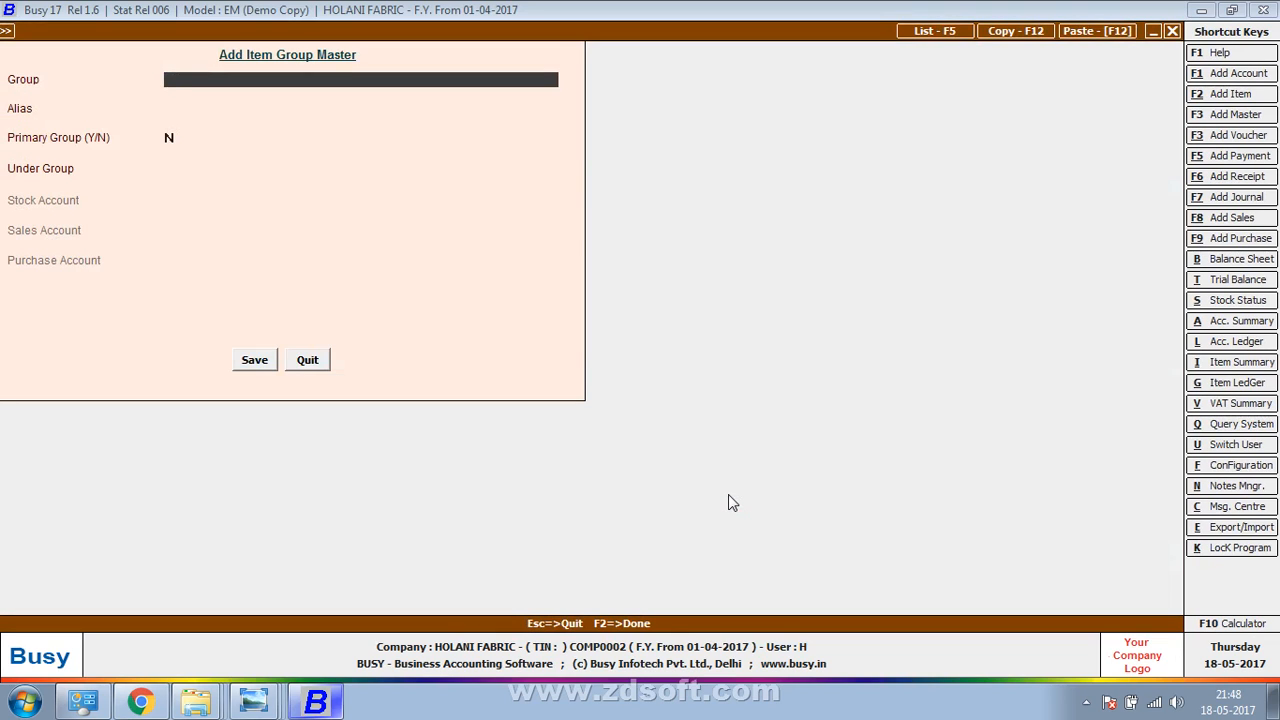
text(Polyster Fabri)
key(Return)
key(Return)
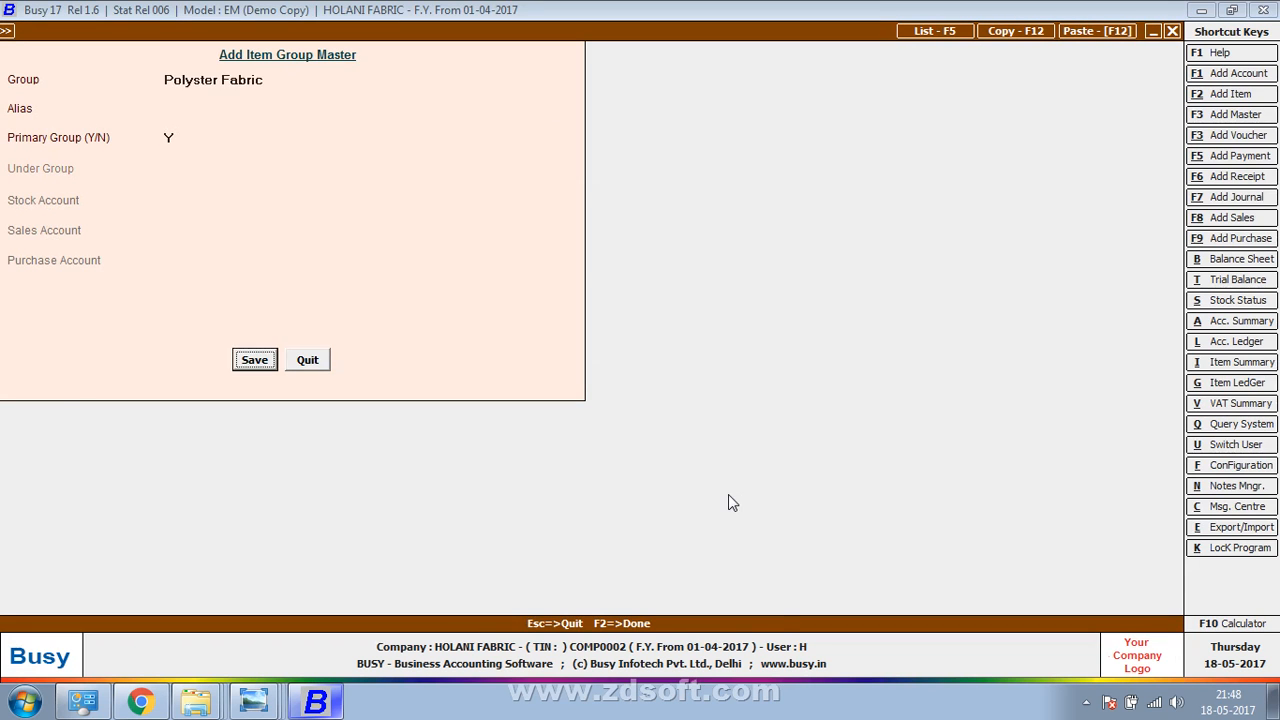
key(Return)
Give the item unit Metre and purchase price 12.00, and save it
text(m)
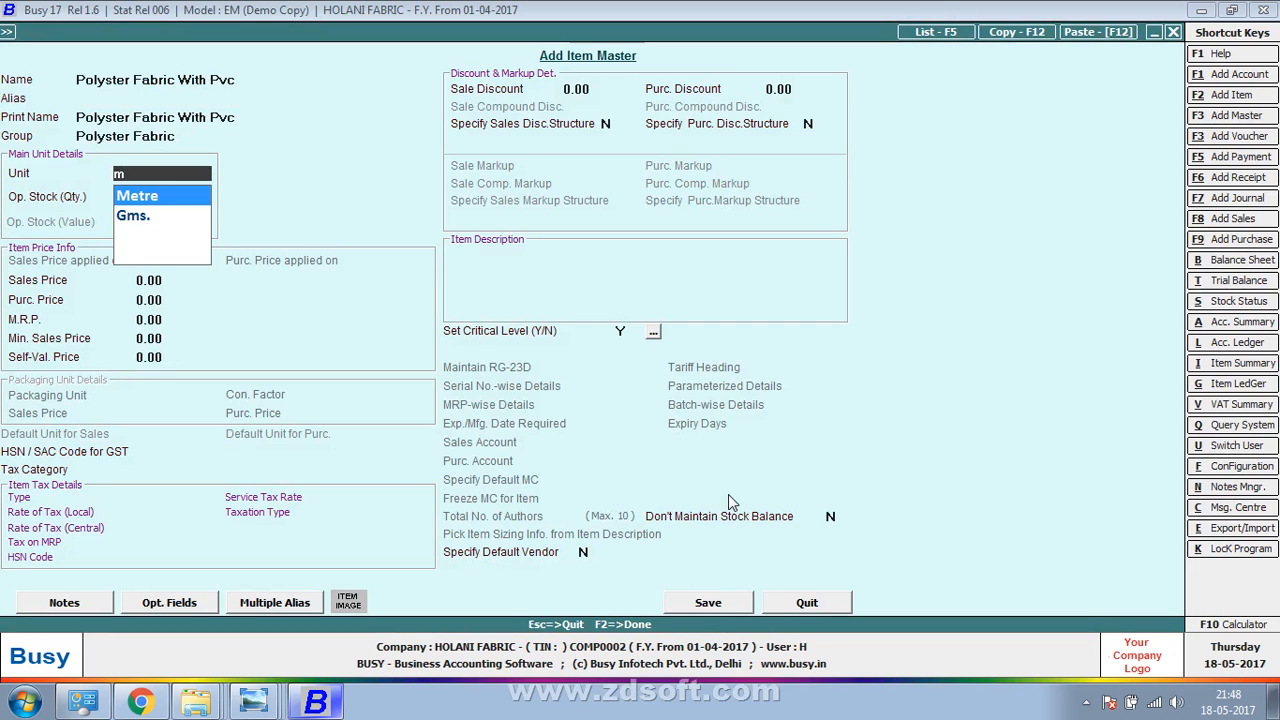
key(Return)
key(Return)
key(Return)
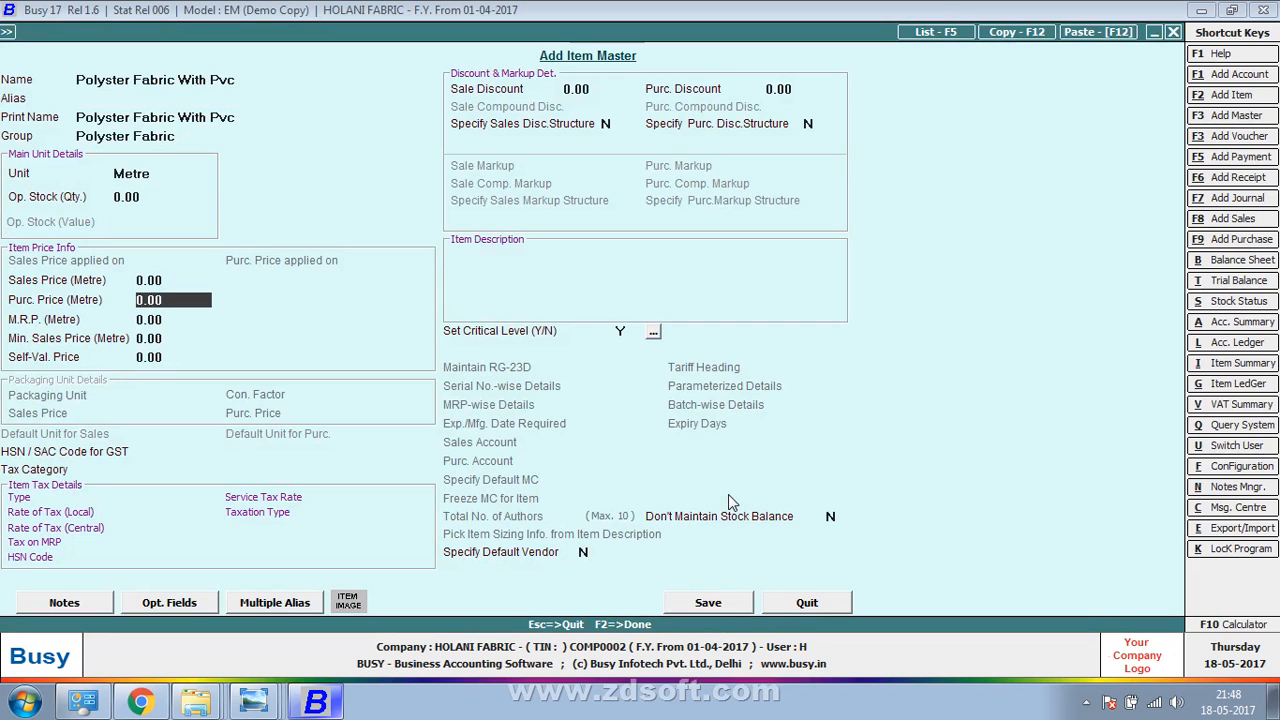
text(12)
key(Return)
key(Return)
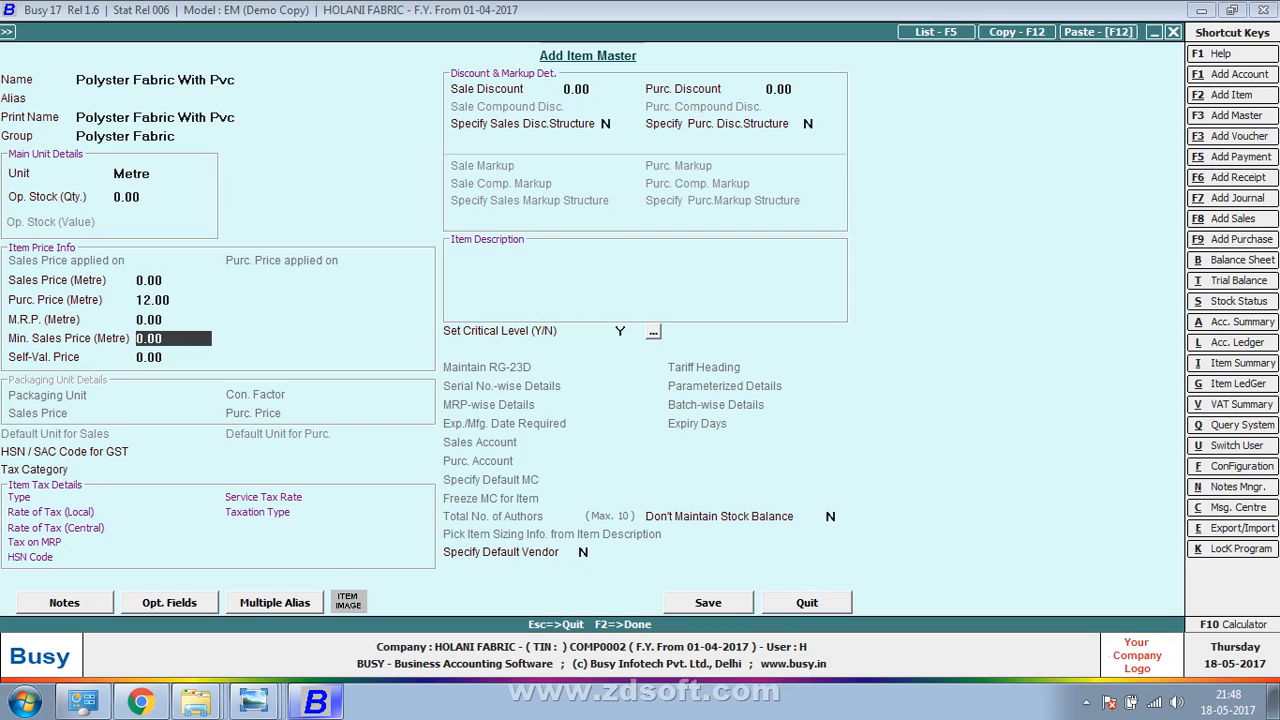
key(F2)
key(Return)
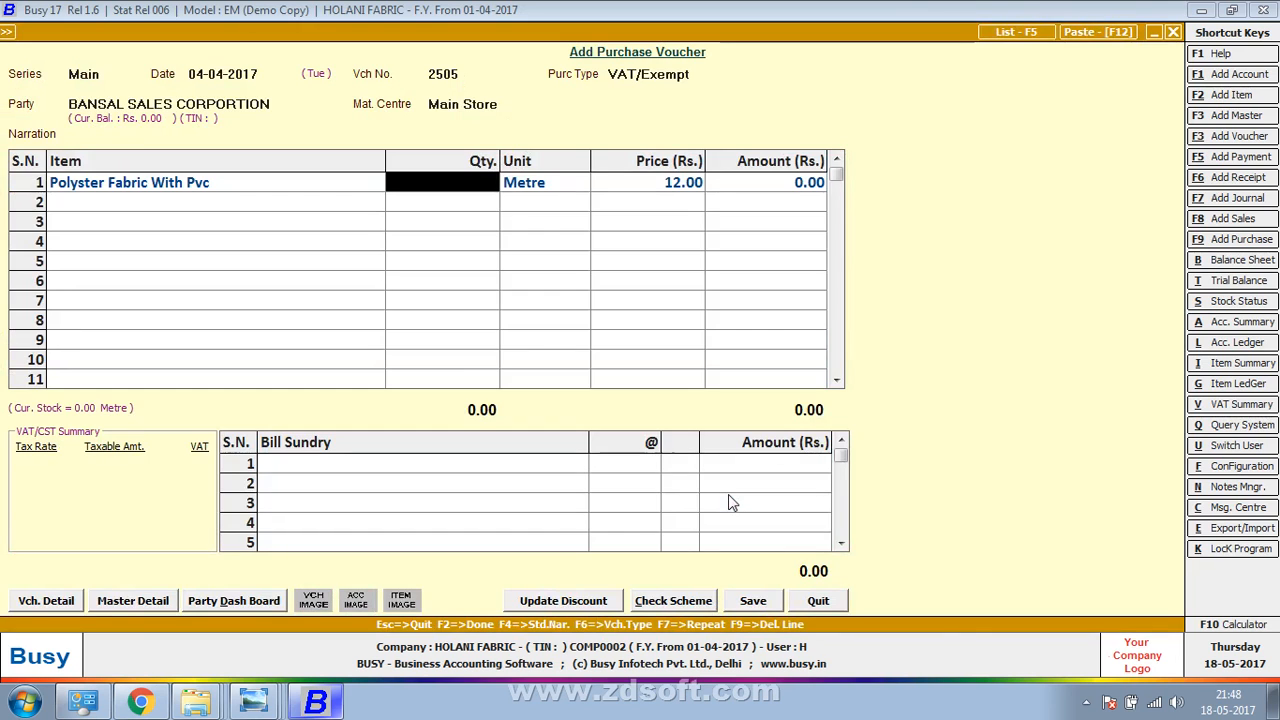
Enter quantity 5000 metres on row 1
key(alt+Tab)
key(alt+Tab)
text(5000)
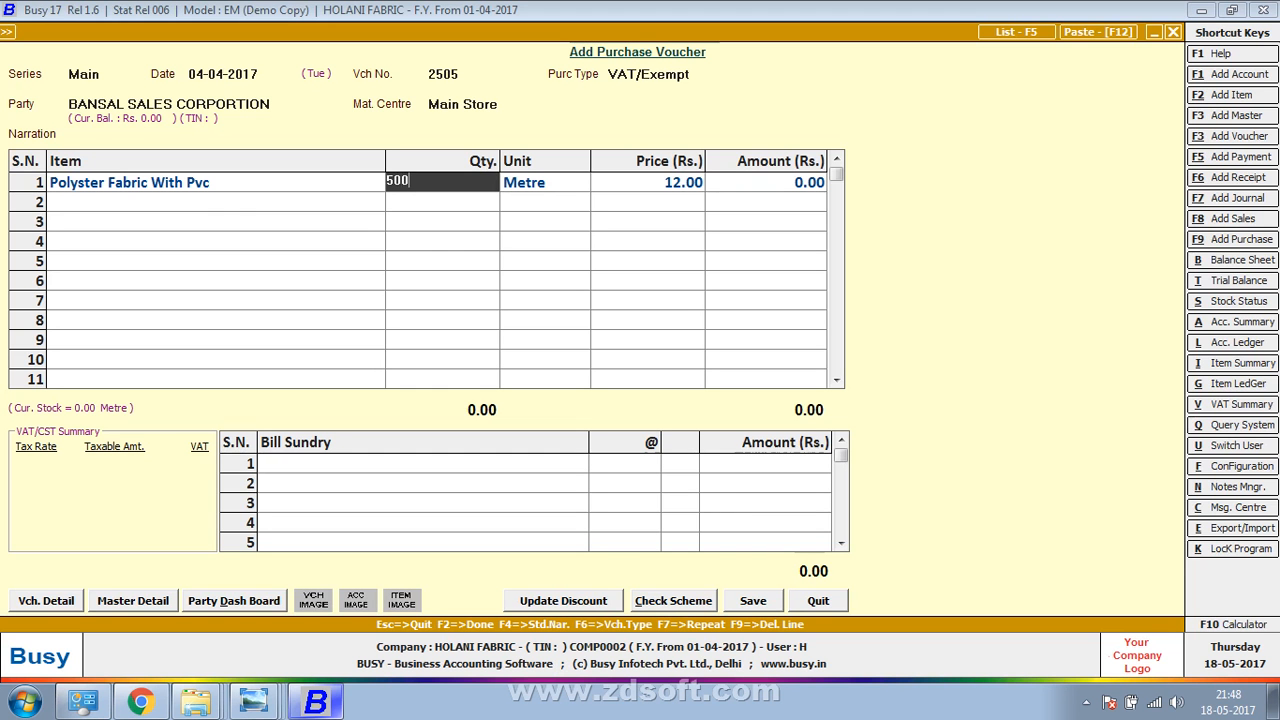
key(Return)
key(Return)
key(Return)
key(Return)
key(alt+Tab)
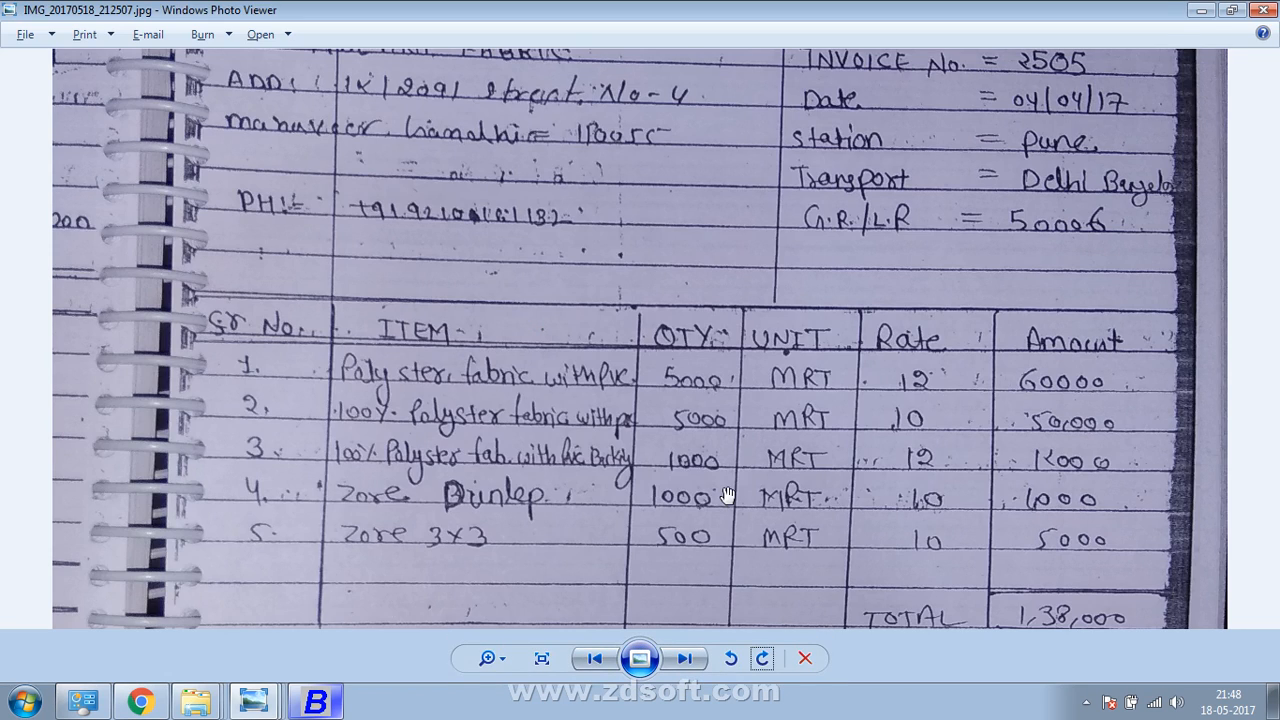
key(alt+Tab)
Start new item 100% Polyster Fabric With Pvc for row 2
text(1)
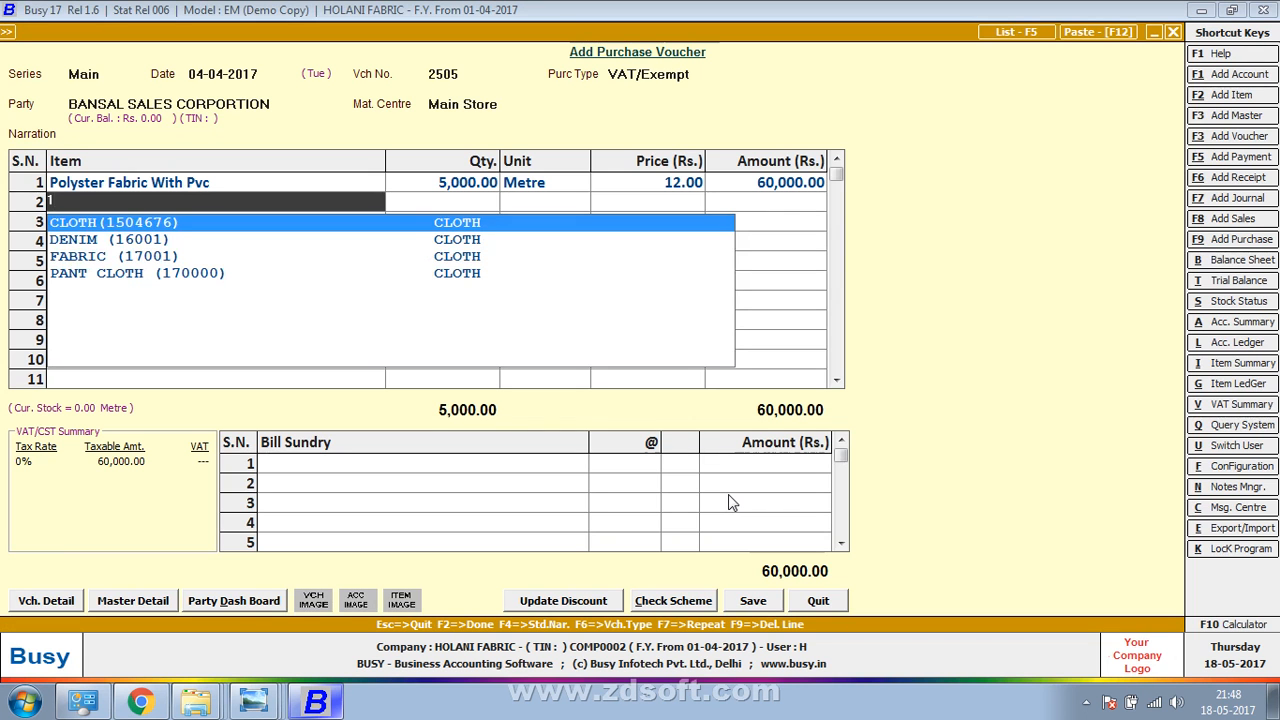
key(F3)
text(100%)
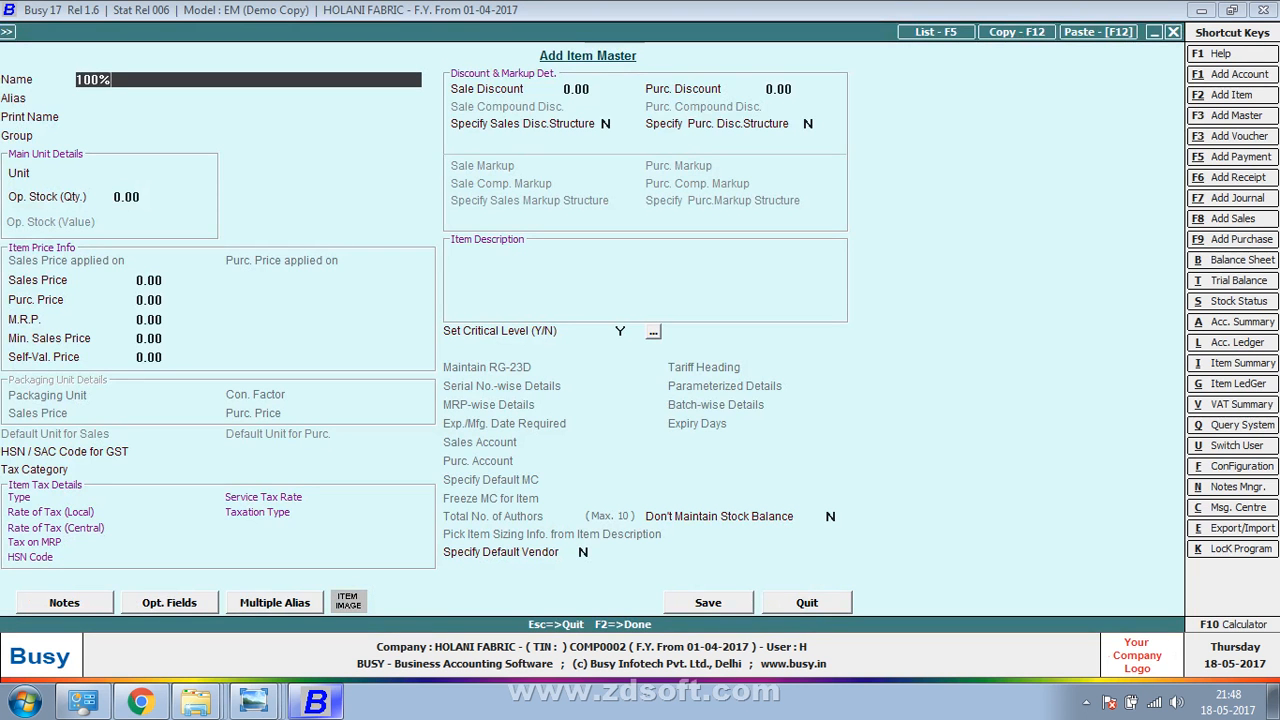
text( polyster fabric with pc)
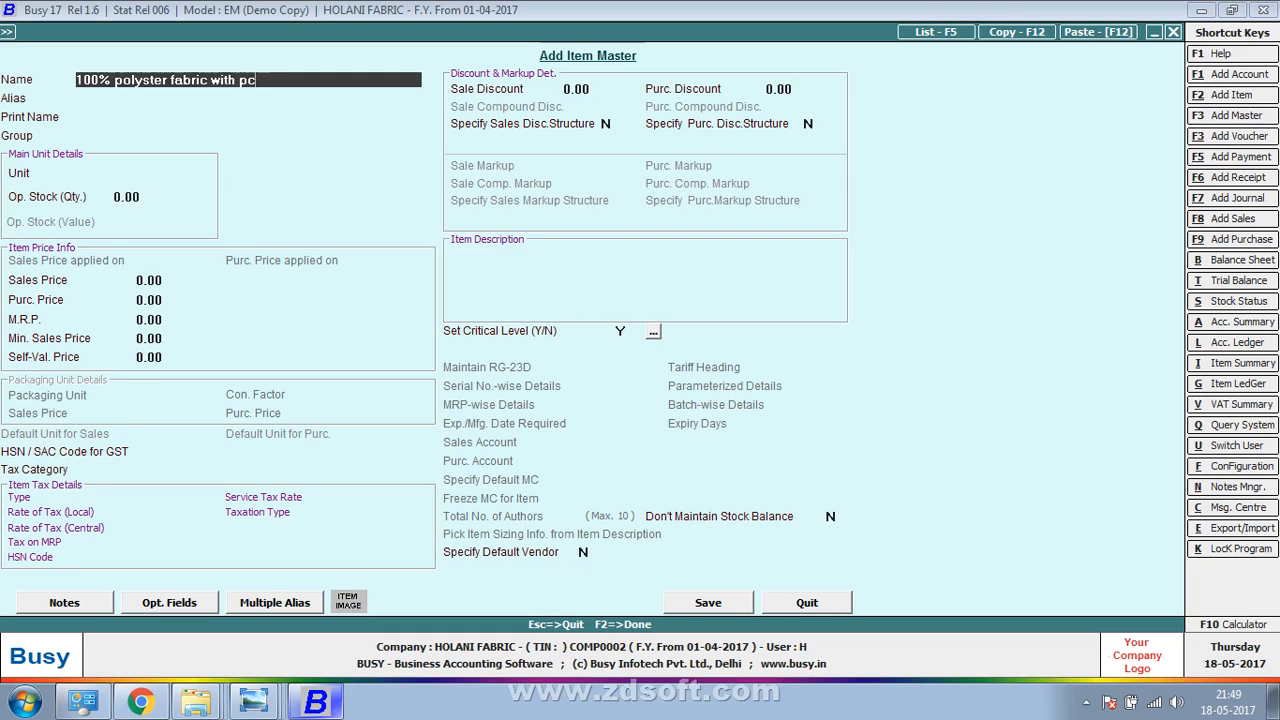
key(BackSpace)
text(vc)
key(Return)
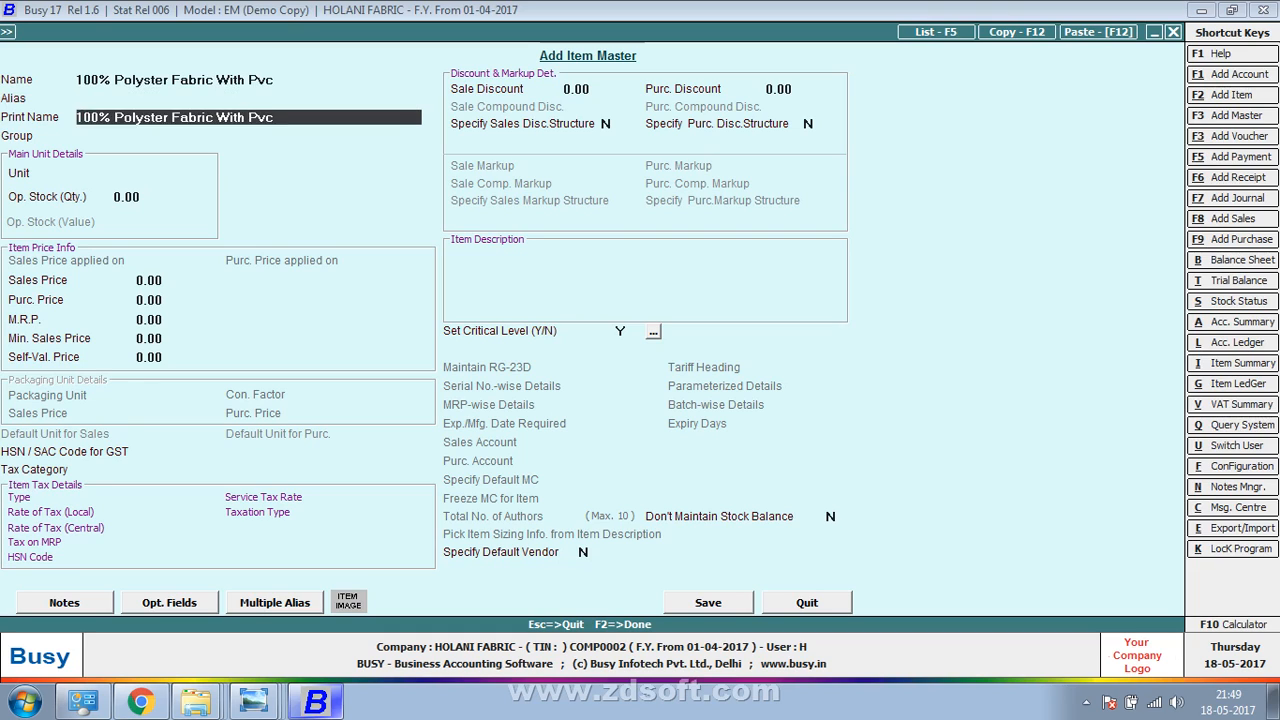
Give the item group Polyster Fabric, unit Metre and purchase price 10.00, and save it
key(Return)
key(Down)
key(Down)
key(Return)
key(Return)
key(Return)
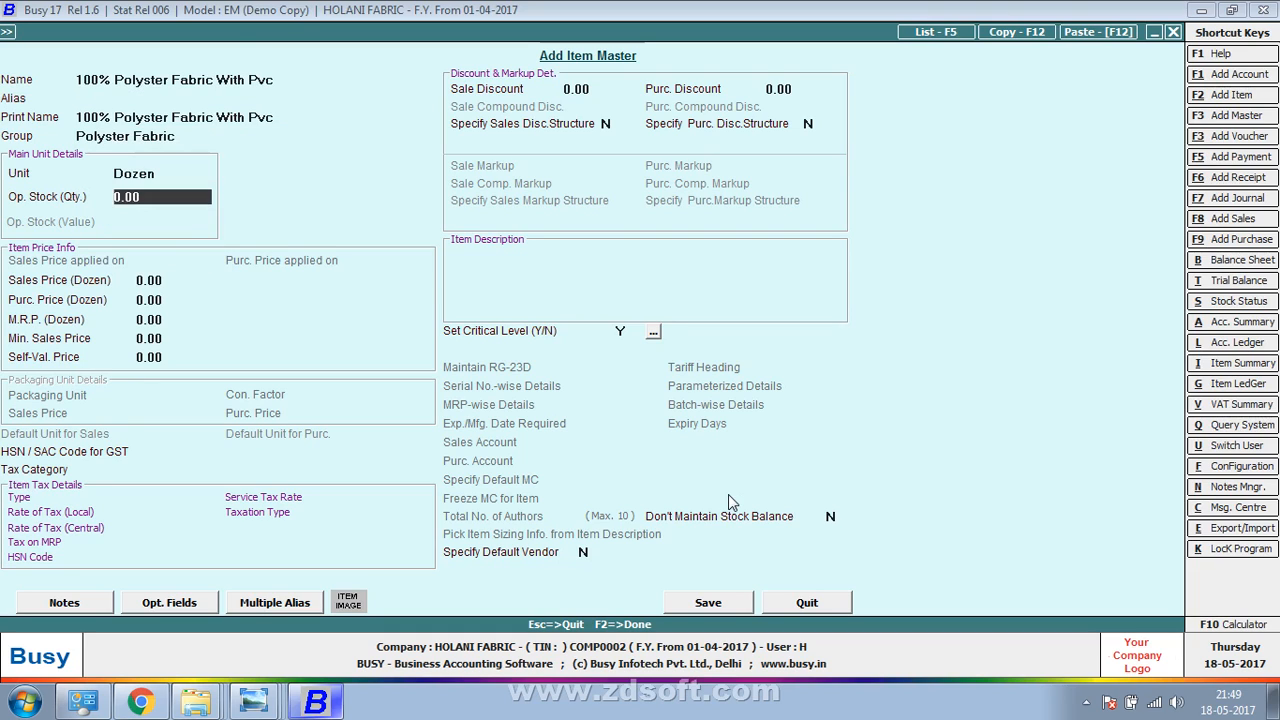
key(Up)
key(Up)
text(m)
key(Return)
key(Return)
key(Return)
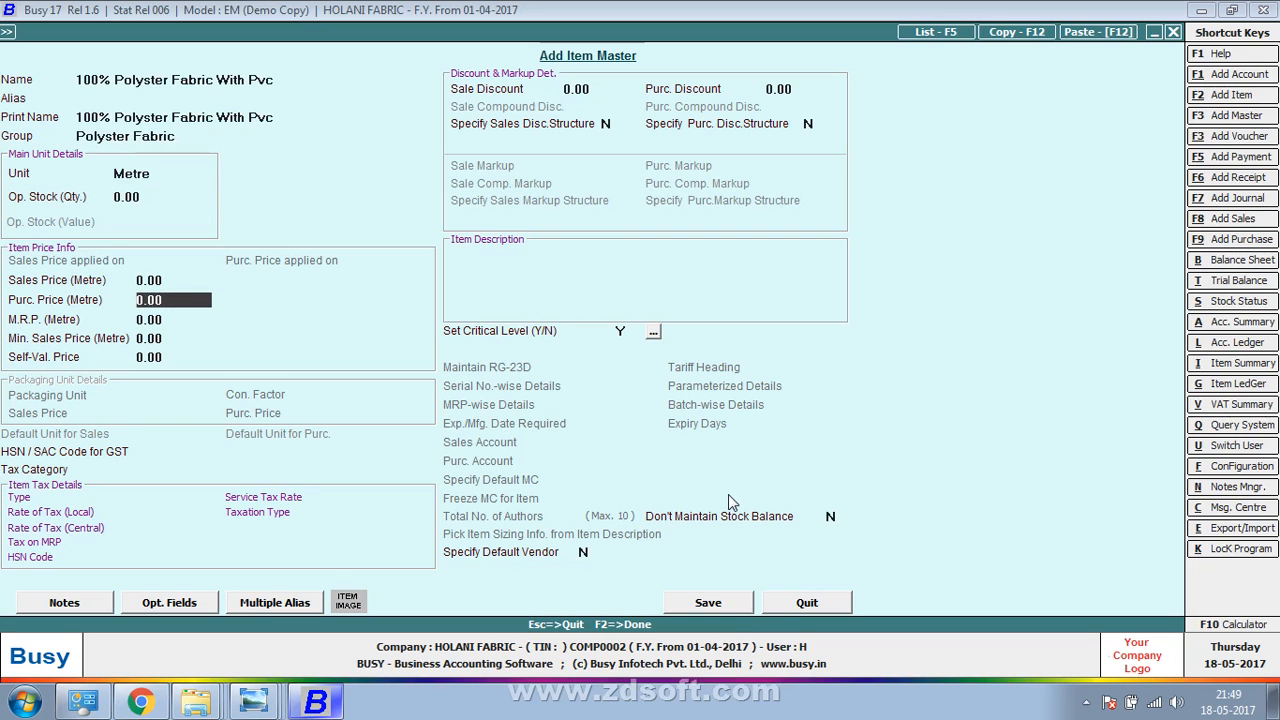
text(10)
key(Return)
key(Return)
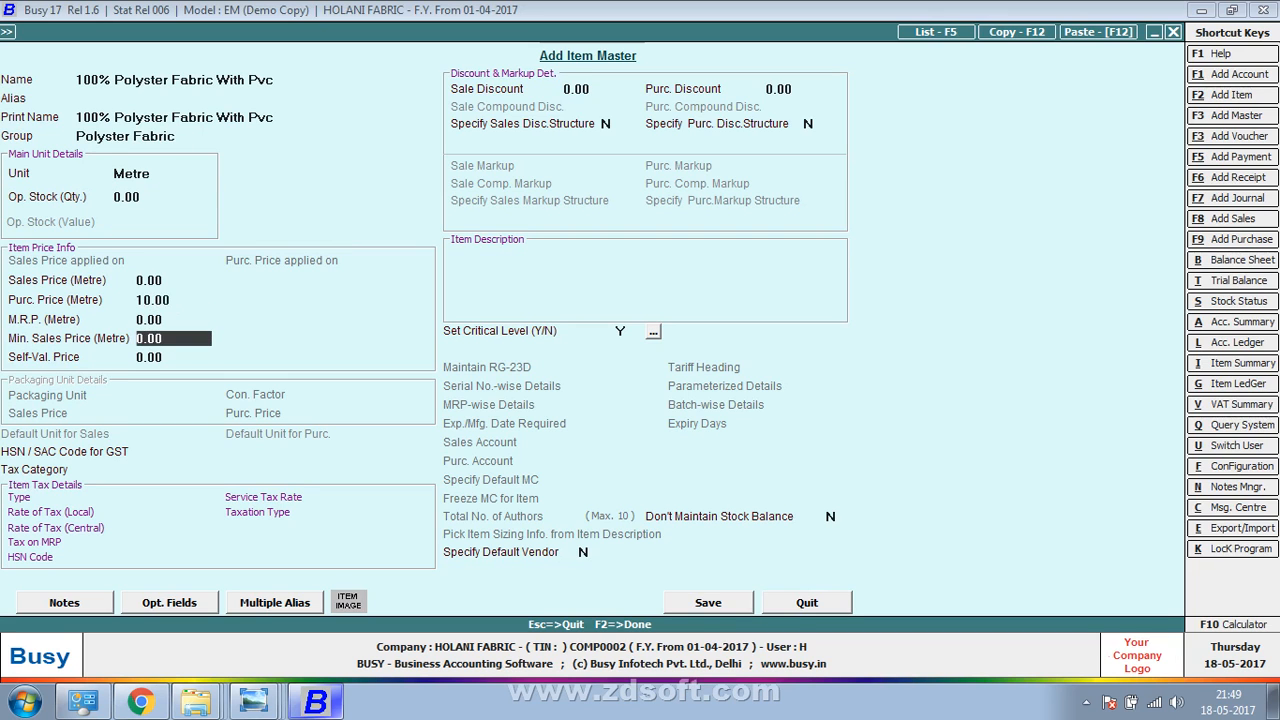
key(Return)
key(Return)
Enter quantity 5000 metres on row 2
key(alt+Tab)
key(alt+Tab)
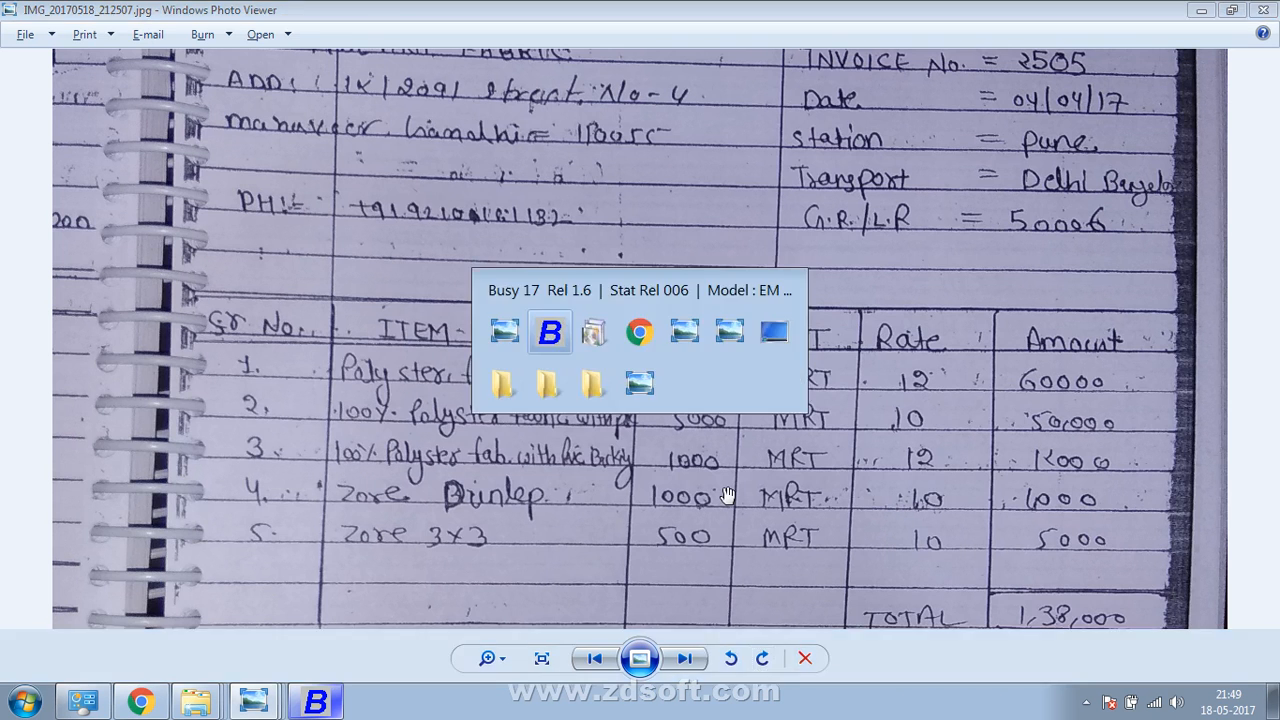
text(5000)
key(Return)
key(Return)
key(Return)
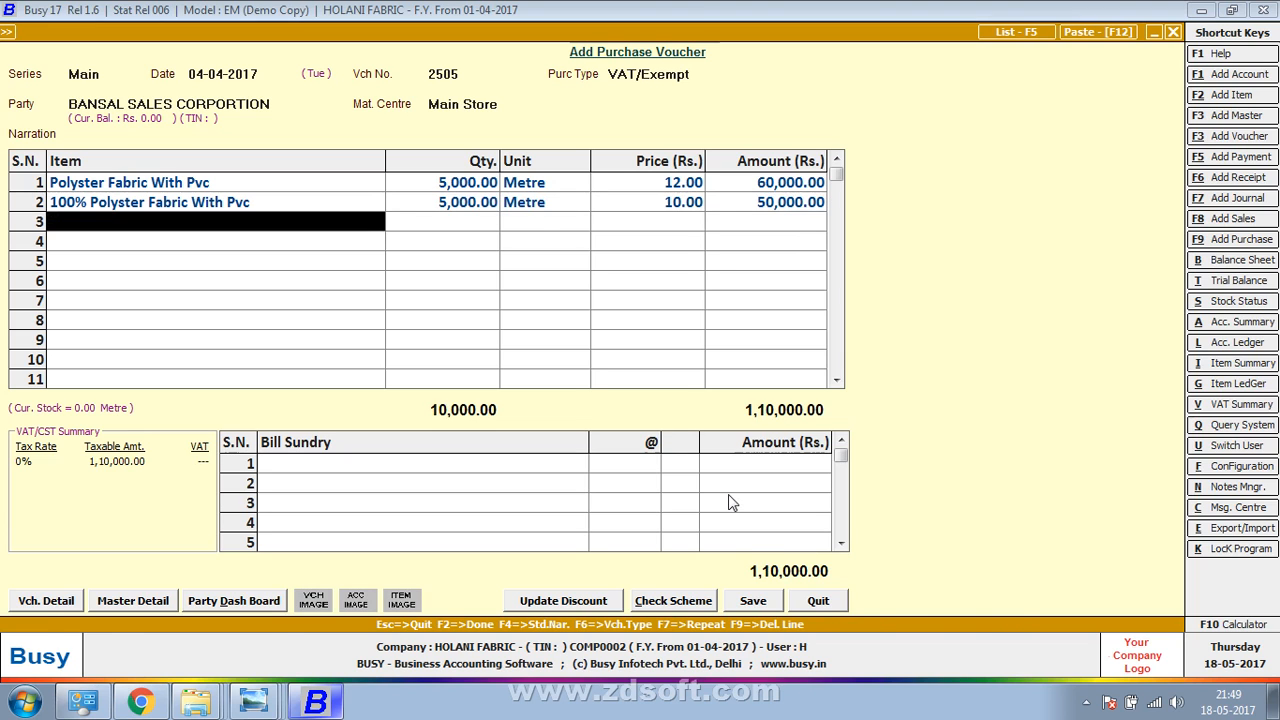
key(alt+Tab)
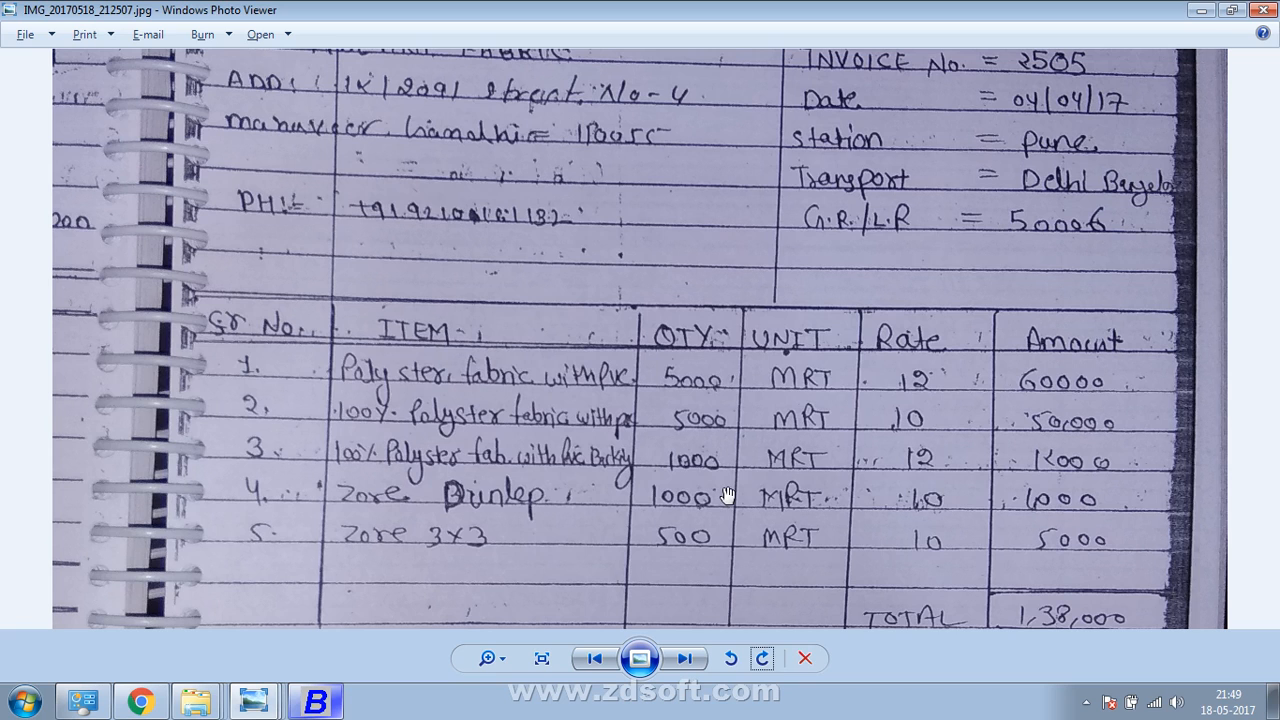
key(alt+Tab)
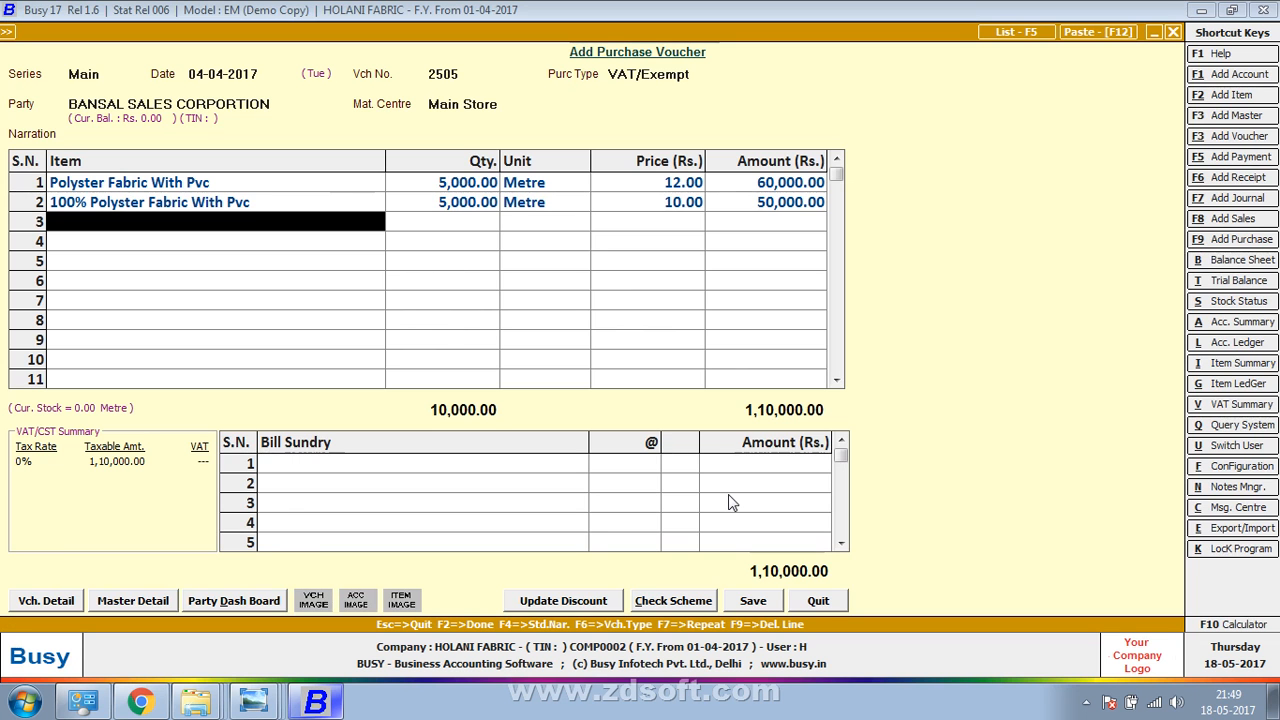
Start new item 100 % Polyster Fabric With Pvc Backing for row 3
key(alt+F2)
text(10)
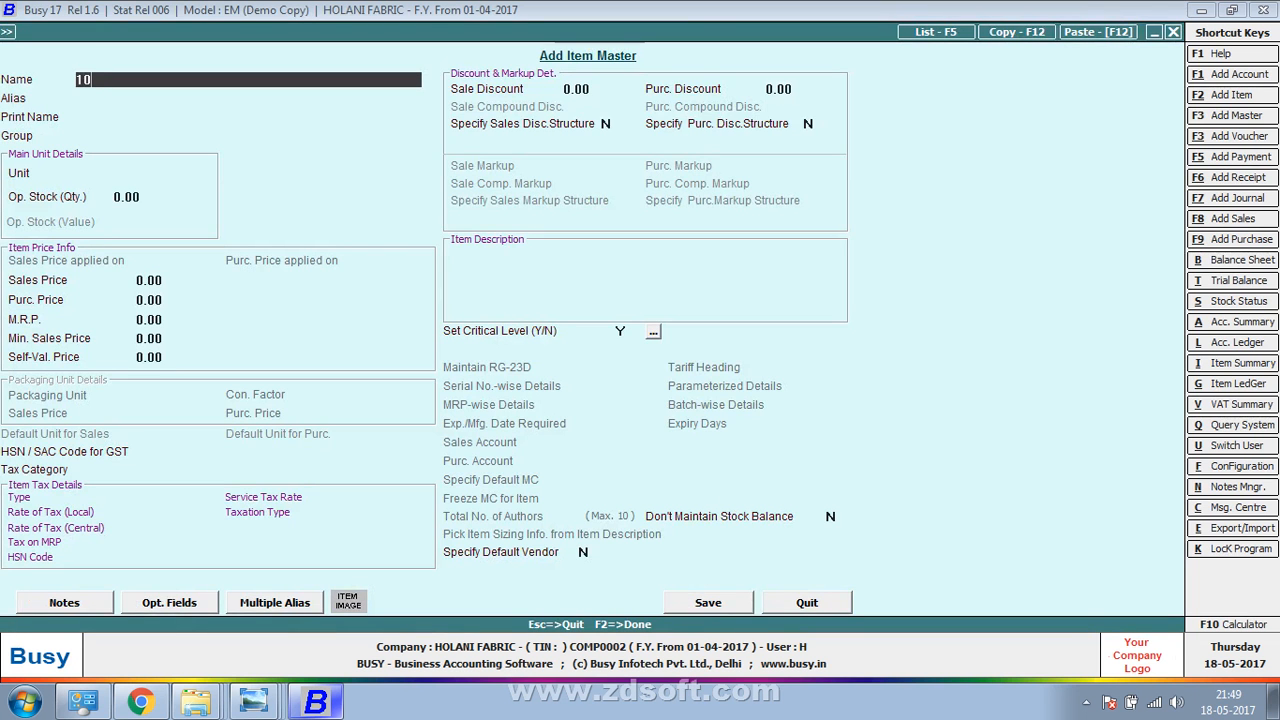
text(0 % polyster fabric wit)
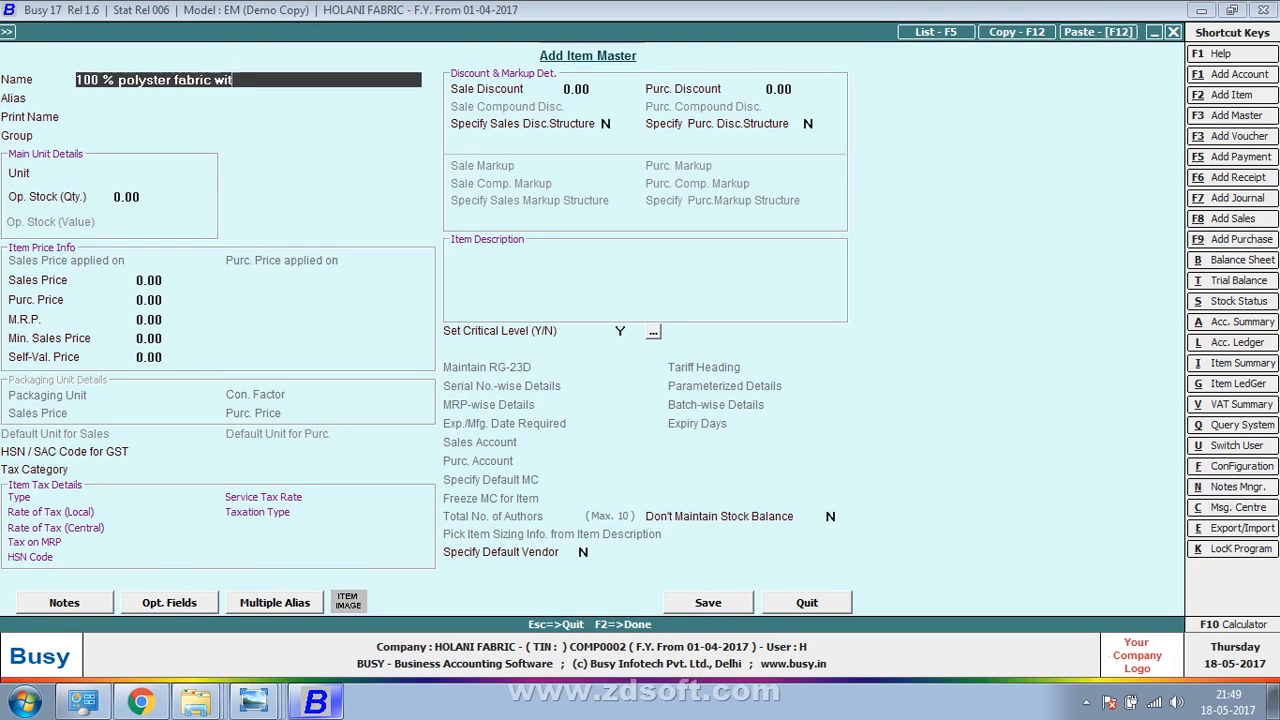
text(h pvc a)
key(BackSpace)
text(backing)
key(Return)
Set its group Polyster Fabric, unit Metre and price 12, and save it
key(Return)
text(po)
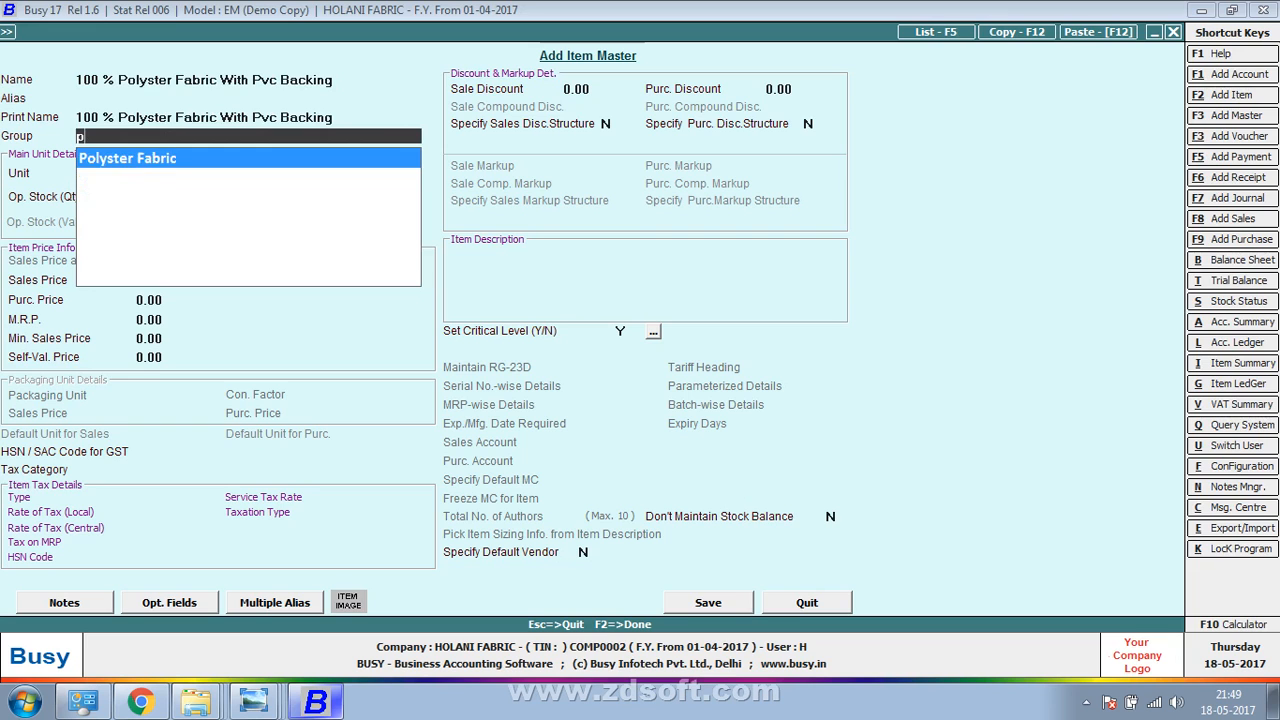
key(Return)
key(Return)
key(Up)
text(m)
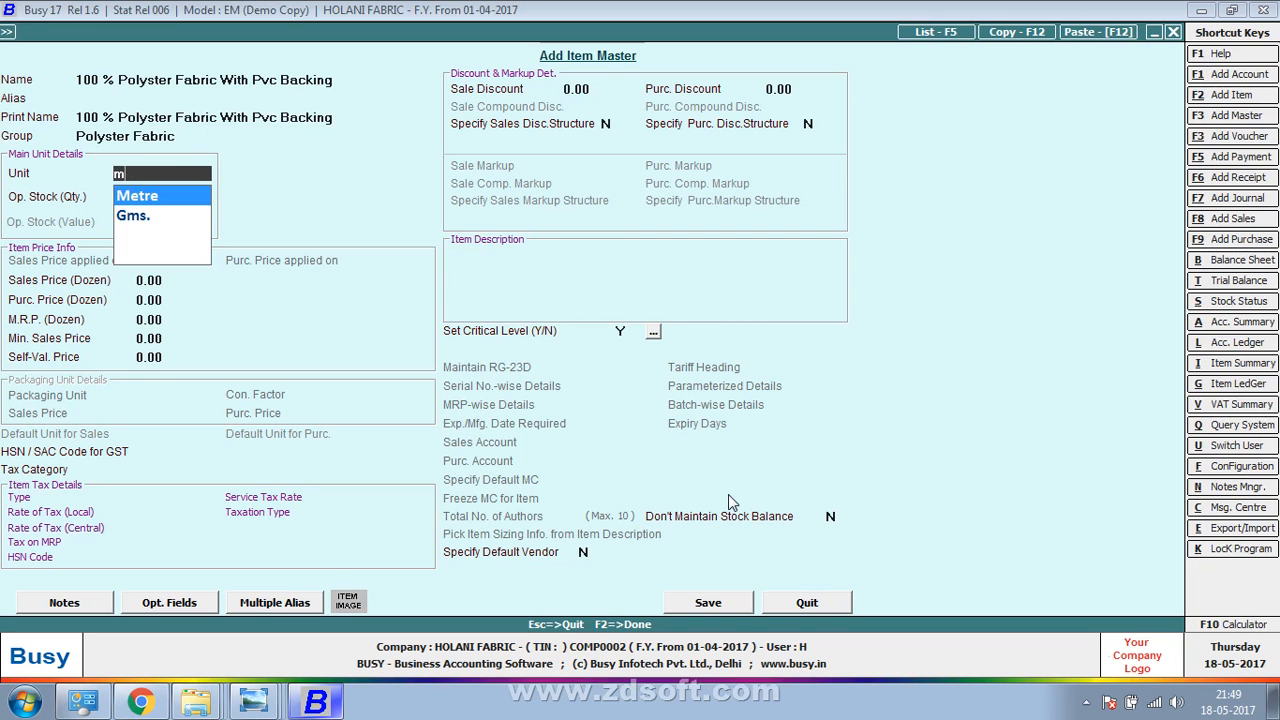
key(Return)
key(Return)
key(Return)
key(alt+Tab)
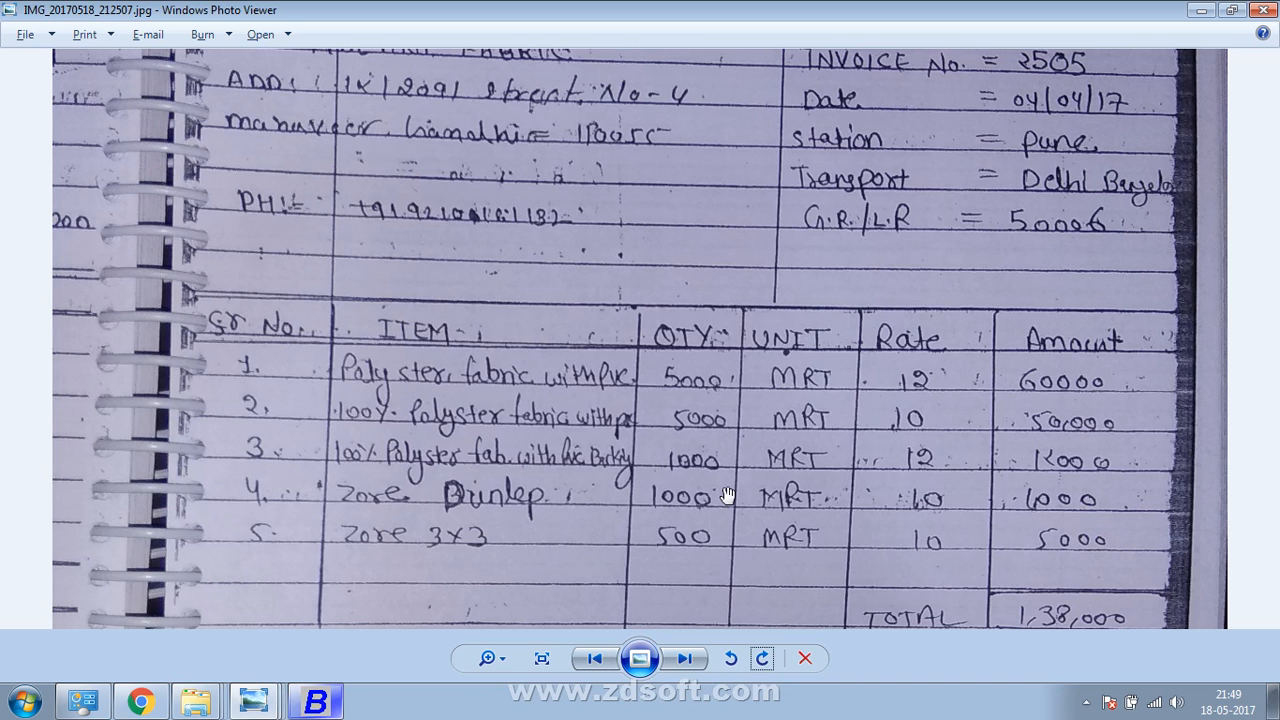
key(alt+Tab)
text(12)
key(F2)
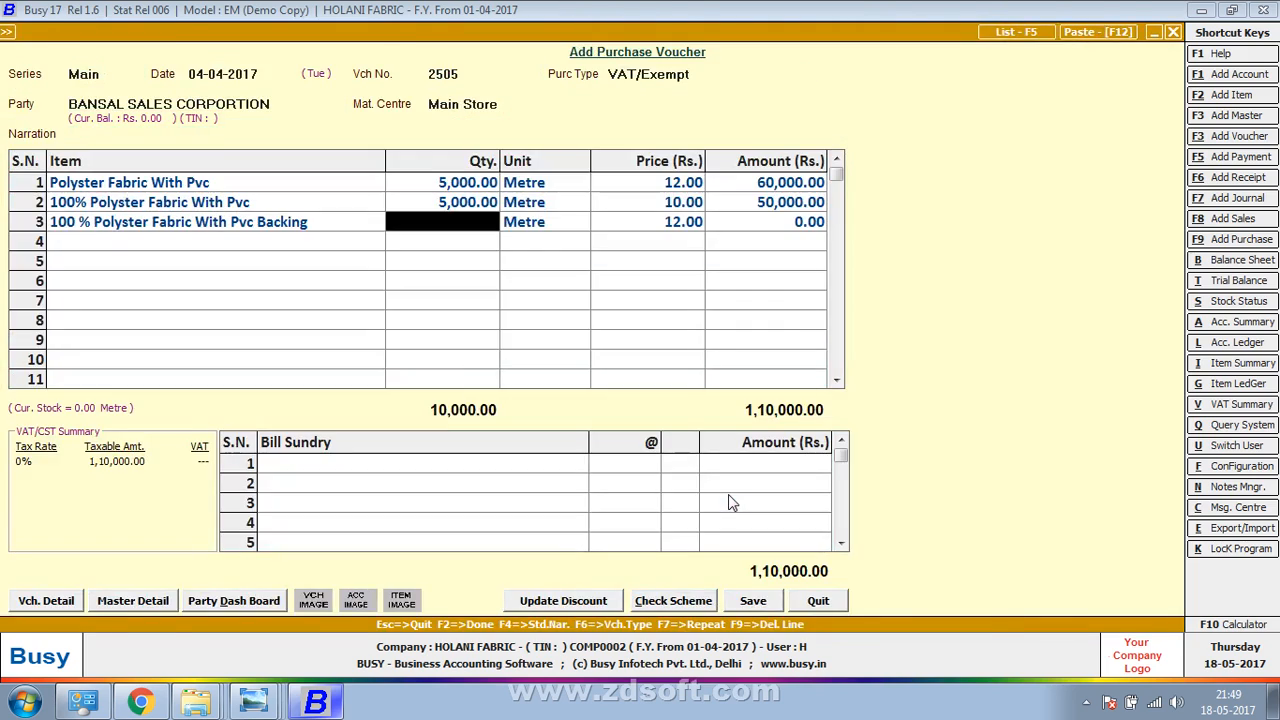
Enter 1,000 metres at 12.00 on row 3 and begin item Zore Dunlep for row 4
key(alt+Tab)
key(alt+Tab)
text(1000)
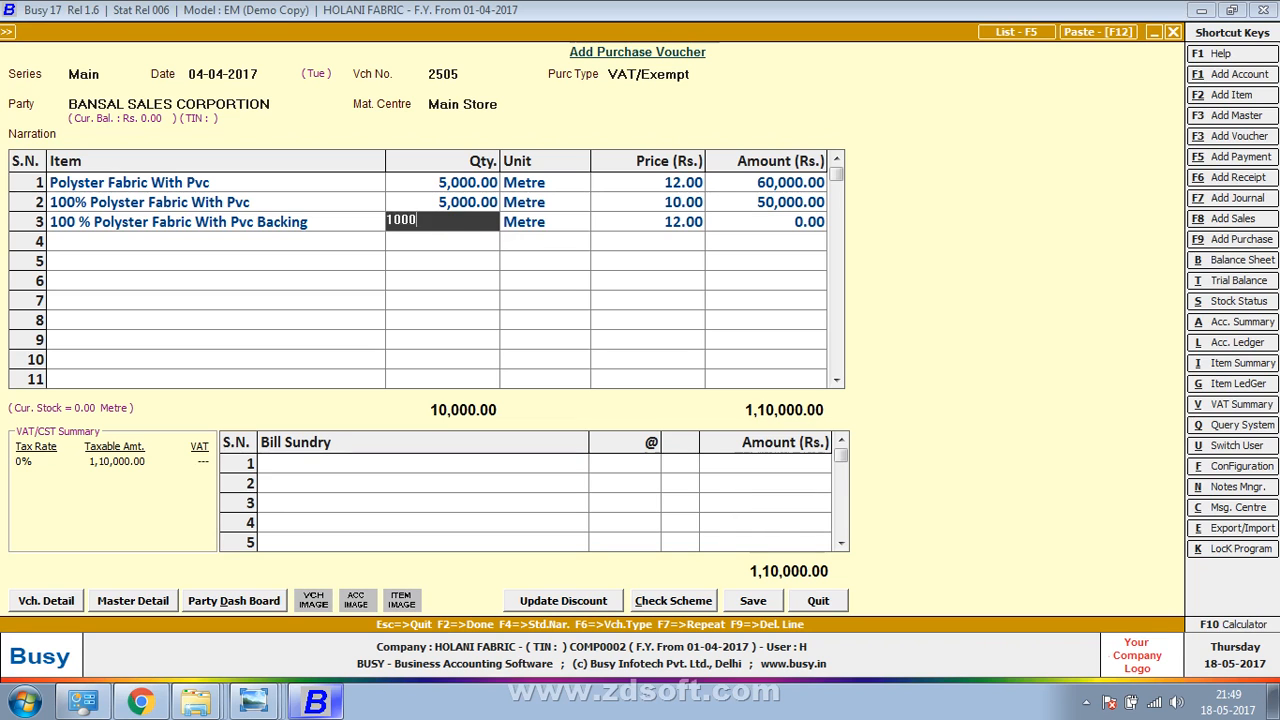
key(Return)
key(Return)
key(alt+Tab)
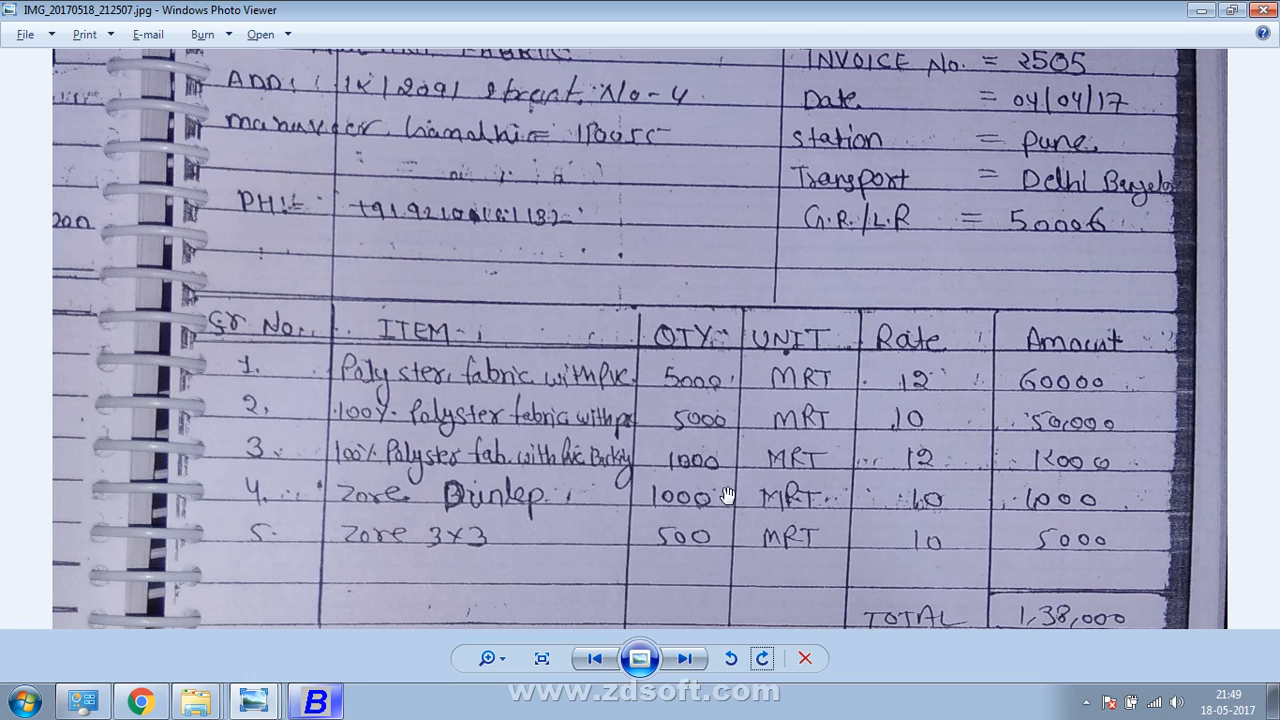
key(alt+Tab)
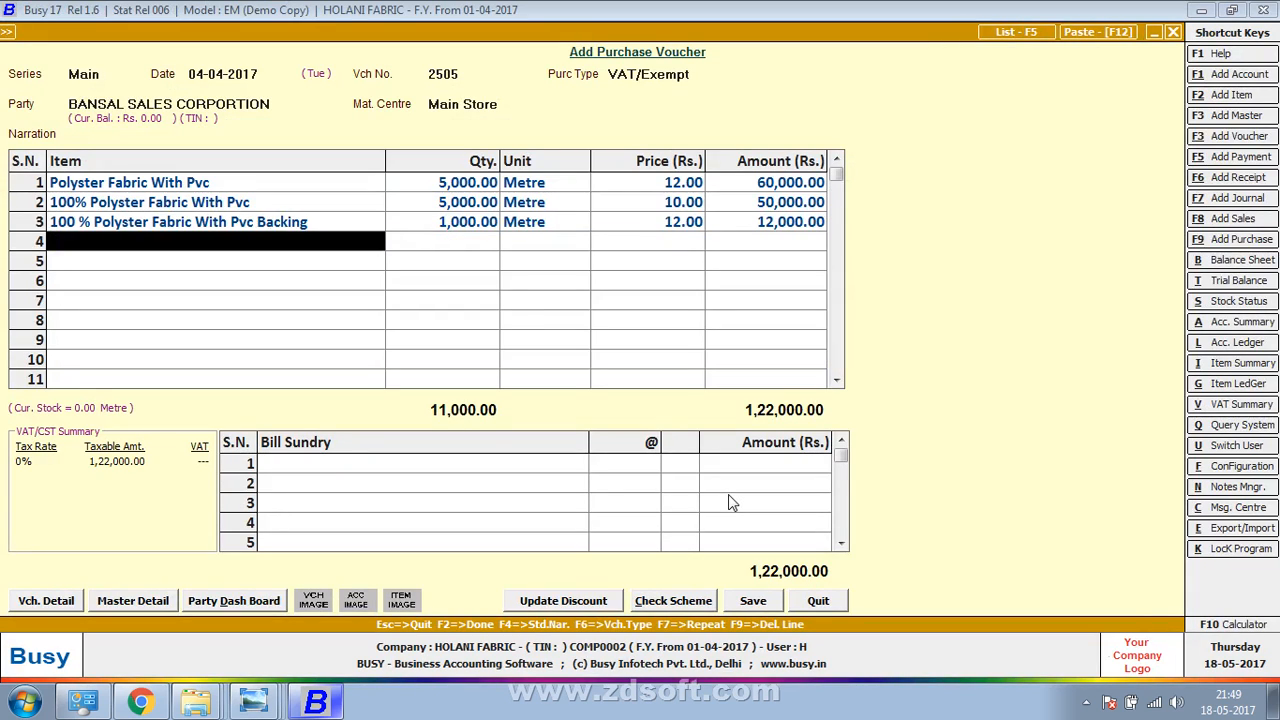
key(alt+F2)
text(zore D)
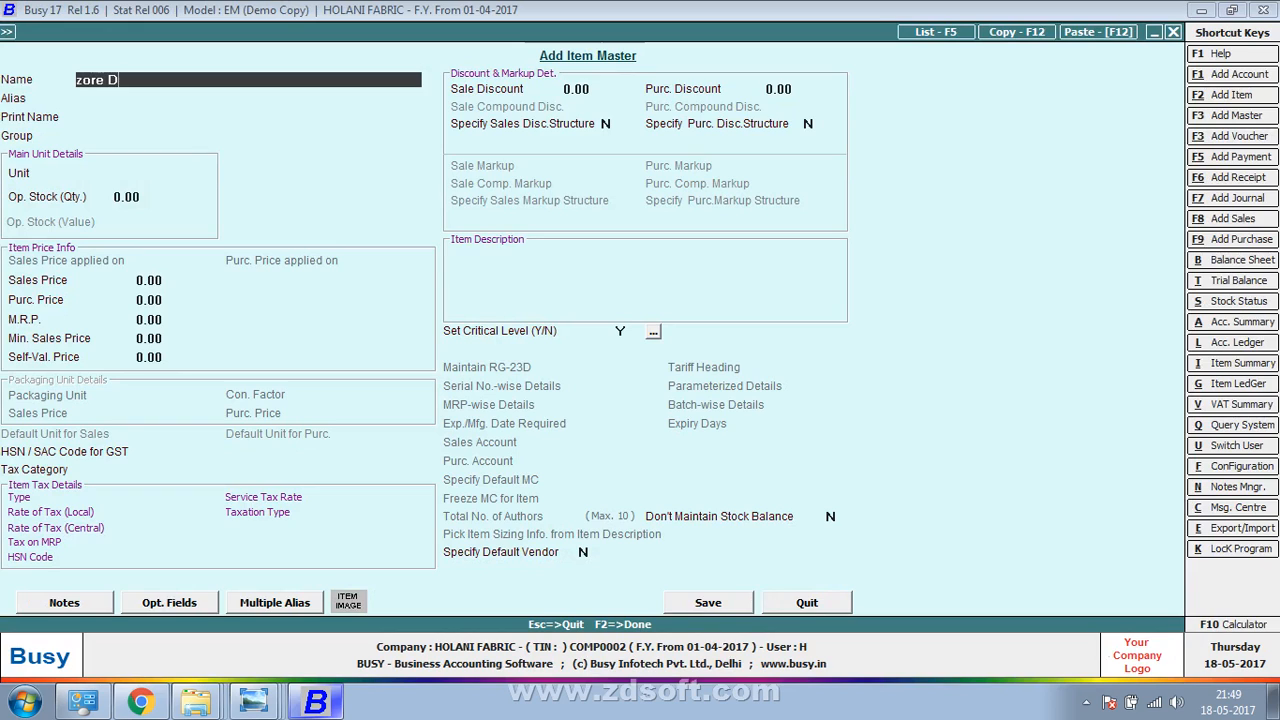
text(unlep)
key(Return)
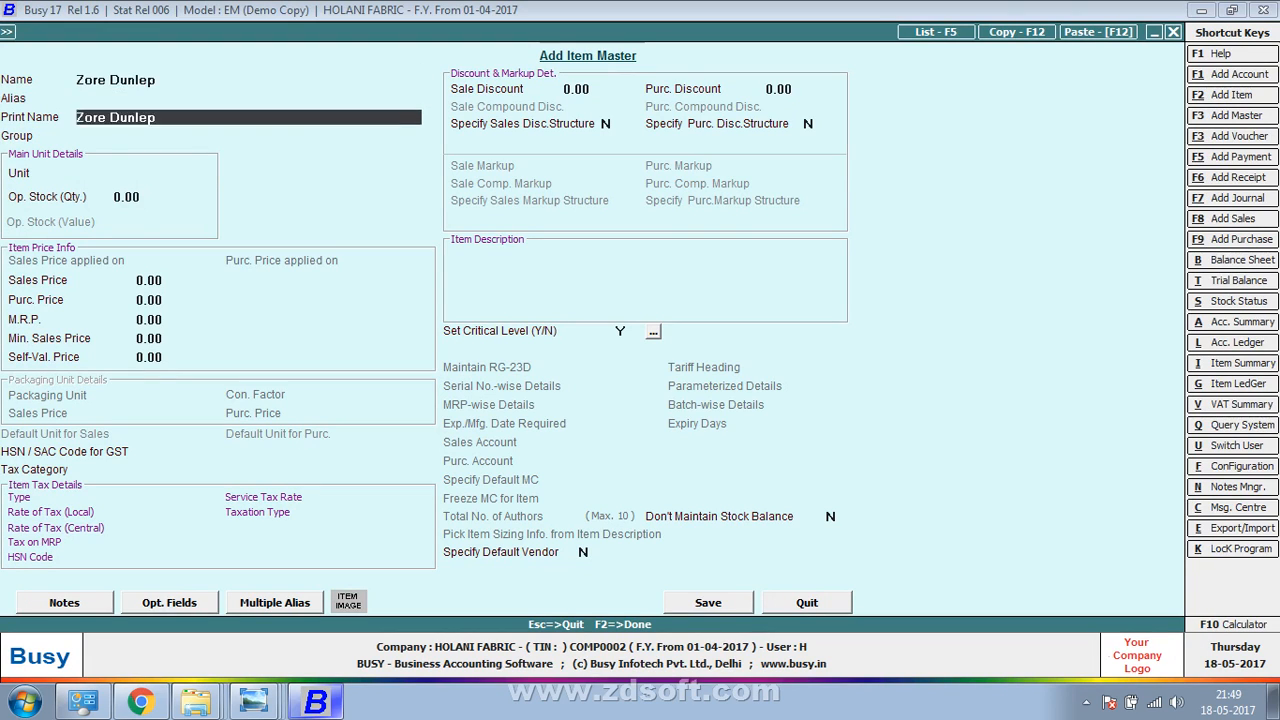
key(Return)
key(BackSpace)
key(BackSpace)
text(o)
key(BackSpace)
text(zore Dunlep)
key(Return)
Set group Polyster Fabric, unit Metre and purchase price 12, and save the item
key(Down)
key(Down)
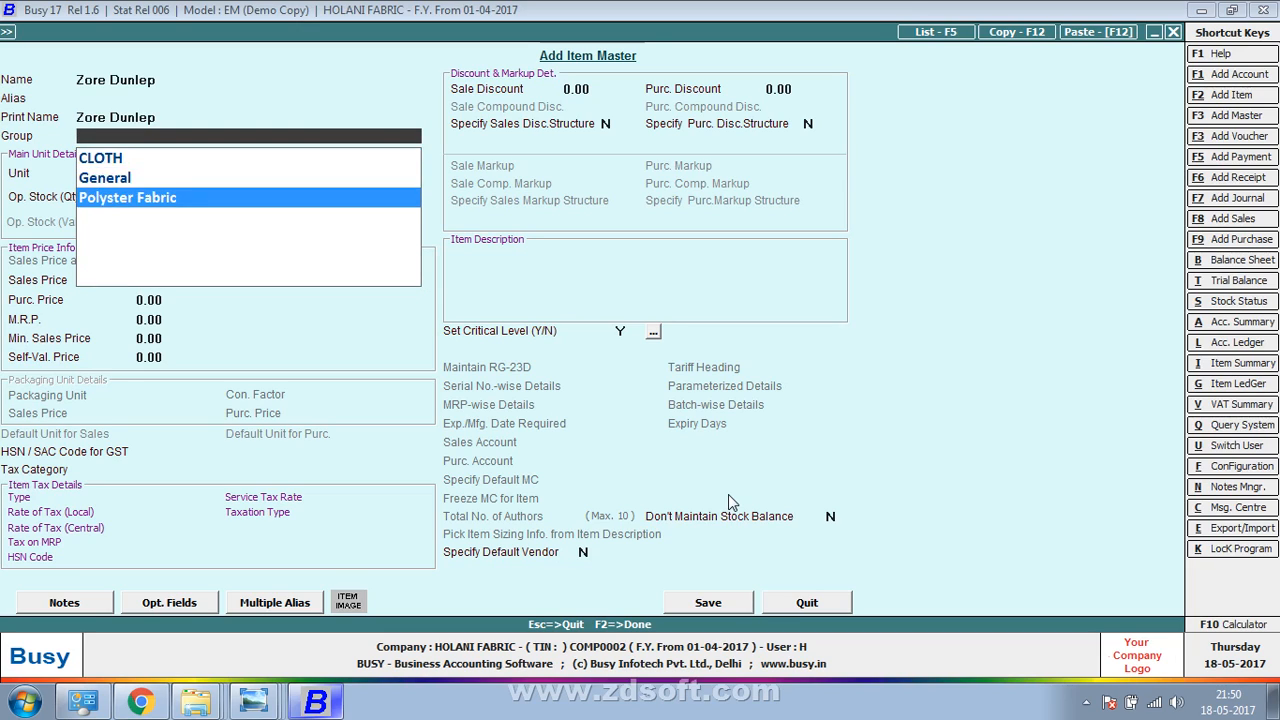
key(Return)
key(Down)
key(Down)
key(Down)
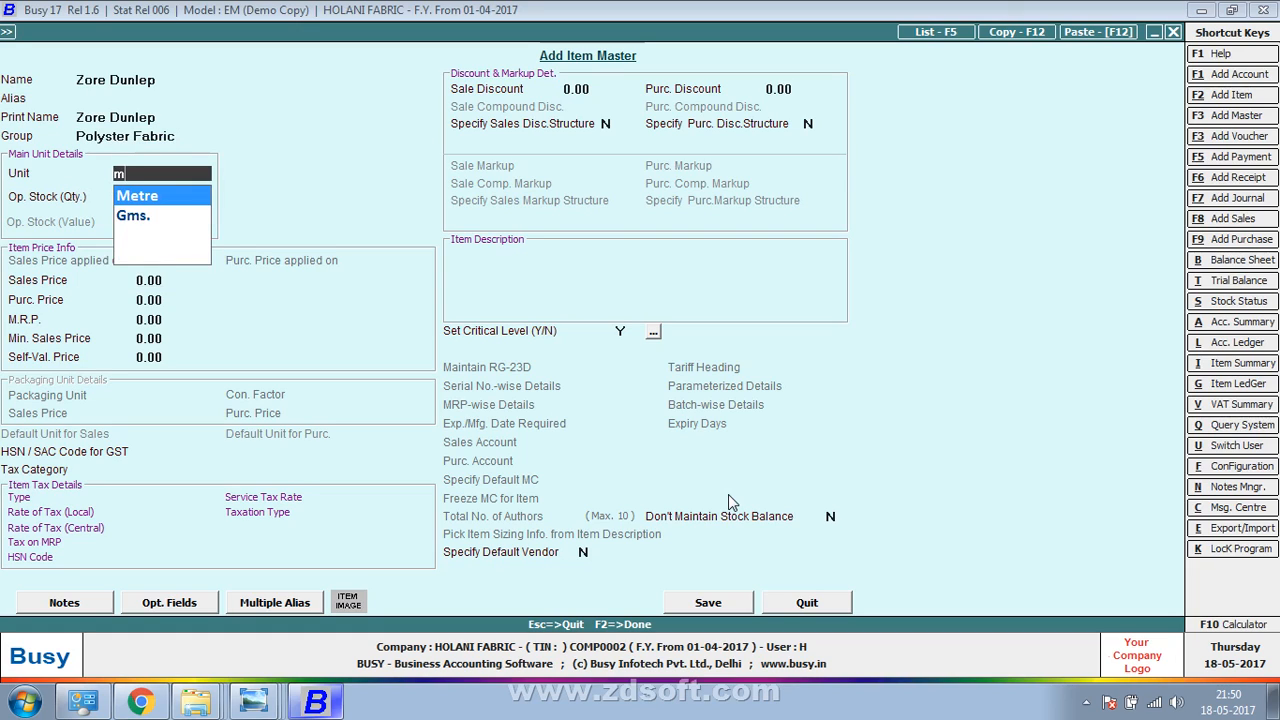
key(Return)
key(Return)
key(Return)
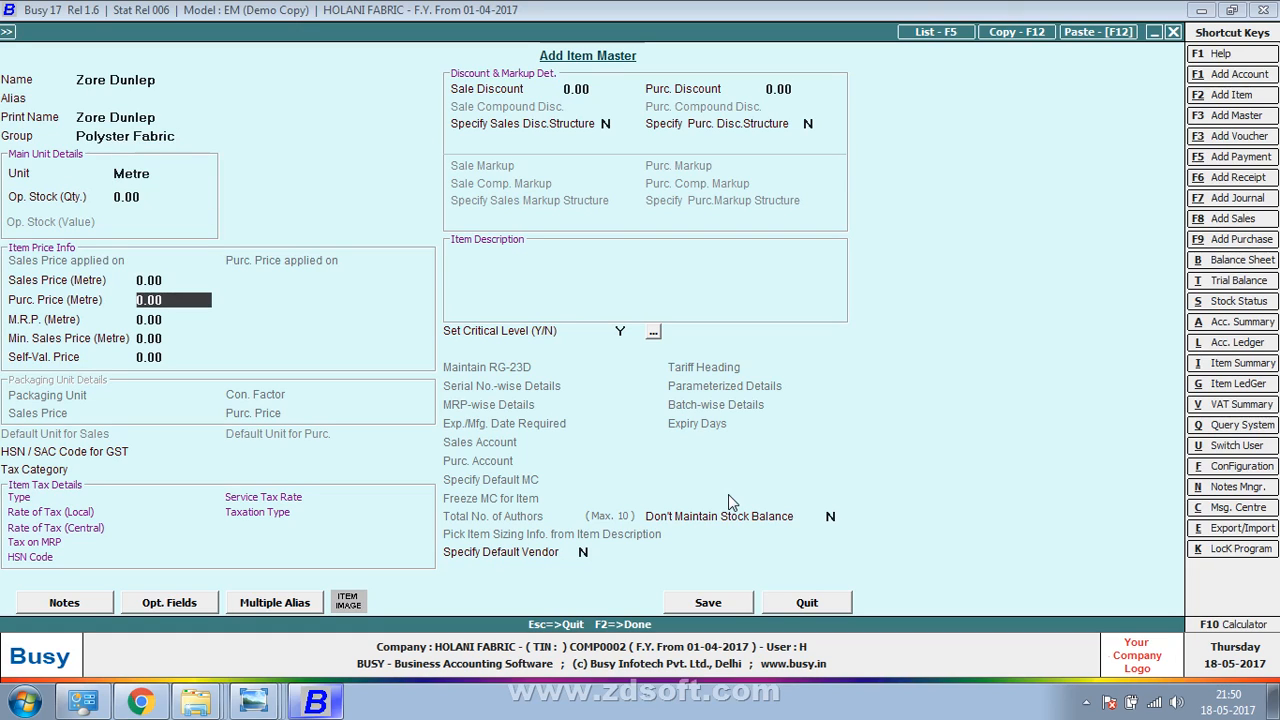
text(12)
key(Return)
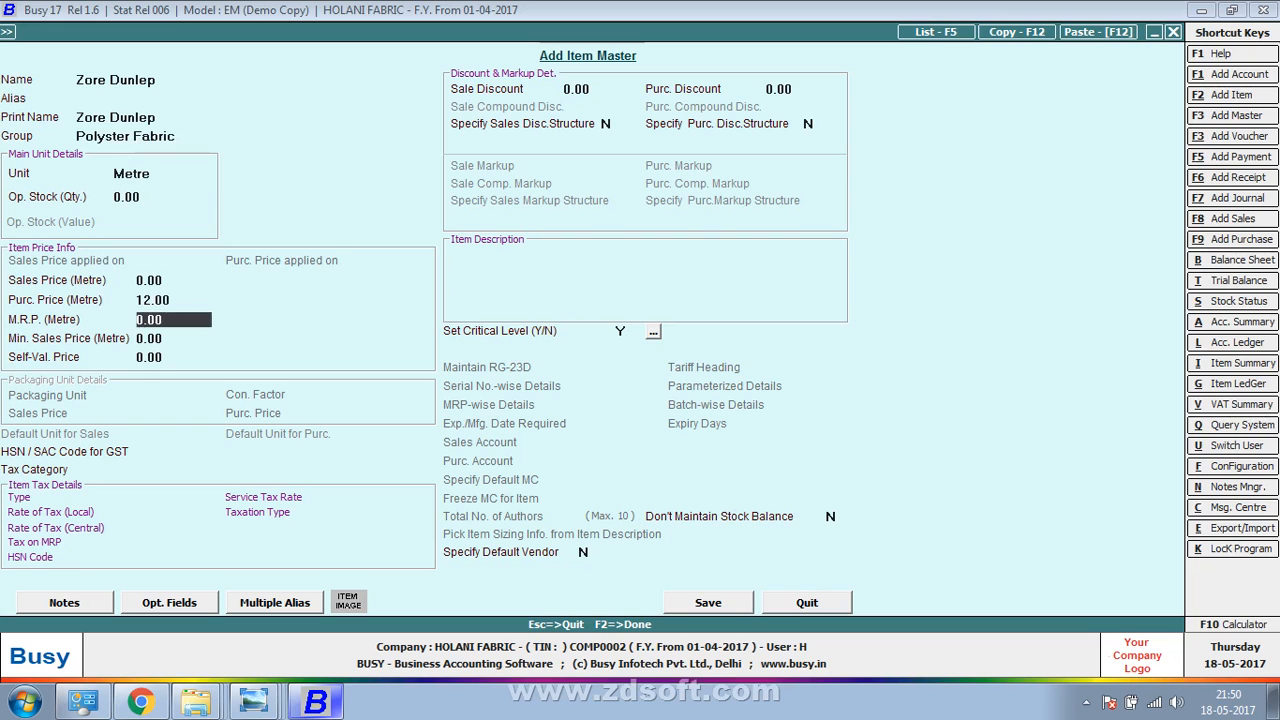
key(Return)
key(Return)
key(Return)
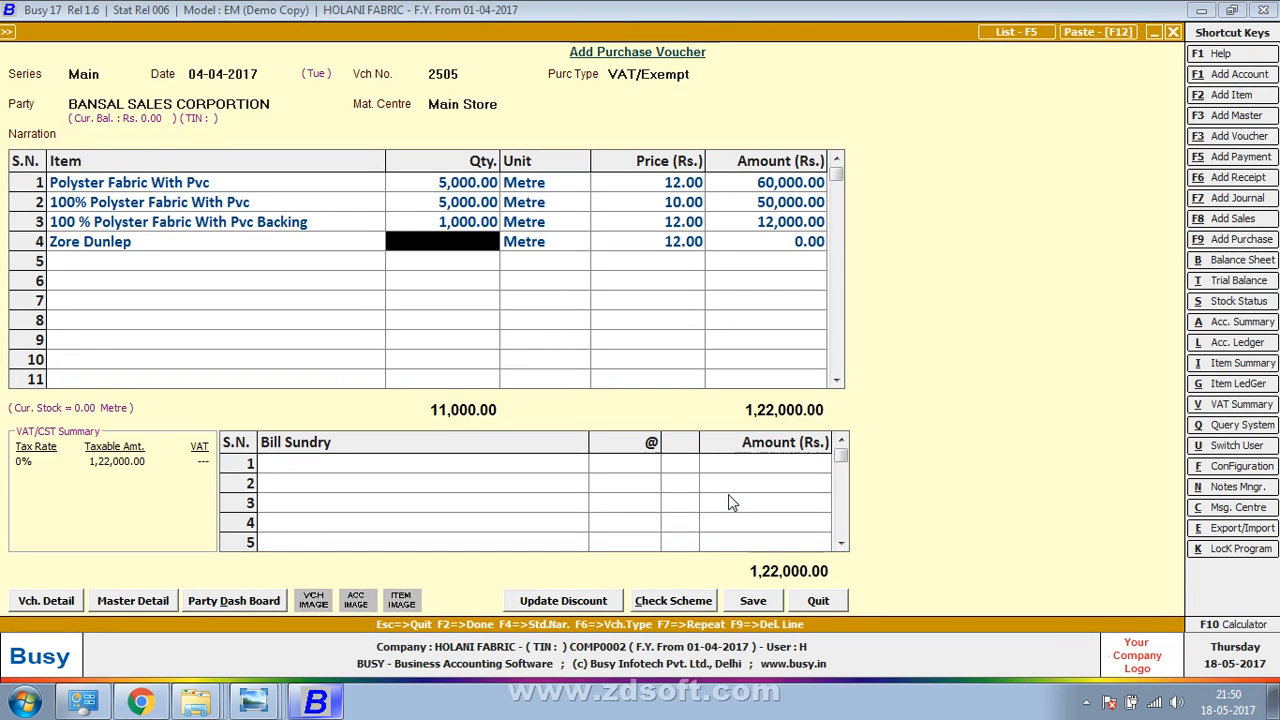
Enter 1,000 metres at 10.00 on row 4
key(alt+Tab)
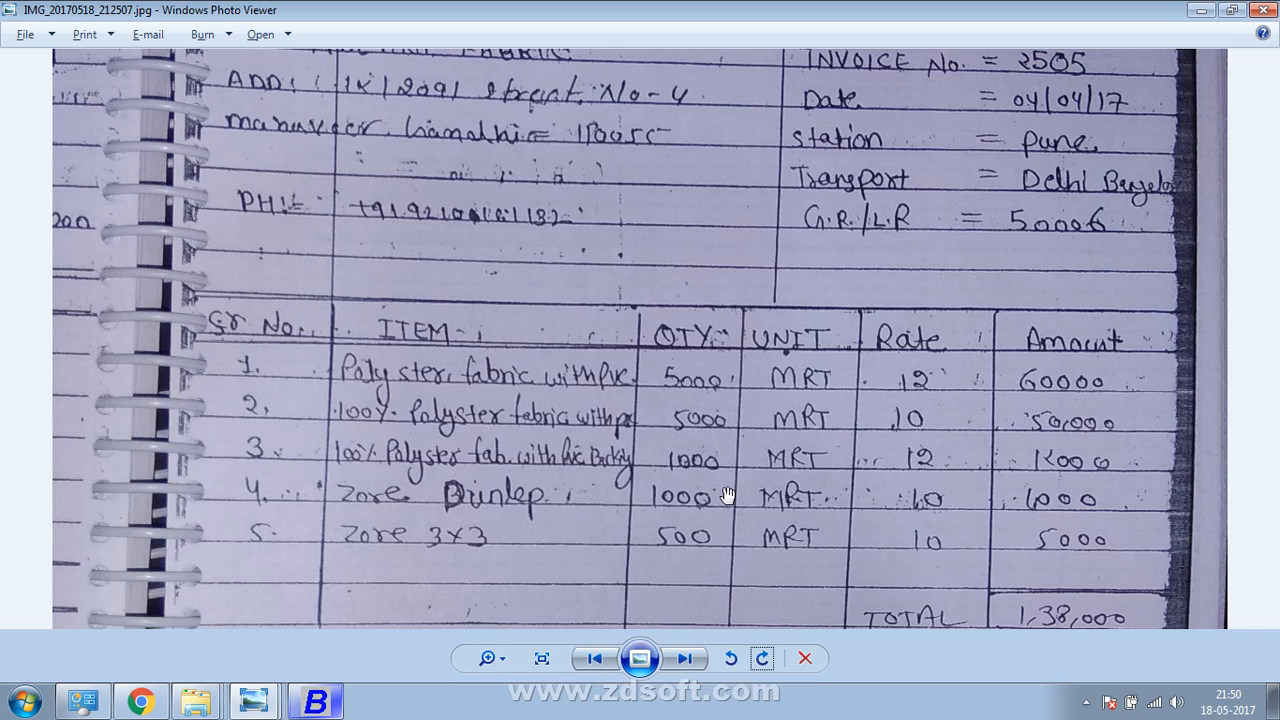
key(alt+Tab)
text(1000)
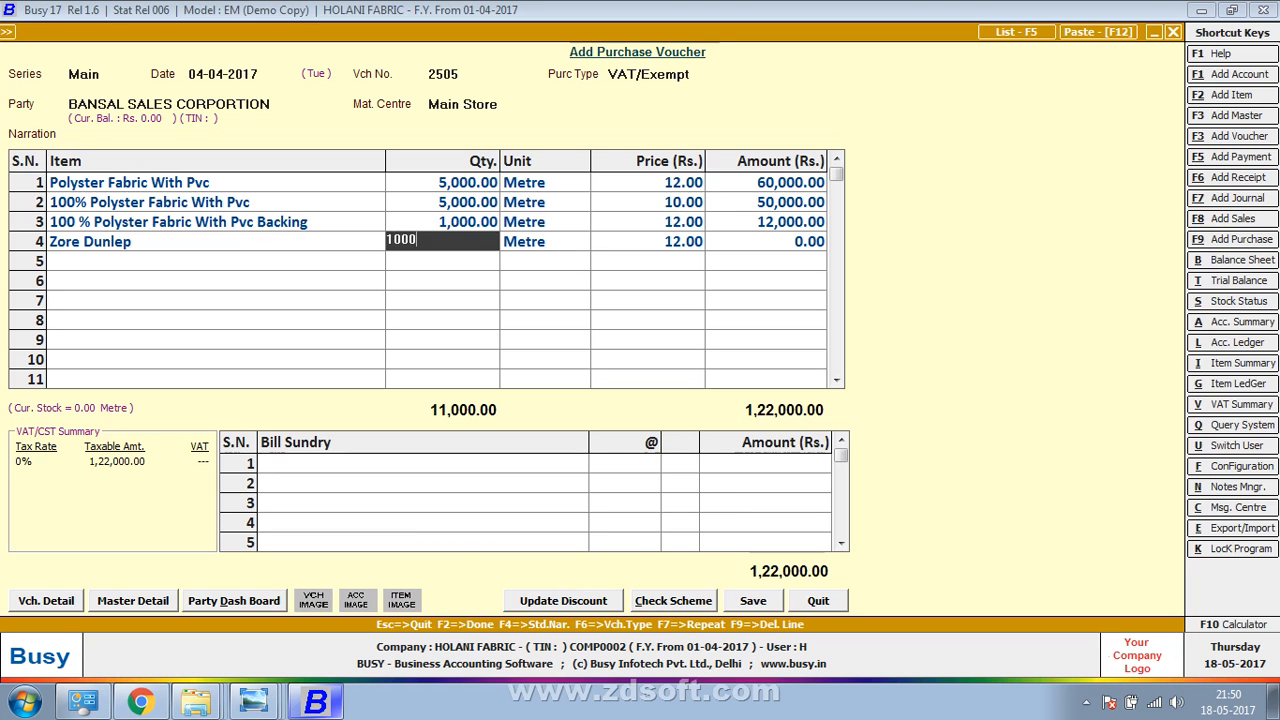
key(Return)
text(10)
key(Return)
key(Return)
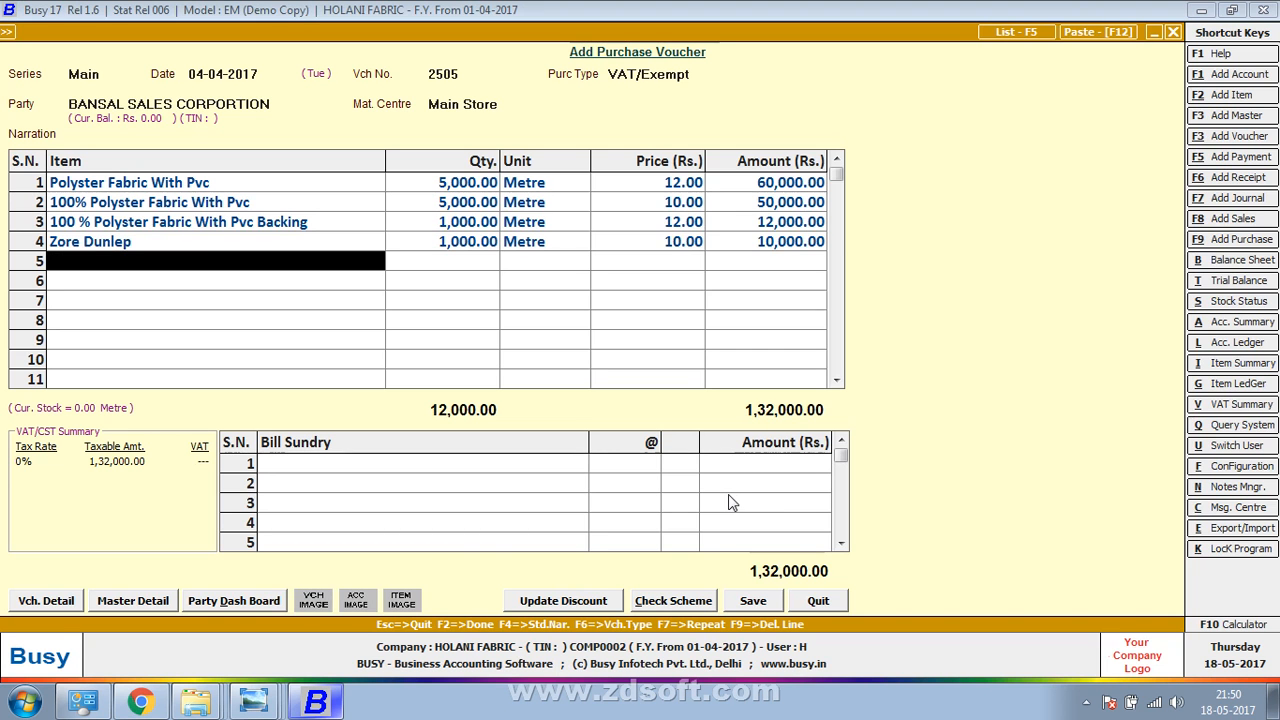
key(alt+Tab)
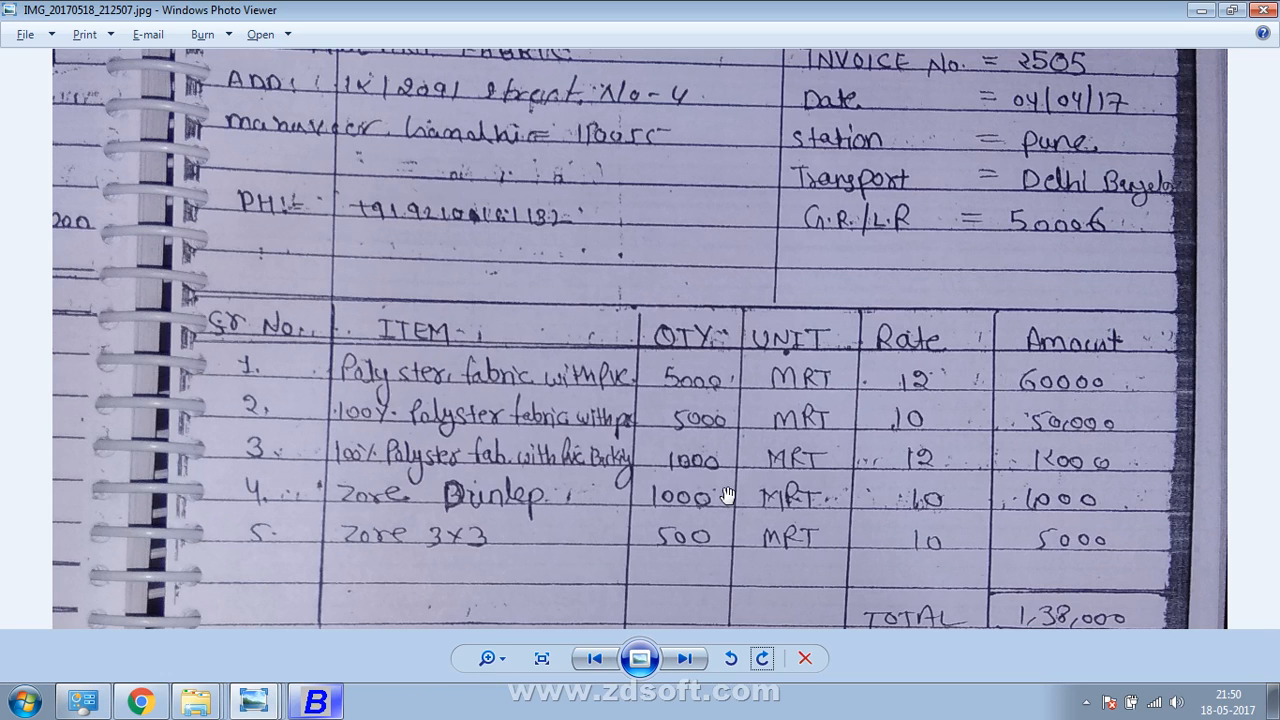
Start a new item for voucher line 5 and name it Zore 3x3
key(alt+Tab)
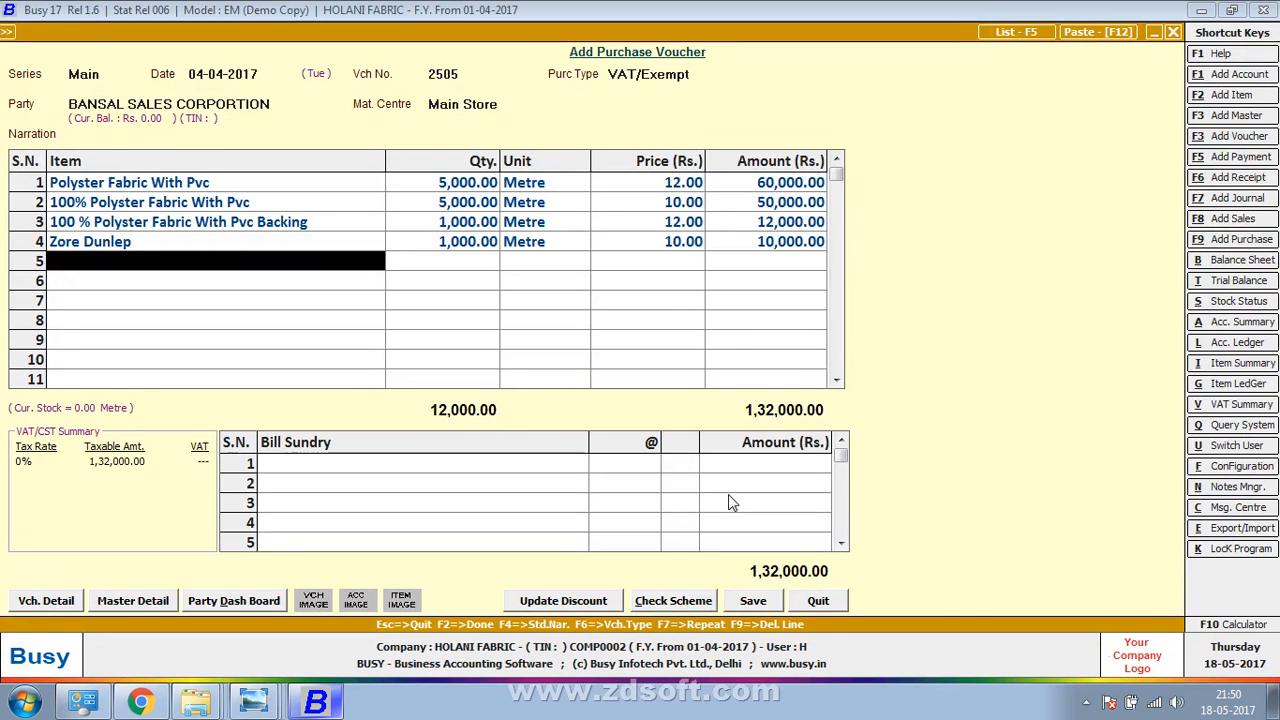
key(alt+F2)
text(zore)
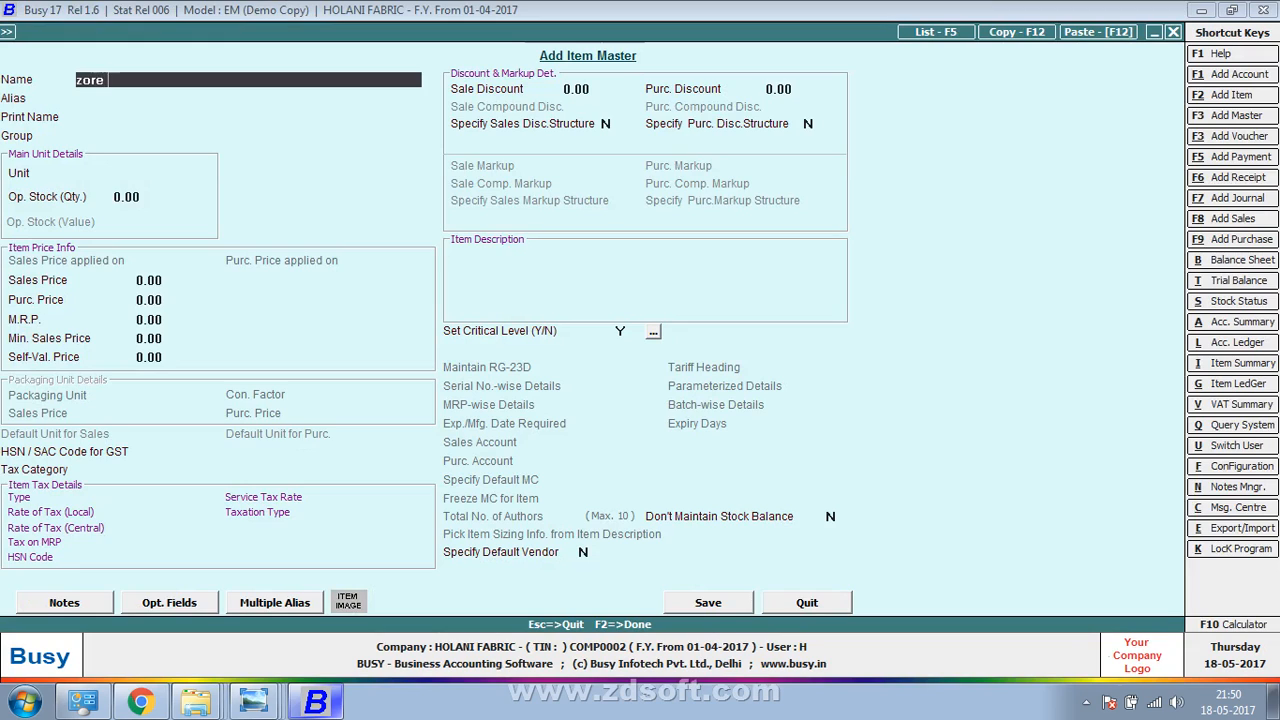
text( 3*1)
key(Return)
key(Return)
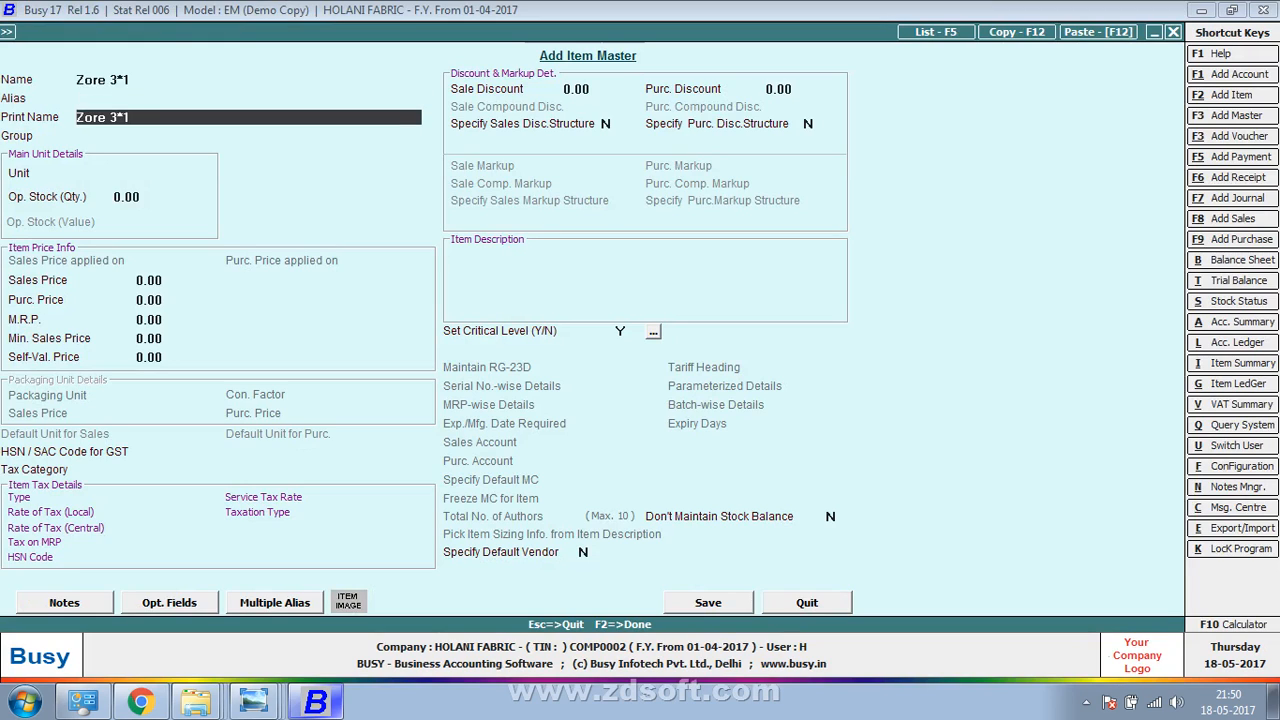
key(Up)
key(Up)
key(Right)
key(Delete)
key(Delete)
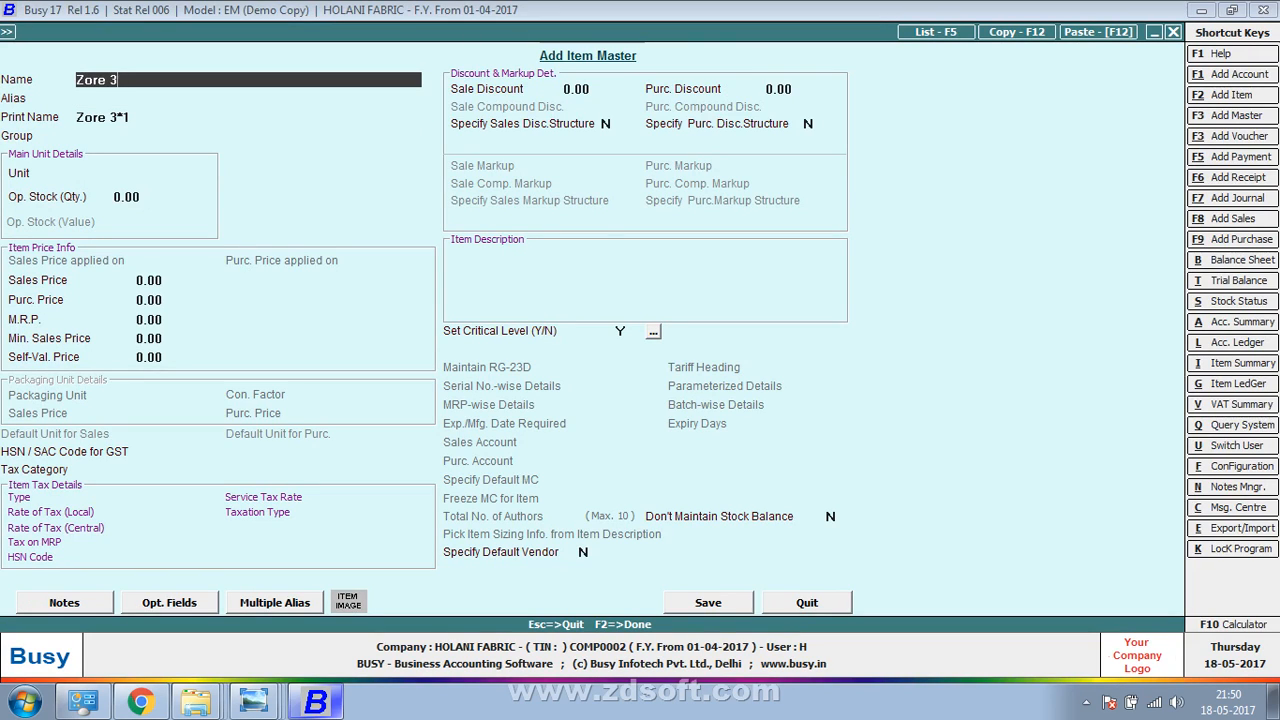
text(x3)
key(Return)
key(Return)
key(Return)
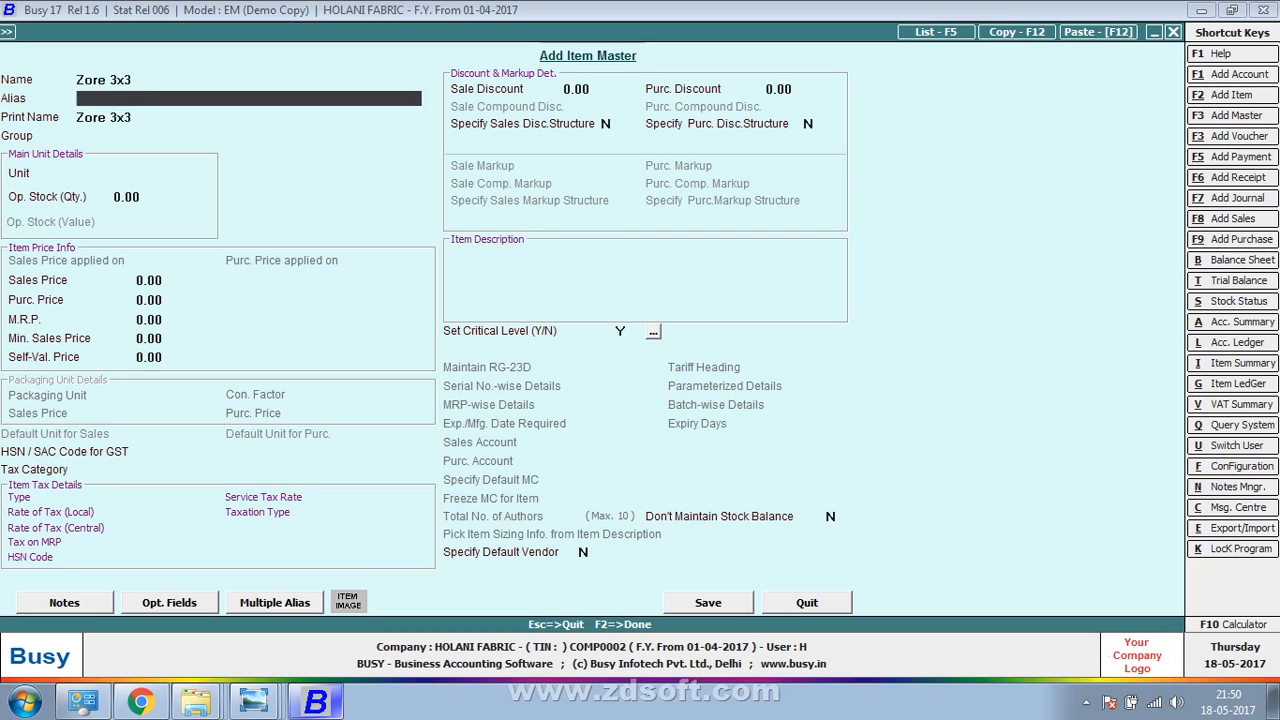
Put Zore 3x3 in group CLOTH with unit Metre and purchase price 10.00, and save it
key(Down)
key(Down)
key(Up)
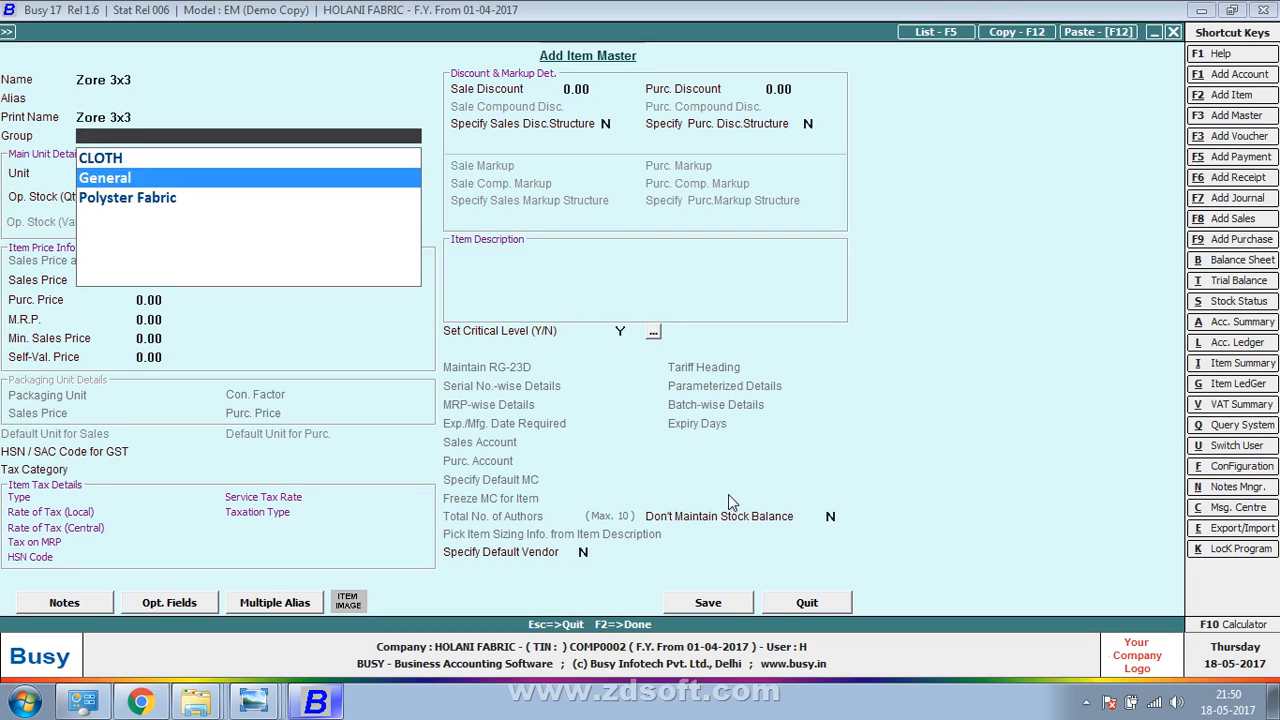
key(Up)
key(Return)
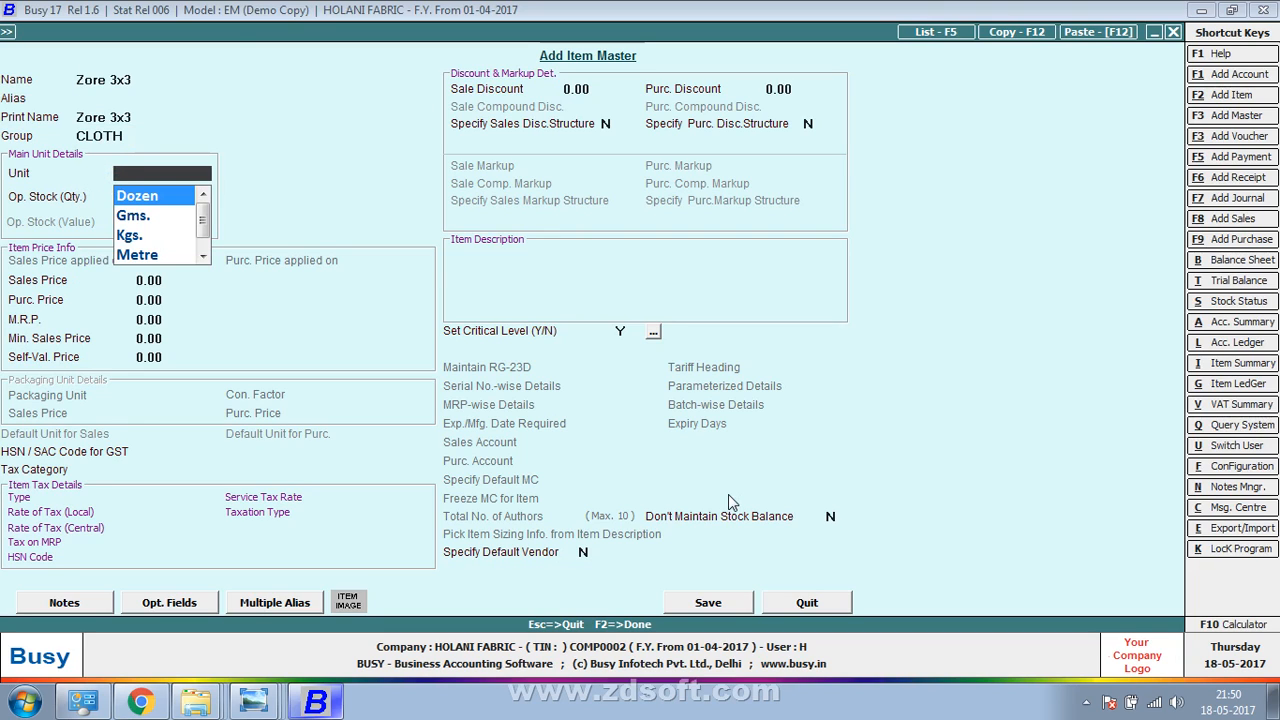
key(Down)
key(Down)
key(Down)
key(Return)
key(Return)
key(Return)
text(10)
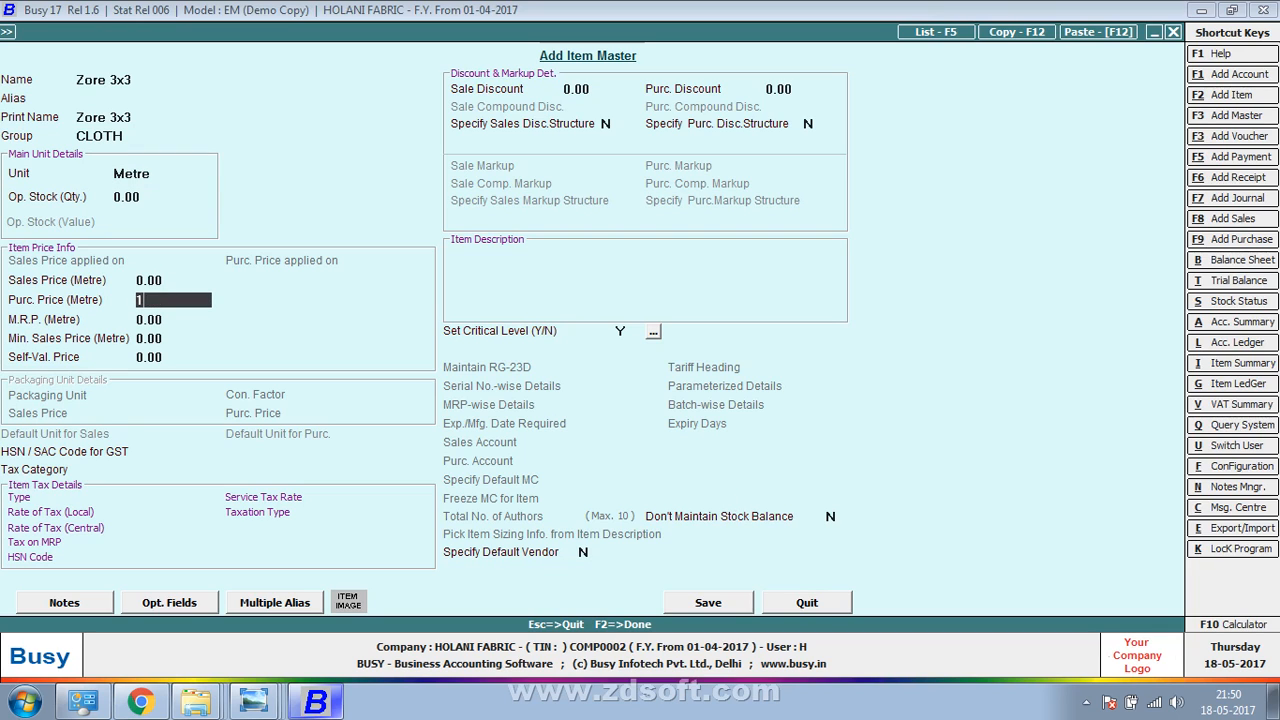
key(Return)
key(F2)
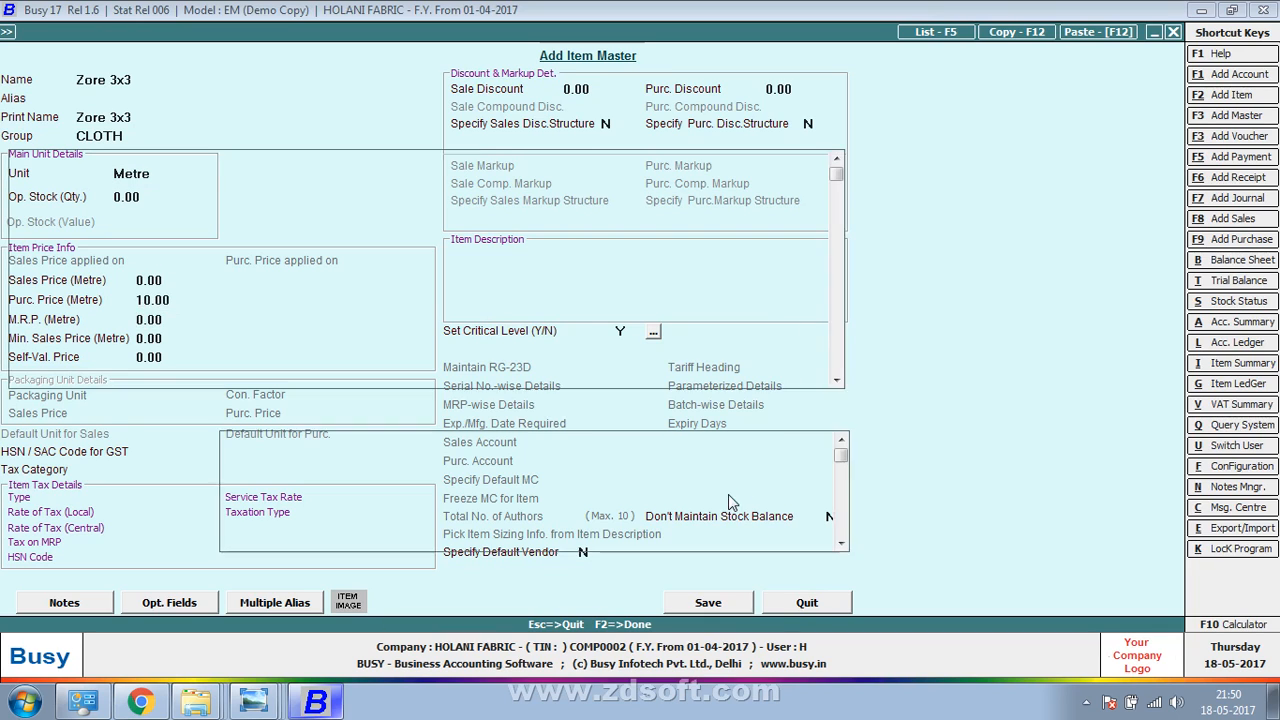
Enter quantity 500 for Zore 3x3 on line 5, then view the invoice totals and charges
text(500)
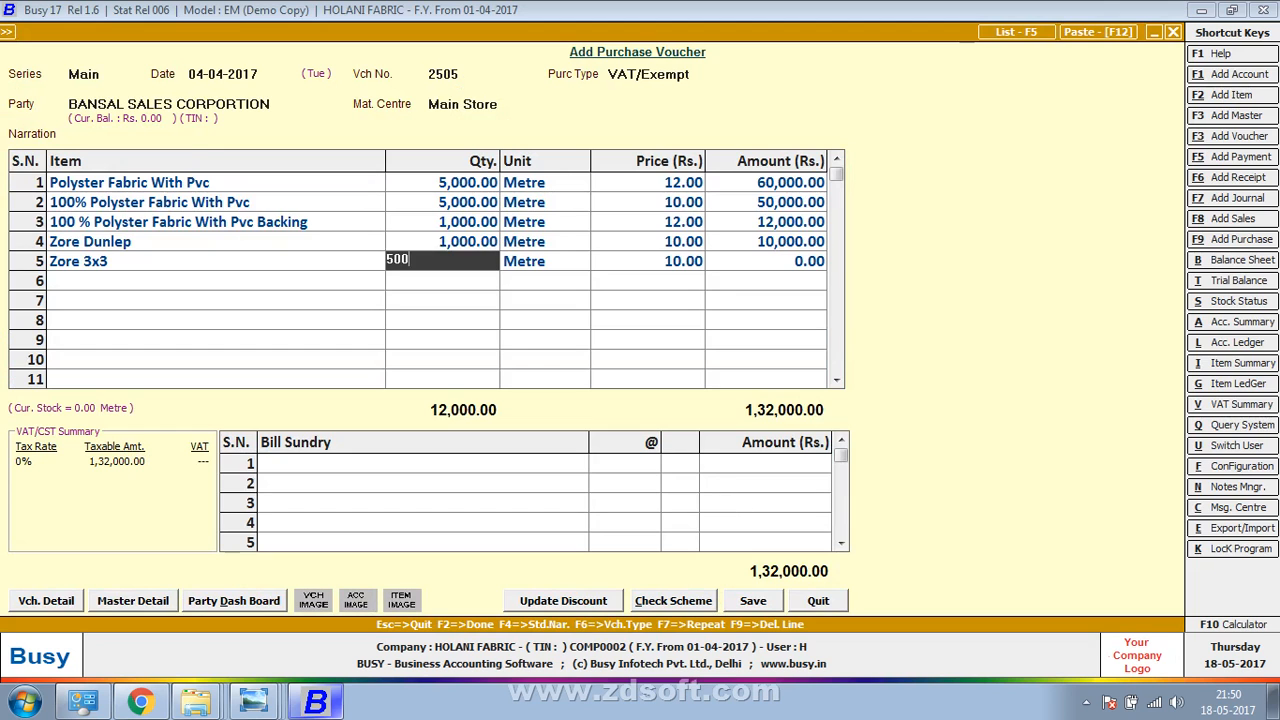
key(Return)
key(alt+Tab)
drag(728, 495, 830, 235)
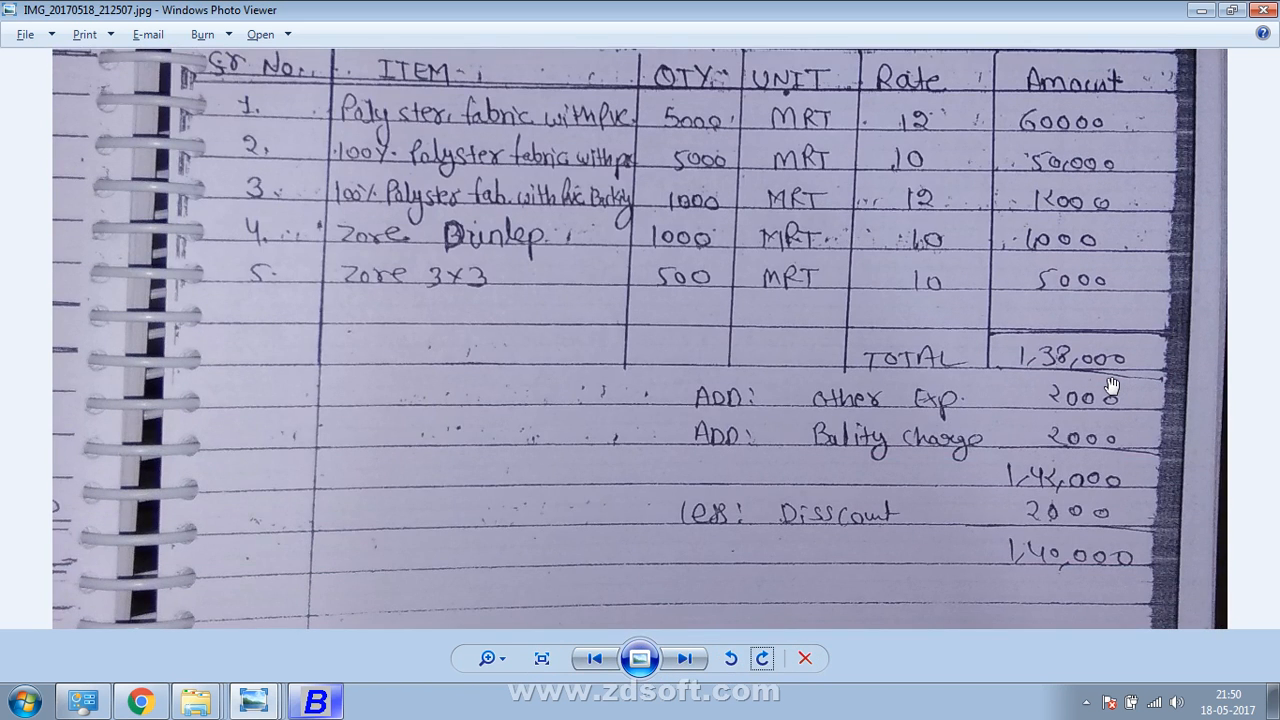
key(alt+Tab)
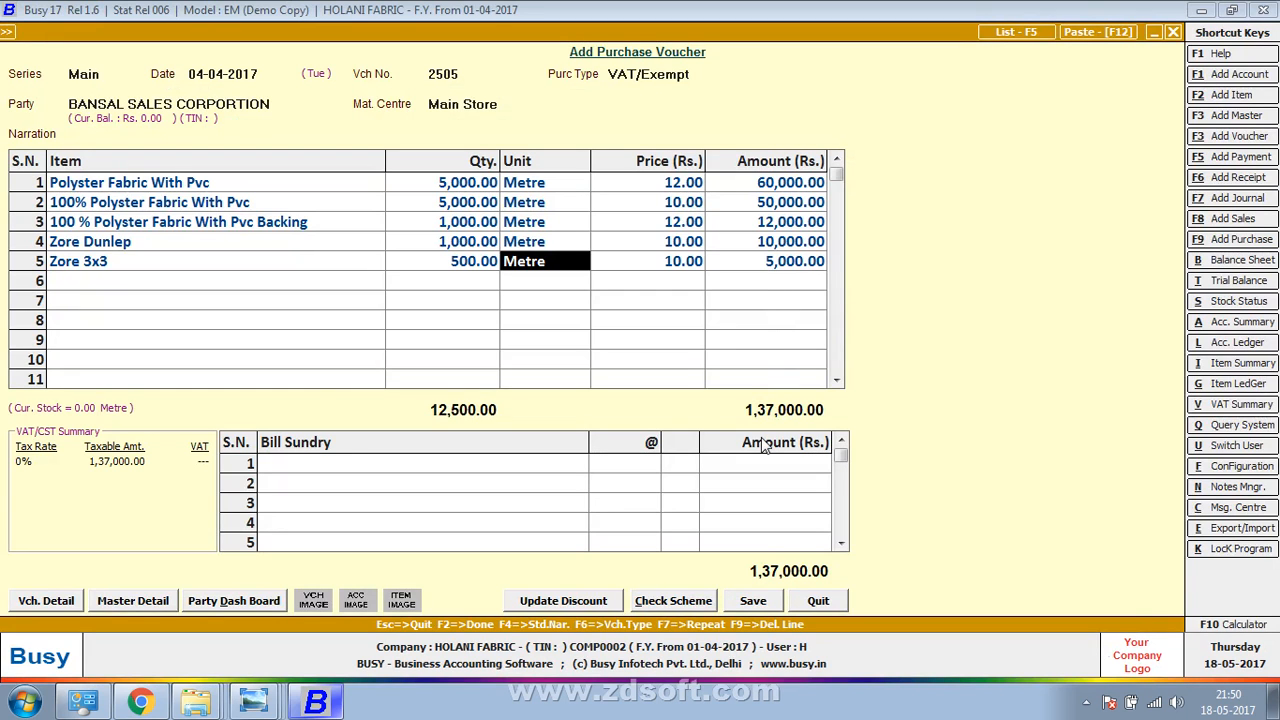
key(alt+Tab)
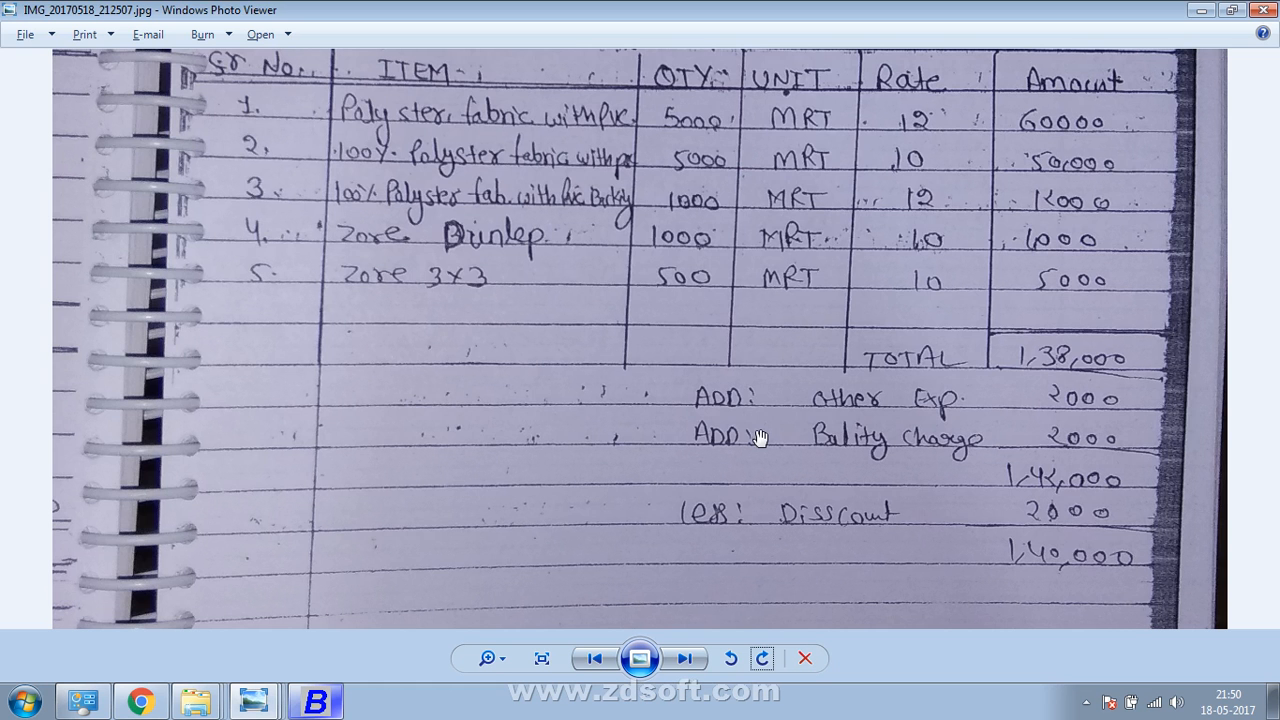
key(alt+Tab)
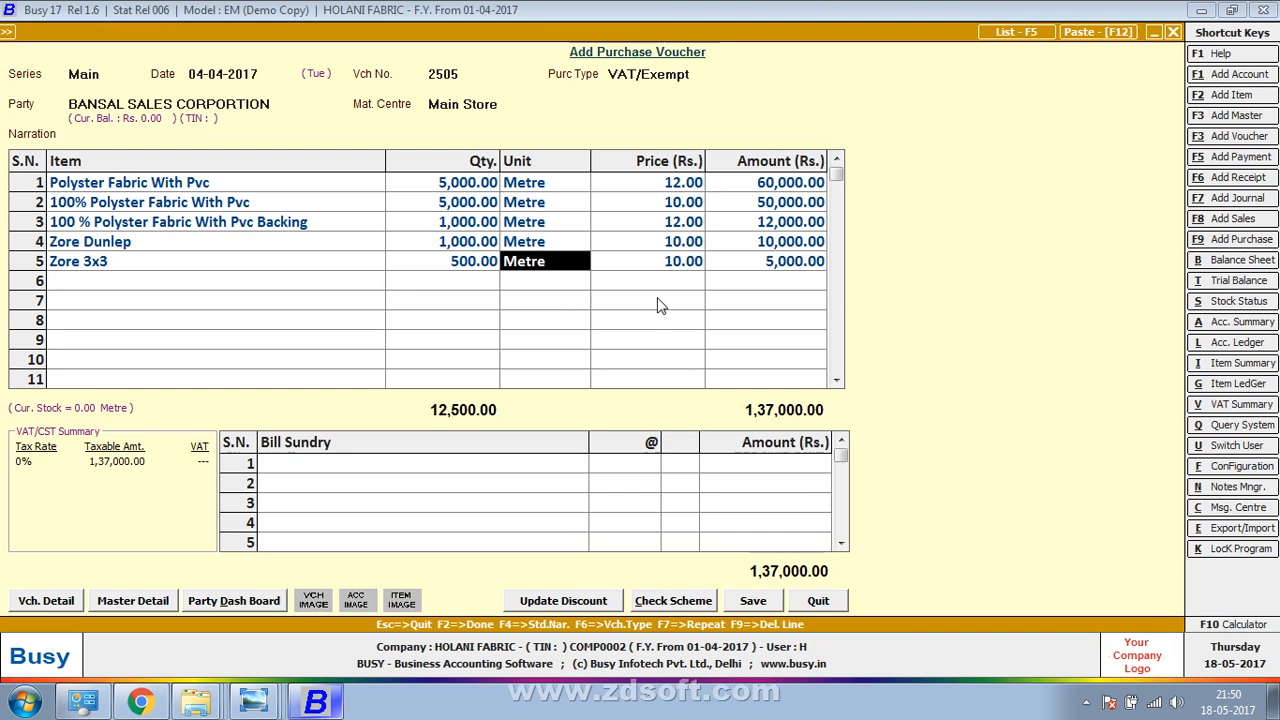
key(alt+Tab)
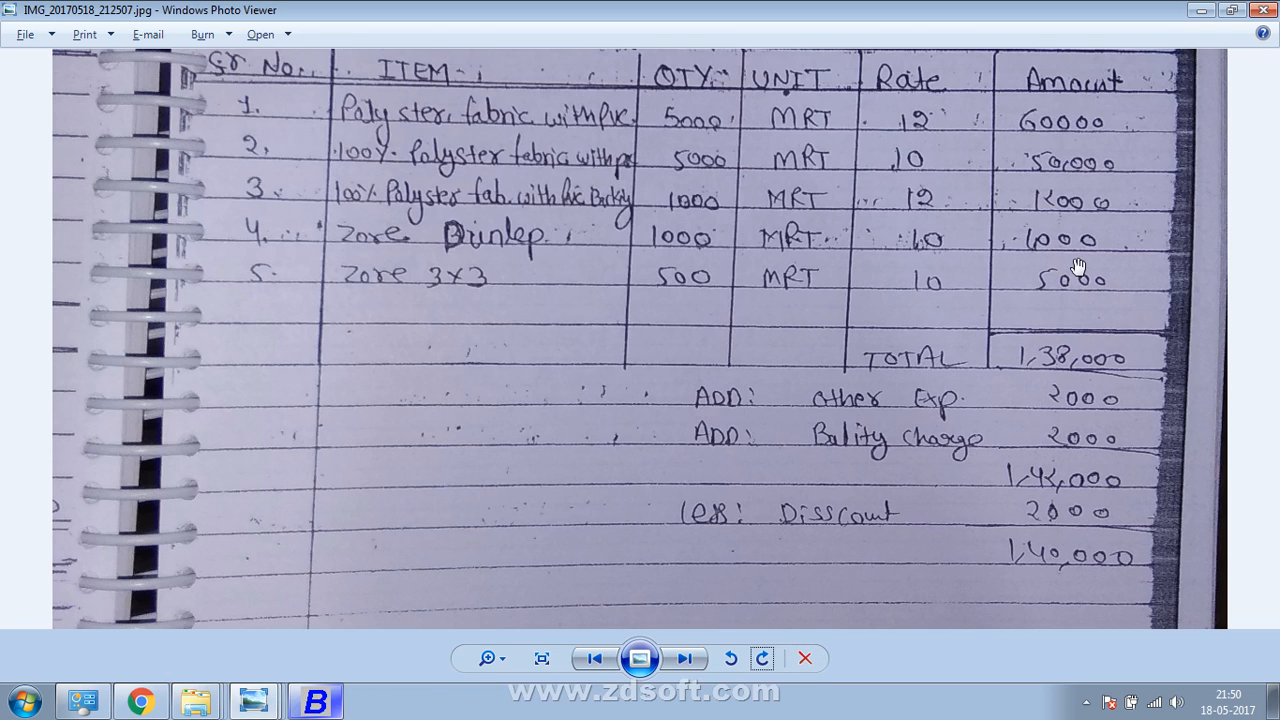
key(alt+Tab)
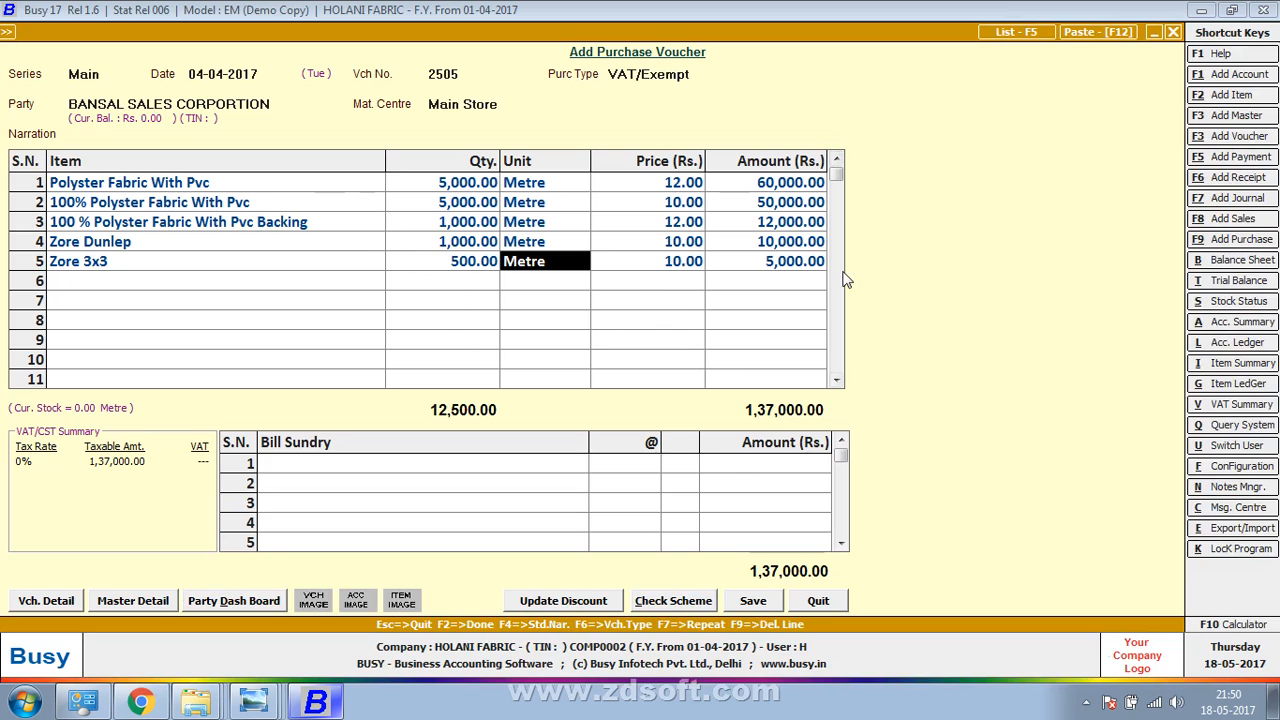
key(alt+Tab)
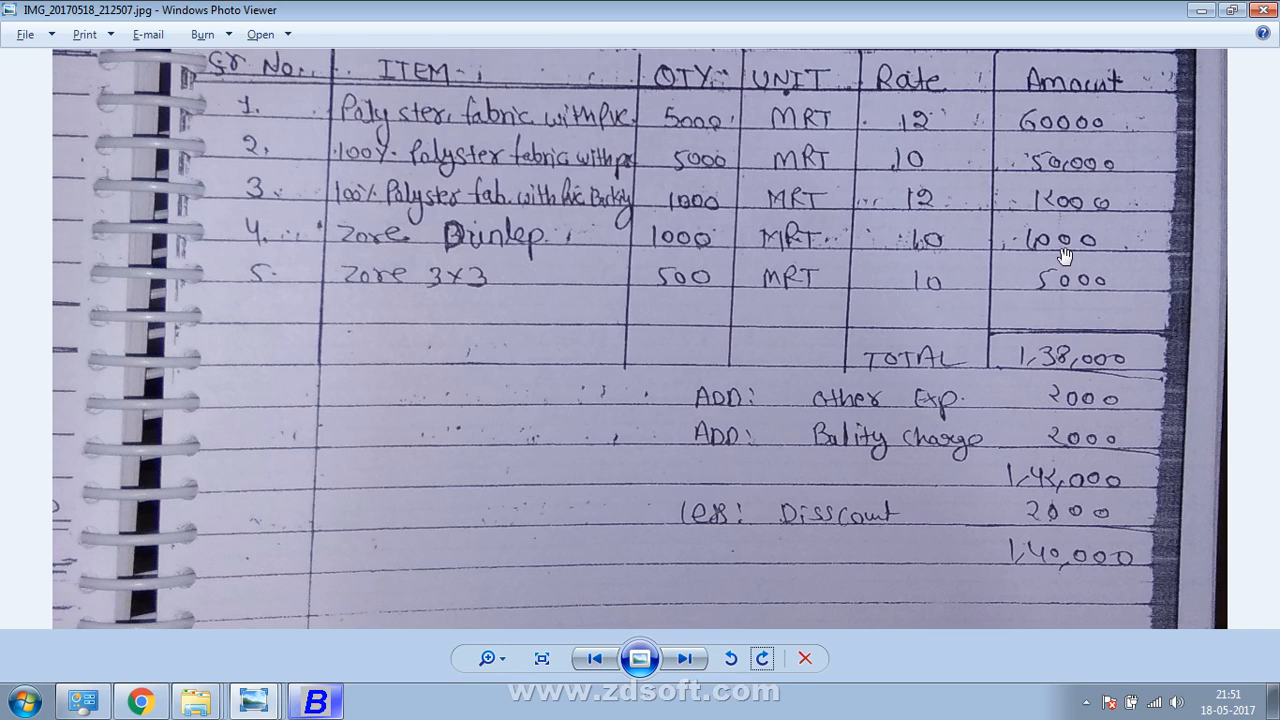
key(alt+Tab)
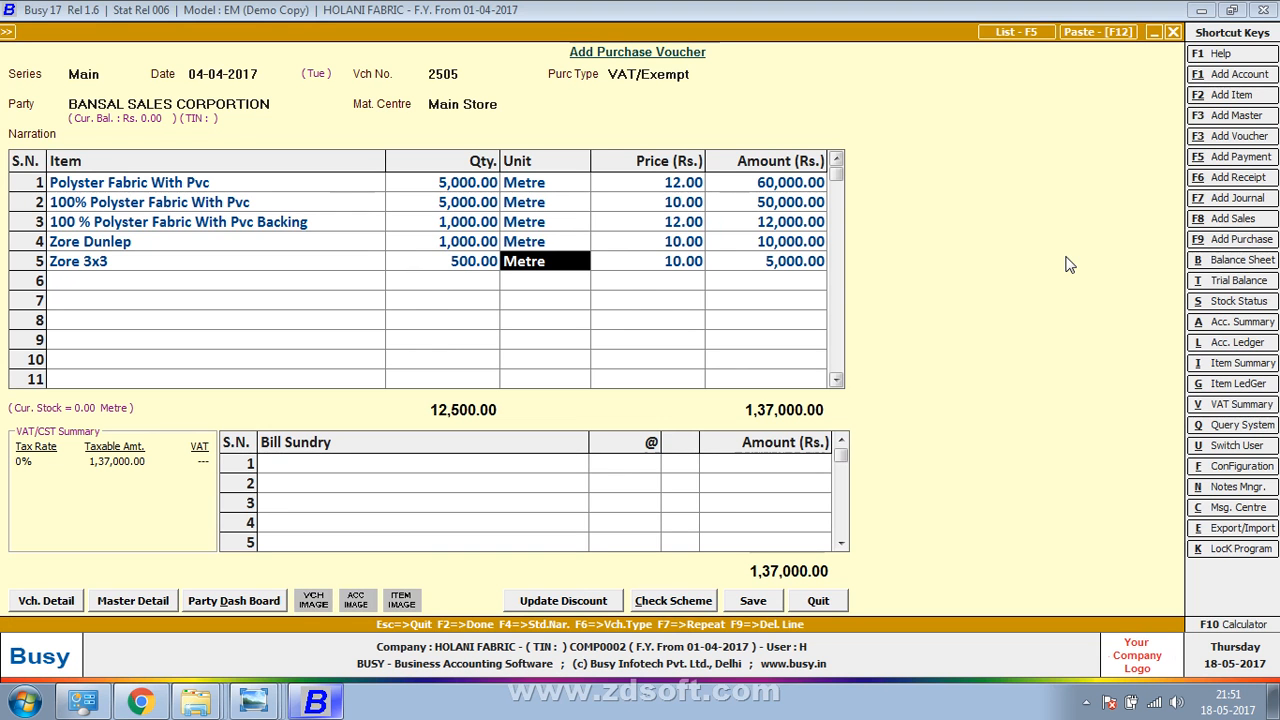
key(alt+Tab)
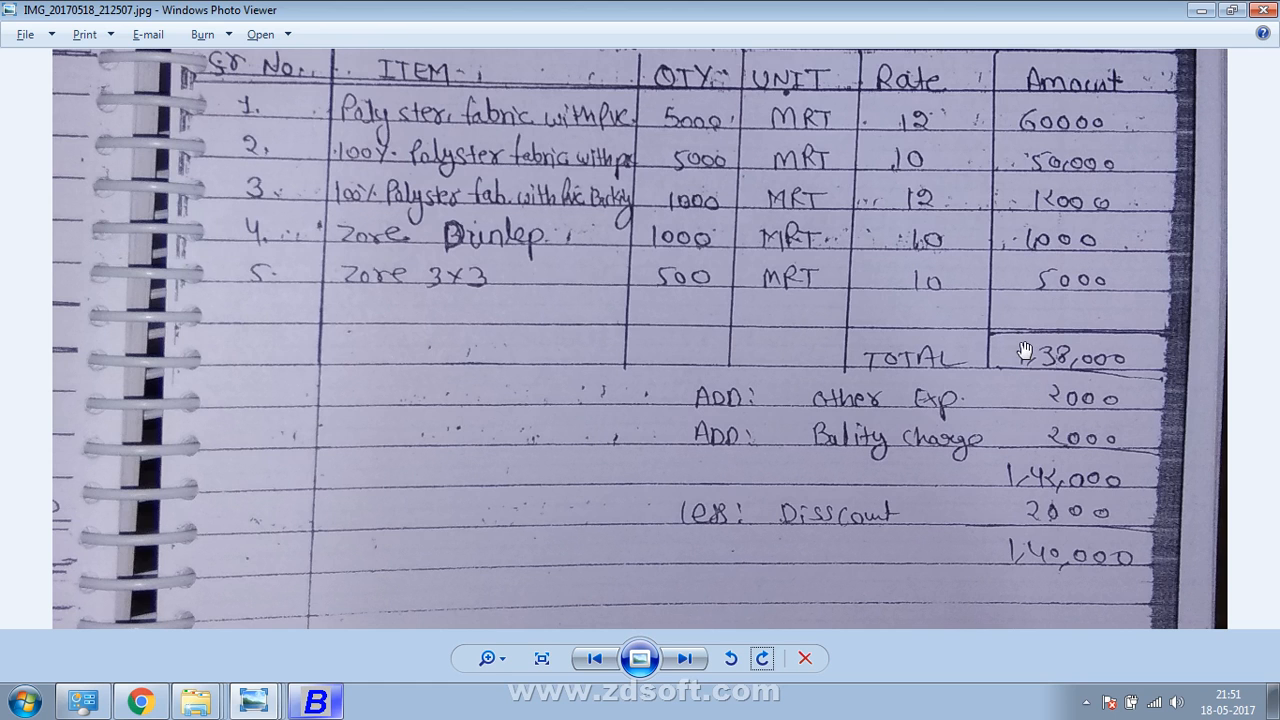
key(alt+Tab)
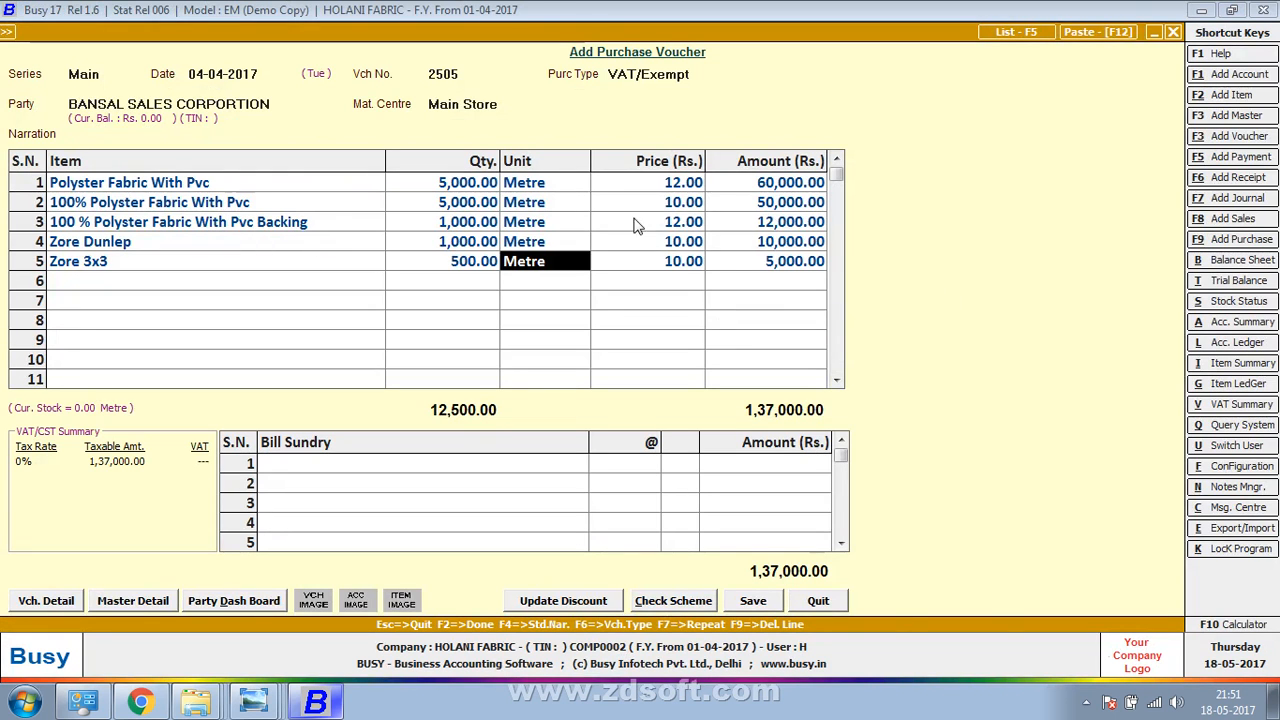
key(alt+Tab)
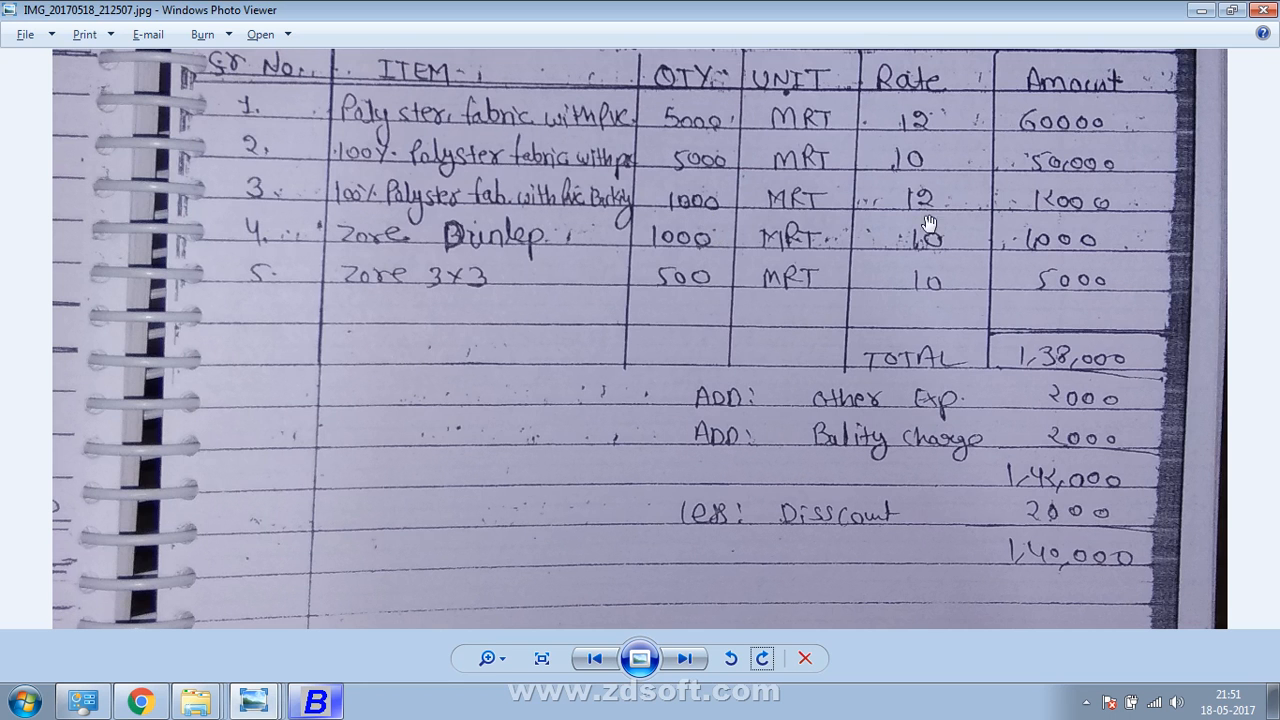
key(alt+Tab)
key(alt+Tab)
key(alt+Tab)
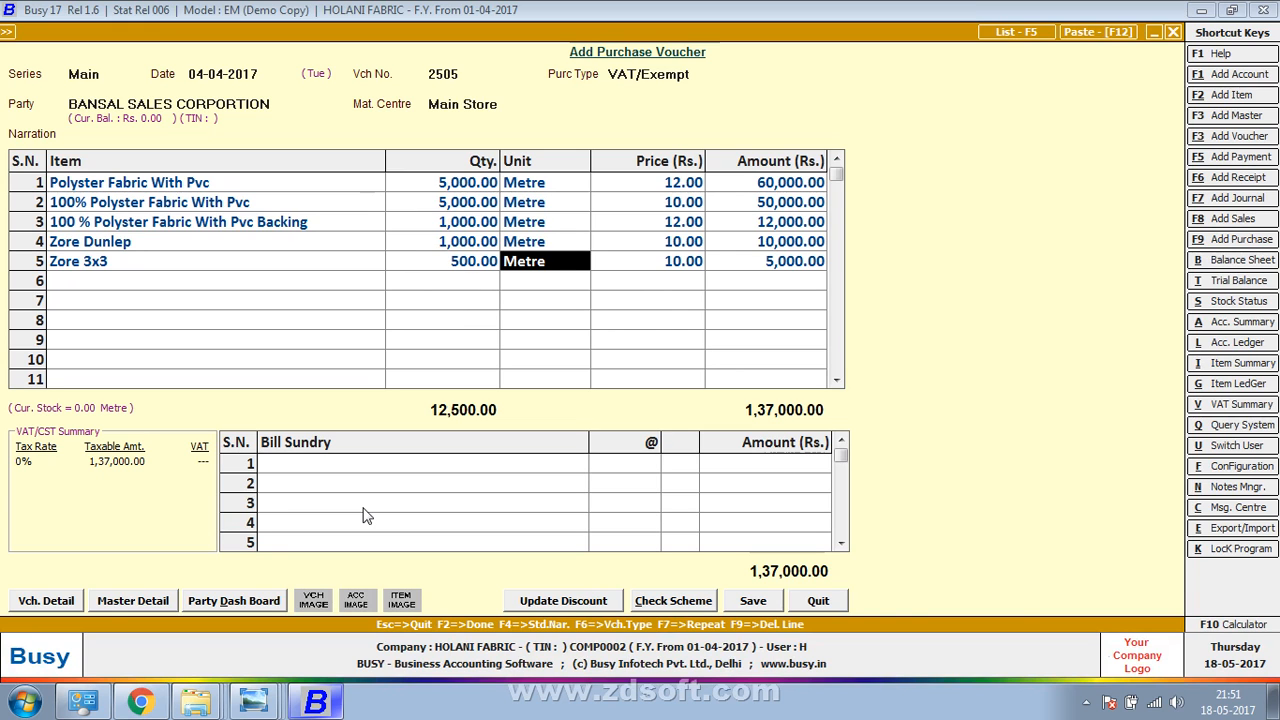
key(alt+Tab)
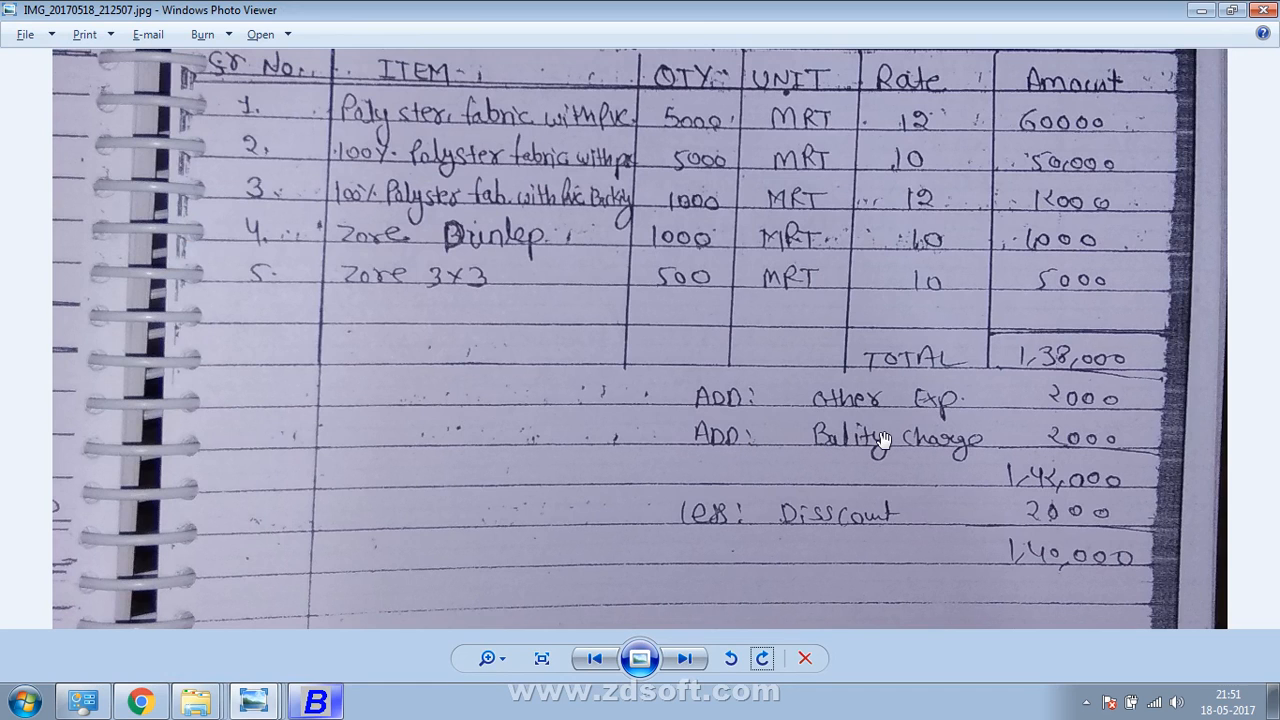
key(alt+Tab)
key(Return)
key(Return)
key(Return)
key(Return)
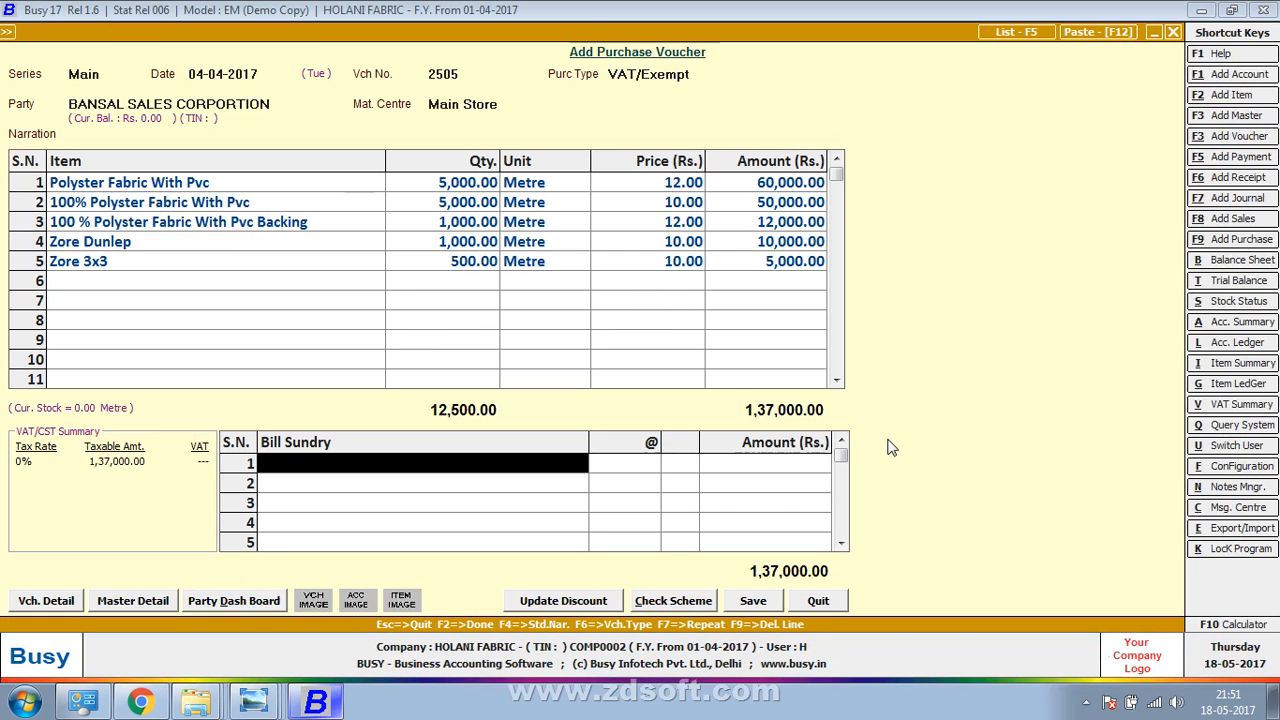
Create and save the Additive bill sundry 'Other Exp', fed as an Absolute Amount
key(F3)
text(oth)
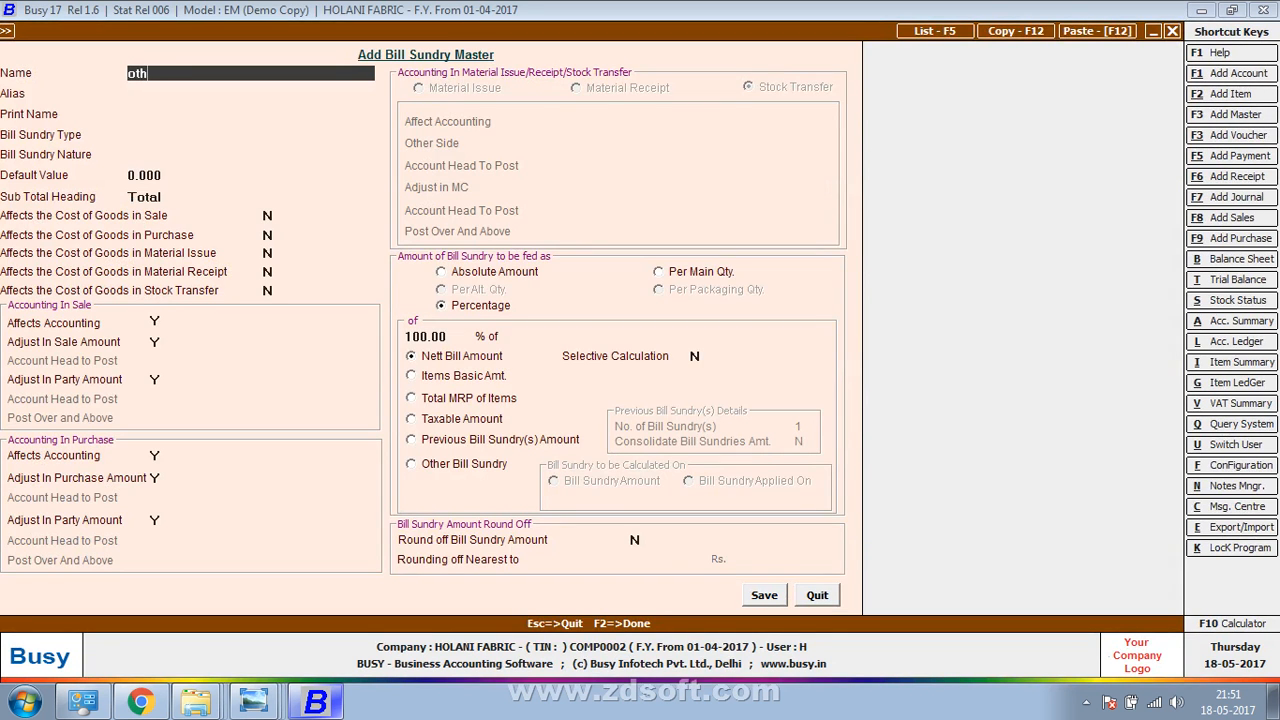
text(er Exop)
key(BackSpace)
key(BackSpace)
text(p)
key(Return)
key(Return)
key(Return)
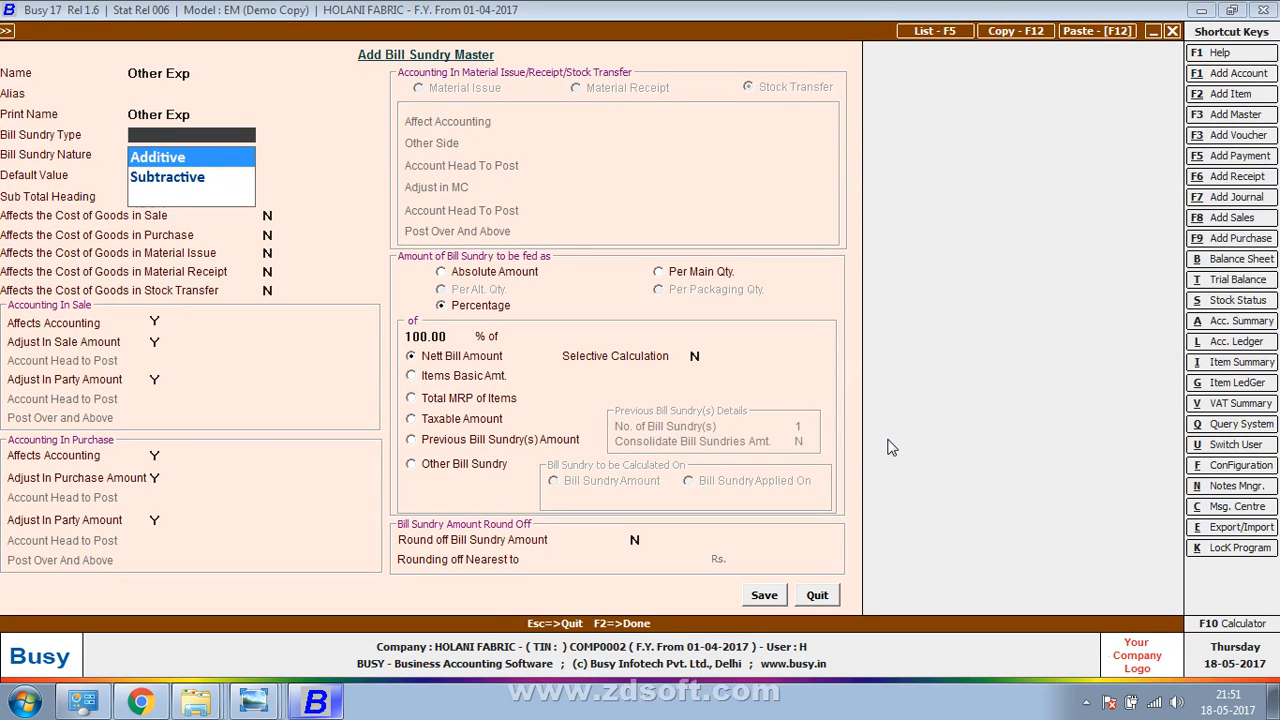
key(Return)
key(Return)
key(Return)
key(Return)
key(Return)
key(Return)
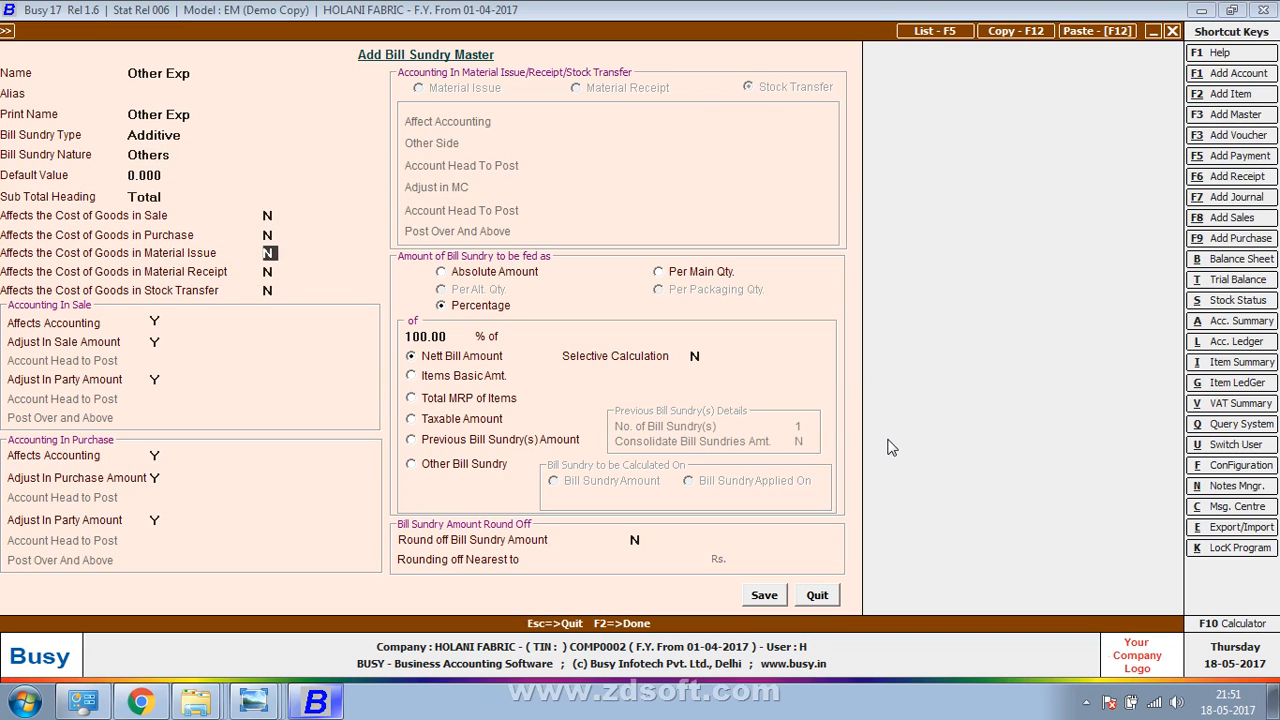
click(496, 277)
click(496, 277)
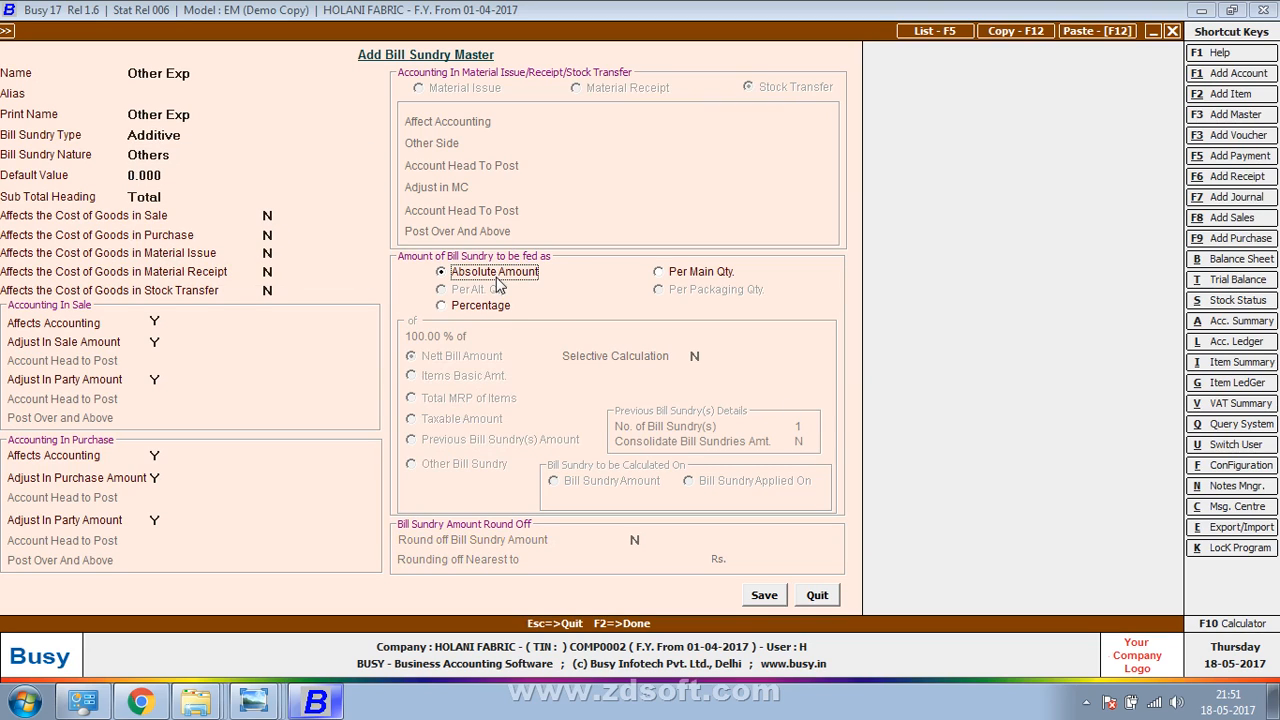
click(764, 598)
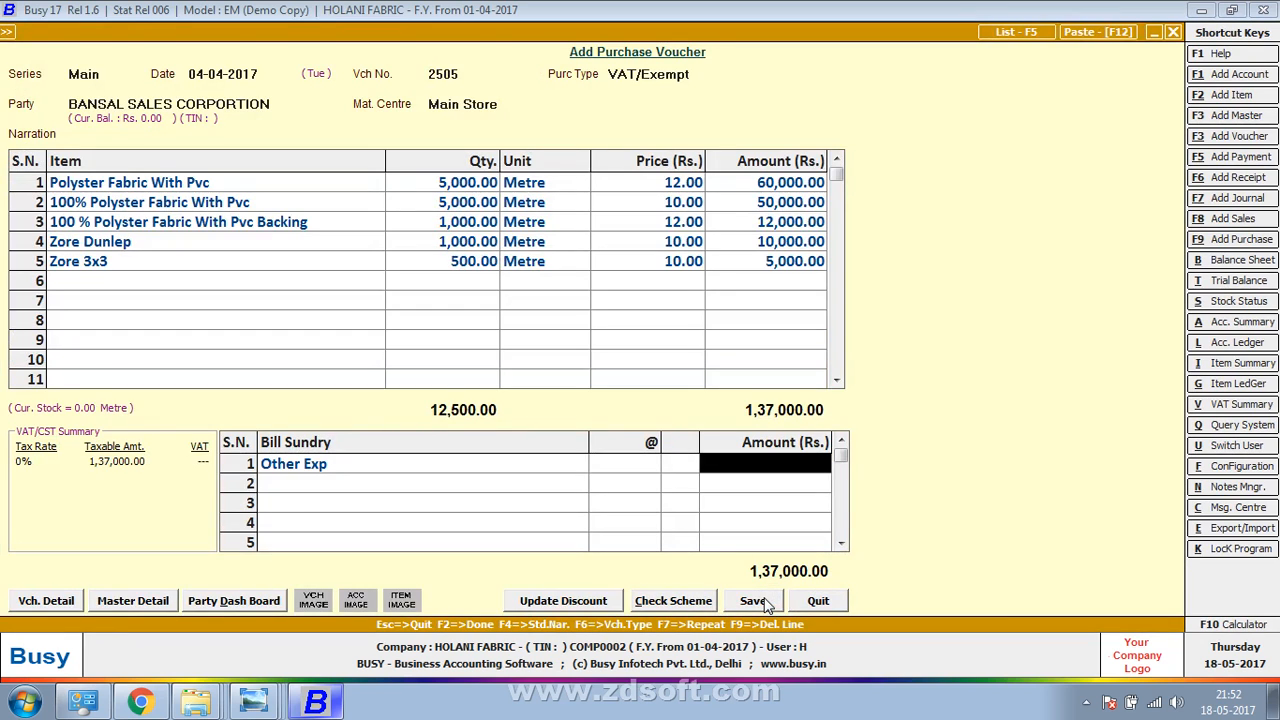
Enter 2000 for Other Exp and 2000 for BALITY CHARGE as sundries
key(alt+Tab)
key(alt+Tab)
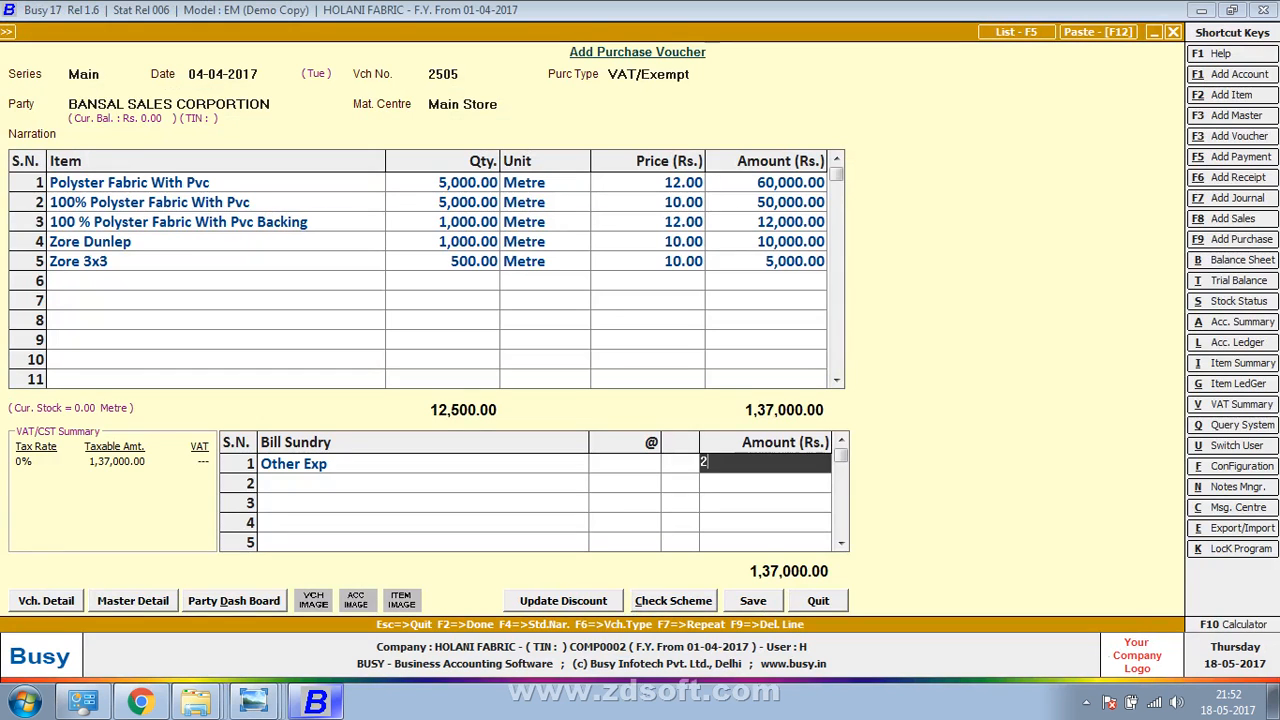
text(2000)
key(Return)
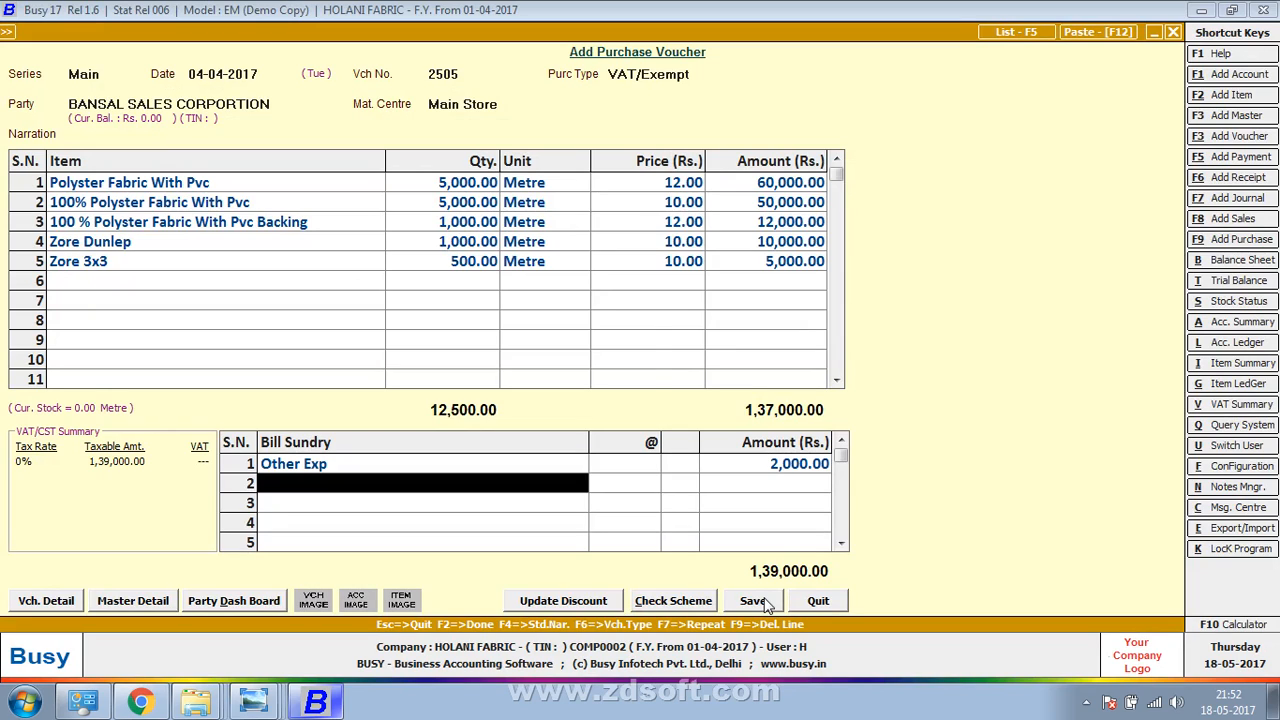
key(Return)
key(alt+Tab)
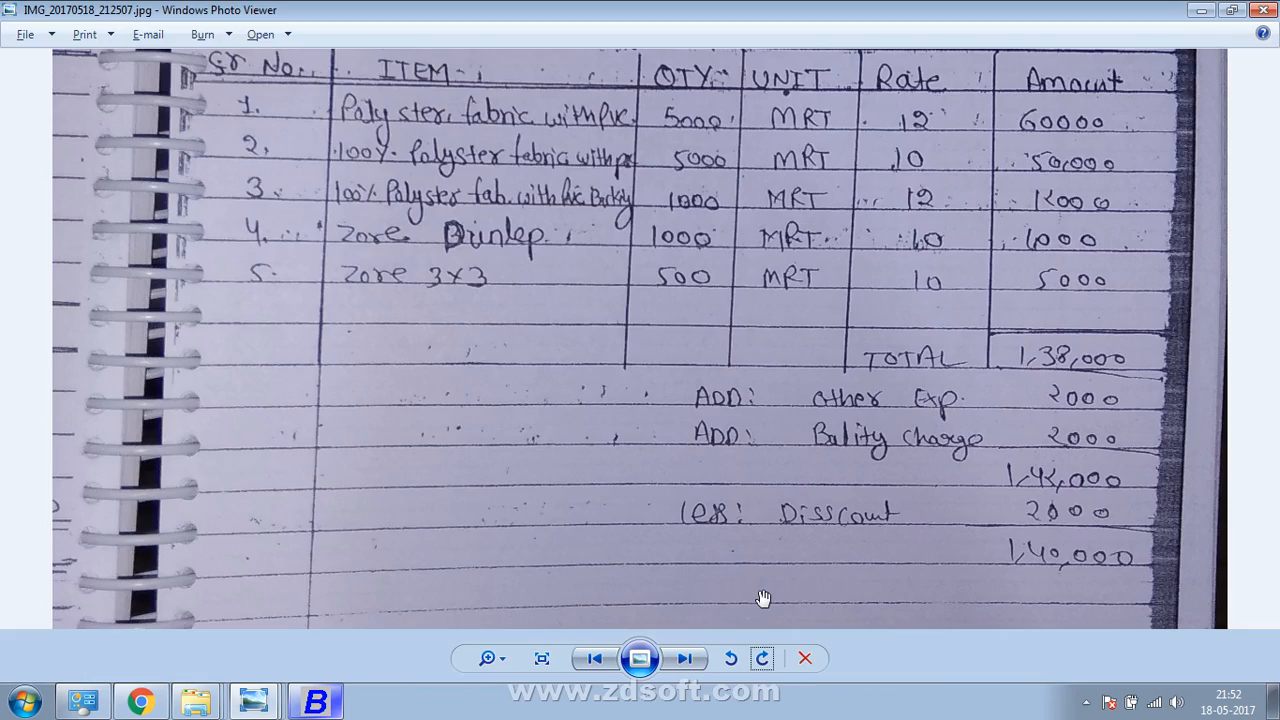
key(alt+Tab)
text(2000)
key(Return)
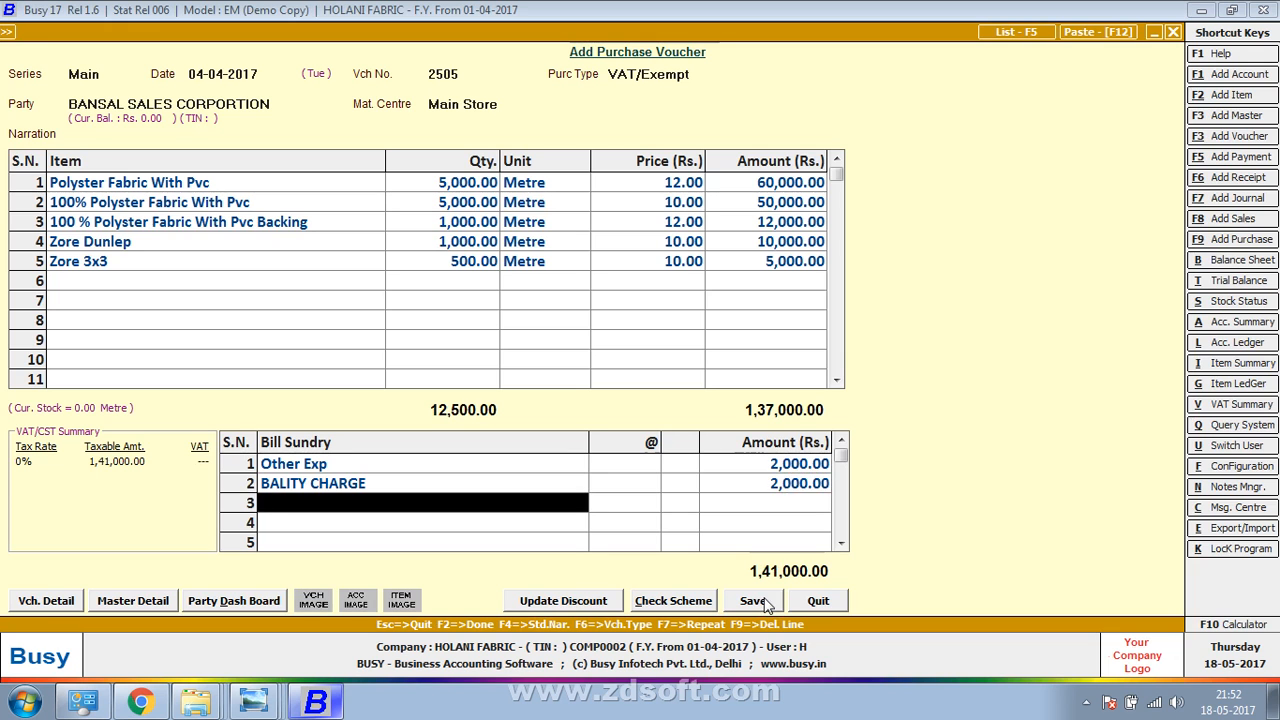
Add a Discount sundry of 2000 and check the total against the bill photo
key(alt+Tab)
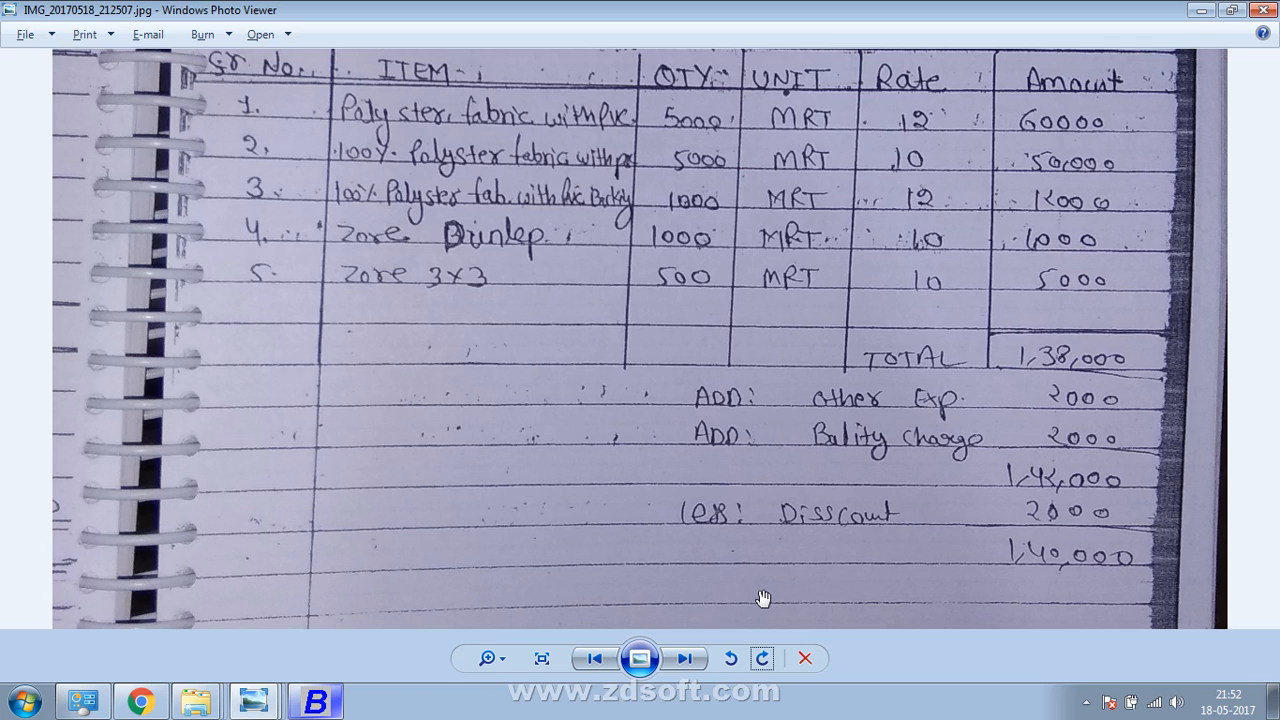
key(alt+Tab)
text(Dis)
key(Return)
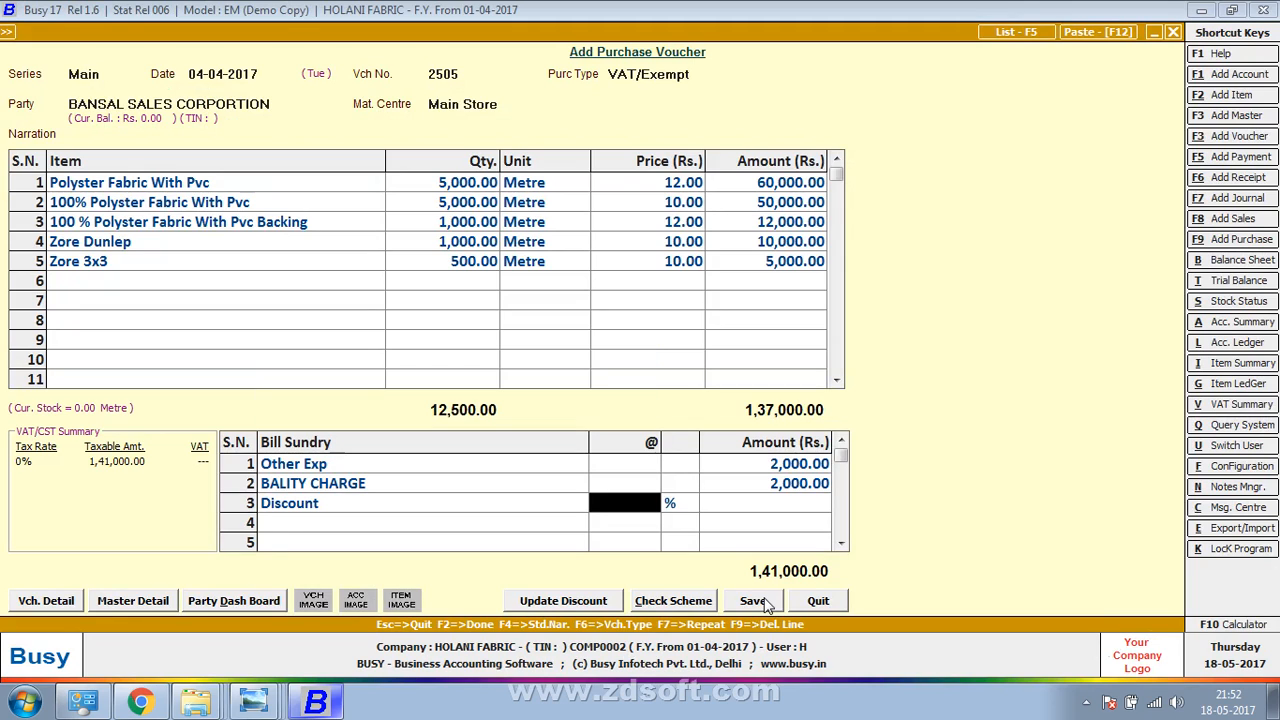
key(Return)
text(2000)
key(Return)
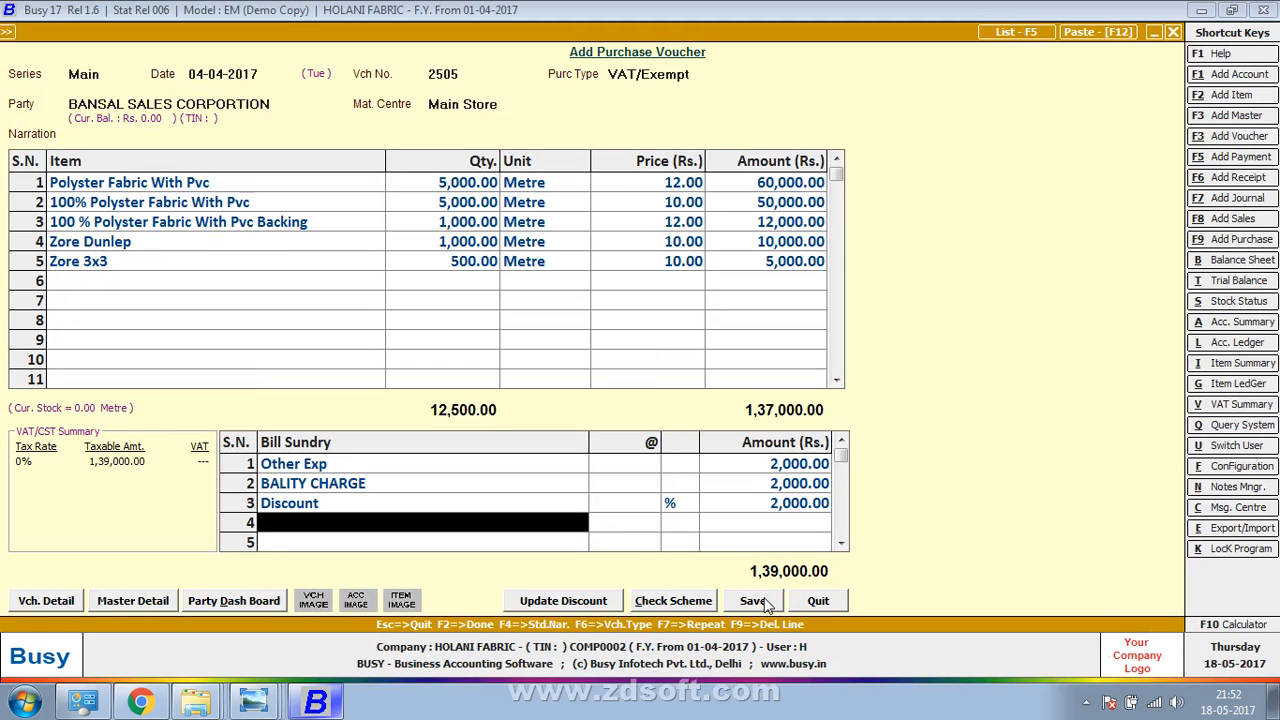
key(alt+Tab)
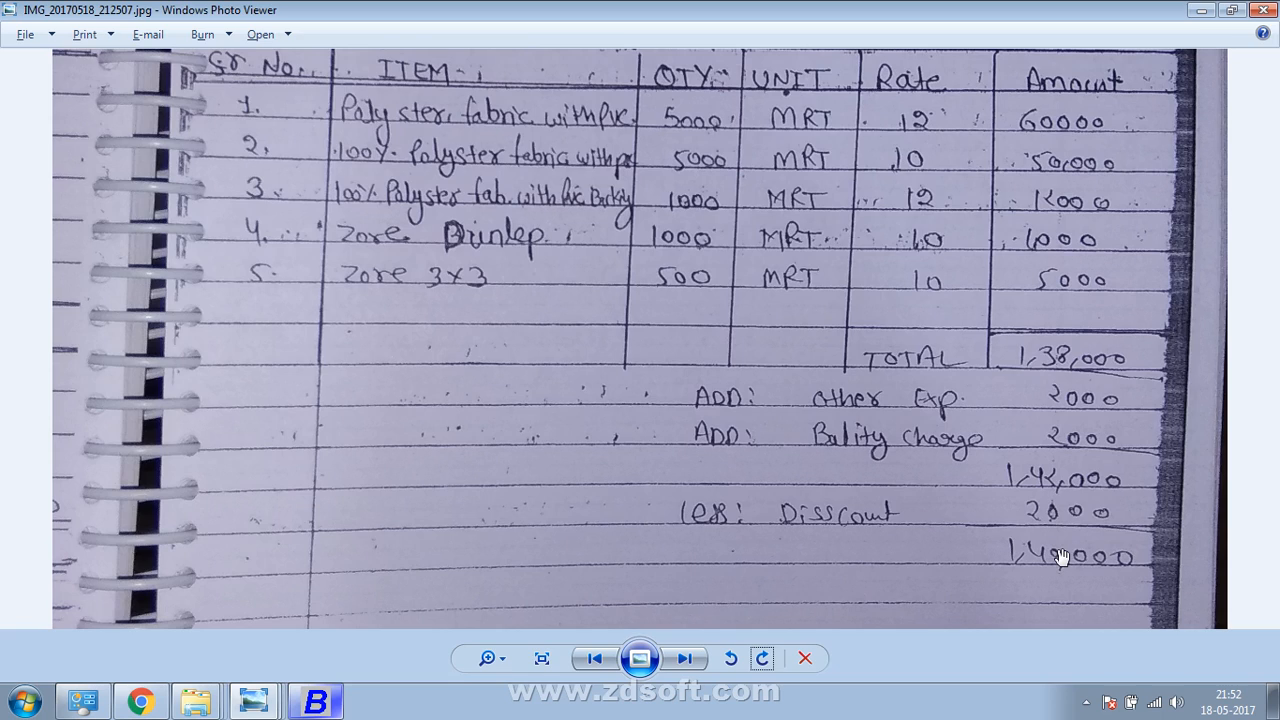
key(alt+Tab)
Save the voucher after filling VAT details with 250
key(F2)
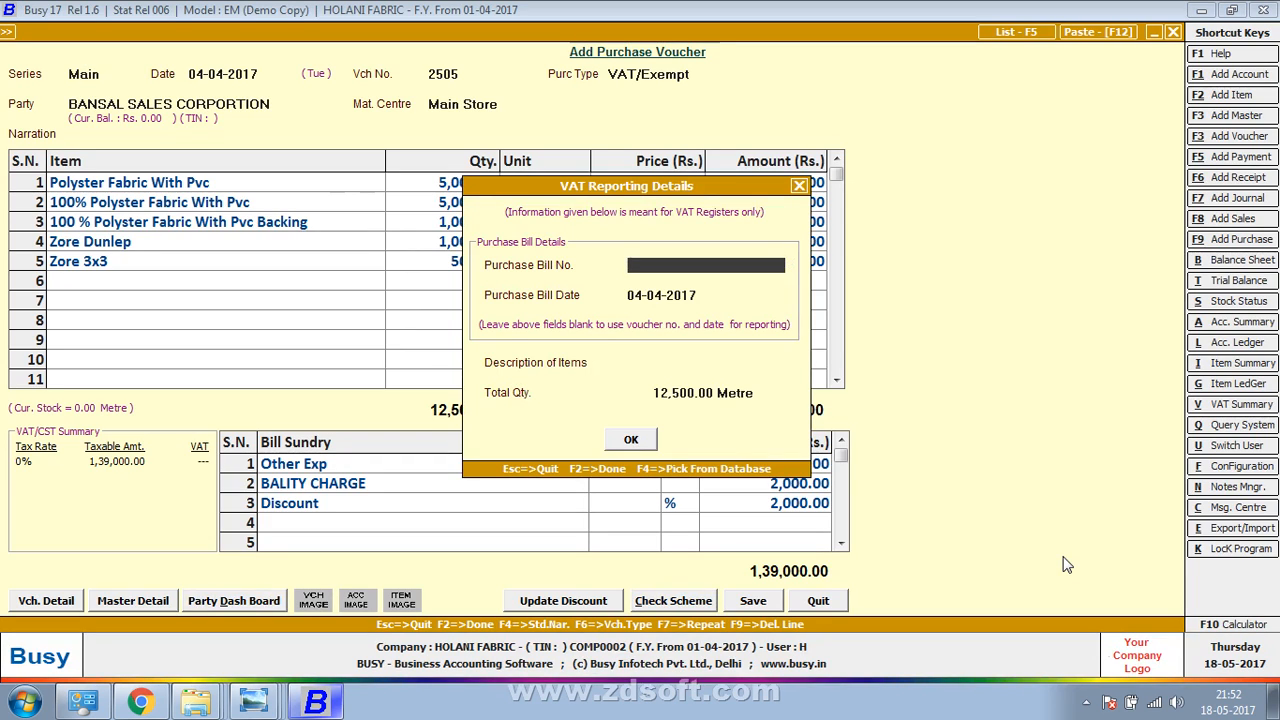
text(2505)
key(F2)
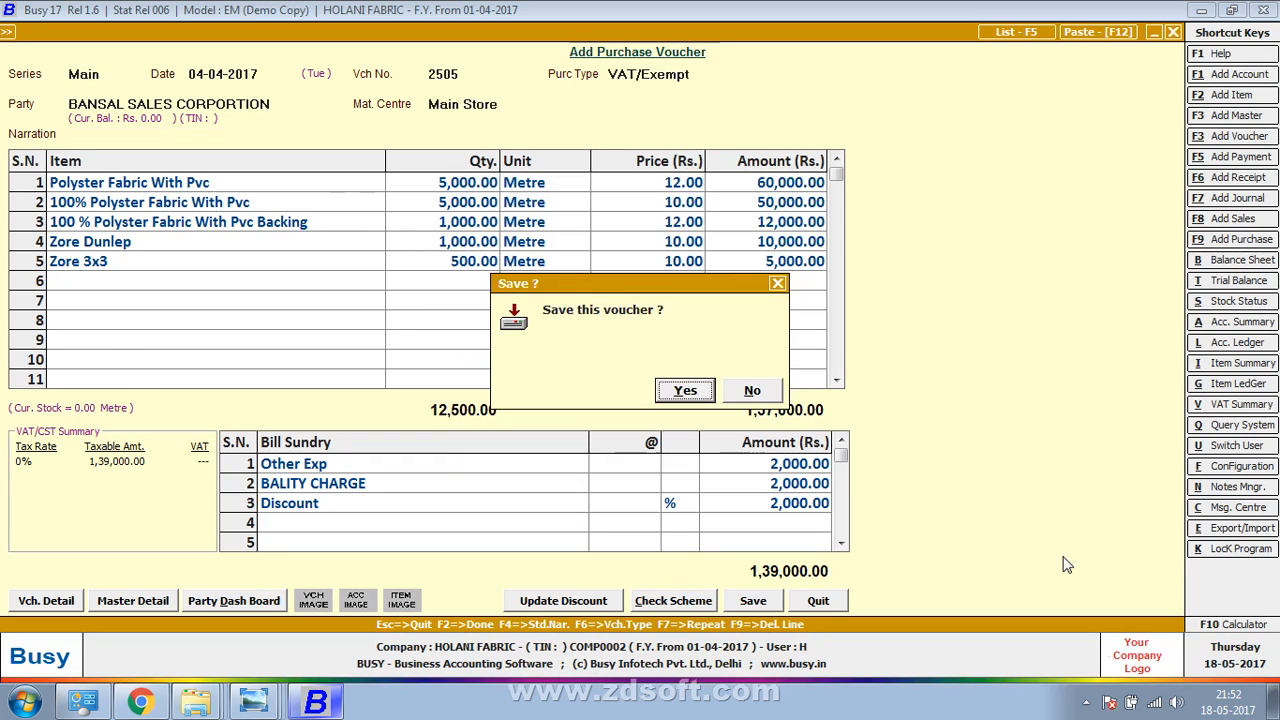
key(Return)
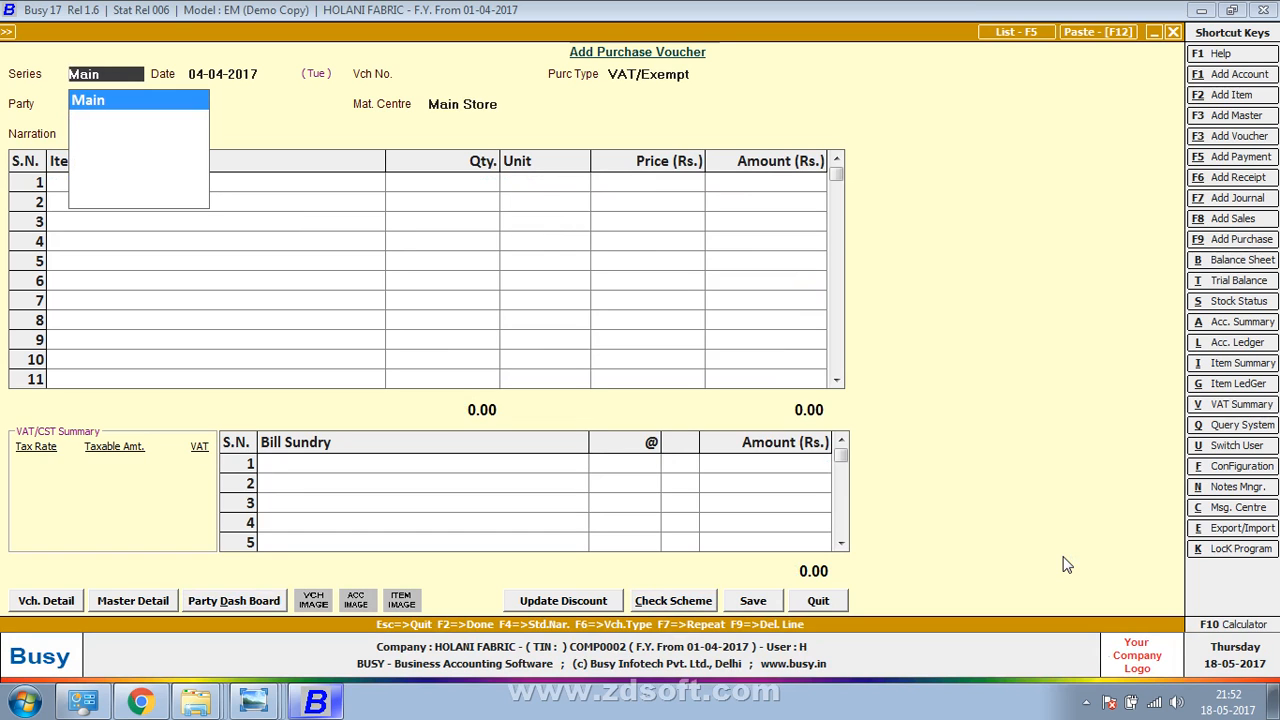
key(alt+Tab)
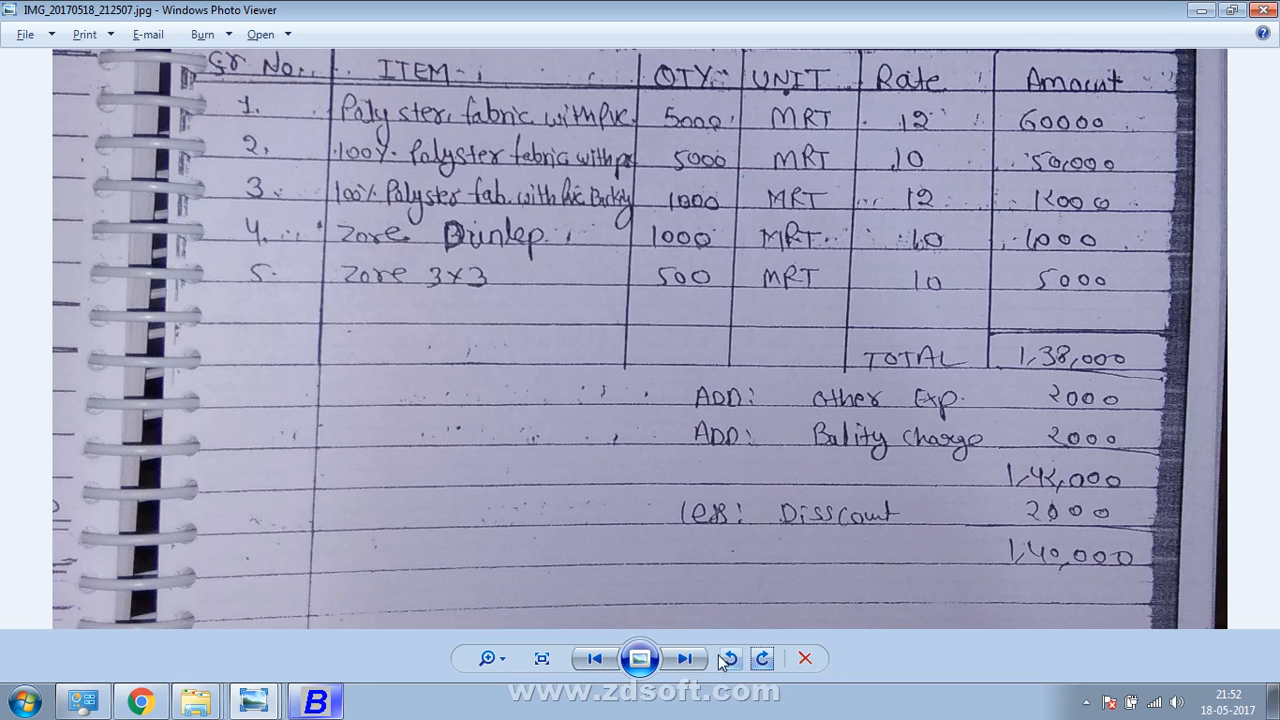
Show the next bill photo, rotate it upright, and pan to the Geetika Traders invoice header
click(684, 658)
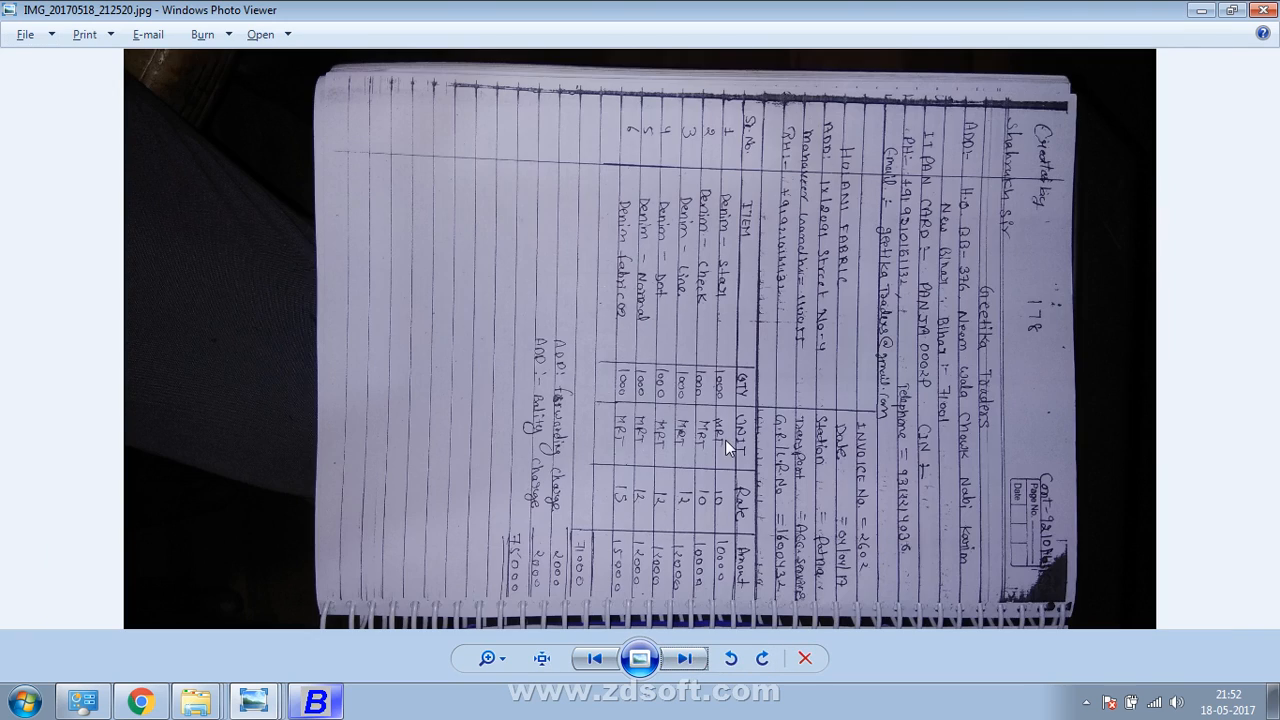
click(764, 660)
click(763, 659)
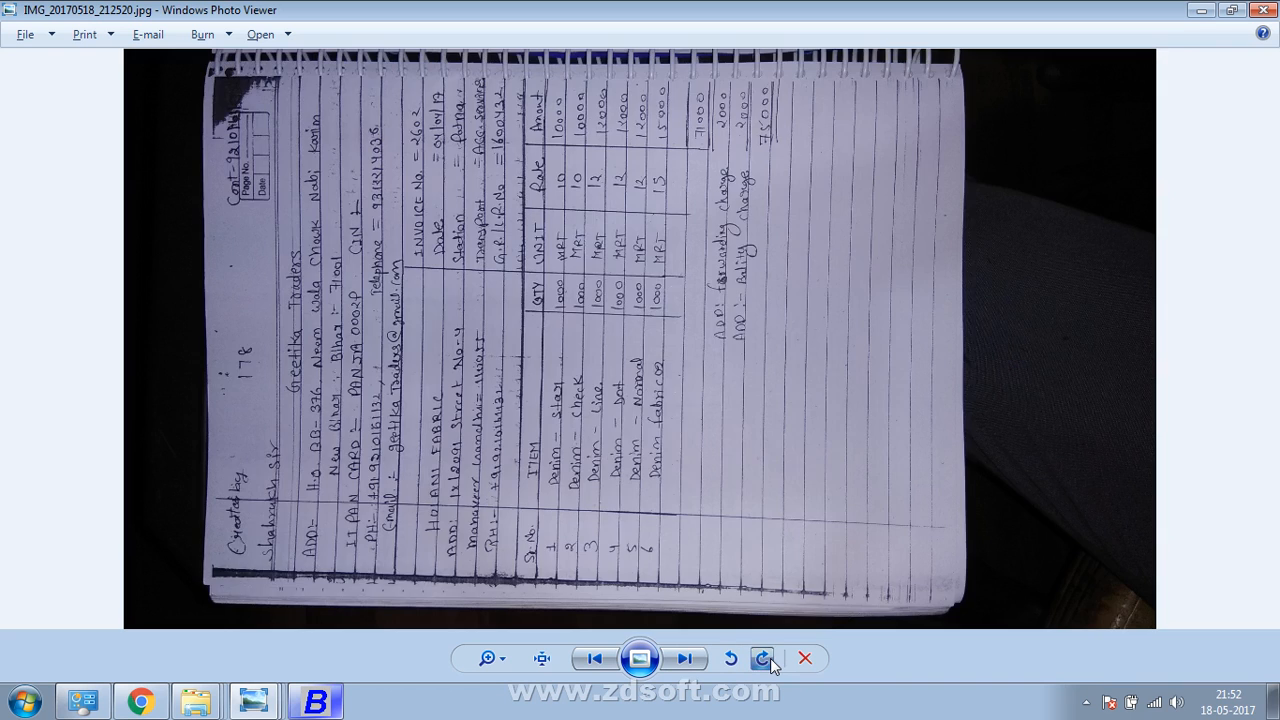
click(763, 659)
scroll(814, 500, up, 5)
drag(846, 378, 835, 609)
drag(801, 440, 783, 683)
scroll(779, 307, down, 3)
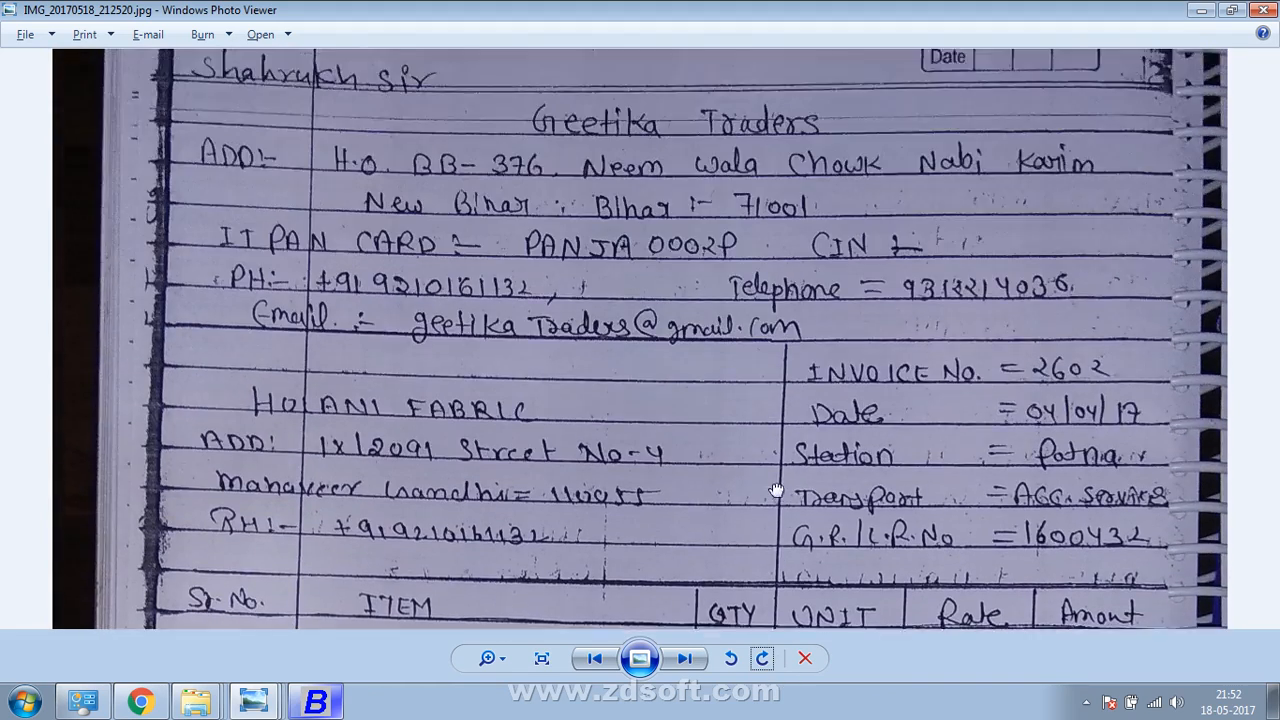
drag(779, 307, 776, 501)
key(alt+Tab)
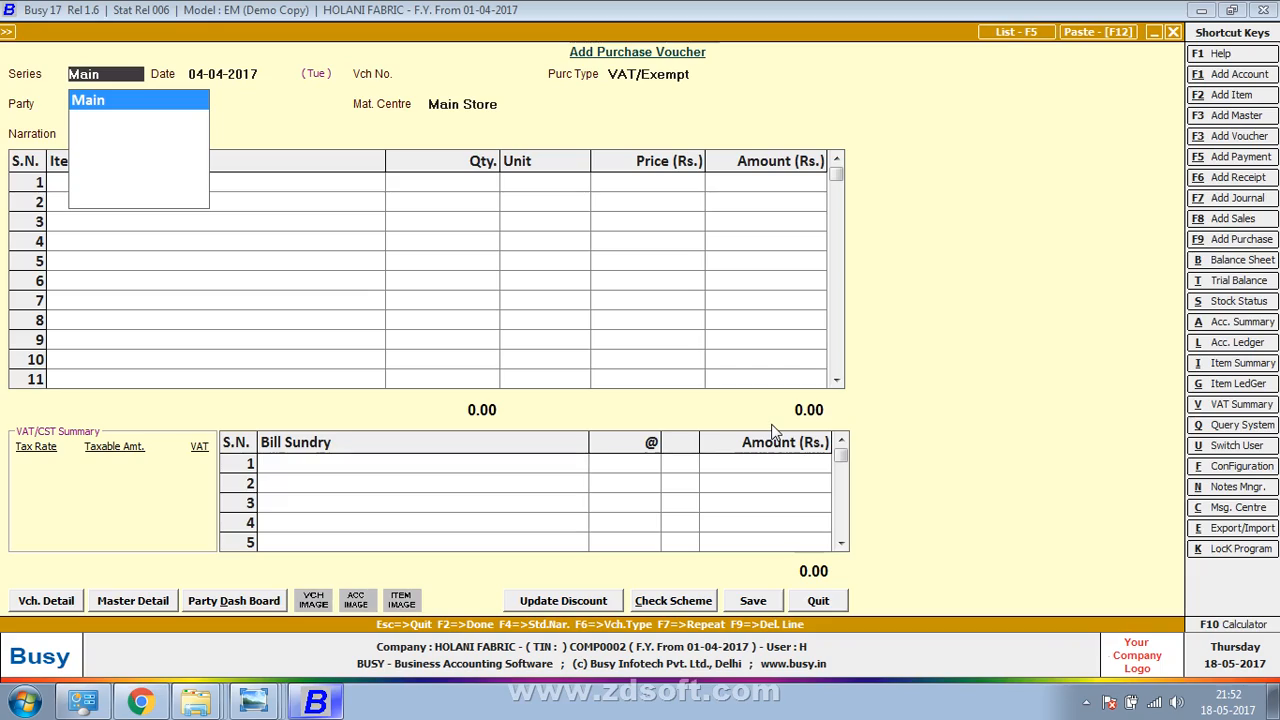
Set the voucher date to 04-04-2017 and voucher number to 2602
key(Return)
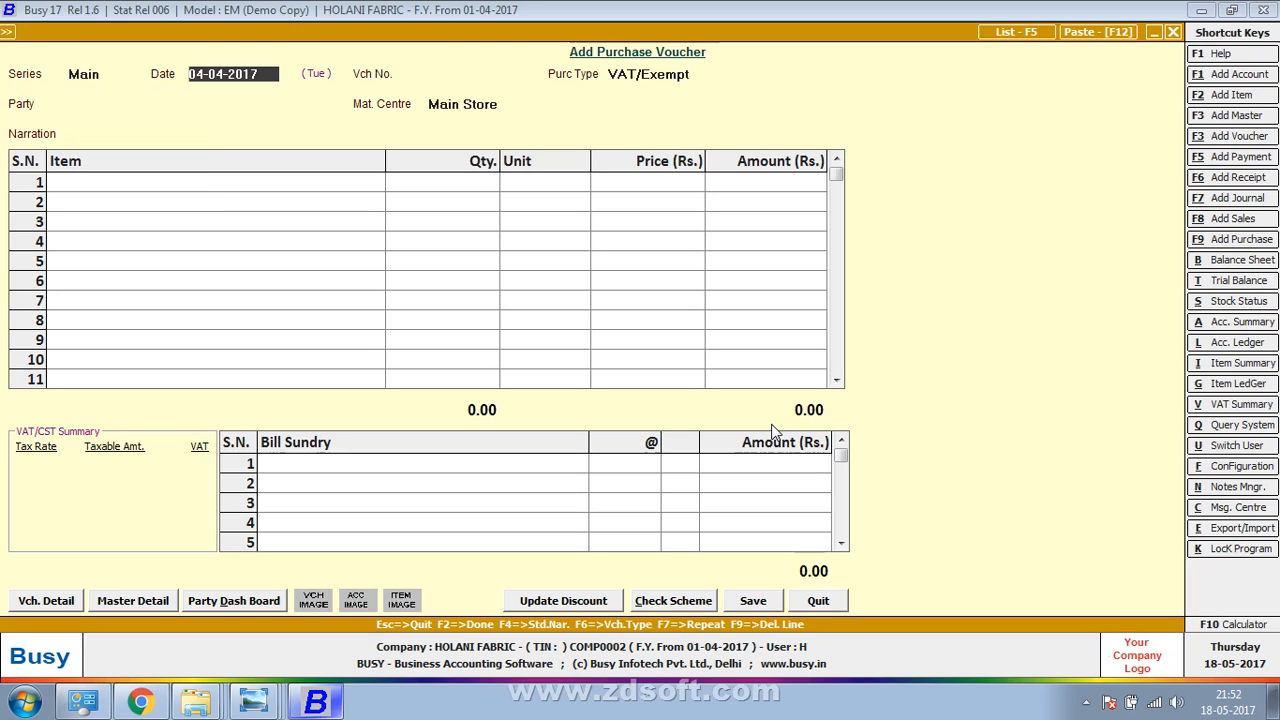
text(47)
key(Return)
text(2602)
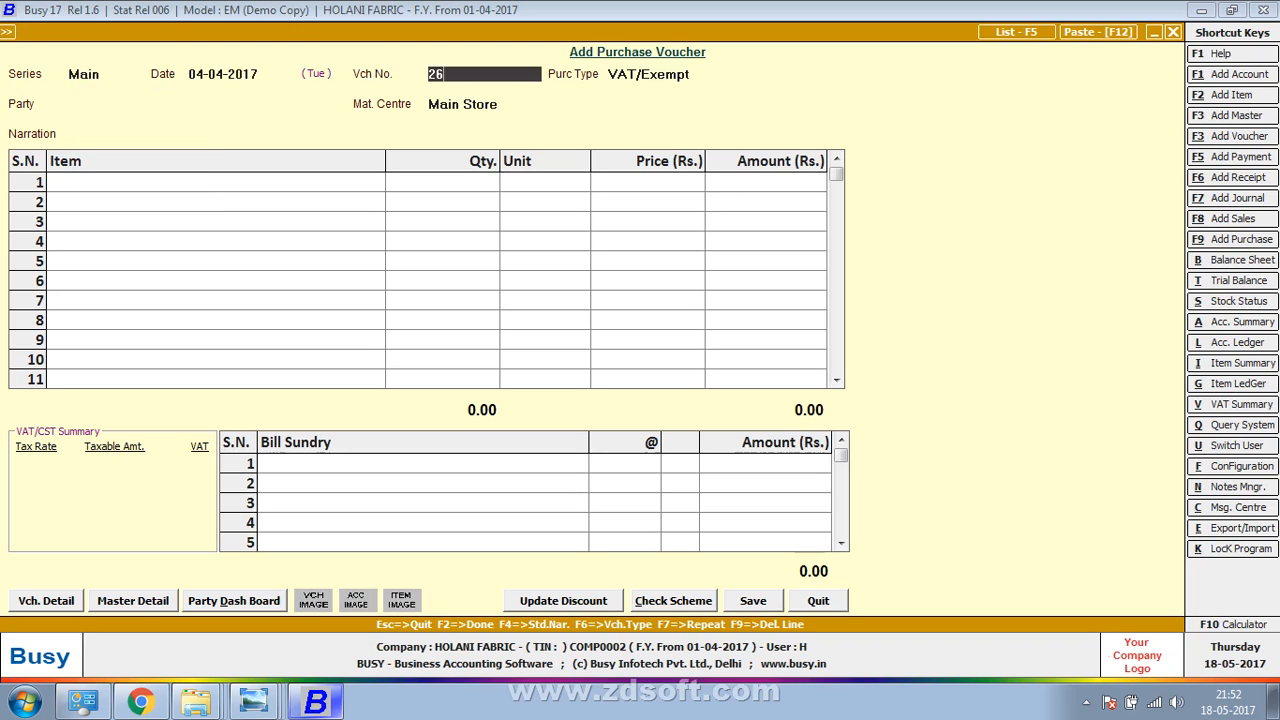
key(Return)
key(alt+Tab)
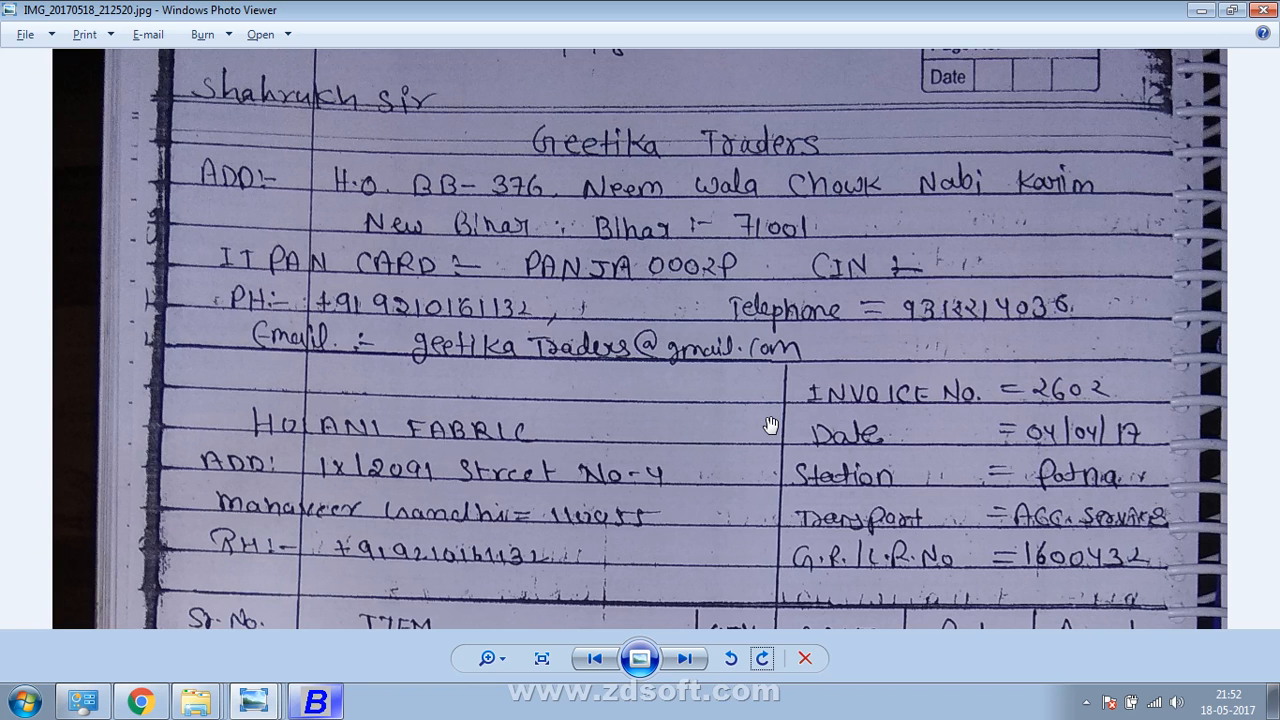
key(alt+Tab)
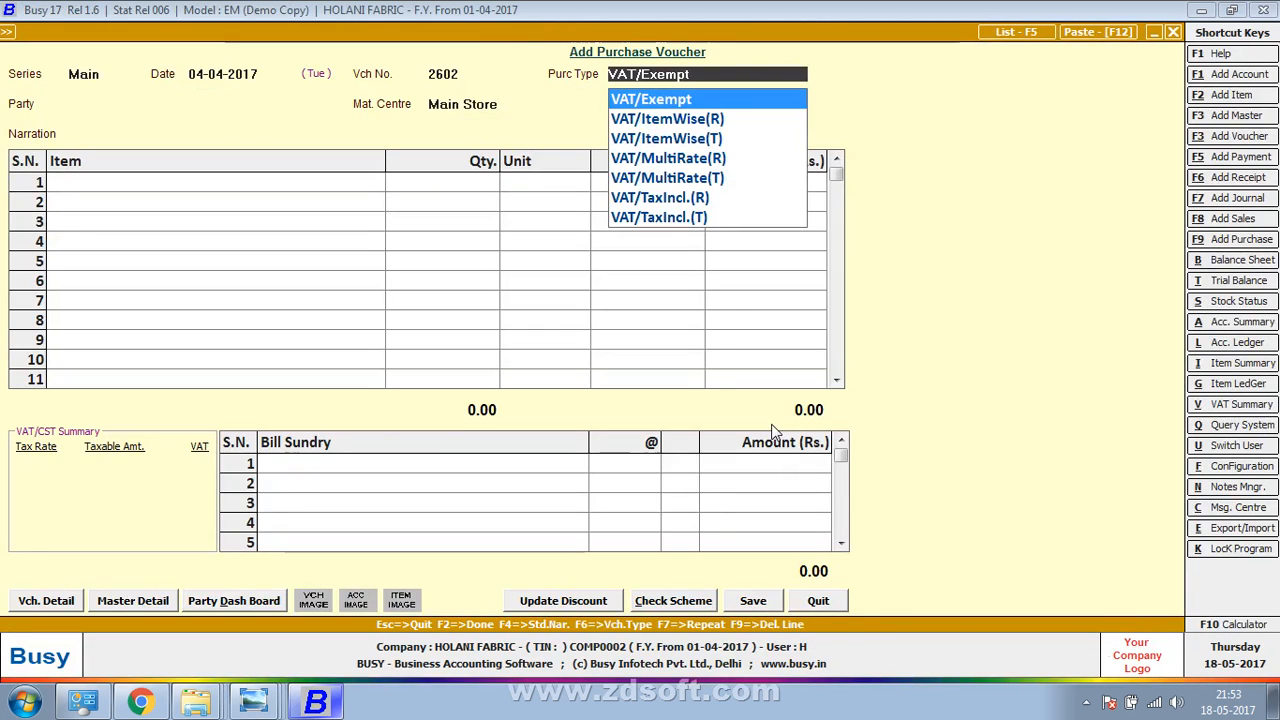
key(alt+Tab)
key(alt+Tab)
key(alt+Tab)
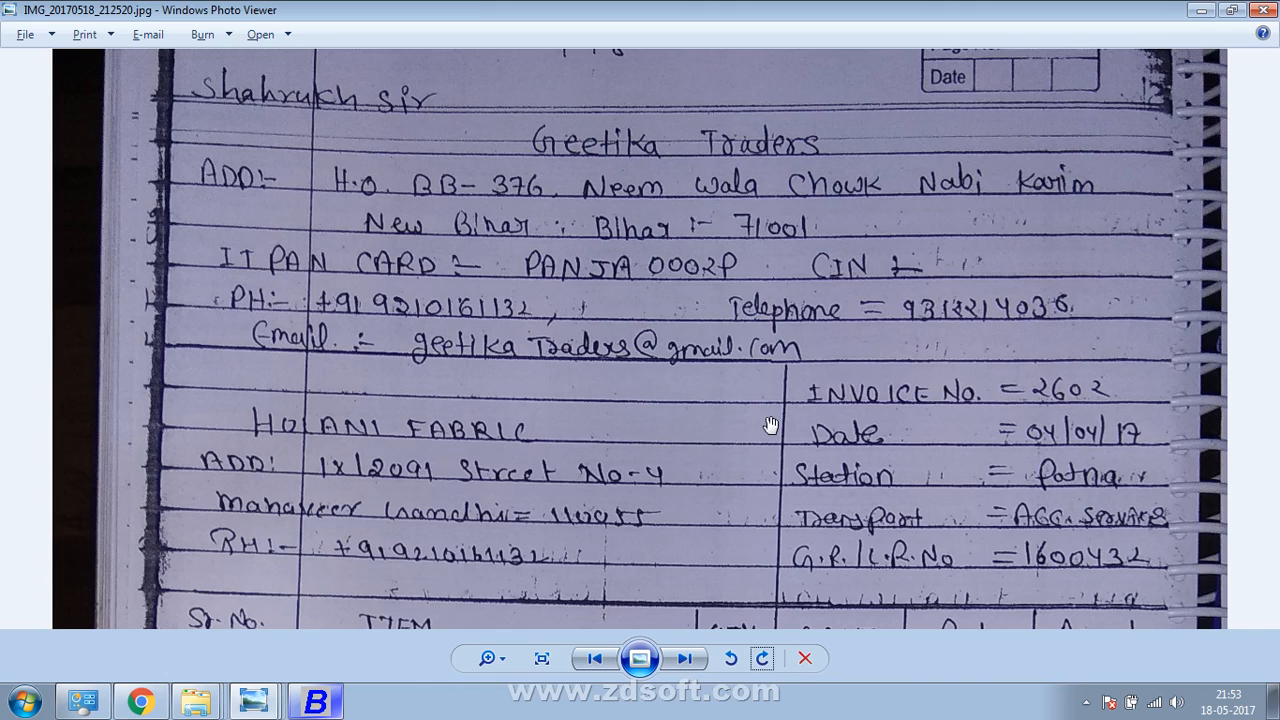
key(alt+Tab)
Create the party account Geetika Traders under Sundry Creditors
key(F3)
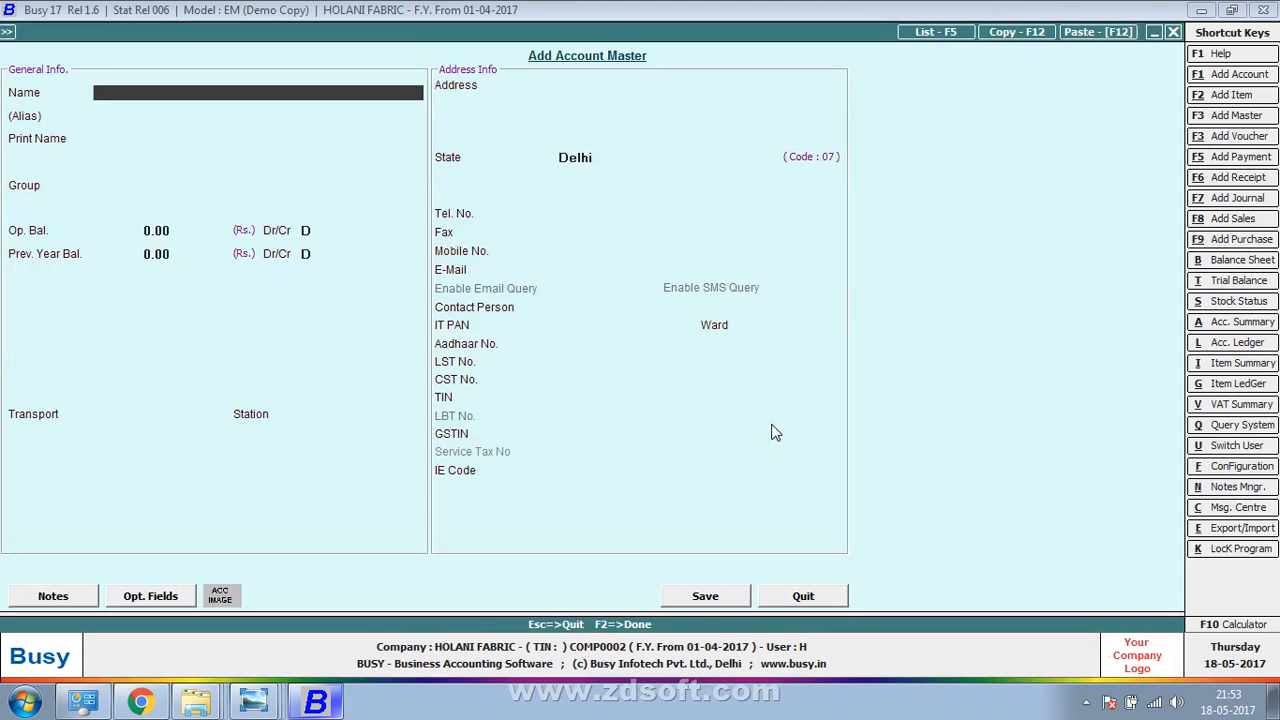
text(Geetik)
key(BackSpace)
text(ika Traders)
key(Return)
key(Return)
key(Return)
text(su)
key(Return)
key(Return)
key(Return)
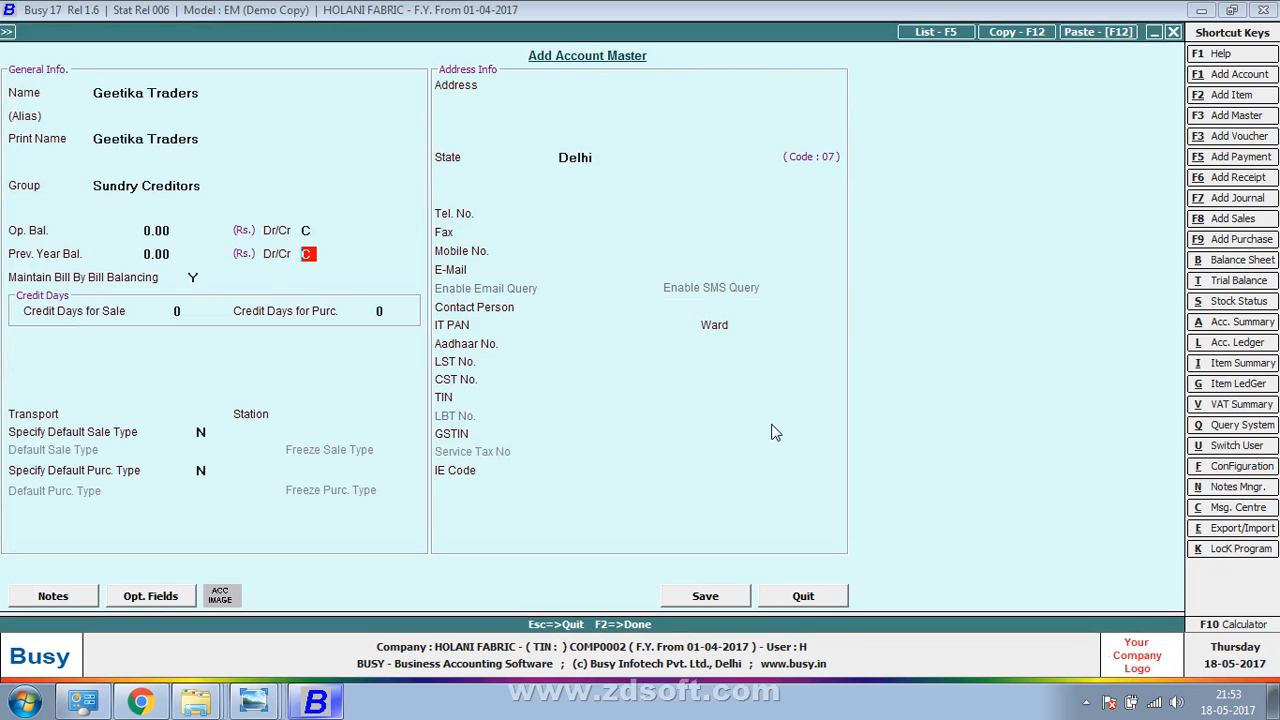
key(Return)
key(Return)
key(Return)
key(Return)
key(F2)
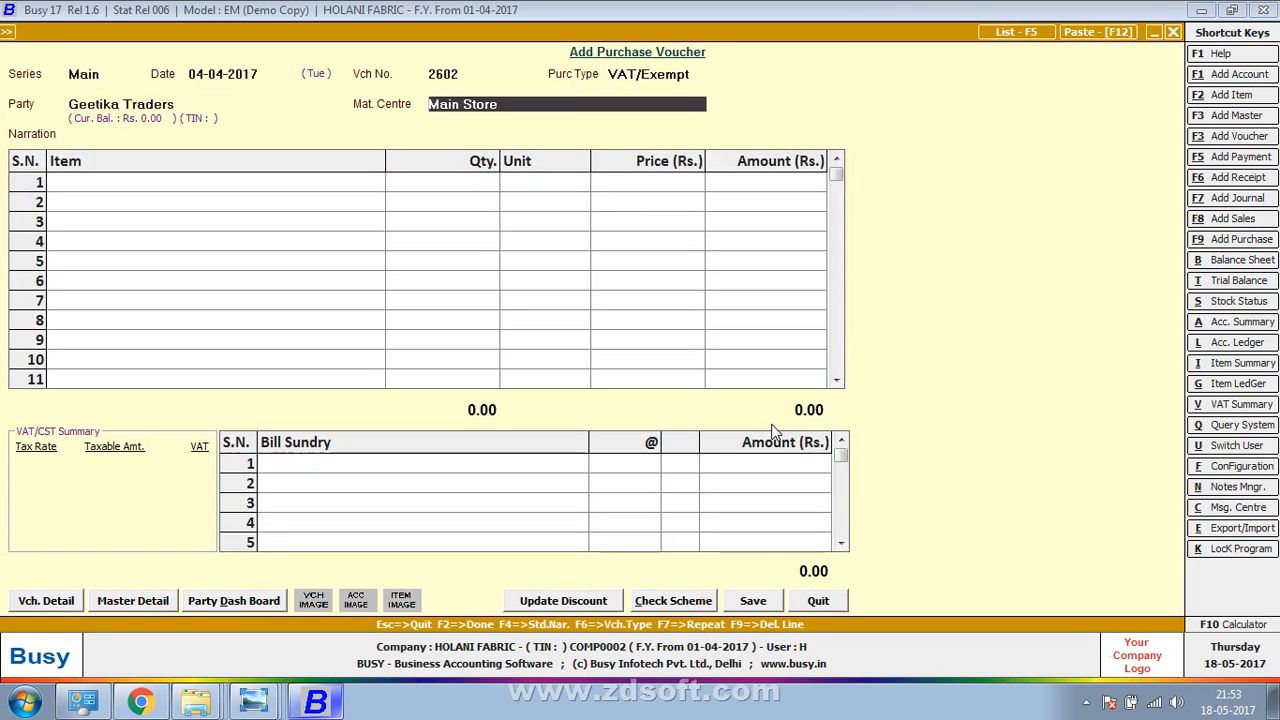
key(Return)
Enter ACC SERVICEES as the transporter in the transport details
key(alt+Tab)
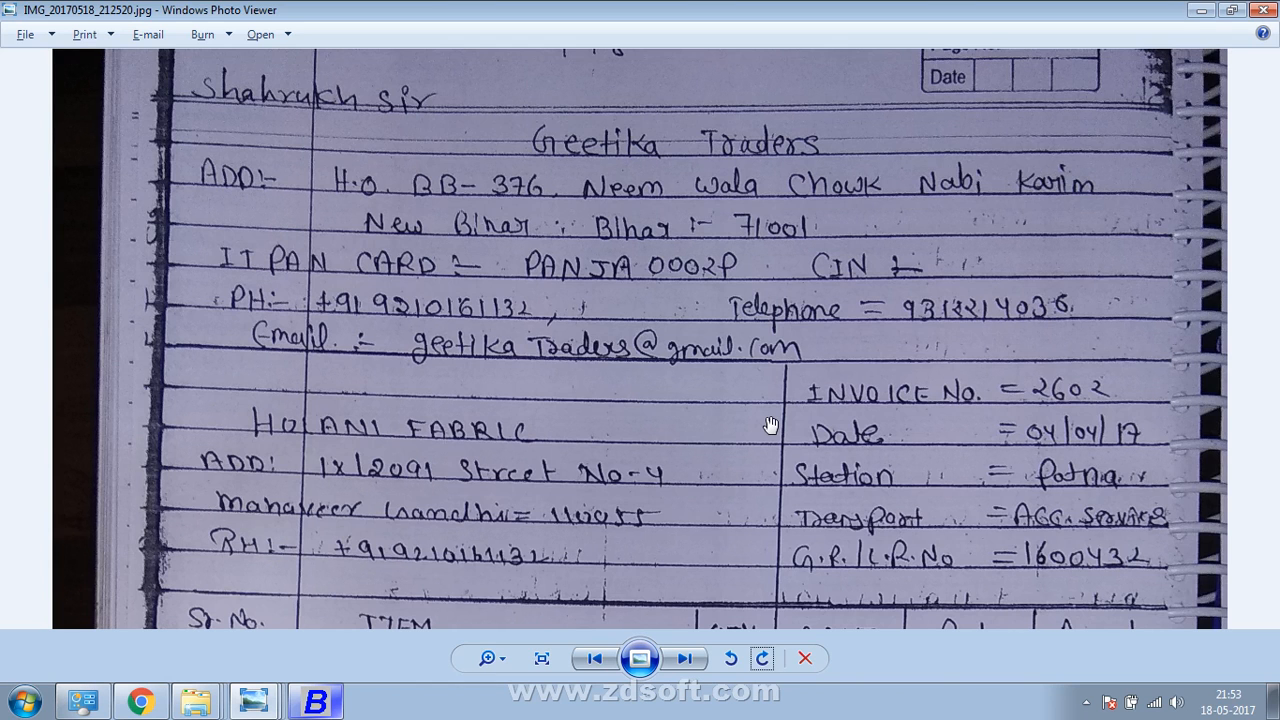
key(alt+Tab)
text(A)
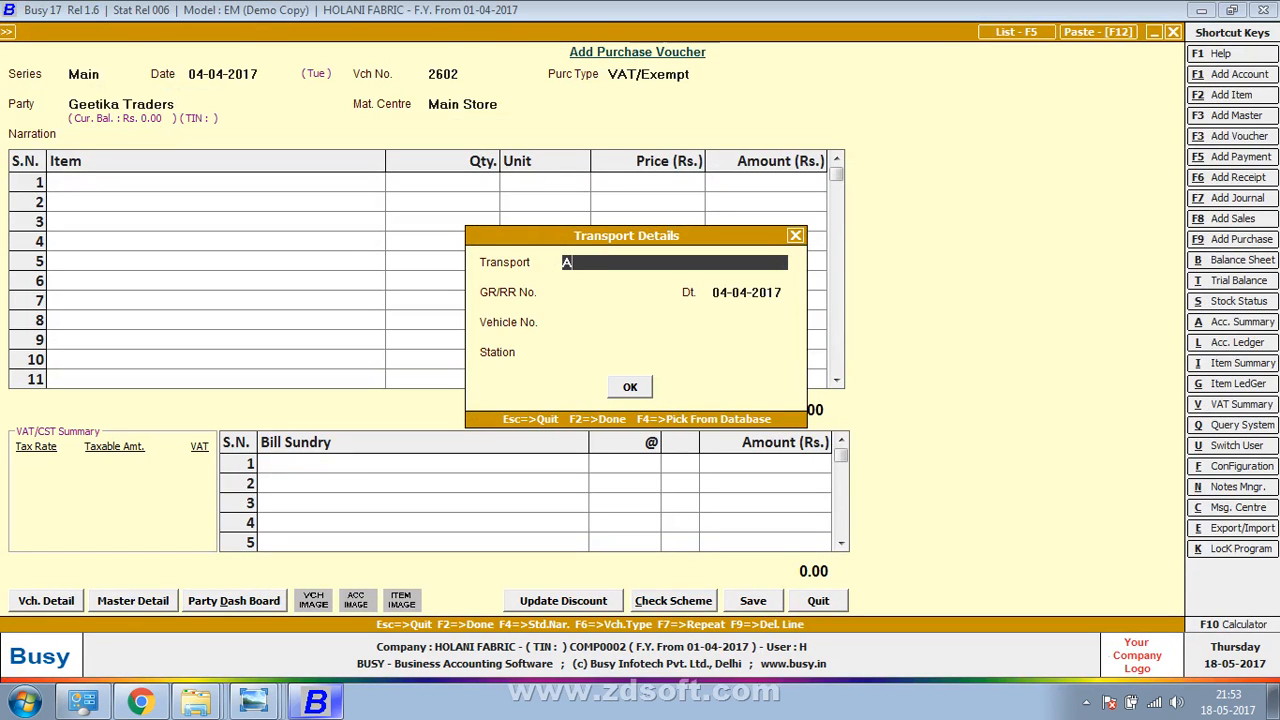
text(CC SERVICEES)
key(Return)
key(Return)
key(Return)
key(Return)
key(Up)
key(Up)
key(Up)
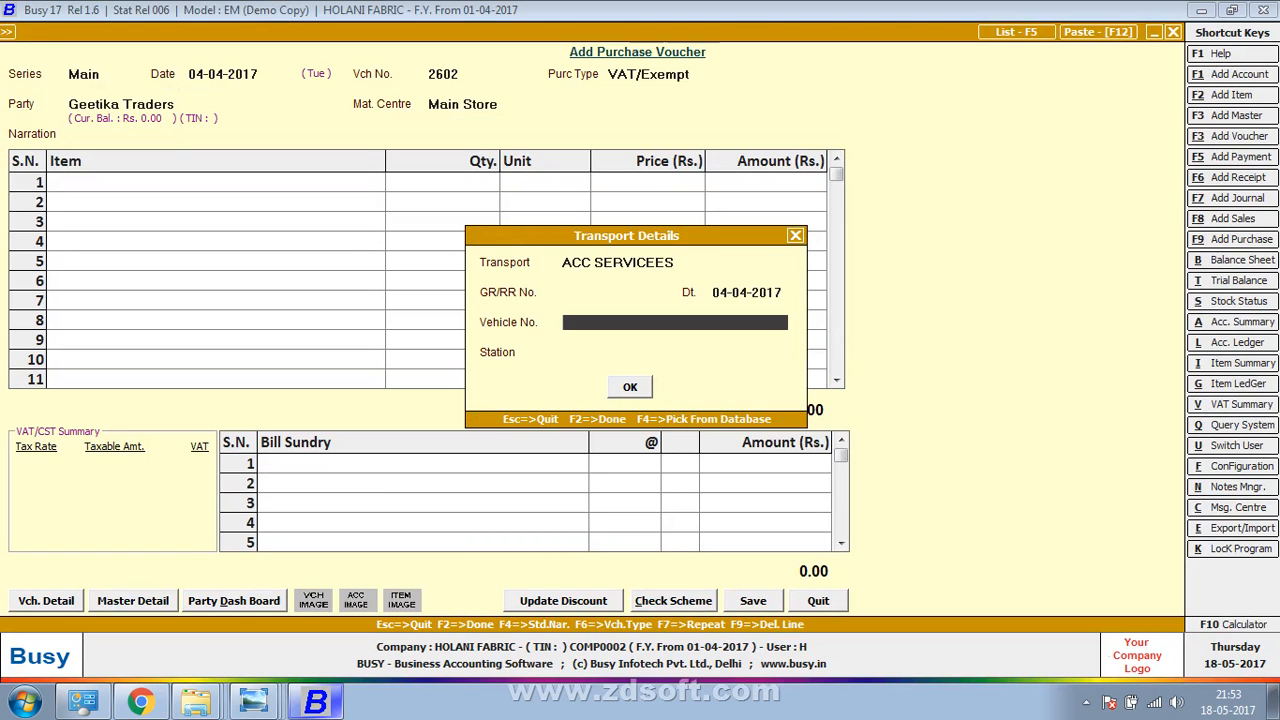
key(Down)
Enter GR/RR number 160043 and station PATAN, and accept the transport details
key(alt+Tab)
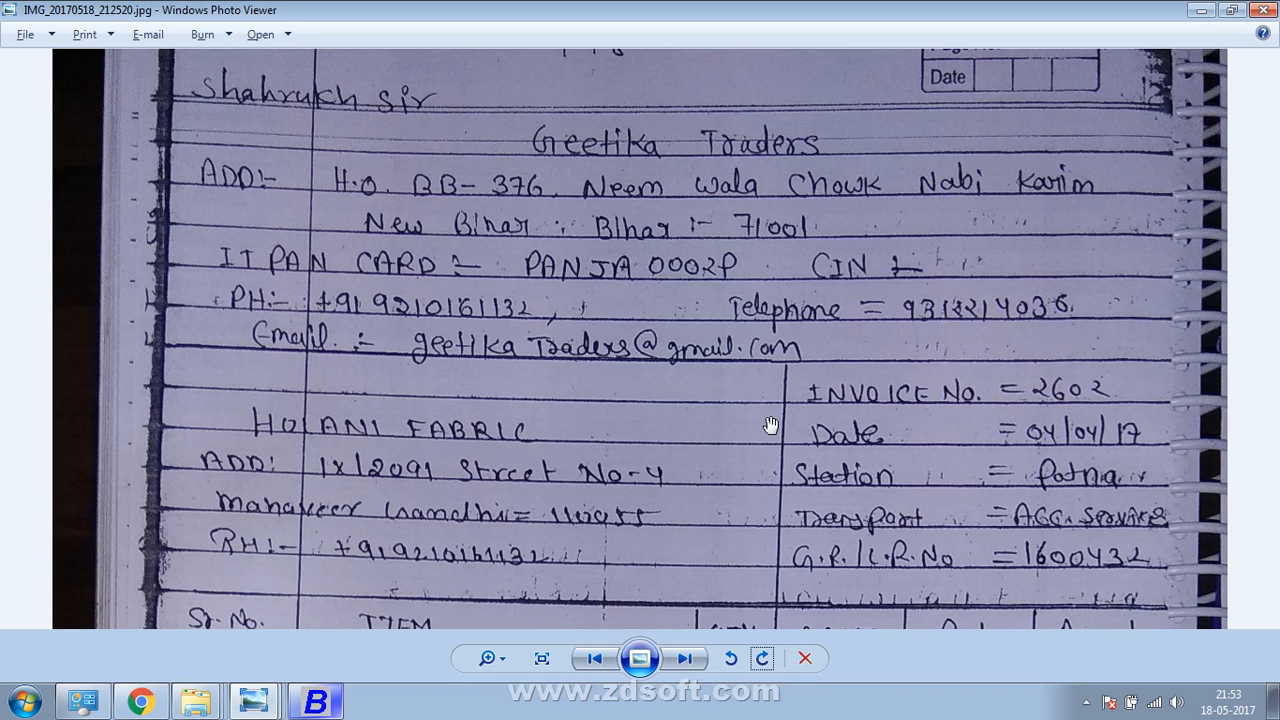
key(alt+Tab)
text(160043)
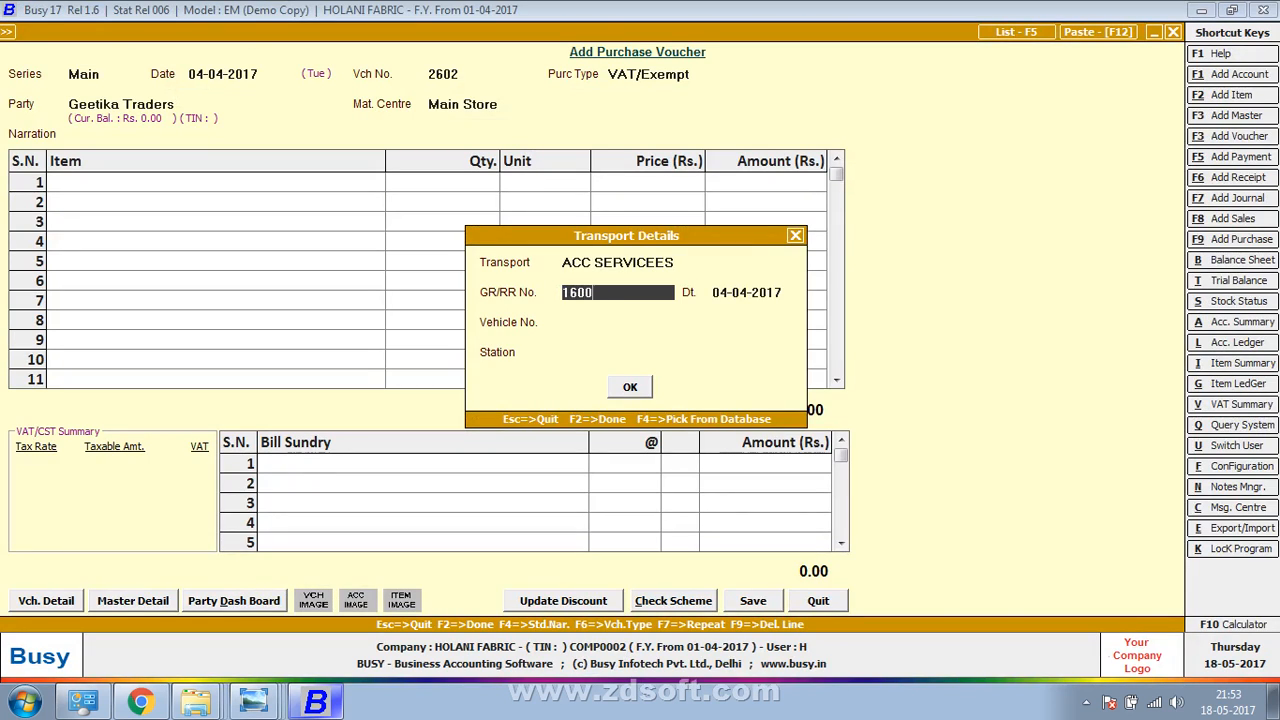
key(Return)
key(Return)
key(Return)
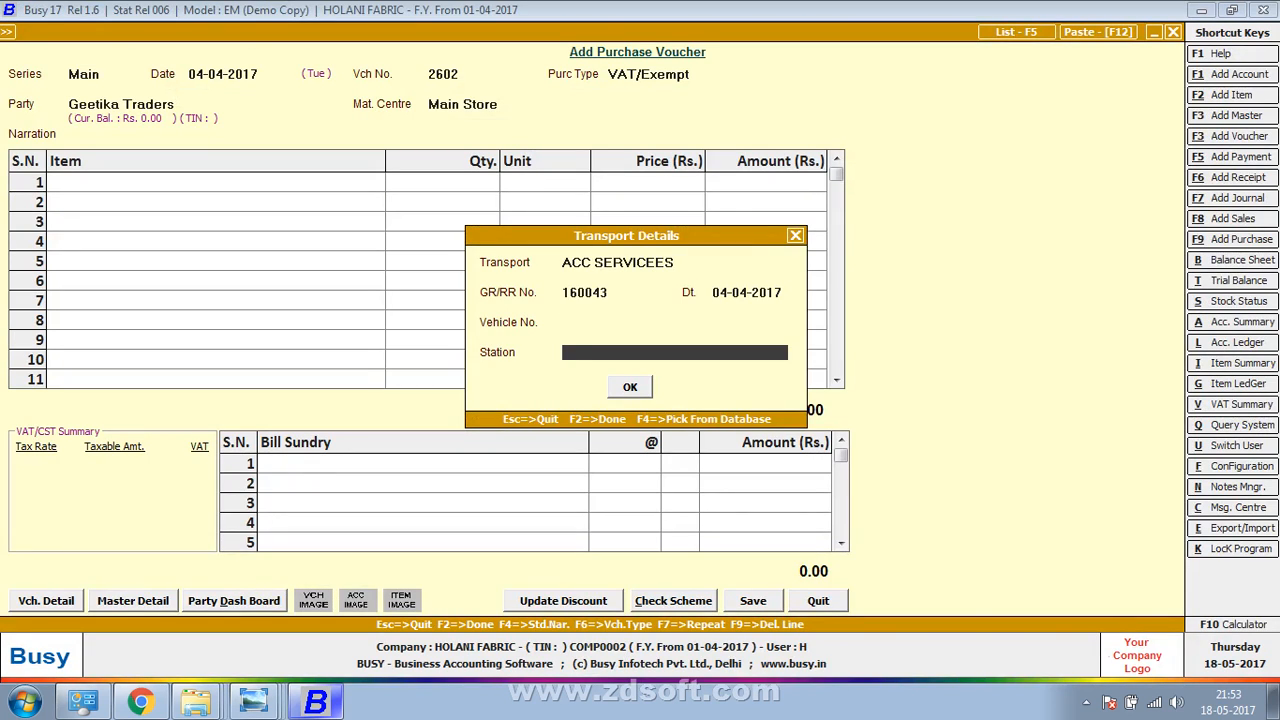
key(alt+Tab)
key(alt+Tab)
text(PATAN)
key(Return)
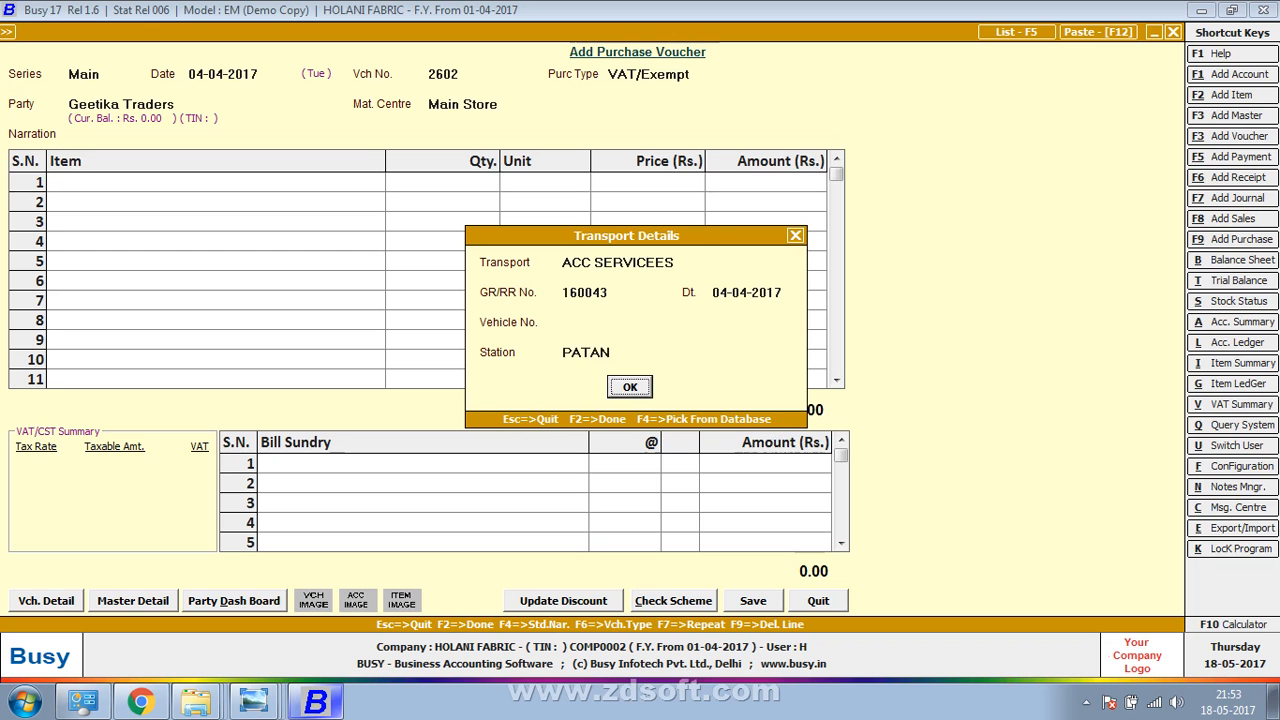
key(Return)
key(alt+Tab)
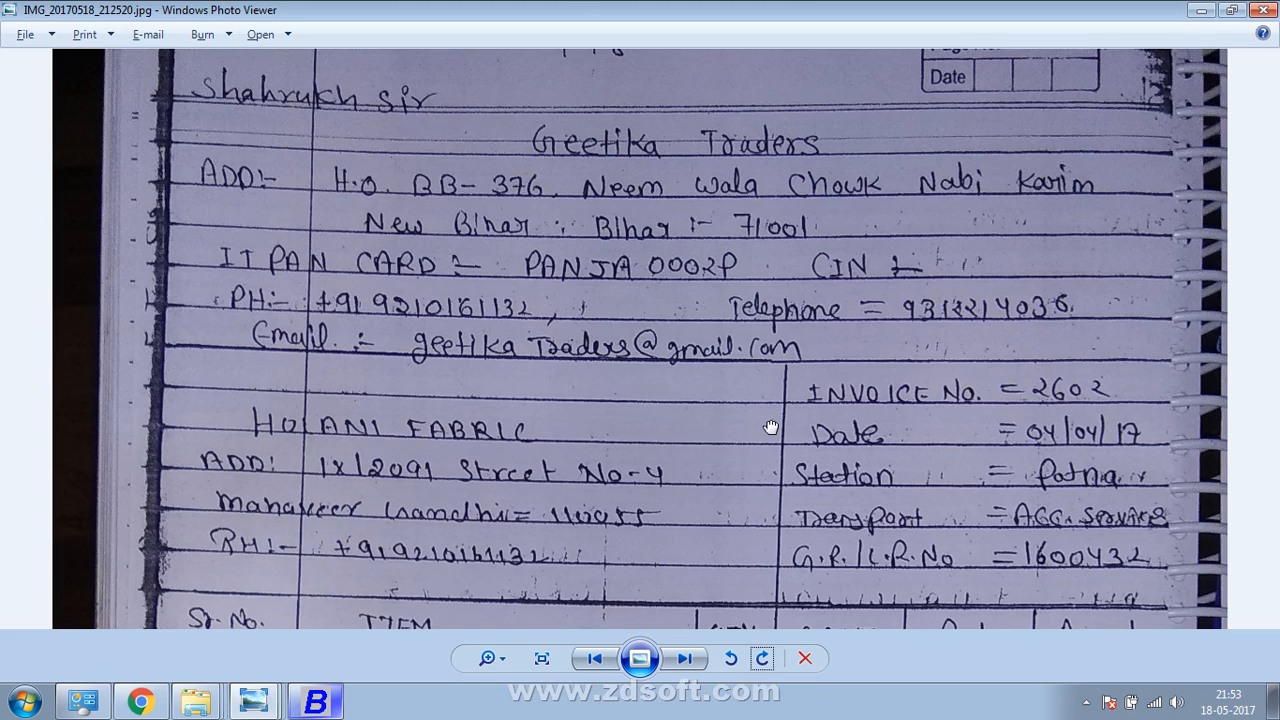
drag(771, 427, 848, 88)
key(alt+Tab)
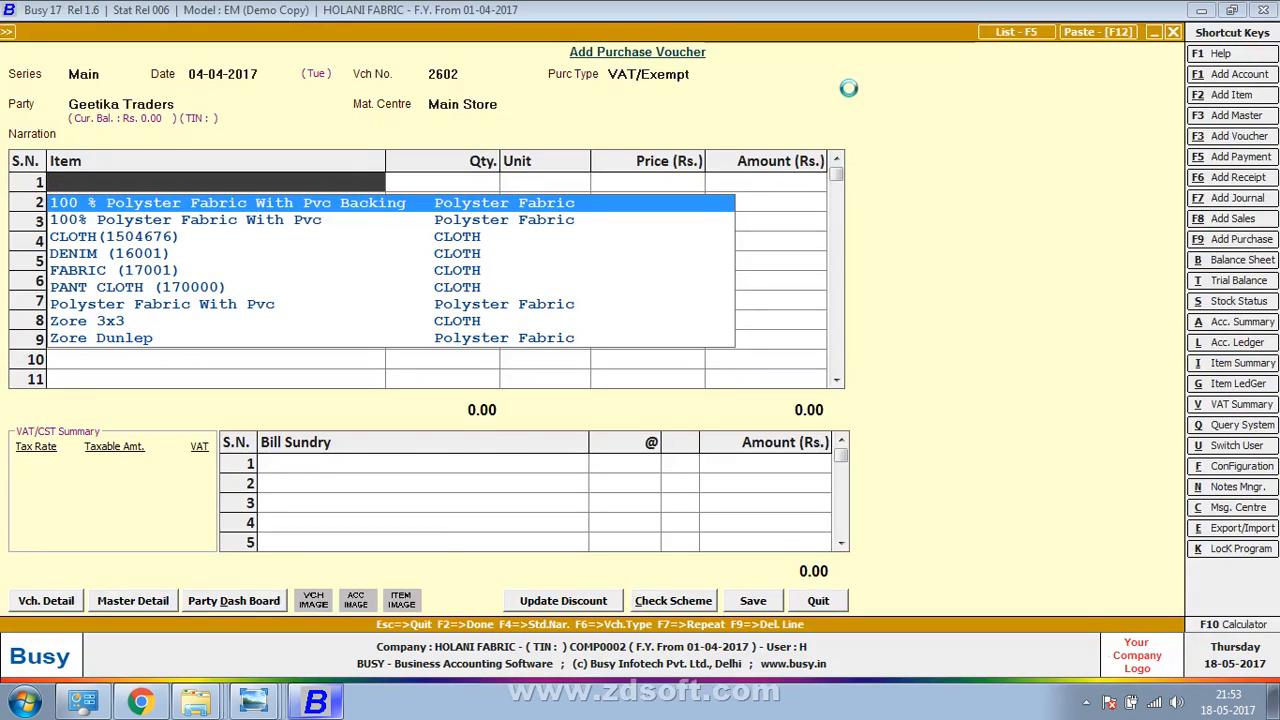
Create the item DENIM STAR in group CLOTH, unit Metre, with purchase price 10
key(F3)
text(DENIM ST)
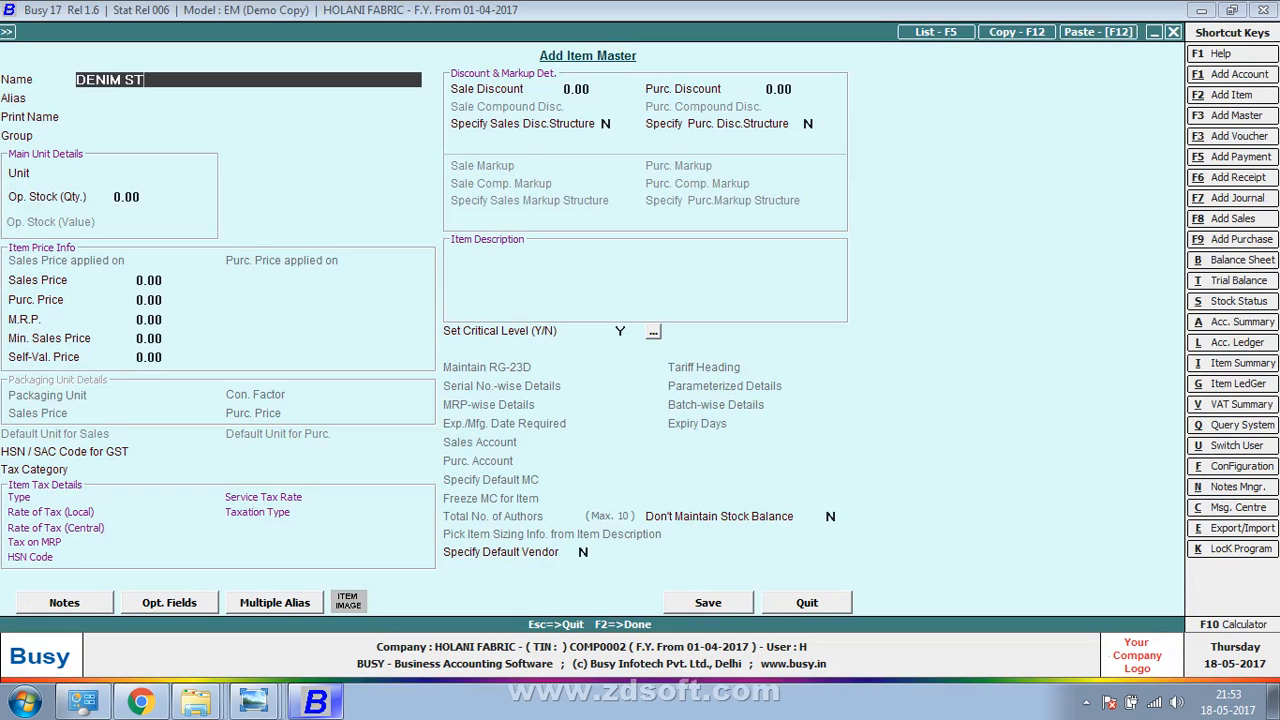
text(AR)
key(Return)
key(Return)
key(Return)
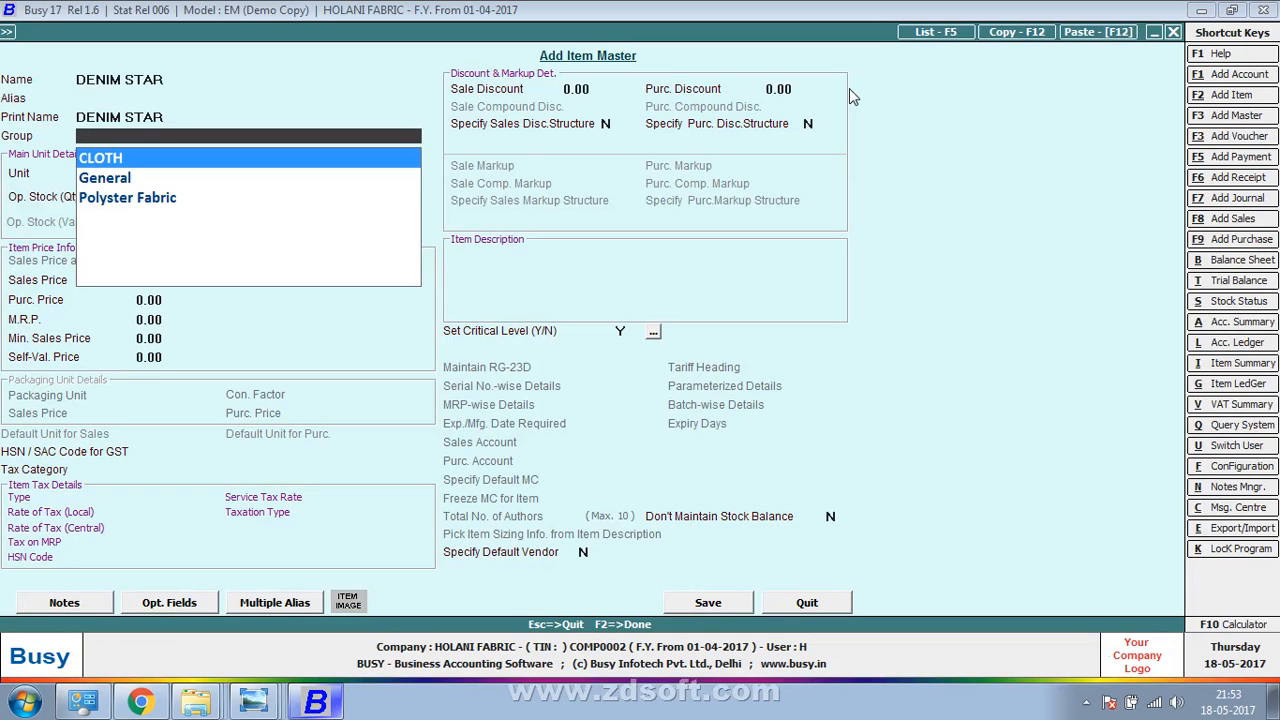
key(Return)
text(m)
key(Return)
key(Return)
key(Return)
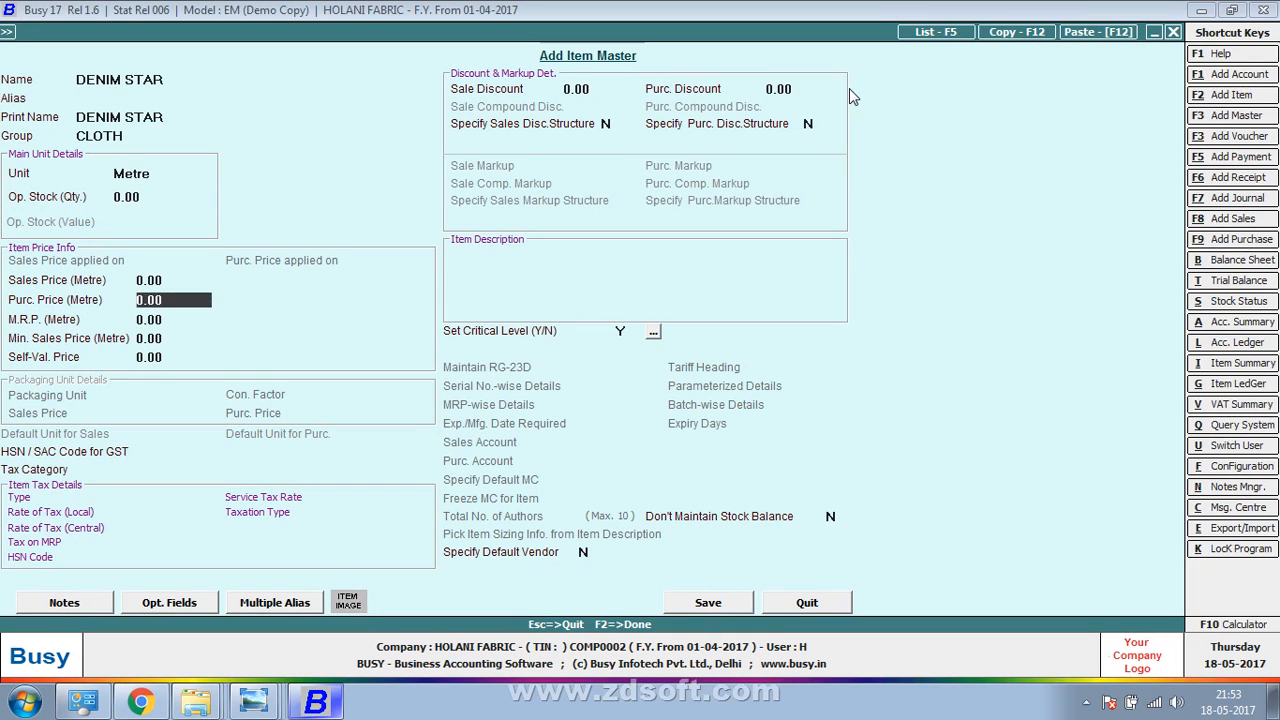
text(10)
key(Return)
key(F2)
key(Return)
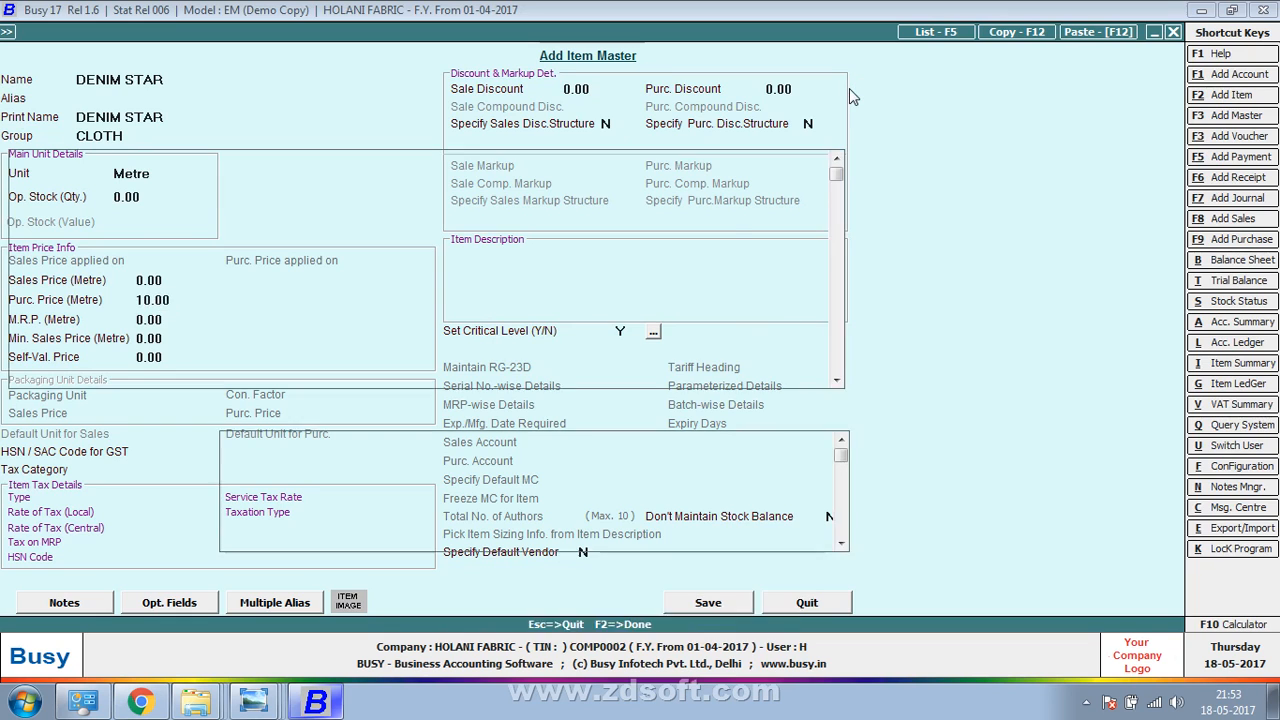
Enter 1,000 metres of DENIM STAR on the voucher after checking the bill photo
key(alt+Tab)
key(alt+Tab)
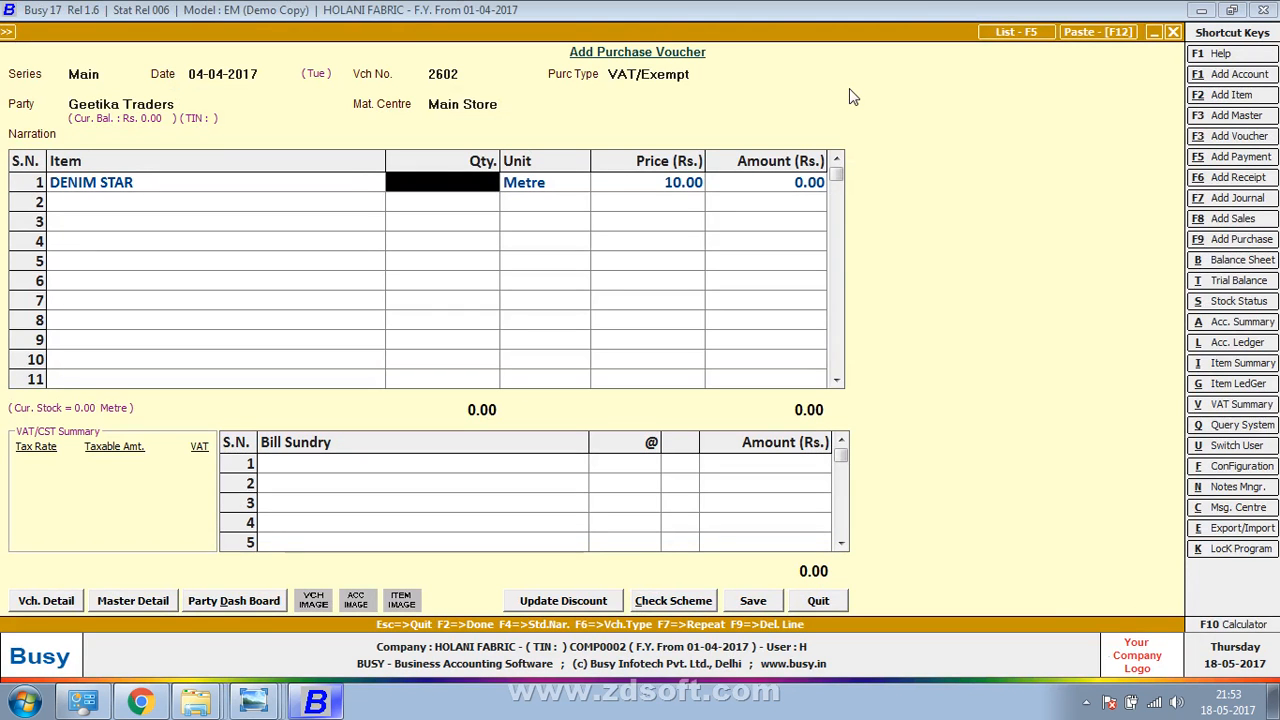
key(alt+Tab)
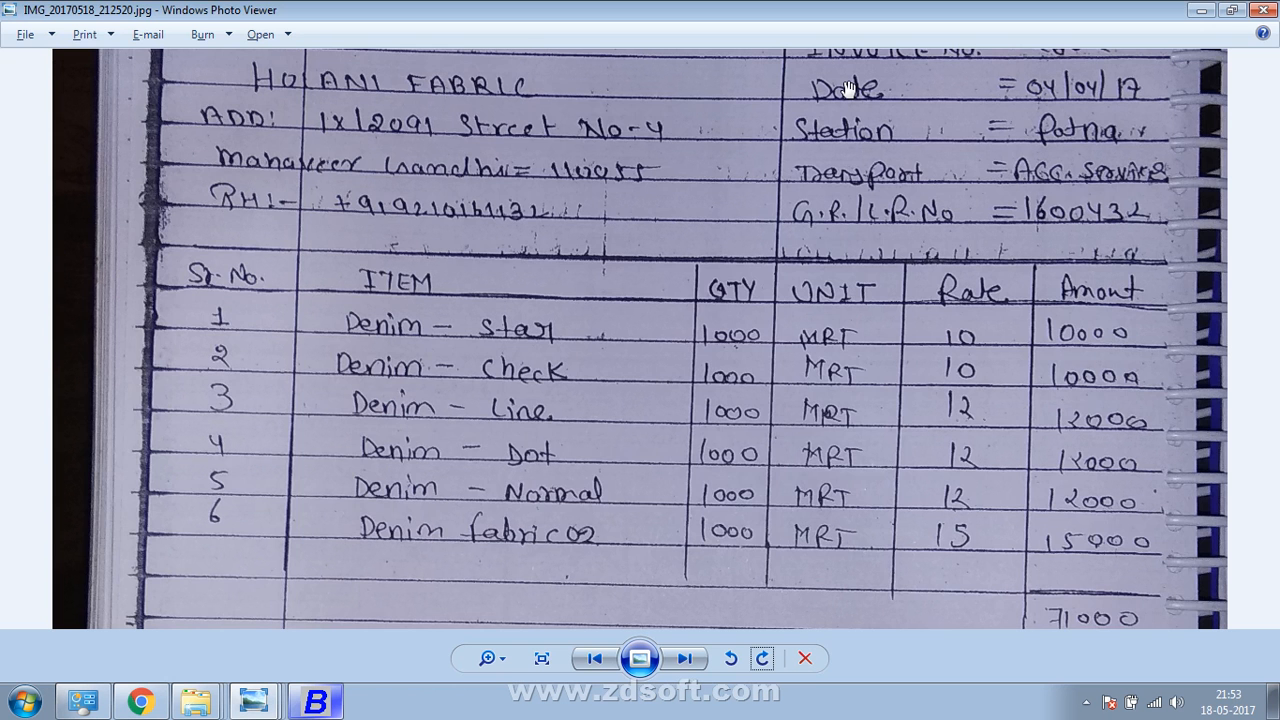
key(alt+Tab)
text(100)
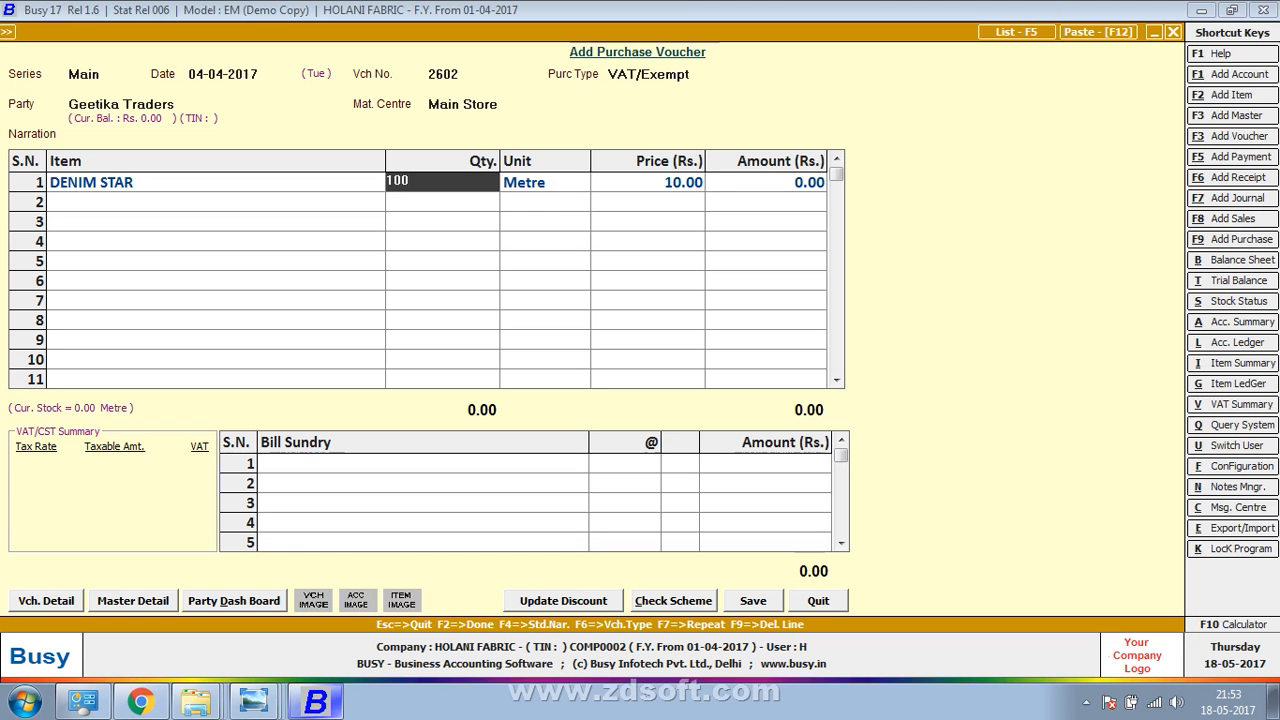
key(Return)
key(Return)
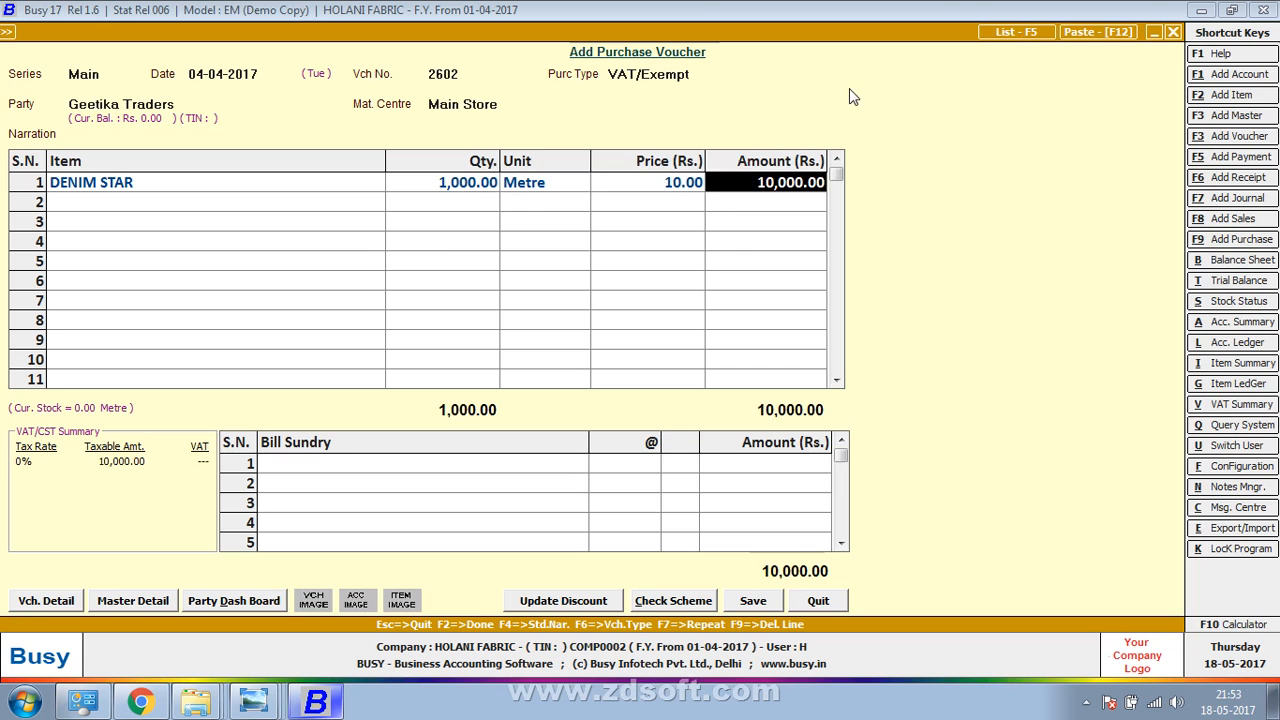
key(Return)
Create DENIM CHECK (CLOTH, Metre, price 10) and enter 1,000 metres of it
key(alt+Tab)
key(alt+Tab)
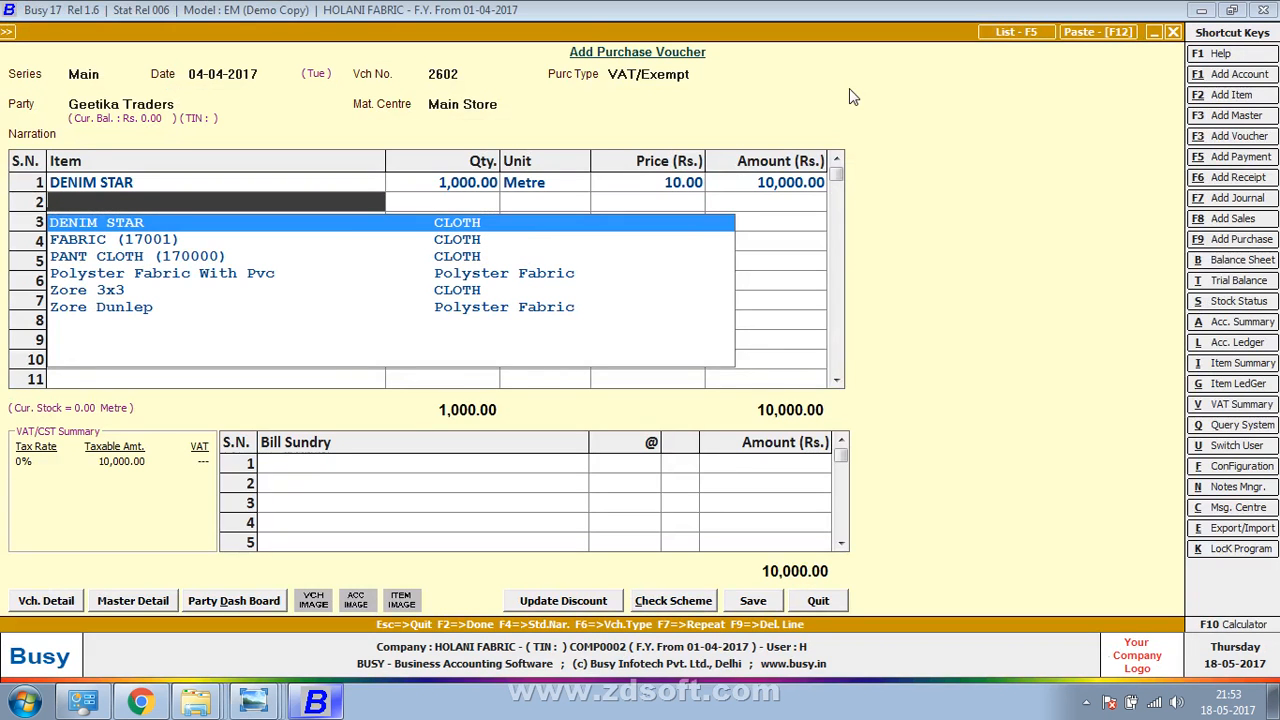
key(F3)
text(DENIM C)
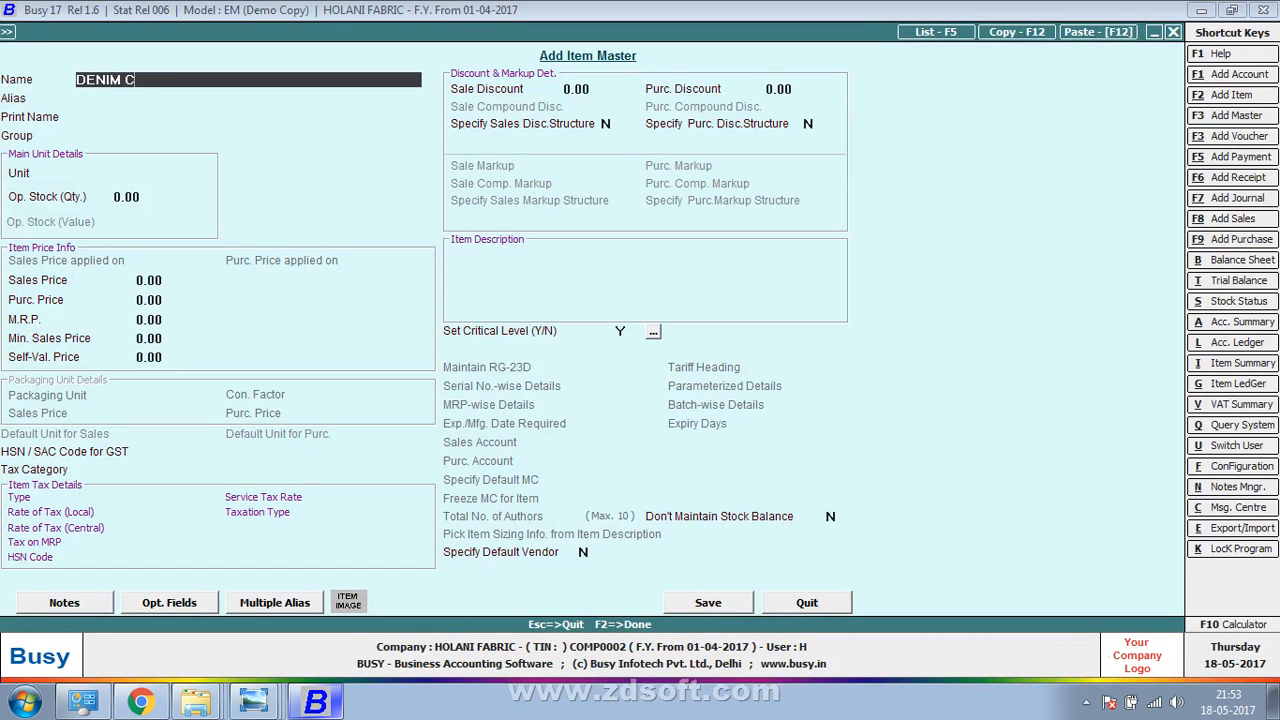
text(HECK)
key(Return)
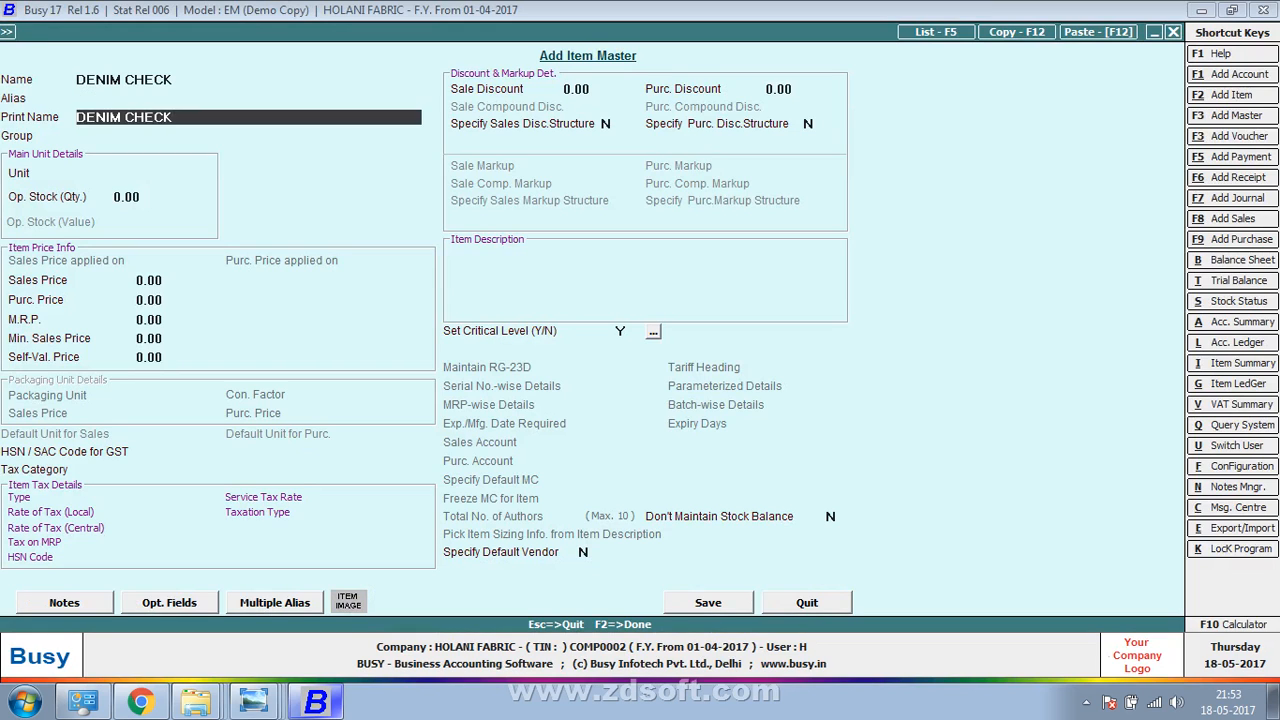
key(Return)
key(Return)
key(Return)
key(Return)
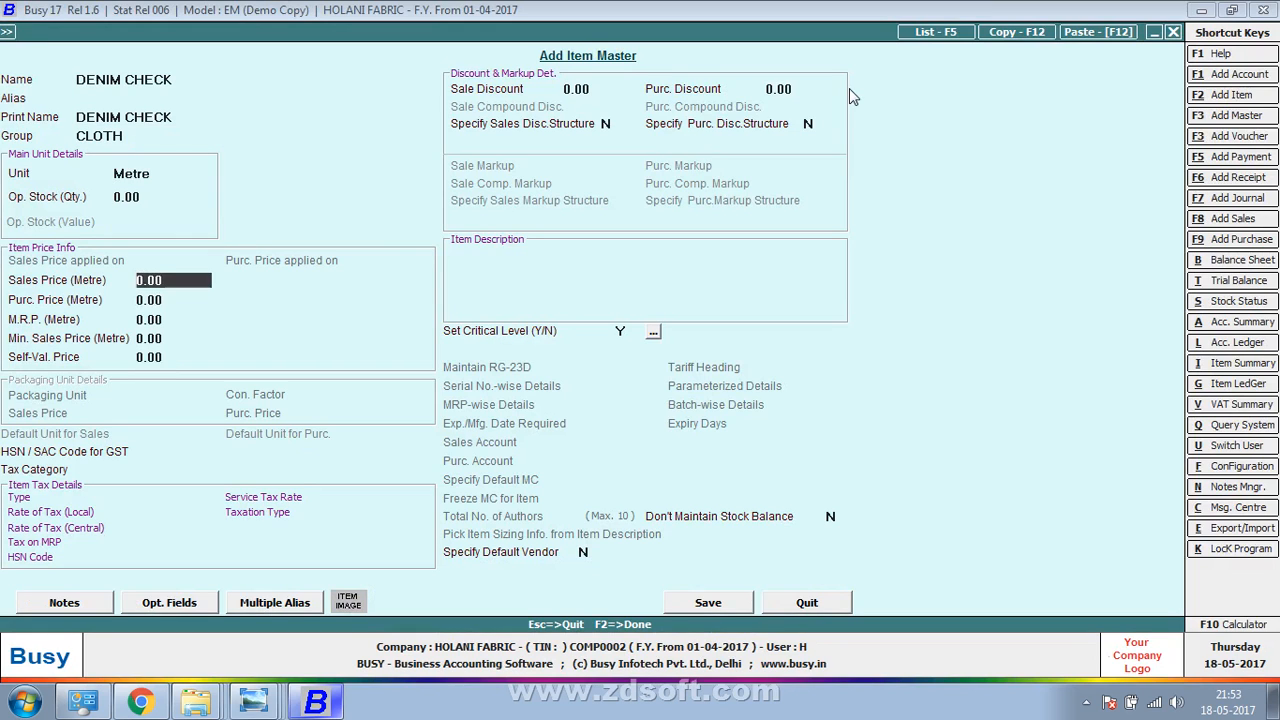
key(Return)
text(10)
key(Return)
key(F2)
text(1000)
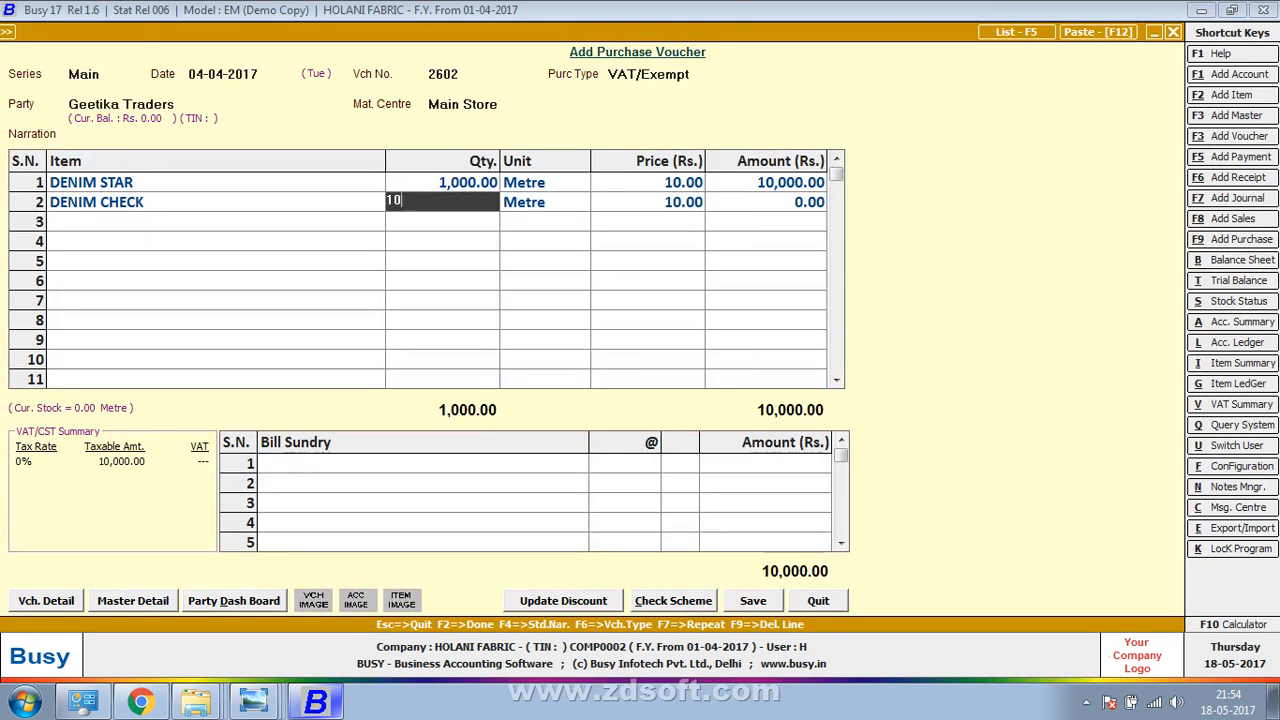
key(Return)
key(Return)
key(Return)
key(Return)
Create the item DENIM-LINE in group CLOTH, unit Metre, with purchase price 12.00
key(F3)
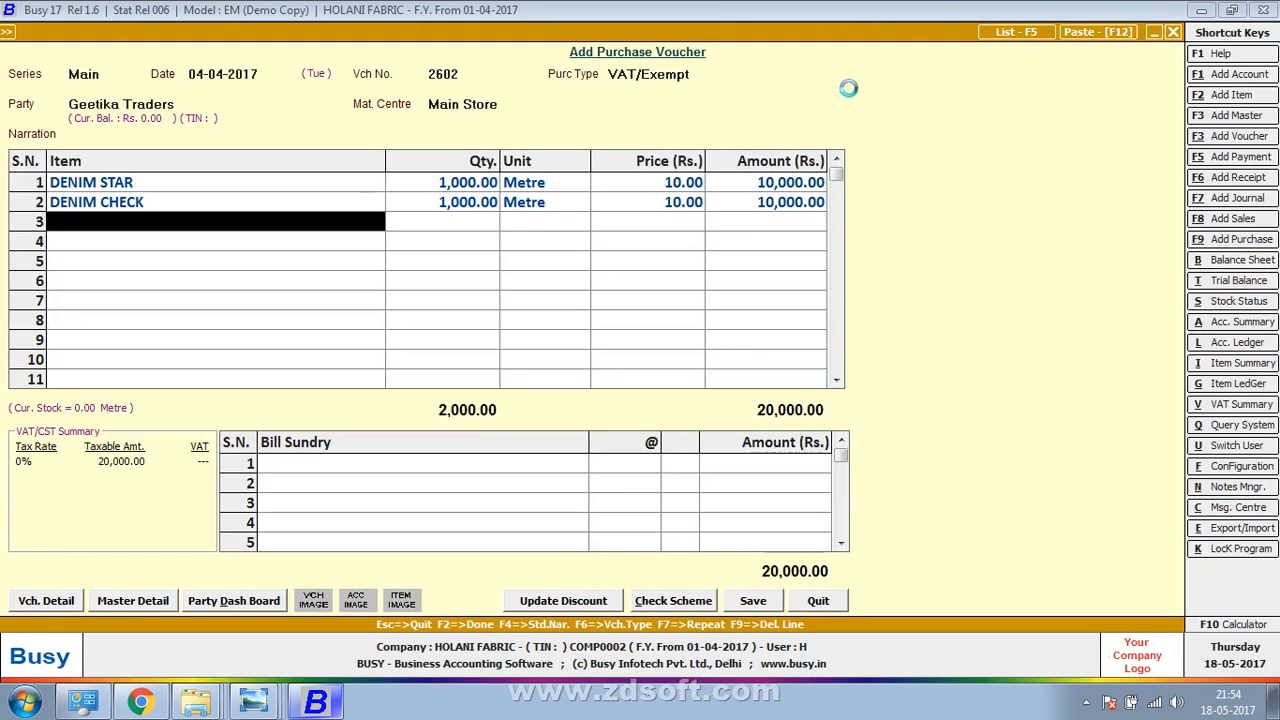
key(alt+Tab)
key(alt+Tab)
text(DE)
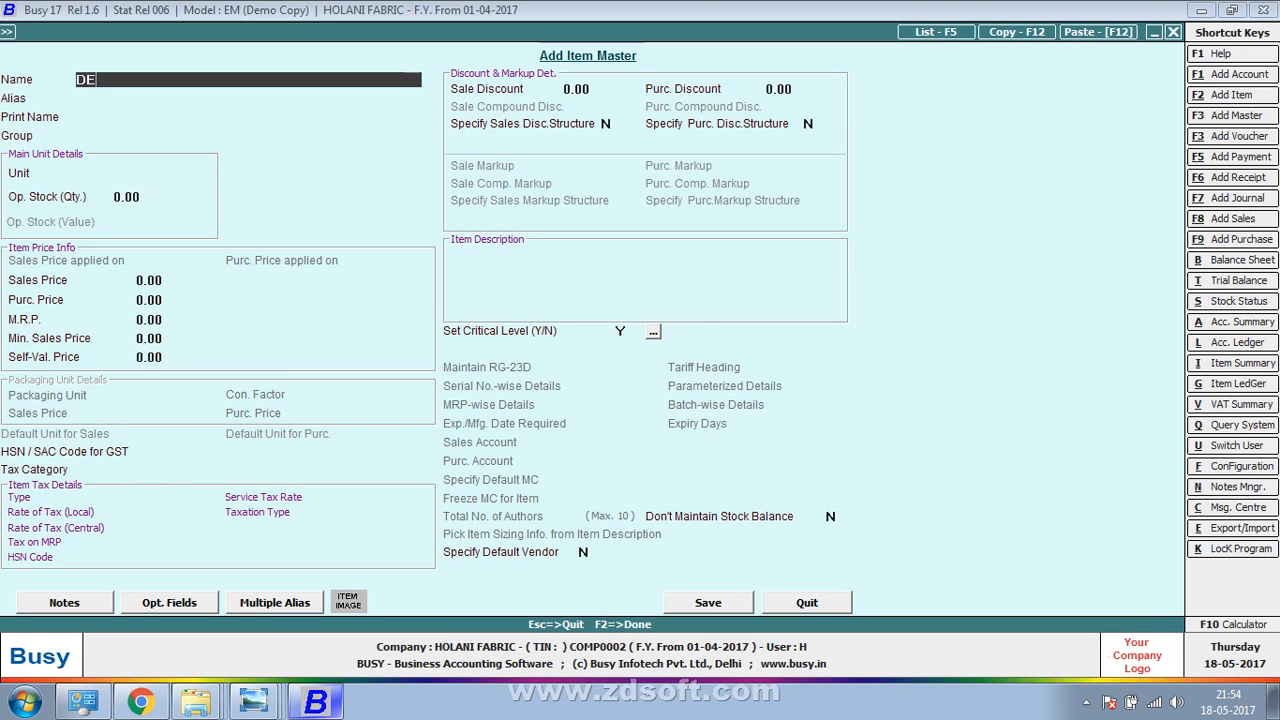
text(NIM-LINE)
key(Return)
key(Return)
key(Return)
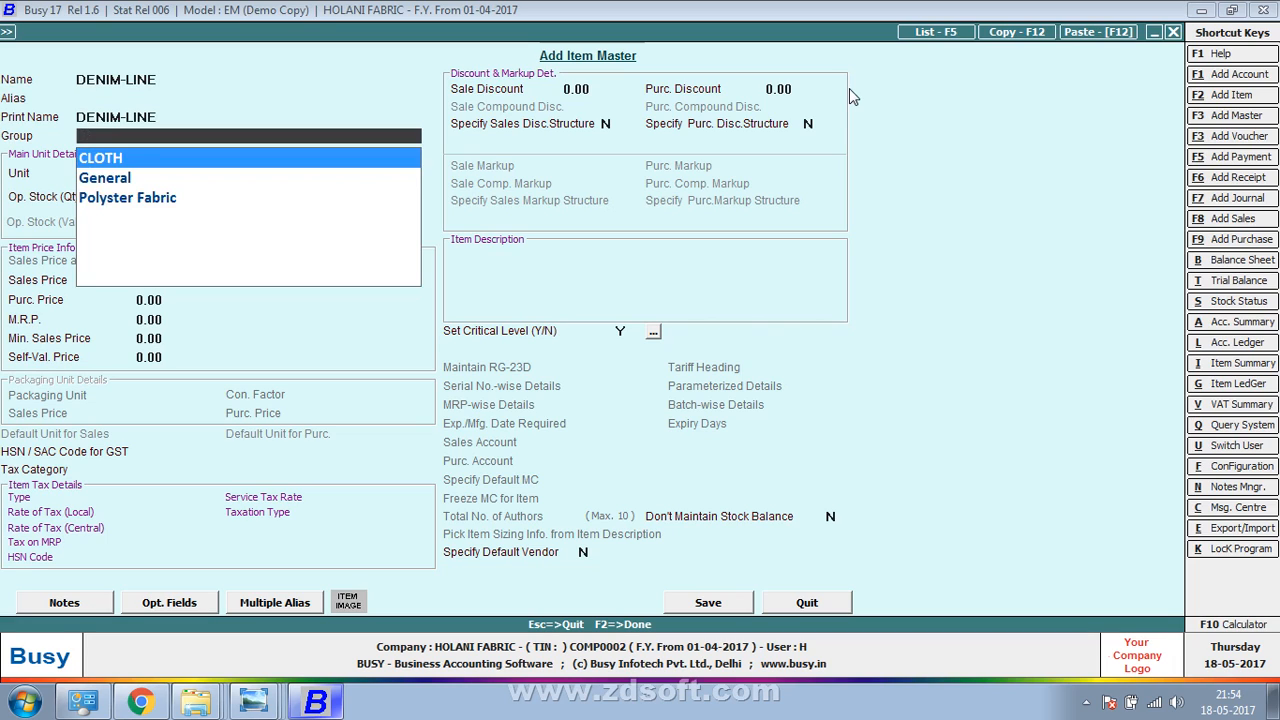
key(Return)
key(Return)
key(Up)
key(space)
key(Return)
key(Return)
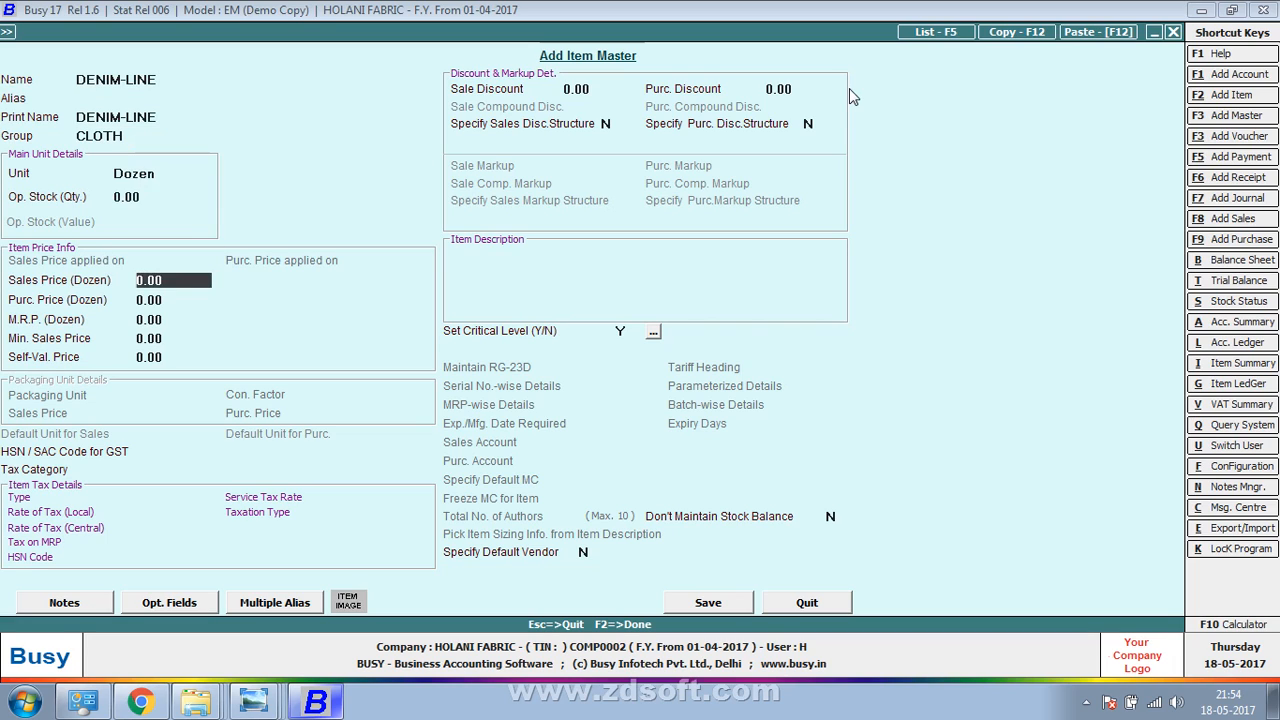
key(Up)
key(Up)
text(M)
key(Return)
key(Return)
key(Return)
text(12)
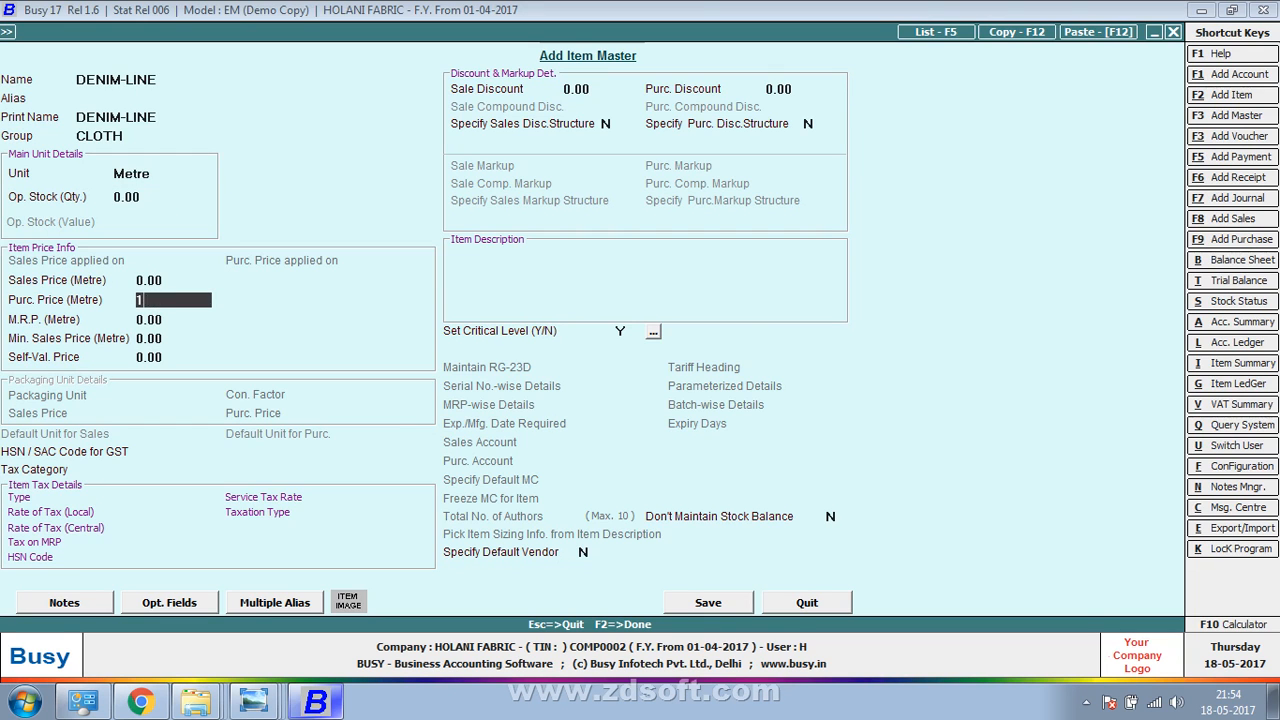
key(F2)
Enter 1,000 metres of DENIM-LINE on row 3
key(Return)
text(1000)
key(Return)
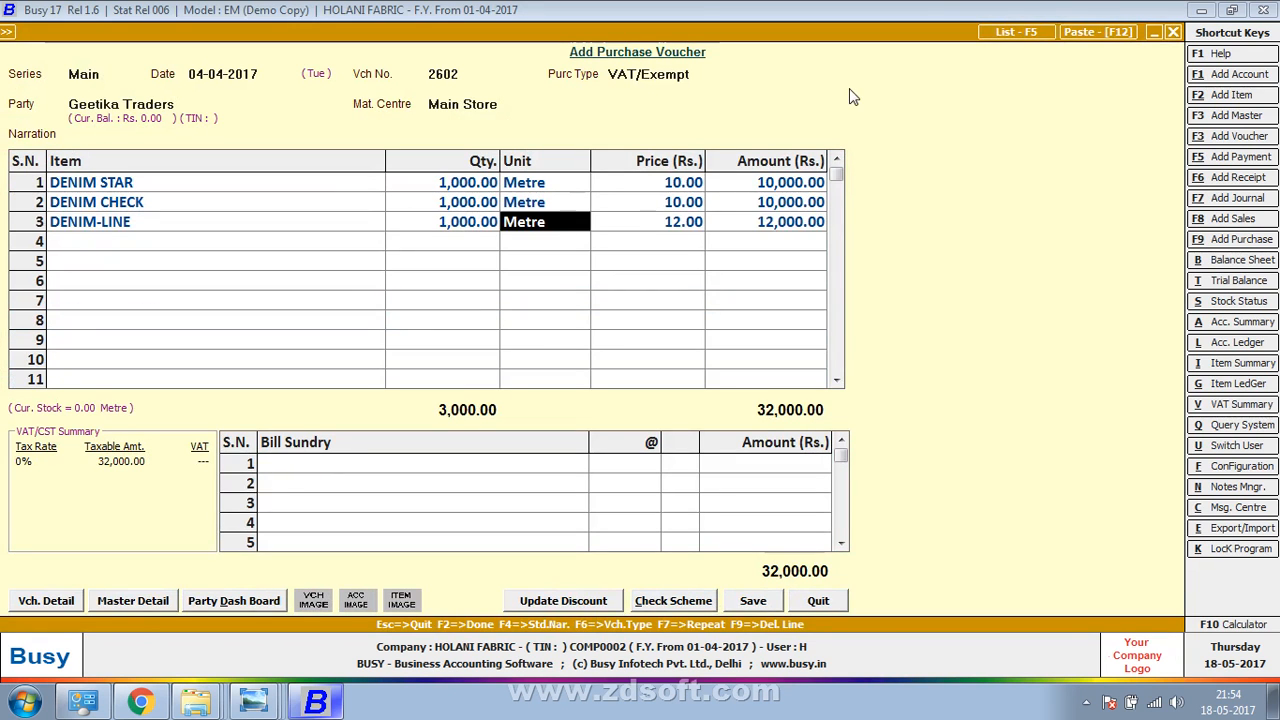
key(Return)
key(Return)
key(alt+Tab)
key(alt+Tab)
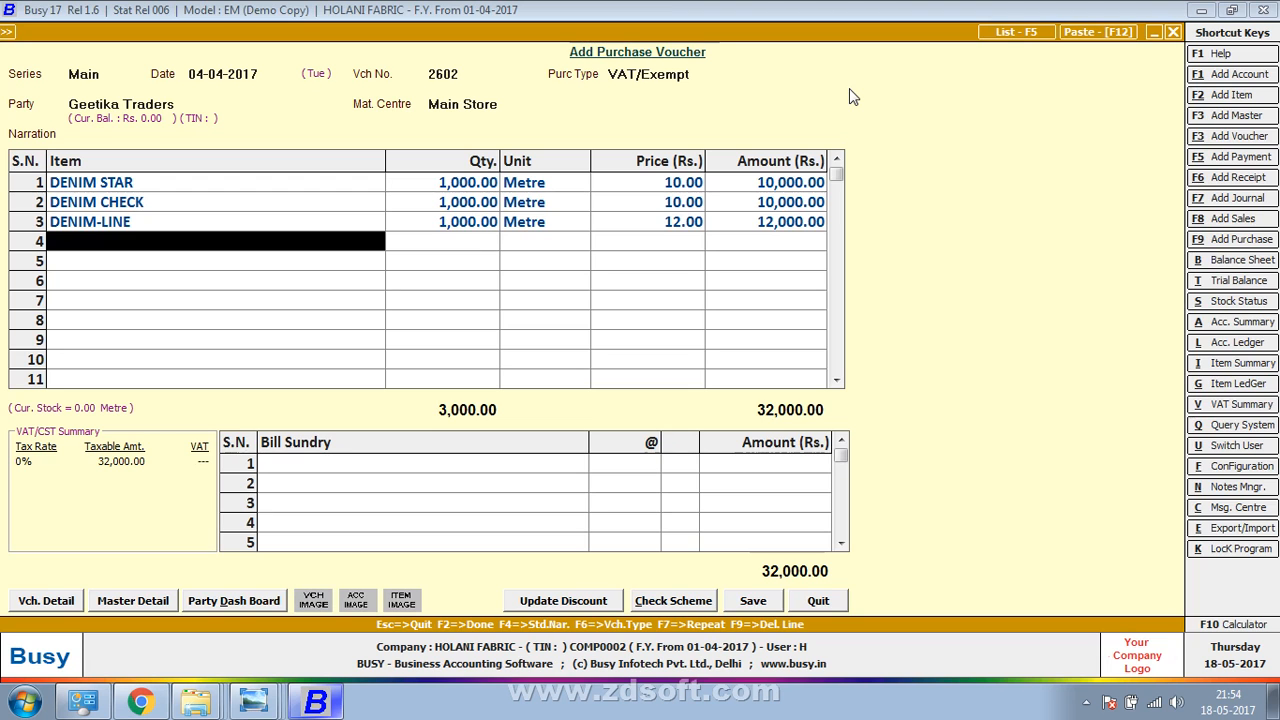
Name the new row-4 item DENIM DOT, correcting the mistyped DENIM LOT
key(F3)
text(DENIM)
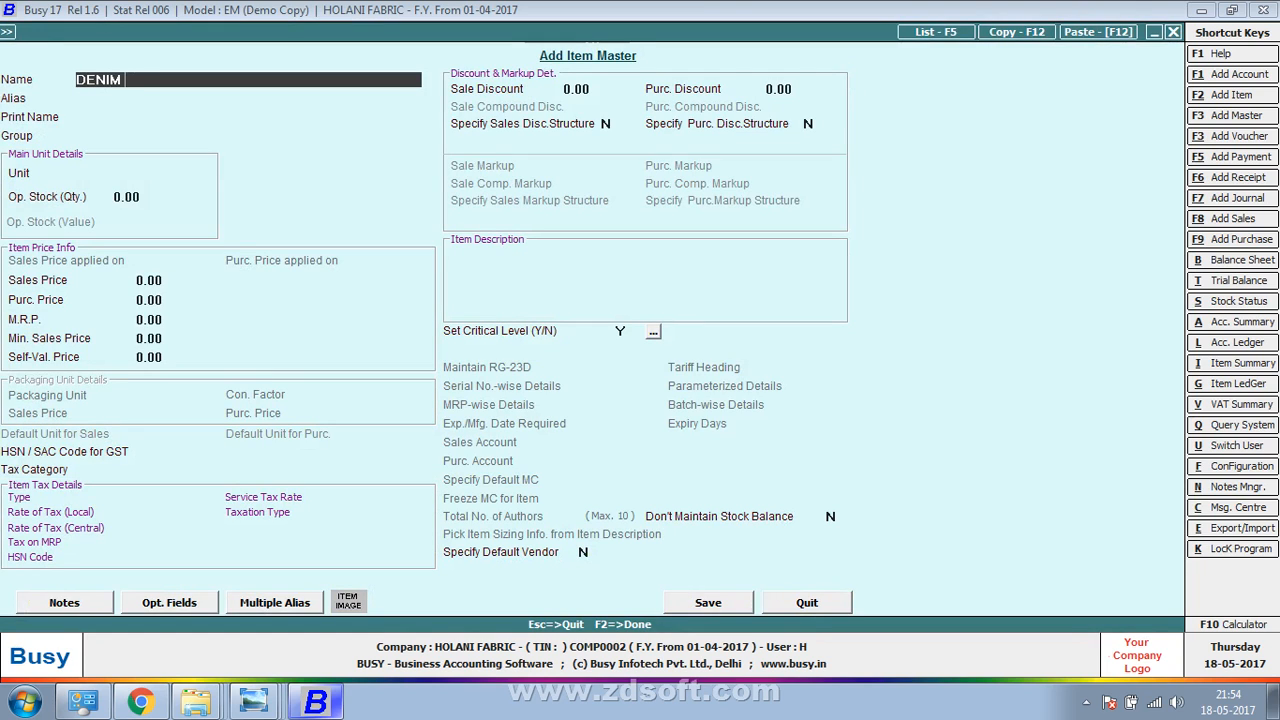
text( LOT)
key(Return)
key(Return)
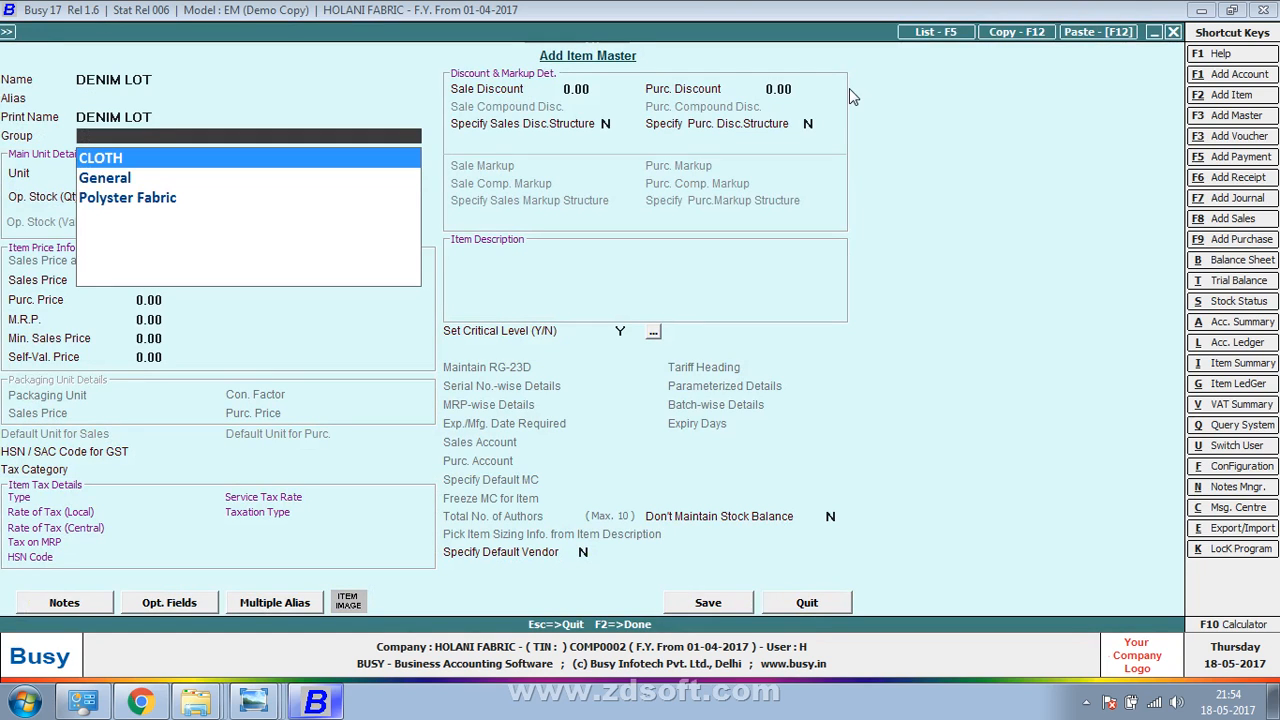
key(Up)
key(Up)
key(Up)
key(alt+Tab)
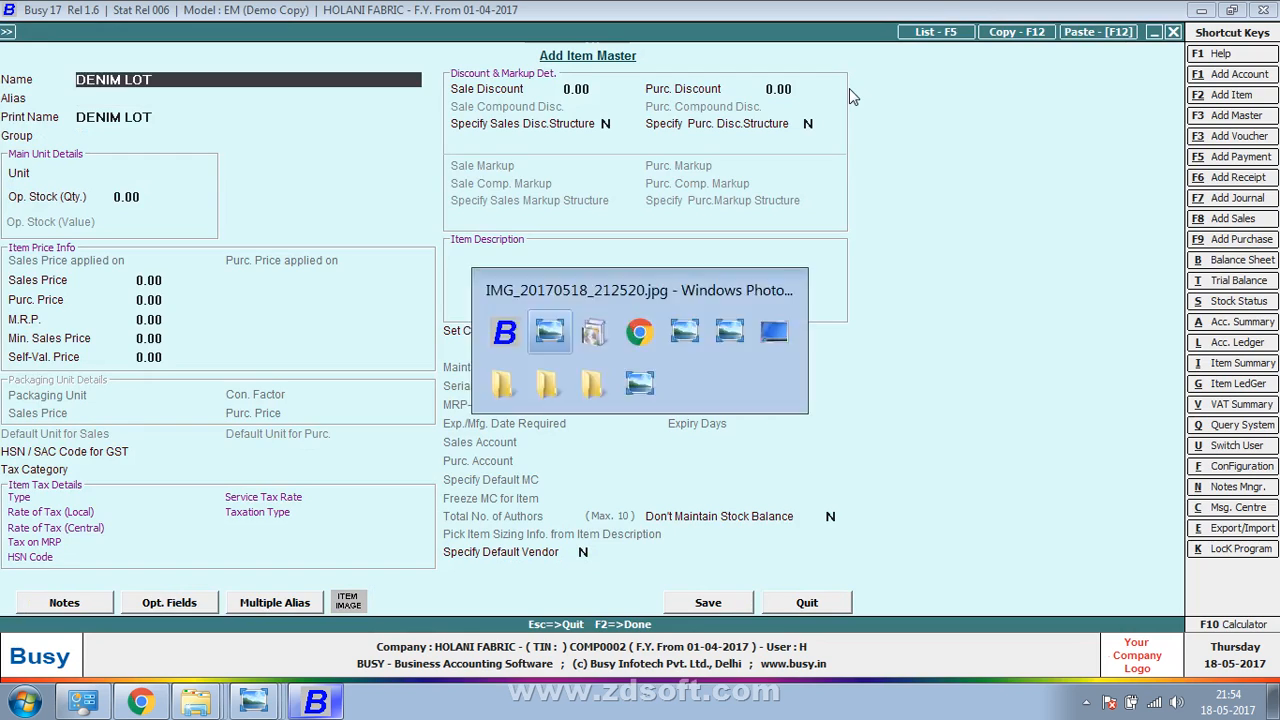
key(alt+Tab)
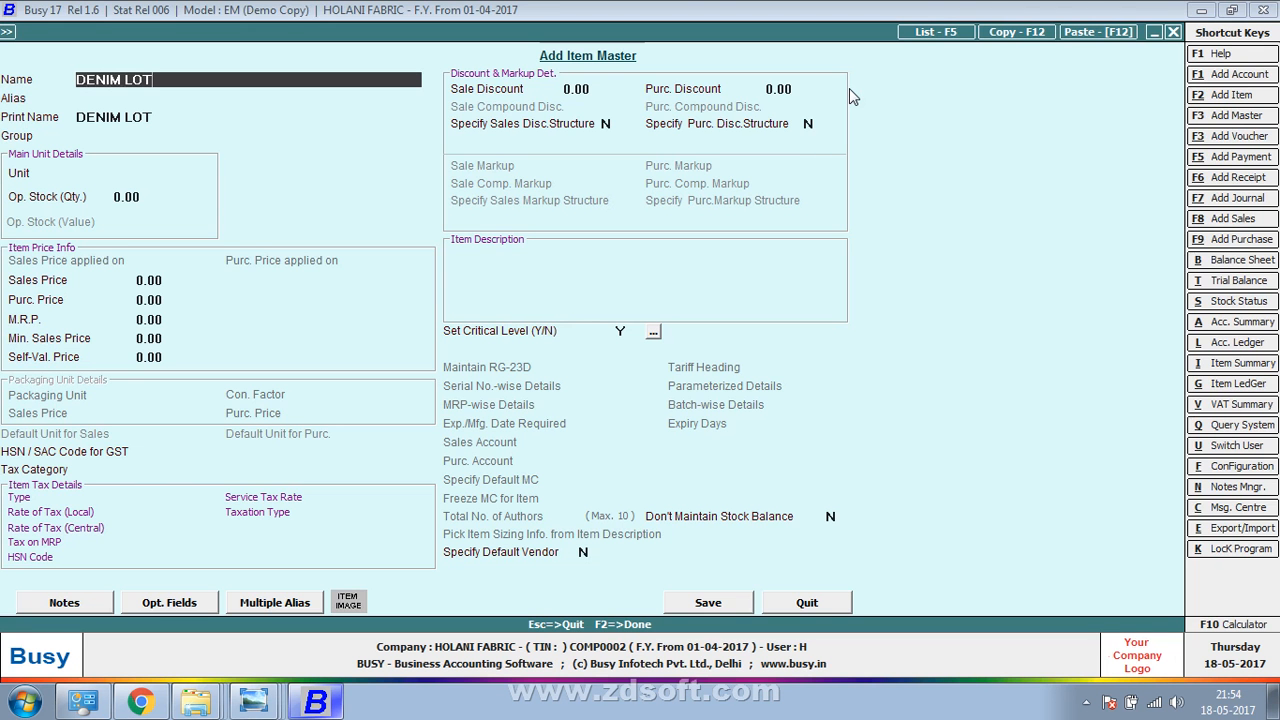
key(BackSpace)
key(BackSpace)
key(BackSpace)
text(DOT)
key(Return)
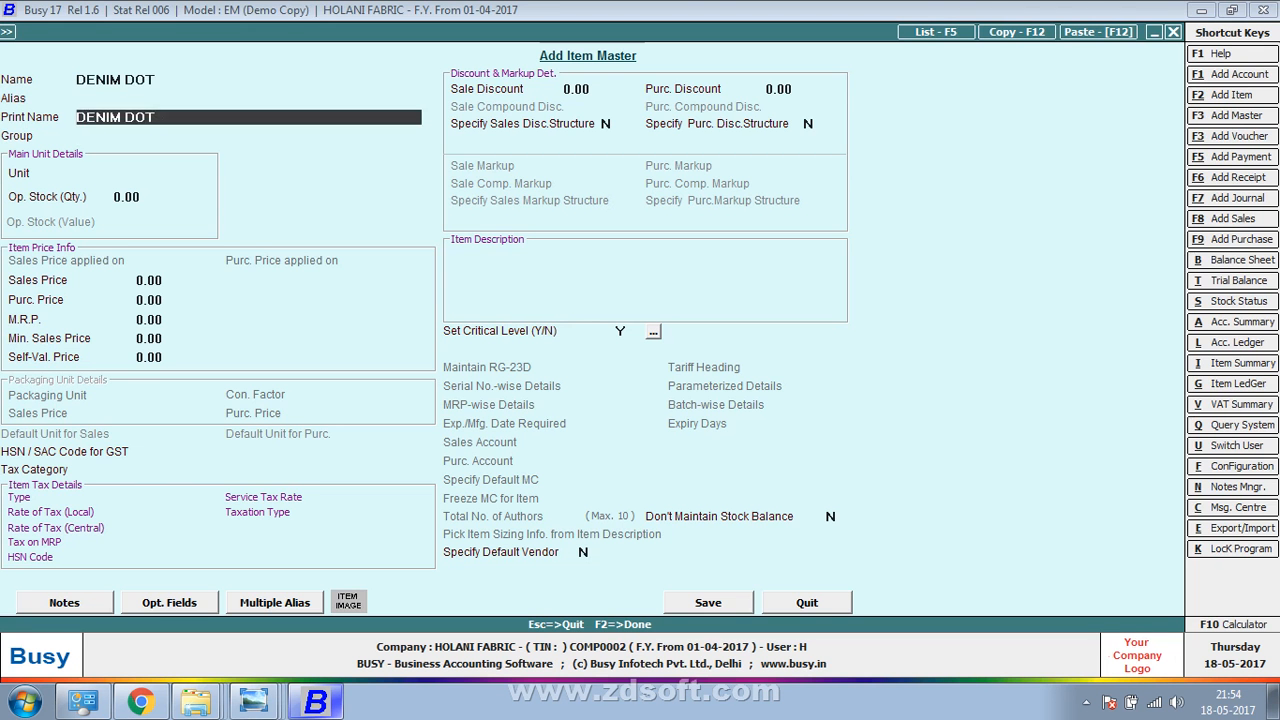
key(Return)
Give DENIM DOT group CLOTH, unit Metre, price 12, save it, and enter 1,000 metres
key(Return)
text(m)
key(Return)
key(Return)
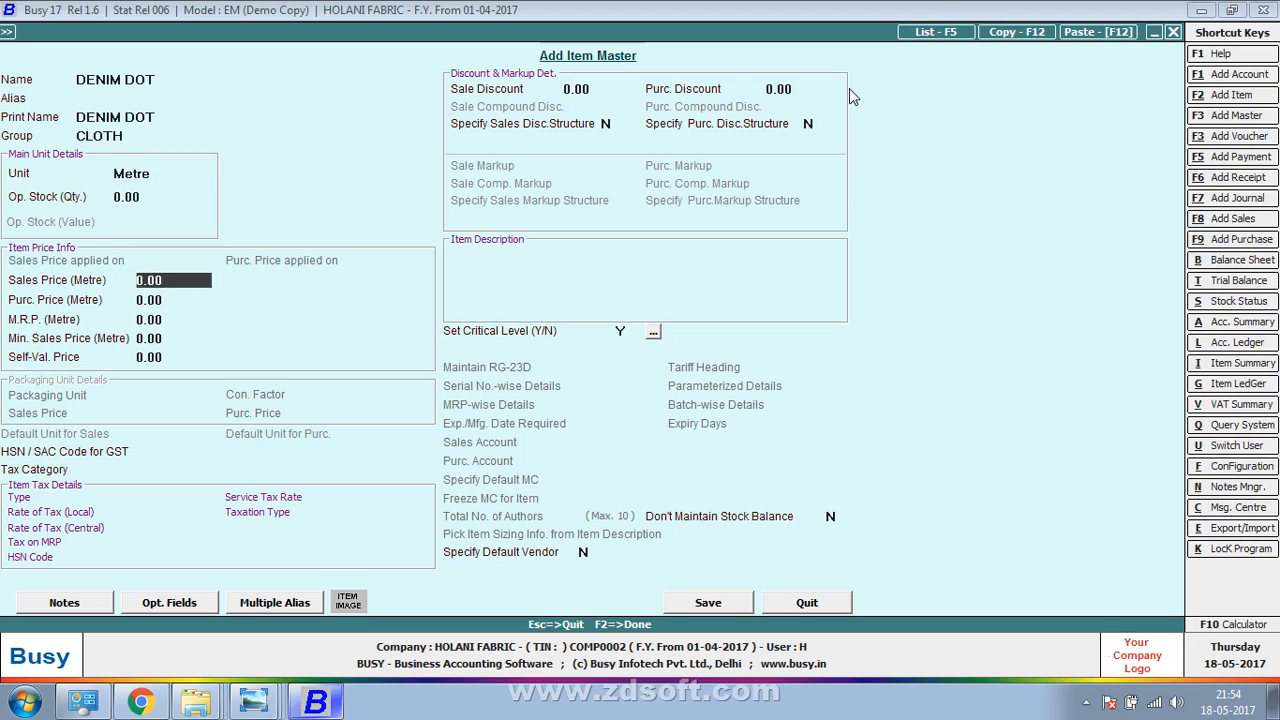
key(Return)
key(alt+Tab)
key(alt+Tab)
text(12)
key(F2)
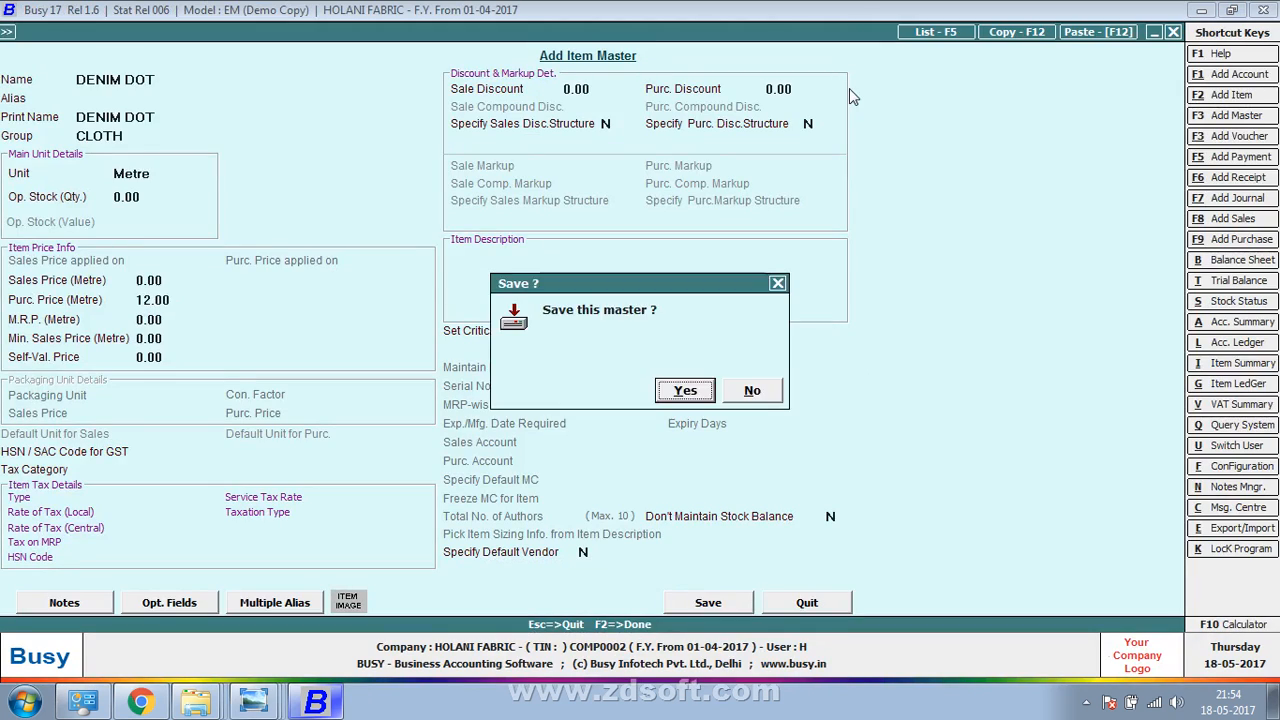
key(Return)
key(alt+Tab)
key(alt+Tab)
text(1)
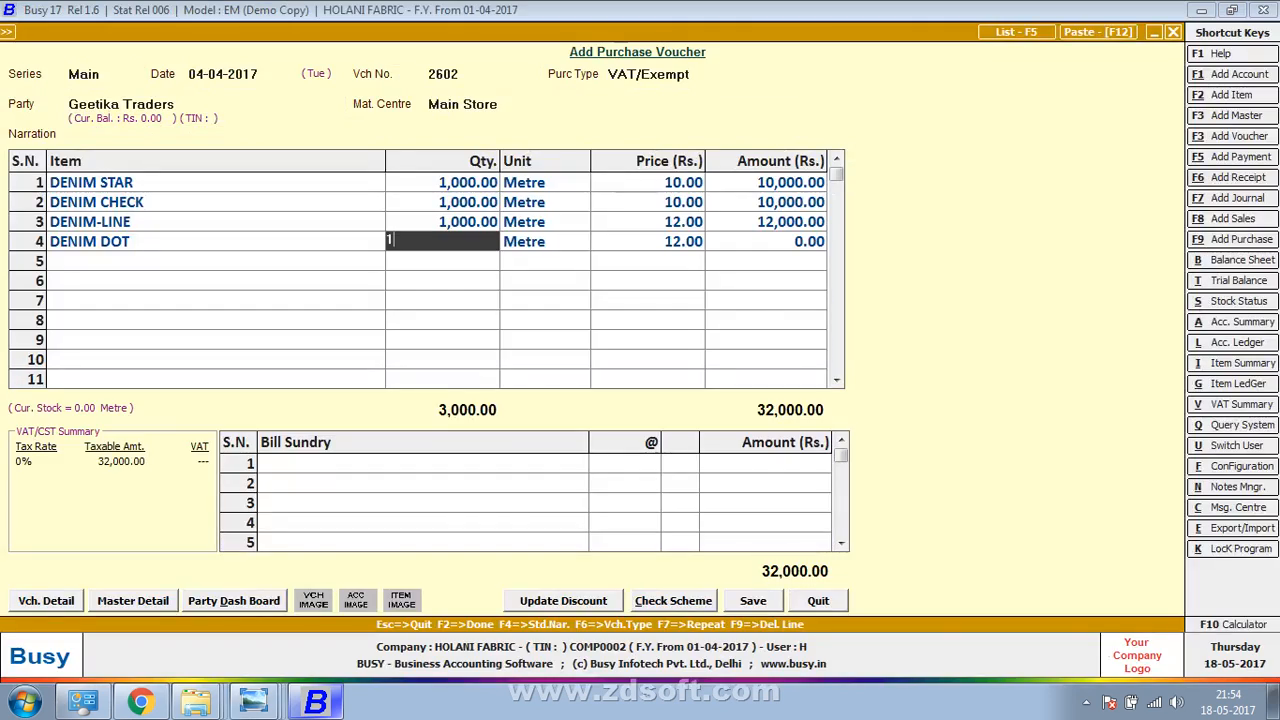
text(,000)
key(Return)
key(Return)
key(Return)
key(alt+Tab)
key(alt+Tab)
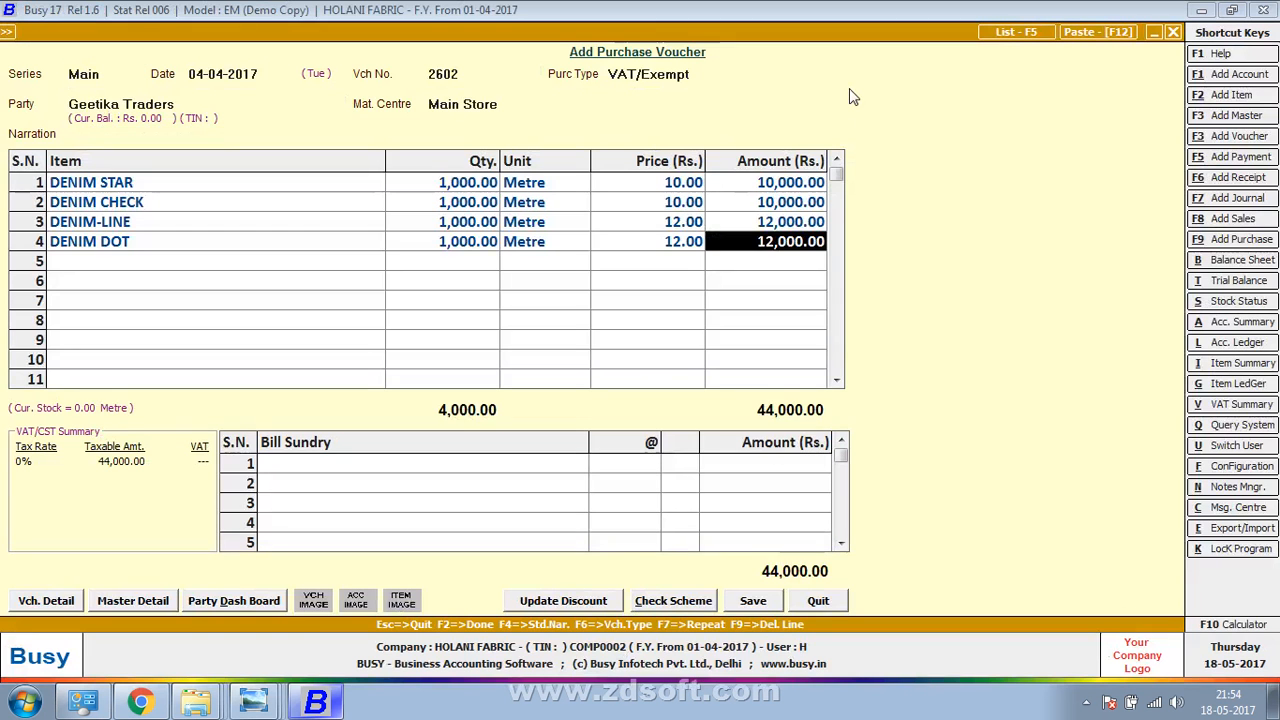
key(Return)
Create the item DENIM NORMAL in group CLOTH, unit Metre, with purchase price 12.00
key(F3)
text(DE)
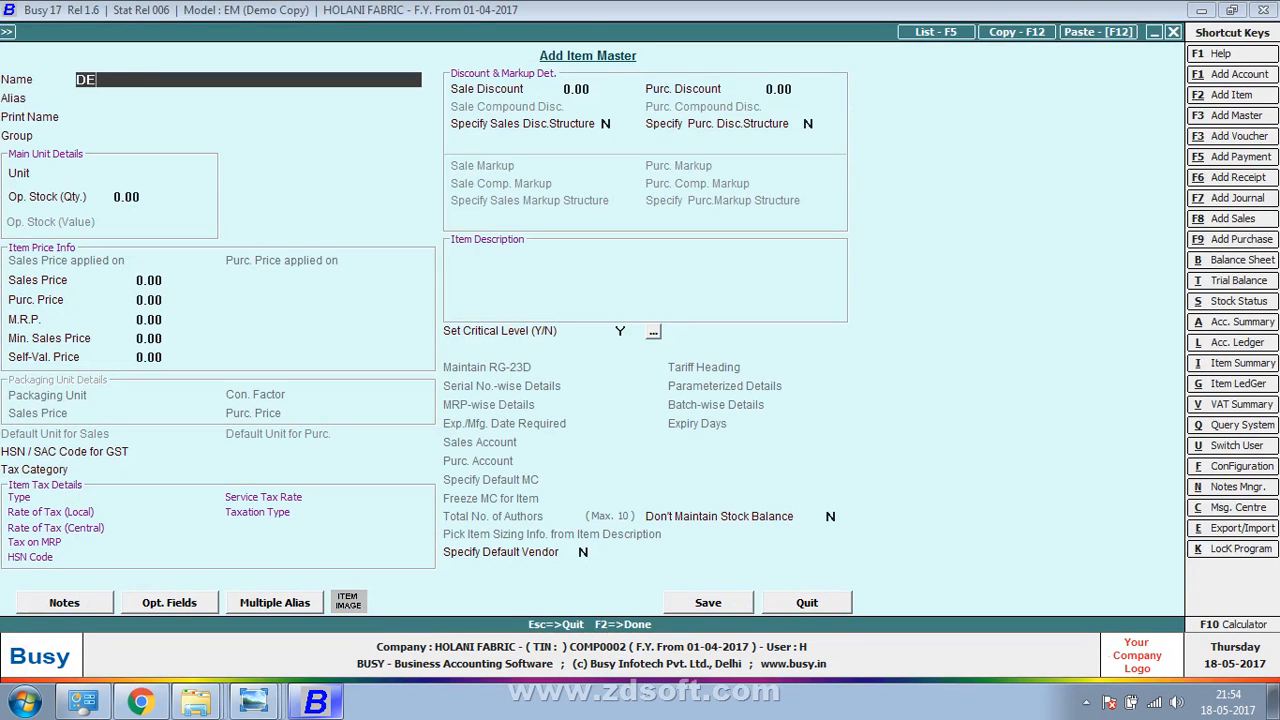
text(NIM NORMAL)
key(Return)
text(')
key(Return)
key(Return)
key(space)
key(Return)
key(Up)
key(Return)
key(space)
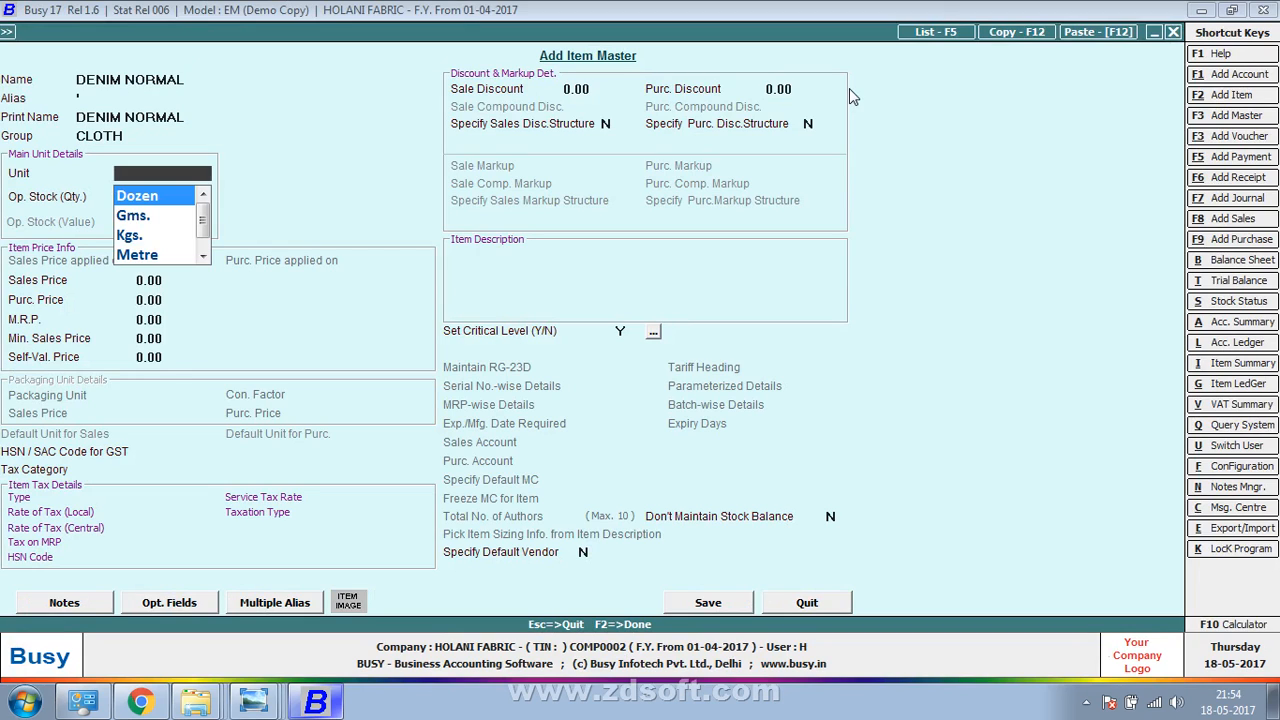
key(Down)
key(Down)
key(Down)
key(Return)
key(Return)
key(Return)
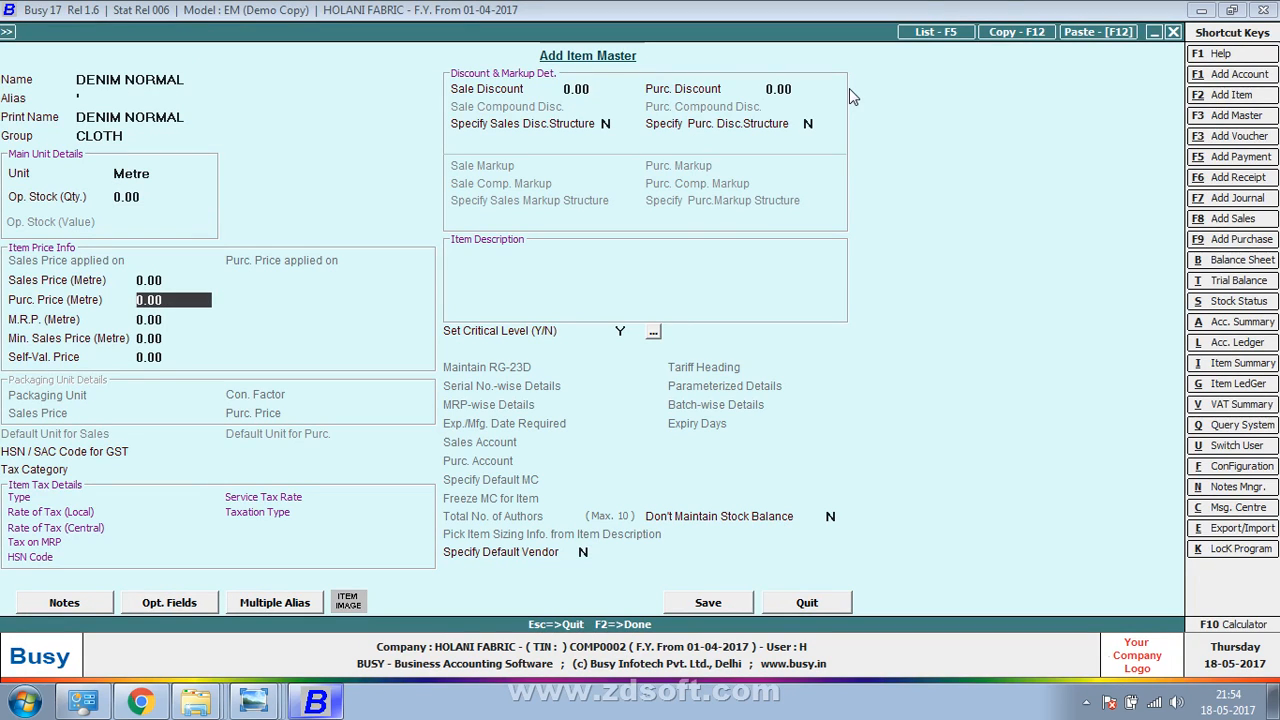
text(12)
key(Return)
key(F2)
key(Return)
Save DENIM NORMAL and enter 1,000 metres of it on row 5
key(alt+Tab)
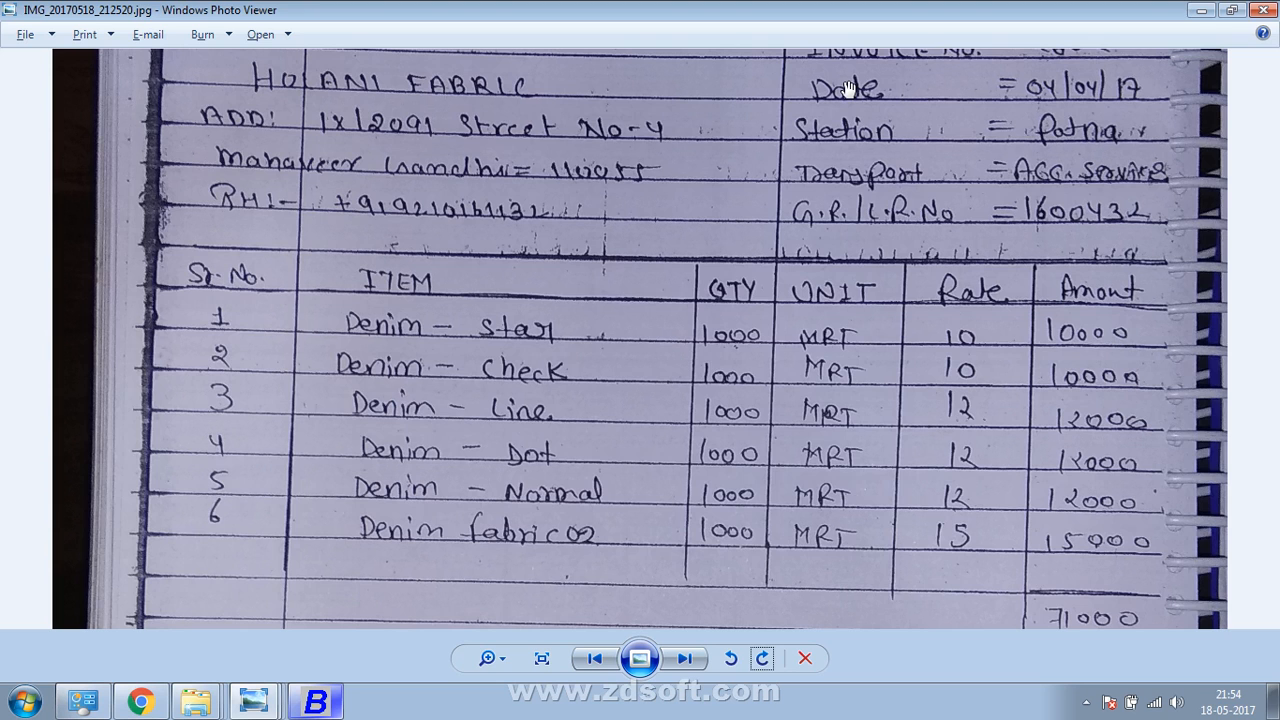
key(alt+Tab)
text(100)
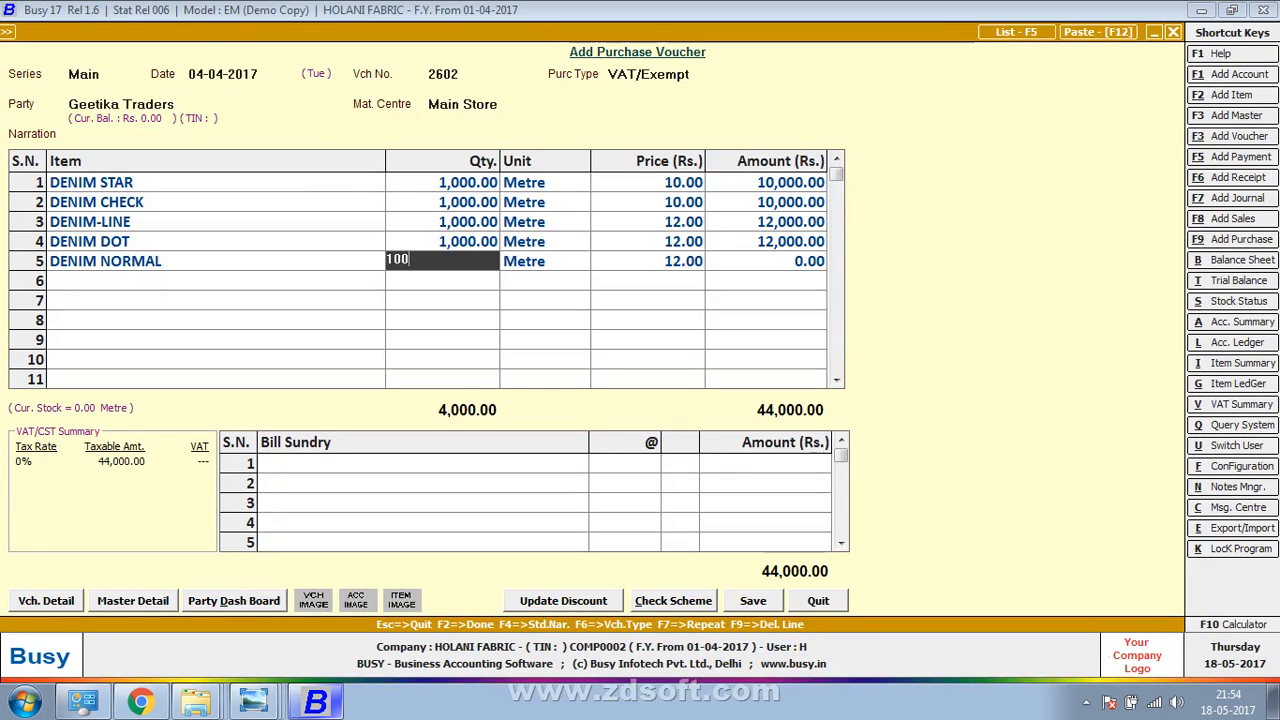
text(0)
key(Return)
key(Return)
key(Return)
key(Return)
key(alt+Tab)
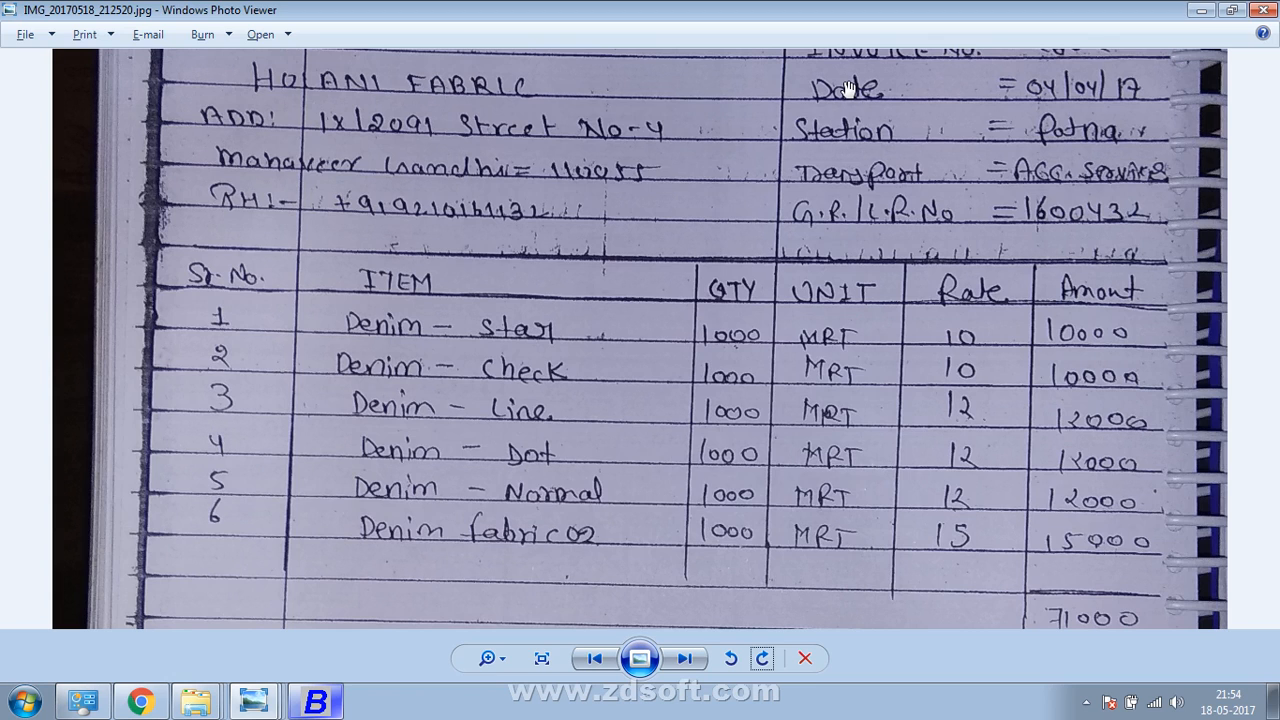
key(alt+Tab)
Create the item DENIM FABRIC in group CLOTH, unit Metre, with purchase price 15.00
key(F3)
text(DE)
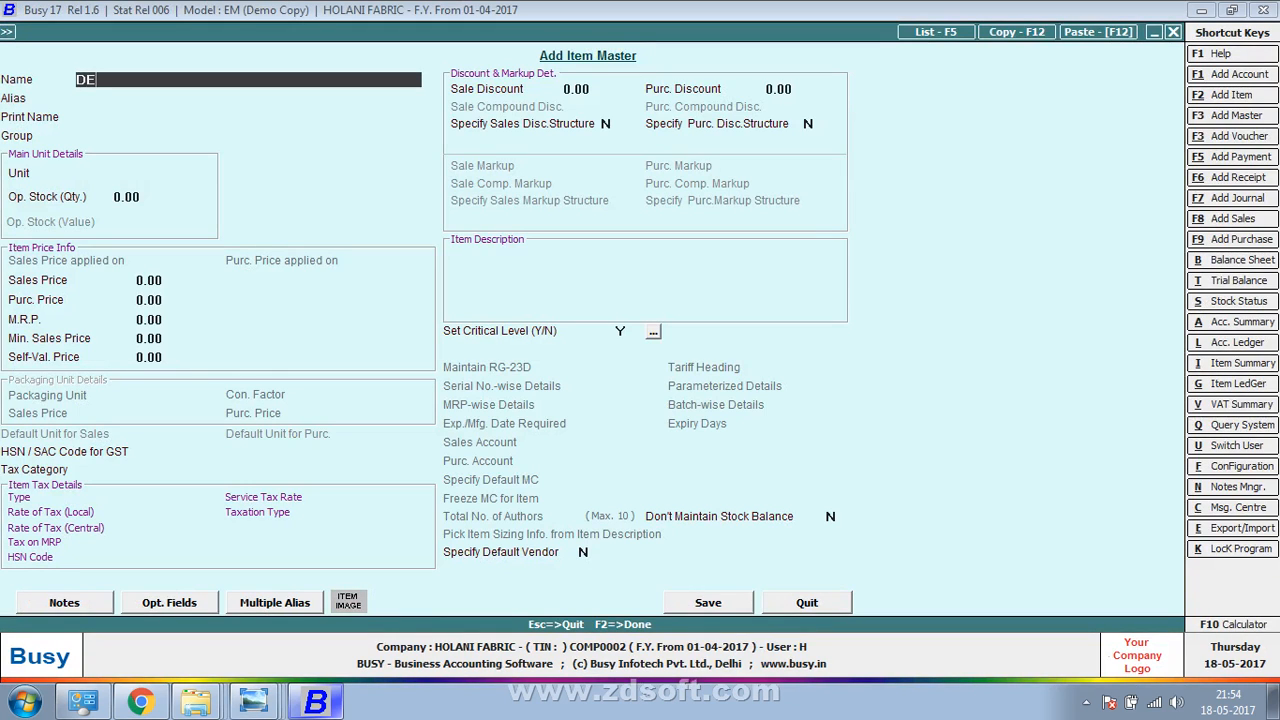
text(N)
key(BackSpace)
text(NIM FABRIC)
key(Return)
key(Return)
key(space)
key(Return)
key(space)
text(m)
key(Return)
key(Return)
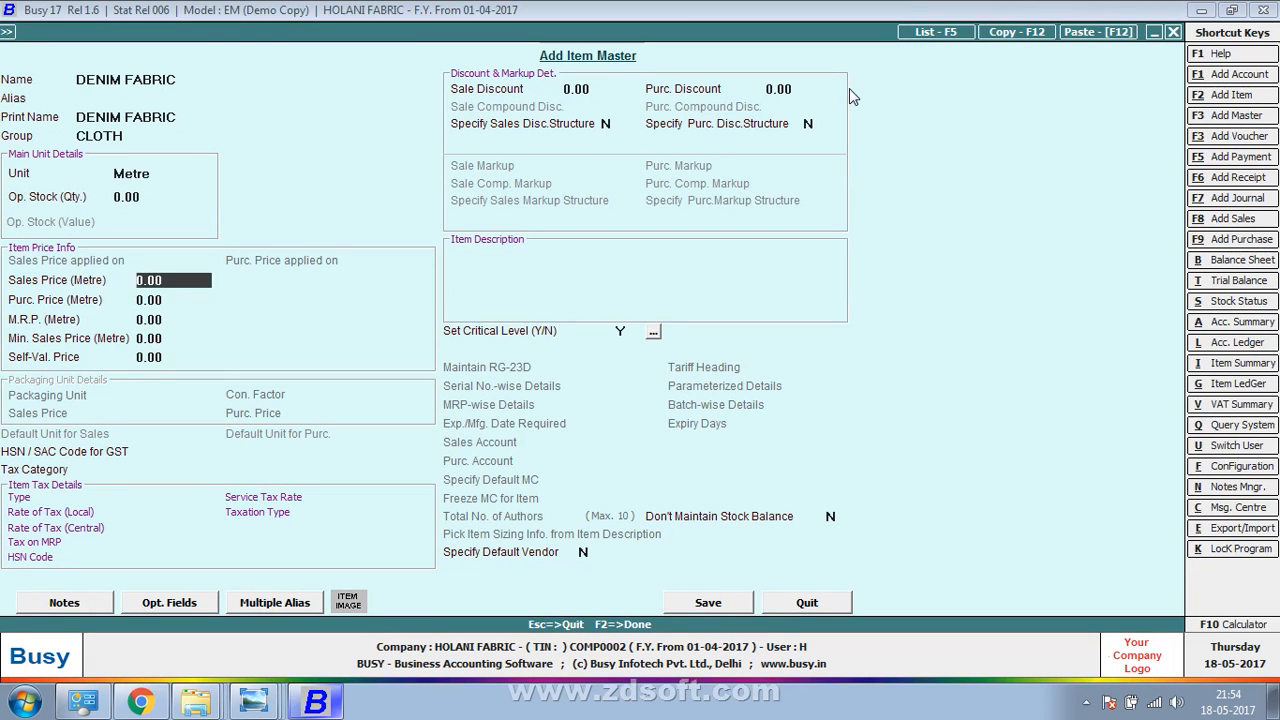
key(Return)
text(15)
key(Return)
key(F2)
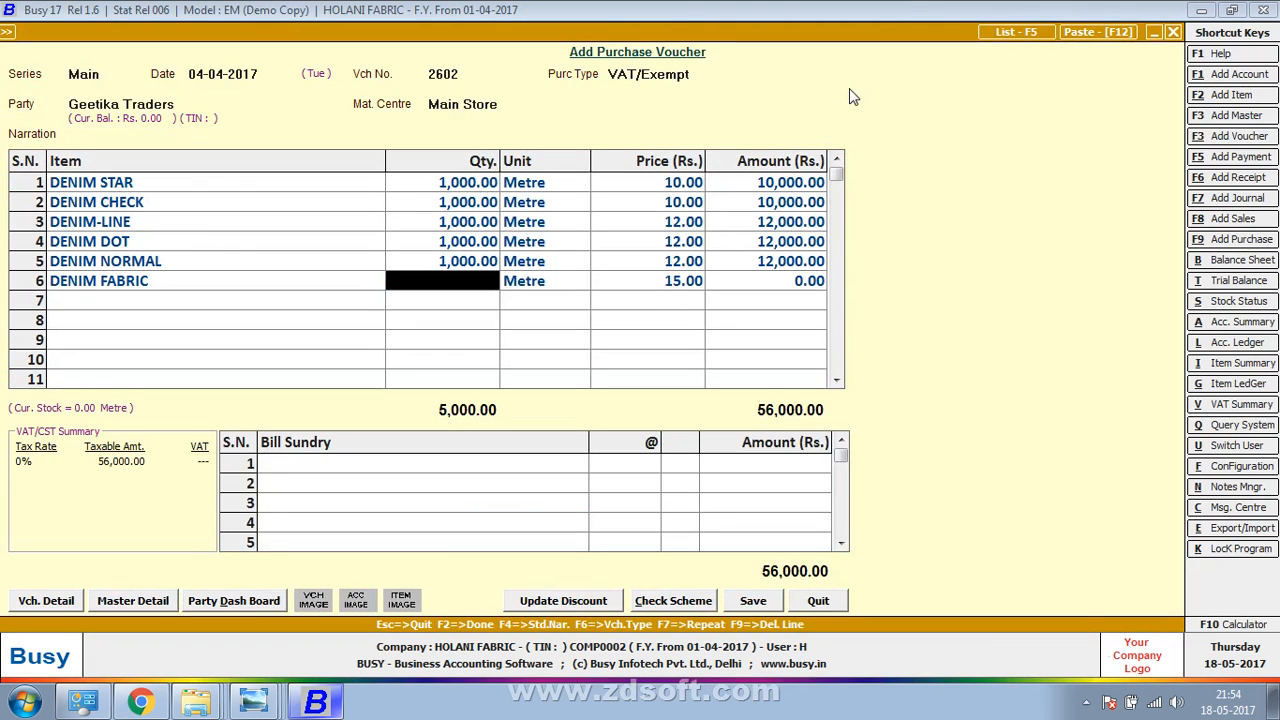
Enter 1,000 metres of DENIM FABRIC on row 6, fixing an extra zero
text(10000)
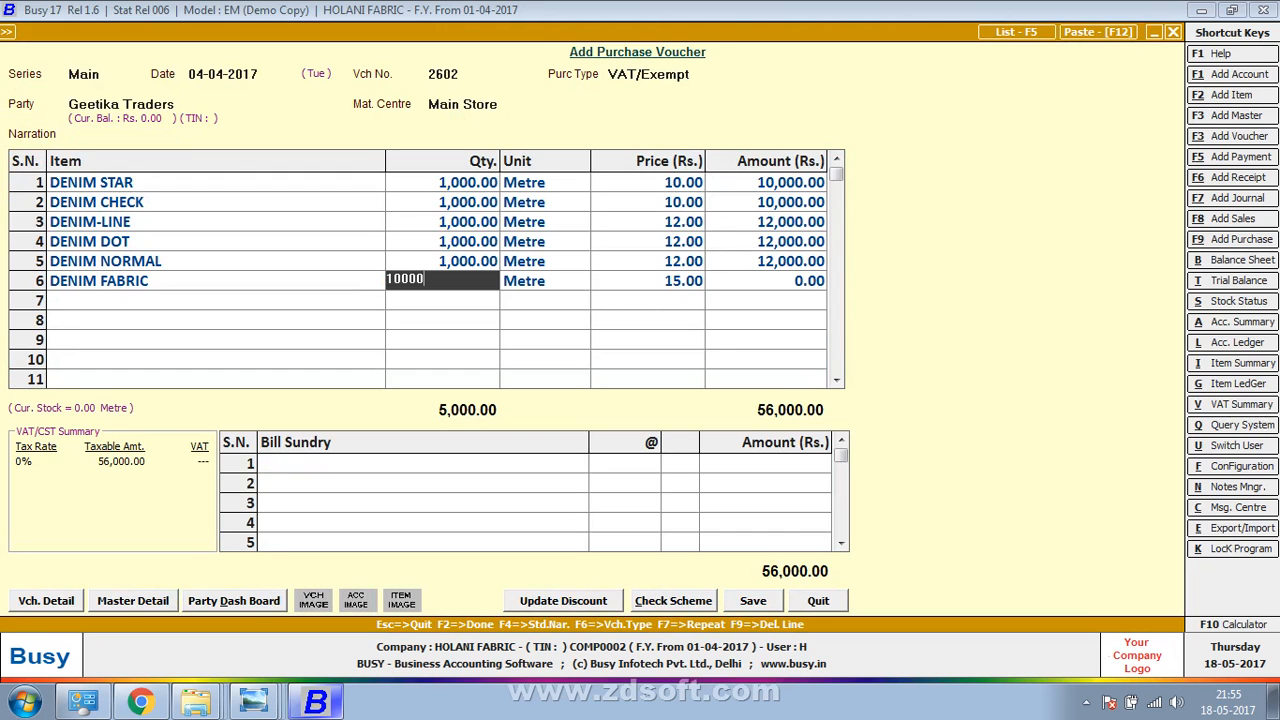
key(BackSpace)
key(Return)
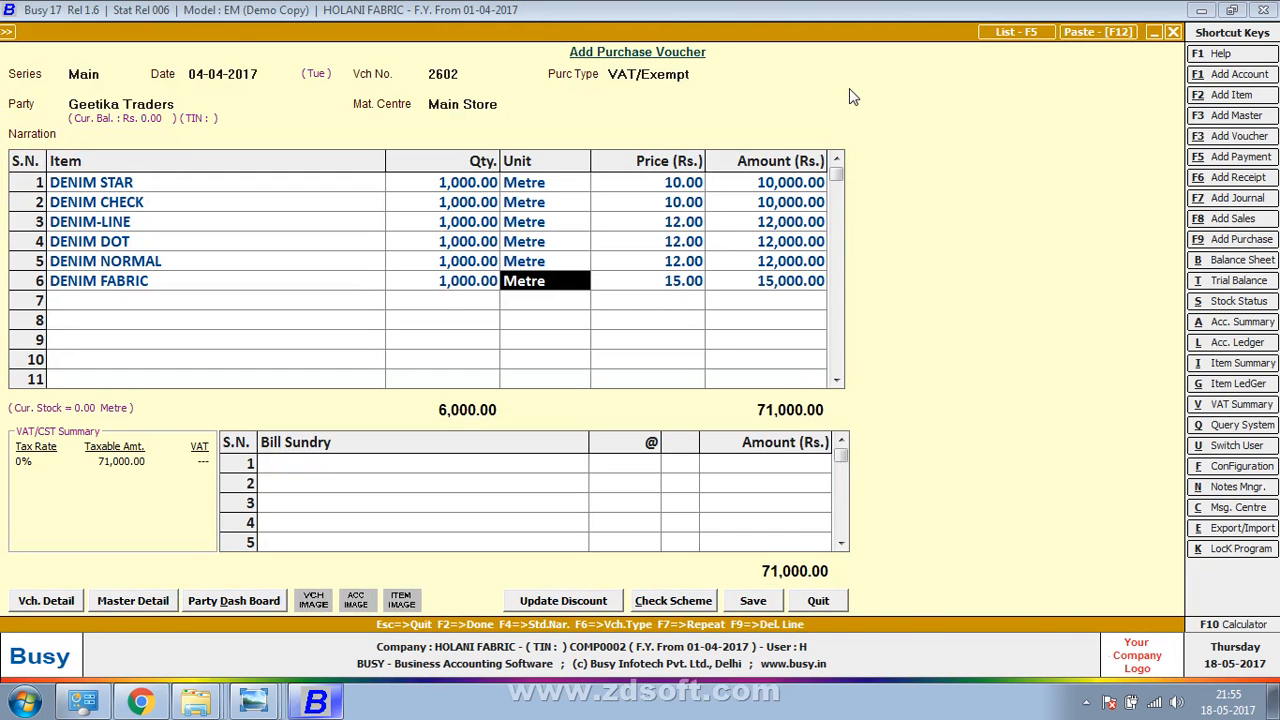
key(alt+Tab)
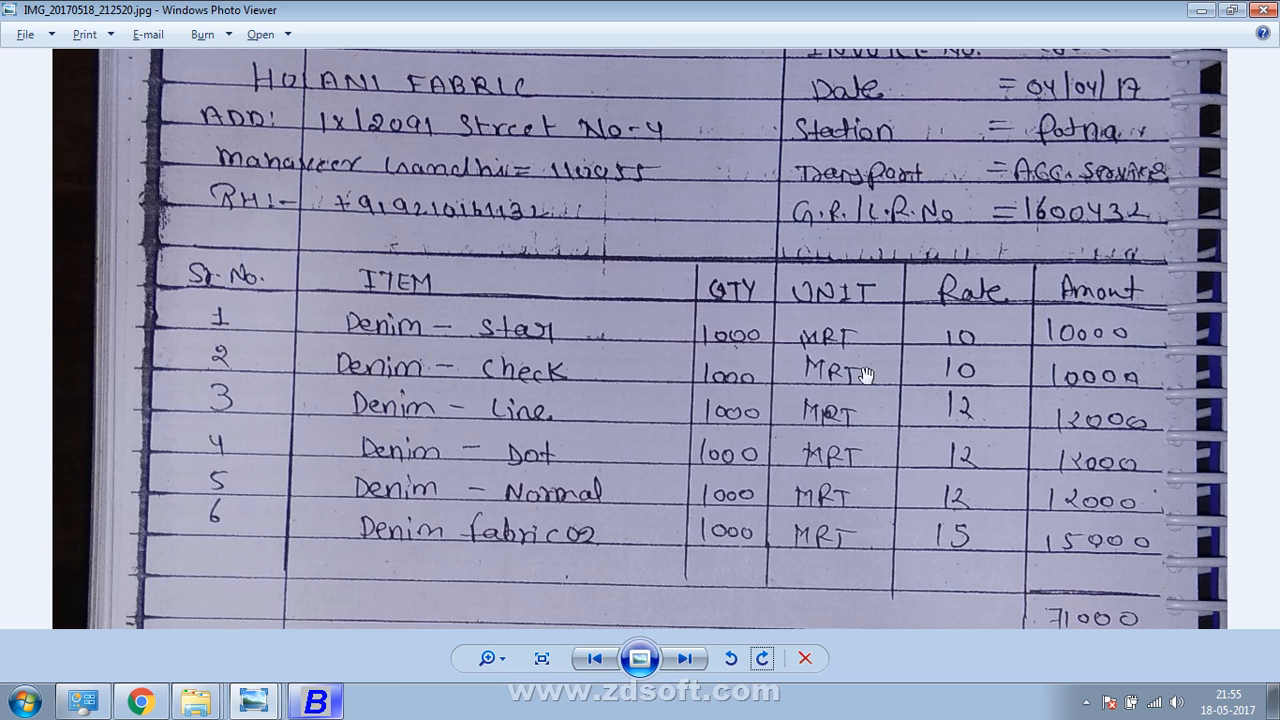
Add Freight & Forwarding Charges of 2,000 as the first bill sundry
drag(866, 375, 877, 211)
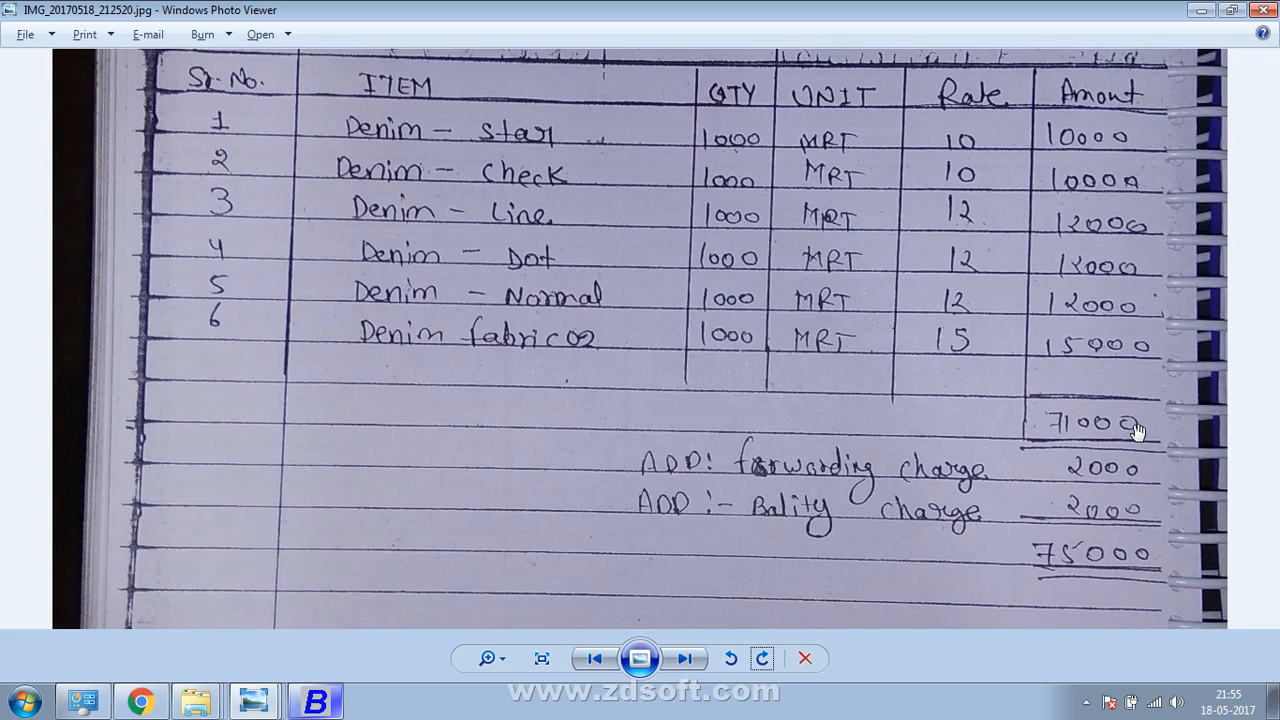
key(alt+Tab)
key(Return)
key(alt+Tab)
key(alt+Tab)
text(FOR)
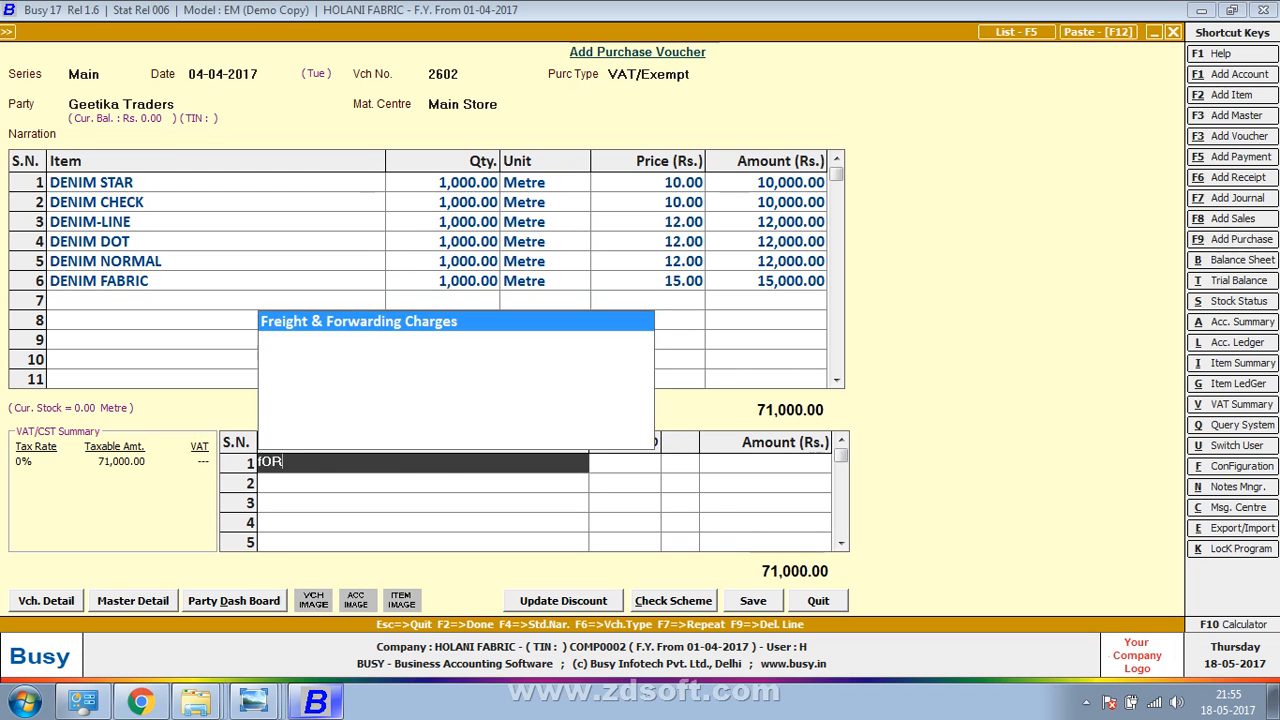
key(Return)
text(2,000)
key(Return)
Add BALITY CHARGE of 2,000 as the second bill sundry
key(alt+Tab)
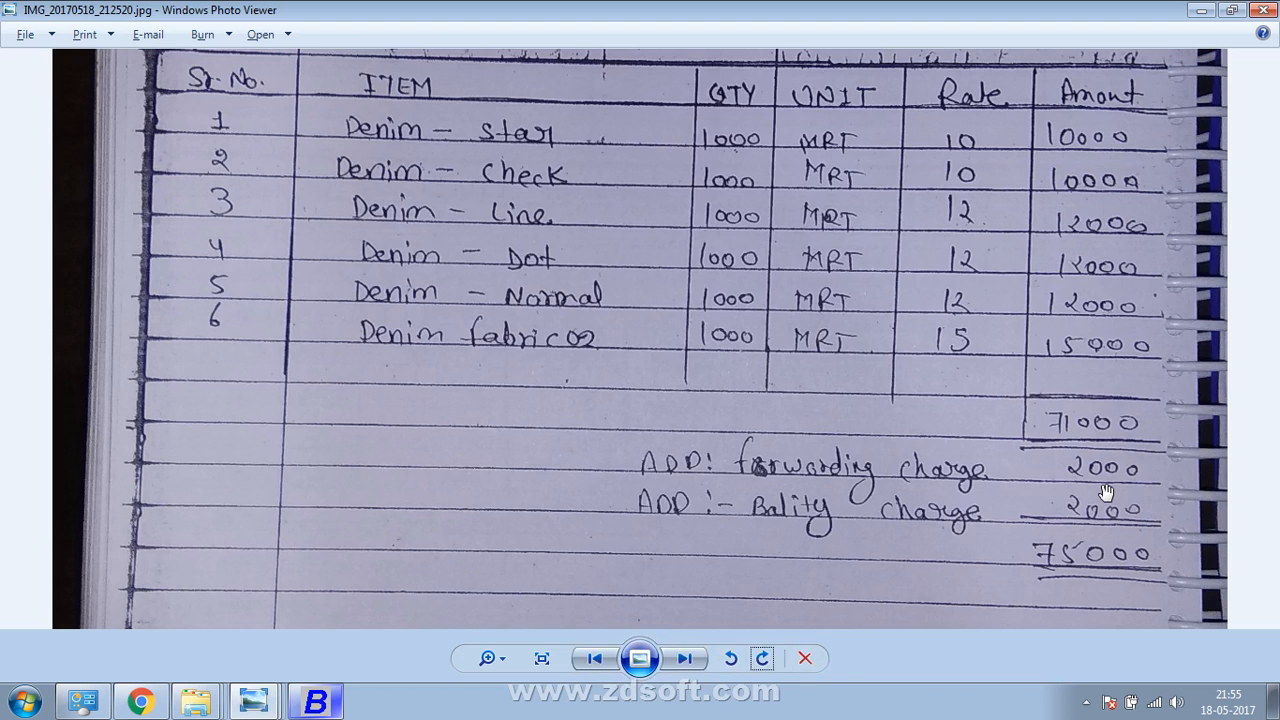
key(alt+Tab)
text(ba)
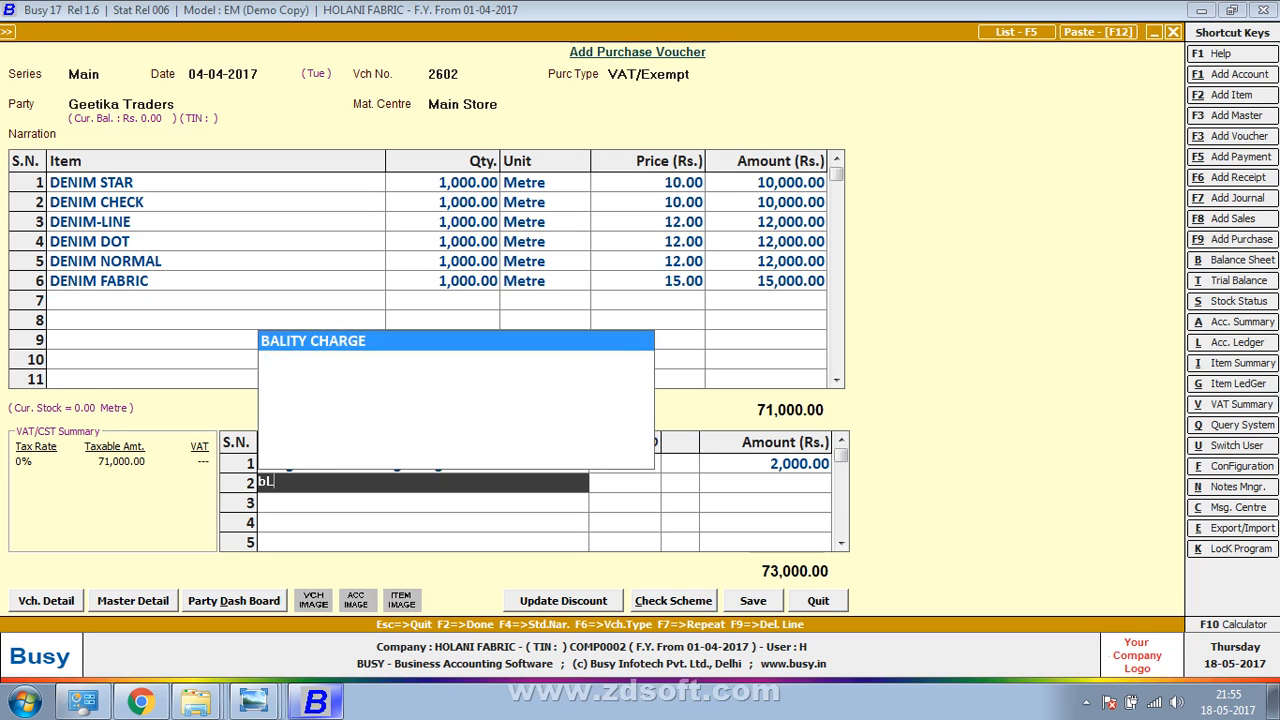
key(Return)
text(2000)
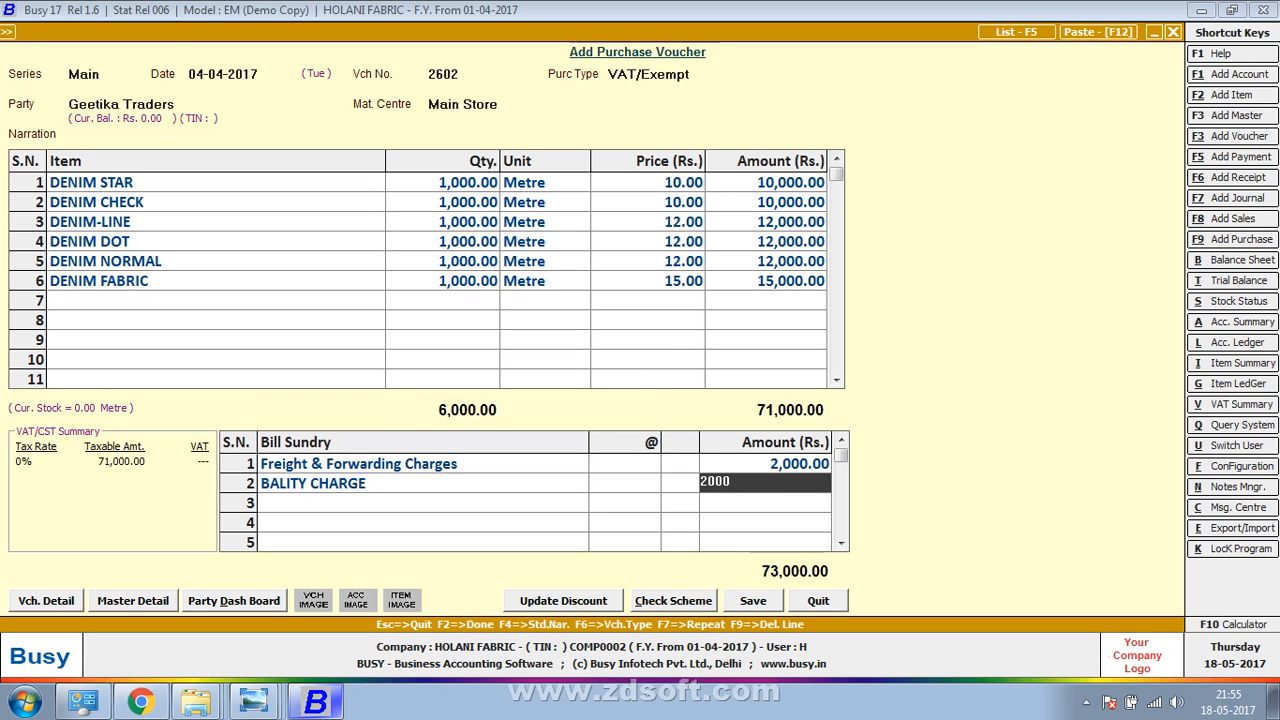
key(Return)
key(alt+Tab)
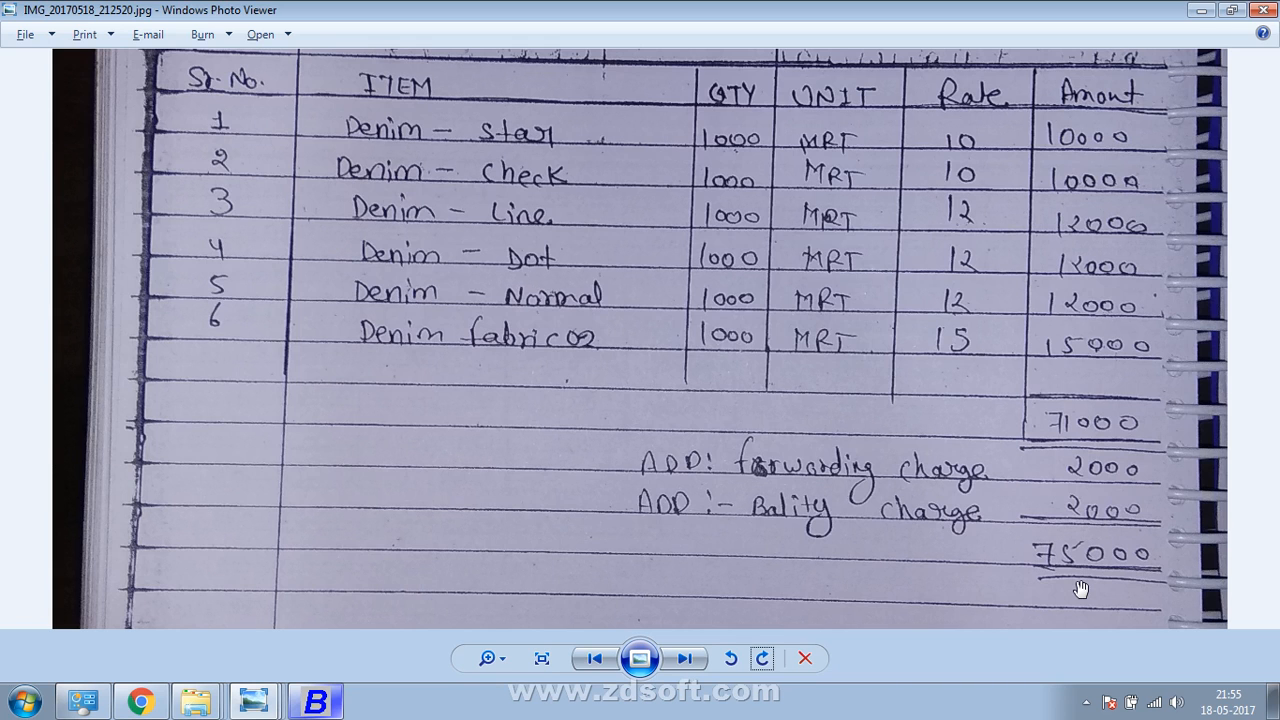
key(alt+Tab)
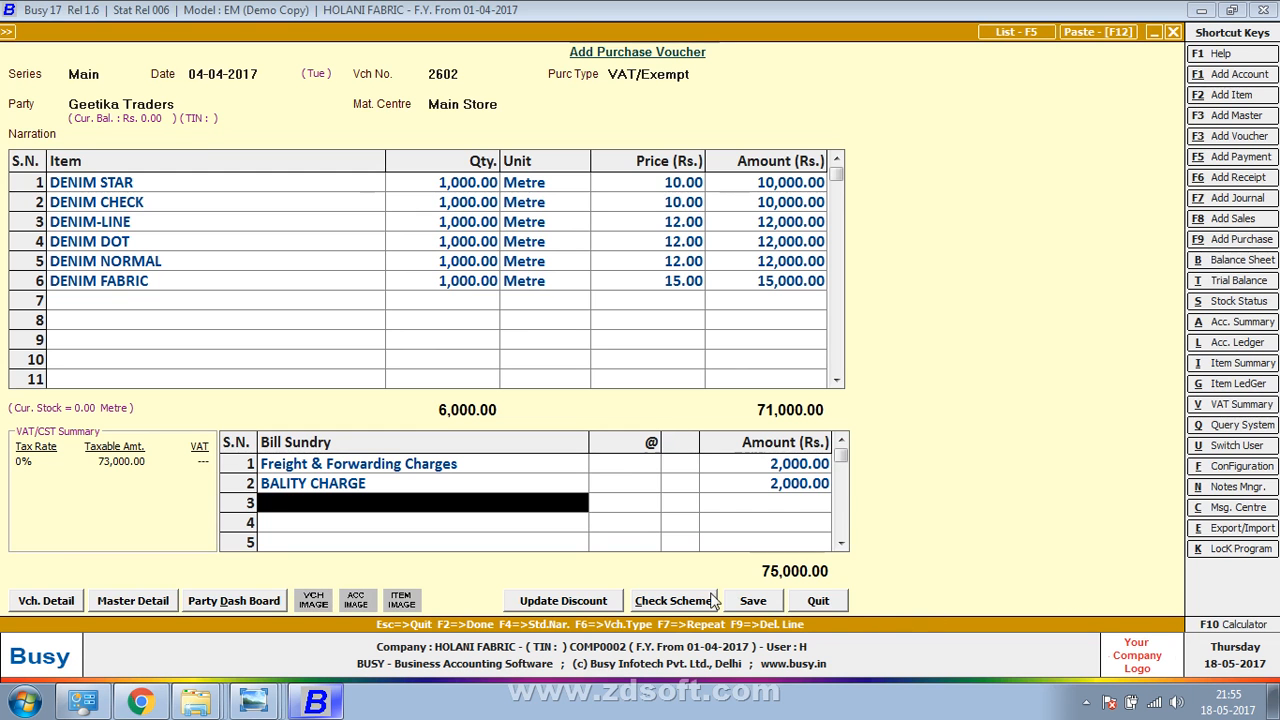
Verify the Geetika Traders bill header, then save the voucher with Purchase Bill No. 2602
key(alt+Tab)
drag(825, 248, 731, 688)
drag(695, 223, 689, 350)
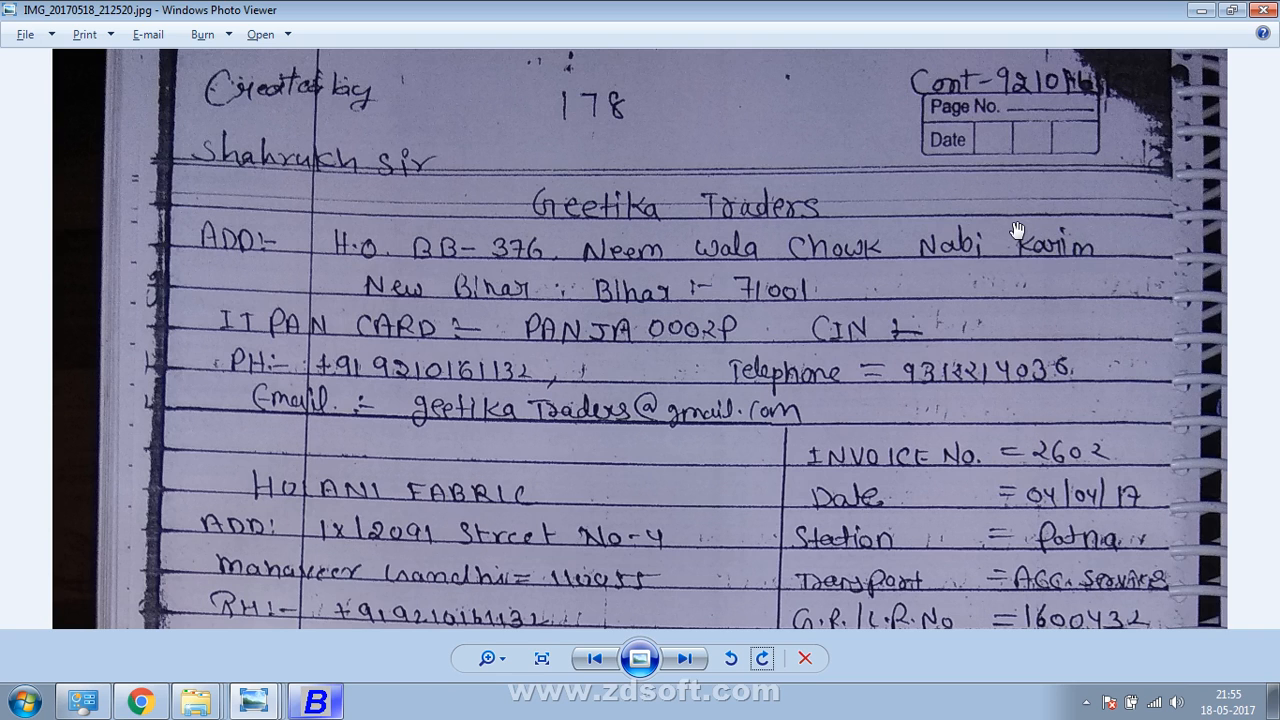
key(alt+Tab)
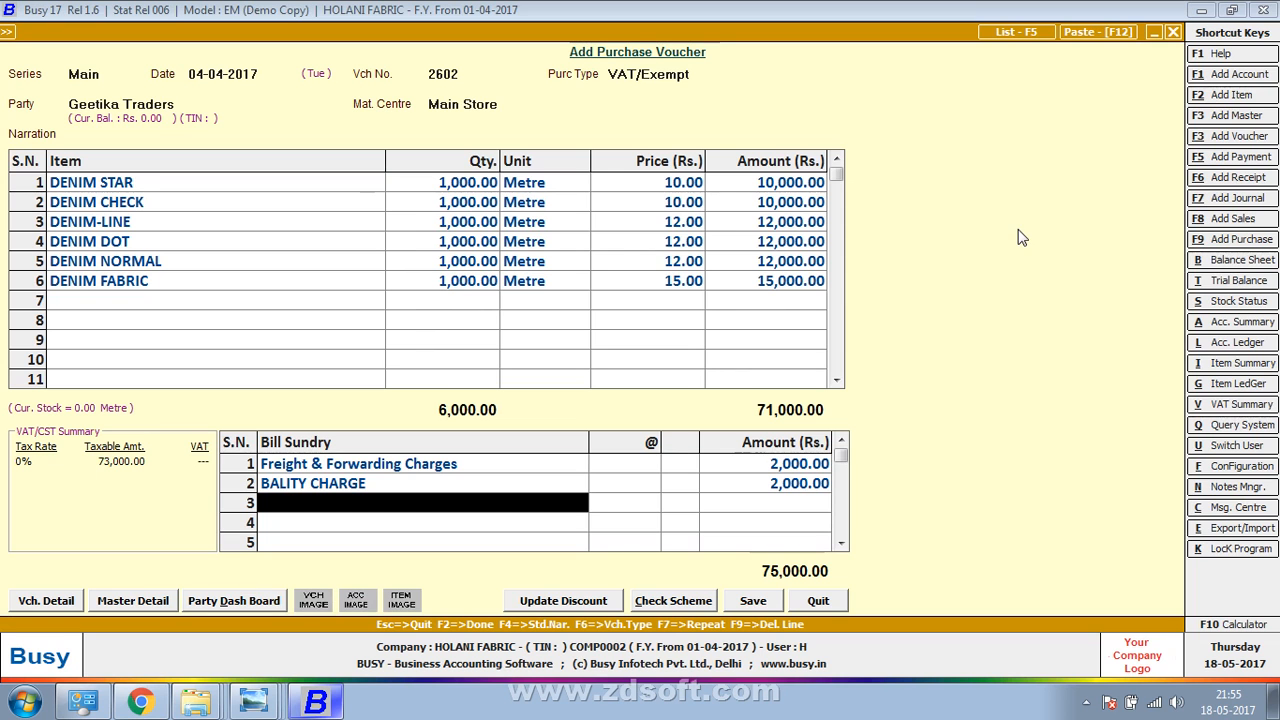
click(750, 606)
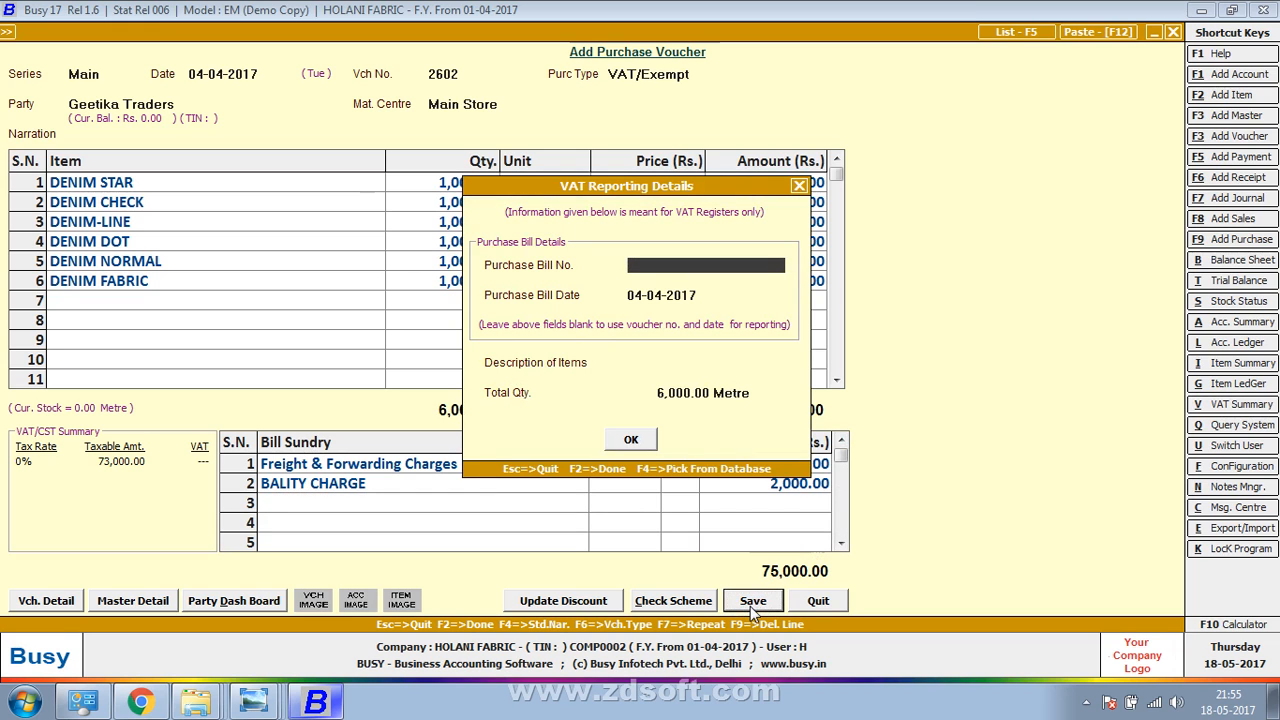
text(2602)
key(Return)
key(Return)
key(Return)
key(Return)
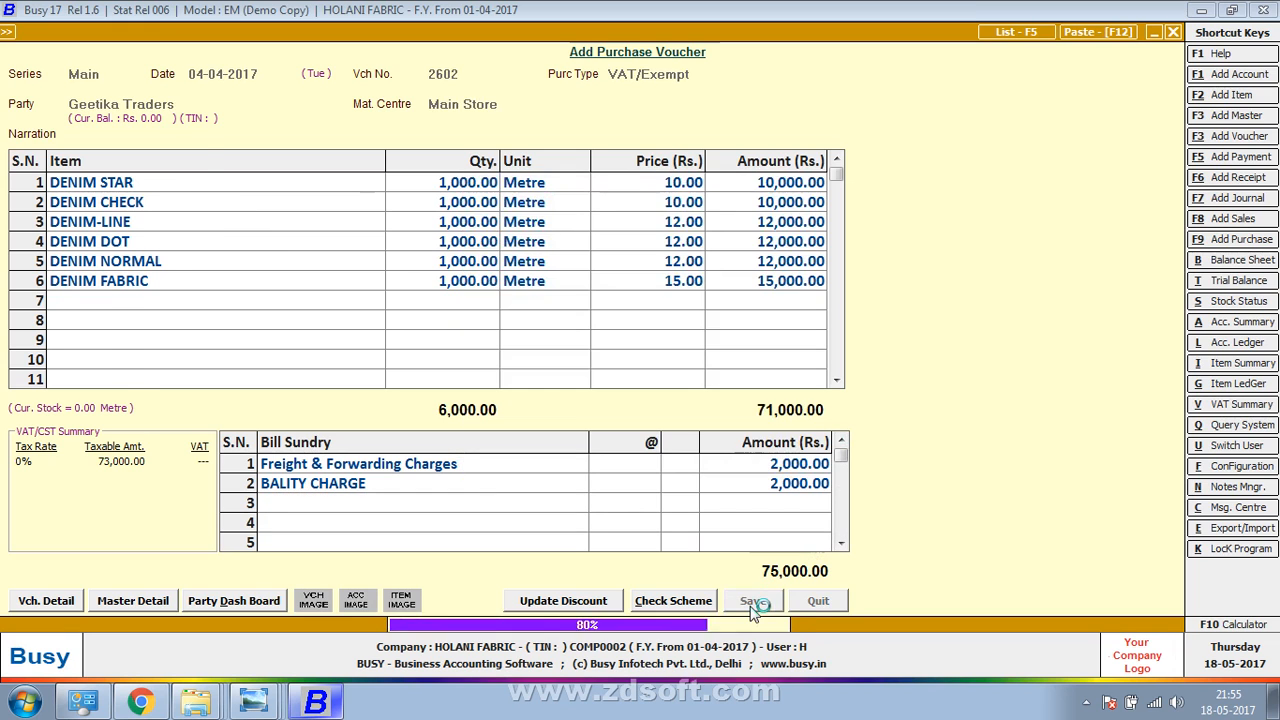
Open the next bill photo, rotate it upright, and zoom to the HARI OM TRADERS header
key(alt+Tab)
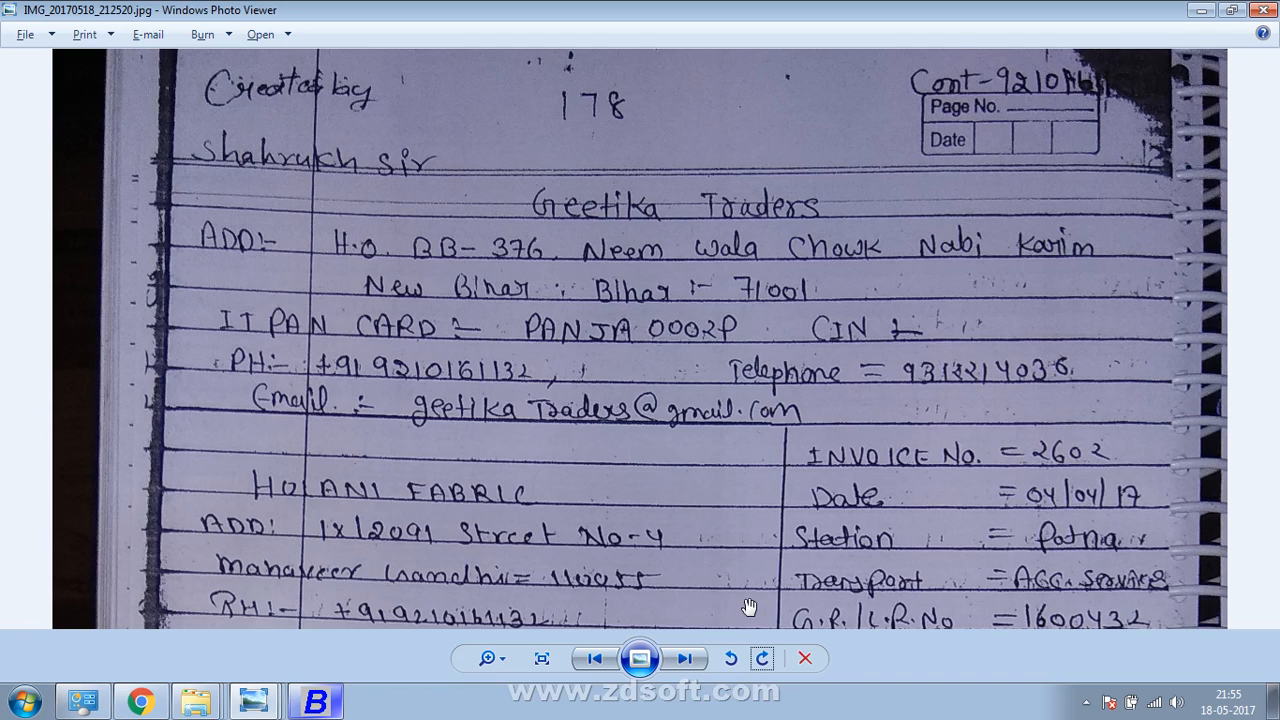
click(685, 658)
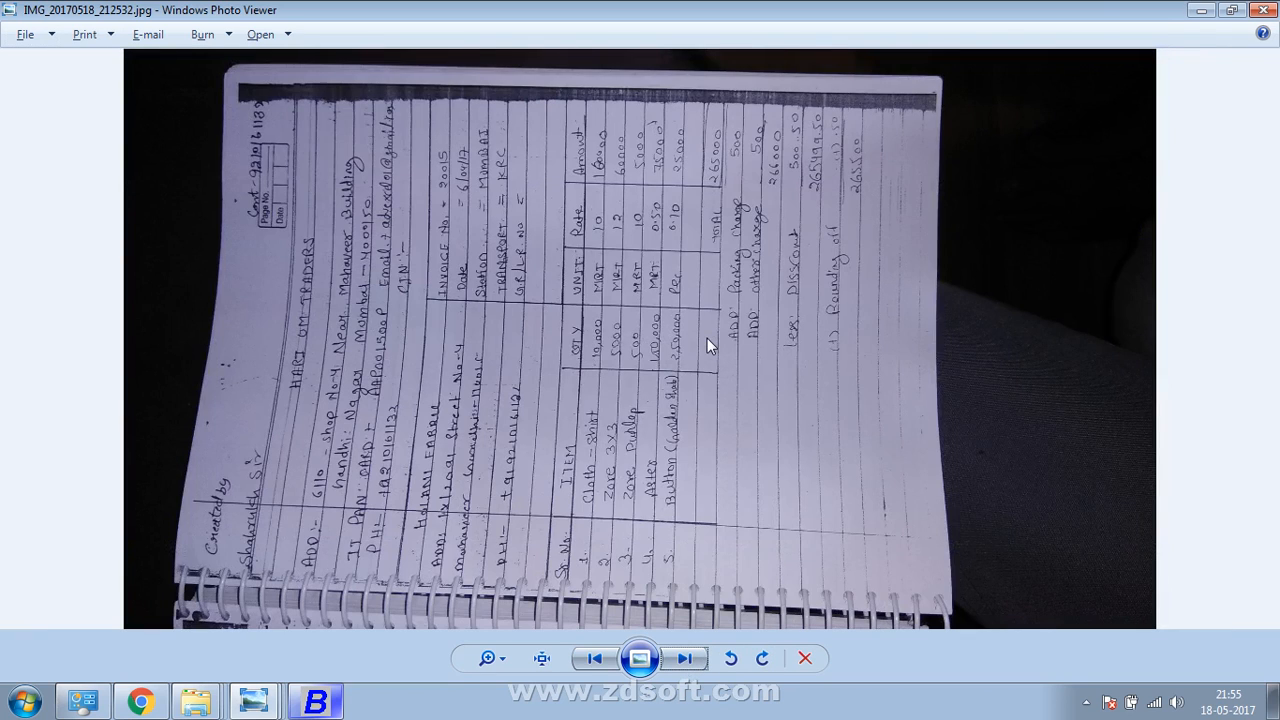
click(762, 658)
click(762, 658)
click(731, 658)
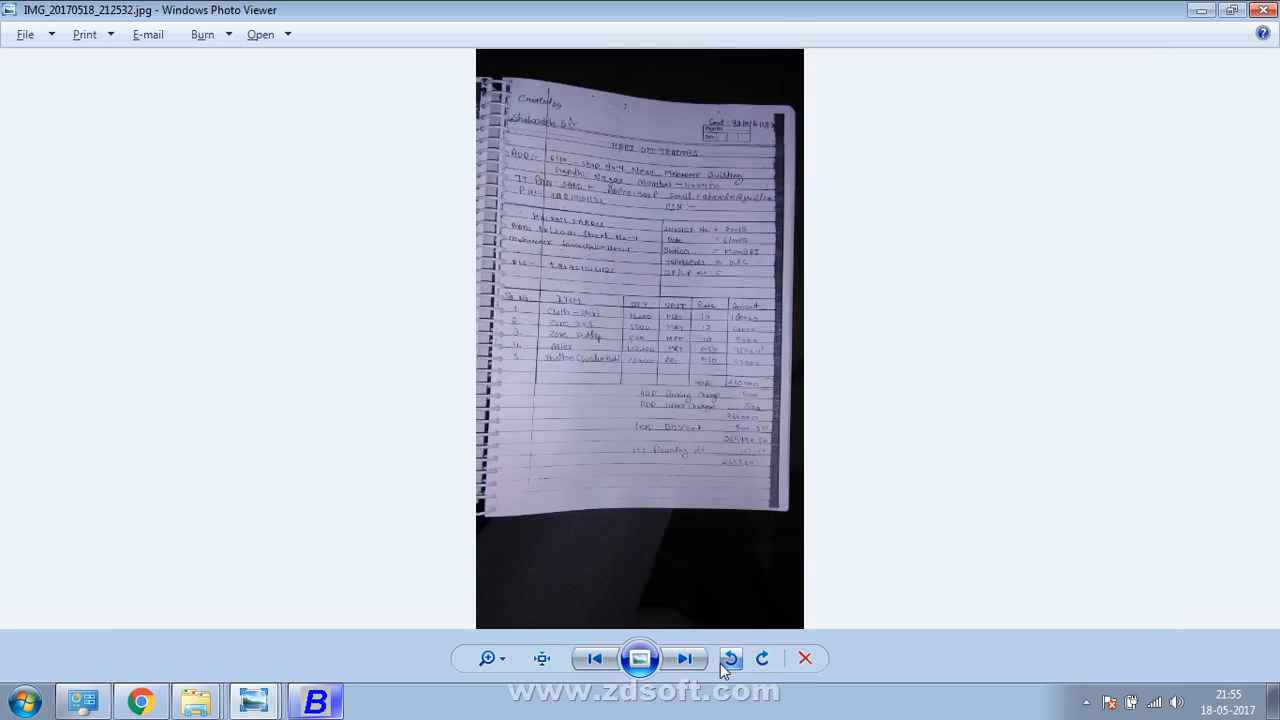
scroll(777, 434, up, 5)
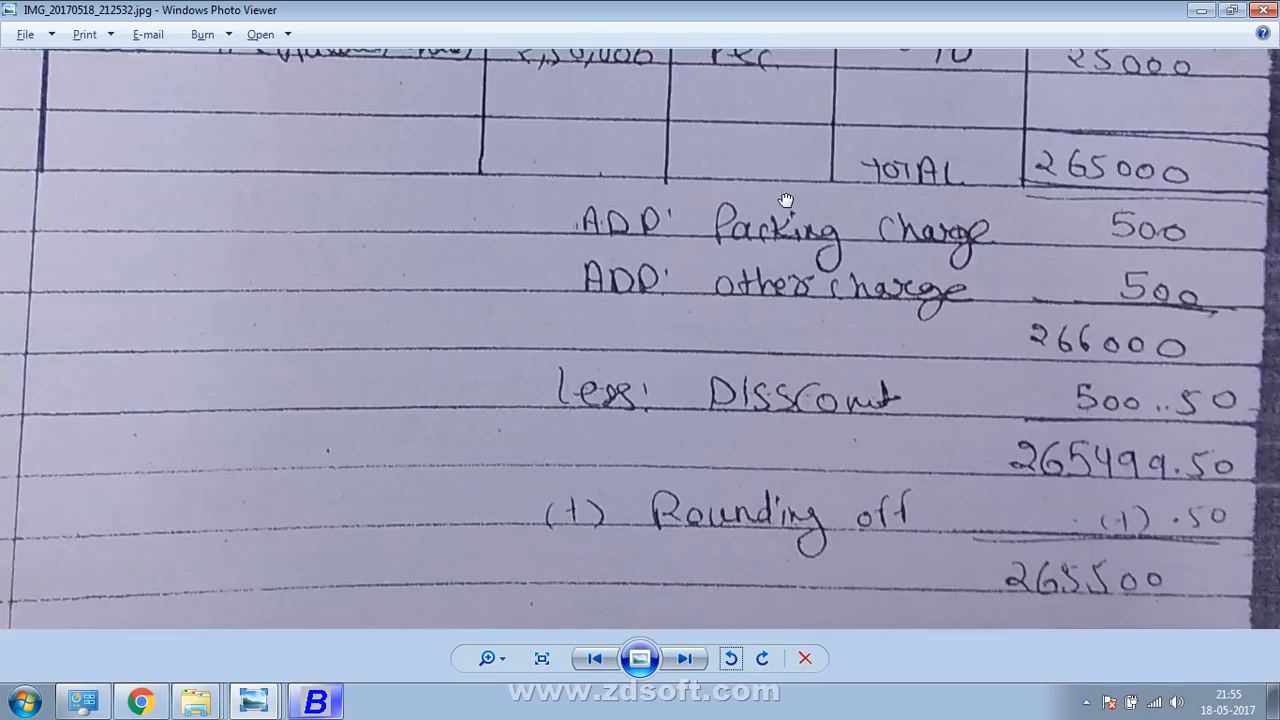
drag(786, 200, 786, 712)
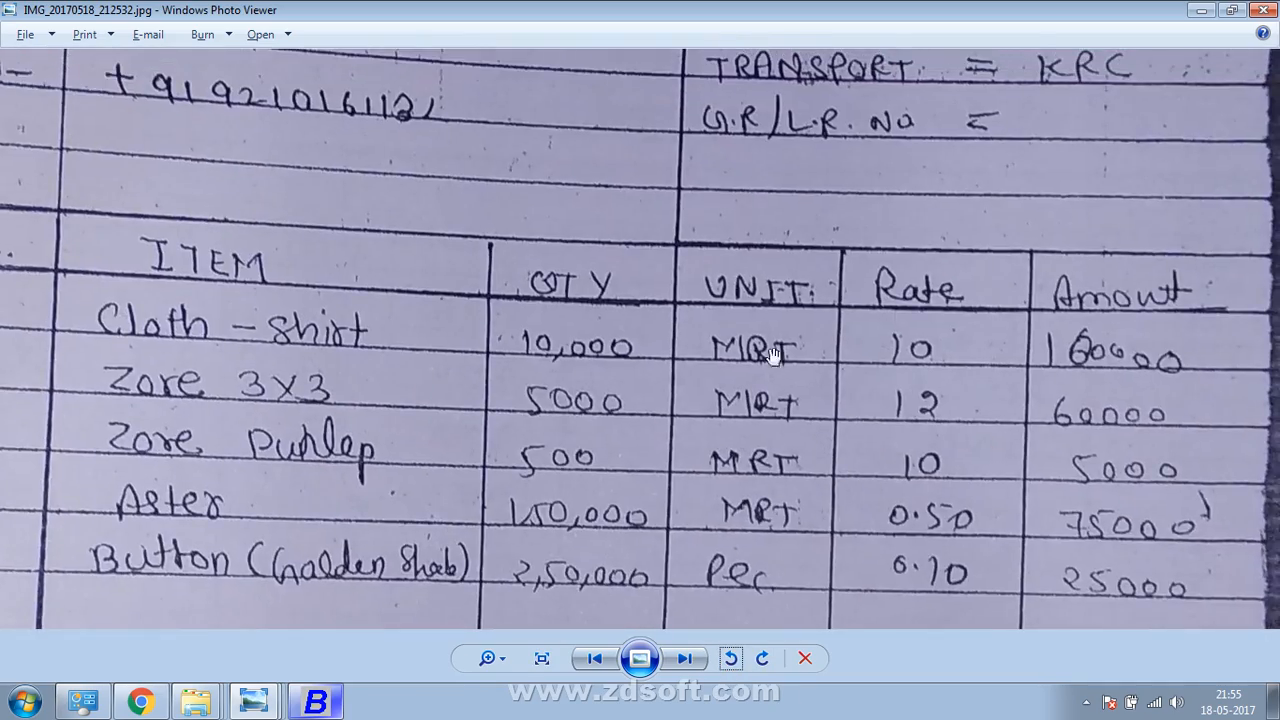
drag(783, 227, 783, 717)
drag(763, 357, 810, 608)
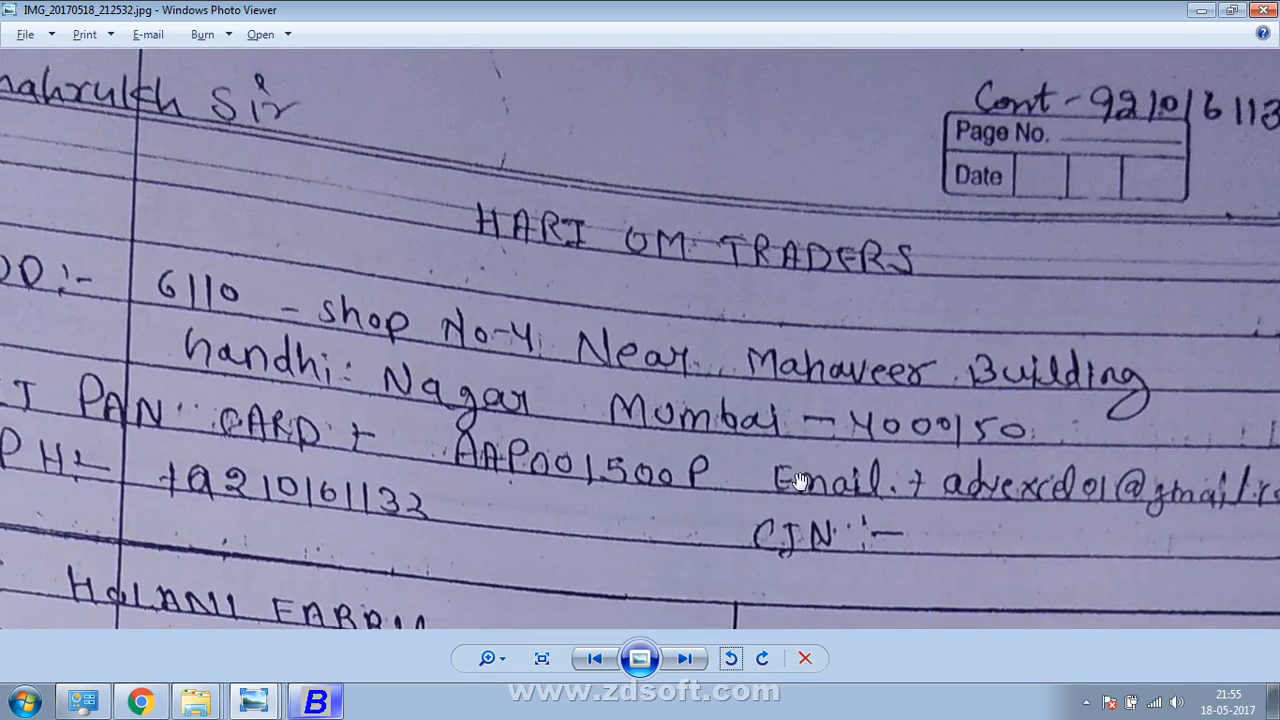
scroll(798, 482, down, 2)
Enter voucher number 20015 on the purchase voucher dated 06-04-2017
key(alt+Tab)
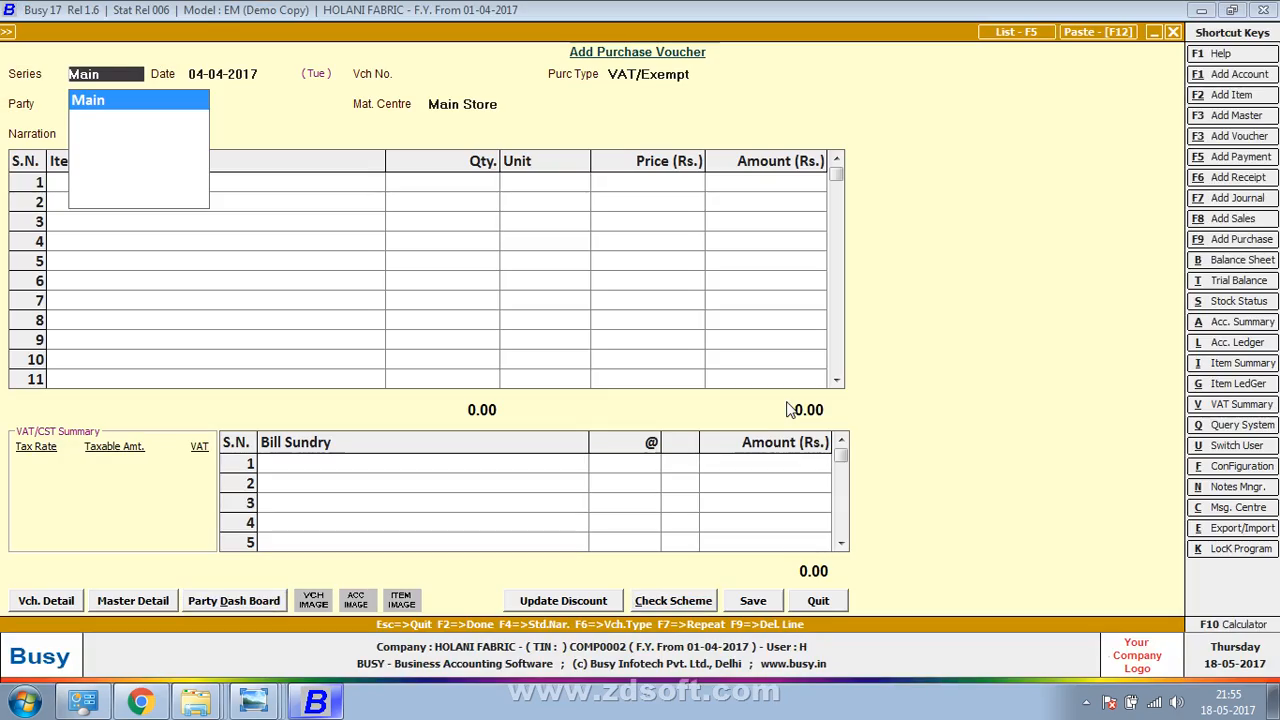
key(alt+Tab)
key(alt+Tab)
key(alt+Tab)
key(alt+Tab)
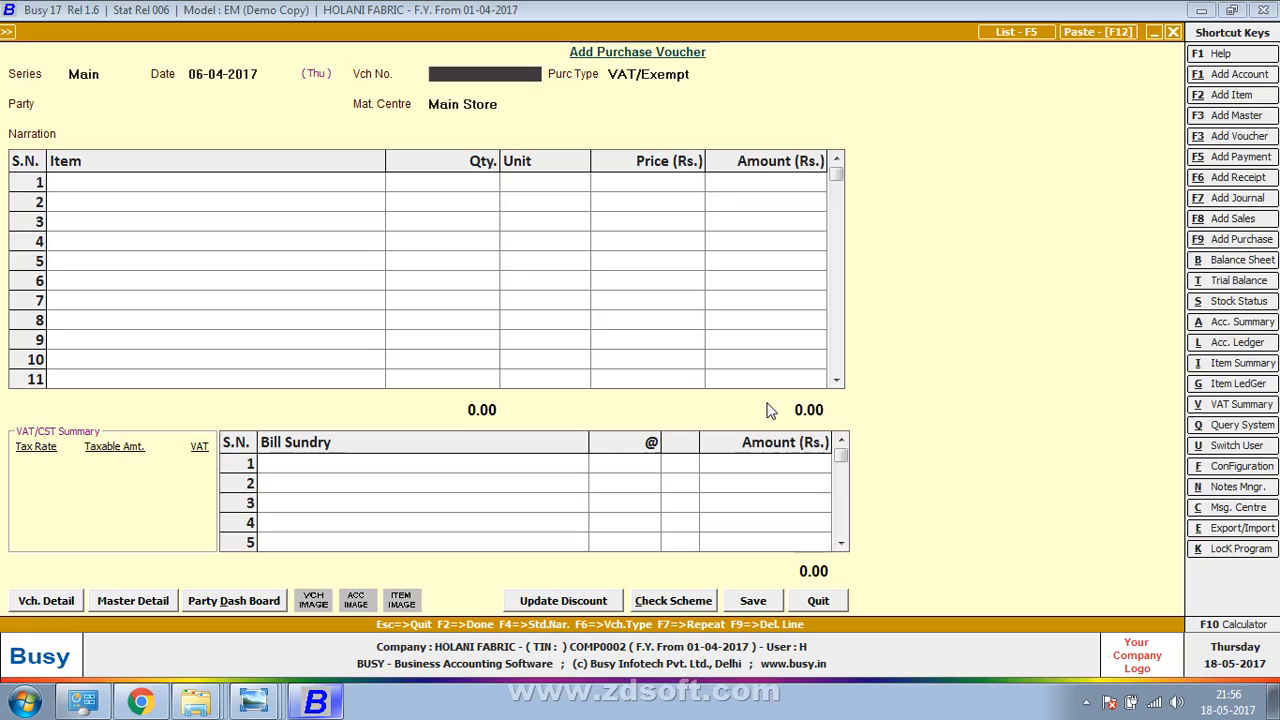
key(alt+Tab)
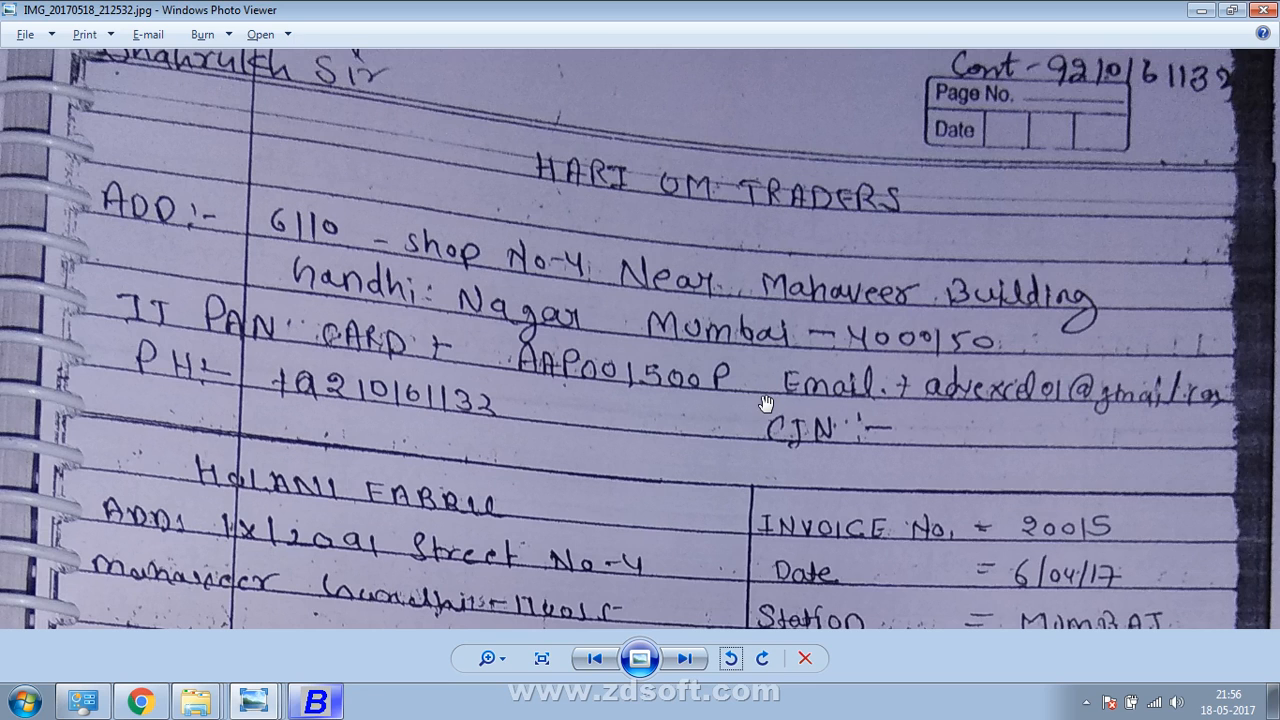
key(alt+Tab)
text(20015)
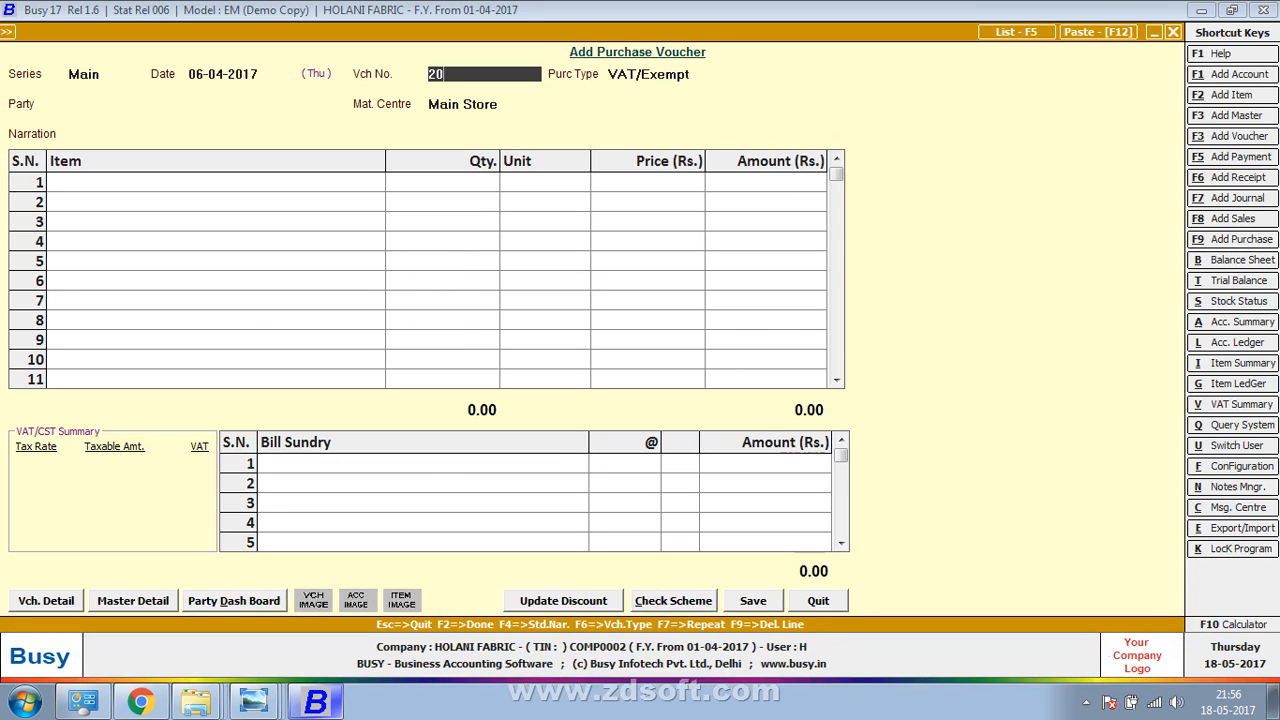
key(Return)
key(Return)
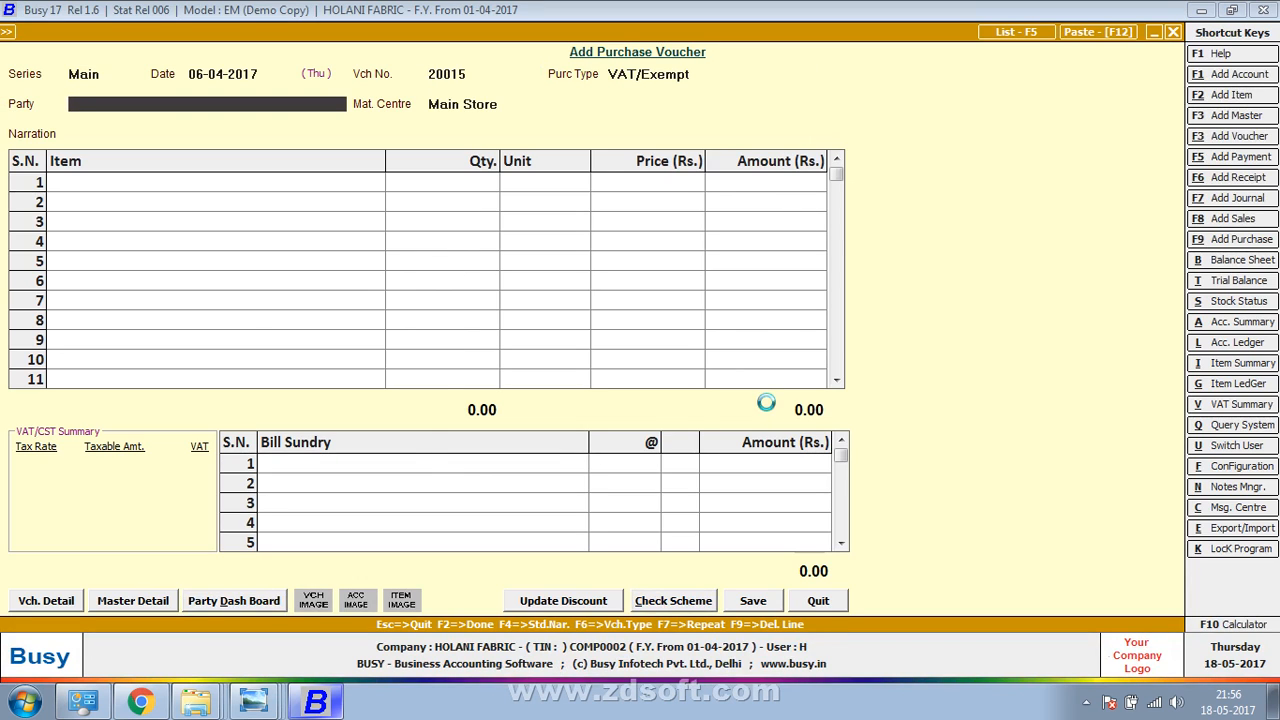
Create party account HARI OM TRADERS under Sundry Creditors with zero opening balance
key(alt+F1)
text(HARI OM TRADERS)
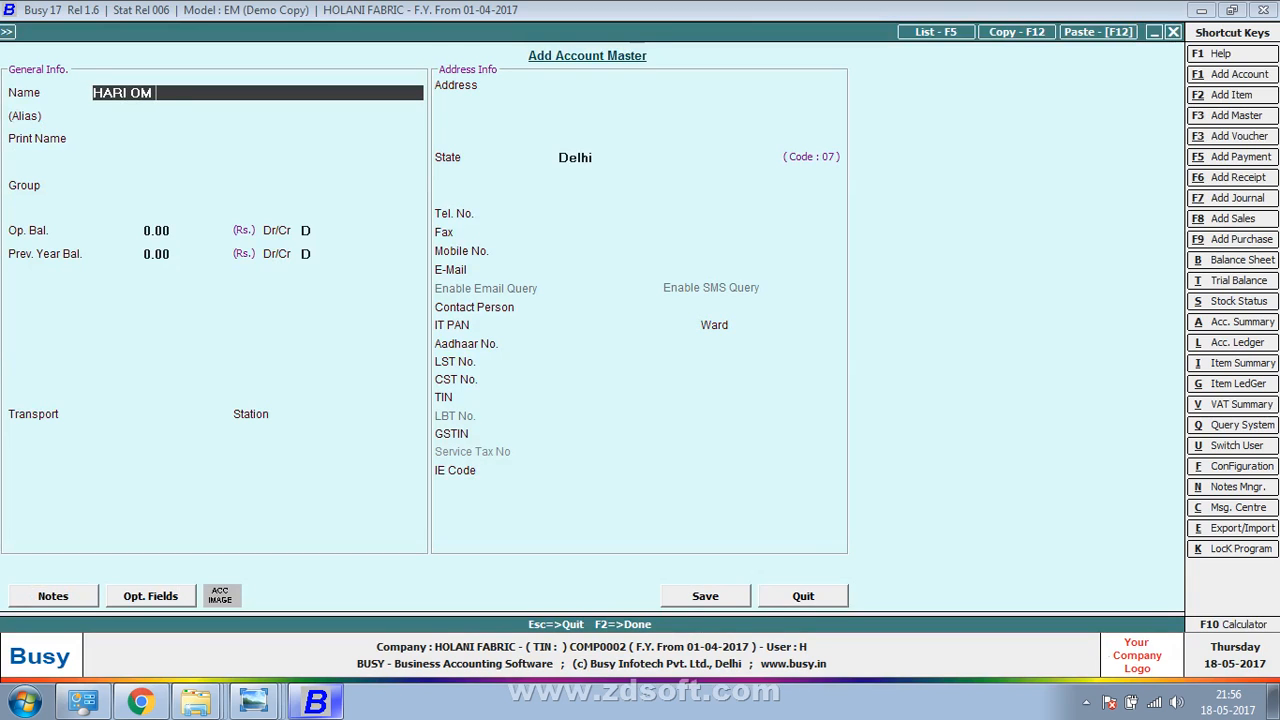
key(Return)
key(Return)
text(su)
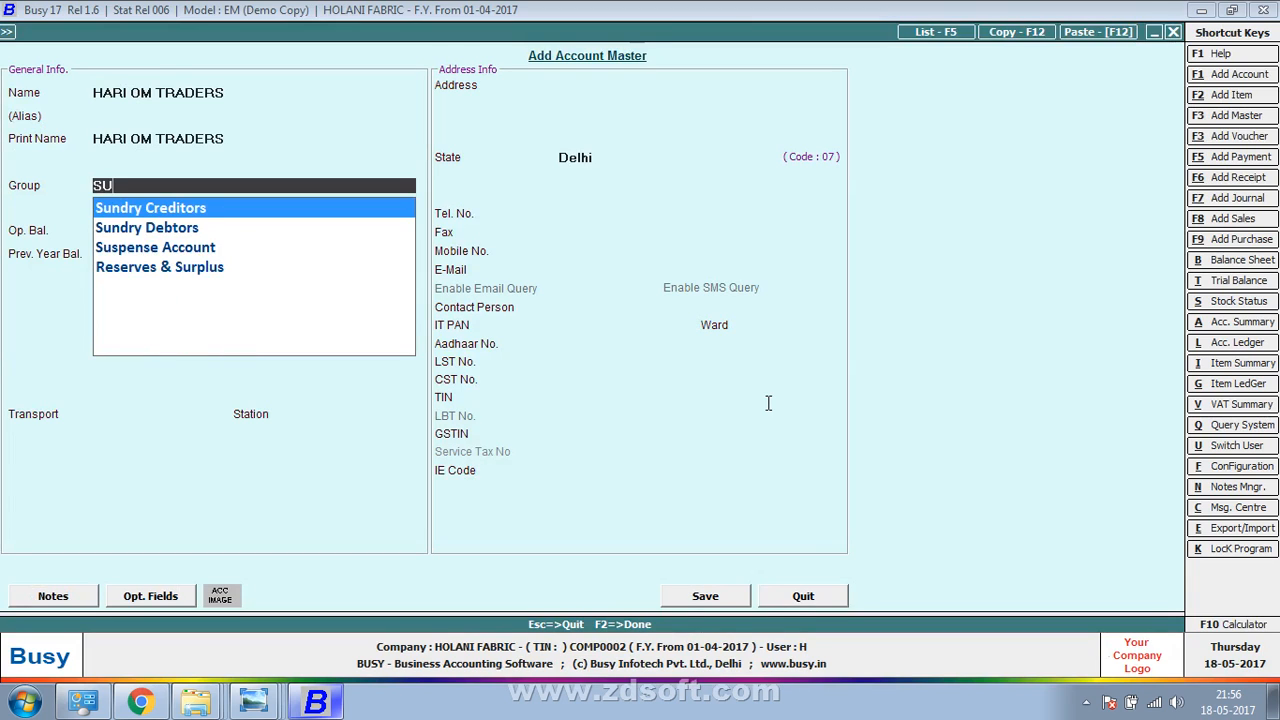
key(Return)
key(Return)
key(Return)
key(Return)
key(Return)
key(F2)
key(Return)
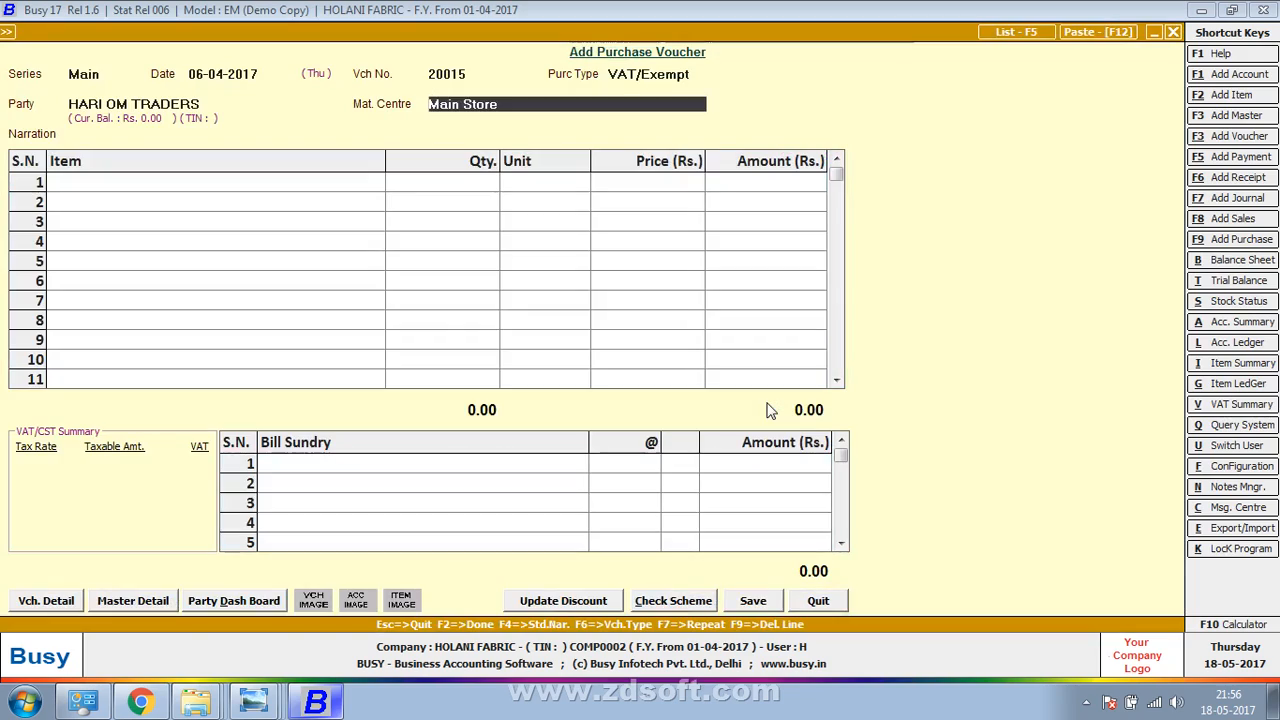
key(Return)
key(Return)
Fill in the transport details: transporter KRC and station MUMBAI
key(alt+Tab)
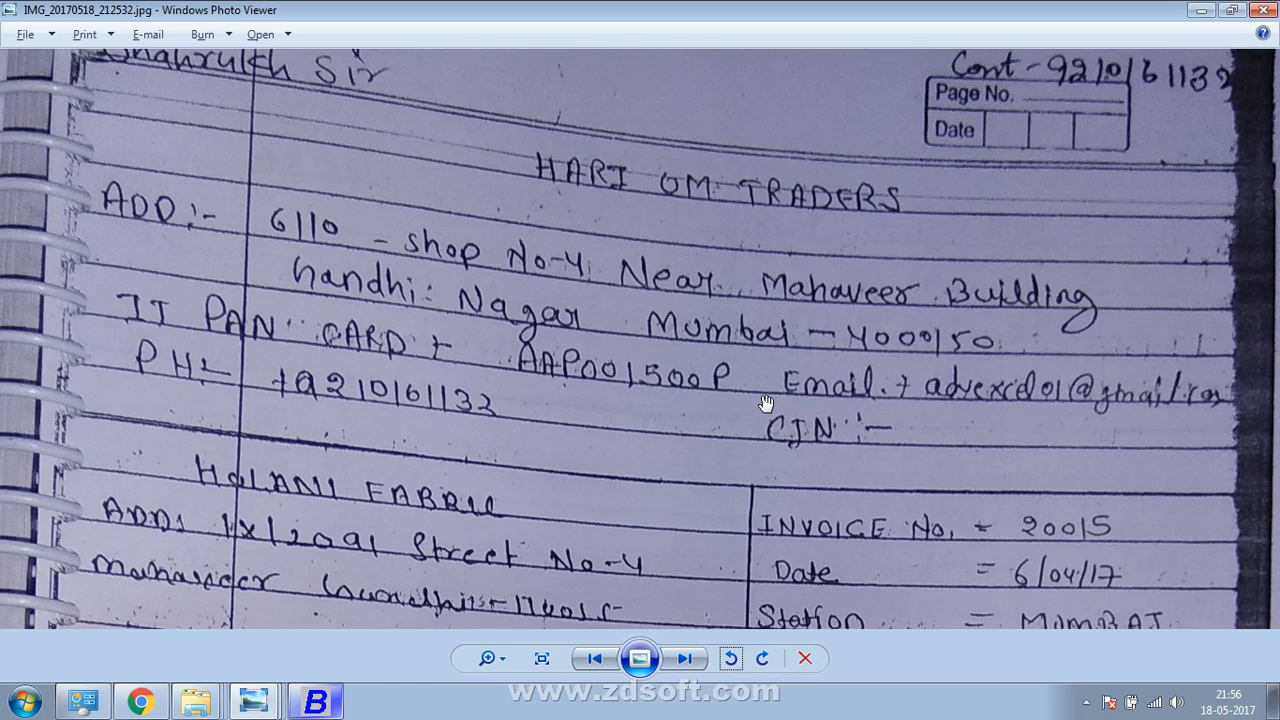
drag(765, 403, 785, 230)
key(alt+Tab)
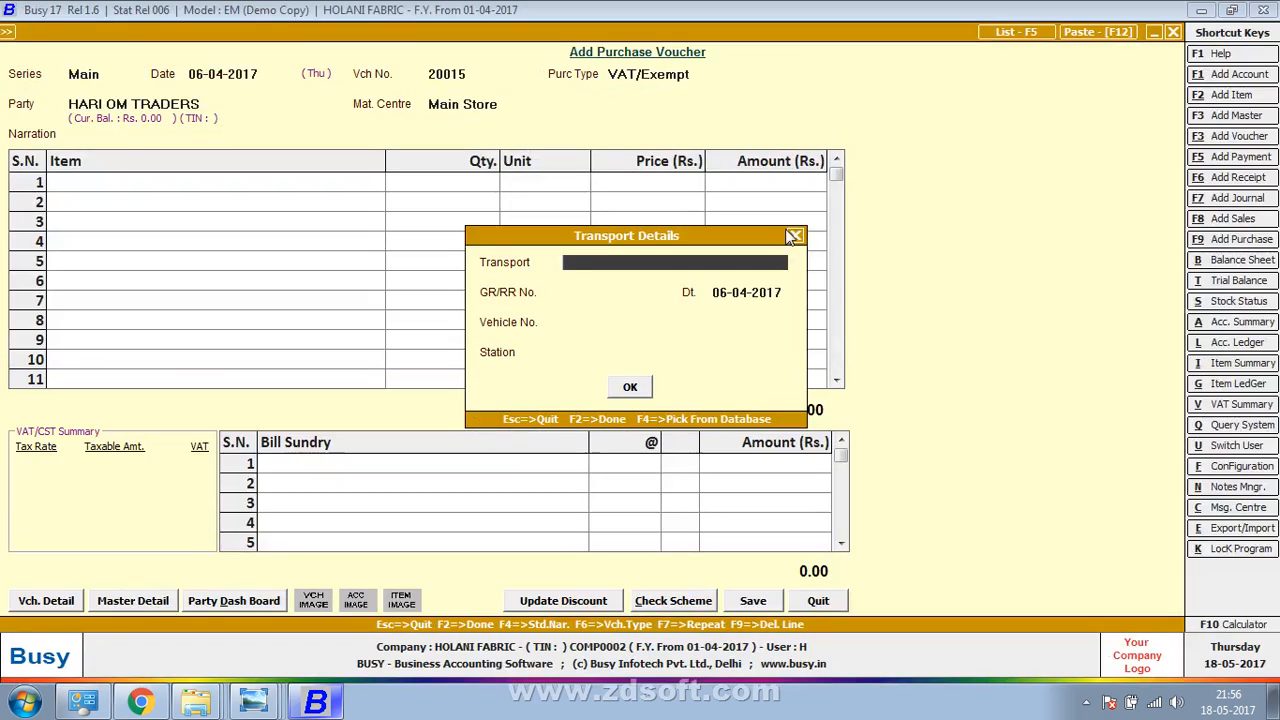
key(alt+Tab)
key(alt+Tab)
text(KRC)
key(Return)
key(alt+Tab)
key(alt+Tab)
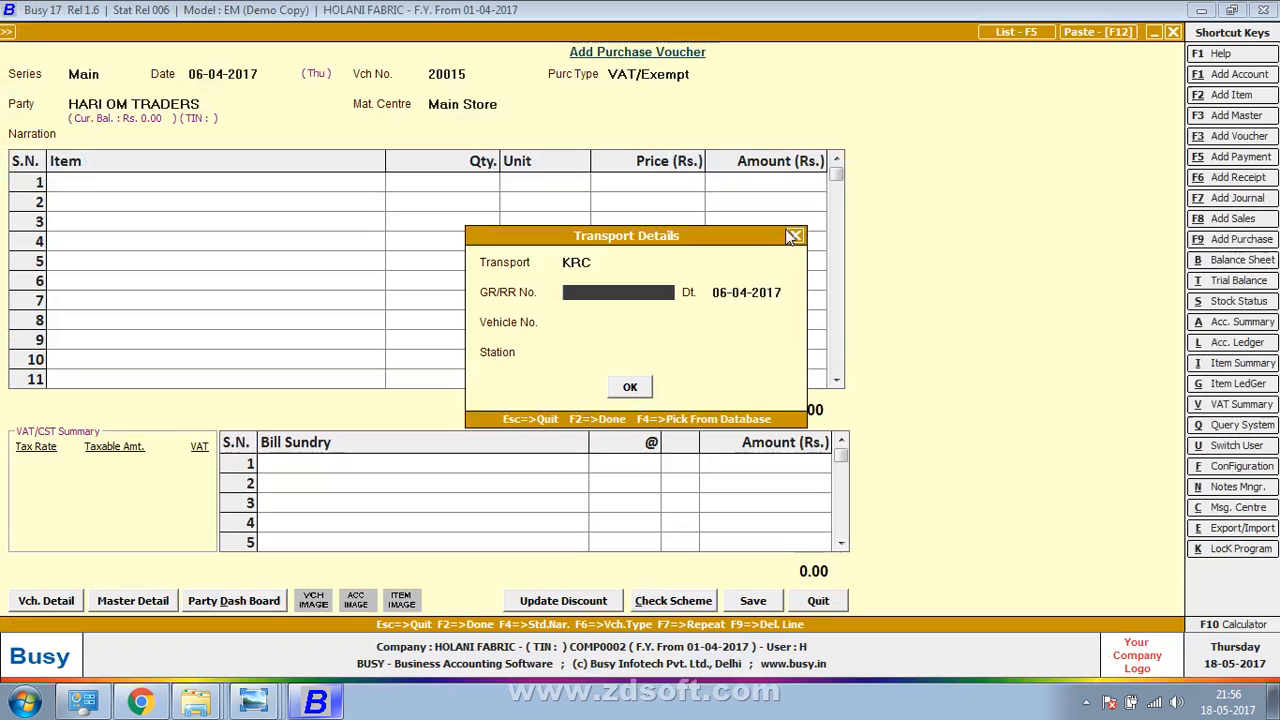
key(Return)
key(Return)
text(MUMBAI)
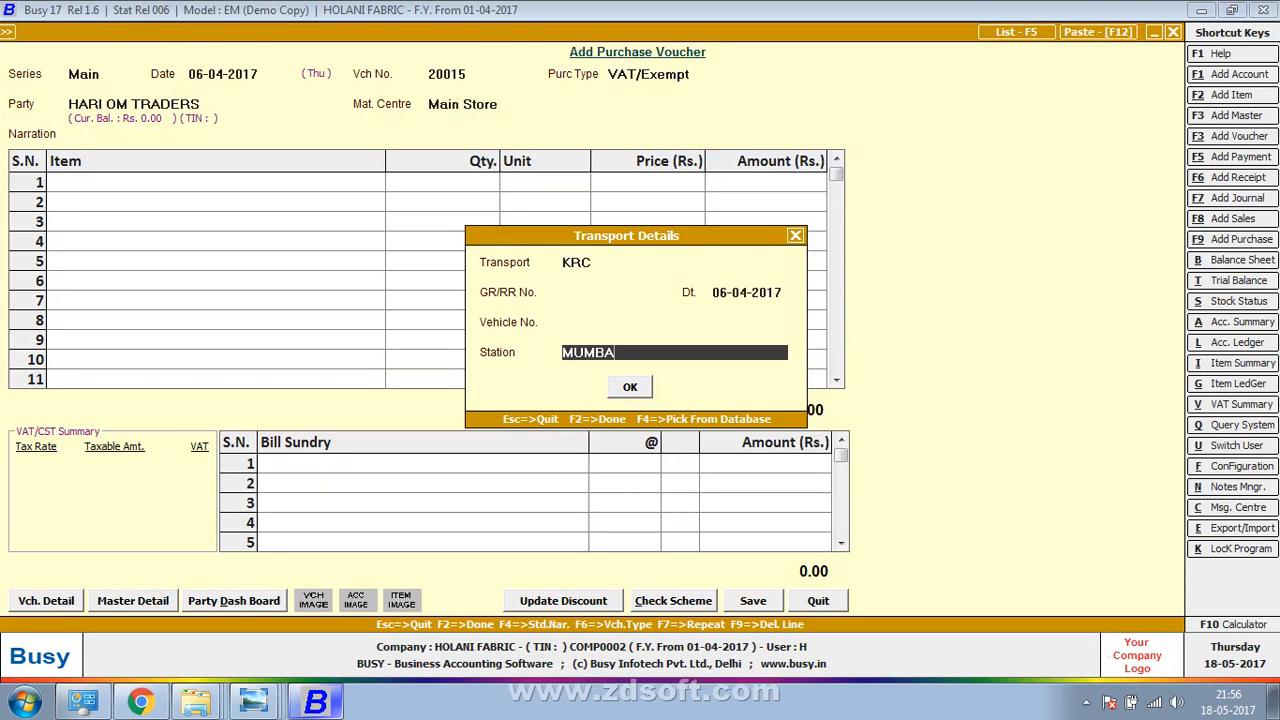
key(Return)
key(alt+Tab)
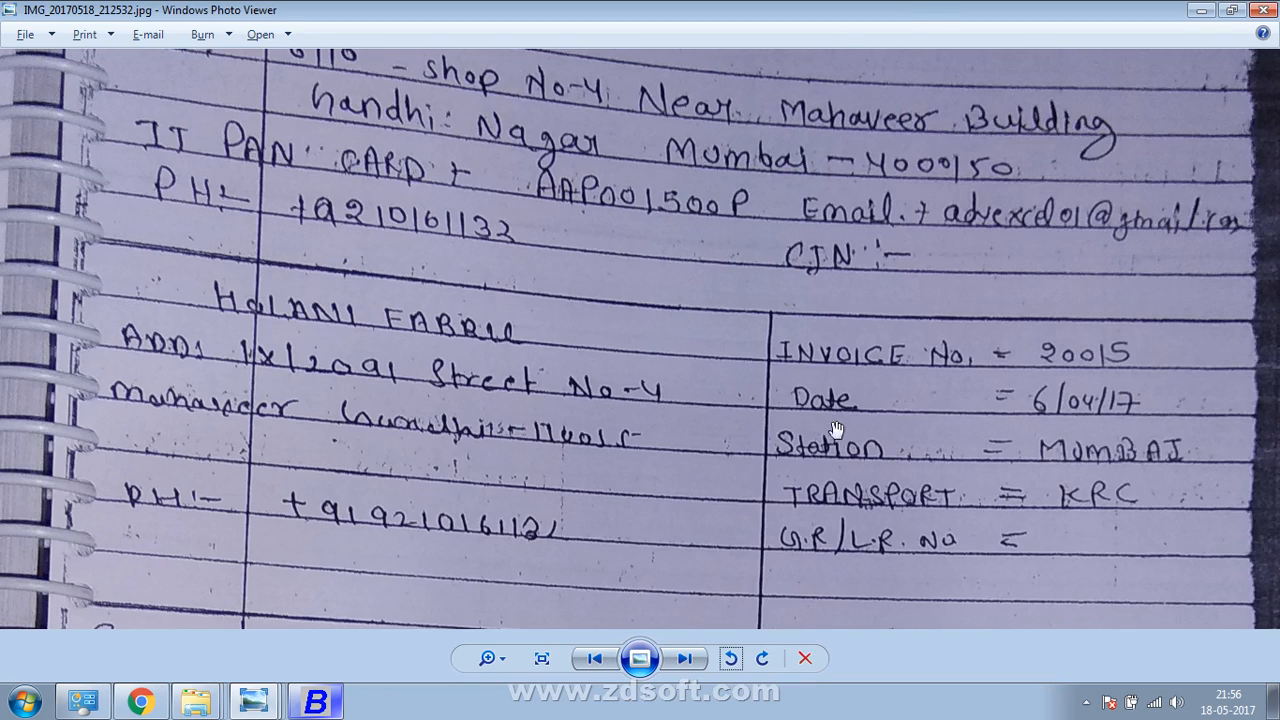
drag(832, 441, 1008, 6)
key(alt+Tab)
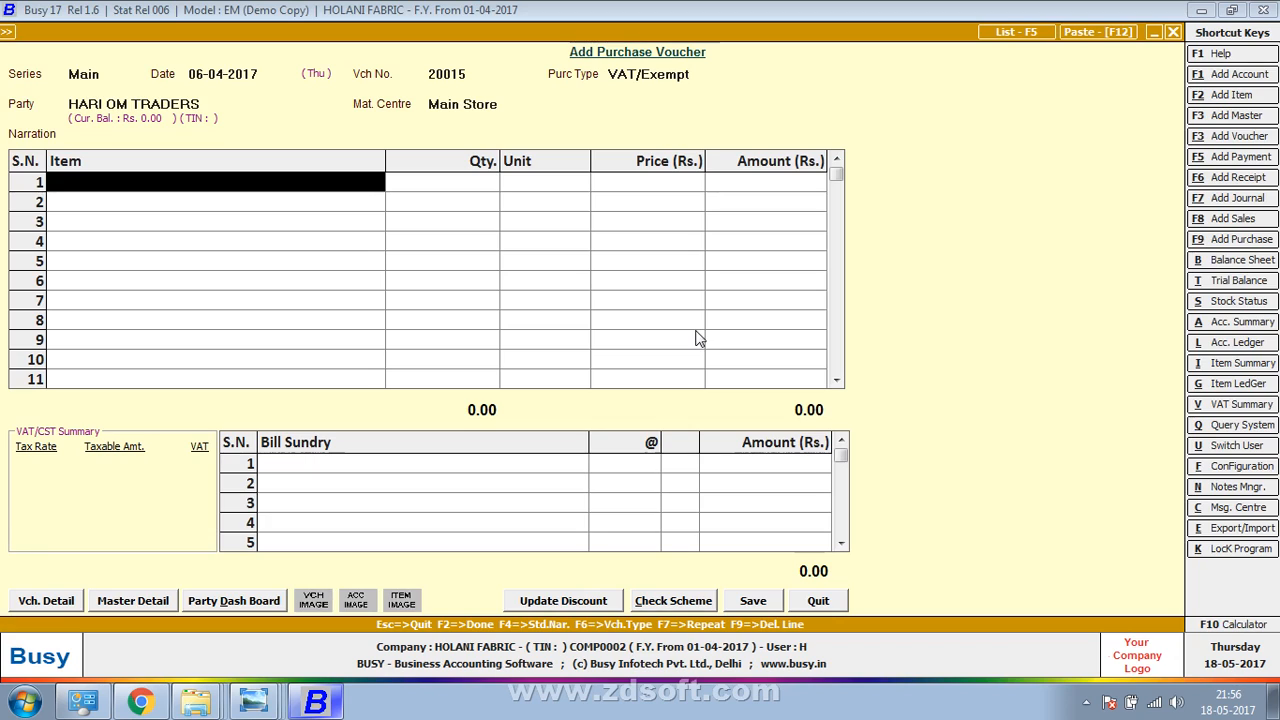
Start a new item named CLOTH -SHIRT, correcting typos in the name
key(F3)
text(CLOTH S-)
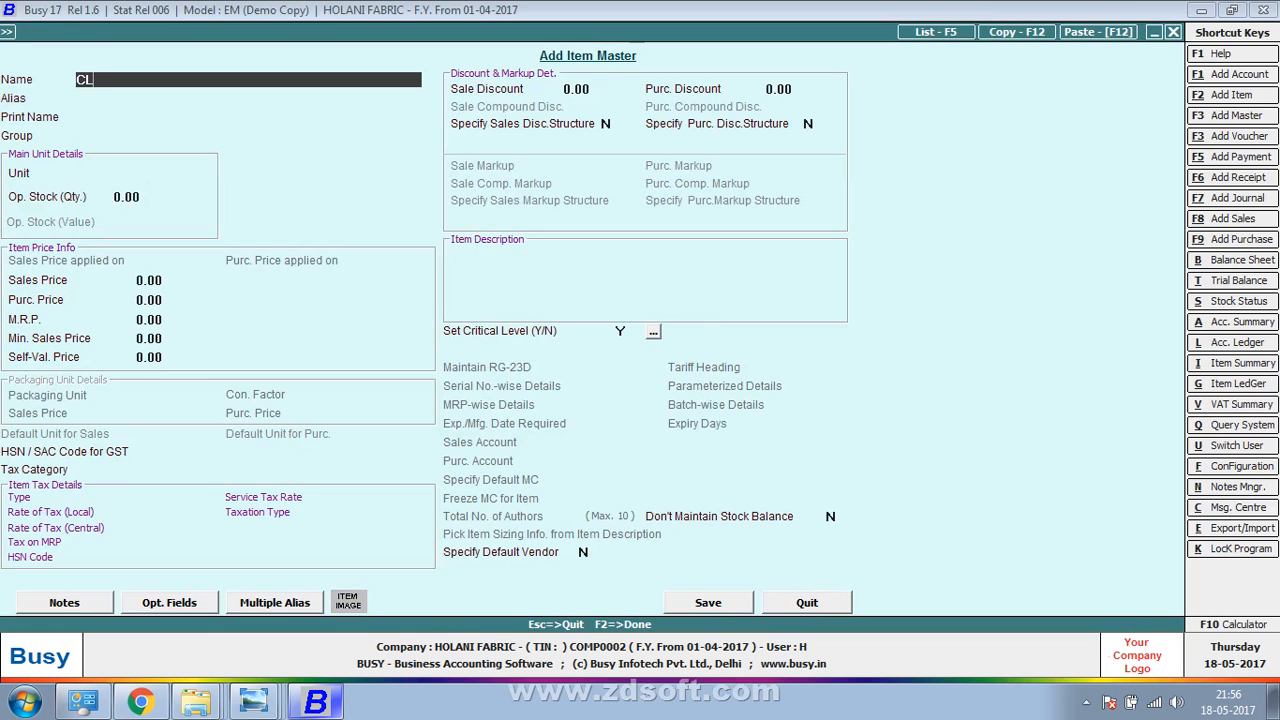
key(BackSpace)
key(BackSpace)
text(-SHIRR)
key(BackSpace)
text(T)
key(Return)
key(Return)
key(Return)
Put CLOTH -SHIRT in group CLOTH with purchase price 10.00 and save it
key(Return)
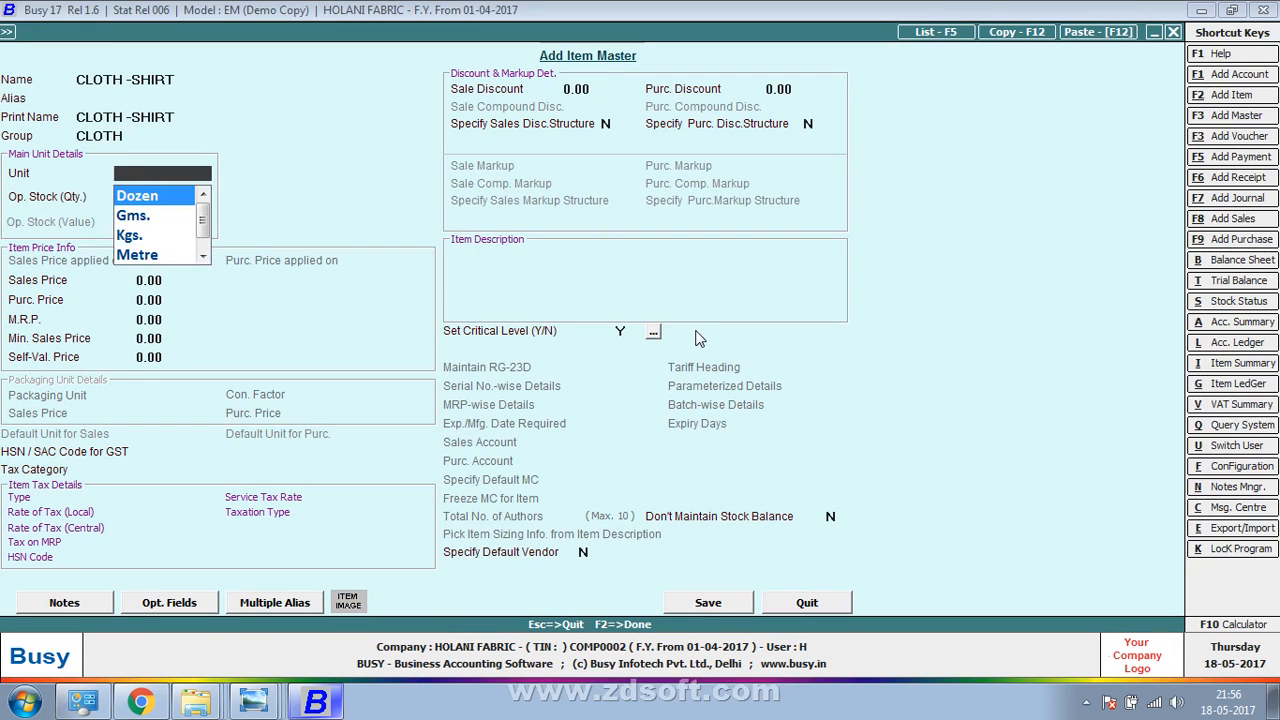
text(M)
key(Return)
key(Return)
key(Return)
key(Return)
key(Up)
key(alt+Tab)
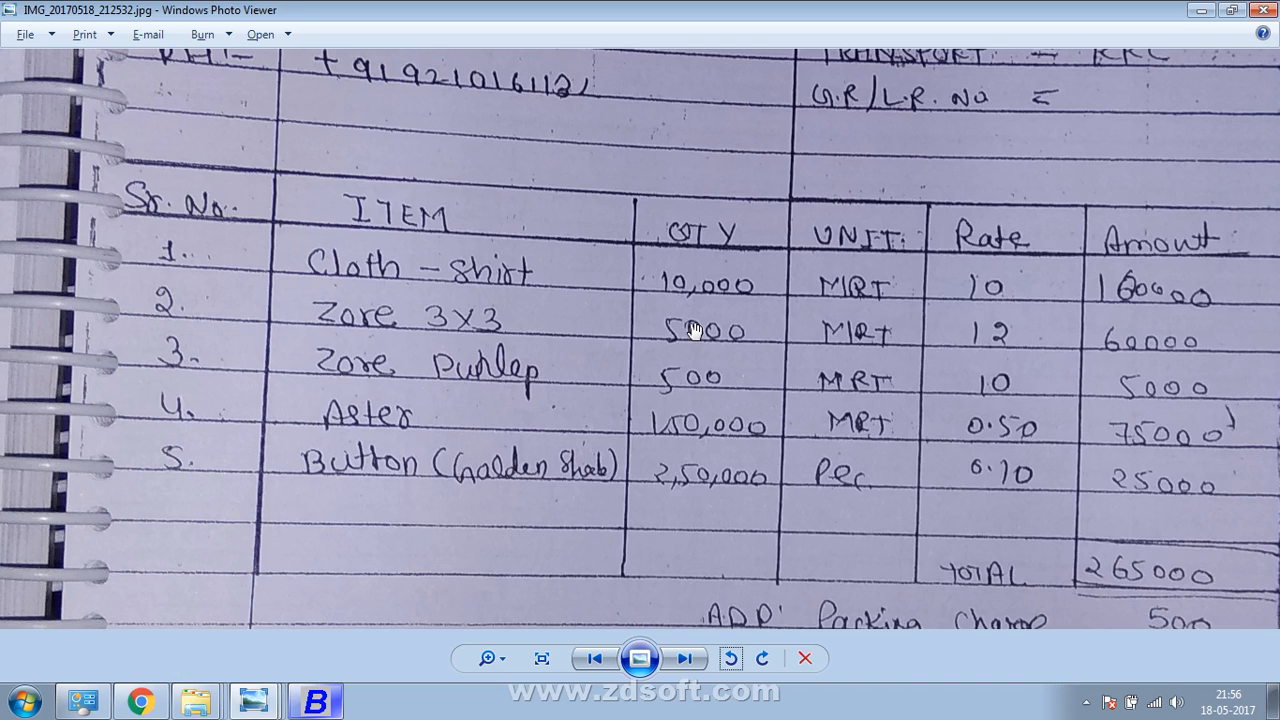
key(alt+Tab)
text(10)
key(Return)
key(F2)
key(Return)
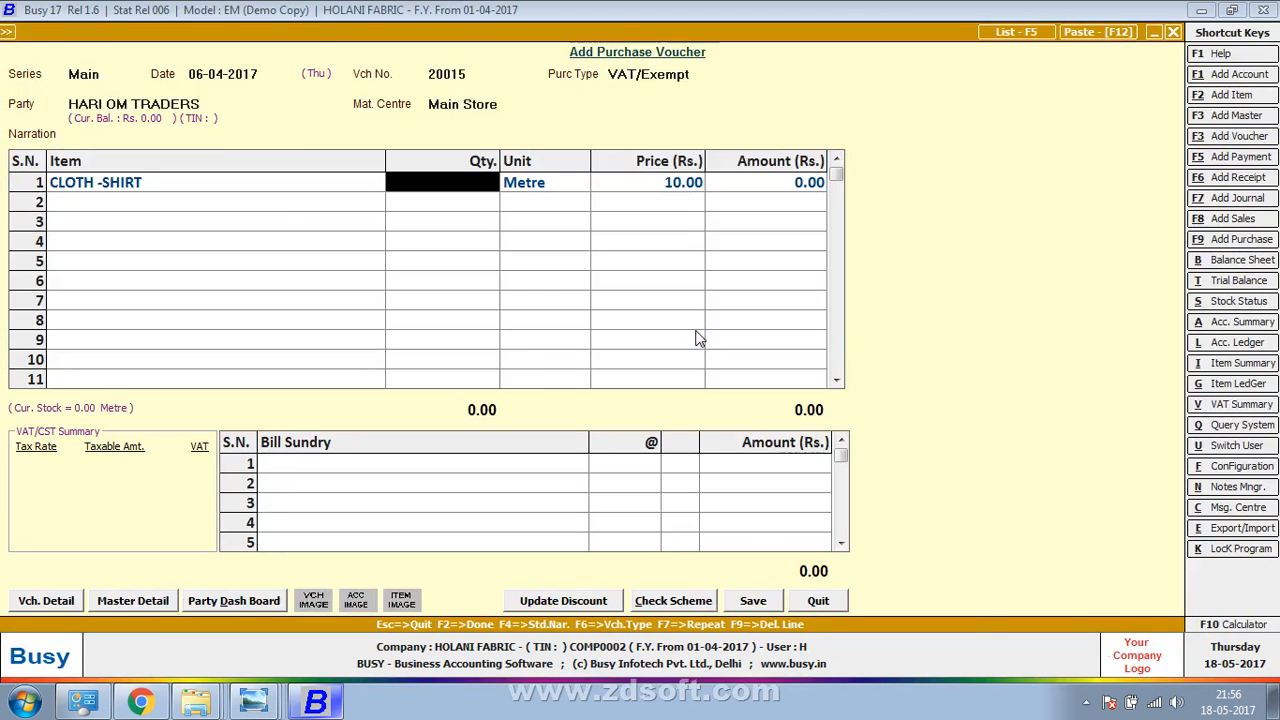
Enter quantity 10,000 for CLOTH -SHIRT in row 1 and accept the price
key(alt+Tab)
key(alt+Tab)
text(10,000)
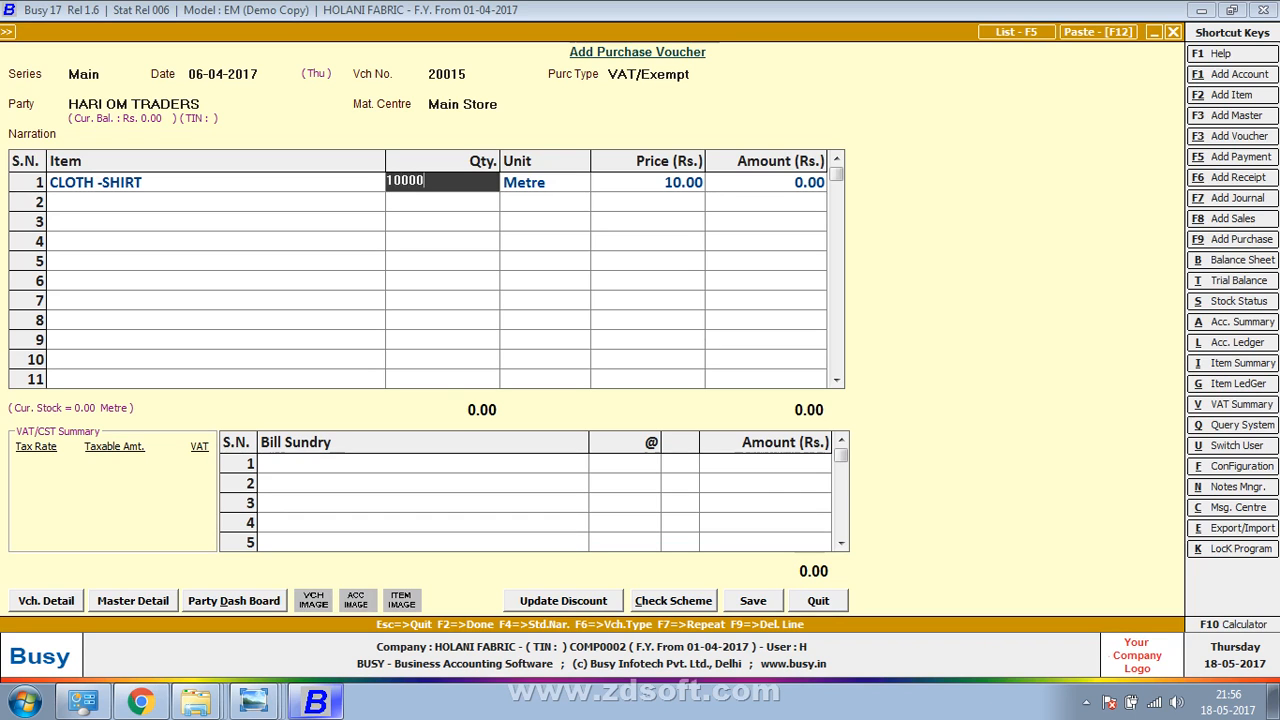
key(Return)
key(Return)
key(Up)
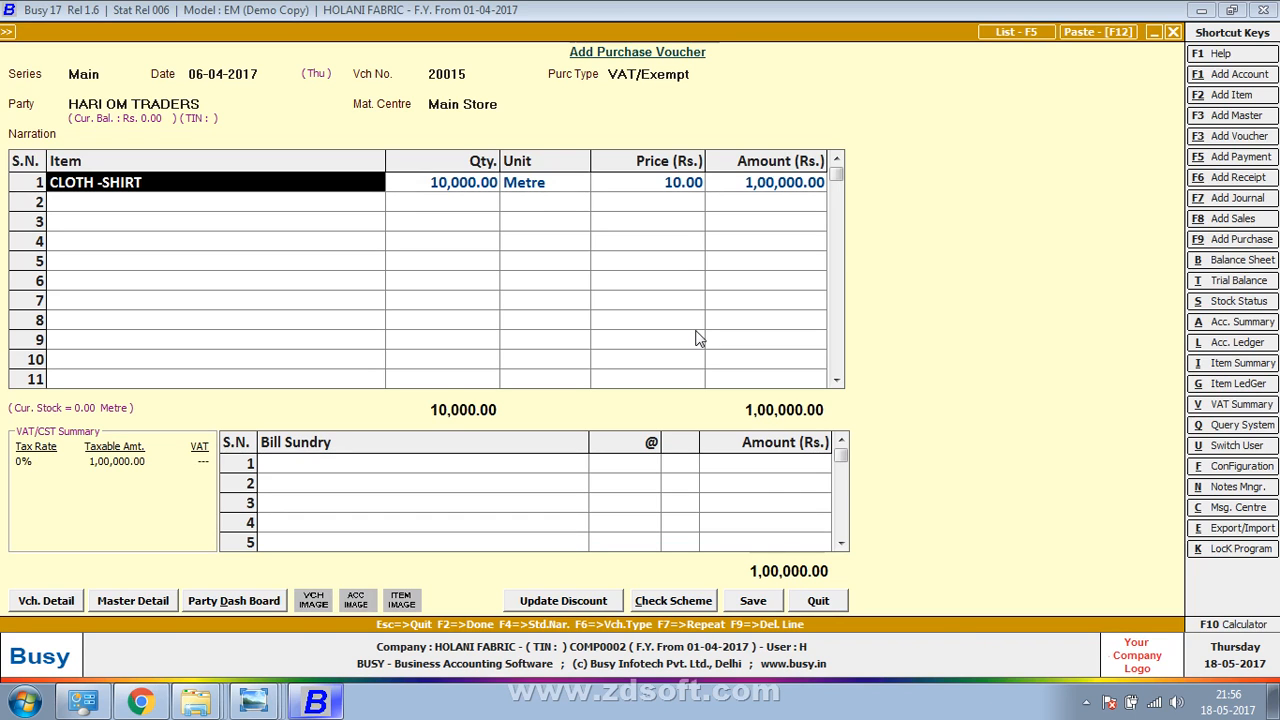
key(alt+Tab)
key(alt+Tab)
key(alt+Tab)
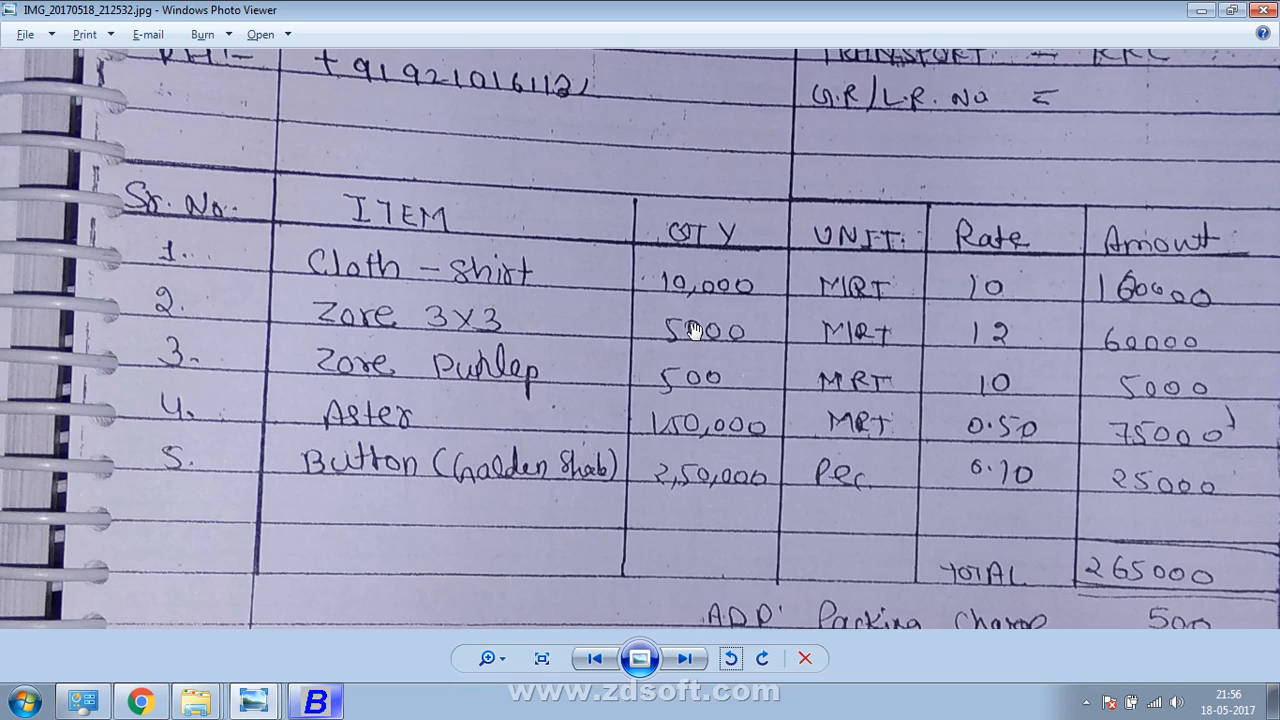
Re-select CLOTH -SHIRT in row 1 after a mistyped search and reach its 1,00,000.00 amount
key(alt+Tab)
text(zo)
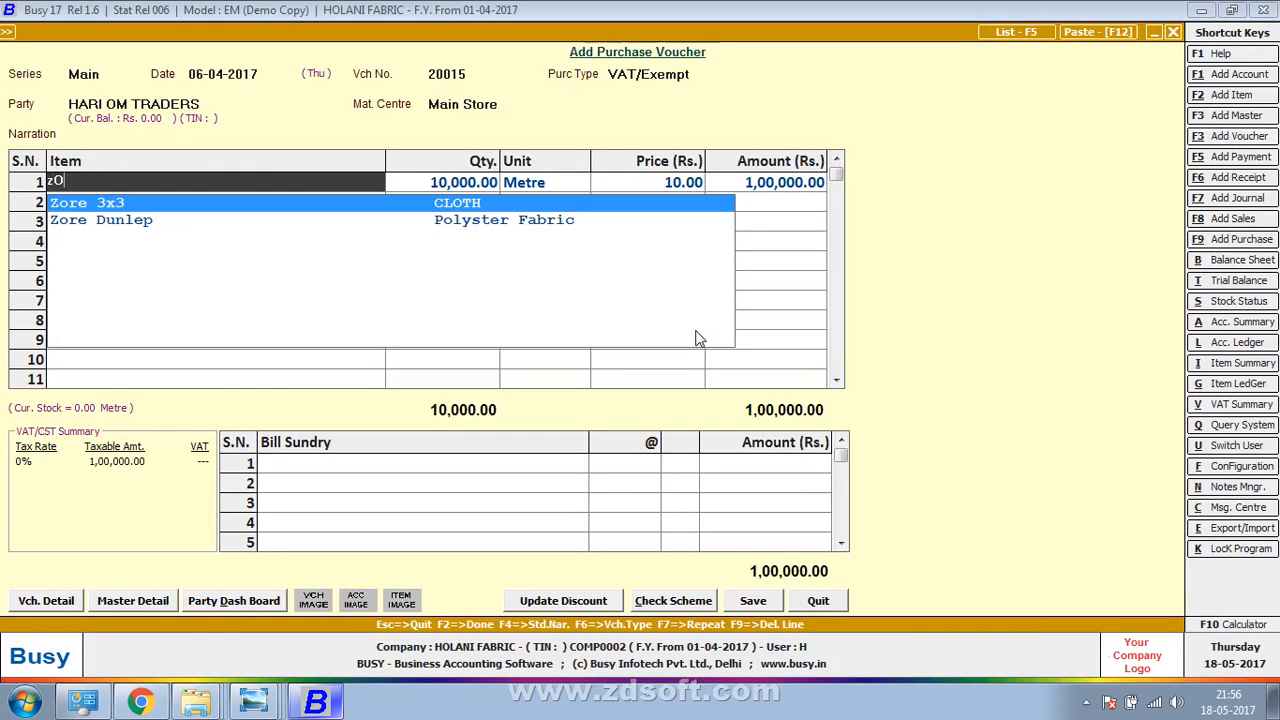
key(BackSpace)
key(BackSpace)
text(d)
key(alt+Tab)
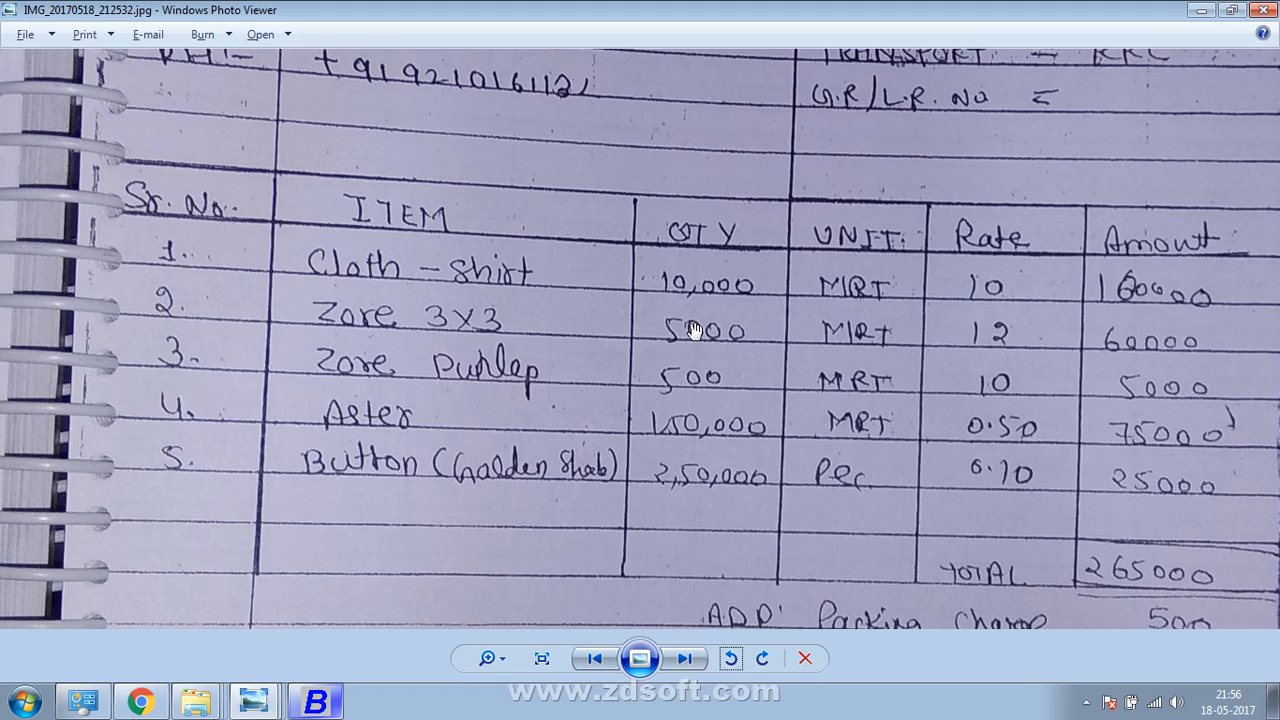
key(alt+Tab)
key(BackSpace)
text(CL)
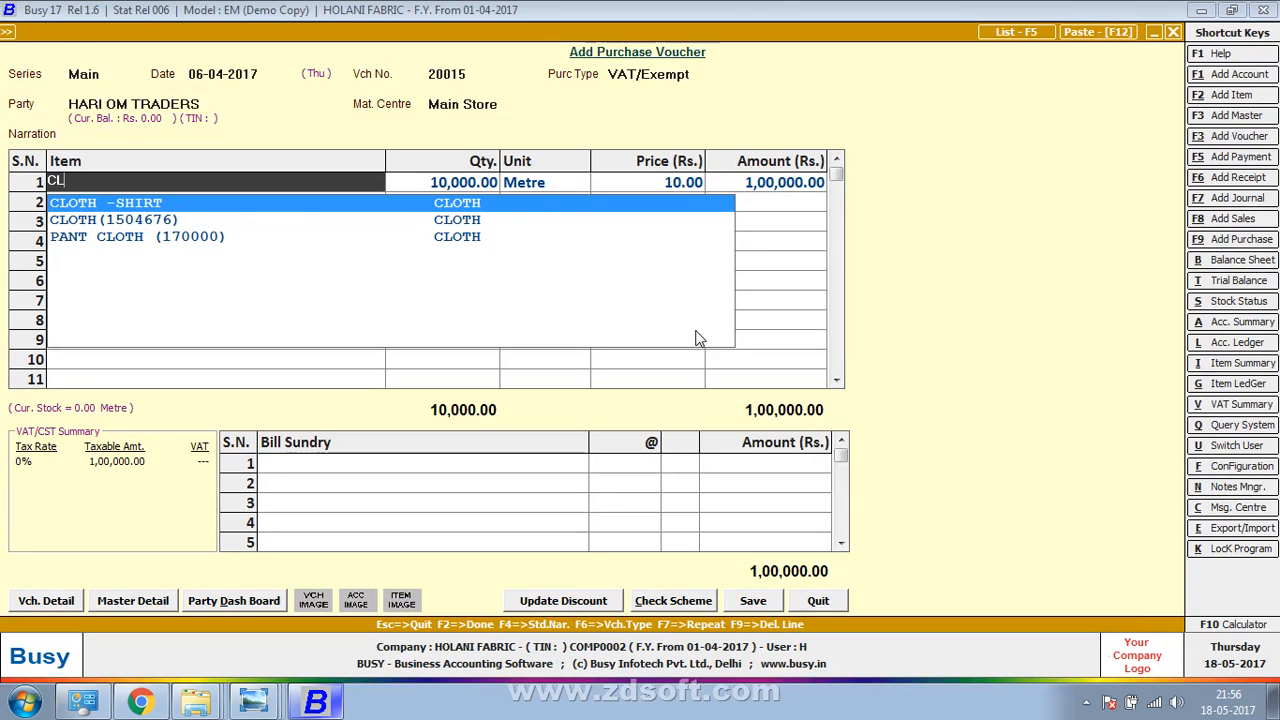
key(Return)
key(Return)
key(Return)
key(Return)
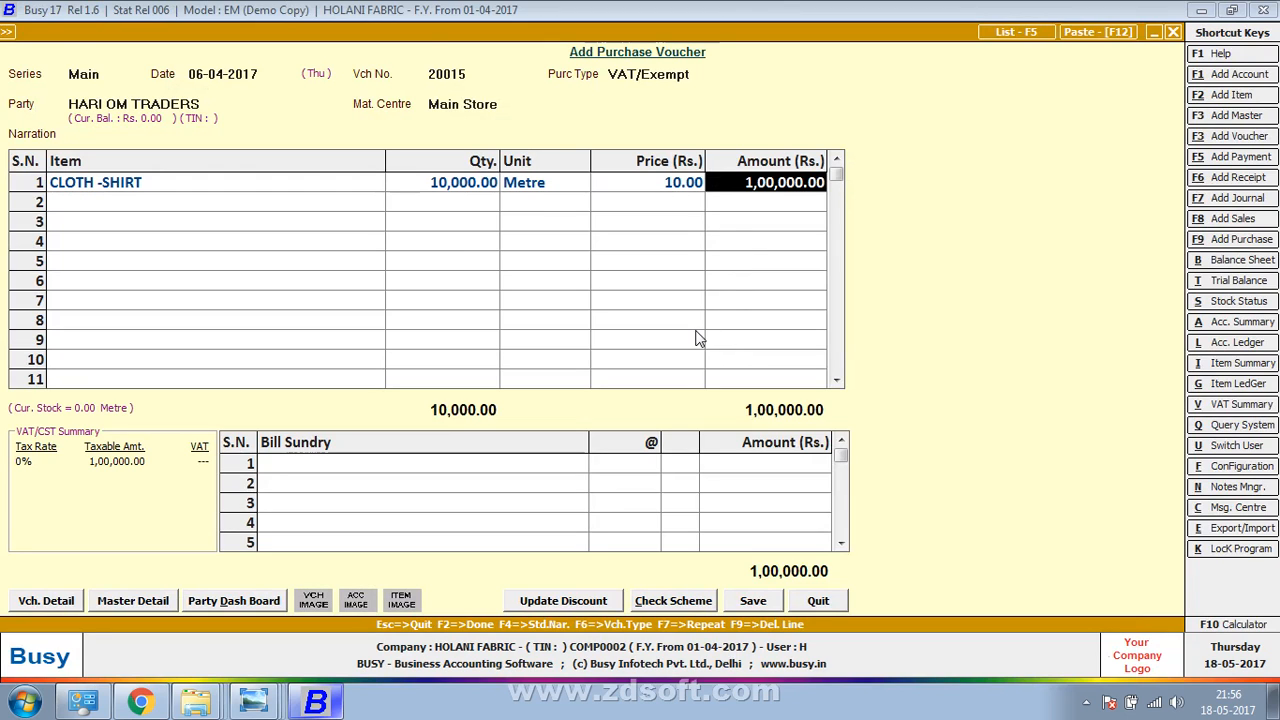
key(alt+Tab)
key(alt+Tab)
Add Zore 3x3 in row 2: 5,000 metres at price 12.00
key(Return)
text(Zo)
key(Return)
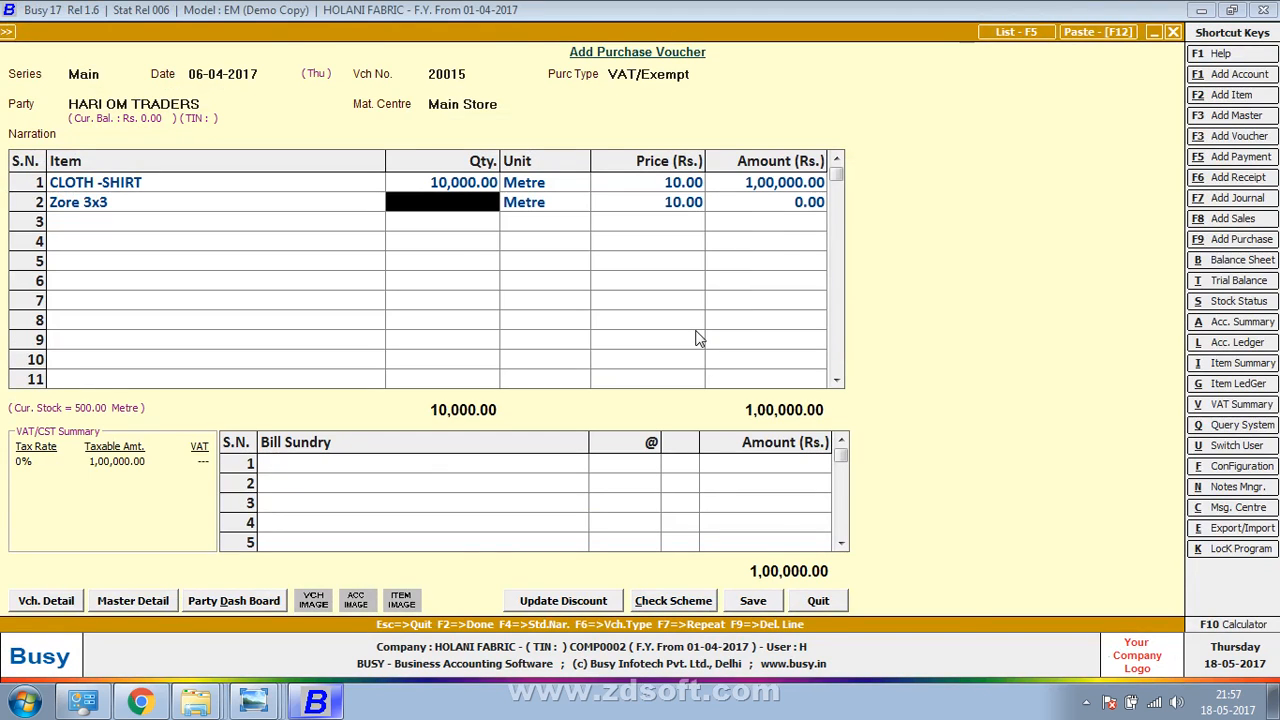
key(alt+Tab)
key(alt+Tab)
text(5000)
key(Return)
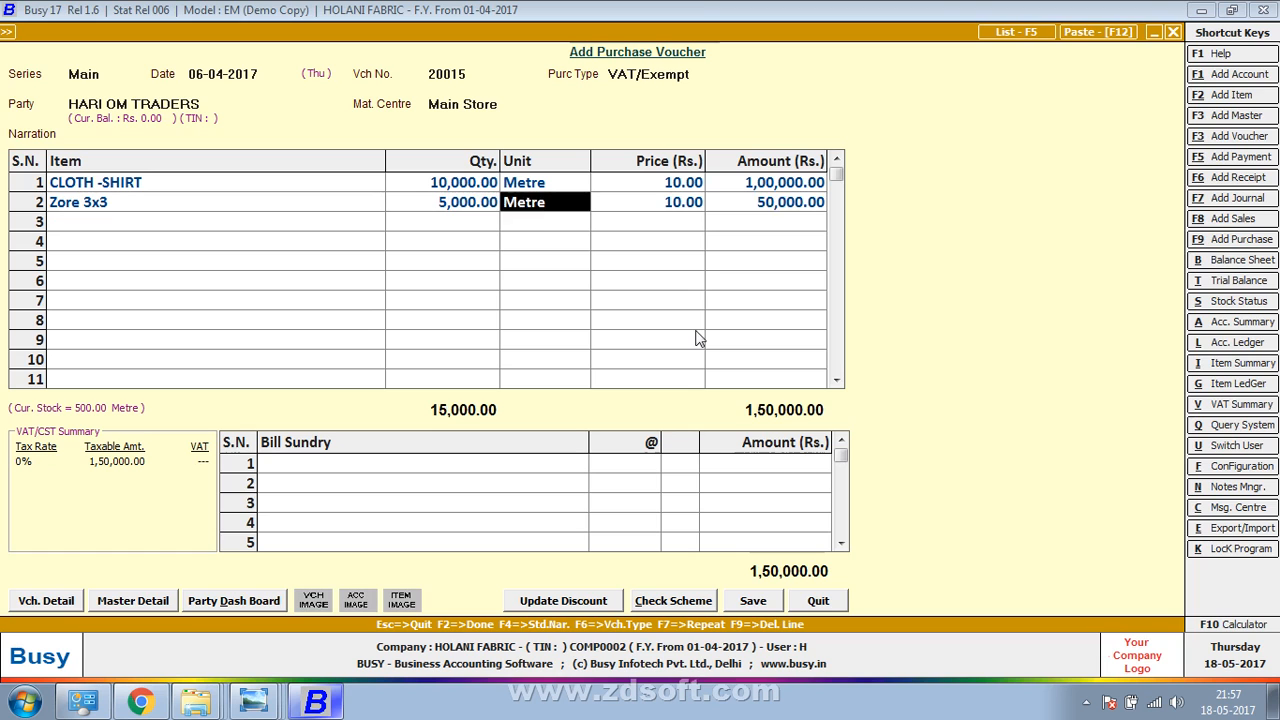
key(Return)
key(Return)
key(Return)
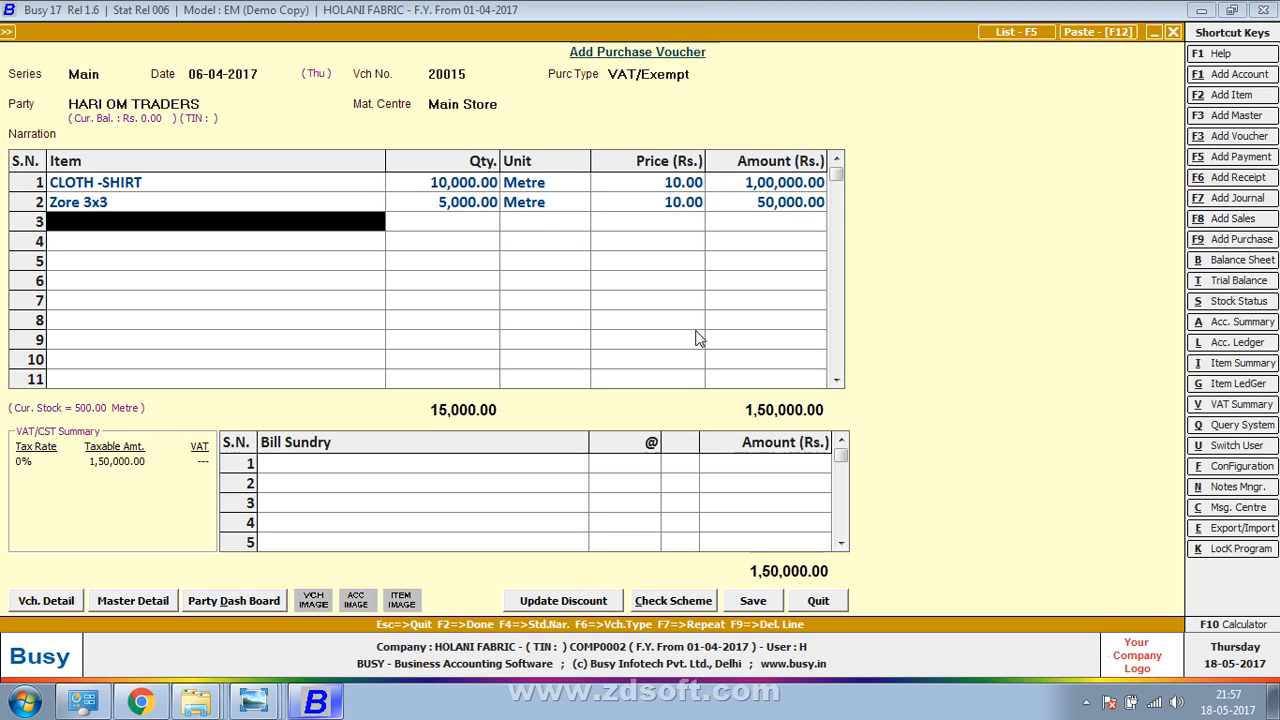
key(alt+Tab)
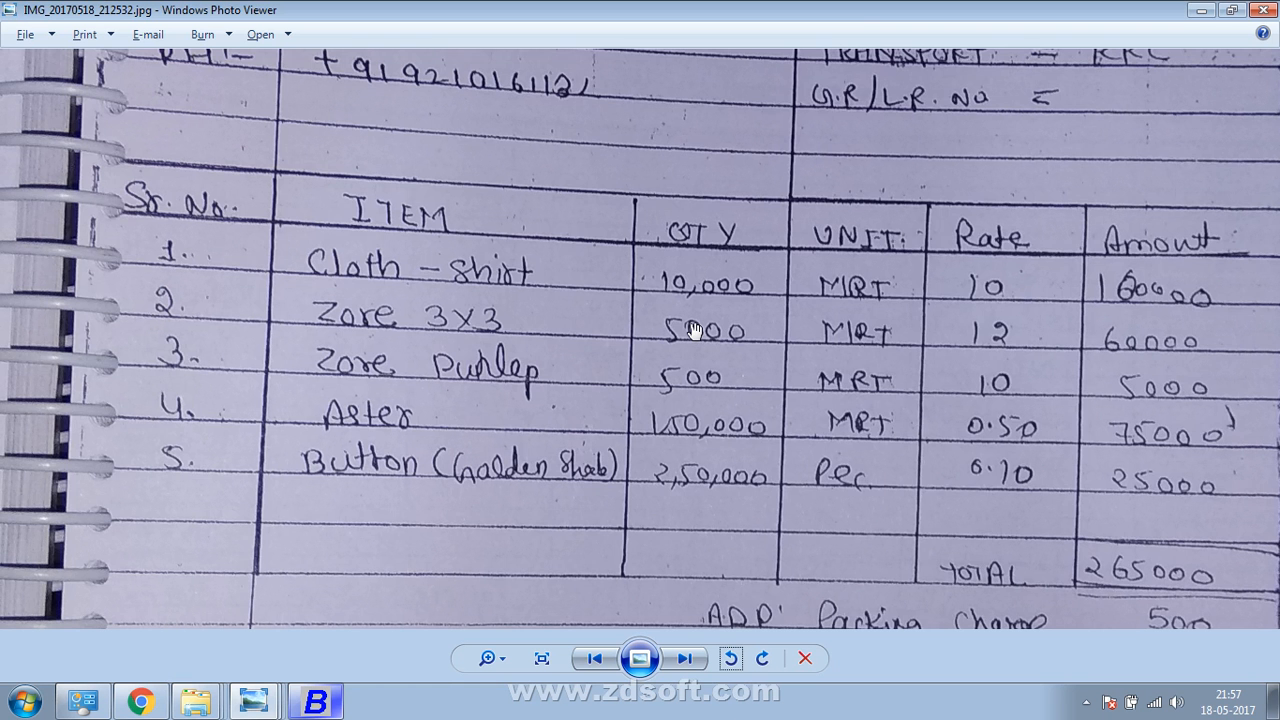
key(alt+Tab)
key(Up)
key(Return)
key(Return)
key(Return)
text(12)
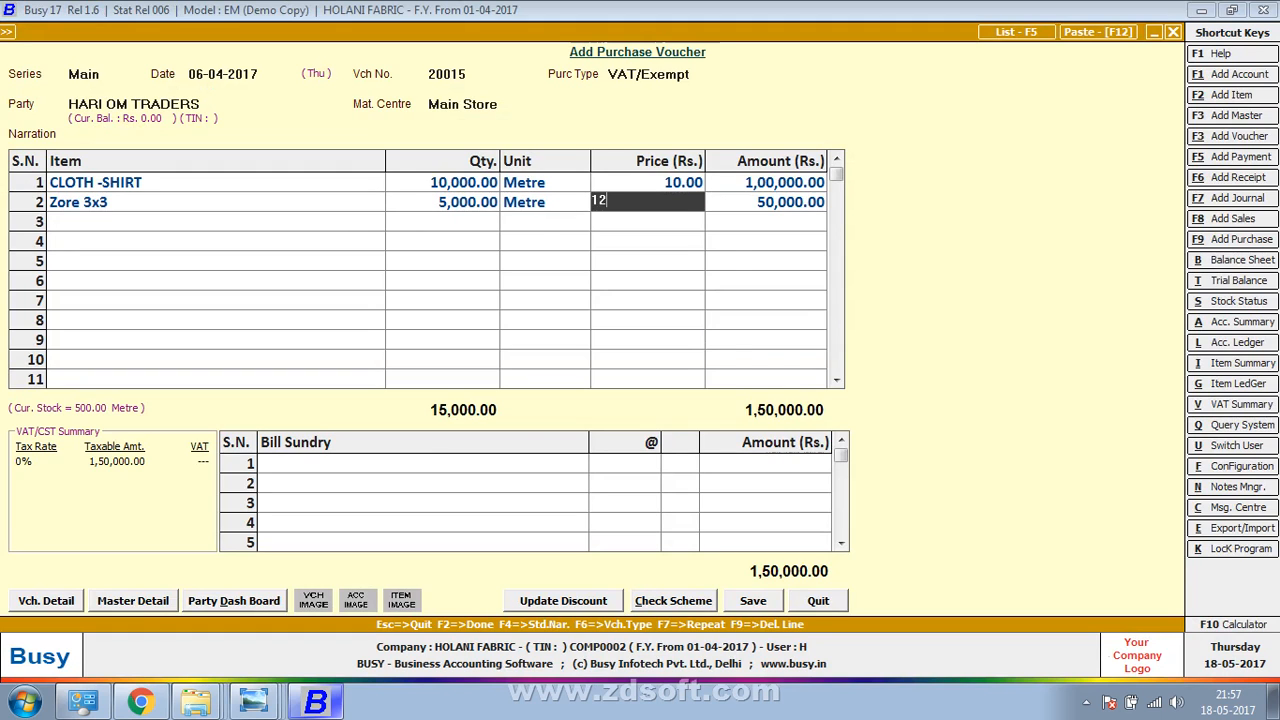
key(Return)
key(Return)
key(alt+Tab)
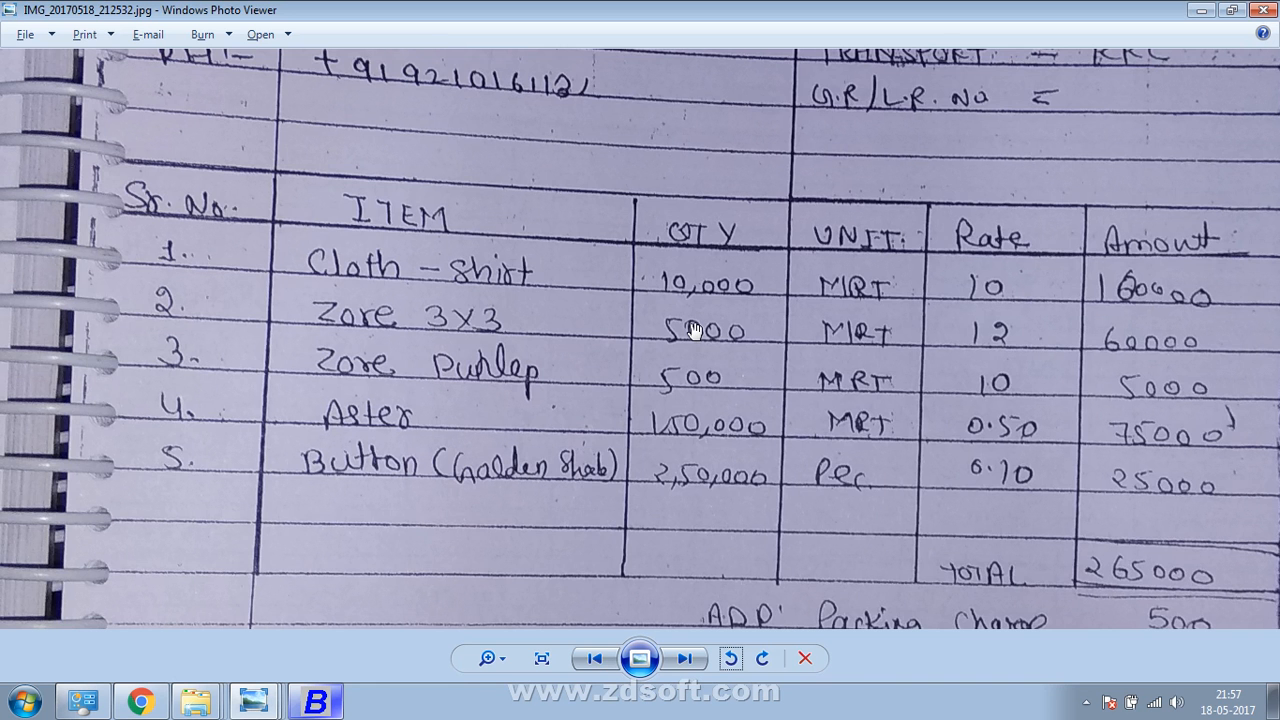
key(alt+Tab)
key(alt+Tab)
key(alt+Tab)
text(ZOR)
key(Down)
key(Return)
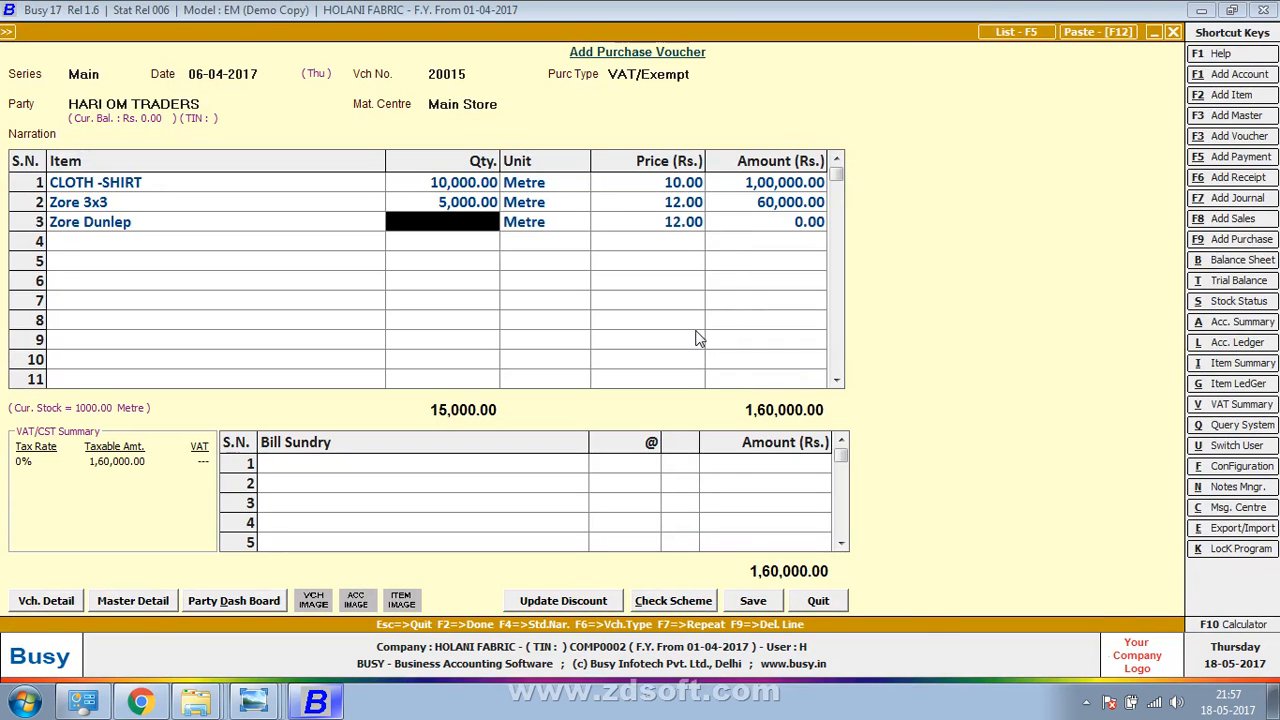
key(alt+Tab)
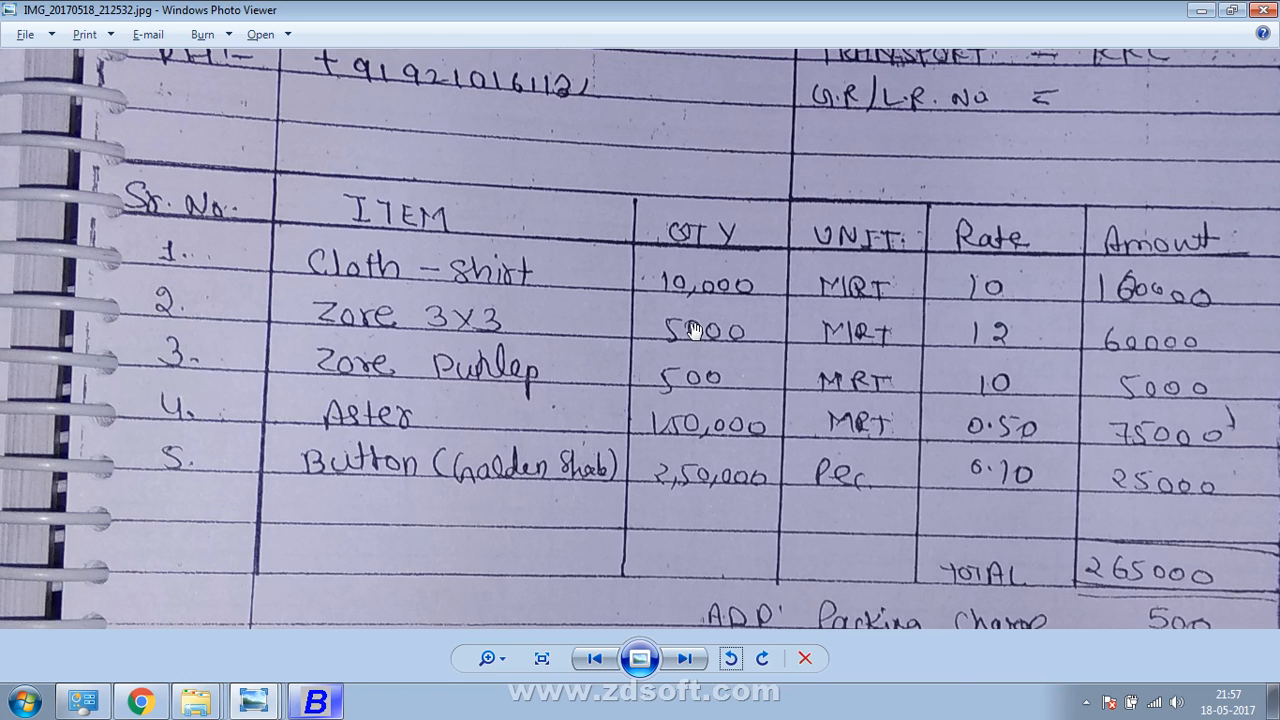
key(alt+Tab)
text(500)
key(Return)
key(alt+Tab)
key(alt+Tab)
text(10)
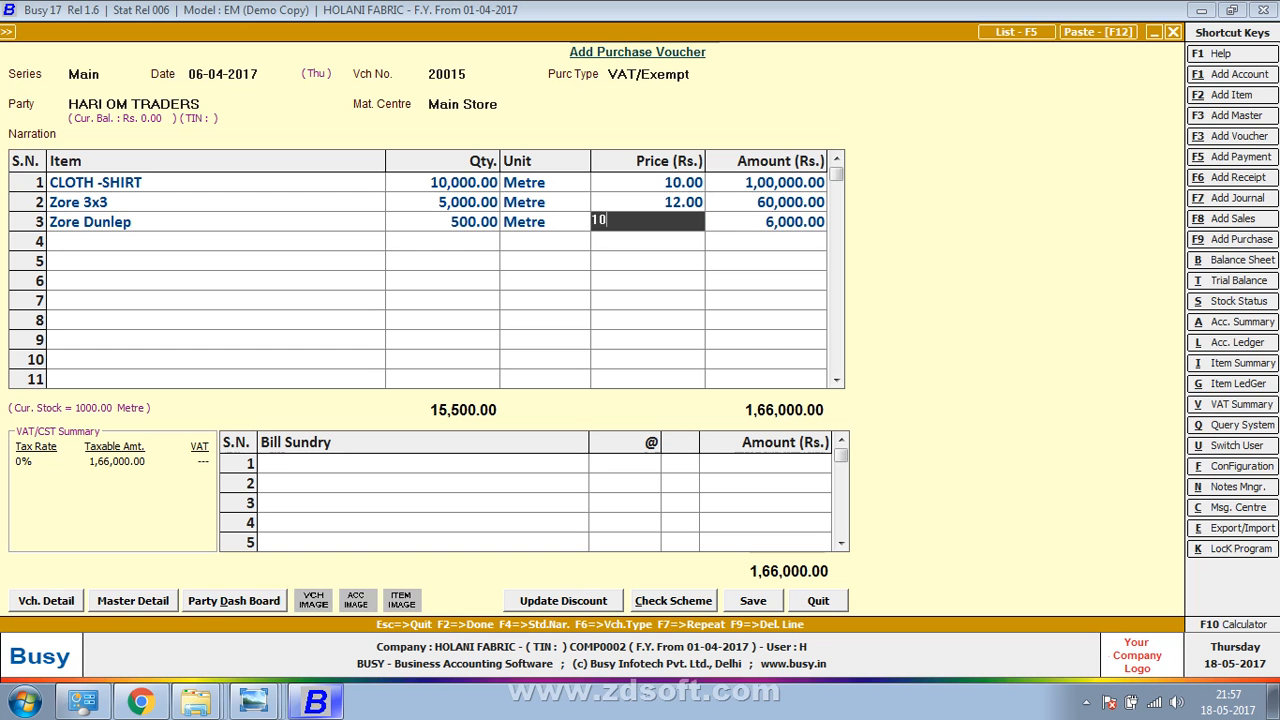
key(Return)
Review the units, prices and amounts of rows 3 and 2 against the bill
key(Left)
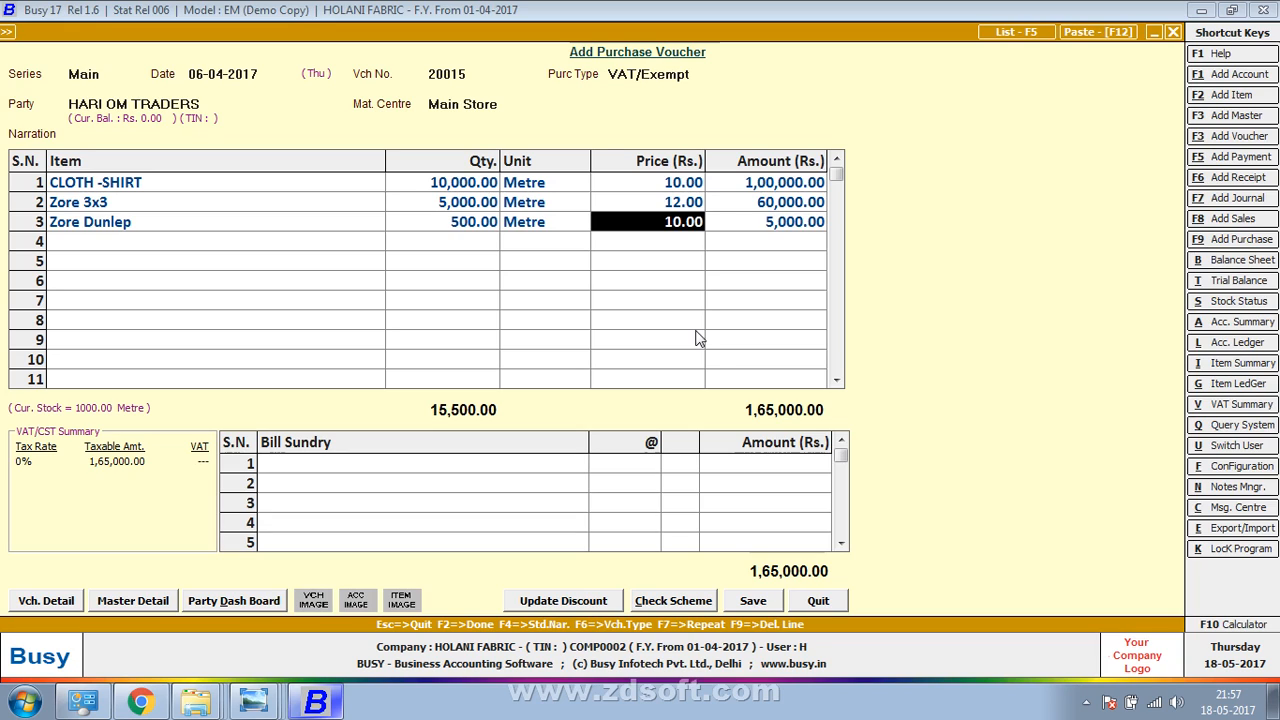
key(Left)
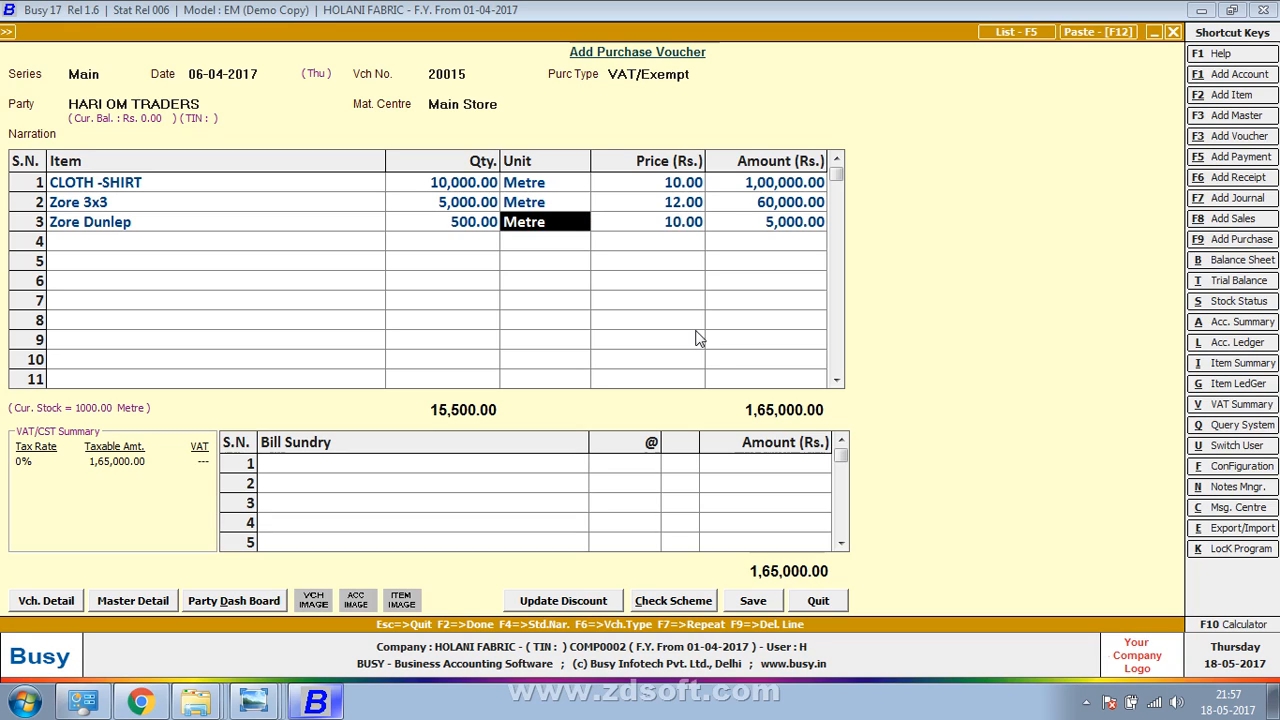
key(Right)
key(Right)
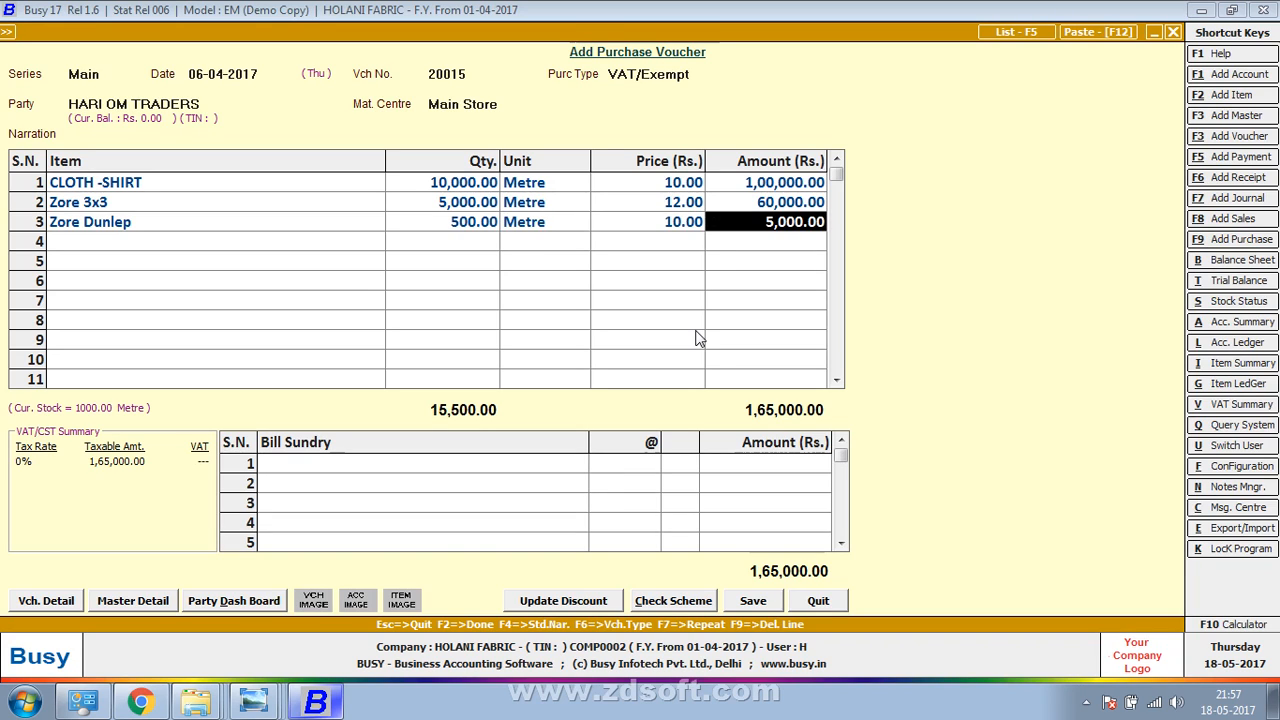
key(Up)
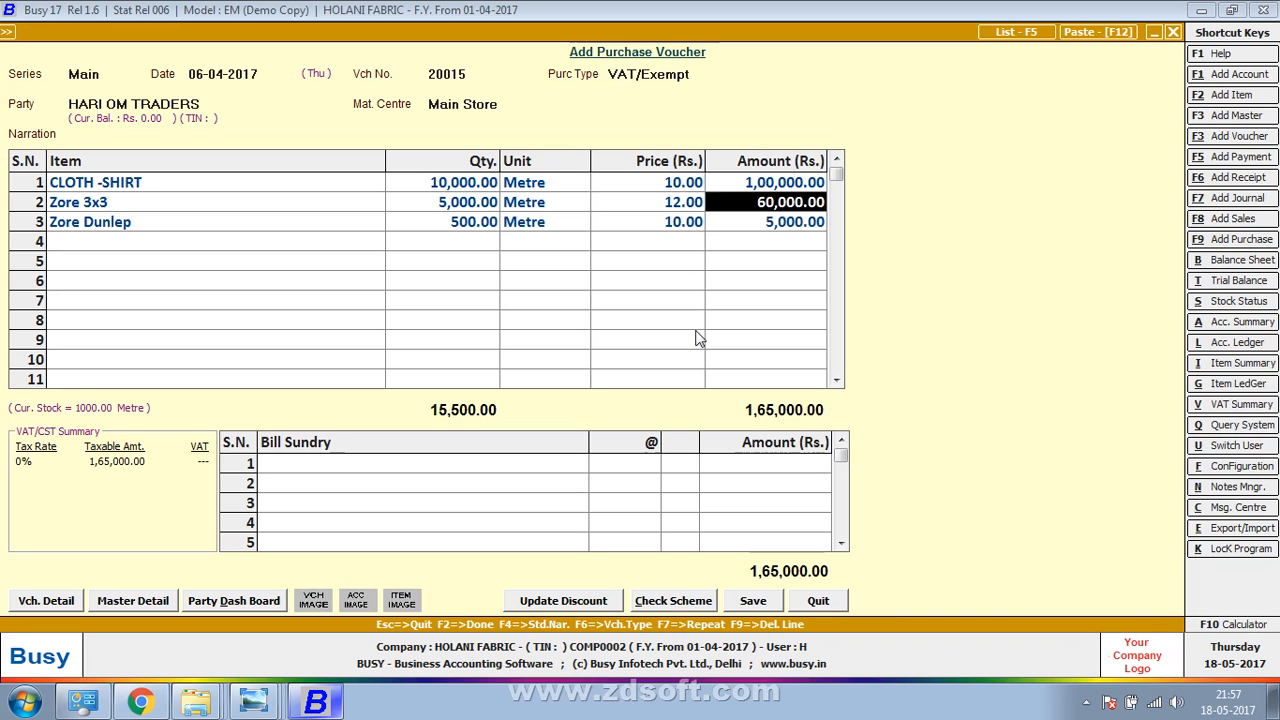
key(Left)
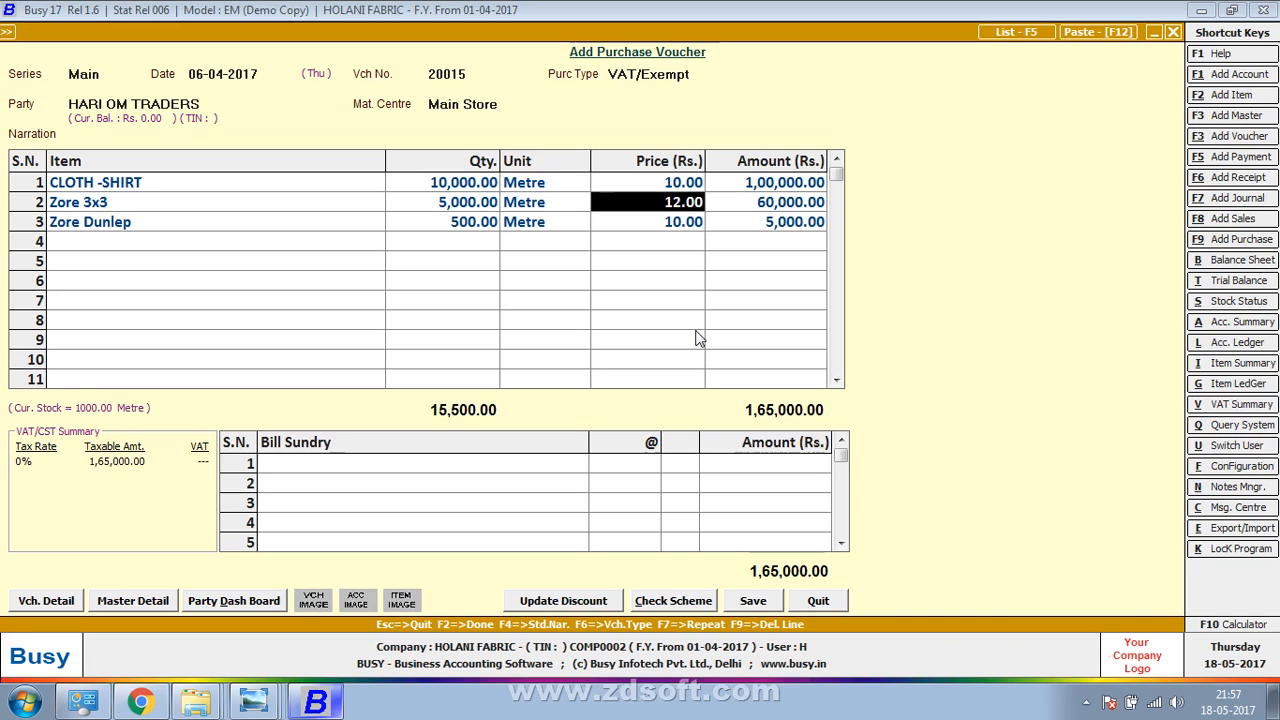
key(Left)
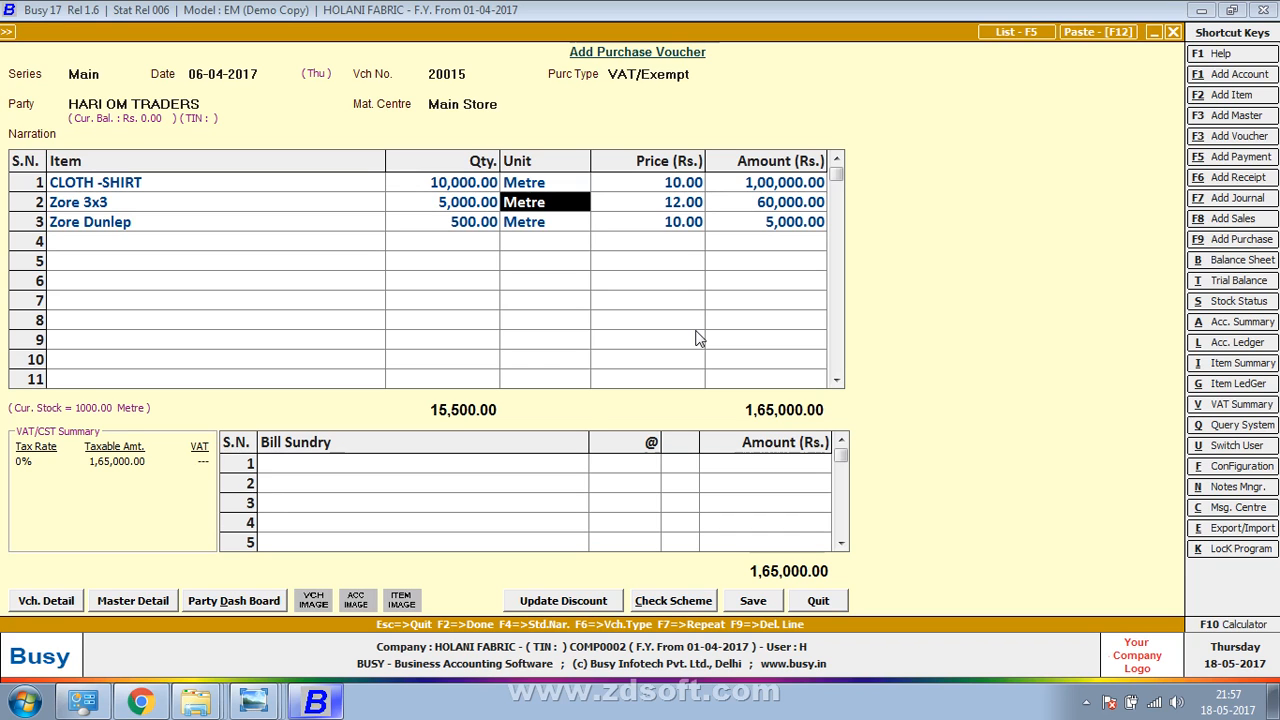
Advance the voucher past rows 2 and 3 to the empty fourth item line
key(Return)
key(Return)
key(Return)
key(Return)
key(Return)
key(Return)
key(Return)
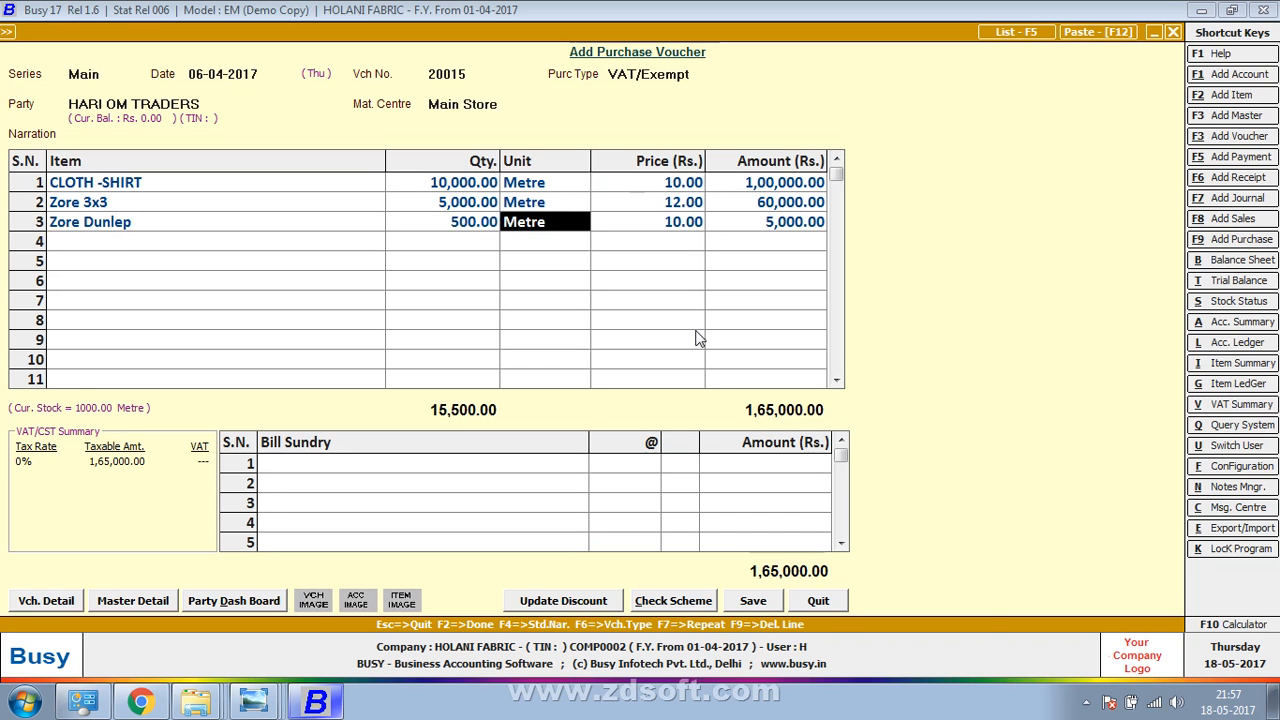
key(alt+Tab)
key(alt+Tab)
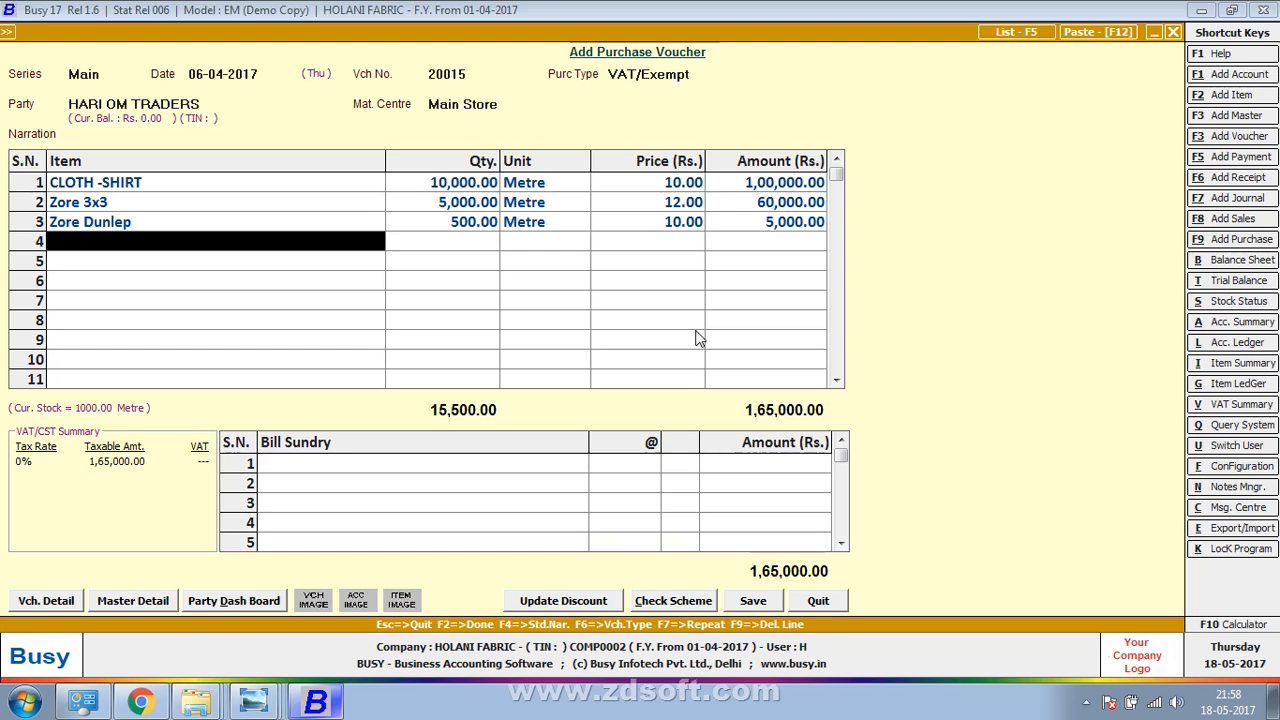
key(F3)
Name the new item ASTER and create a primary group RAW MATTERIAL for it
text(ASTER)
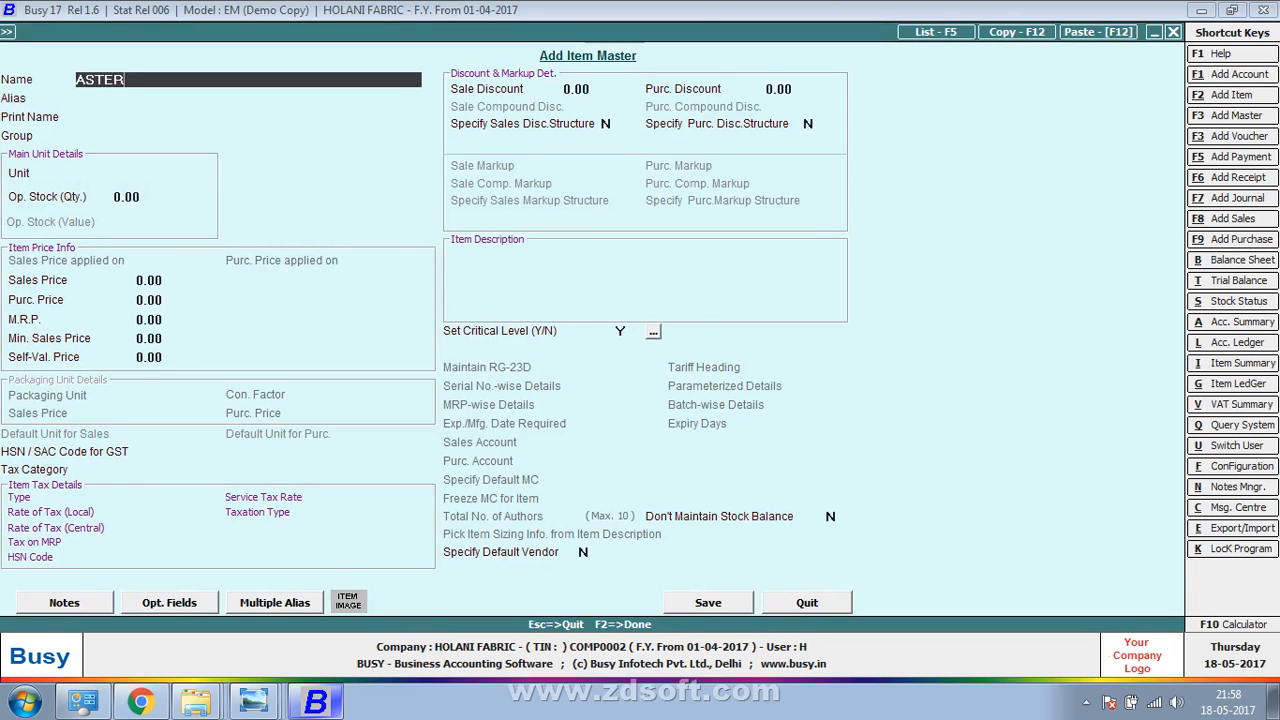
key(Return)
key(Return)
key(Return)
key(Return)
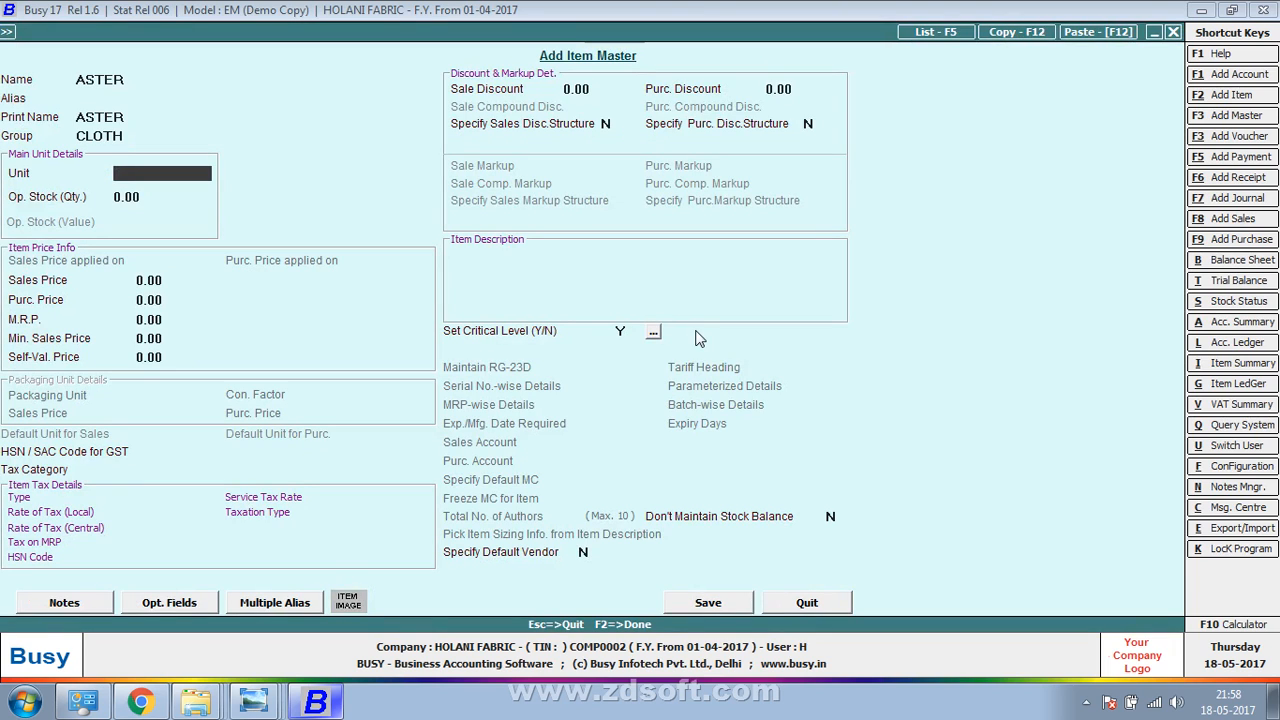
key(Up)
key(F3)
text(RA)
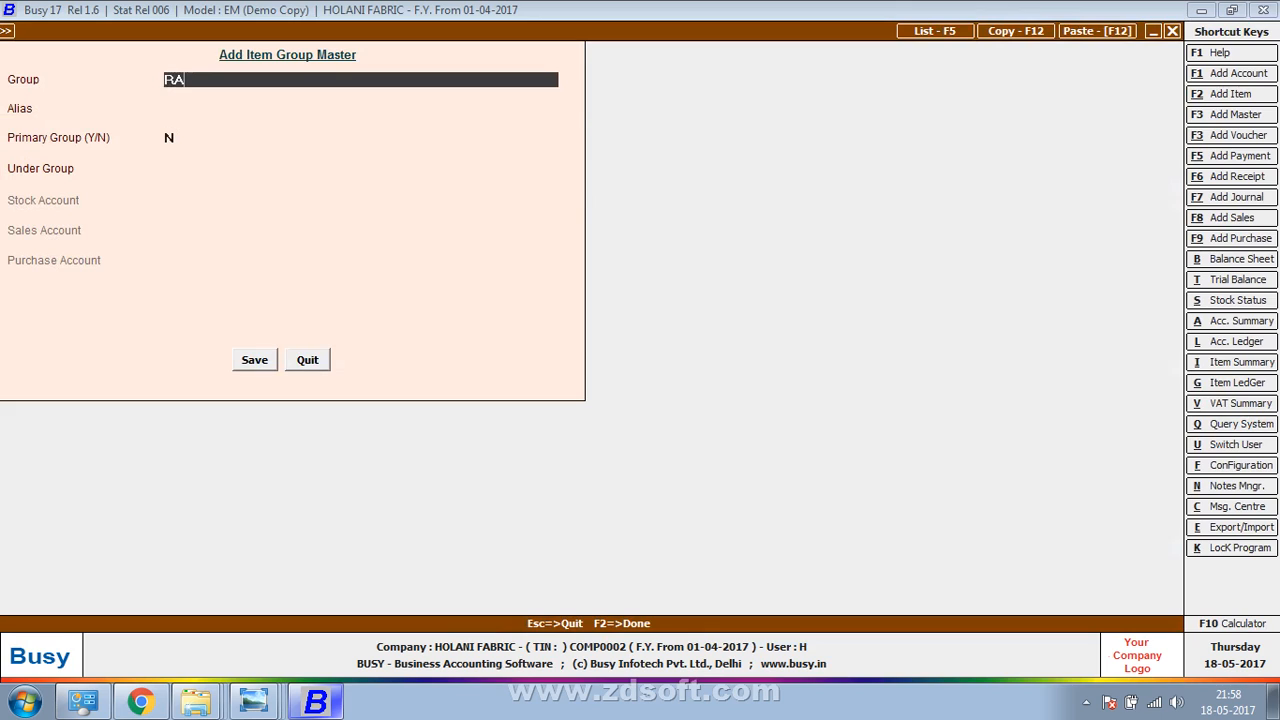
text(W MATTERIAL)
key(Return)
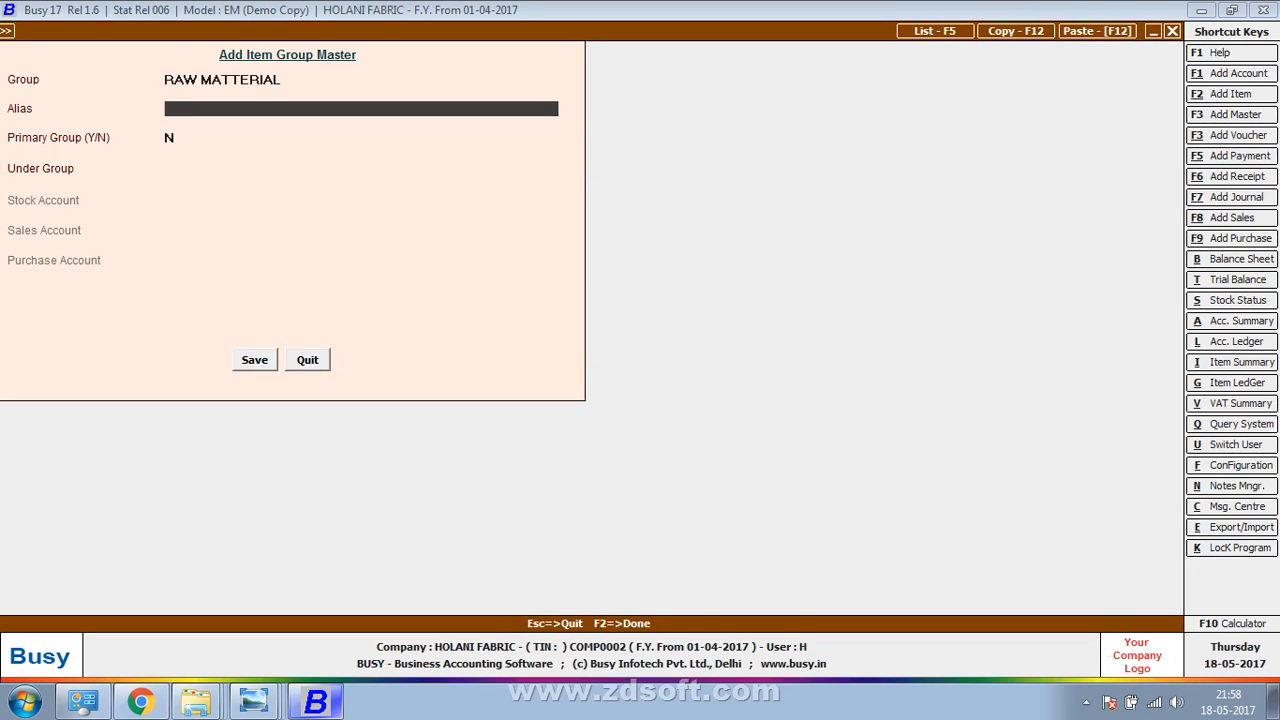
key(Return)
key(Return)
key(Up)
text(Y)
key(Return)
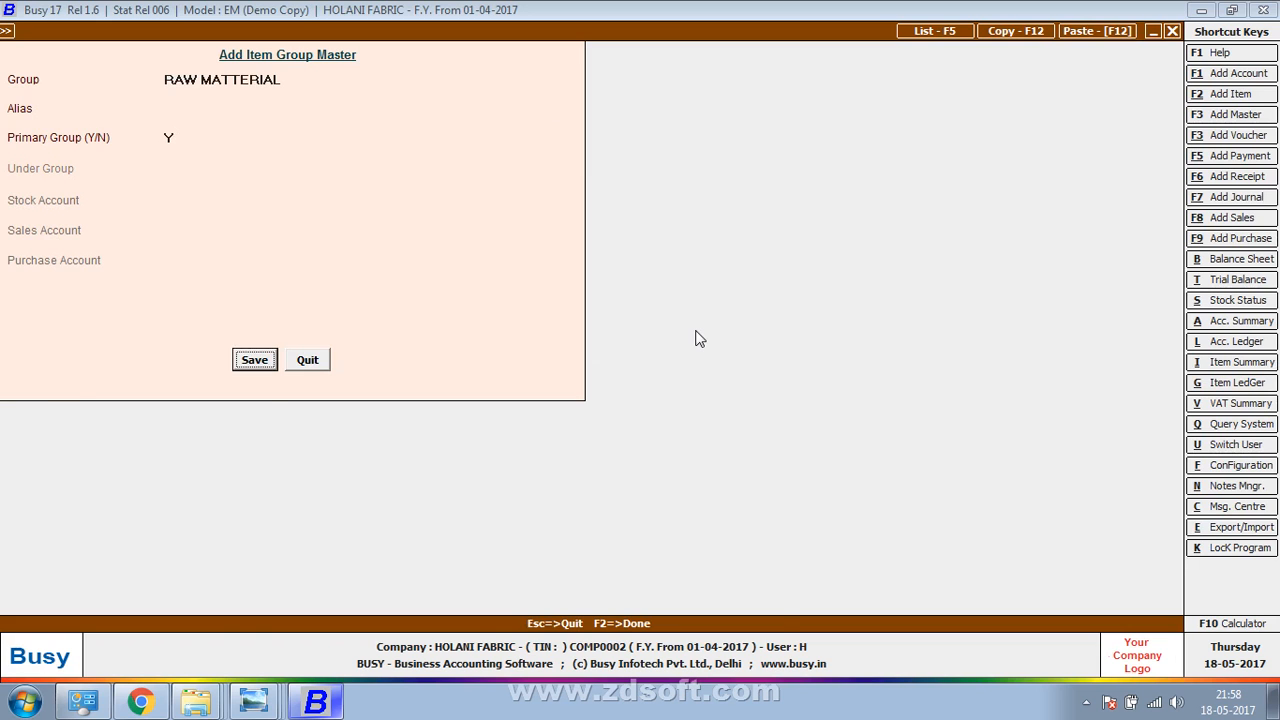
key(Return)
Give ASTER the unit Metre and a purchase price of 0.50, then save it
text(M)
key(alt+Tab)
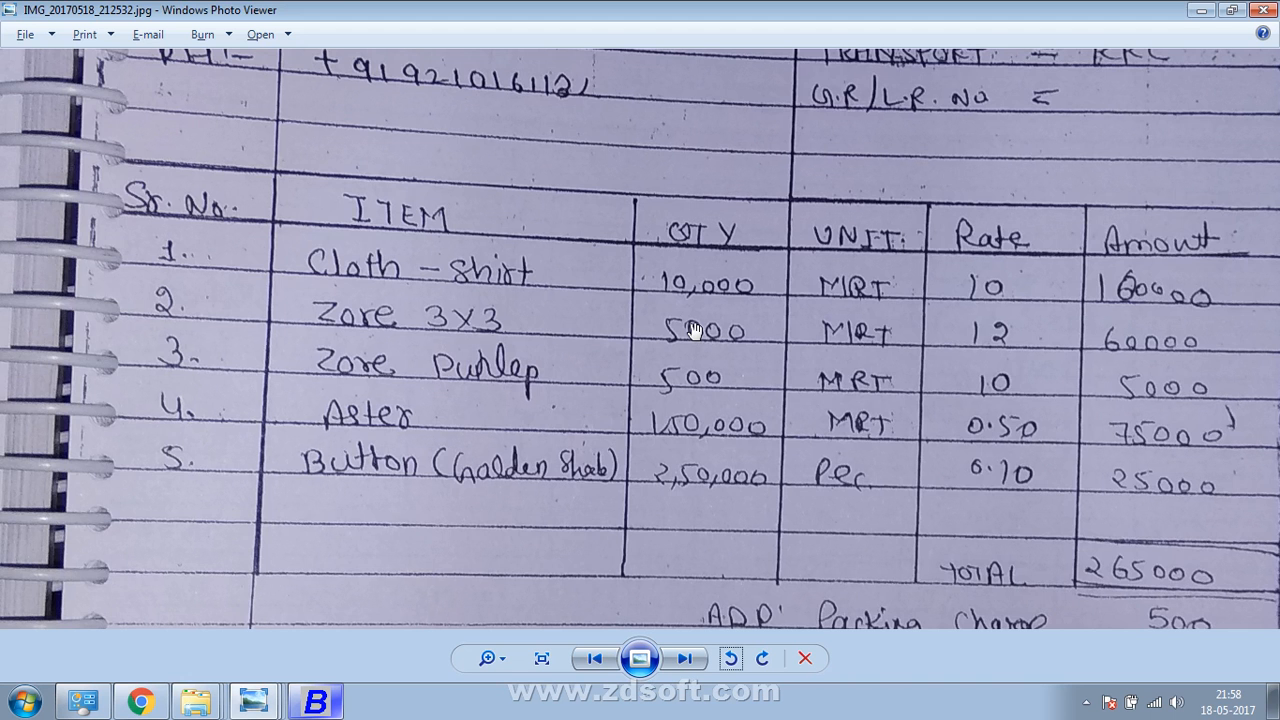
key(alt+Tab)
key(Return)
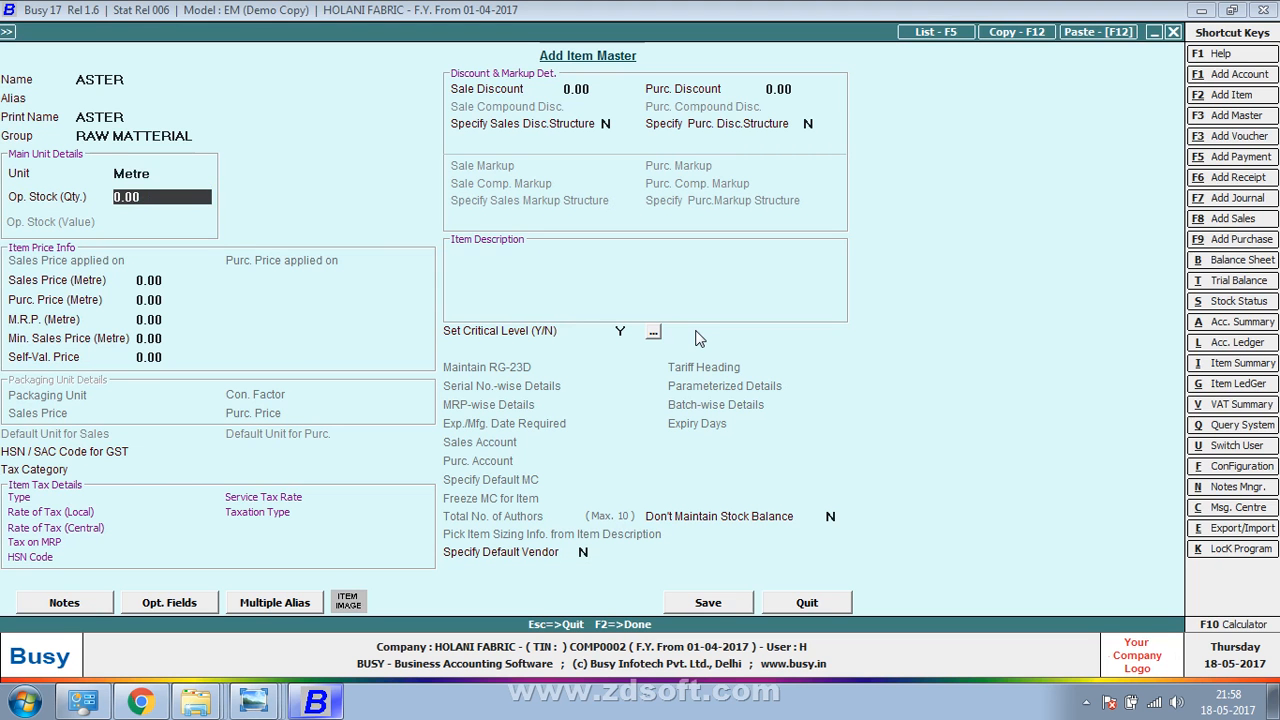
key(Return)
key(Return)
key(alt+Tab)
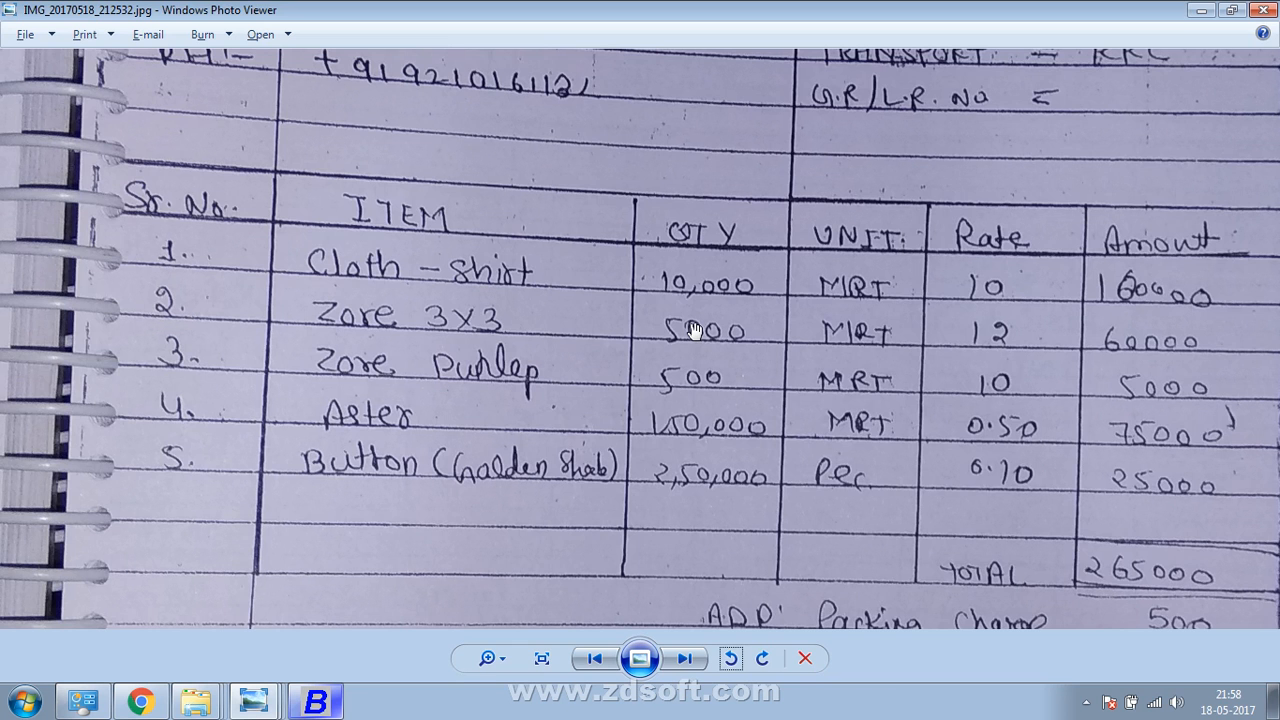
key(alt+Tab)
text(0.5)
key(F2)
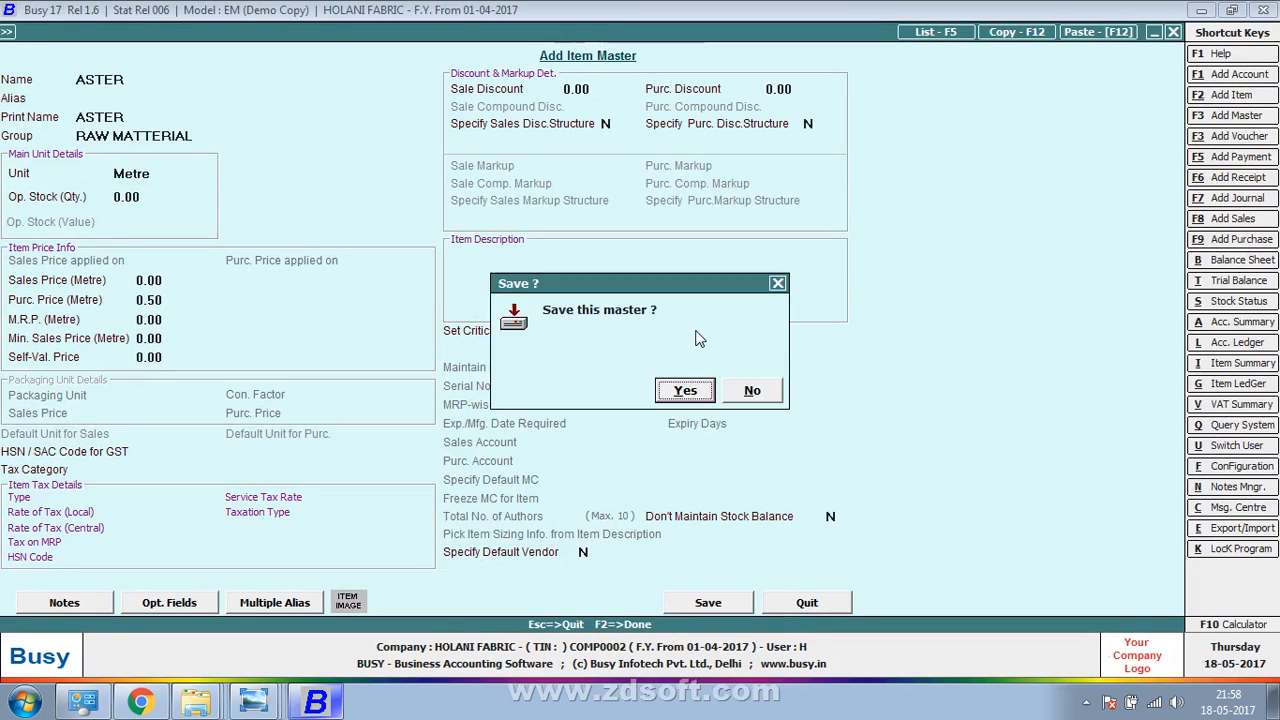
key(Return)
Enter a quantity of 15,000 for ASTER on line 4
key(alt+Tab)
key(alt+Tab)
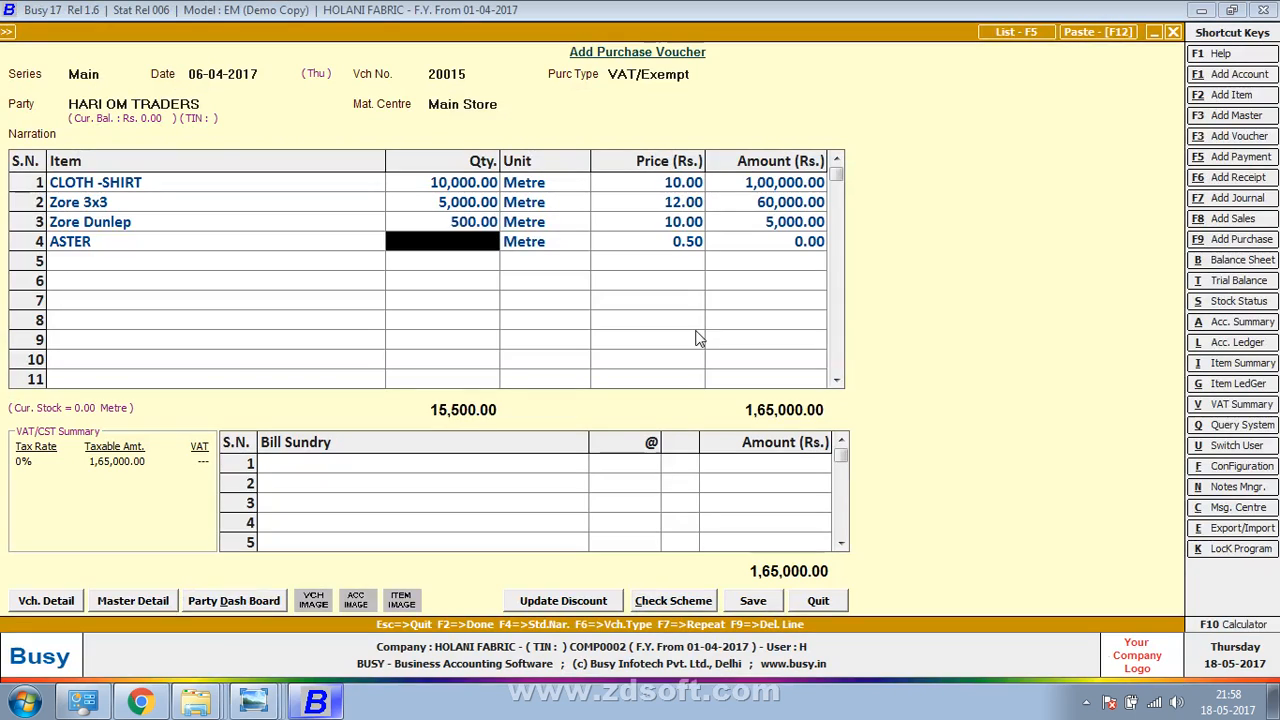
text(15,000)
key(Return)
key(Return)
key(Return)
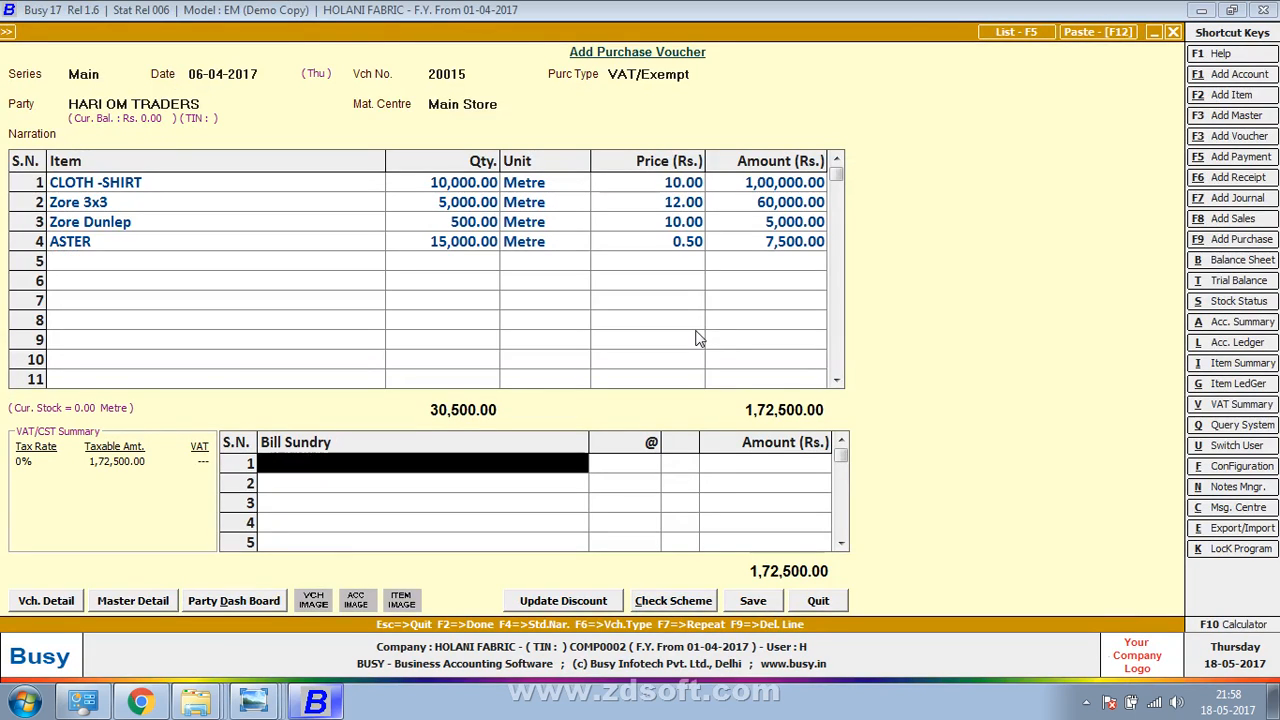
key(alt+Tab)
key(alt+Tab)
key(Escape)
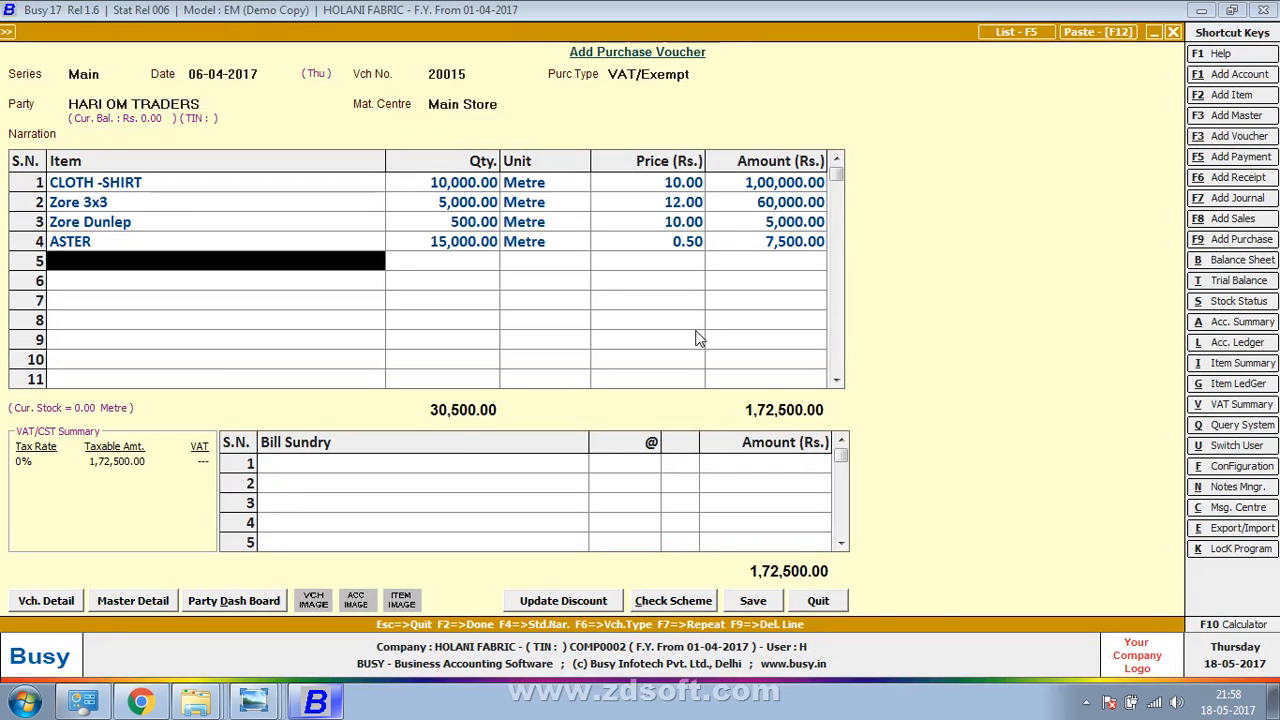
Name a new item 'BUTTON (GOLDEN SHADE' for line 5, checking the bill photo
key(alt+F2)
text(B)
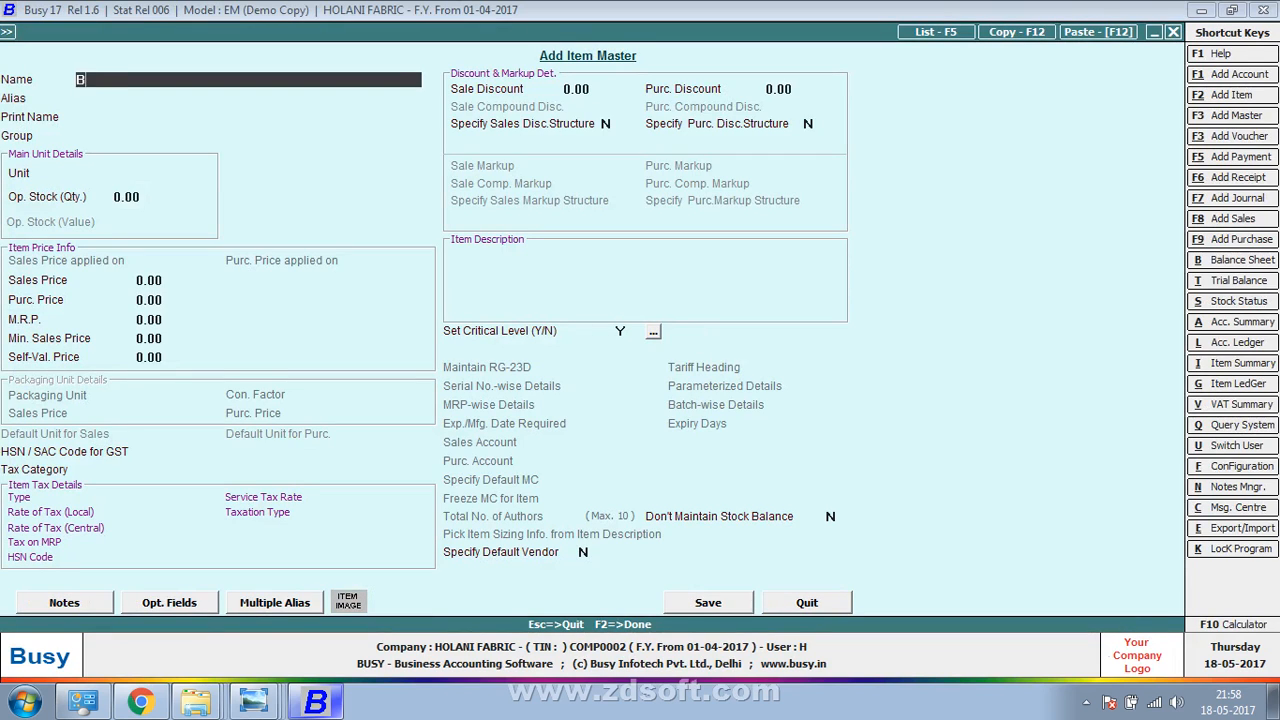
text(UTTON)
key(alt+Tab)
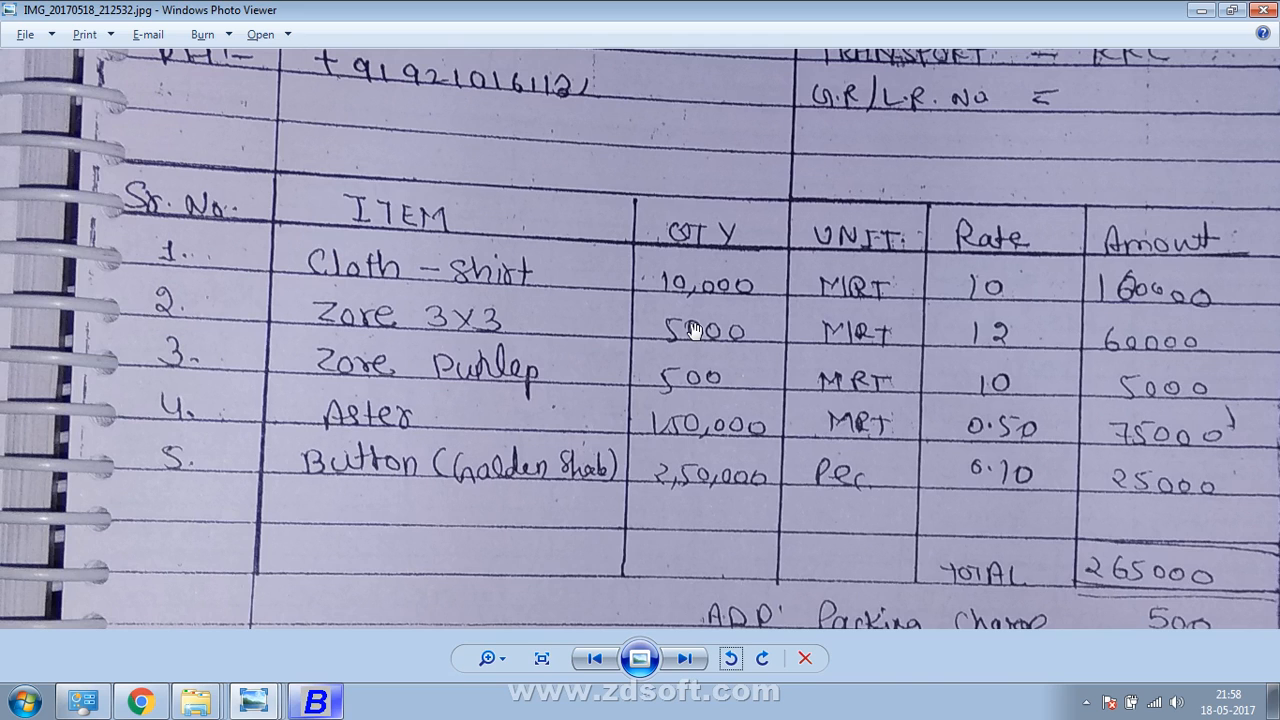
key(alt+Tab)
text(GOL)
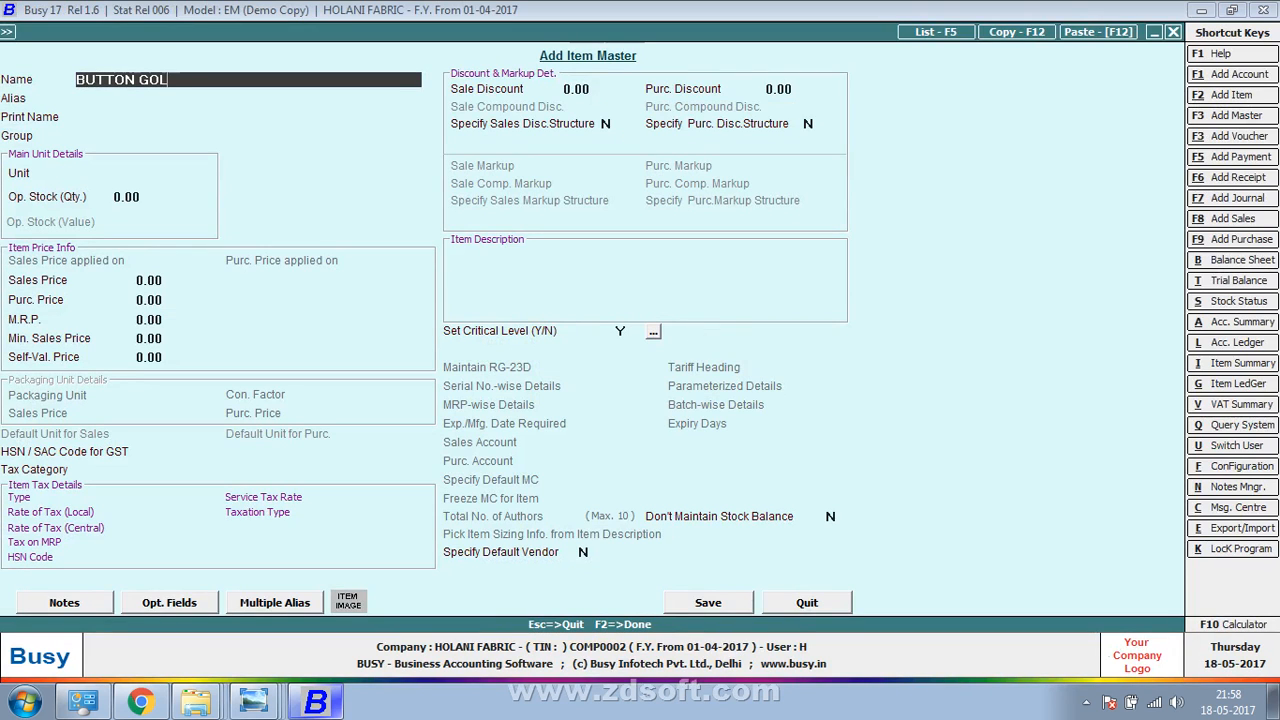
text(DE)
key(BackSpace)
key(BackSpace)
key(BackSpace)
key(BackSpace)
key(BackSpace)
key(BackSpace)
text((G)
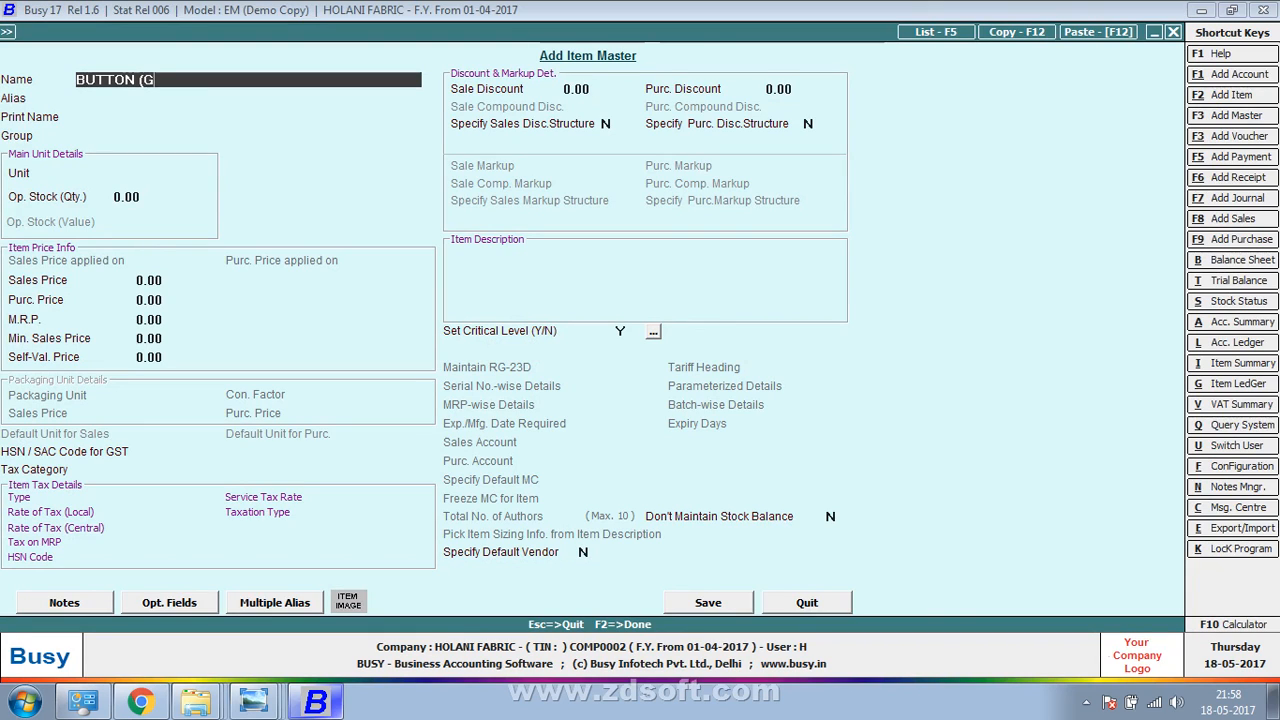
text(OLDEN SHADE)
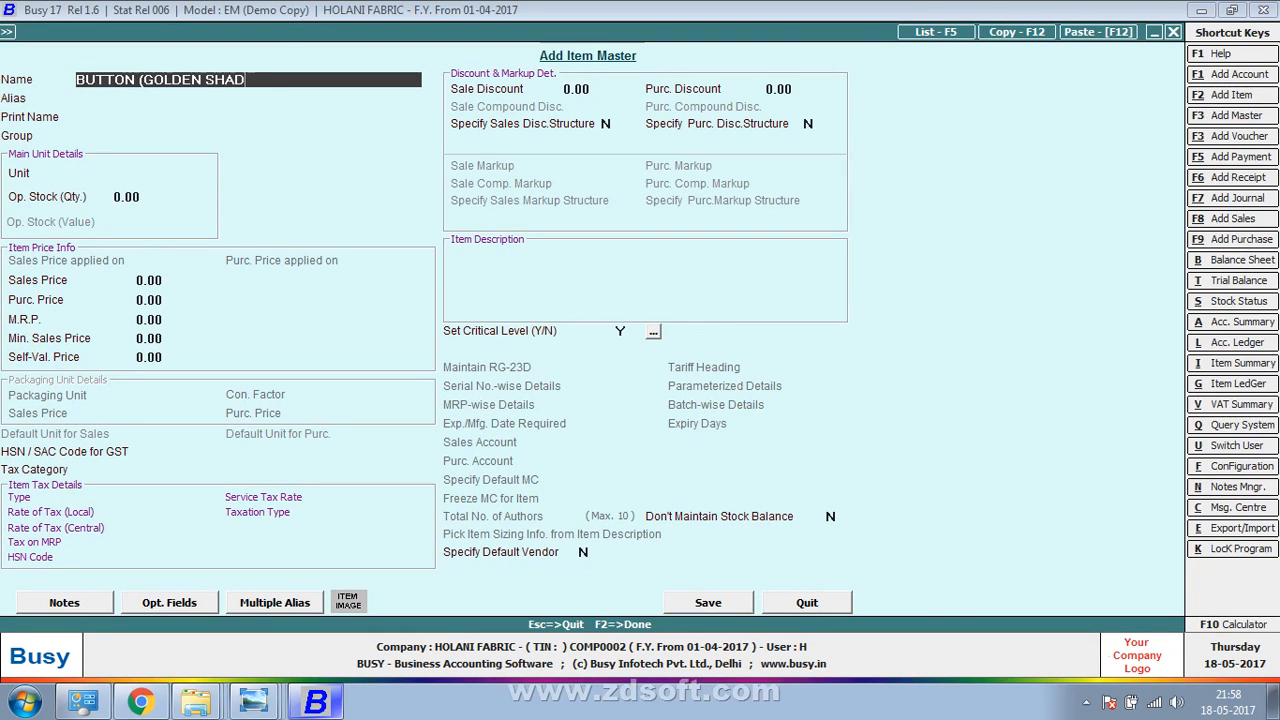
key(Return)
key(Return)
Put the button item in group RAW MATTERIAL with unit Pcs. at 0.10 and save it
key(Return)
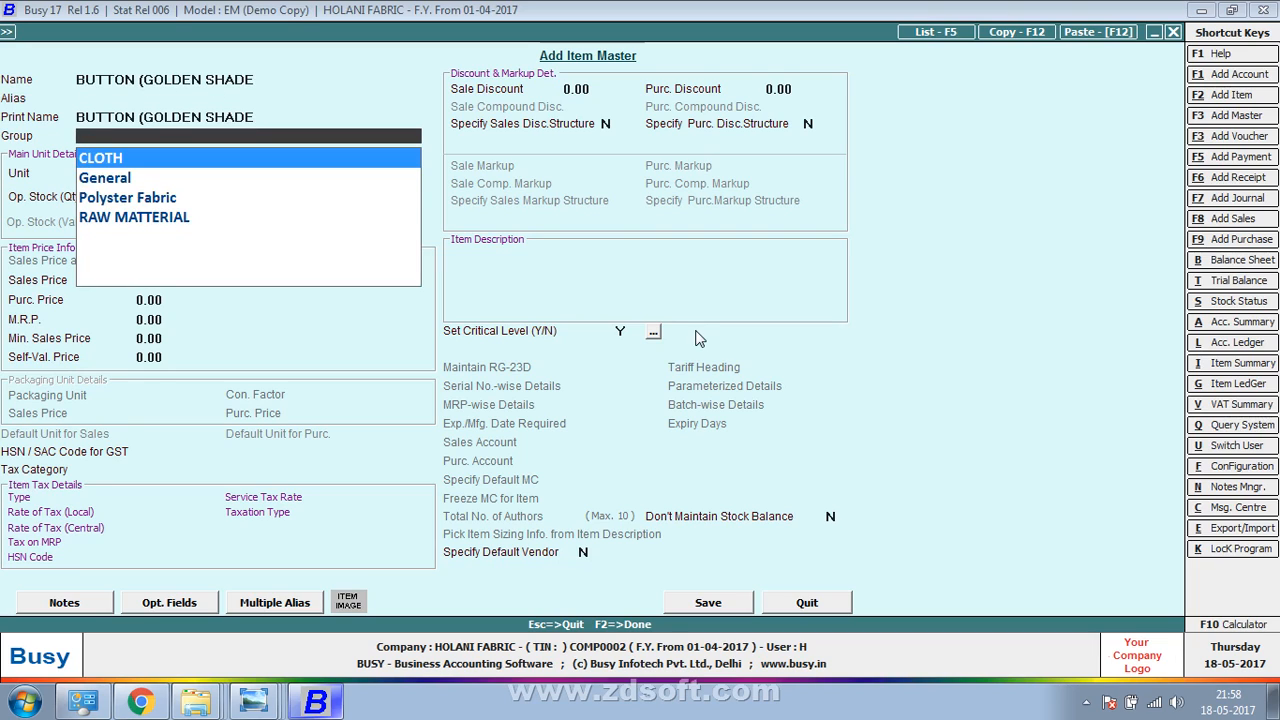
key(Down)
key(Down)
key(Down)
key(Return)
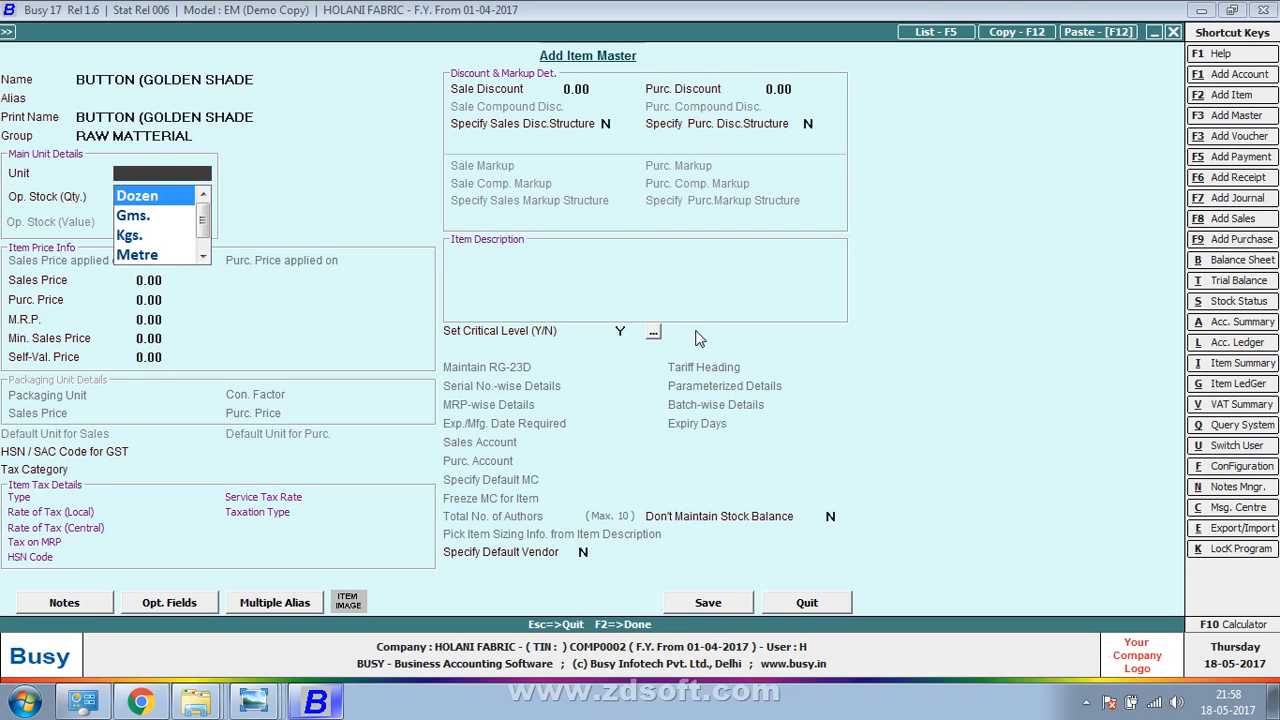
text(P)
key(Return)
key(Return)
key(Return)
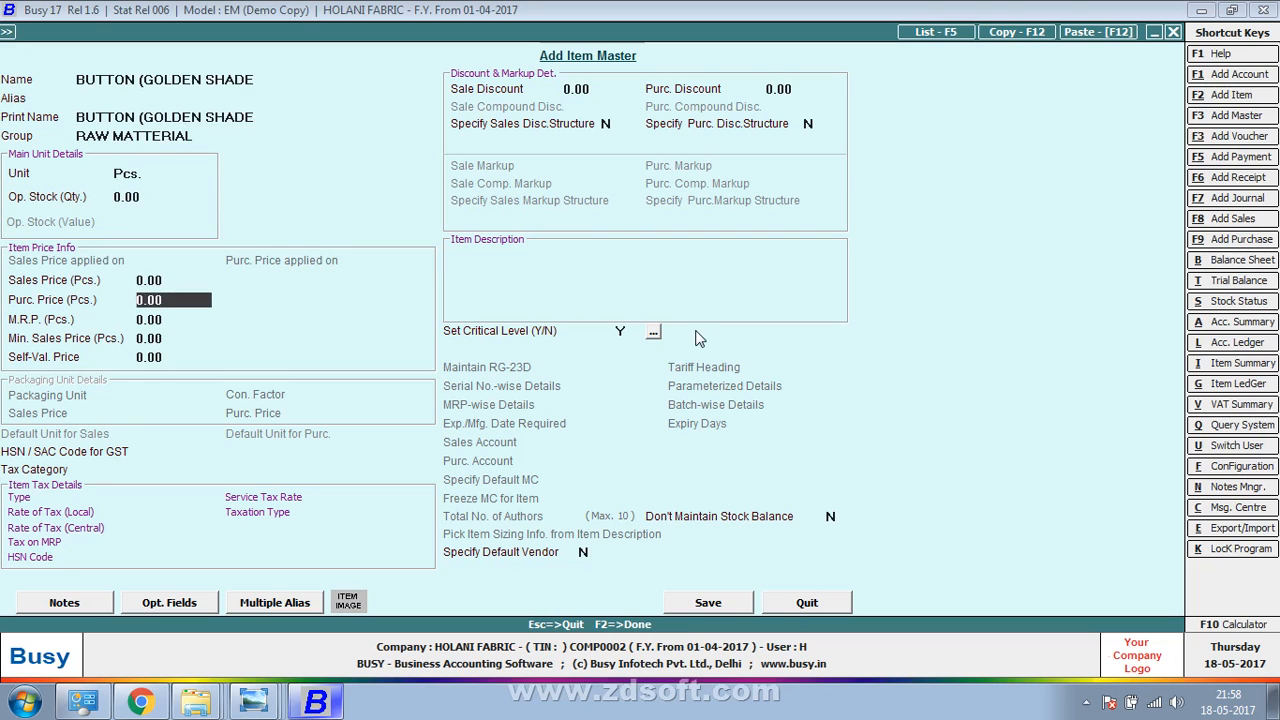
key(alt+Tab)
key(alt+Tab)
key(F2)
key(Return)
Enter a quantity of 2,50,000 pieces on line 5
key(alt+Tab)
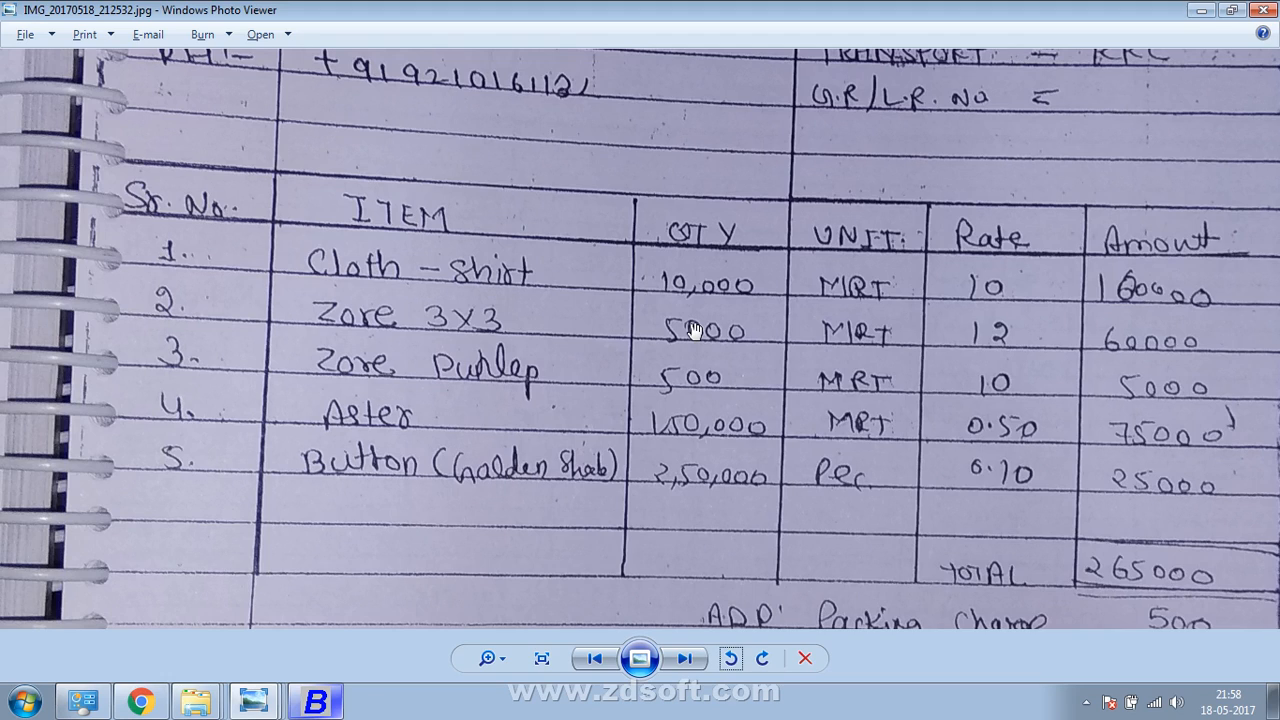
key(alt+Tab)
text(250000)
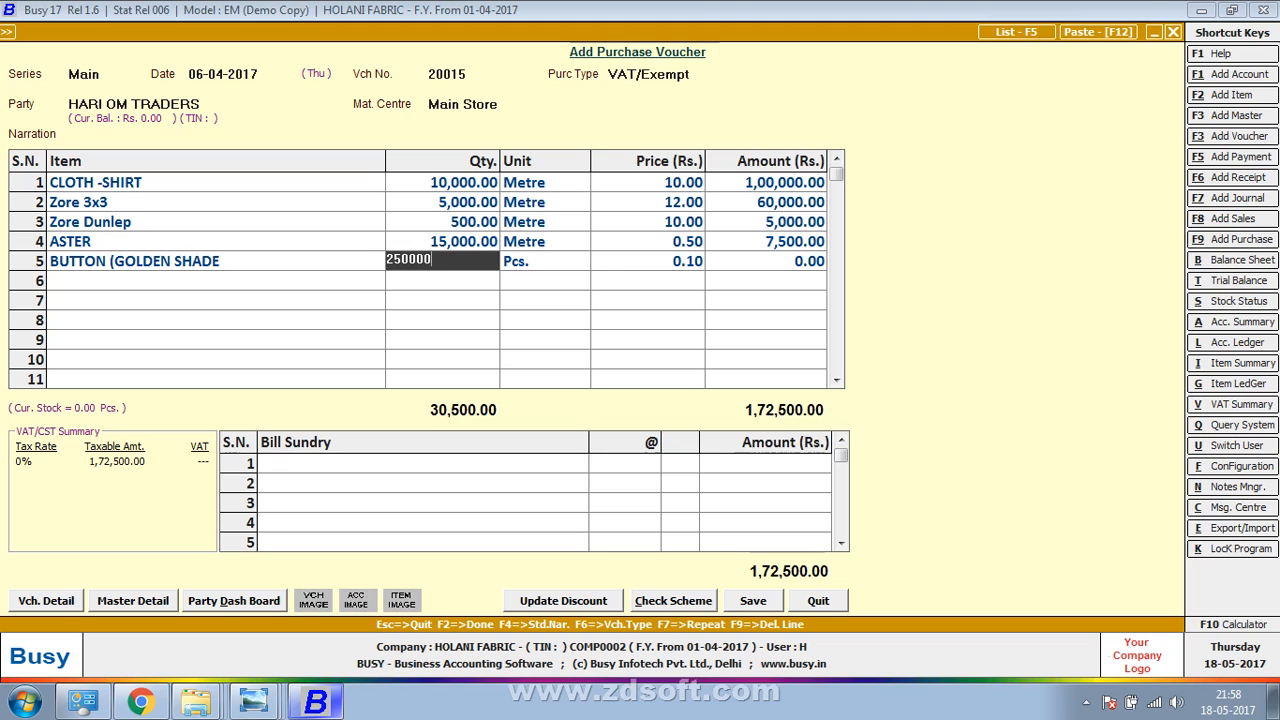
key(Return)
key(Return)
key(Return)
key(Return)
Compare the voucher with the bill and change ASTER's quantity to 1,50,000
key(alt+Tab)
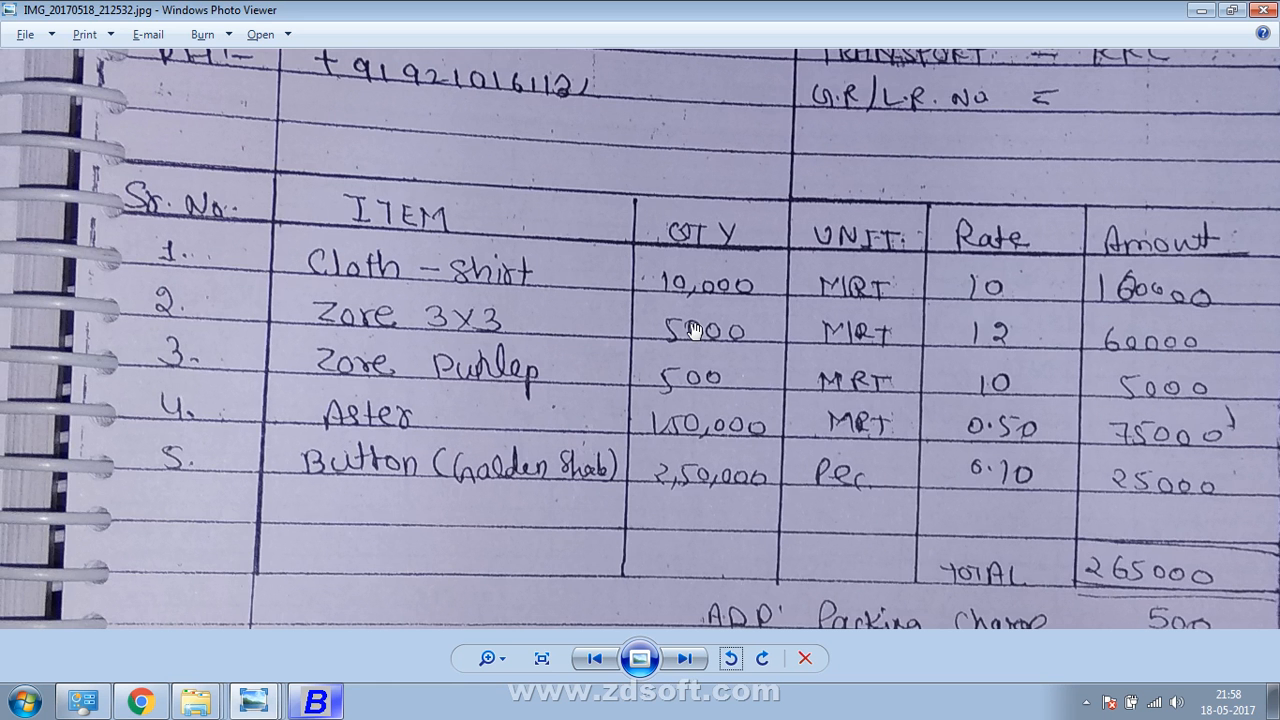
drag(695, 330, 722, 229)
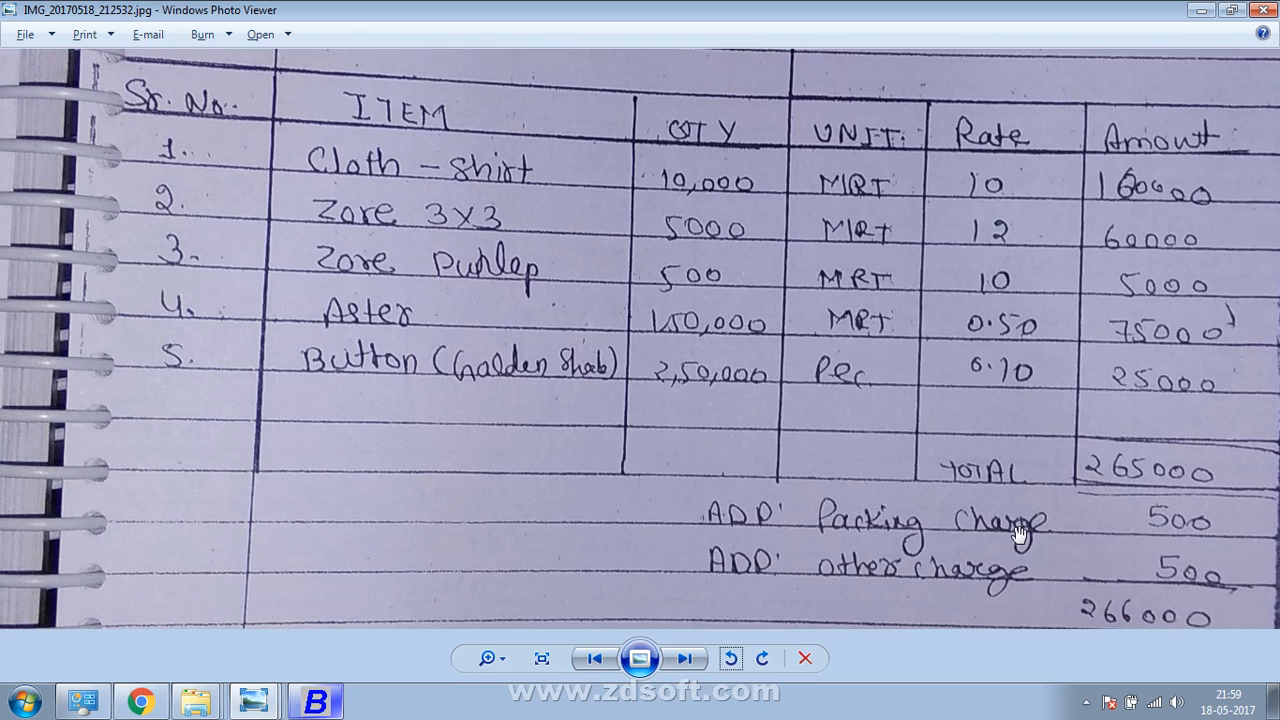
key(alt+Tab)
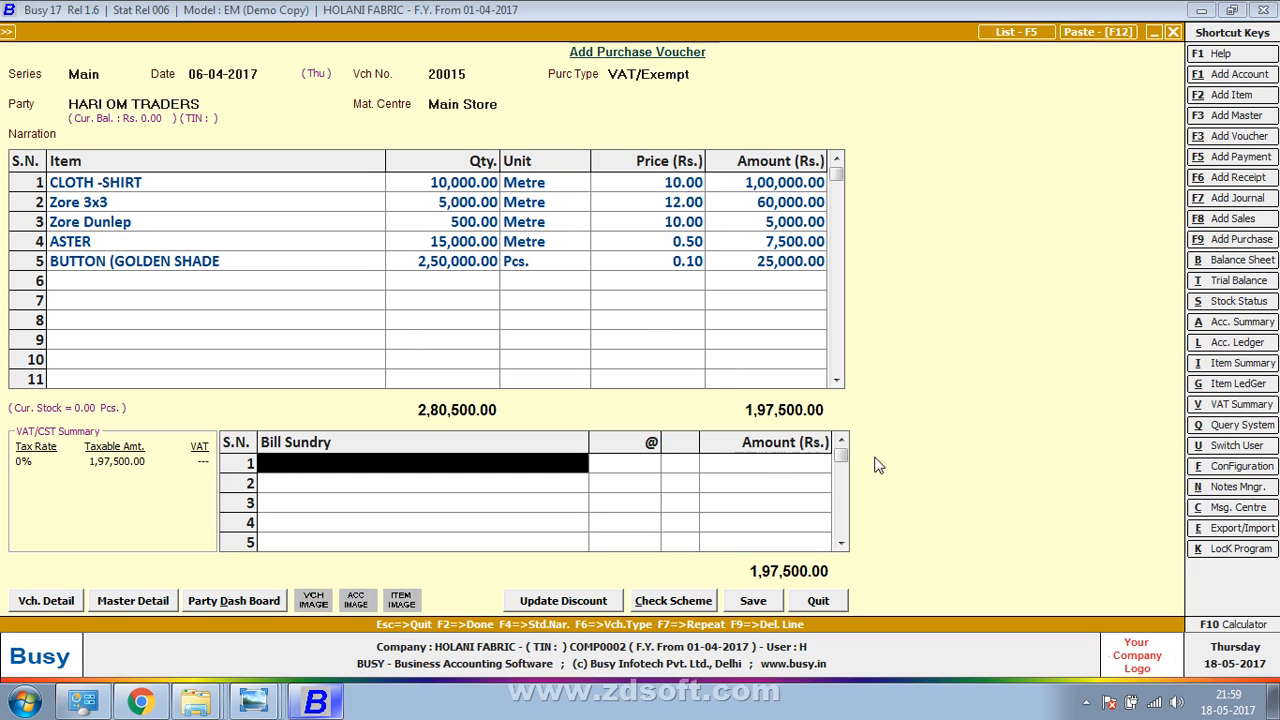
key(alt+Tab)
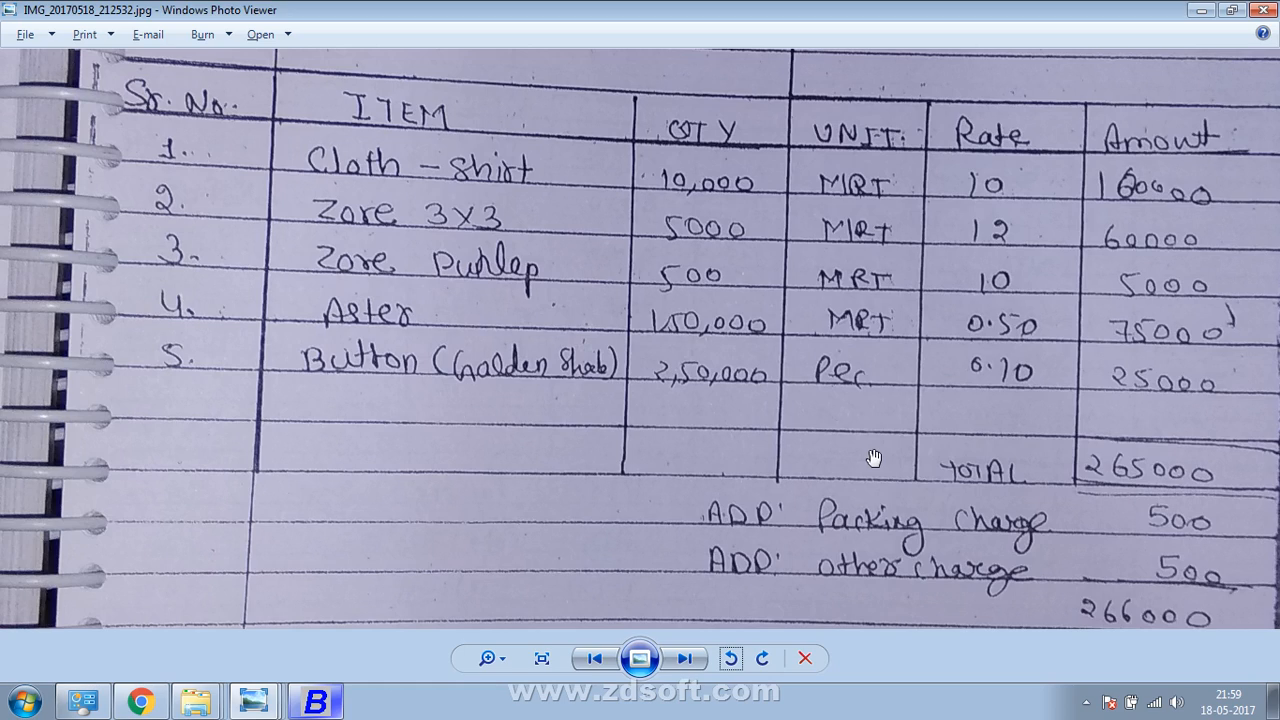
key(alt+Tab)
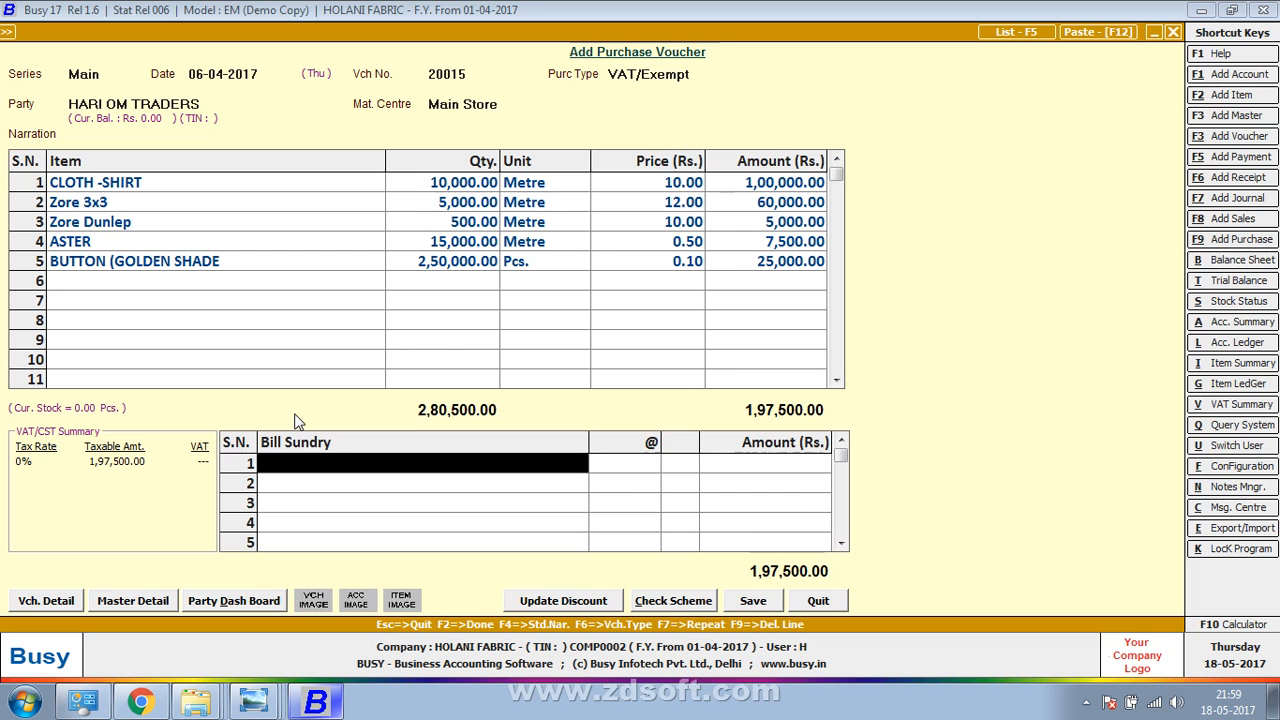
key(alt+Tab)
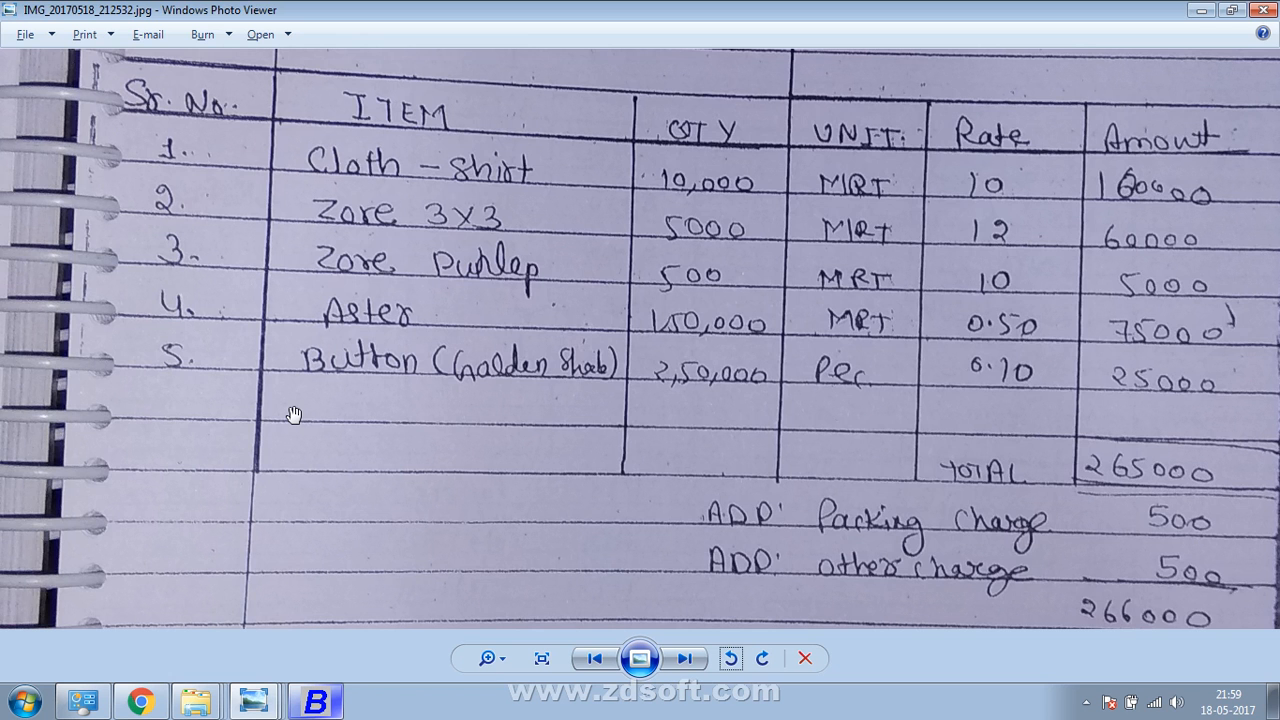
key(alt+Tab)
click(440, 250)
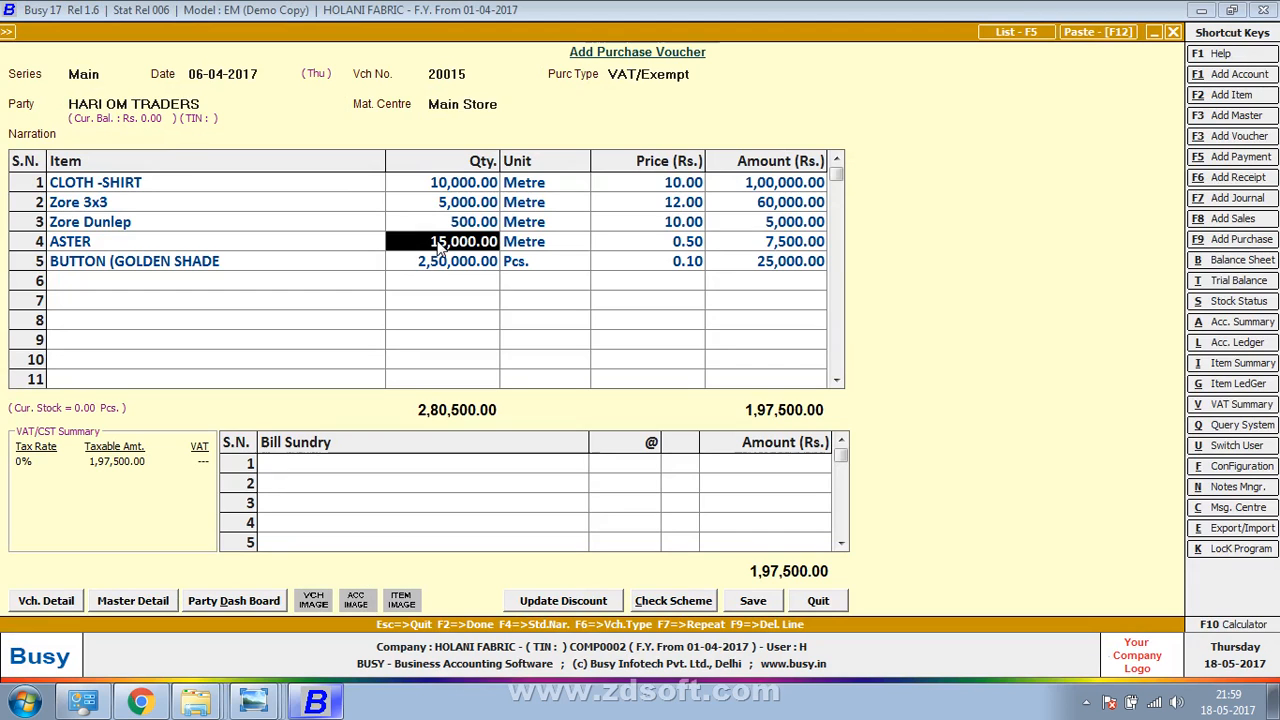
text(150000)
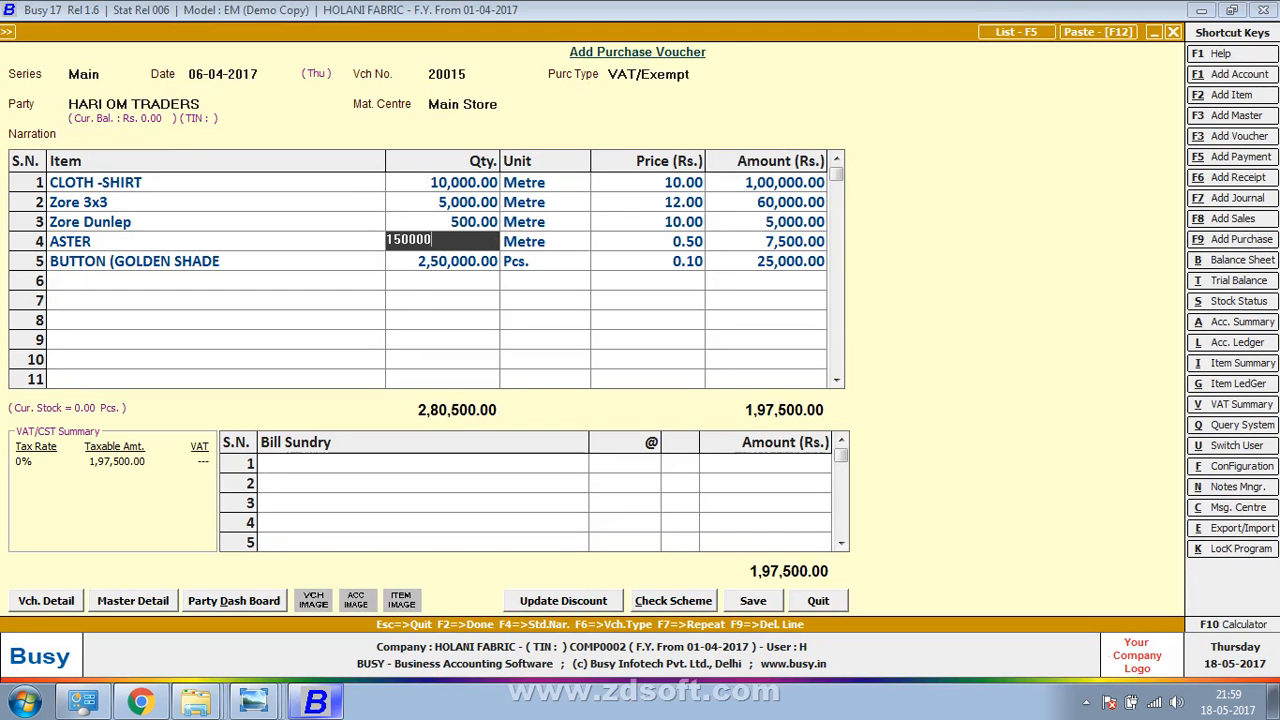
key(Return)
Recheck the 2,65,000 total on the bill and move to the first bill sundry row
key(alt+Tab)
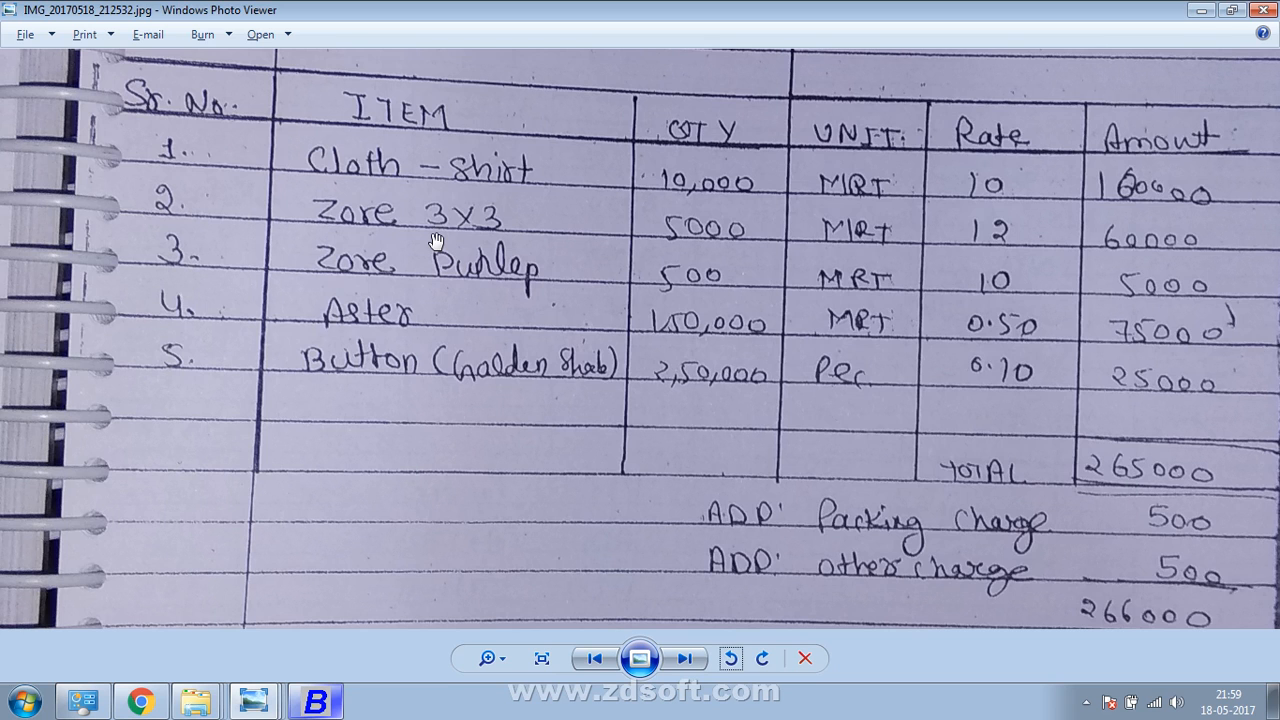
key(alt+Tab)
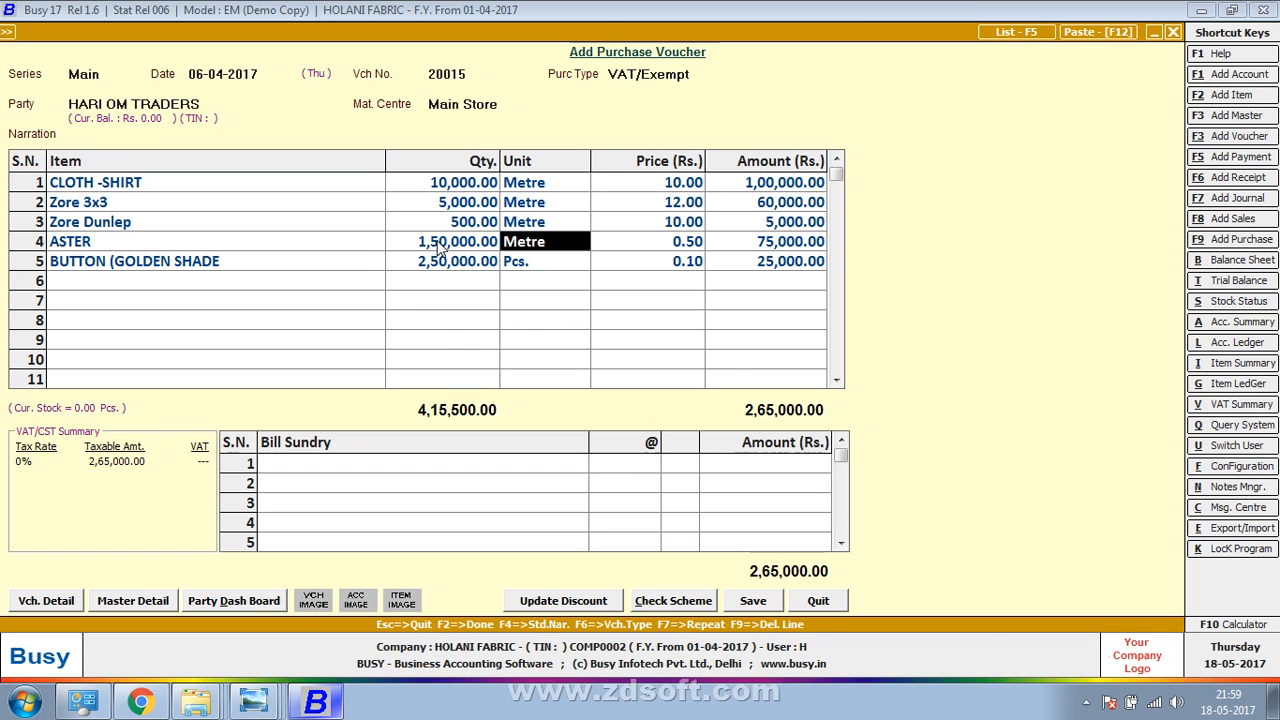
key(Tab)
key(alt+Tab)
drag(705, 488, 599, 449)
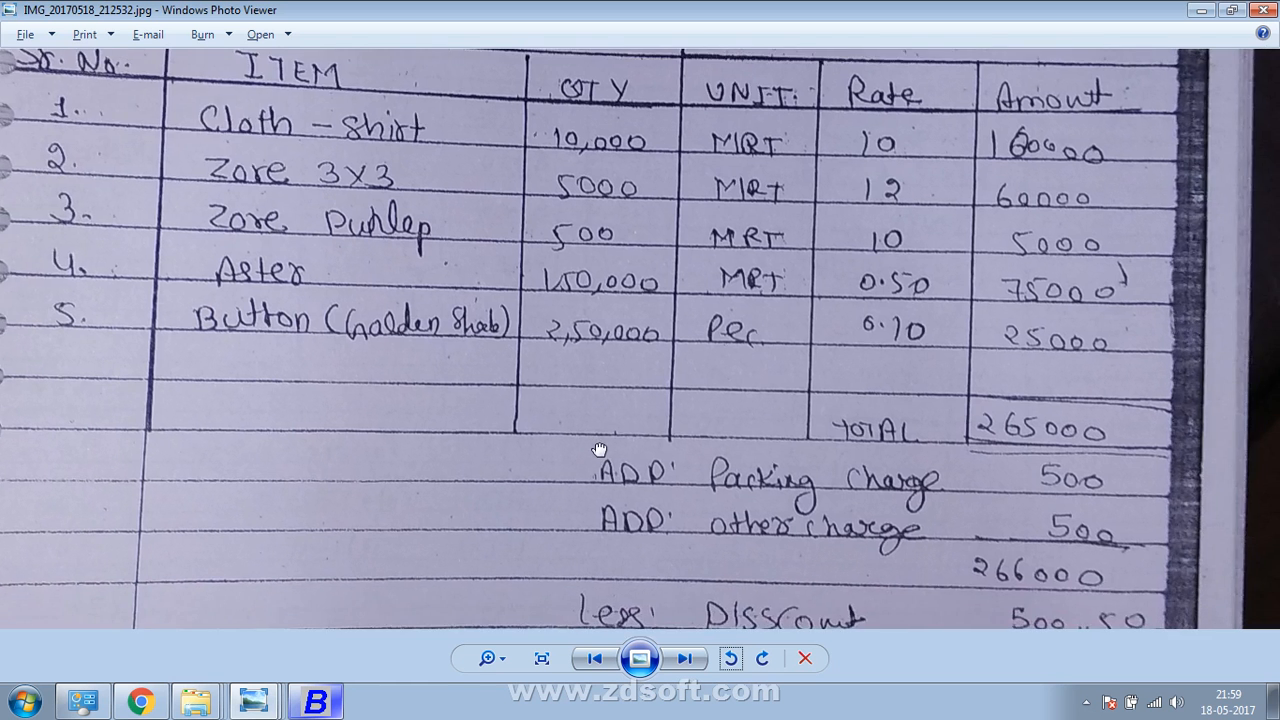
key(alt+Tab)
Add bill sundries PACKING CHARG of 500 and Other Exp of 500
text(pack)
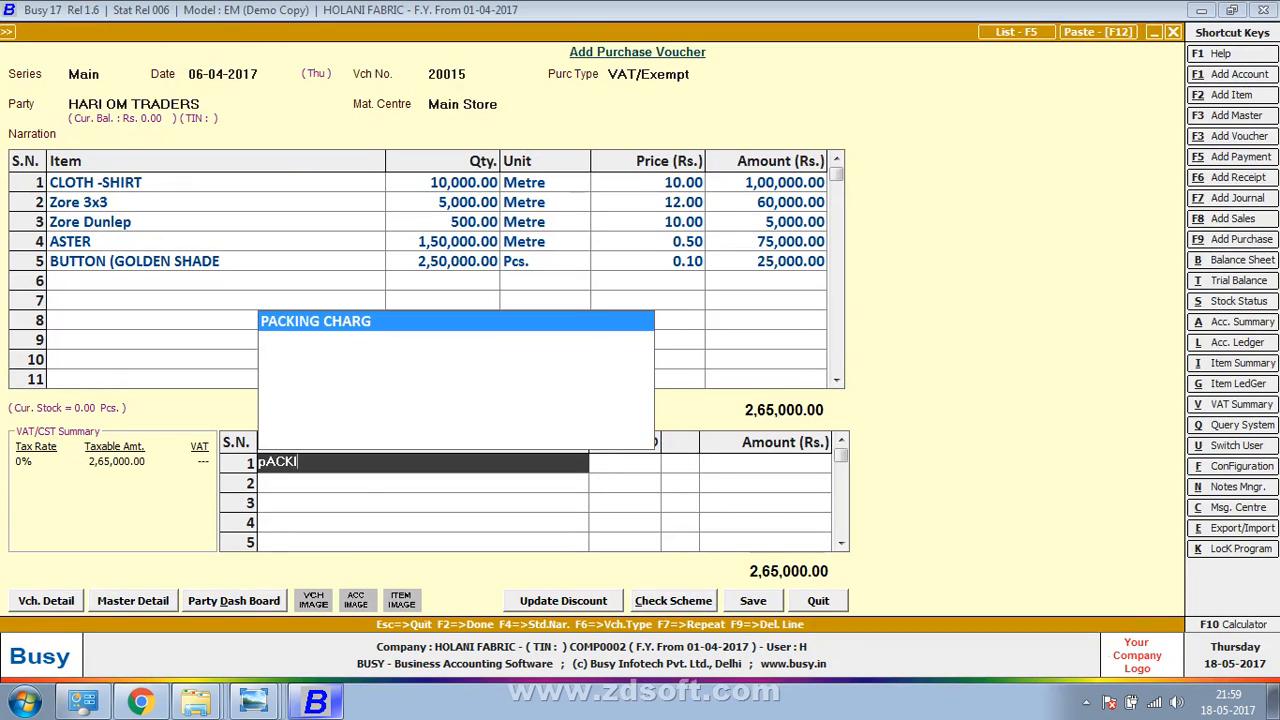
key(Return)
text(500)
key(Return)
key(alt+Tab)
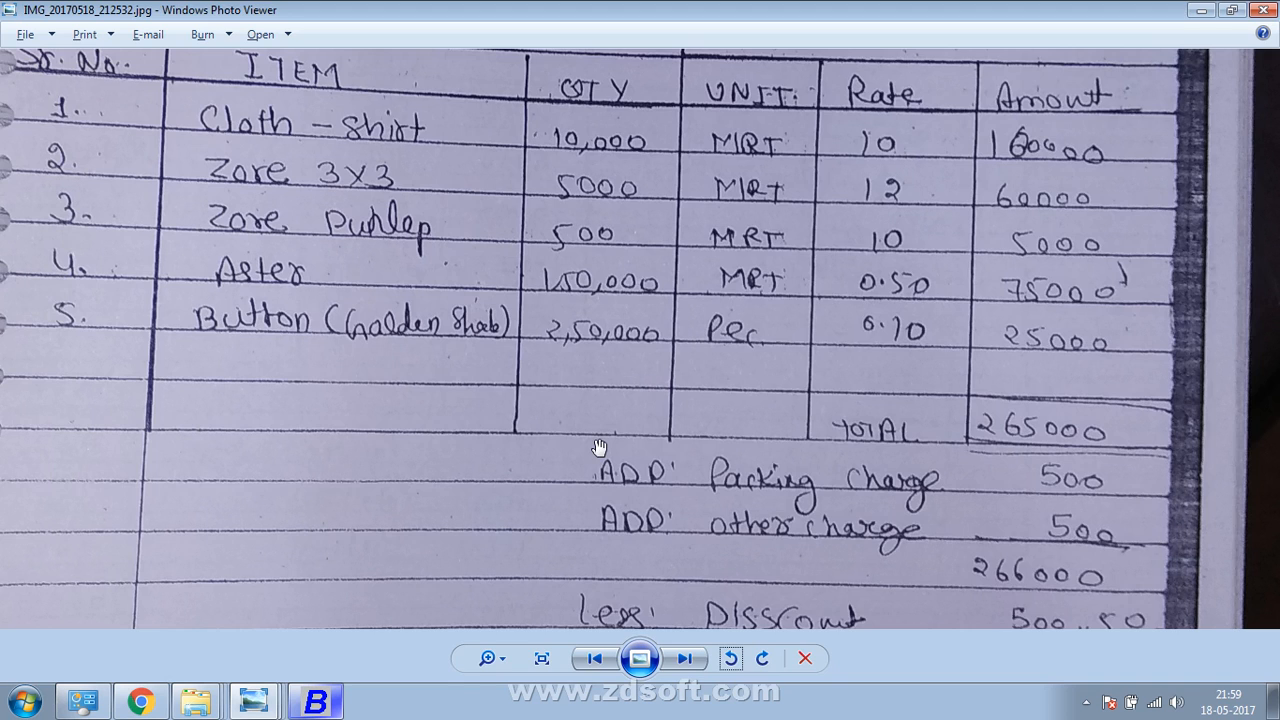
key(alt+Tab)
text(ot)
key(Return)
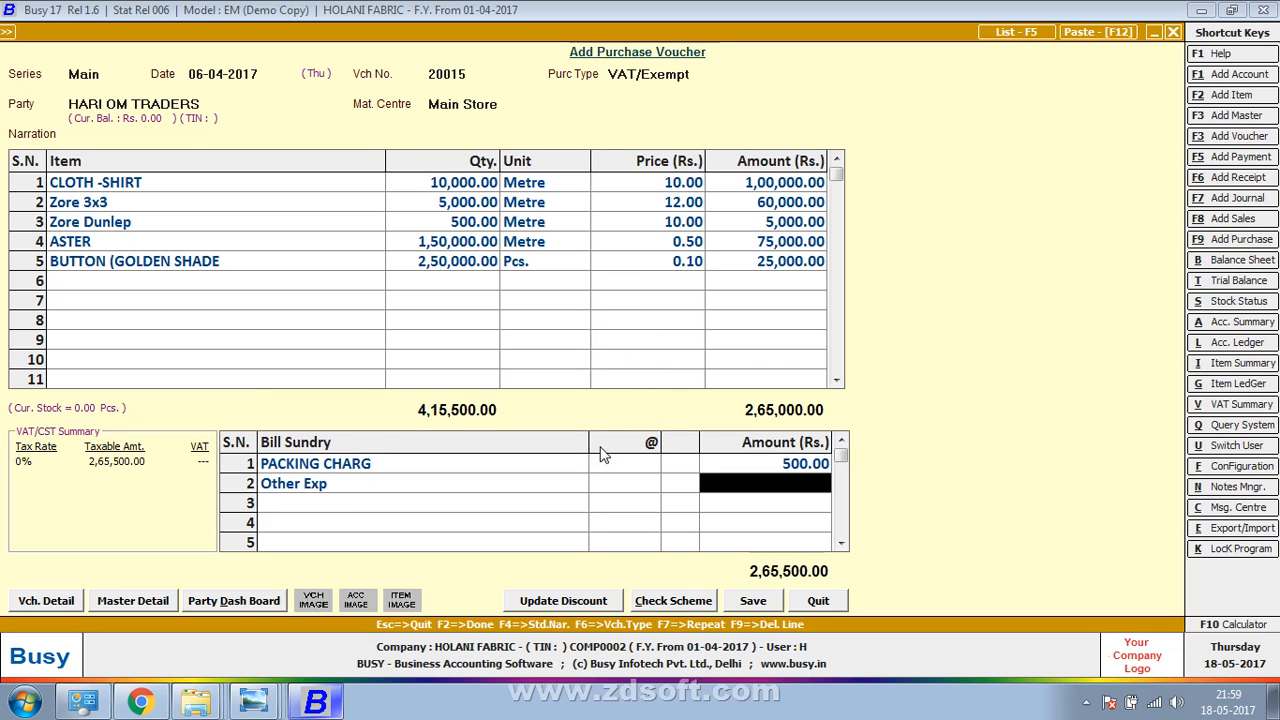
text(500)
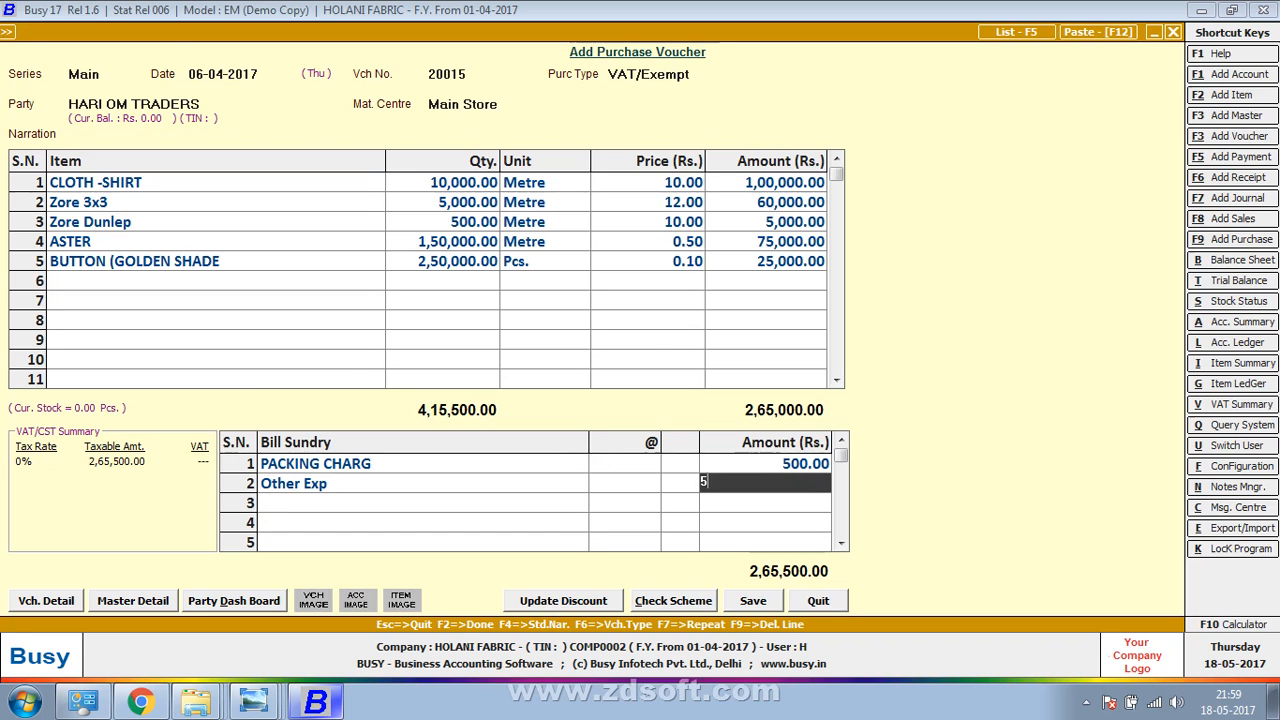
key(Return)
Add a Discount sundry of 500.50 and choose Rounded Off (+) for row 4
key(alt+Tab)
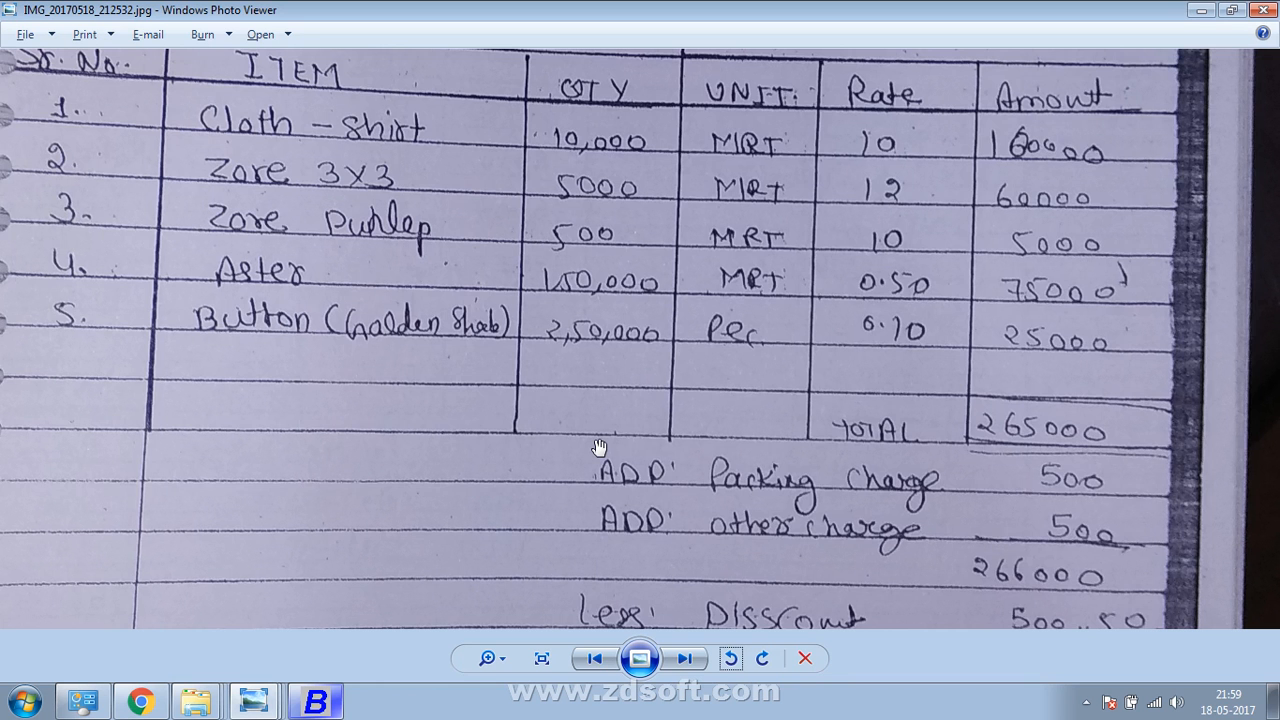
drag(599, 447, 640, 204)
key(alt+Tab)
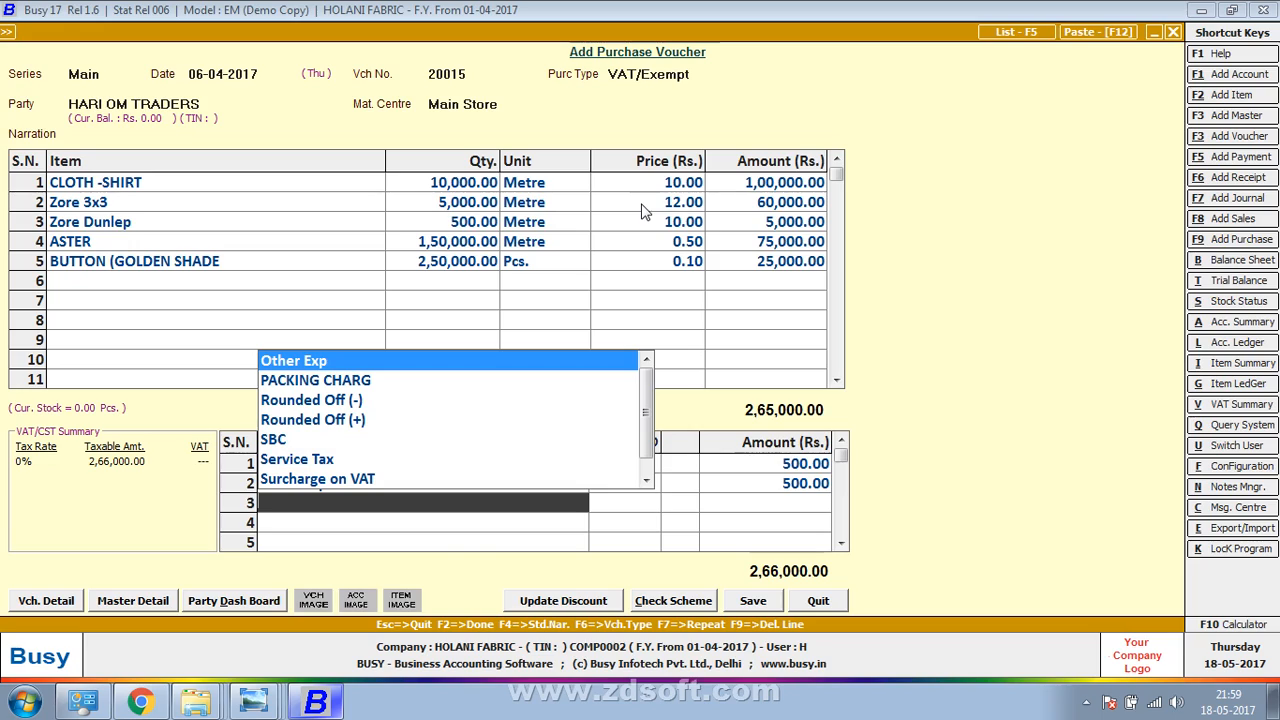
text(d)
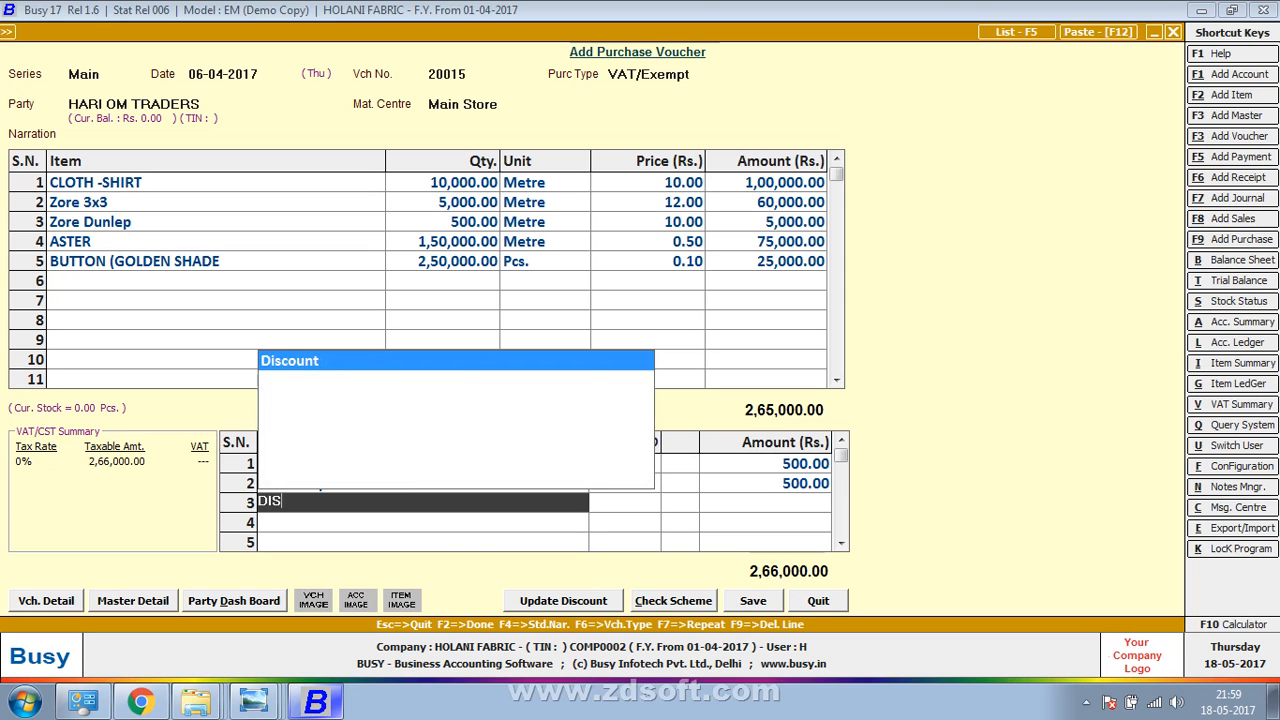
key(Return)
key(Return)
key(alt+Tab)
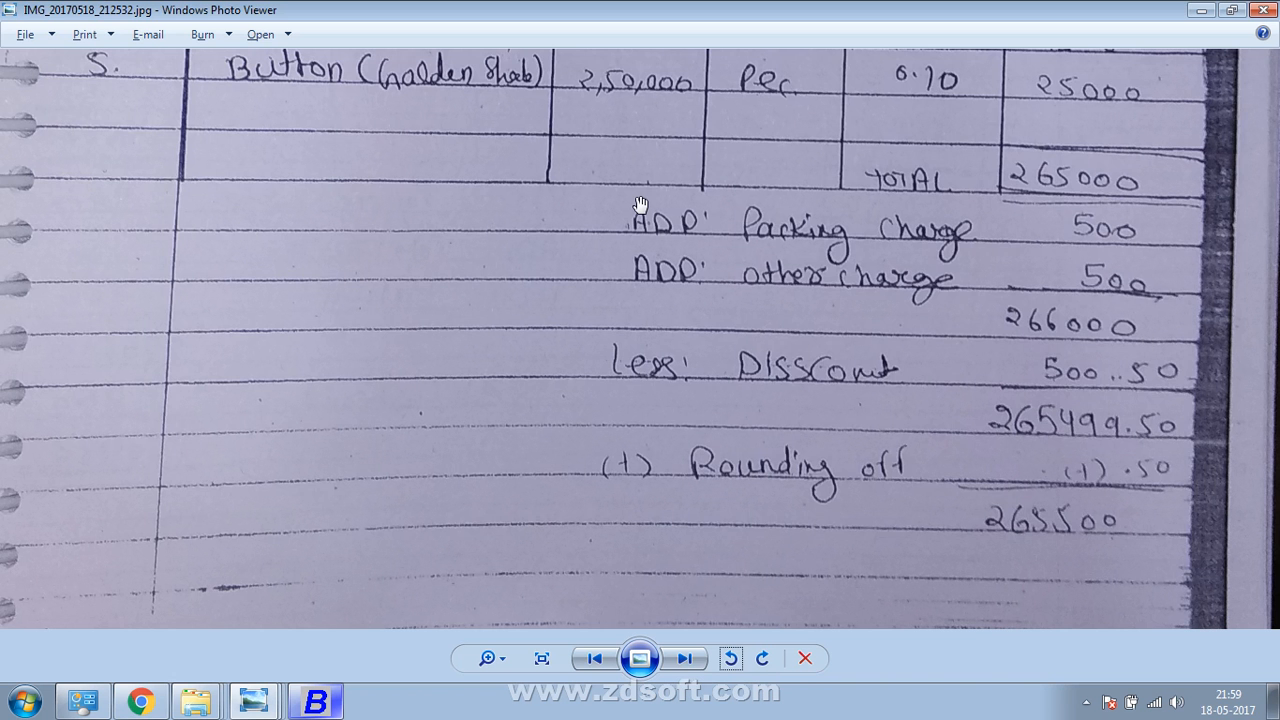
key(alt+Tab)
text(500.50)
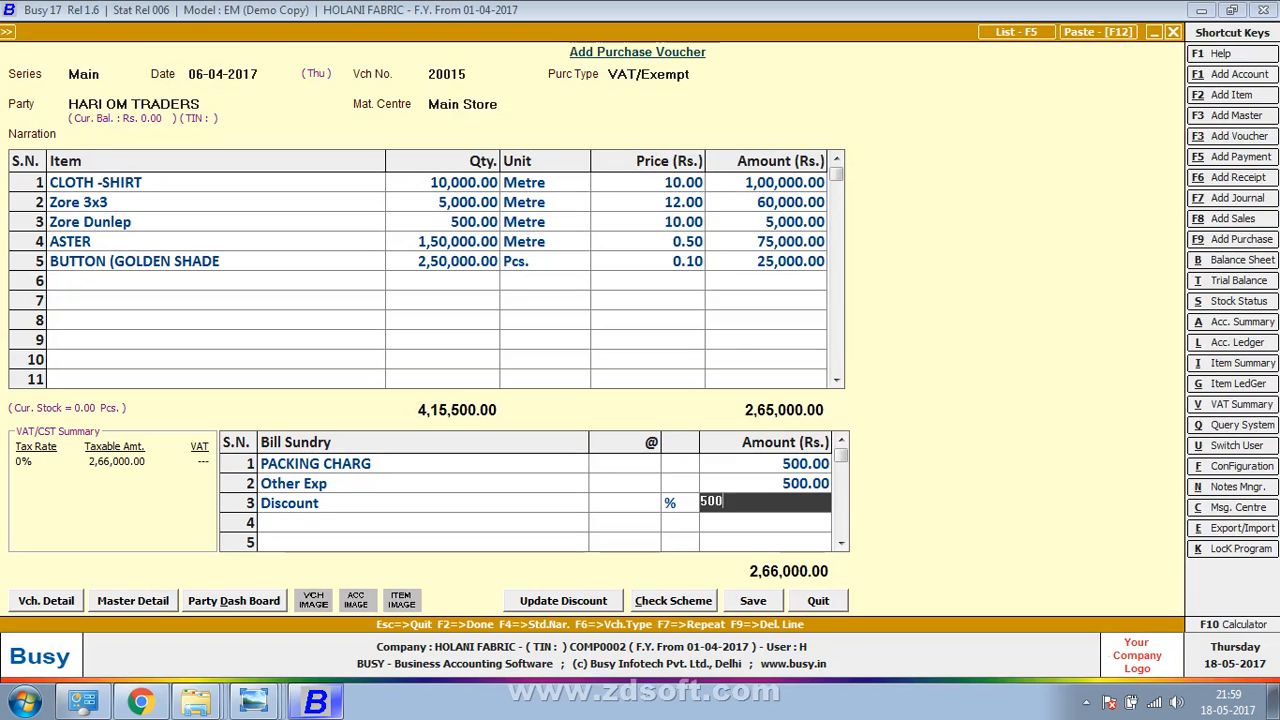
key(Return)
text(r)
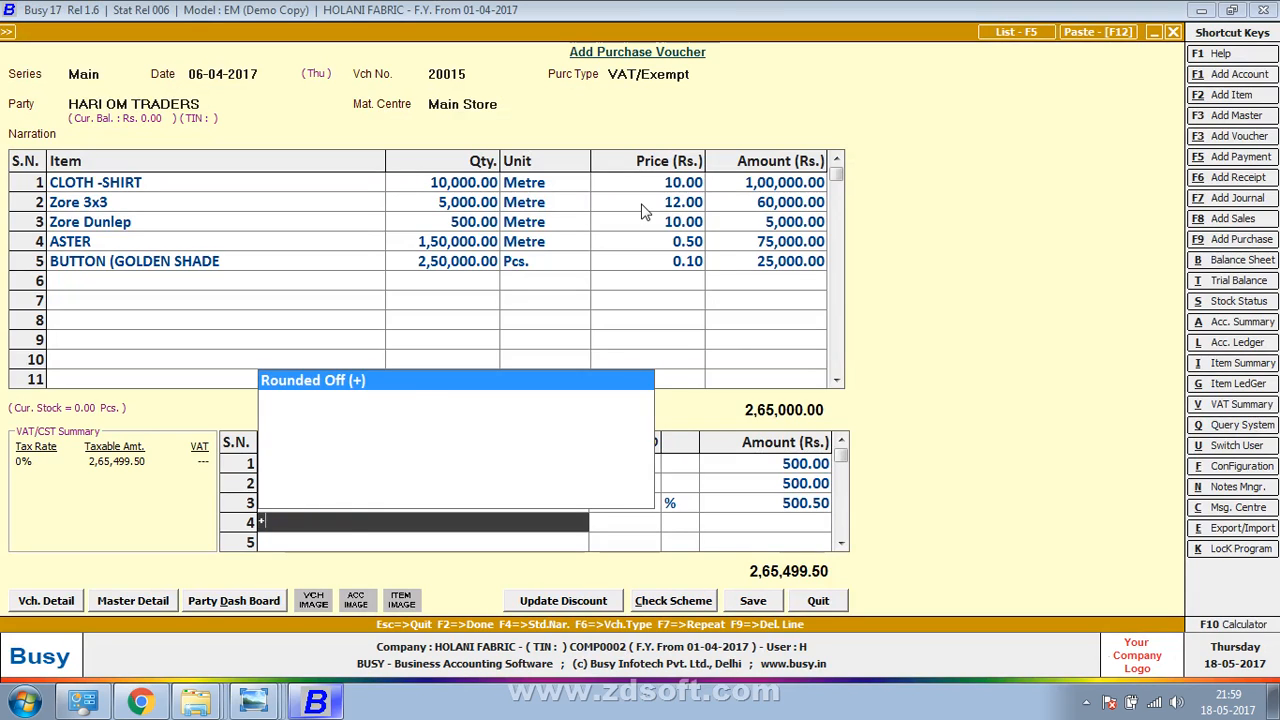
key(Return)
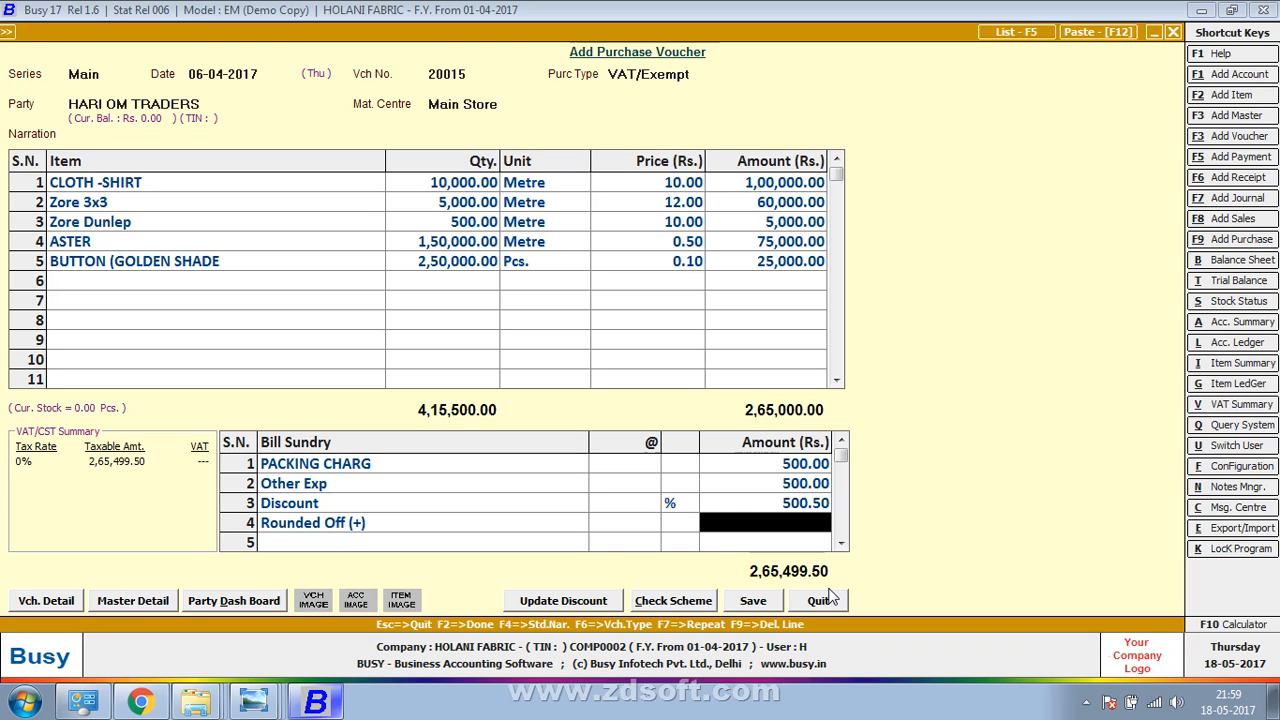
Round off by 0.50, enter 20015 in the VAT details, and save despite the missing-PAN warning
text(0.50)
key(Return)
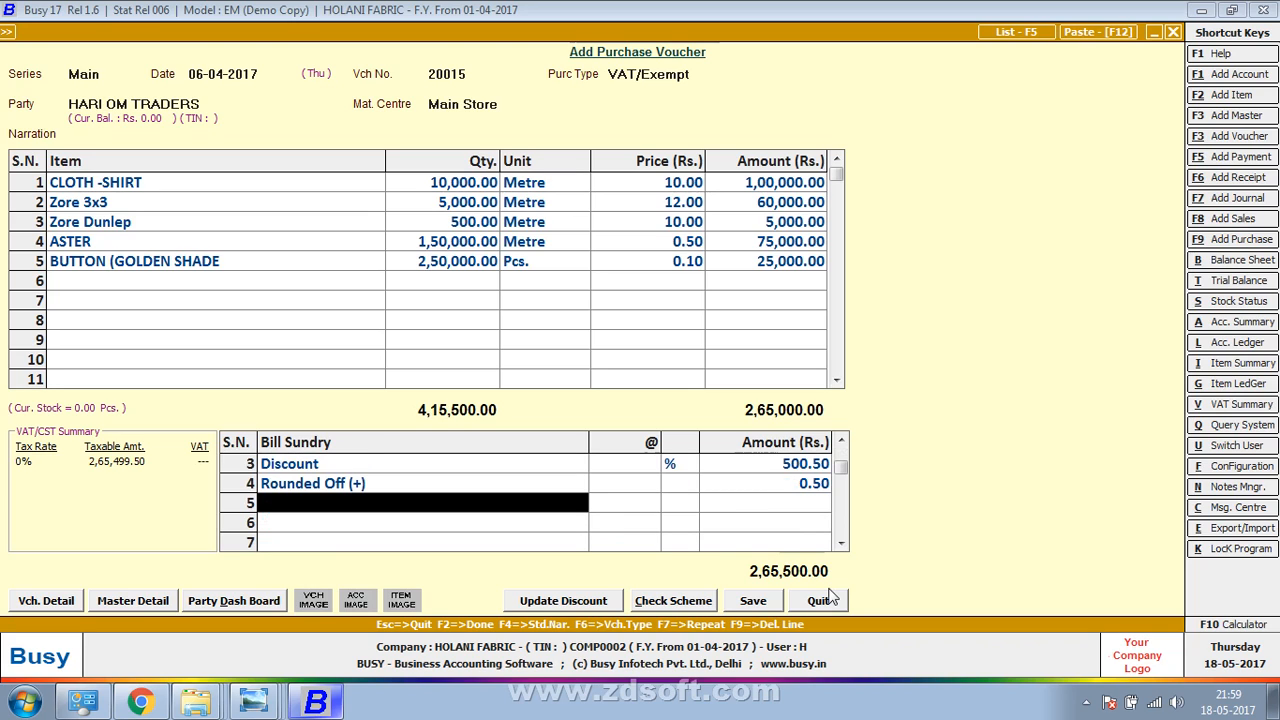
key(Return)
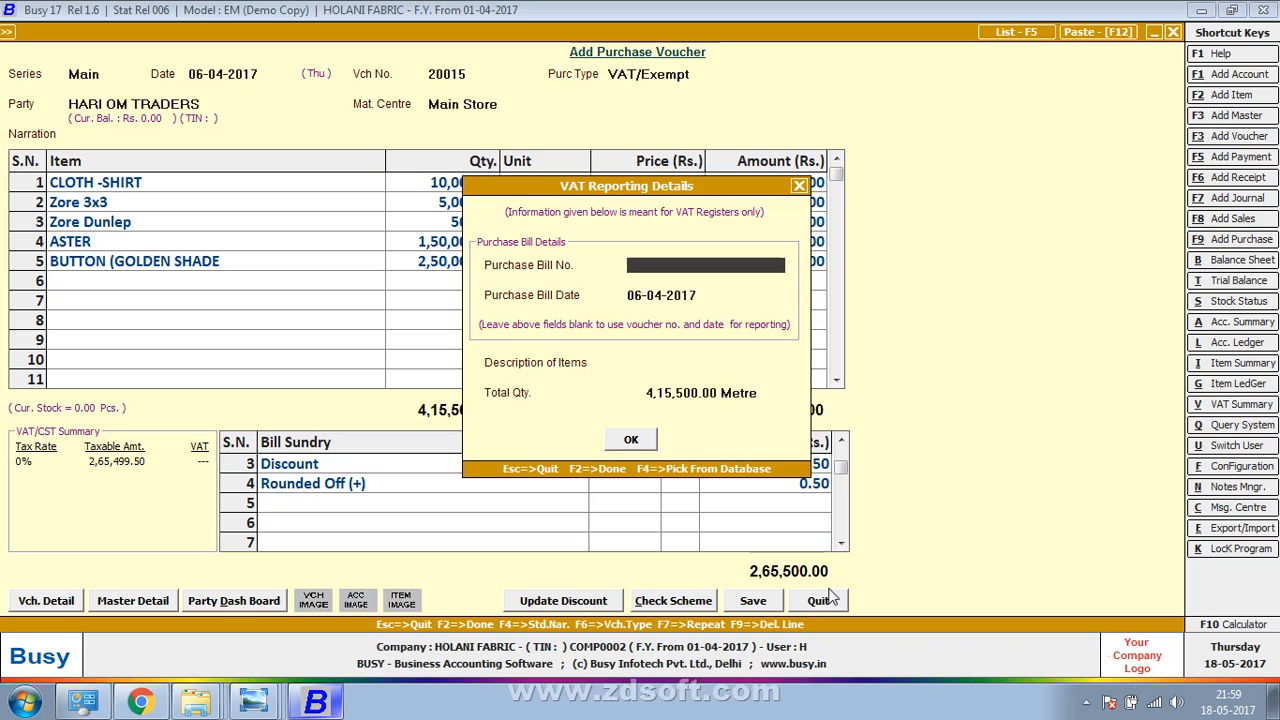
text(20015)
key(F2)
key(Return)
key(F2)
key(F2)
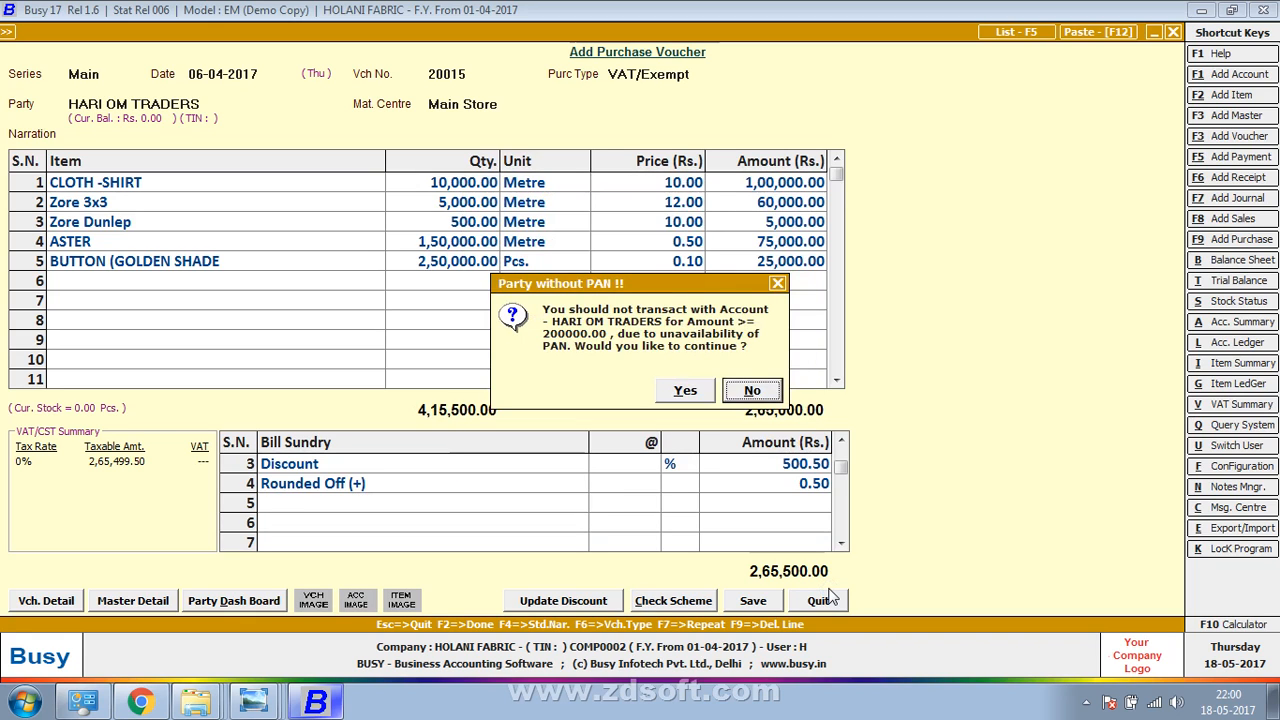
key(Left)
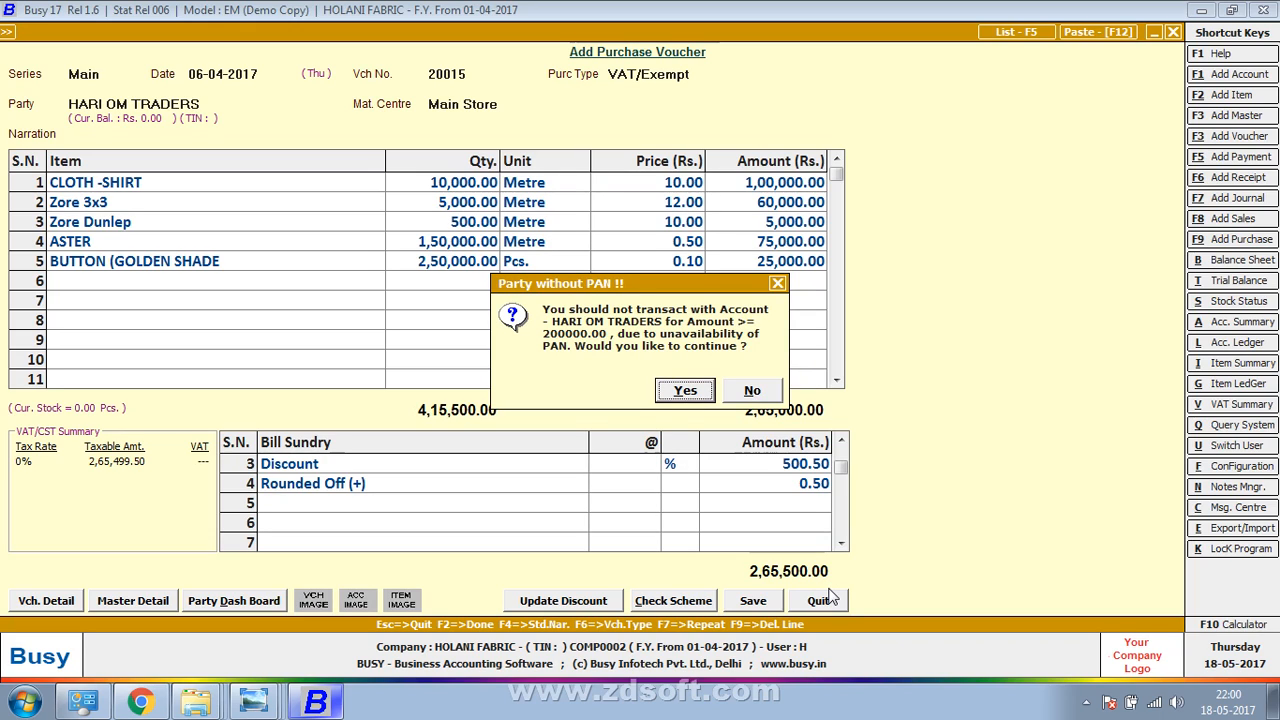
key(Return)
key(Return)
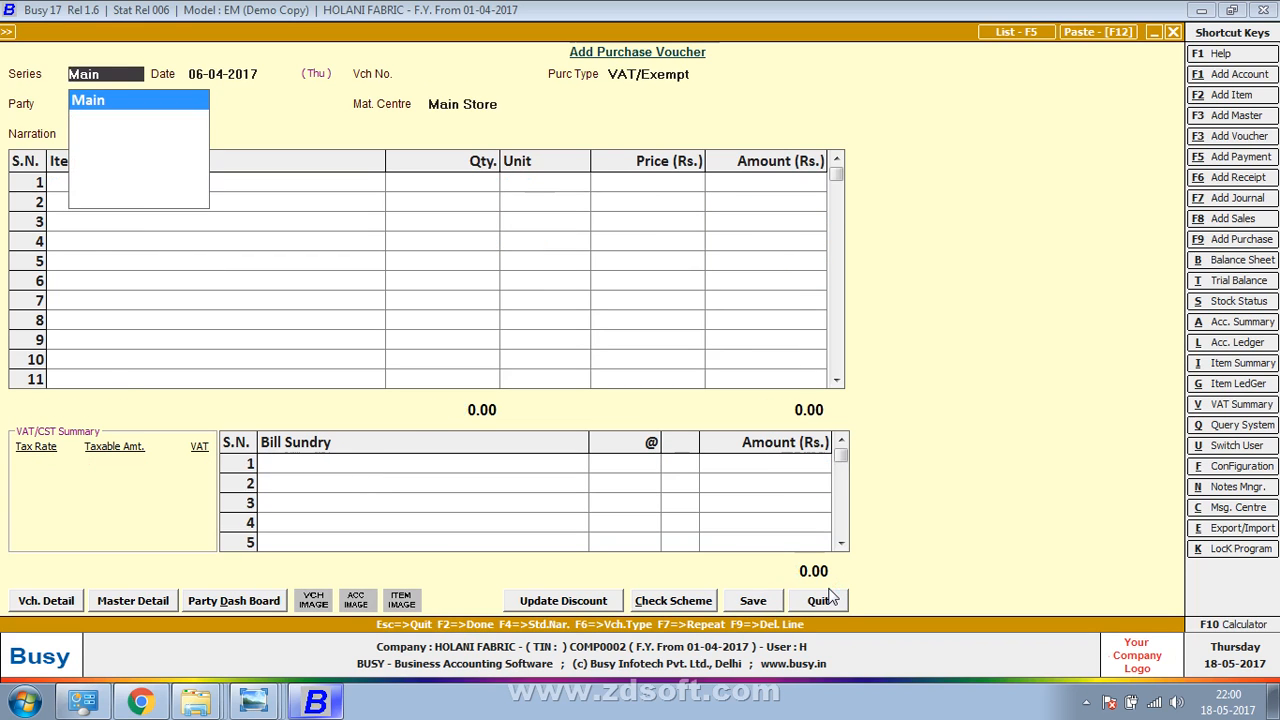
Close the blank voucher, then show the next bill photo upright and zoomed on its item table
key(Escape)
key(Escape)
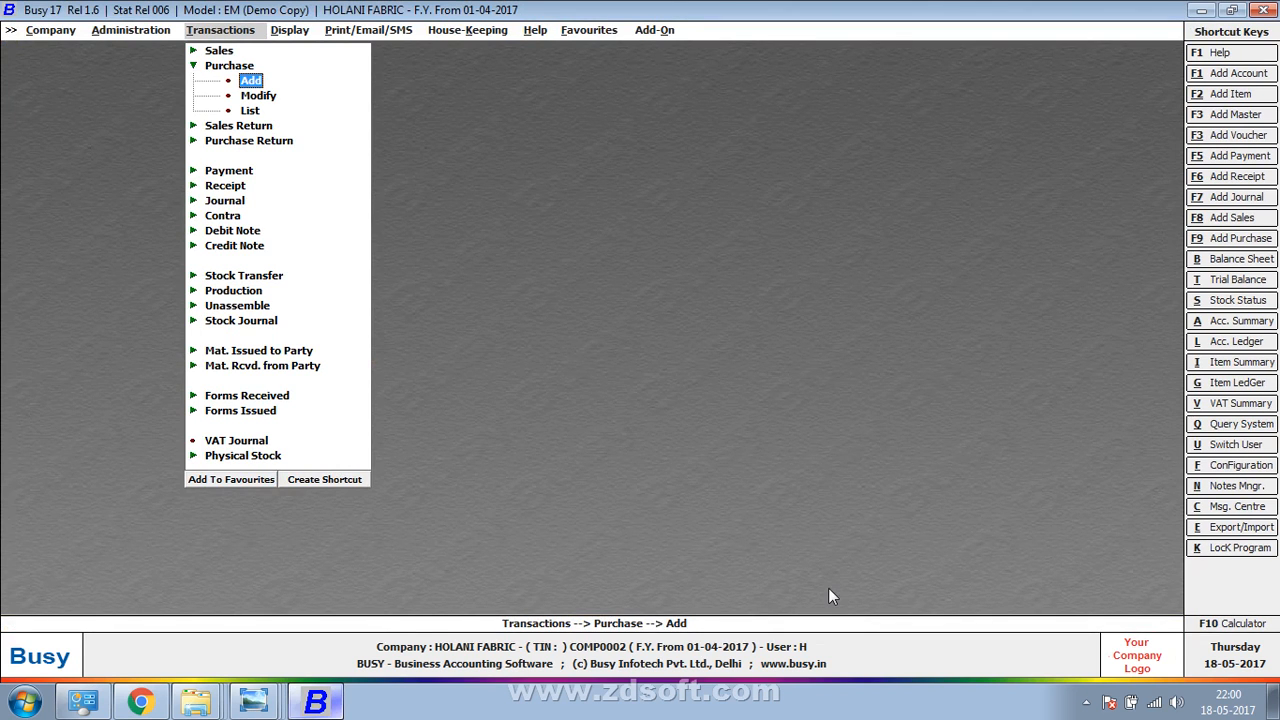
key(alt+Tab)
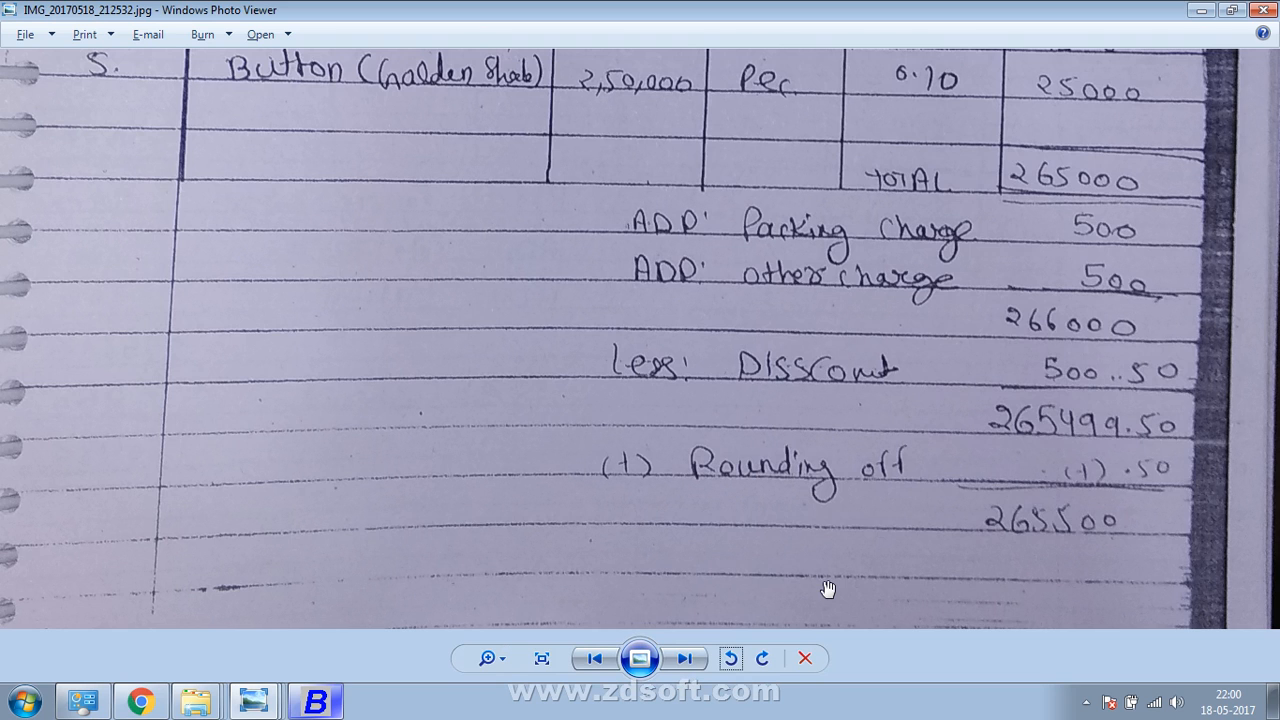
click(709, 658)
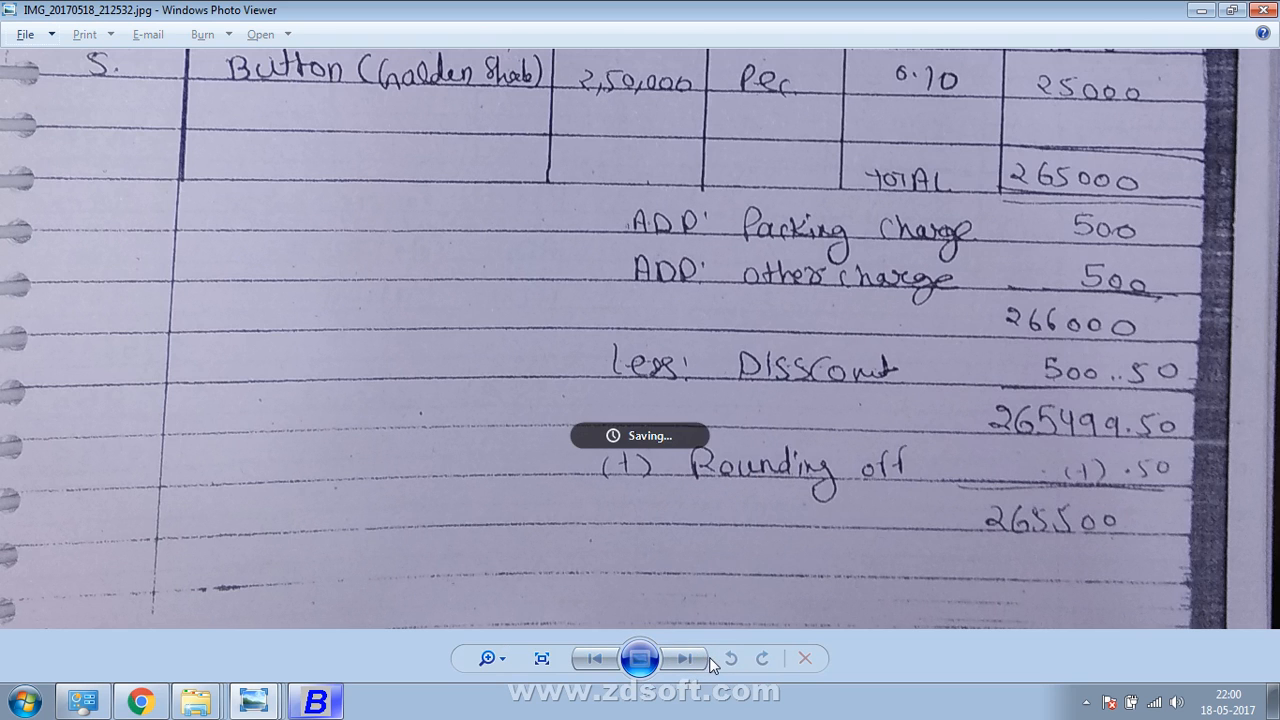
click(759, 664)
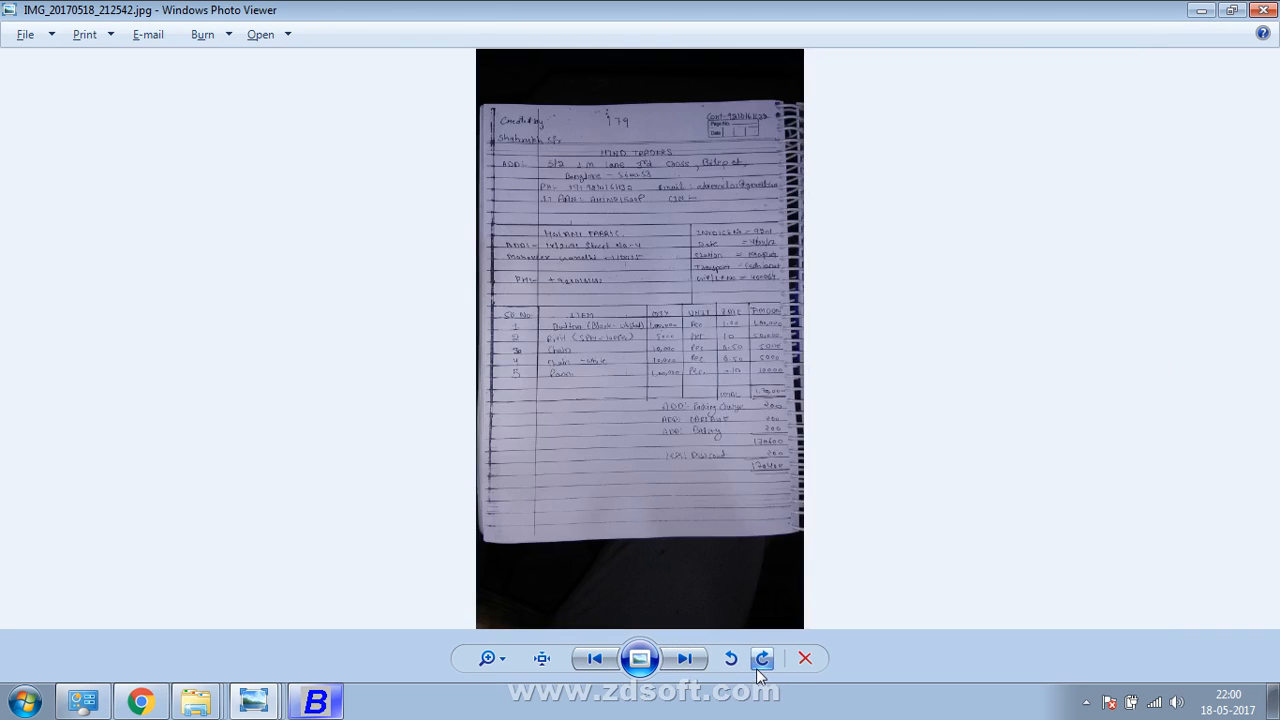
scroll(748, 591, up, 5)
drag(700, 371, 722, 628)
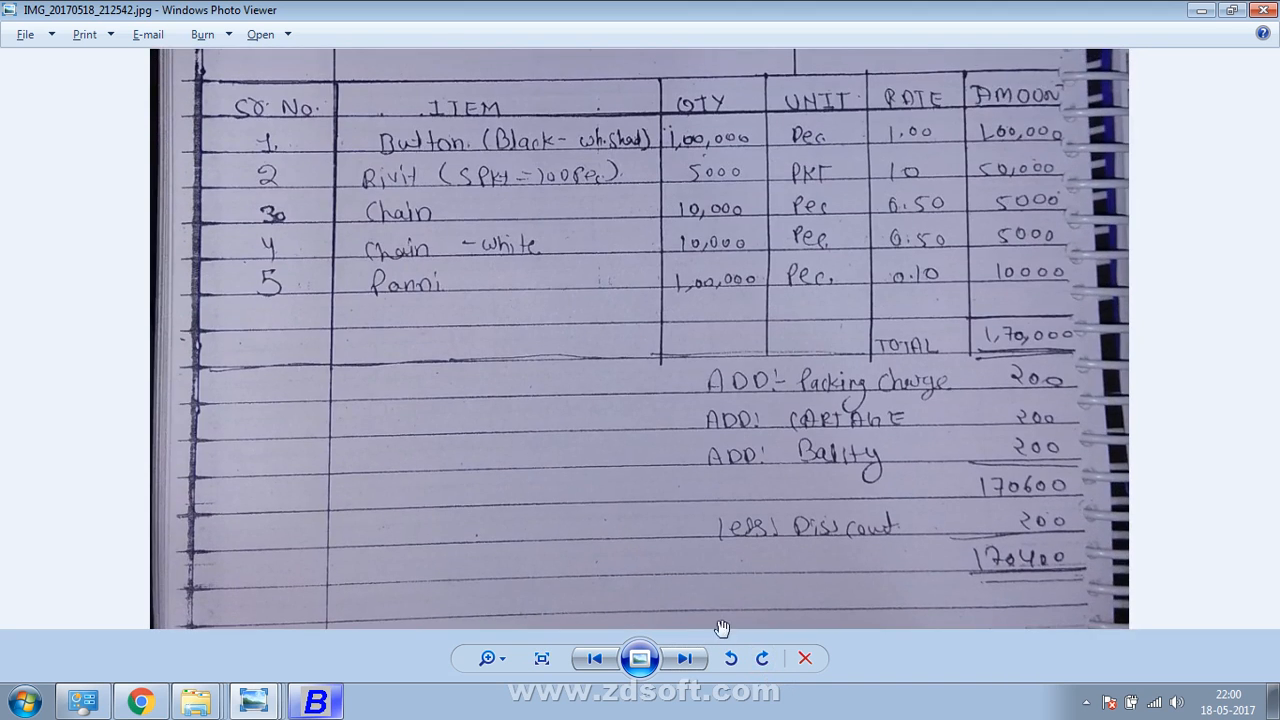
scroll(703, 508, up, 1)
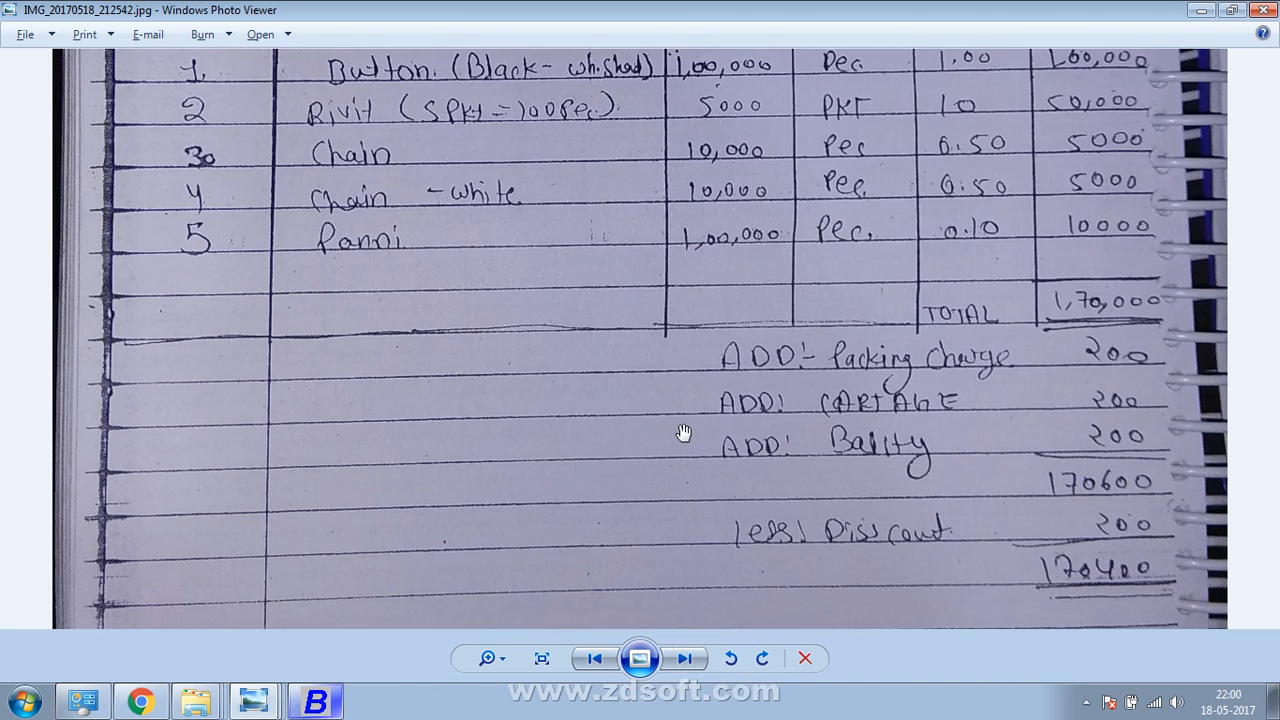
drag(671, 344, 643, 650)
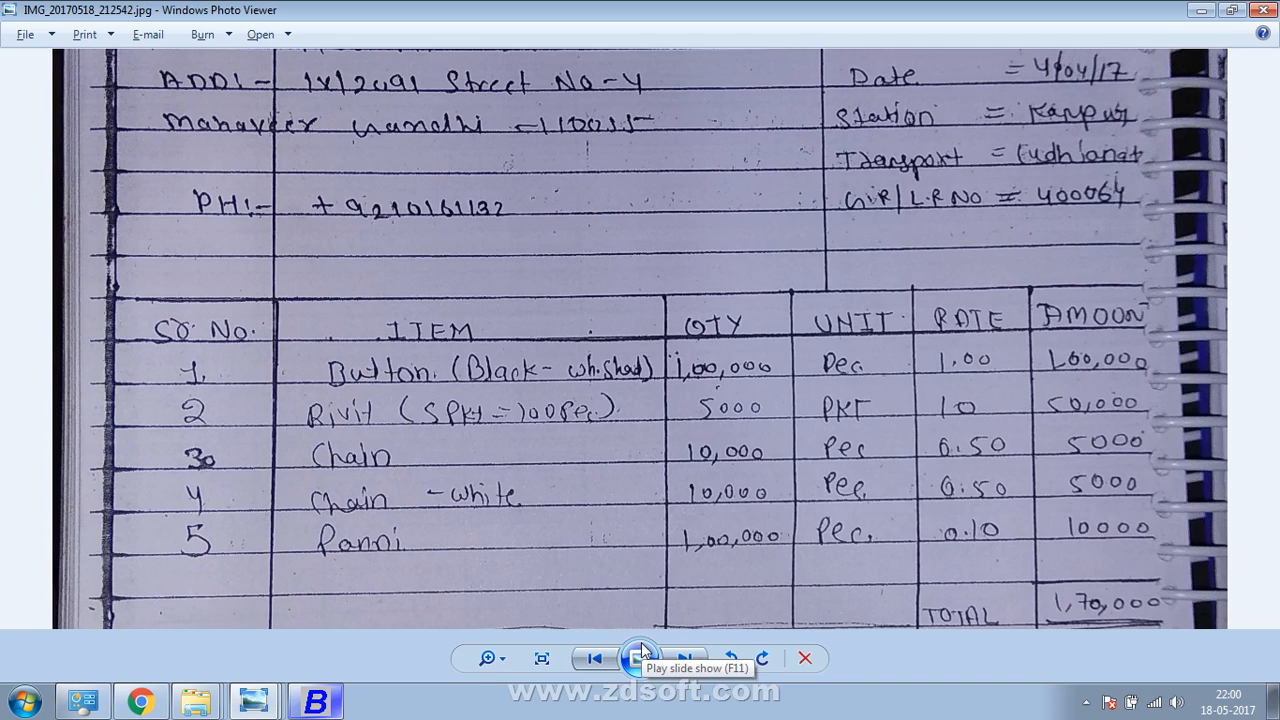
Pan to the HOLANI FABRIC and HIND TRADERS header, then start a new purchase voucher
drag(620, 490, 606, 621)
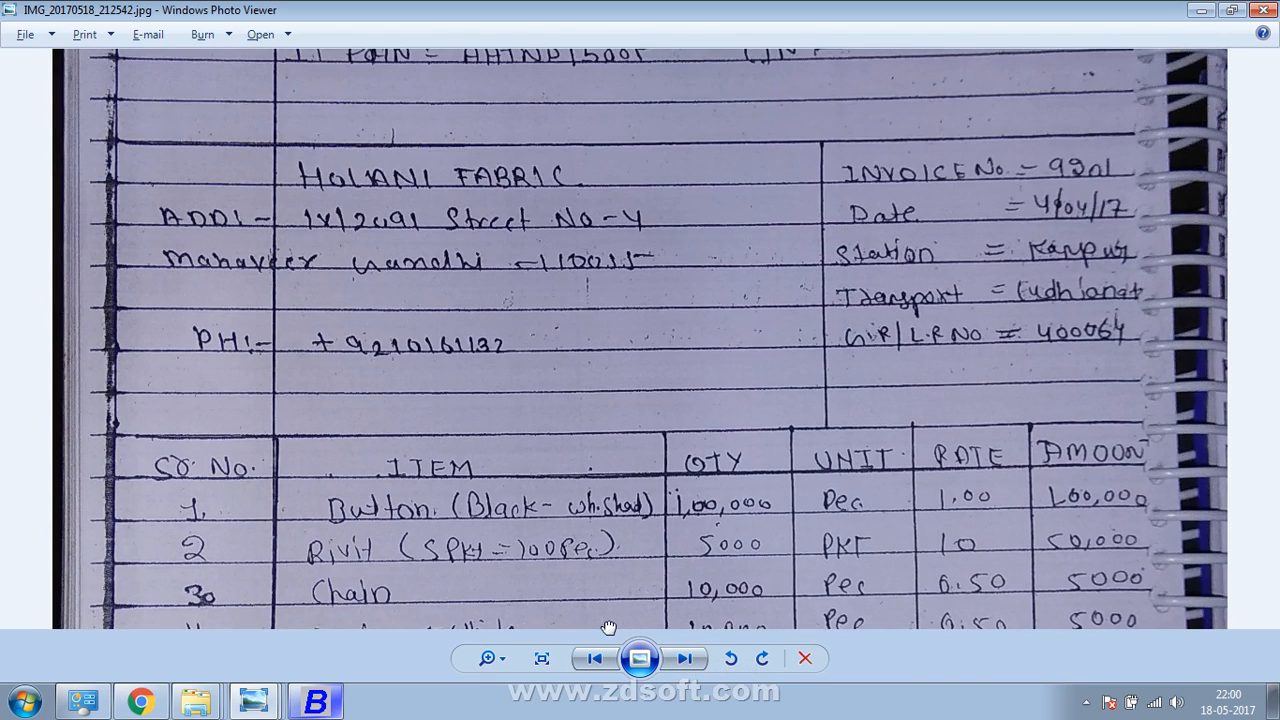
drag(601, 146, 594, 399)
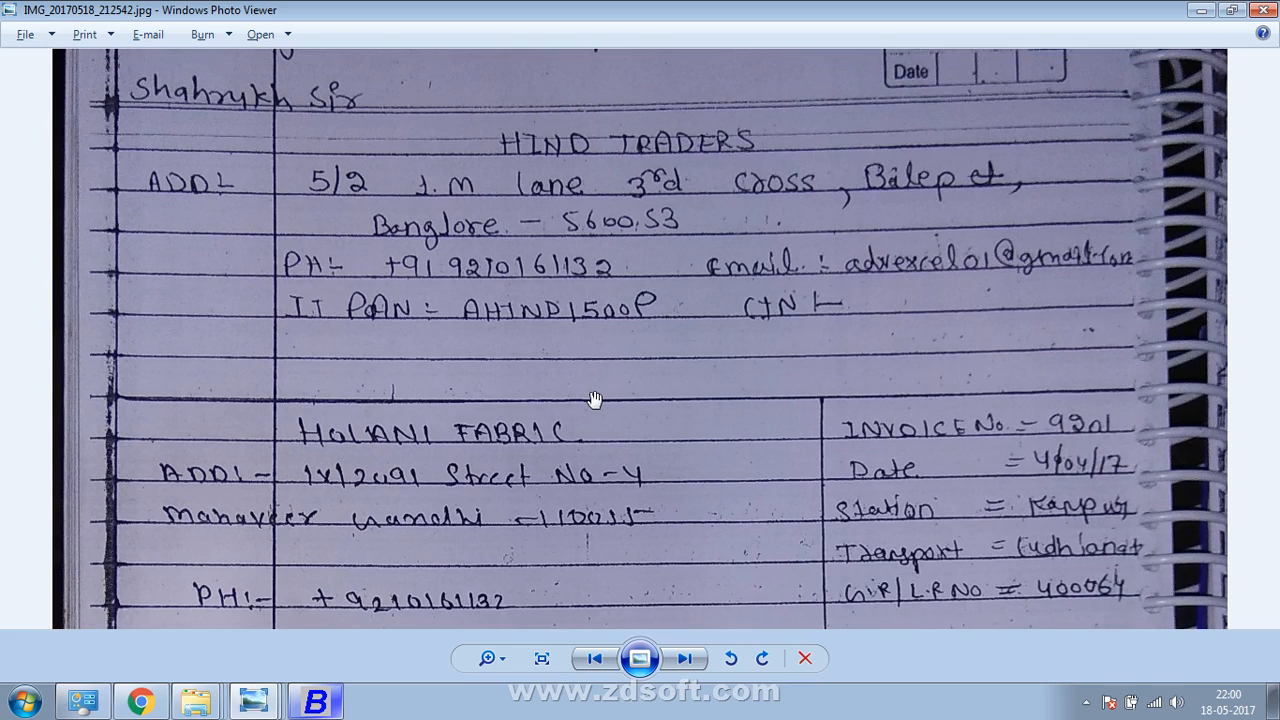
key(alt+Tab)
key(Return)
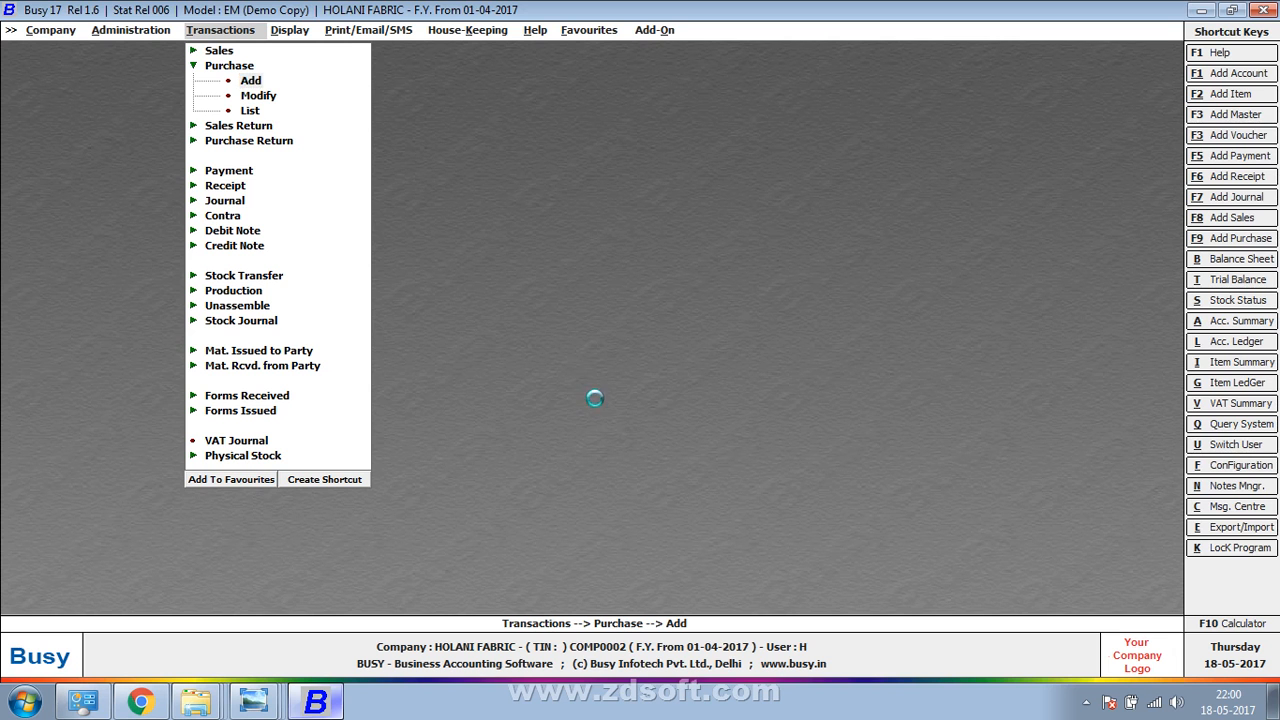
Date the purchase voucher 04-04-2017 and give it voucher number 9201
key(alt+Tab)
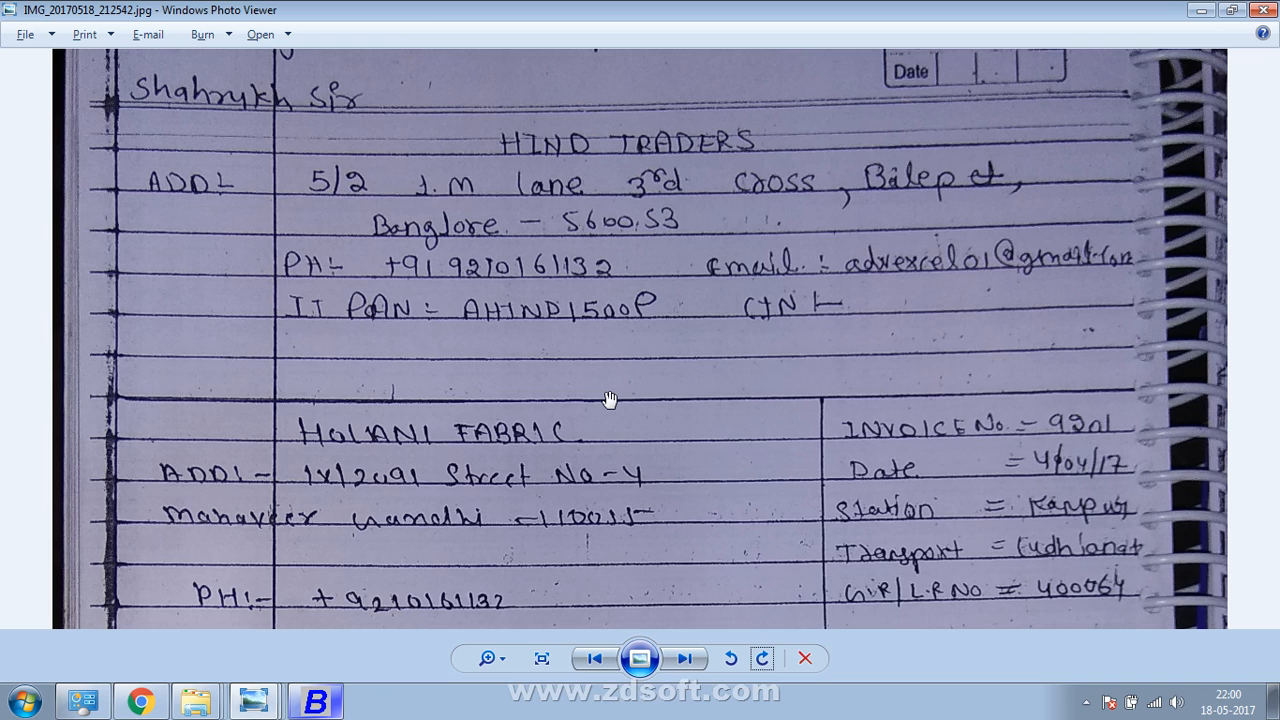
key(alt+Tab)
text(4)
key(Return)
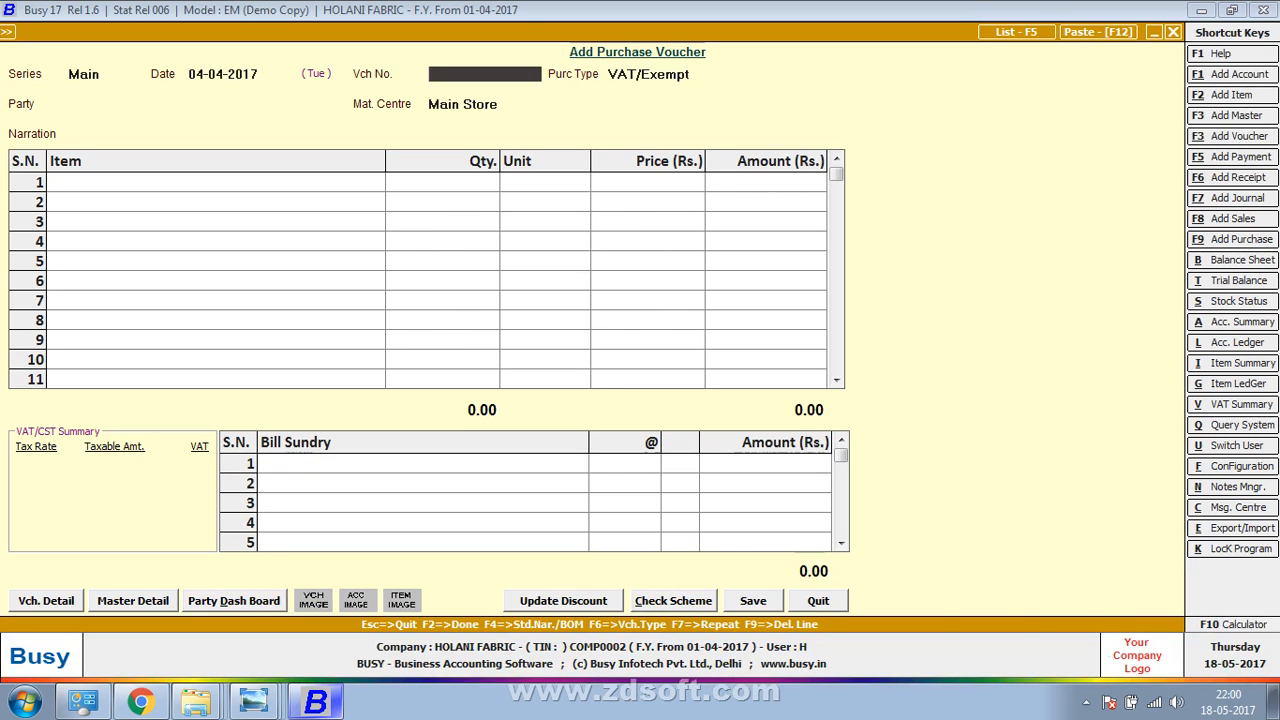
key(alt+Tab)
key(alt+Tab)
text(9201)
key(Return)
key(Return)
key(alt+Tab)
key(alt+Tab)
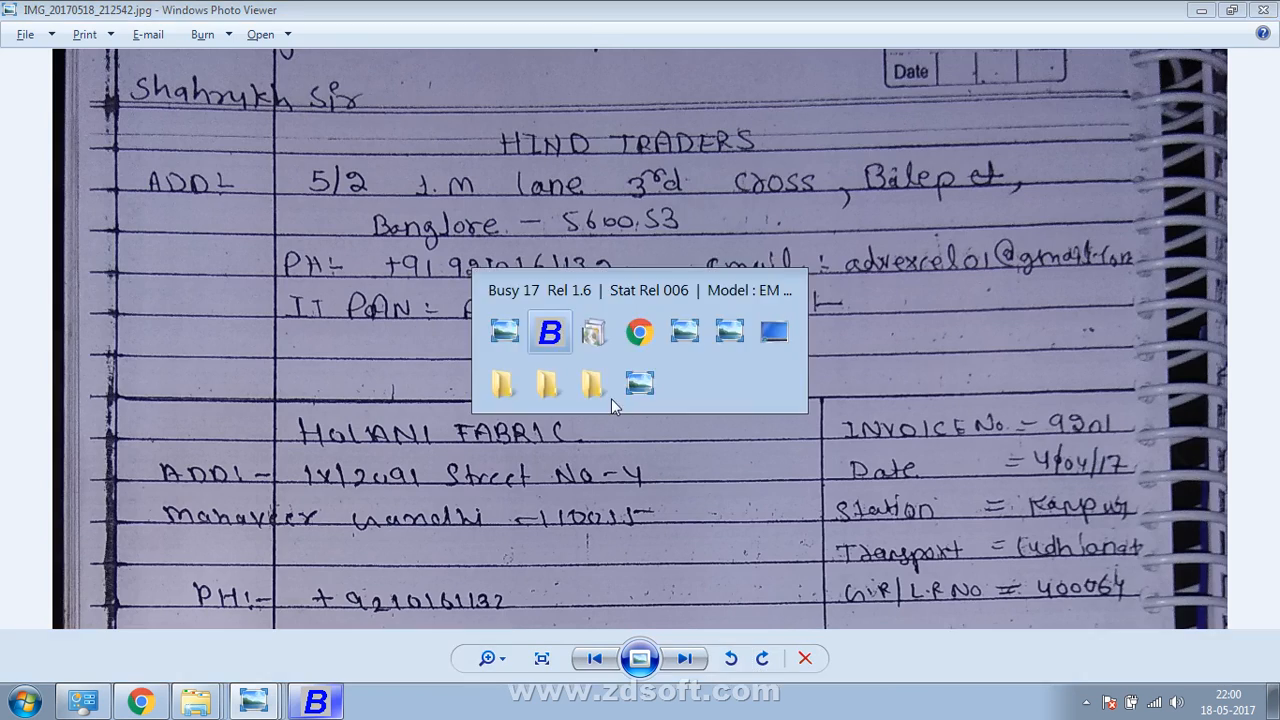
Create the party account HIND TRADERS under Sundry Creditors and save it
key(alt+F1)
text(HIND)
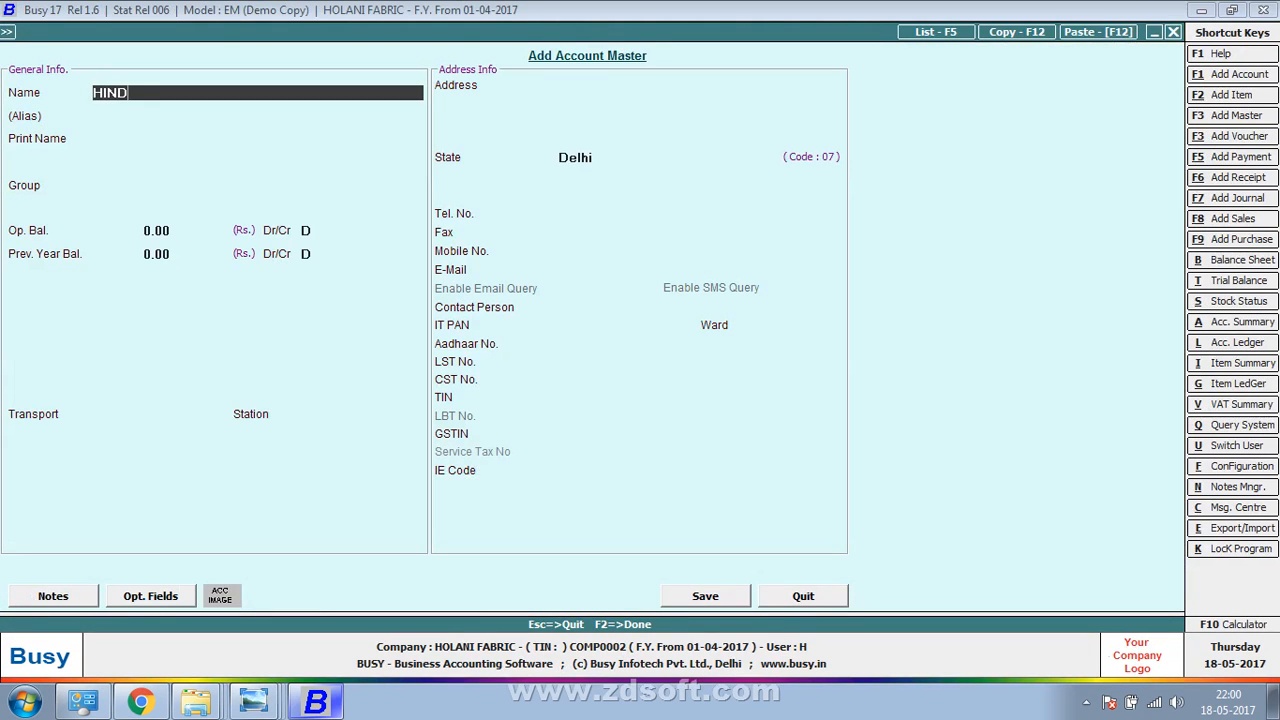
text( TRADERS)
key(Return)
key(Return)
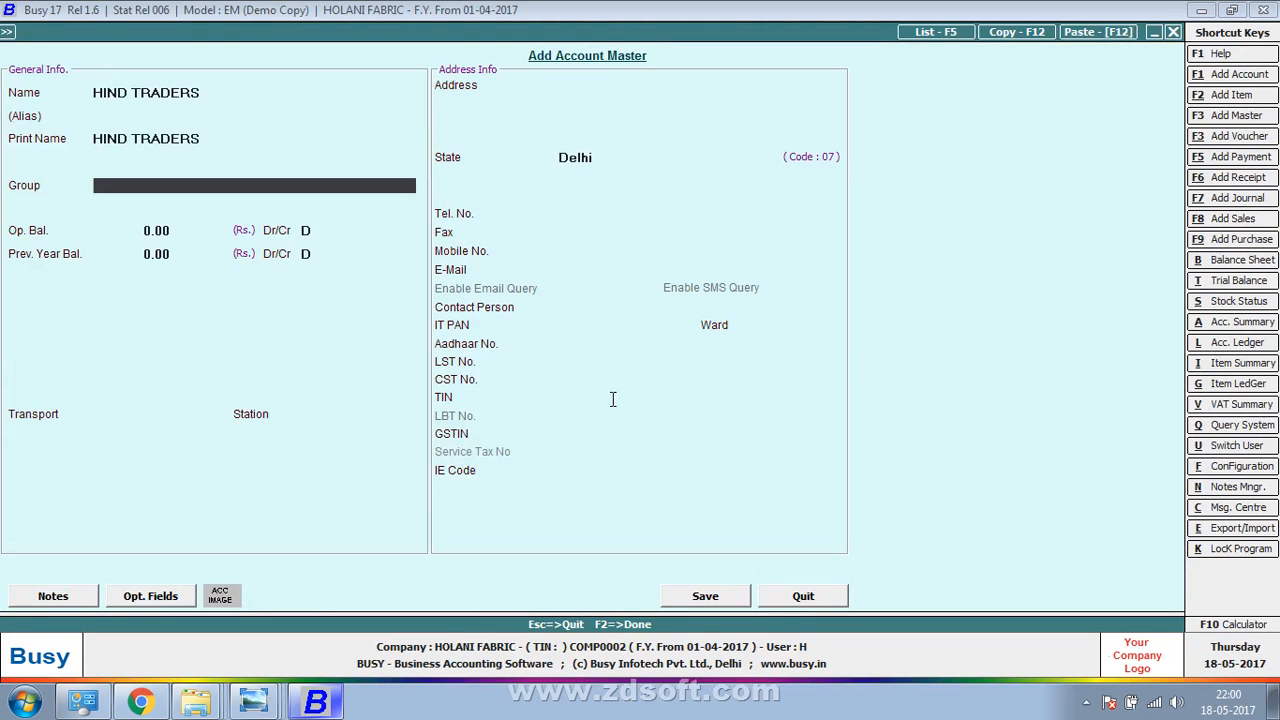
text(sun)
key(Return)
key(Return)
key(Return)
text(N)
key(F2)
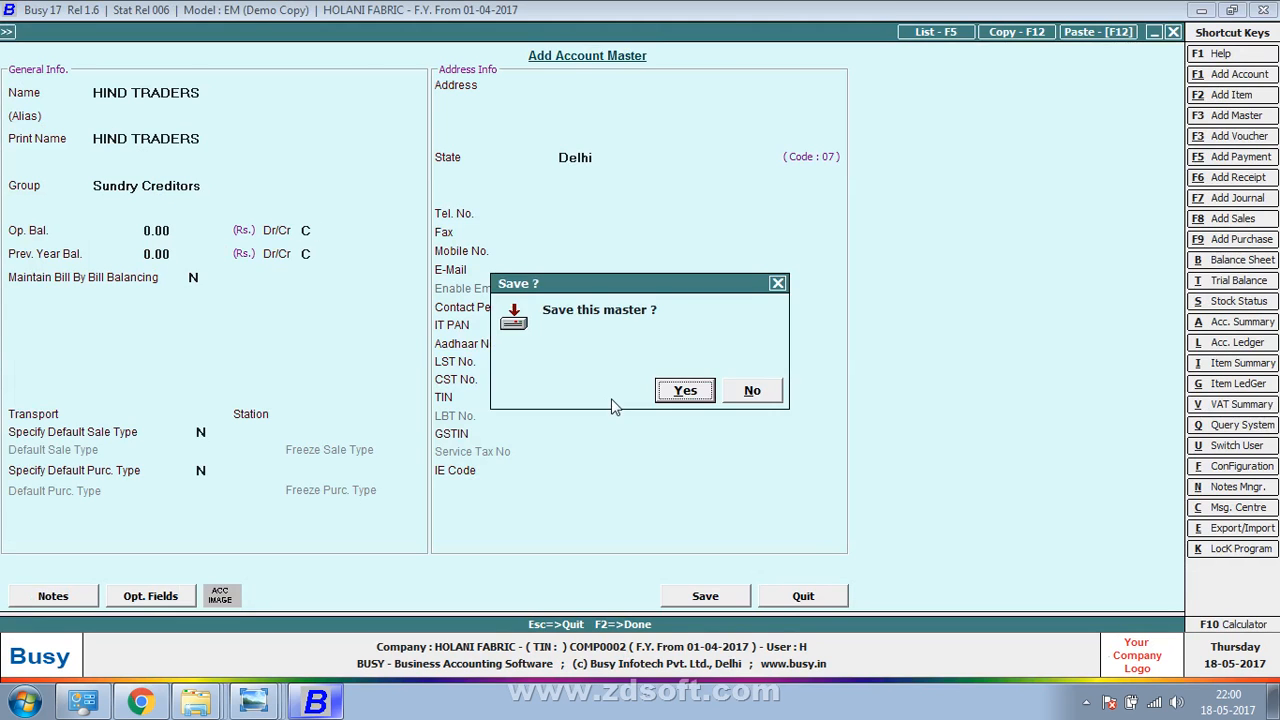
key(Return)
key(Return)
key(Return)
key(Return)
key(alt+Tab)
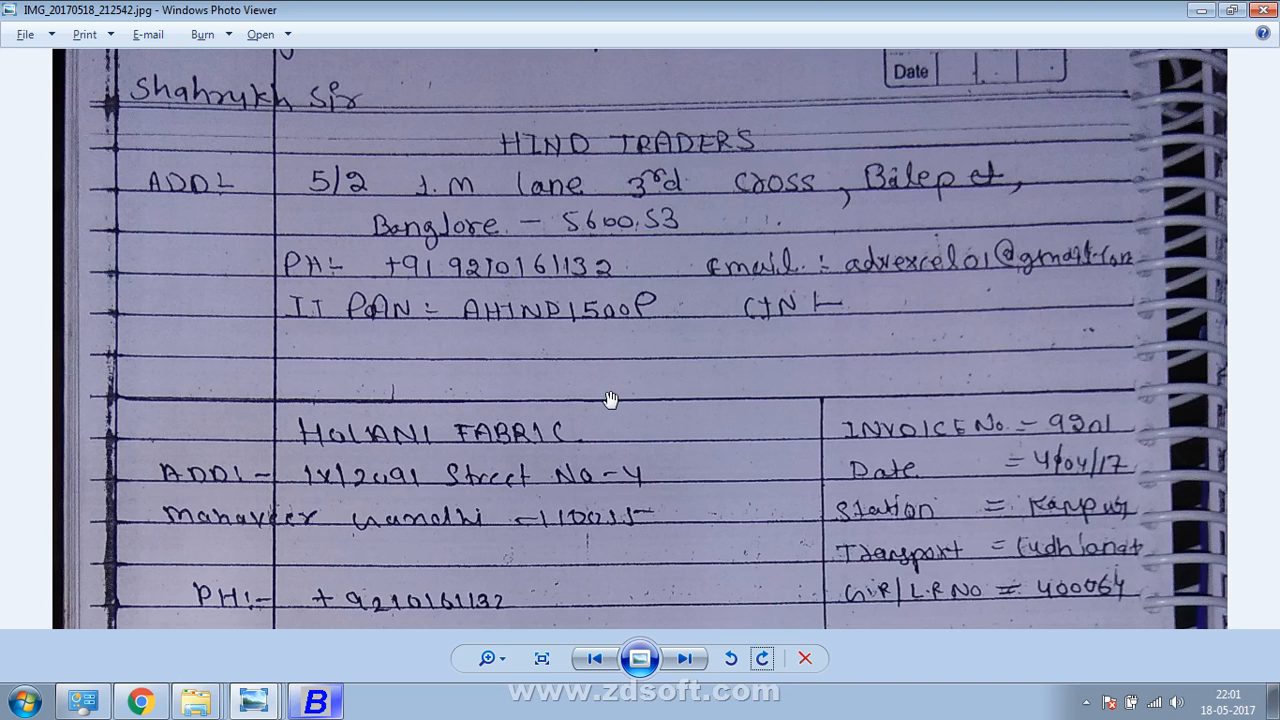
Enter transport Ludhinan Road Line and GR/RR number 400046
key(alt+Tab)
key(alt+Tab)
key(alt+Tab)
key(alt+Tab)
key(alt+Tab)
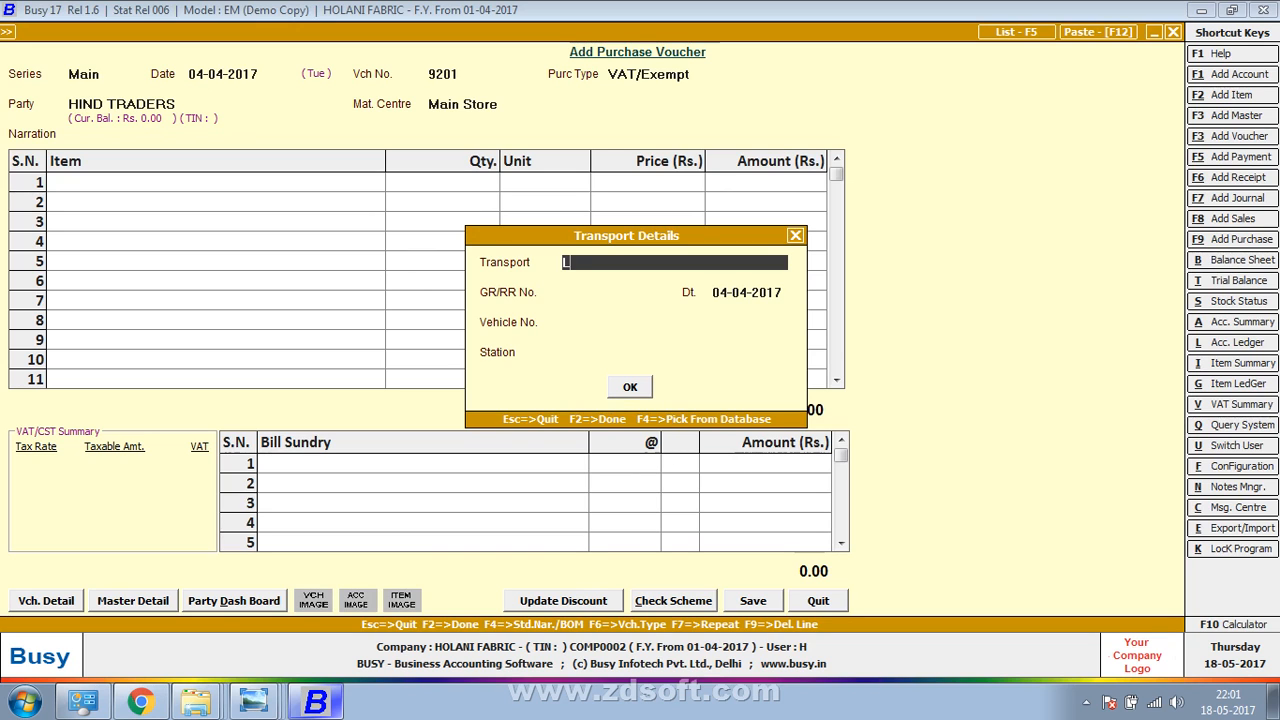
text(udhinan Road Line)
key(Return)
key(Return)
key(Return)
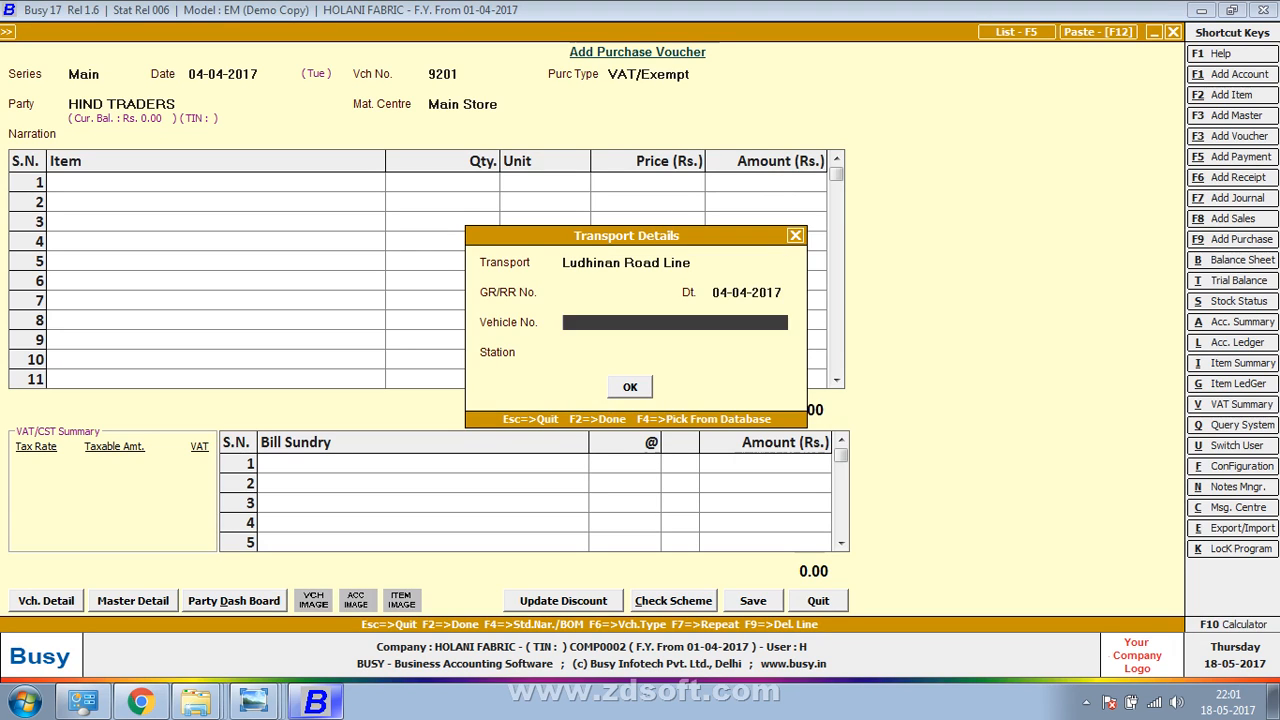
key(Up)
key(Up)
key(alt+Tab)
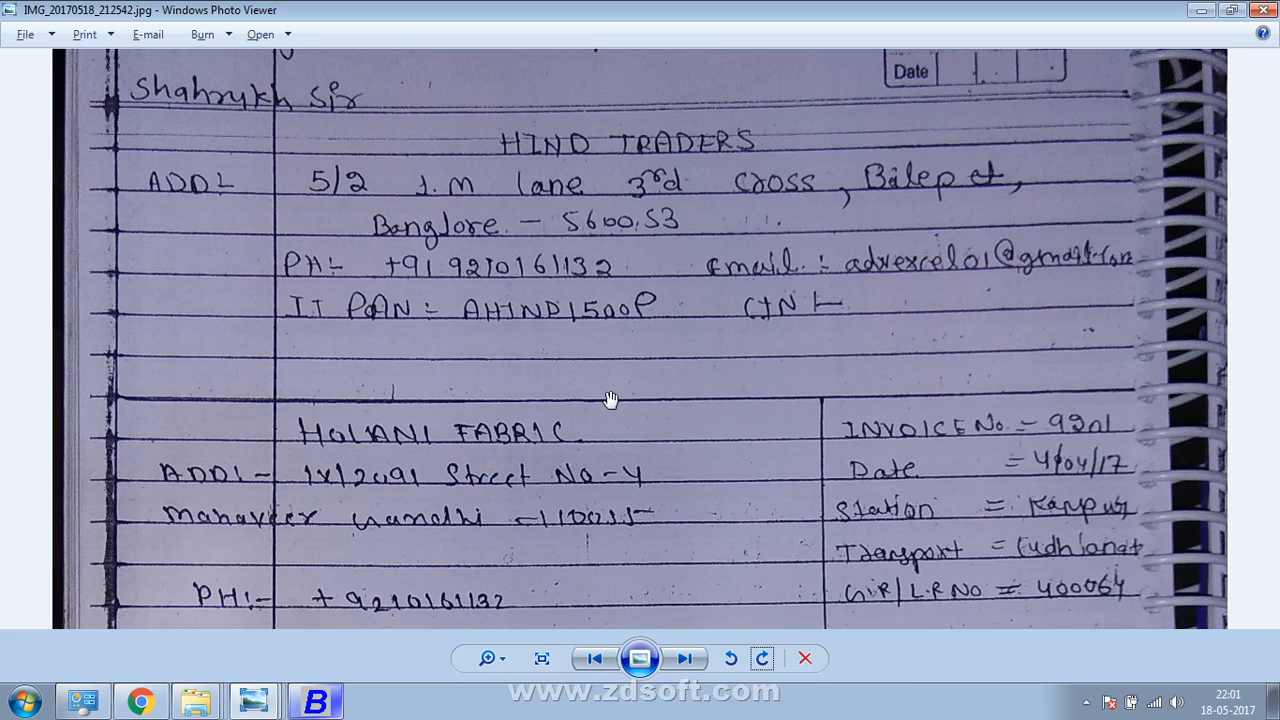
key(alt+Tab)
text(400046)
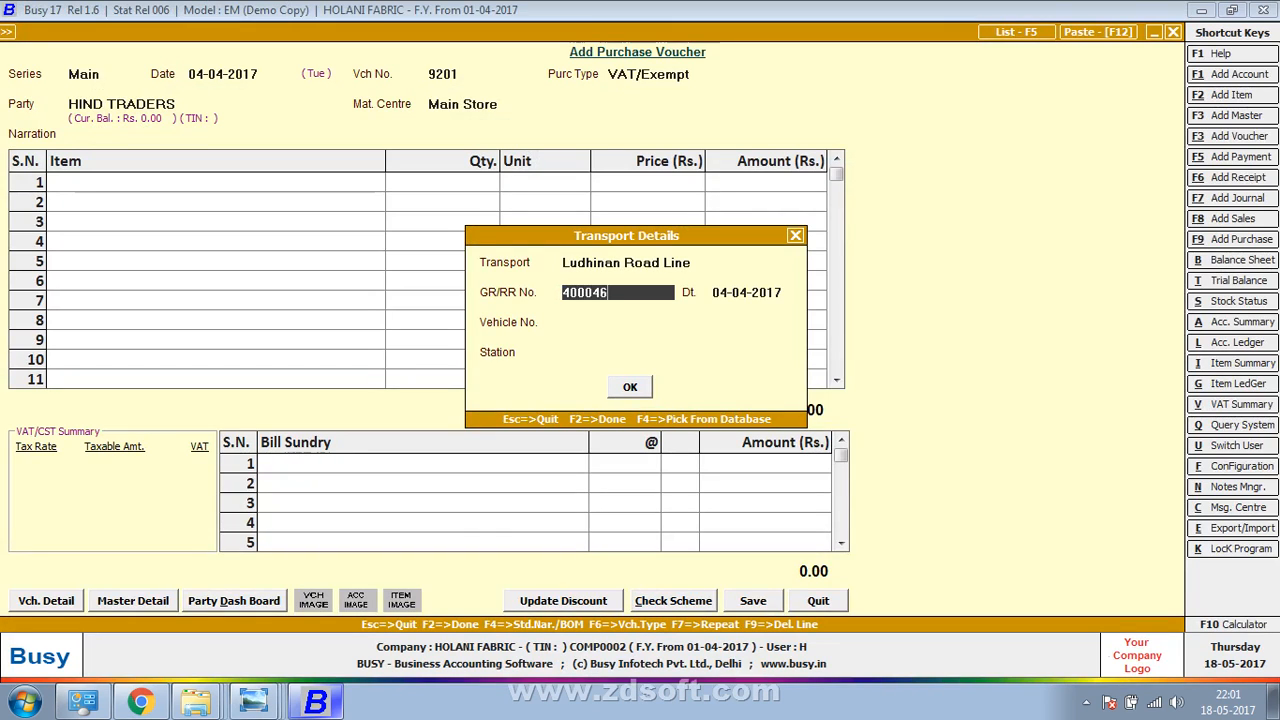
key(Return)
key(Return)
key(Return)
Set the station to kanpur and close the transport details
key(alt+Tab)
key(alt+Tab)
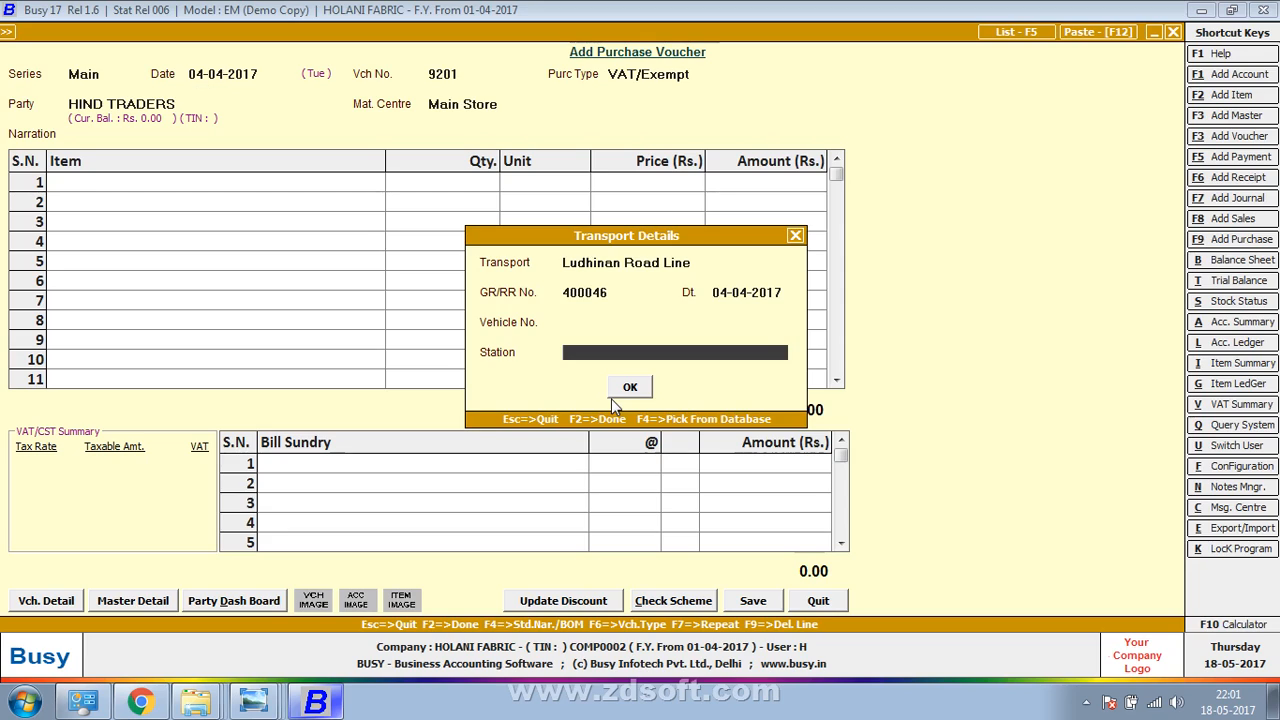
key(alt+Tab)
key(alt+Tab)
text(kanpur)
key(Return)
key(Return)
key(alt+Tab)
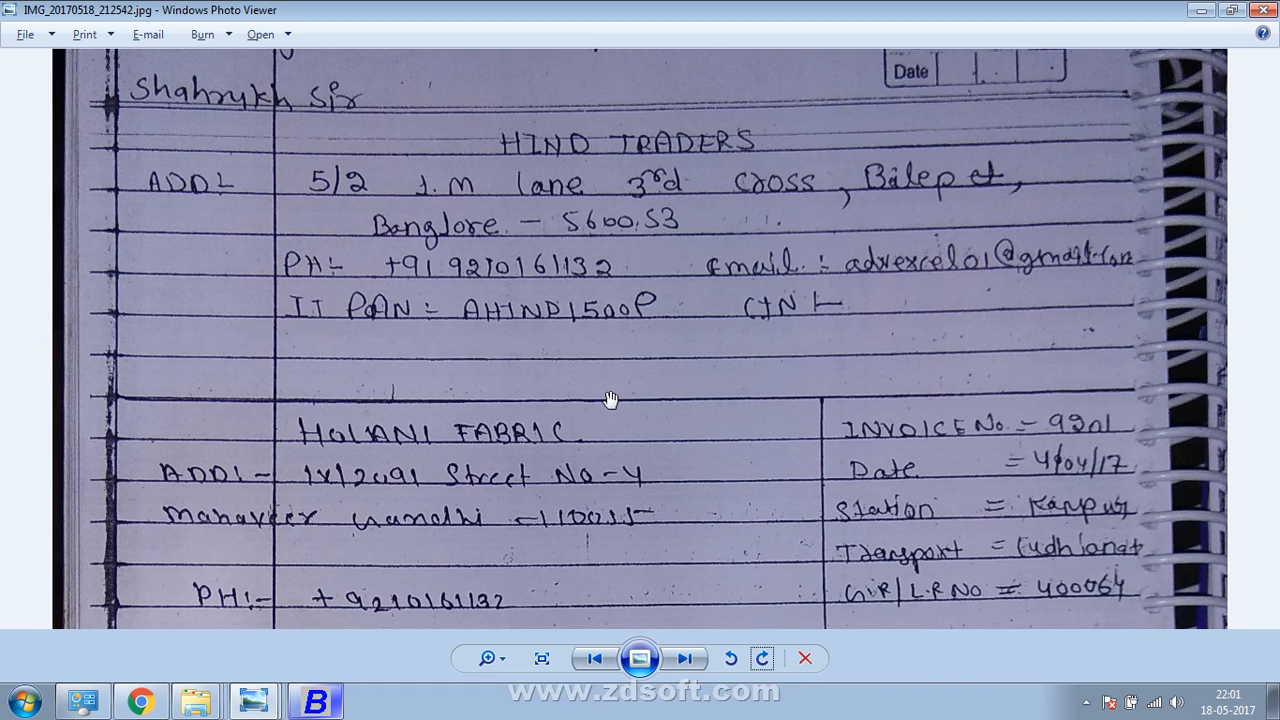
drag(611, 399, 573, 47)
key(alt+Tab)
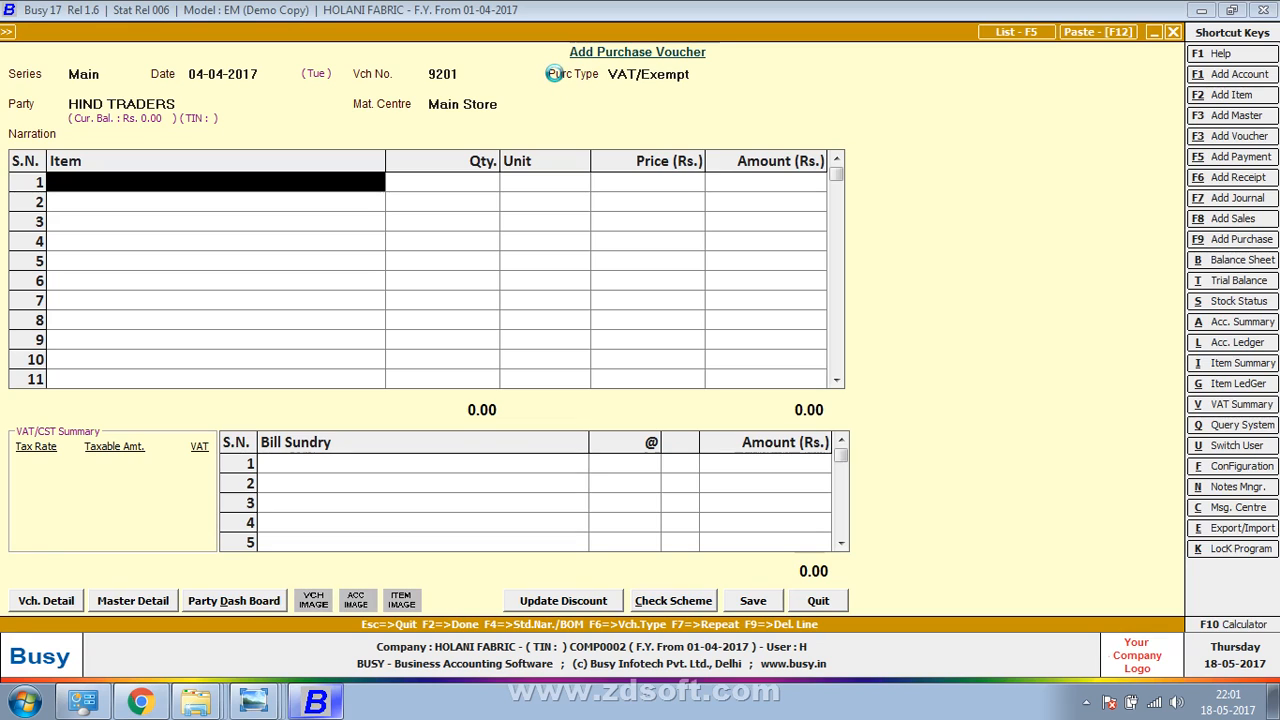
Name the new item 'Button (Black Whished)', checking the spelling against the handwritten bill
key(F2)
text(butt)
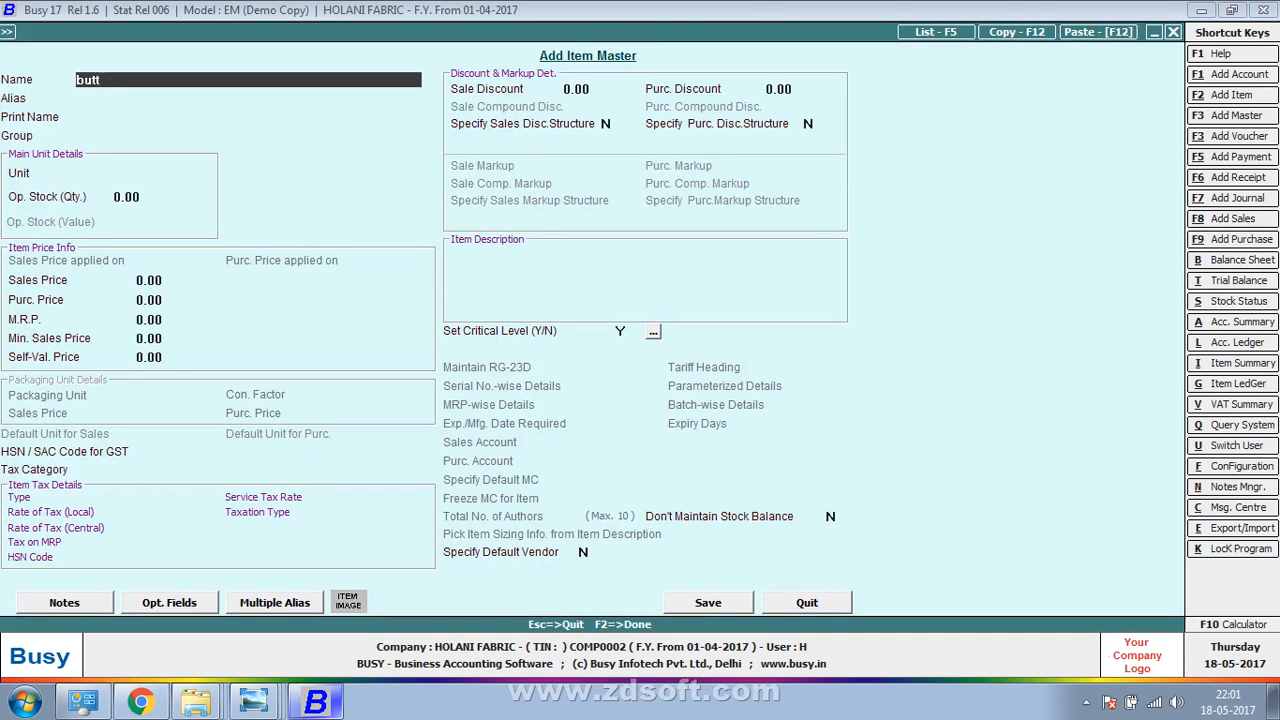
text(on (BLAK)
key(BackSpace)
key(BackSpace)
key(BackSpace)
text(lack)
key(alt+Tab)
key(alt+Tab)
key(alt+Tab)
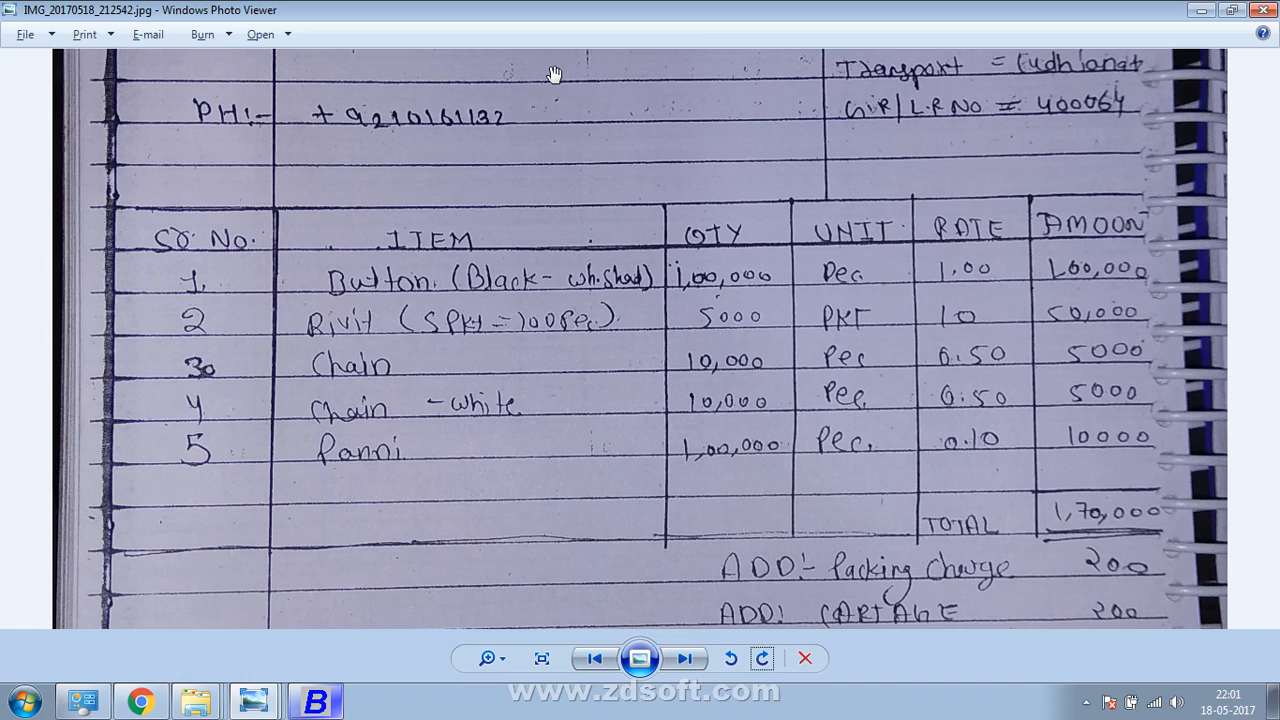
key(alt+Tab)
text(shi)
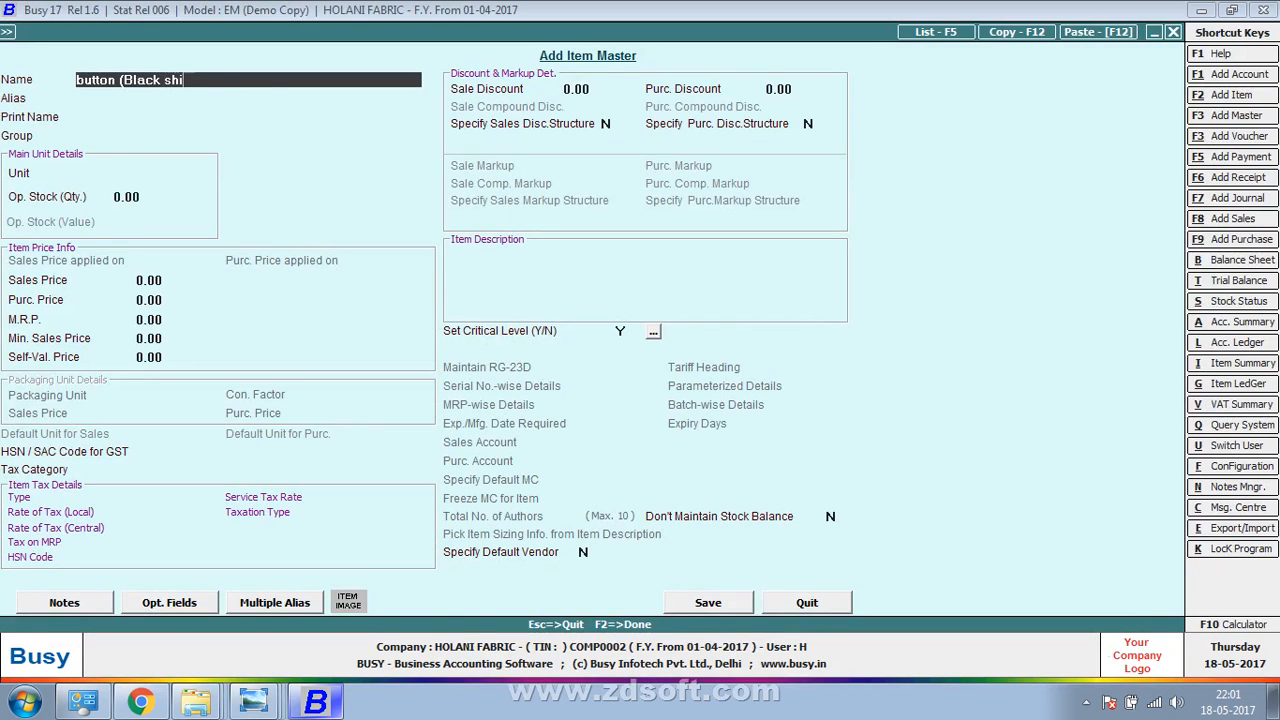
key(BackSpace)
key(BackSpace)
key(BackSpace)
text(whis)
key(alt+Tab)
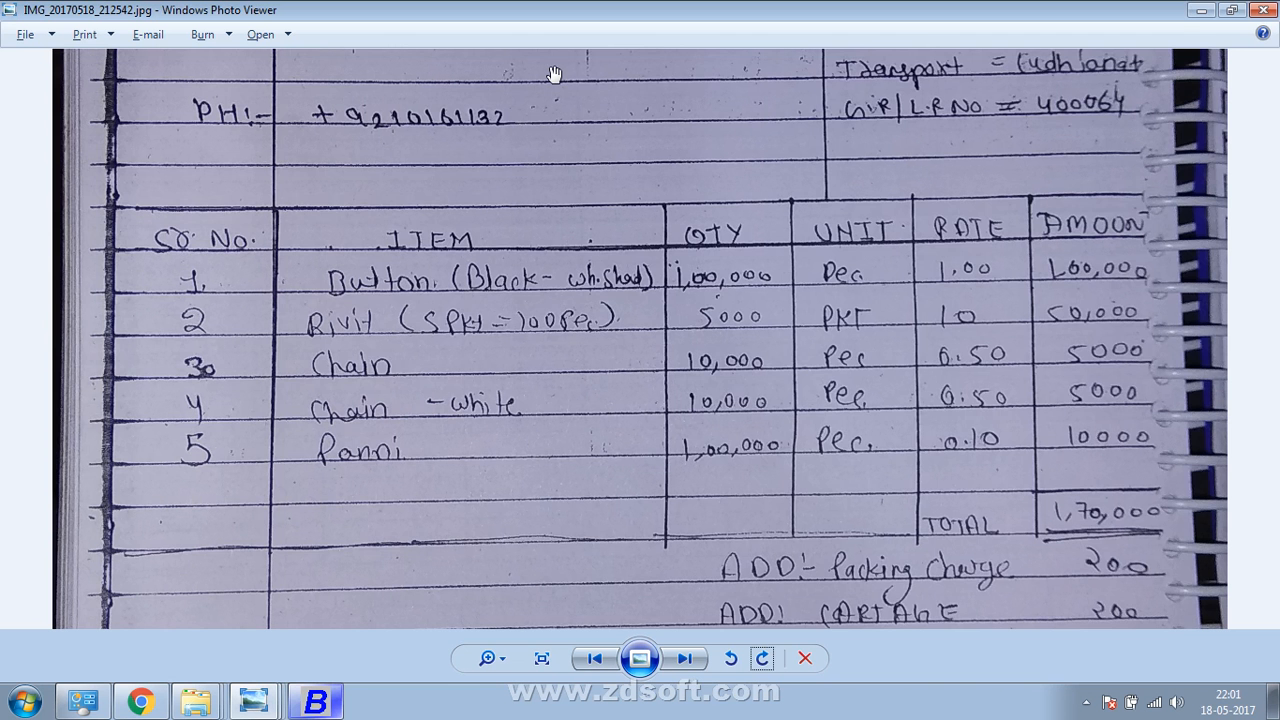
key(alt+Tab)
text(had)
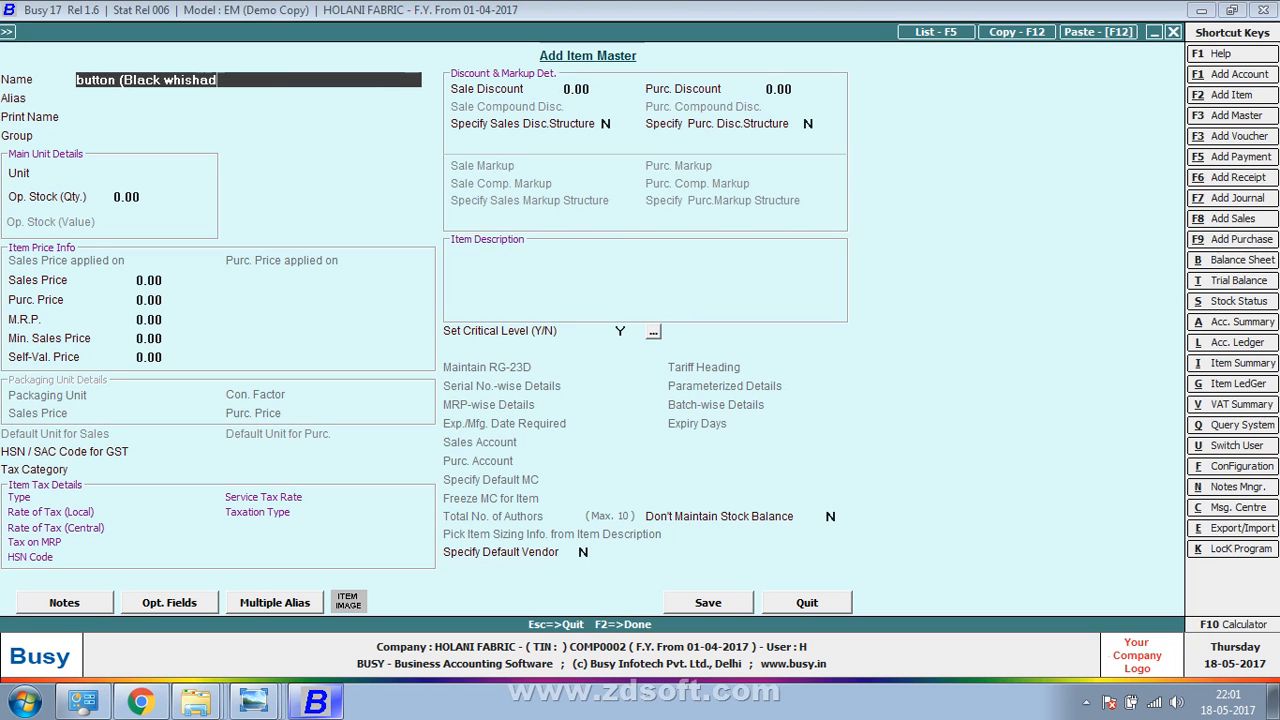
key(BackSpace)
text(ed)
text())
key(Return)
key(Return)
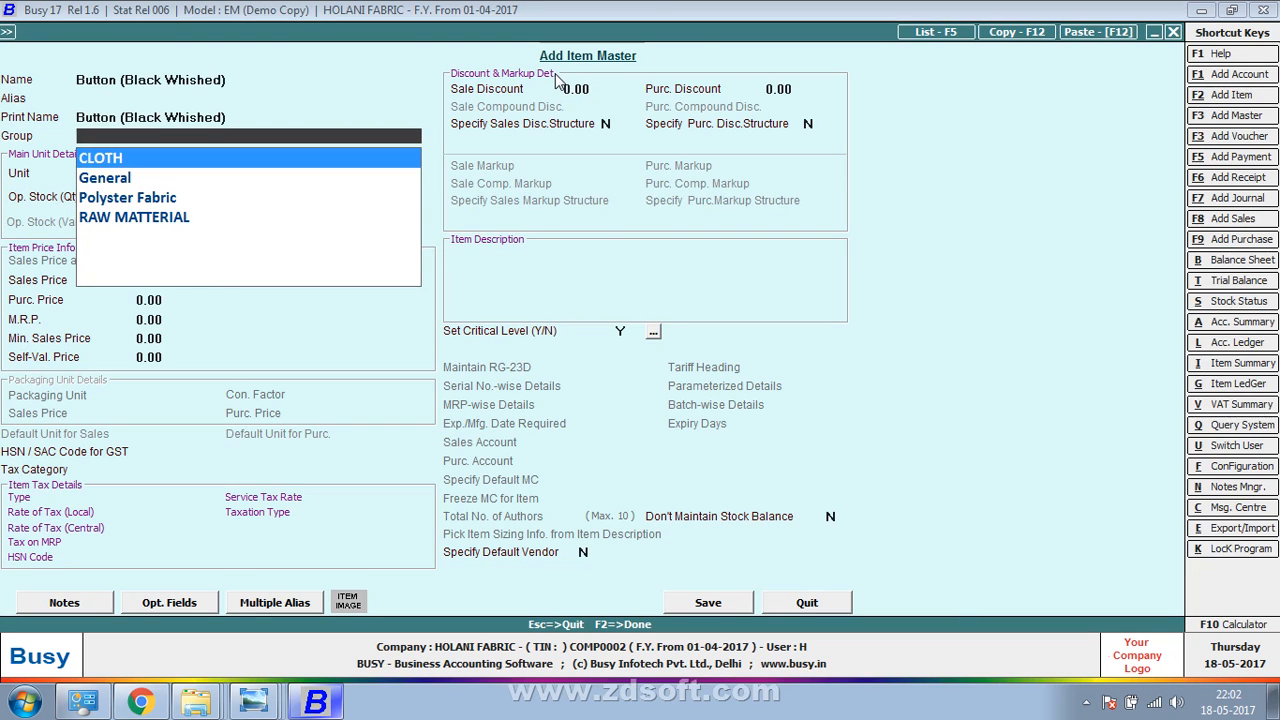
Put the item in RAW MATTERIAL with unit Pcs. and purchase price 1.00, then save it
key(Down)
key(Down)
key(Down)
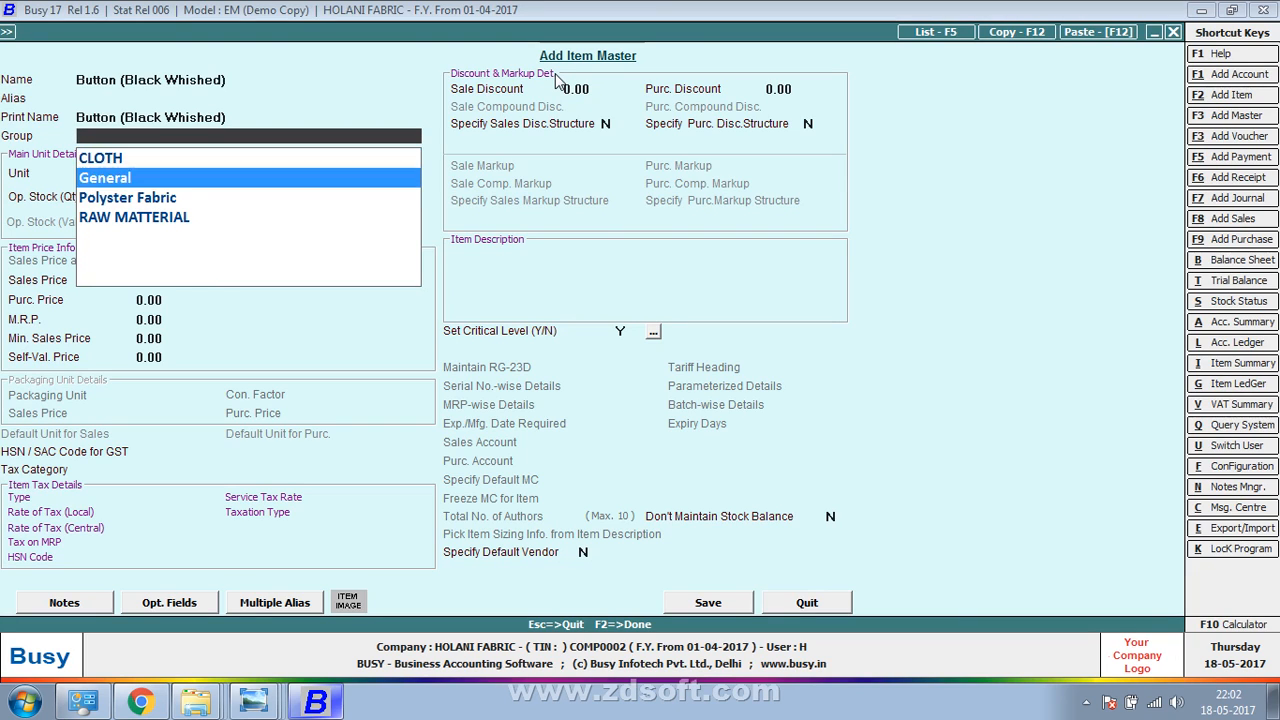
key(Return)
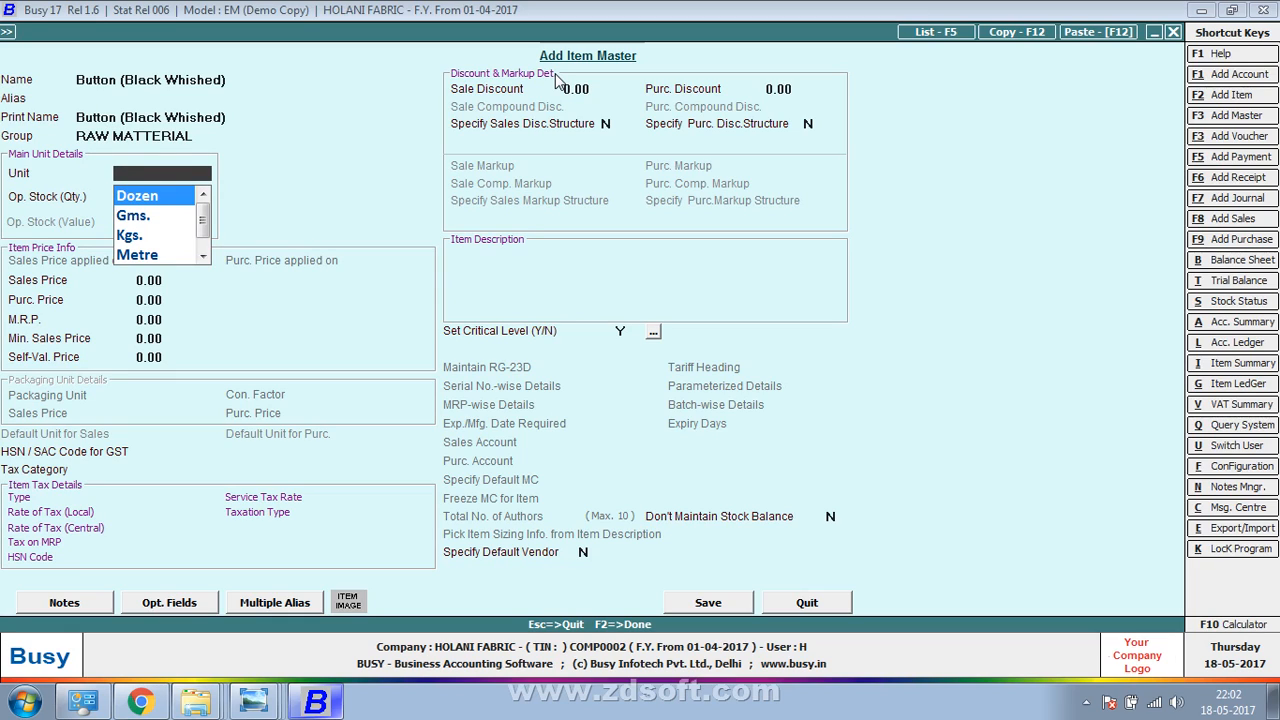
text(p)
key(Return)
key(Return)
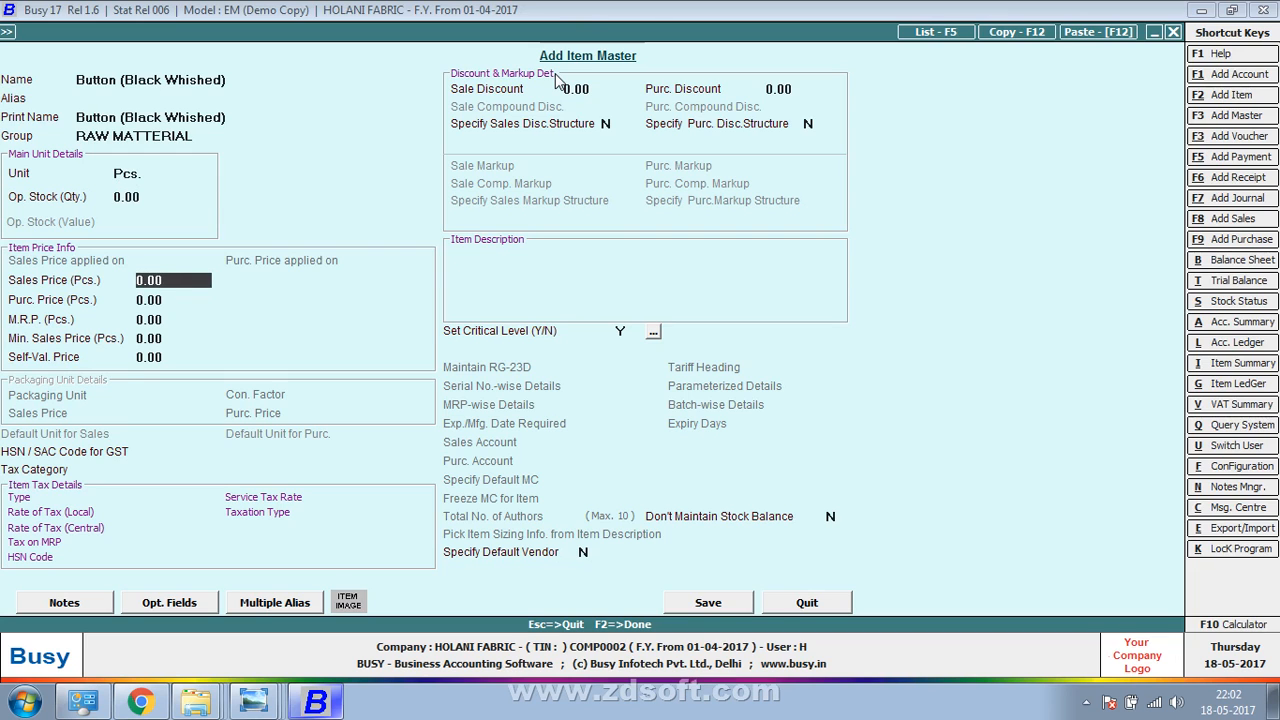
key(alt+Tab)
key(alt+Tab)
text(1)
key(Return)
key(Up)
text(0)
key(Return)
text(1)
key(Return)
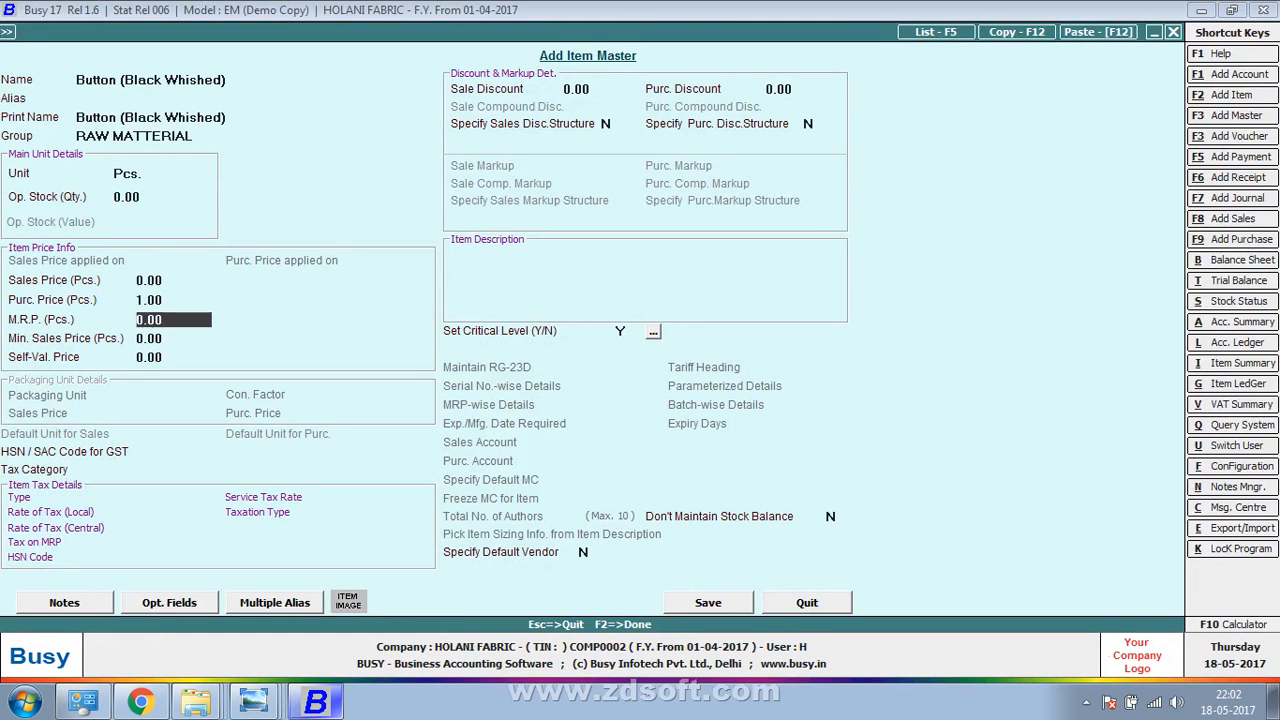
key(F2)
key(Return)
Enter a quantity of 1,00,000 on voucher line 1, correcting the mistyped 10,000
key(alt+Tab)
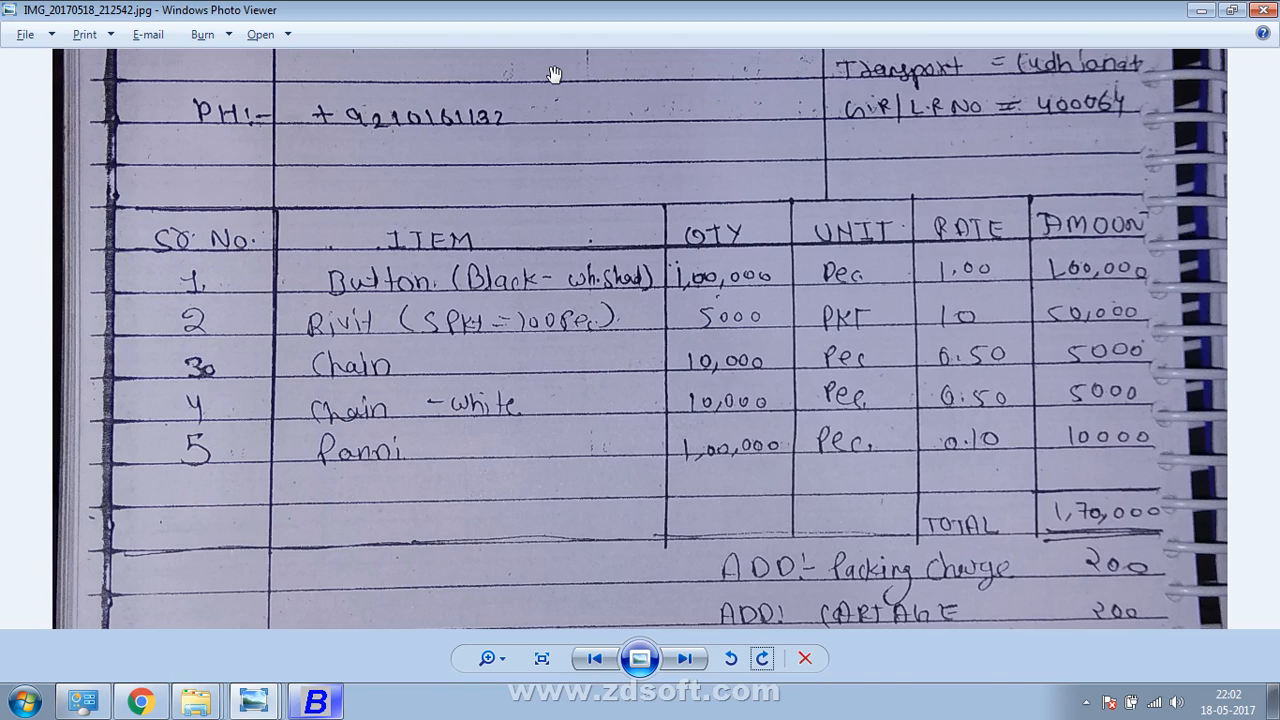
key(alt+Tab)
key(alt+Tab)
key(alt+Tab)
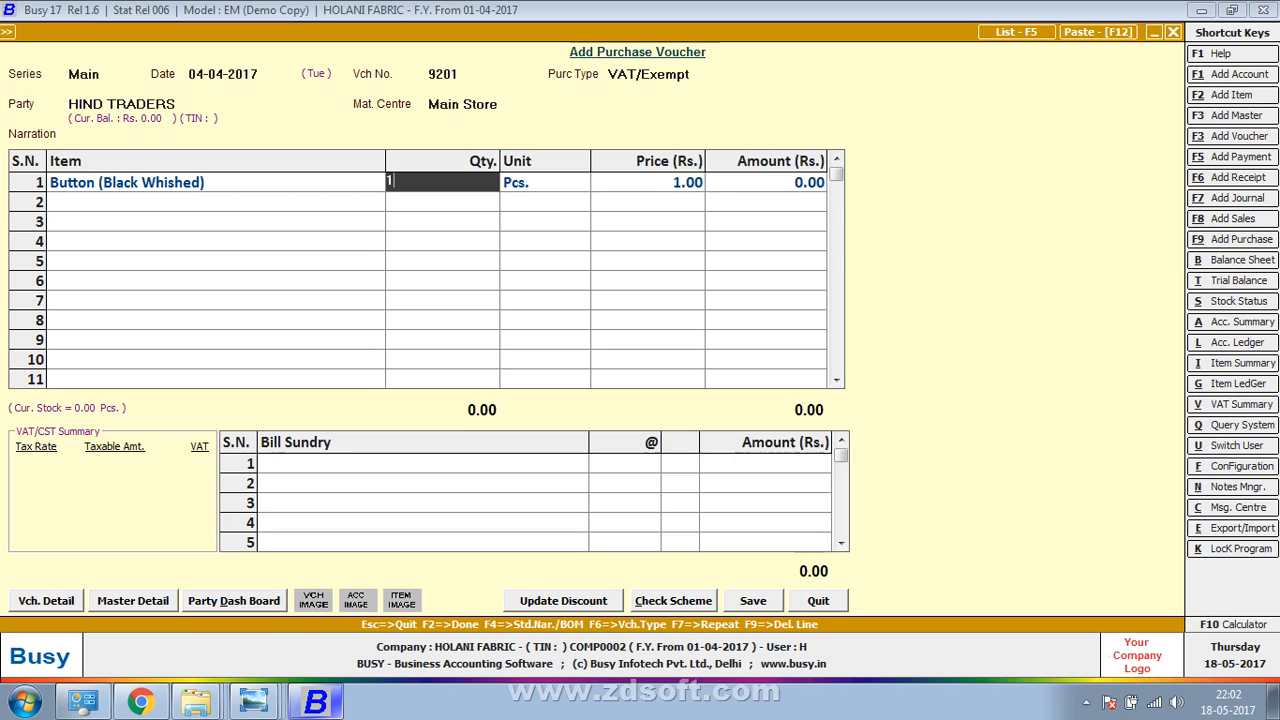
text(10000)
key(Return)
key(Return)
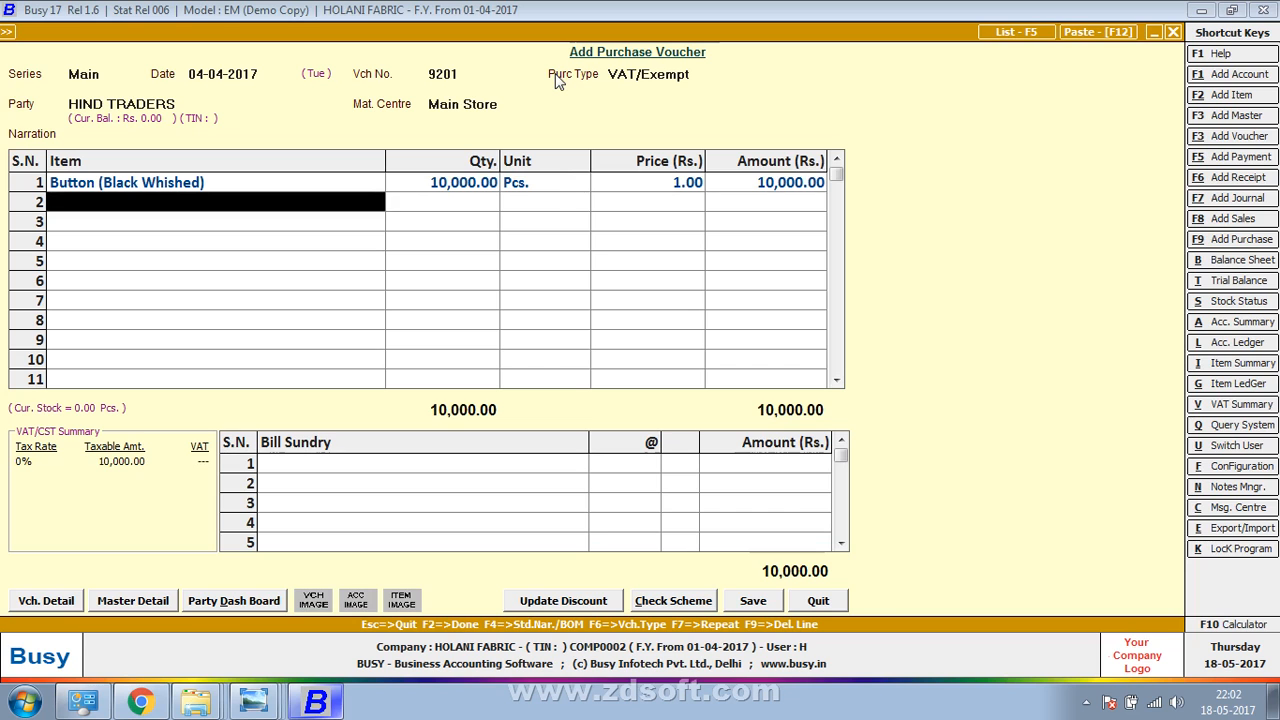
key(Up)
key(Return)
text(100000)
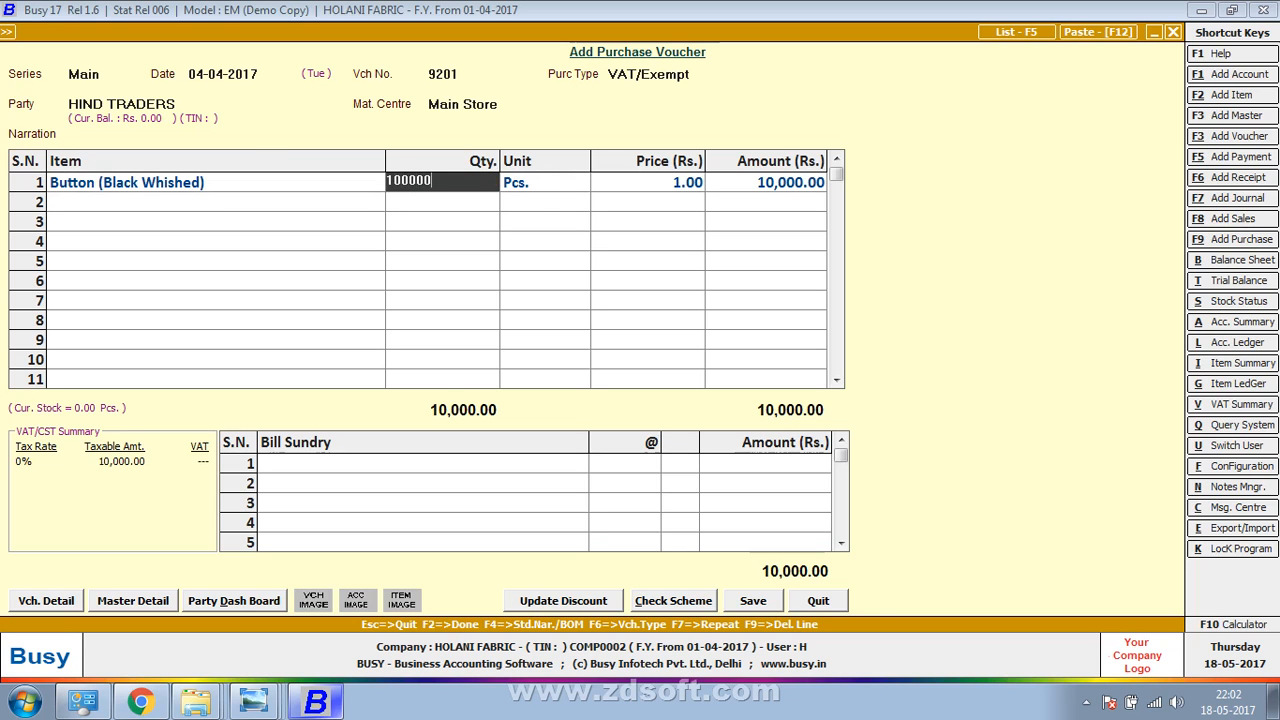
key(Return)
key(Return)
Start a new item master for line 2's item after checking the bill
key(alt+Tab)
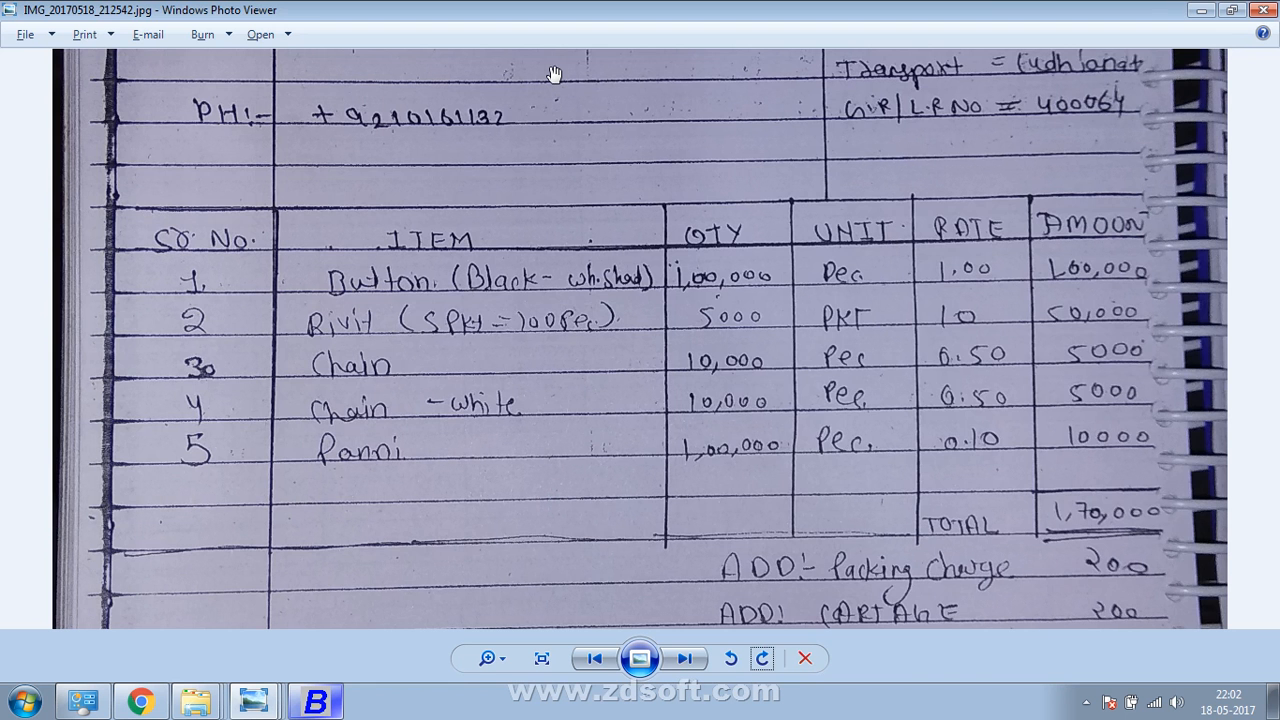
key(alt+Tab)
text(ri)
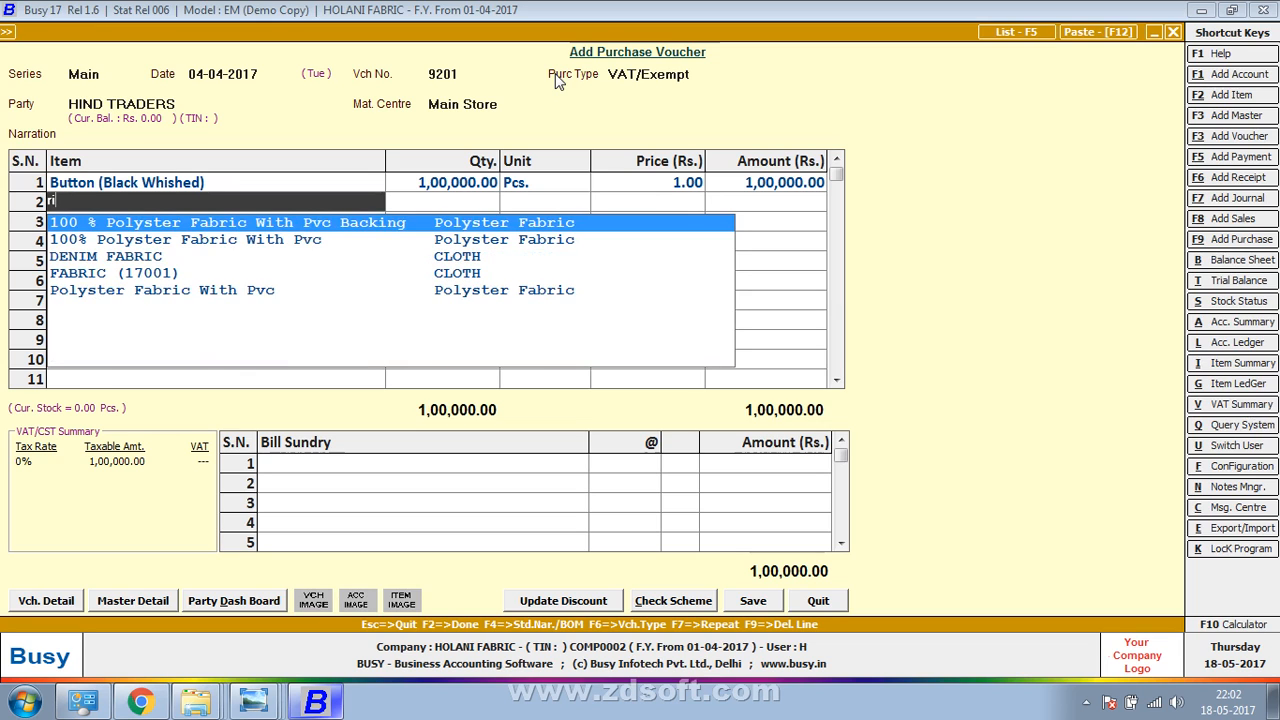
key(F3)
Name the item Rivit with group RAW MATTERIAL and unit Pcs., then view the bill's rate
text(rivi)
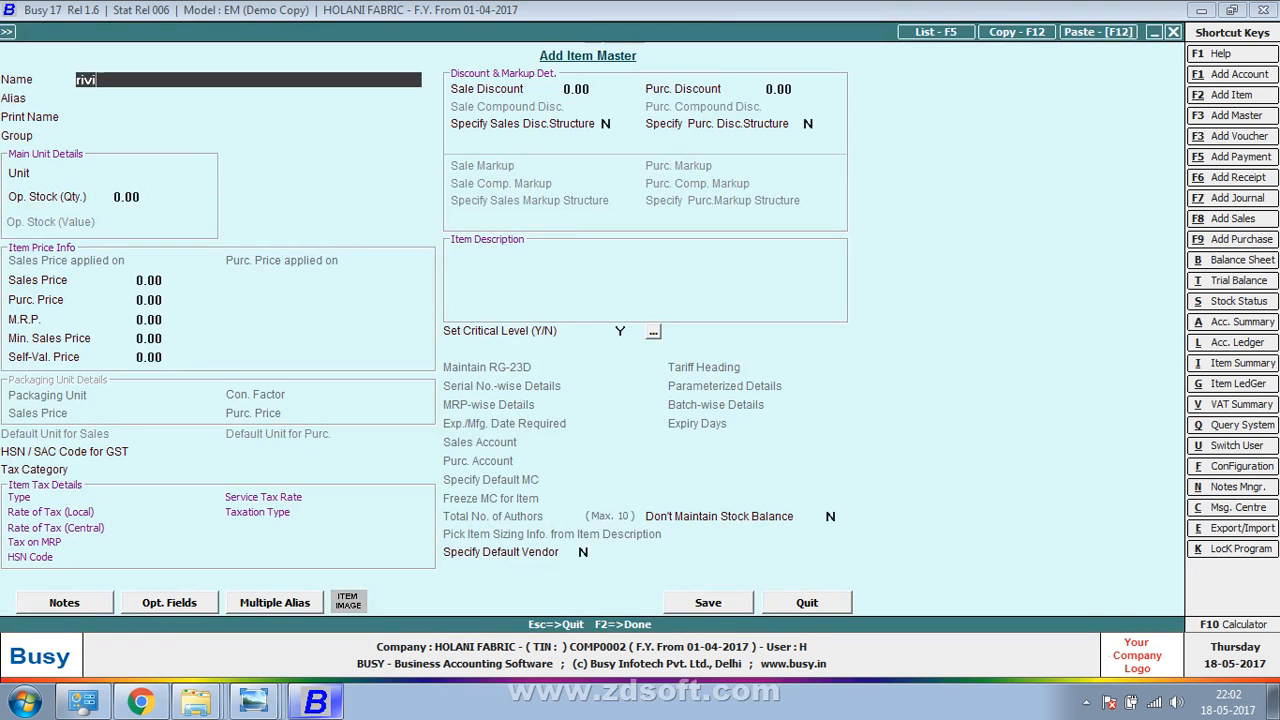
text(t)
key(Return)
key(Return)
key(Return)
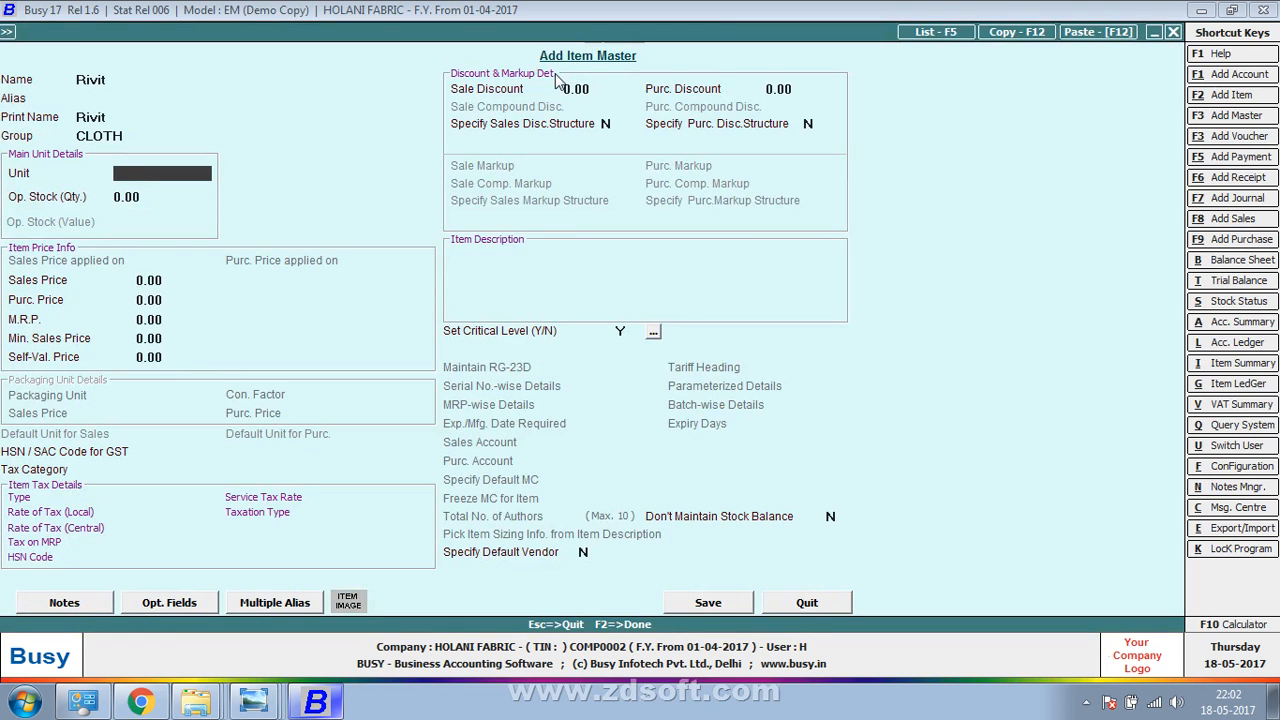
text(r)
key(BackSpace)
key(BackSpace)
text(r)
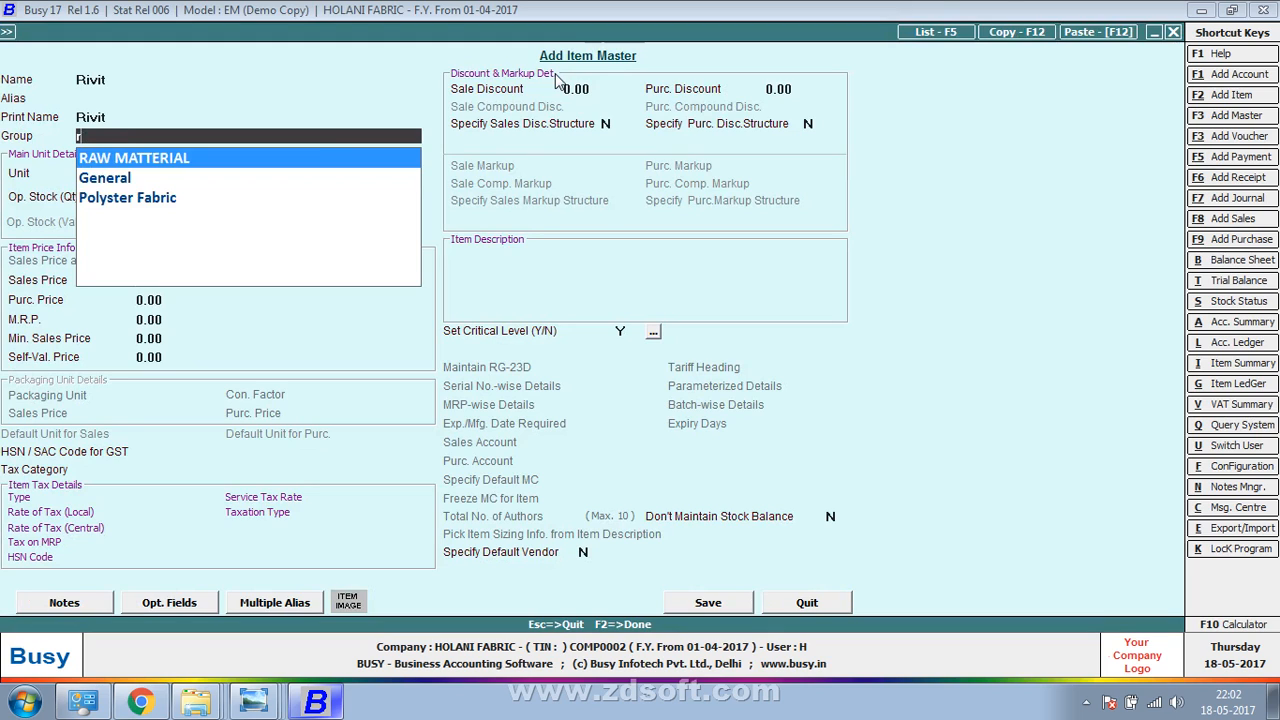
key(Return)
text(p)
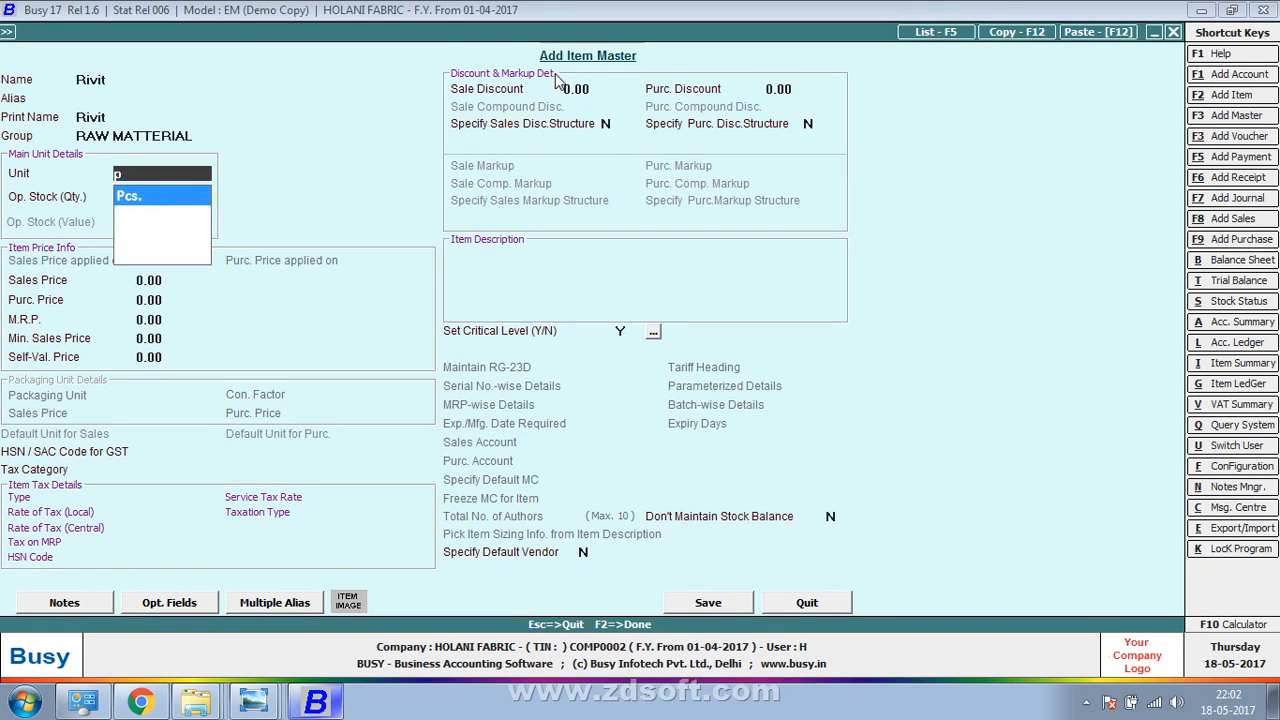
key(Return)
key(Return)
key(Return)
key(alt+Tab)
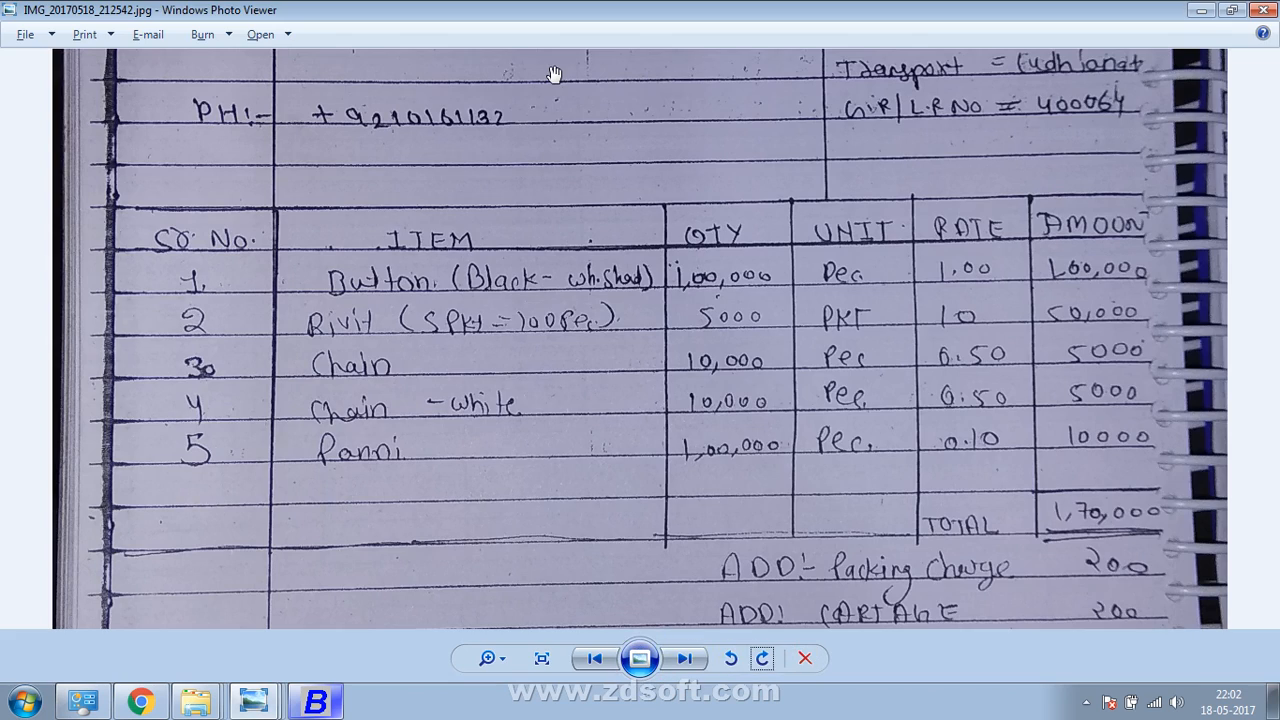
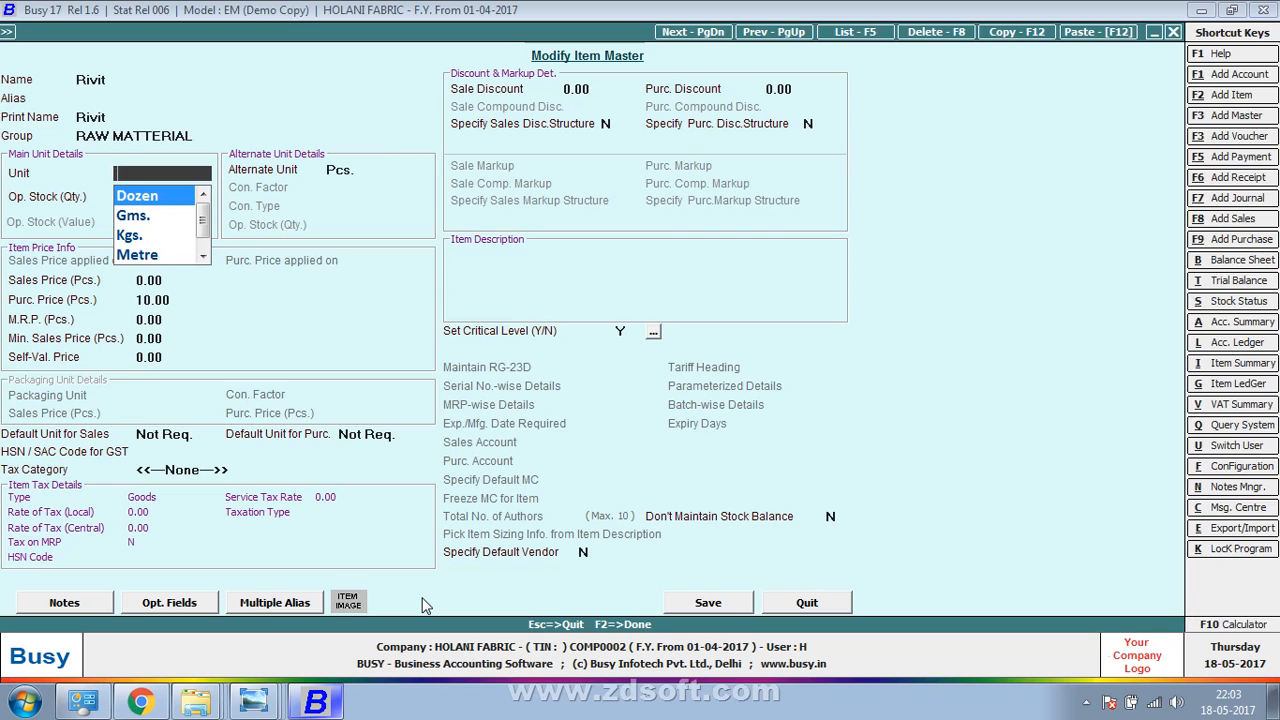
Create a new unit of measure named Pkt
key(F3)
text(pk)
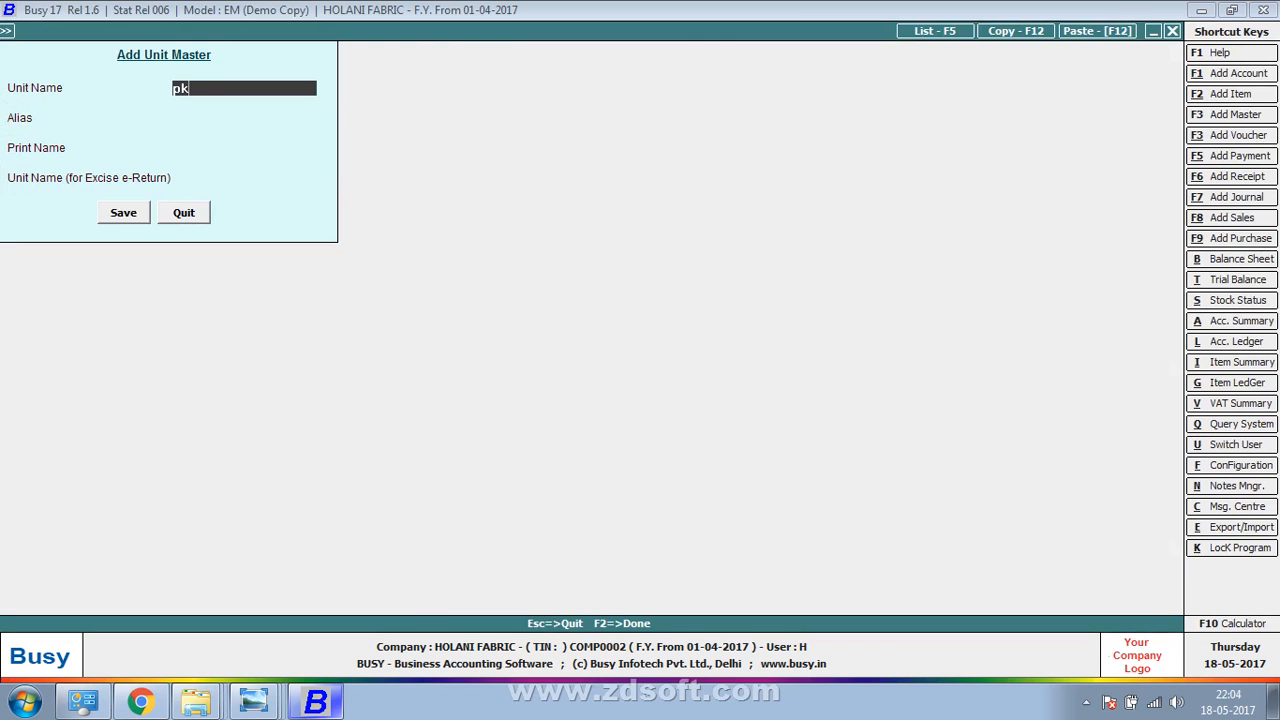
key(Return)
key(Return)
key(Return)
key(Return)
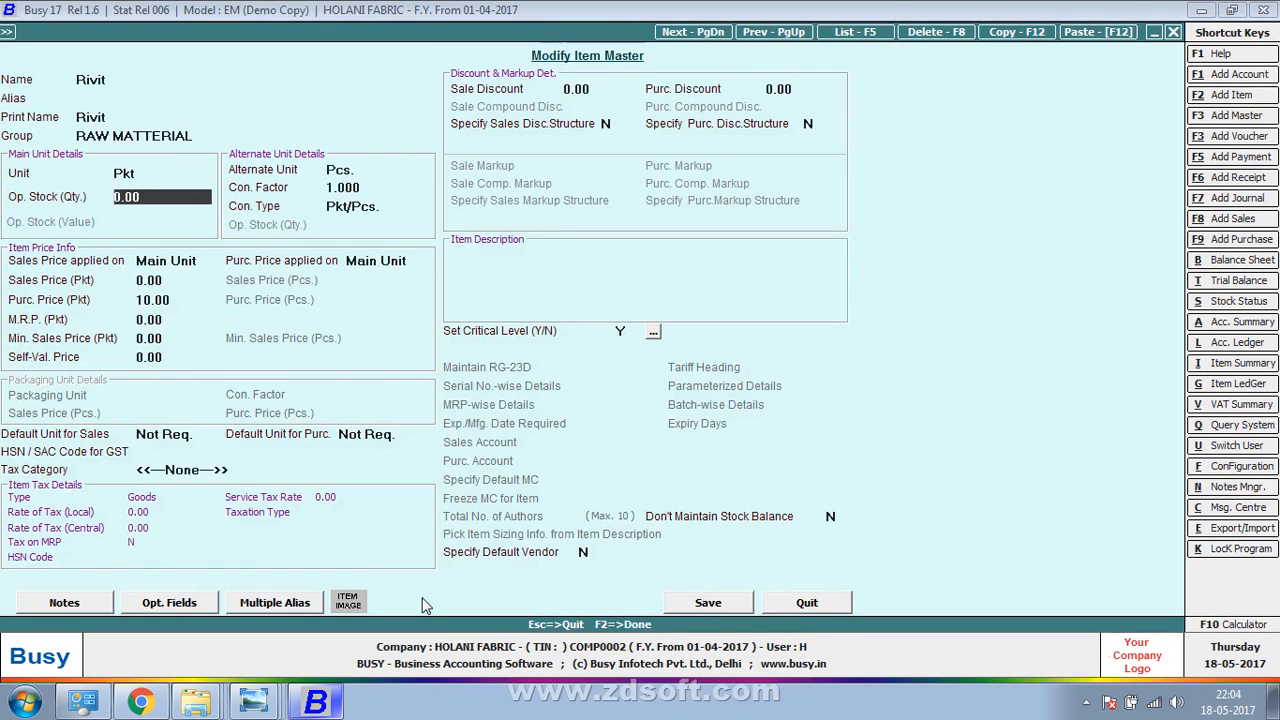
key(Return)
key(Return)
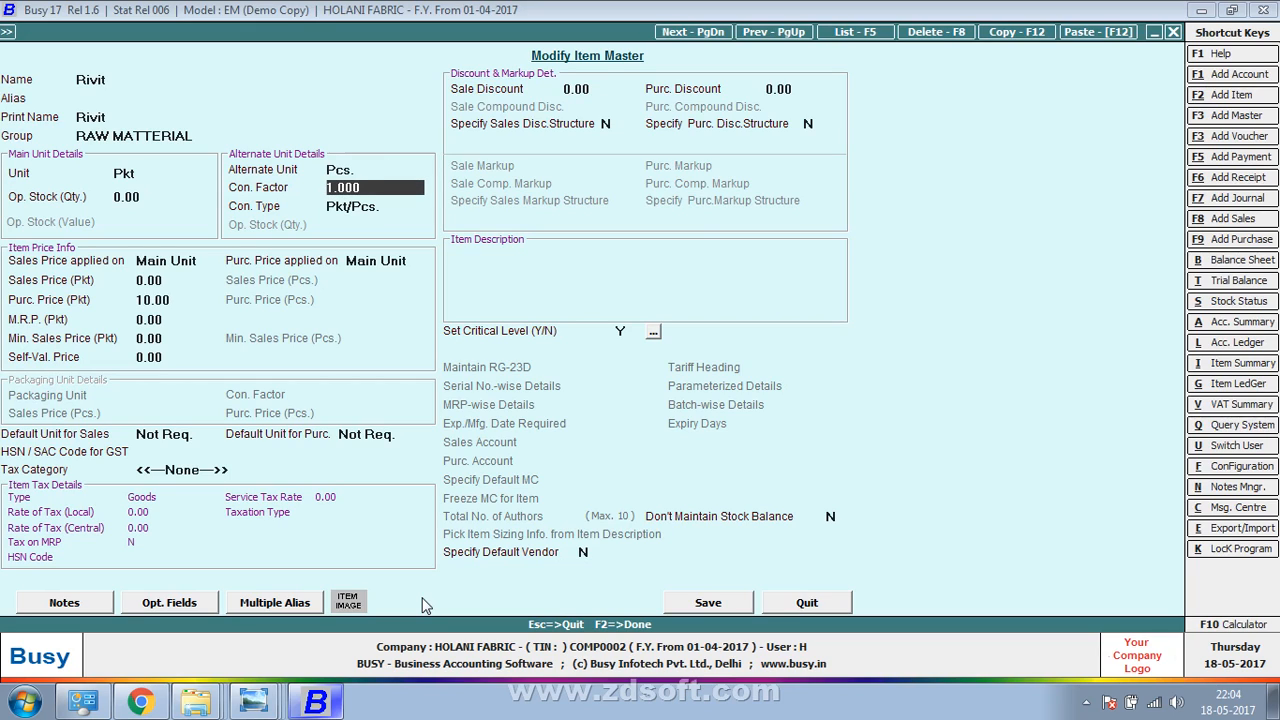
Set Rivit's conversion factor to 20 and save the item master
text(20)
key(Return)
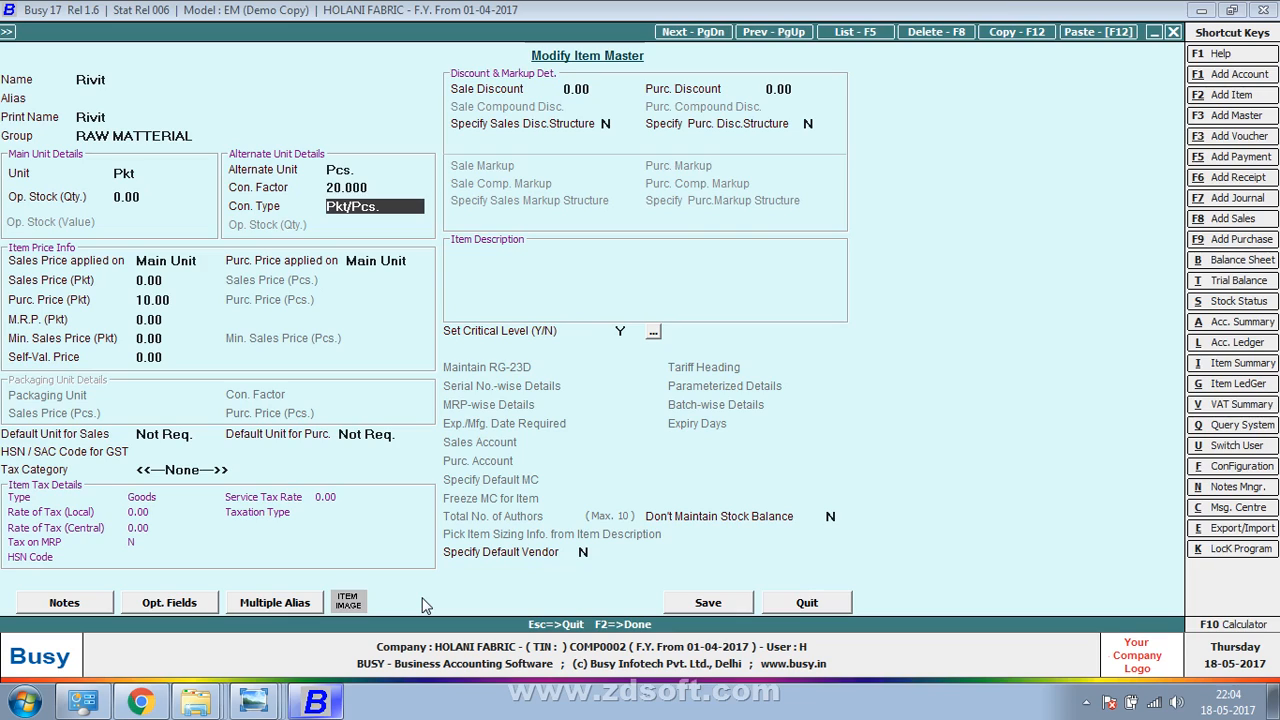
key(Return)
key(Up)
key(Return)
key(Return)
key(Return)
key(Return)
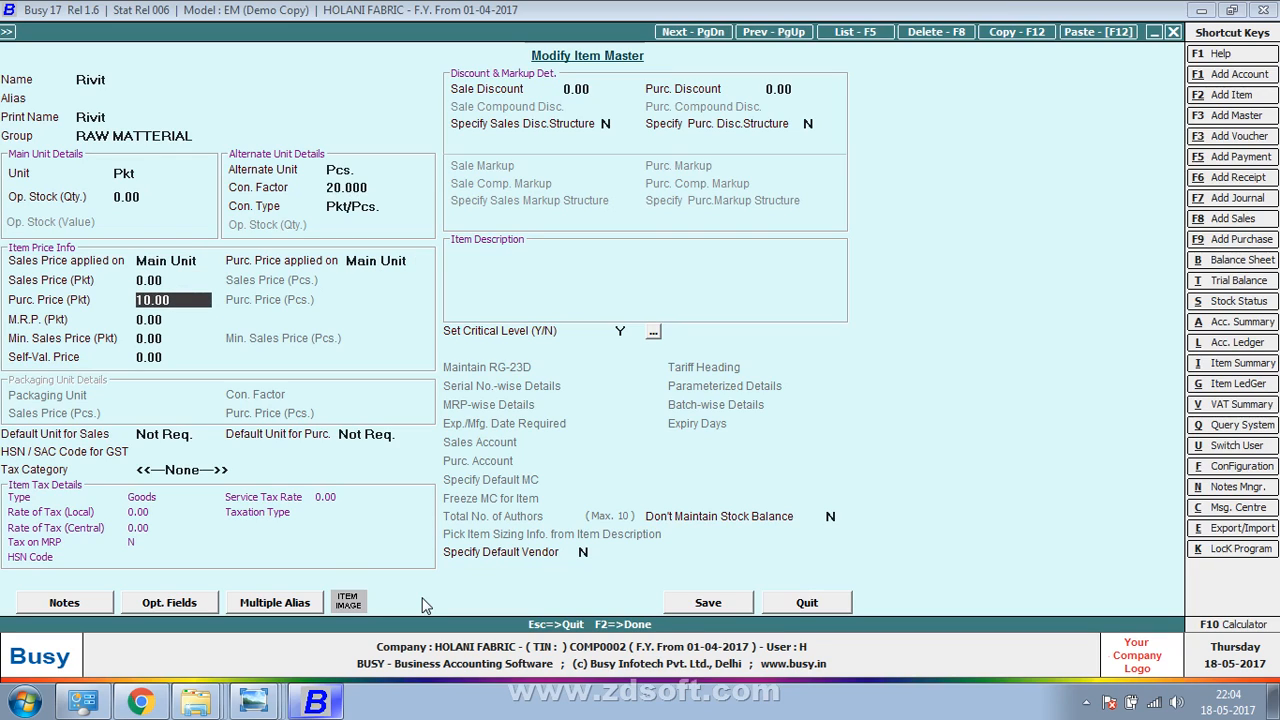
key(F2)
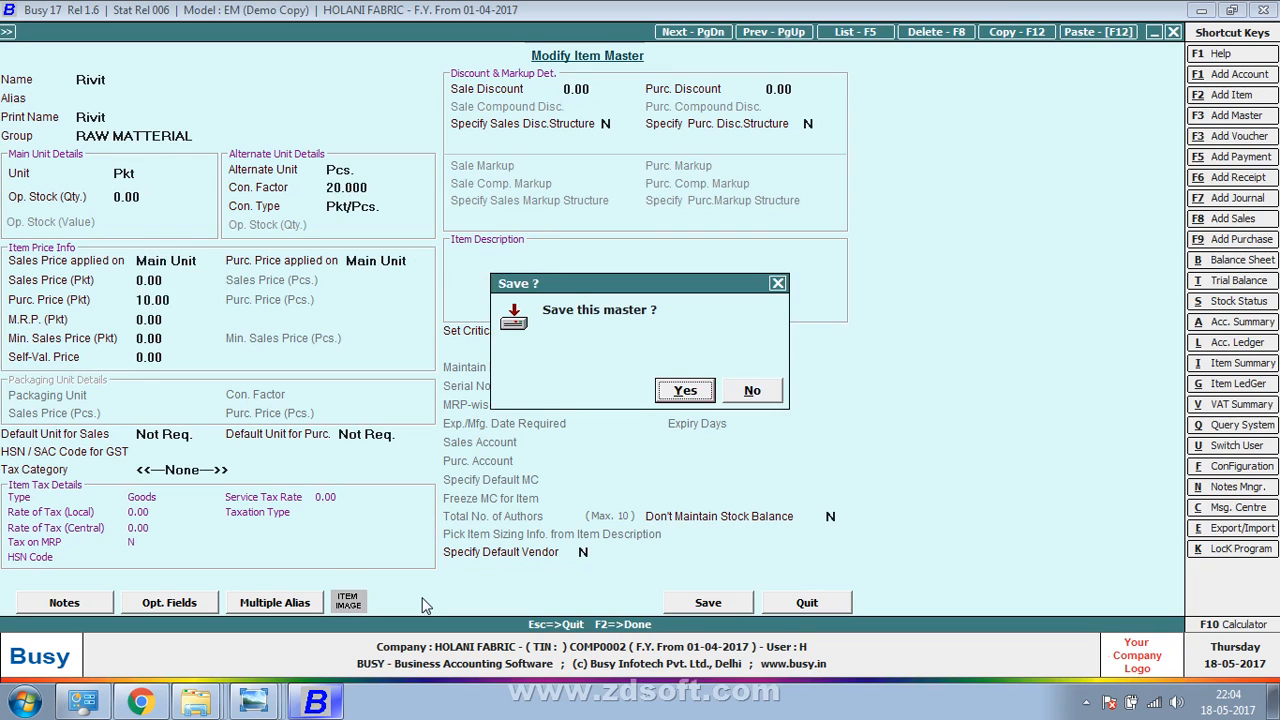
key(Return)
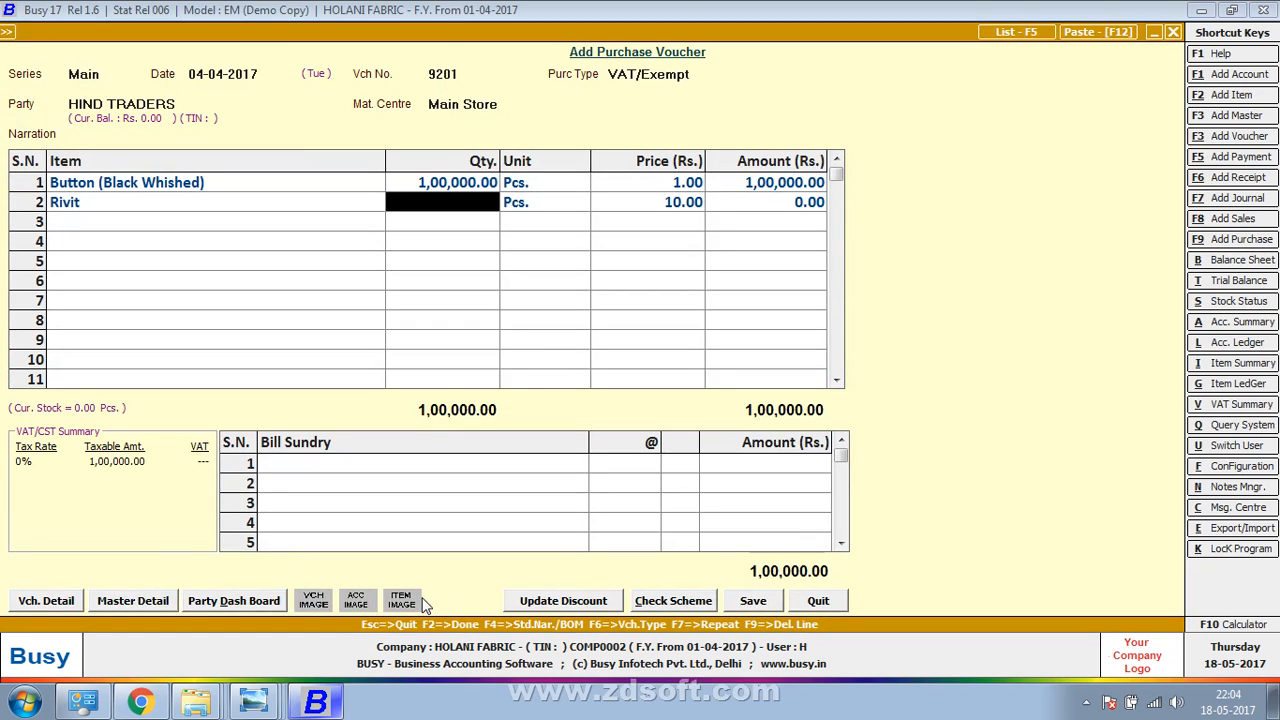
Re-enter Rivit on row 2 with quantity 5,000 in Pcs
key(Left)
key(F9)
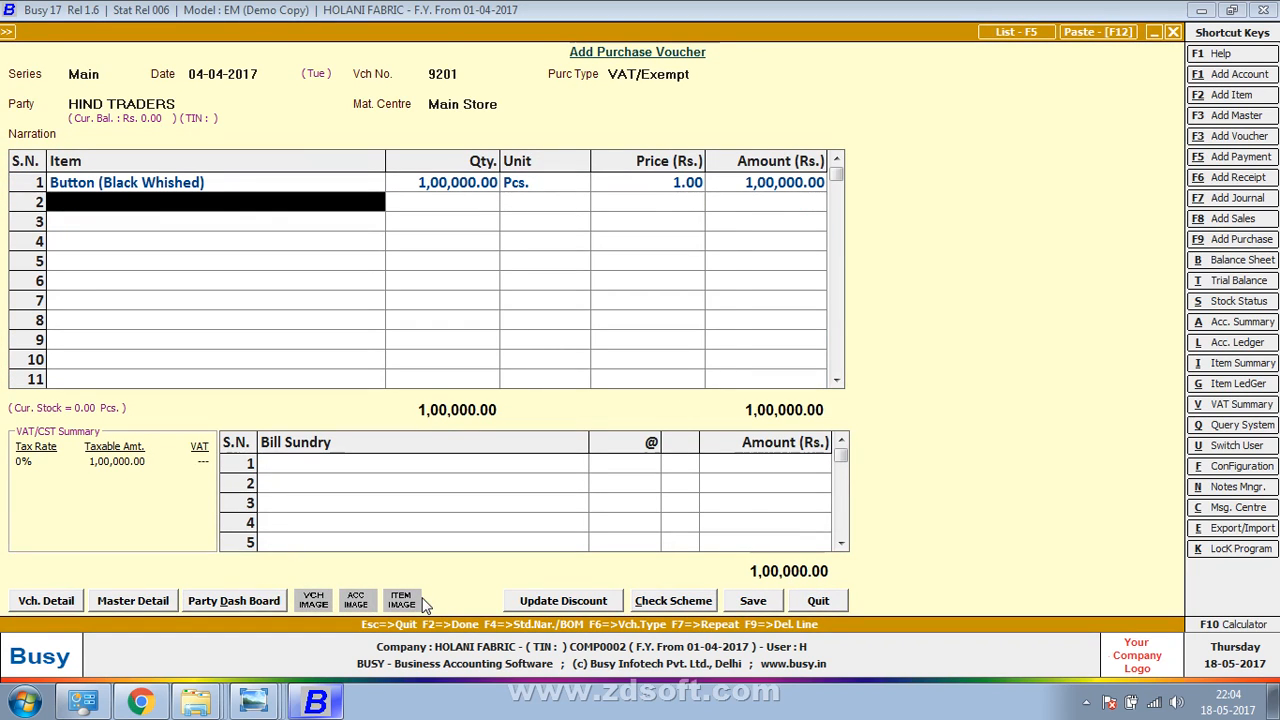
key(Return)
key(Return)
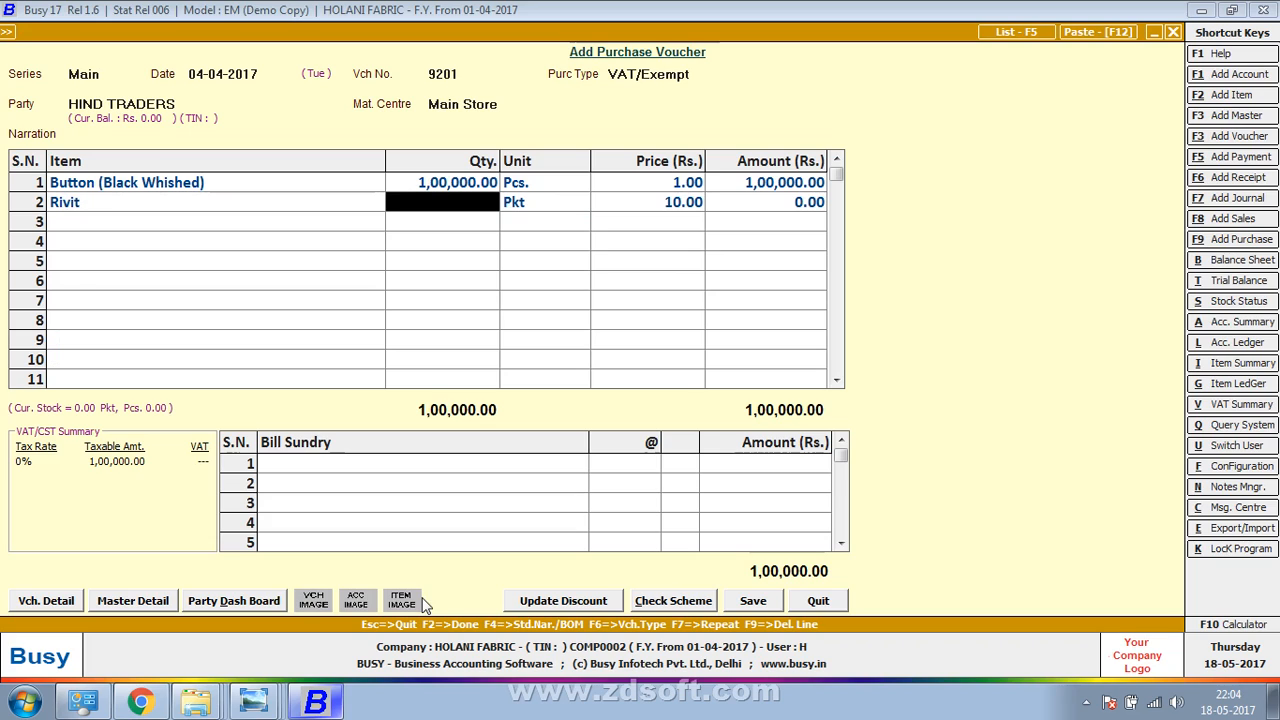
text(5000)
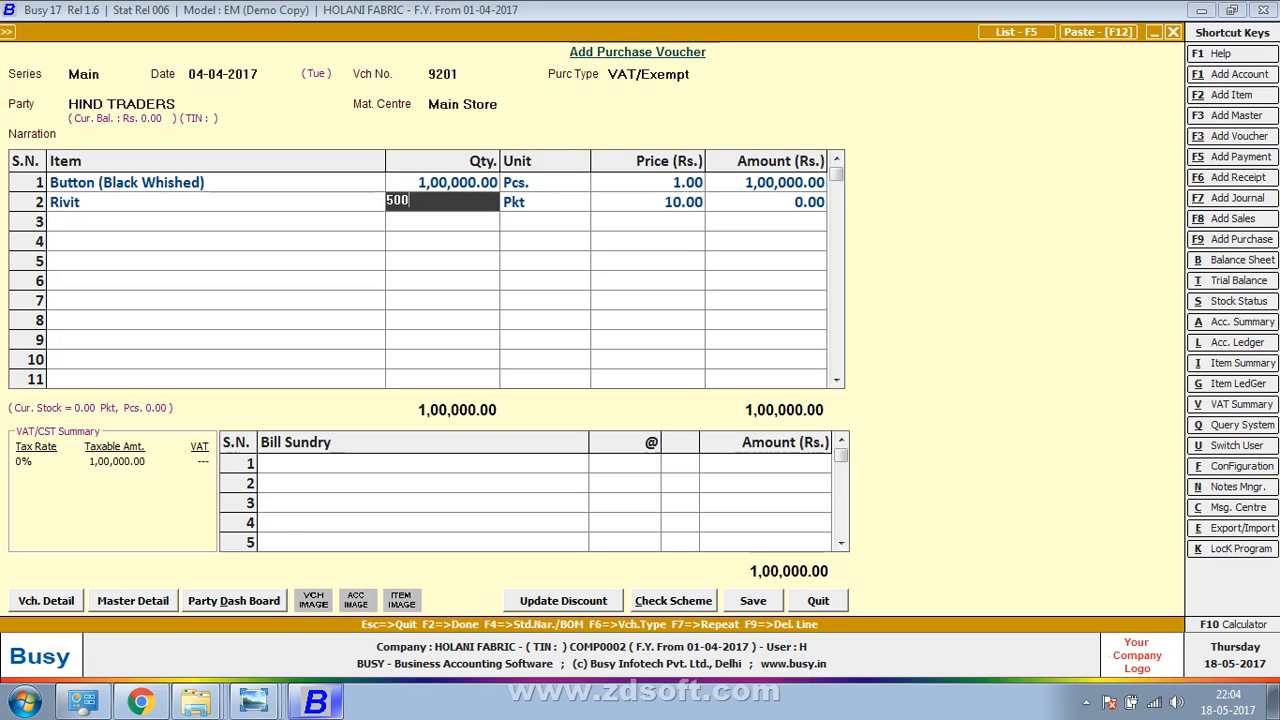
key(Return)
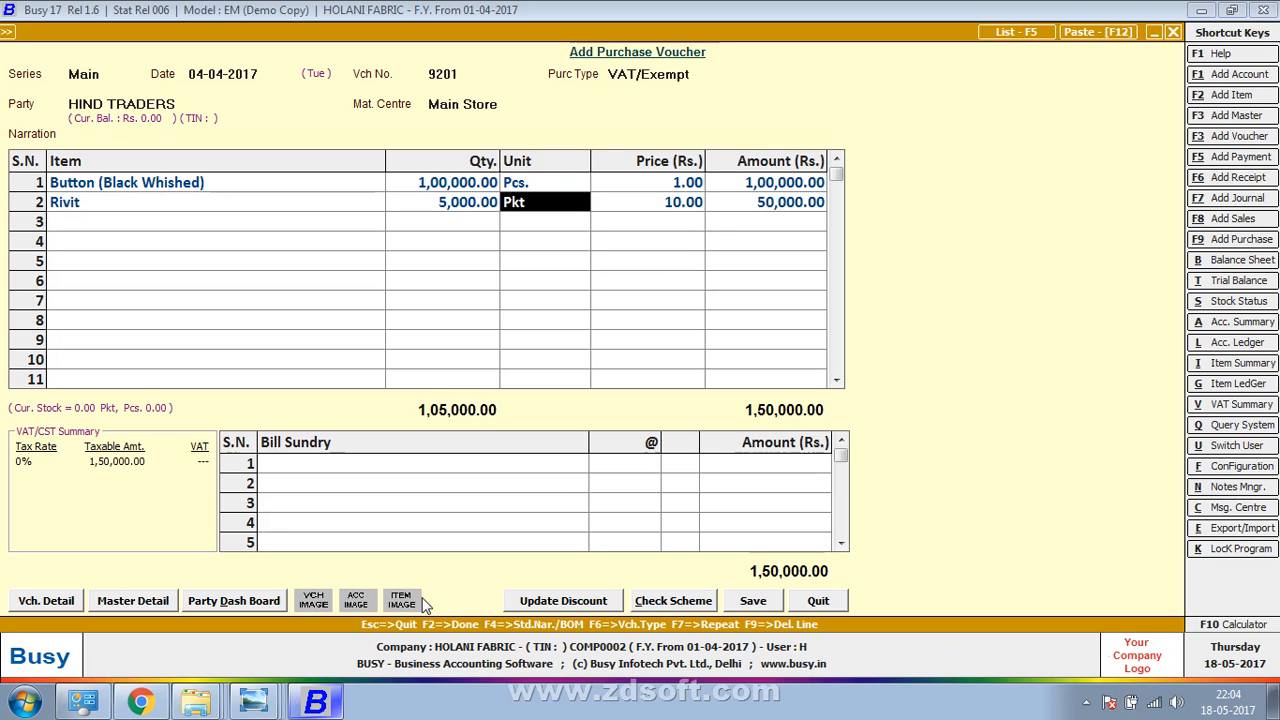
text(p)
key(Return)
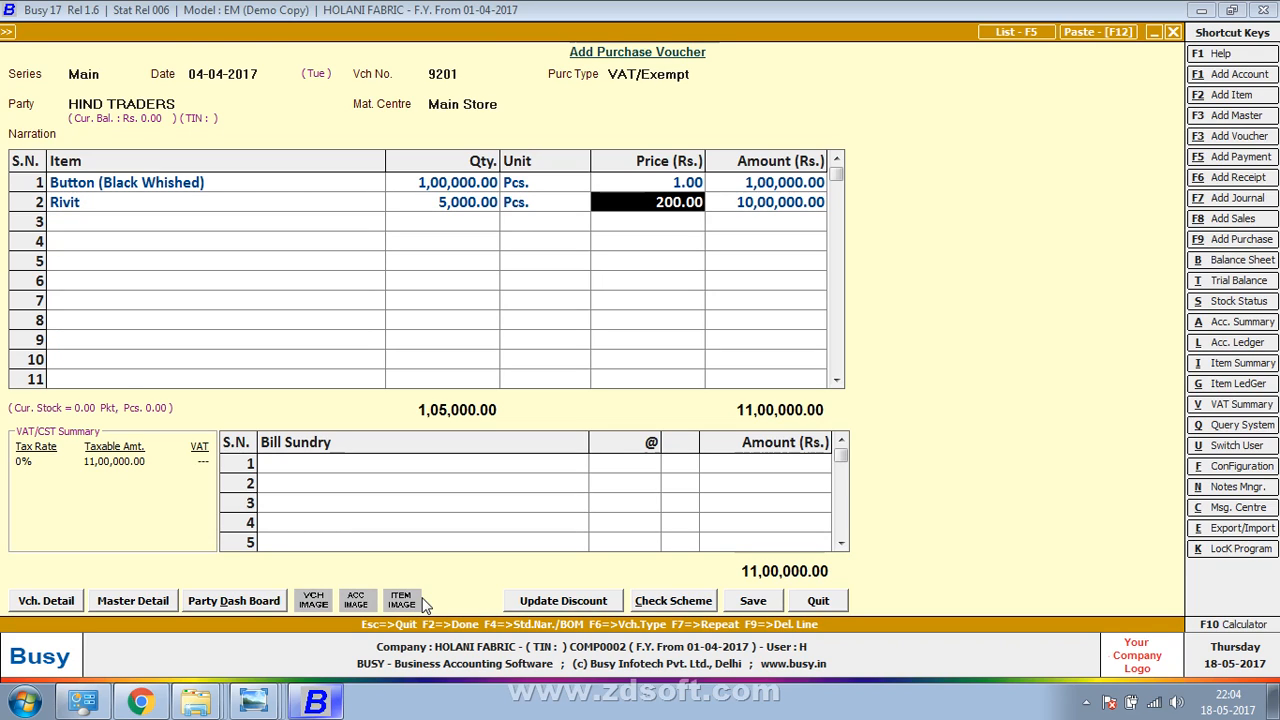
Change Rivit's conversion type to Pcs./Pkt in its item master
key(shift+Tab)
key(shift+Tab)
key(shift+Tab)
key(alt+m)
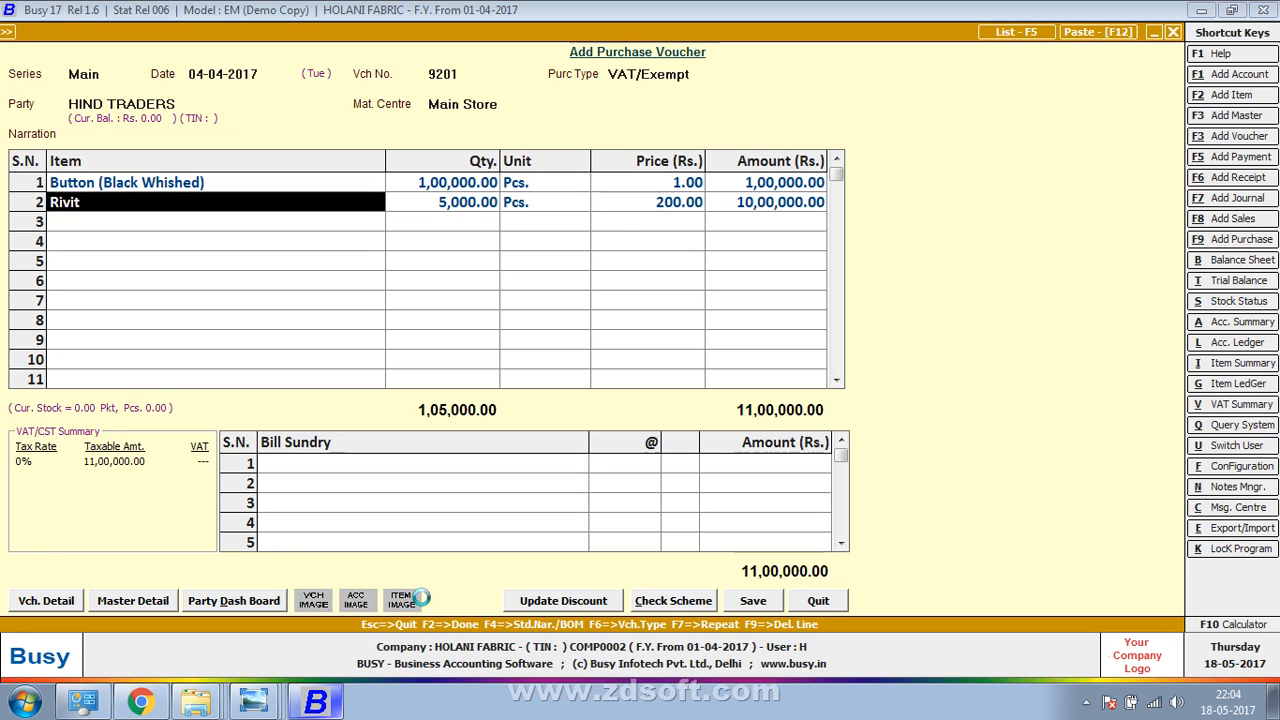
key(Return)
key(Return)
key(Return)
key(Return)
key(Return)
key(Return)
key(Return)
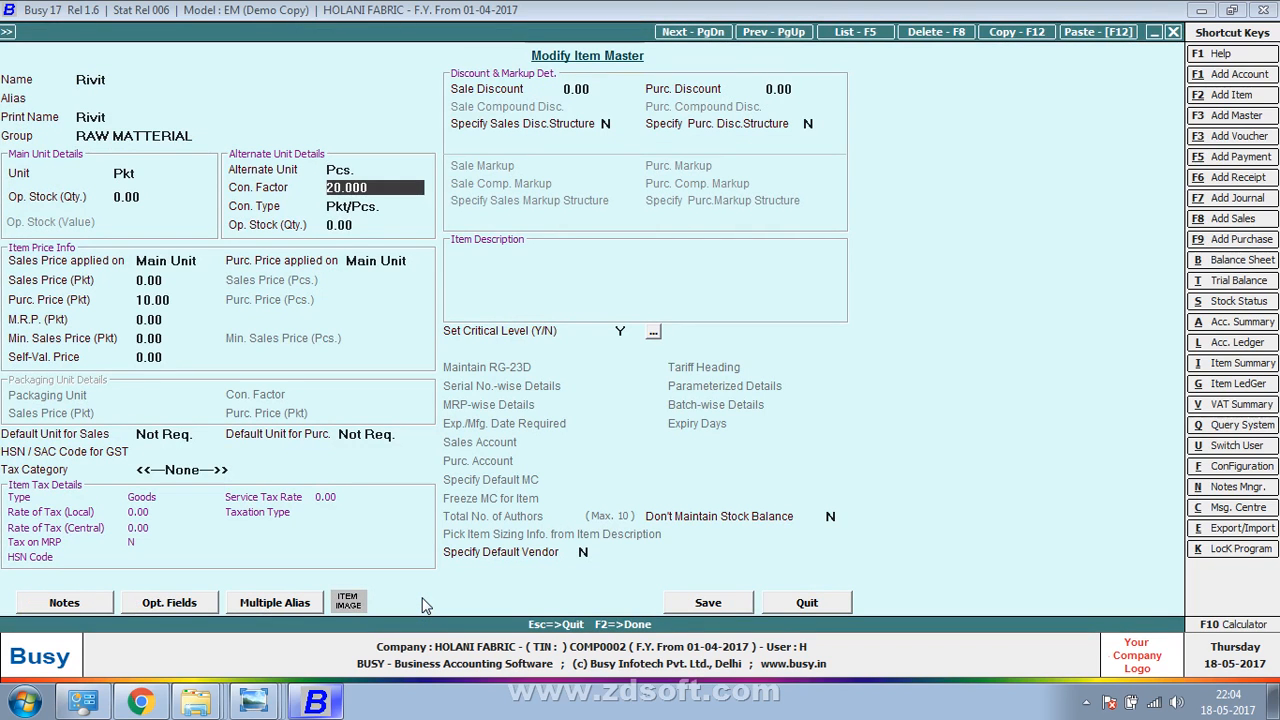
key(Return)
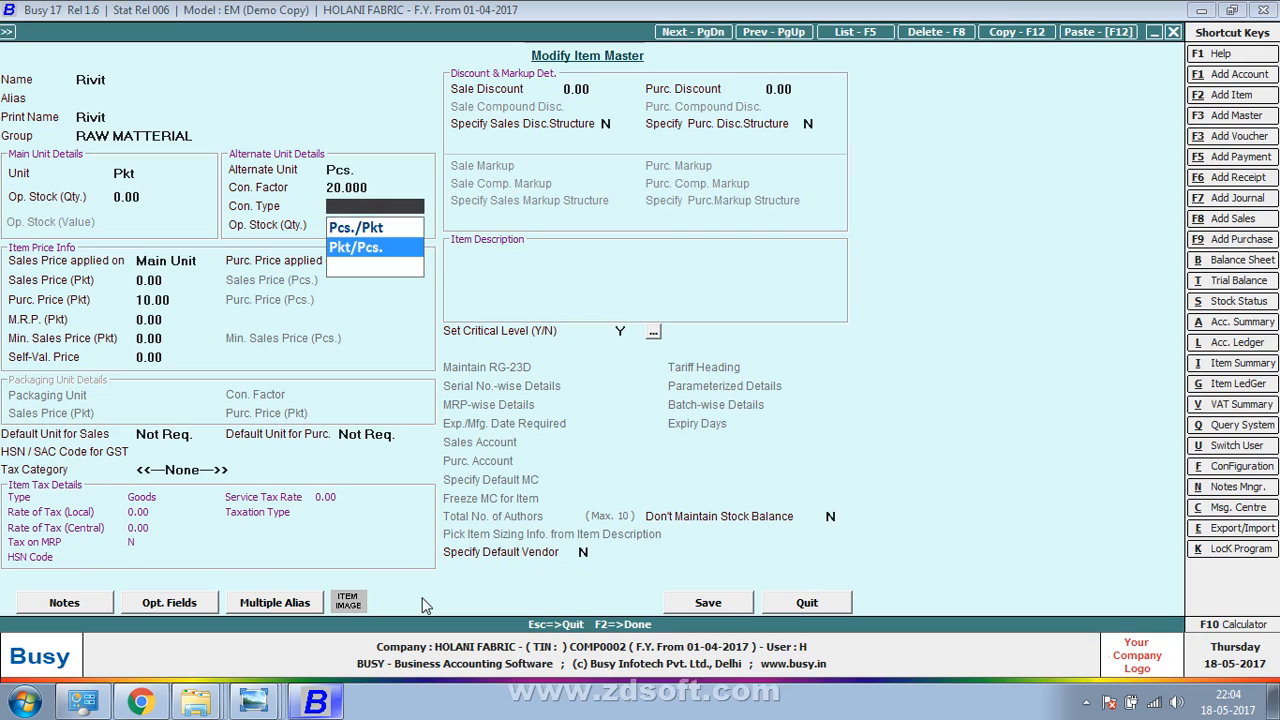
key(Up)
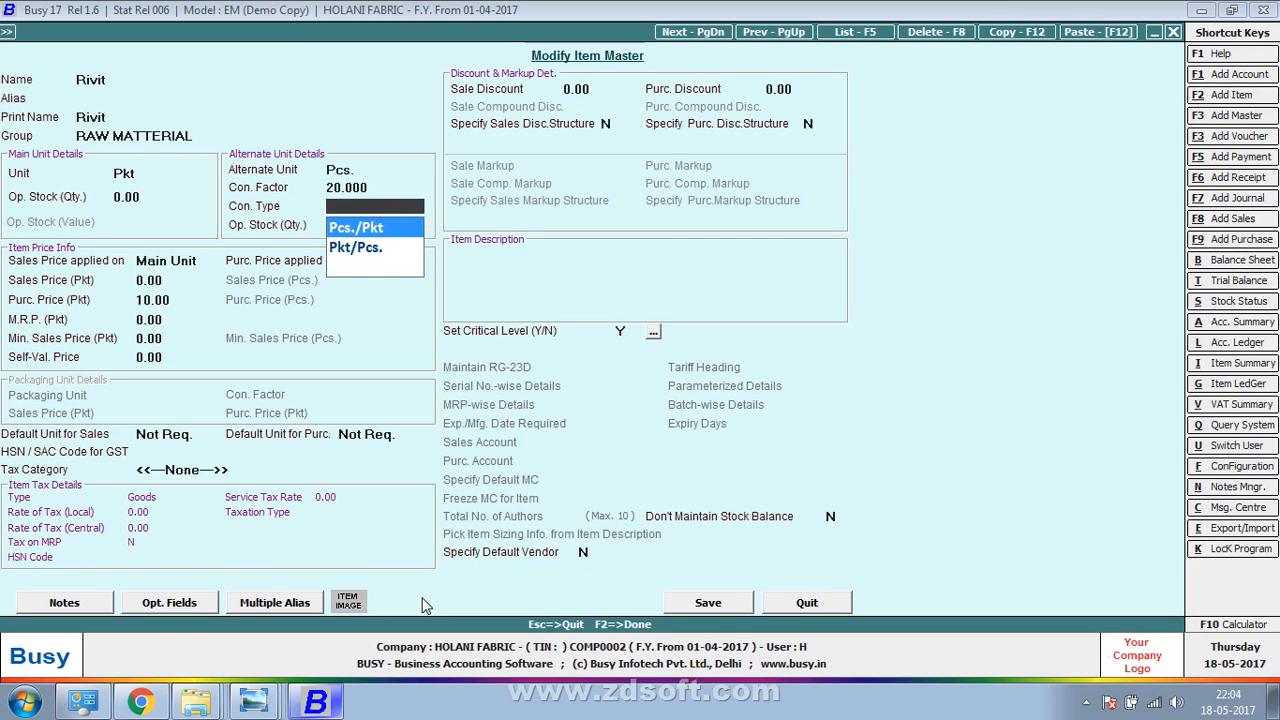
key(Return)
key(Return)
key(Return)
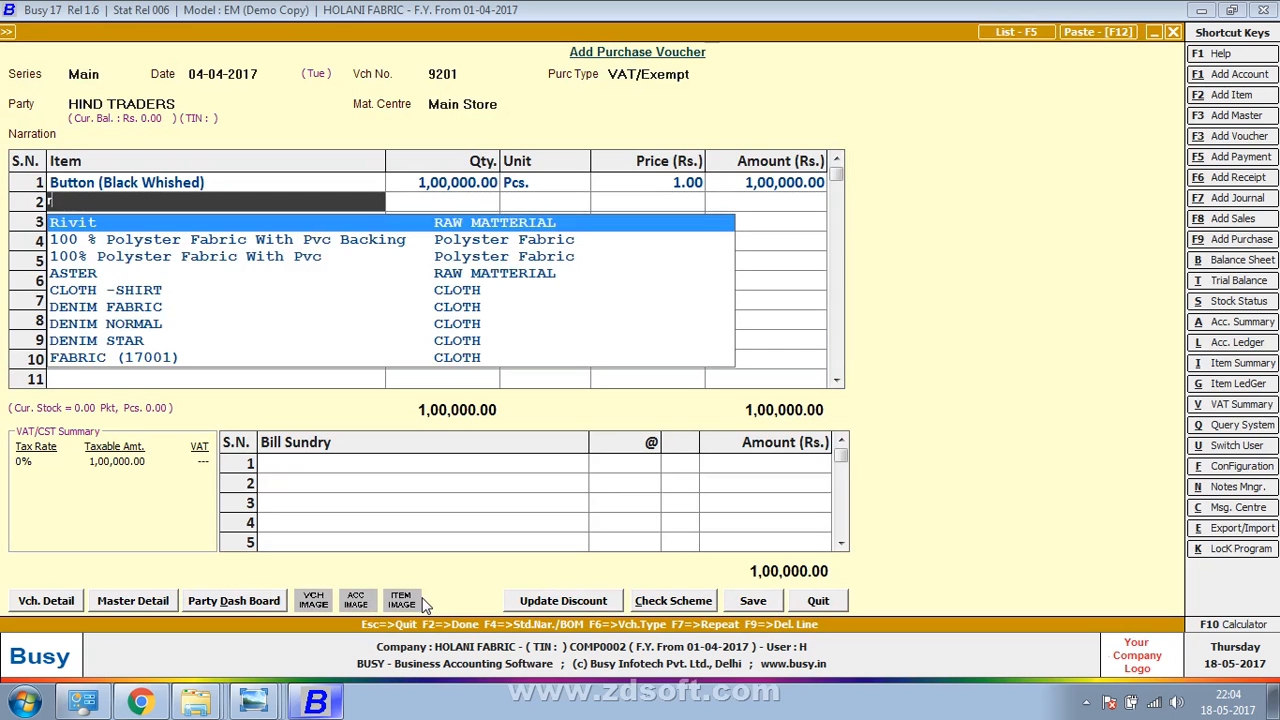
Select Rivit again on row 2 with quantity 5,000
key(Return)
text(5000)
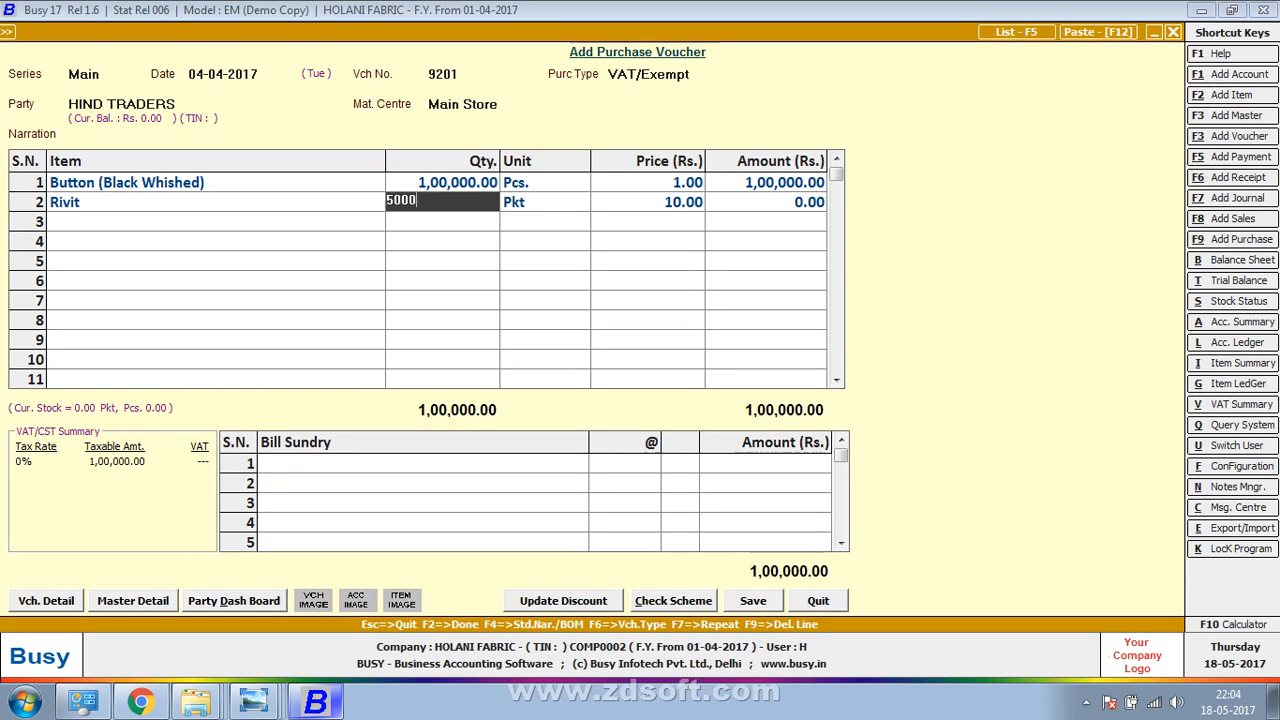
key(Return)
key(space)
key(Down)
key(Return)
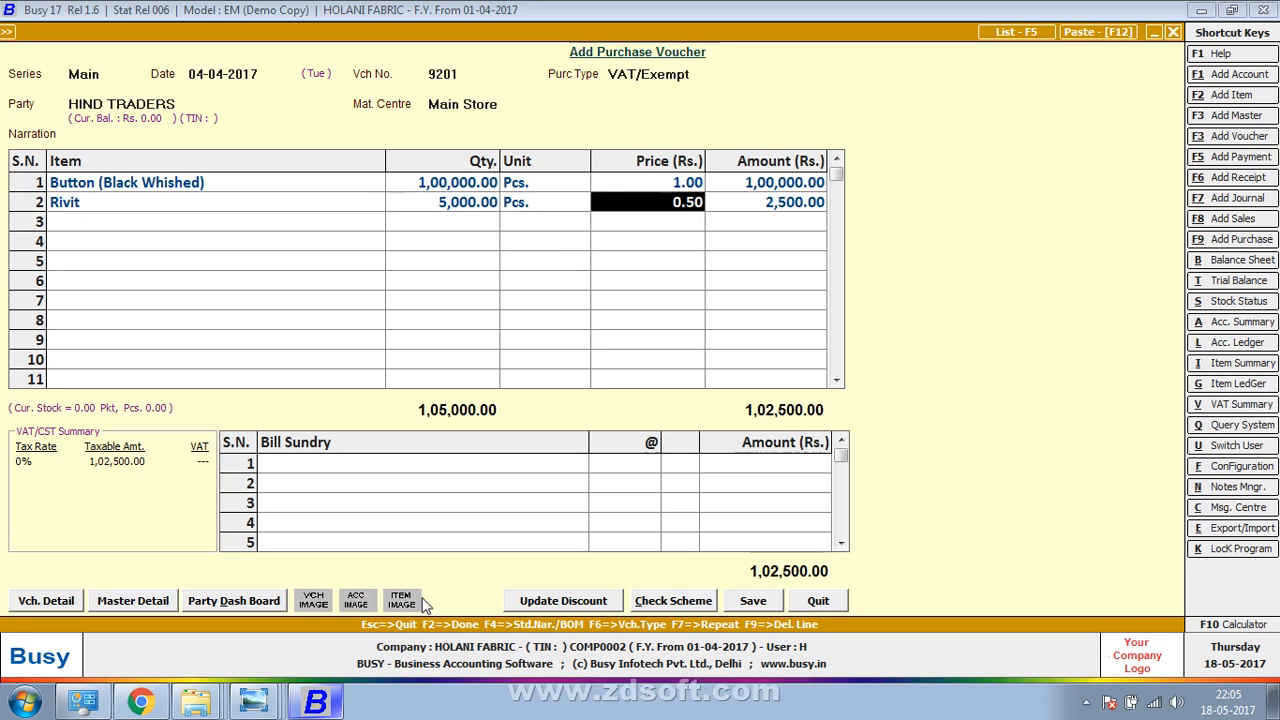
Switch row 2's unit to Pkt and accept the 10.00 price, totalling 50,000
key(shift+Tab)
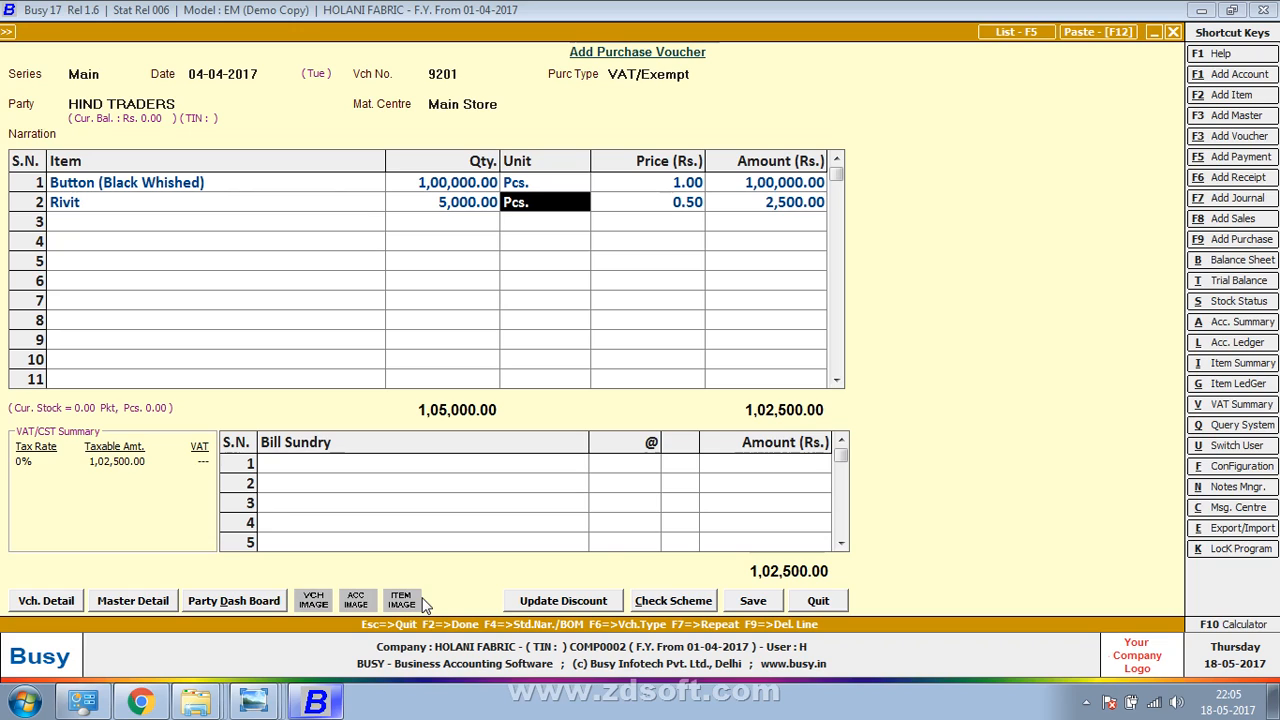
key(space)
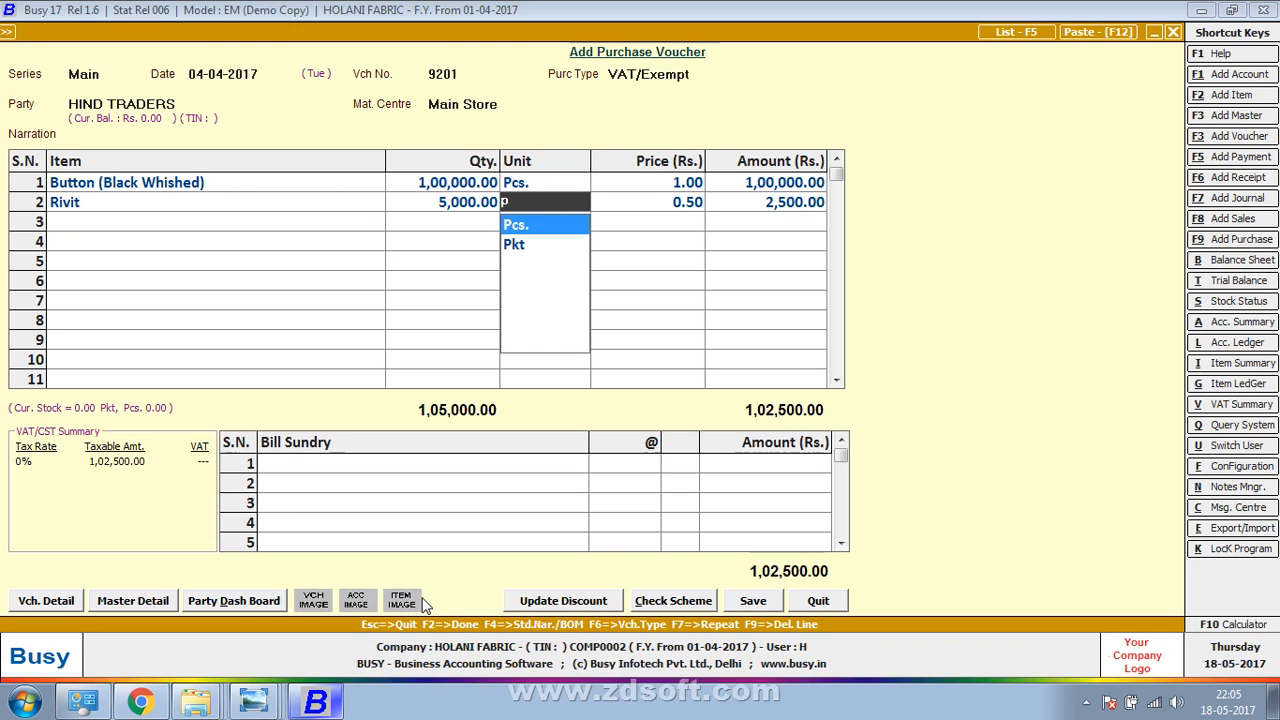
key(Down)
key(Return)
key(Return)
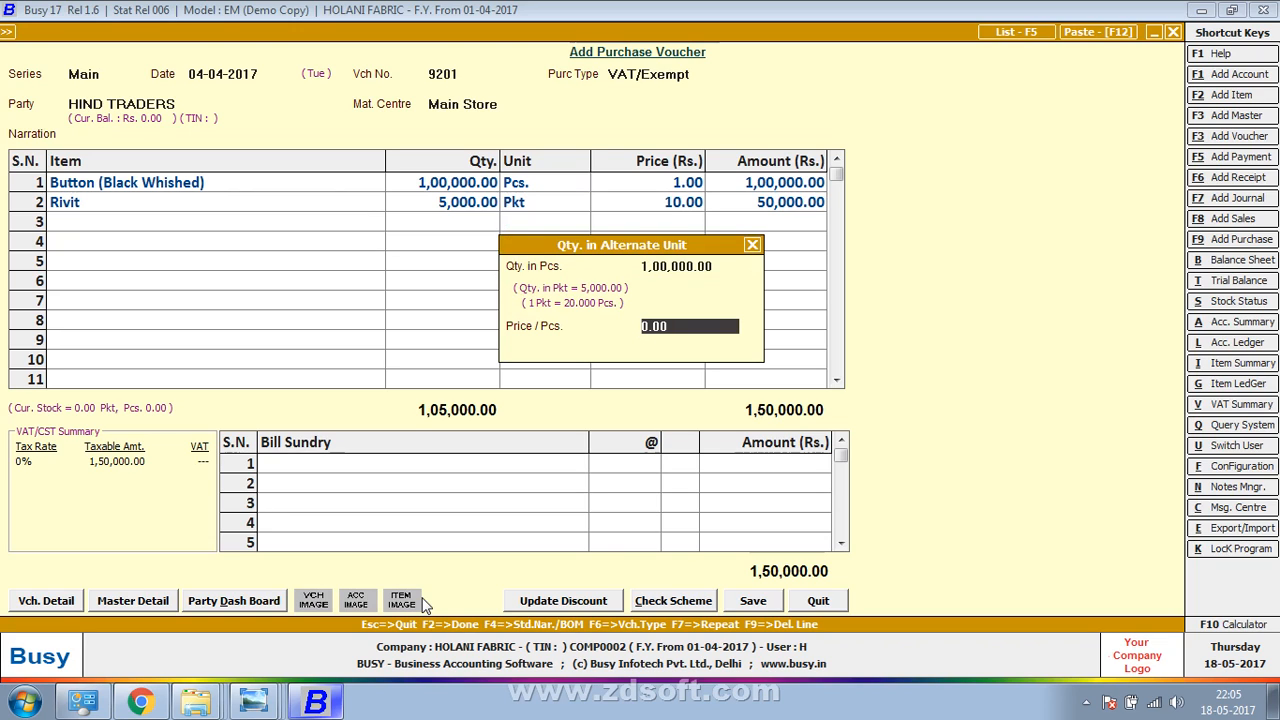
key(Return)
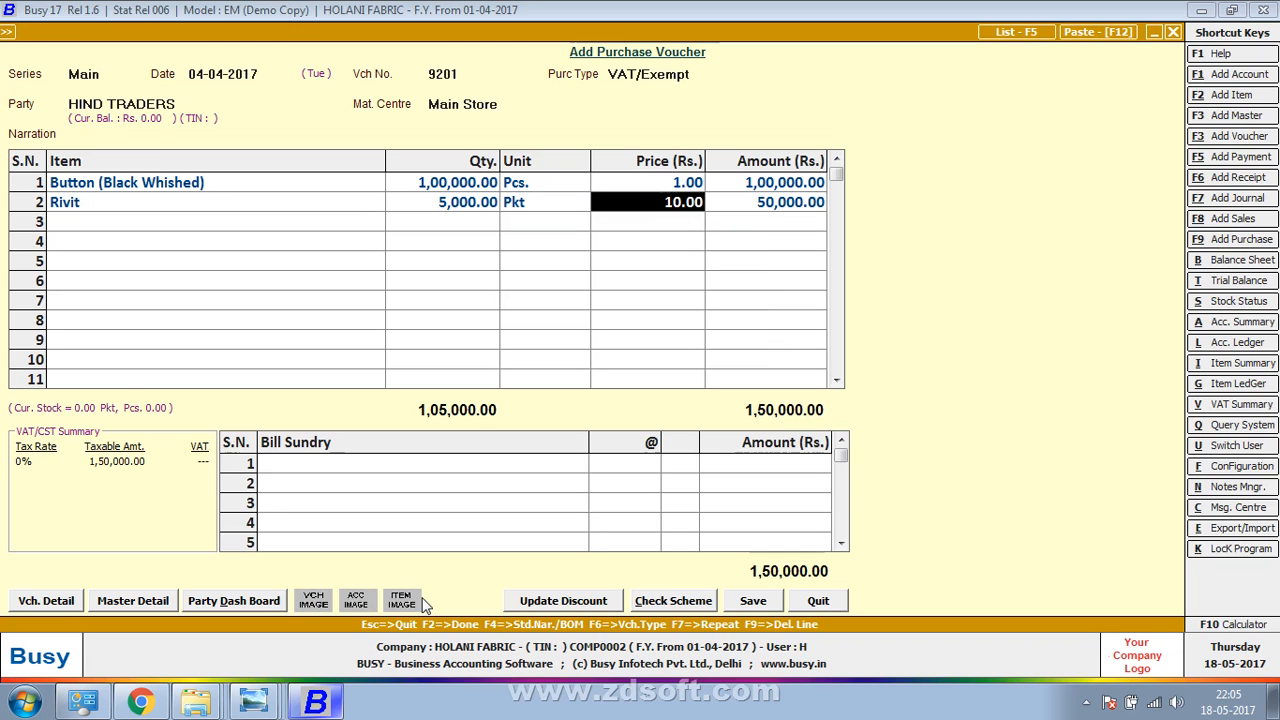
key(Left)
key(Left)
key(Right)
key(Right)
key(Return)
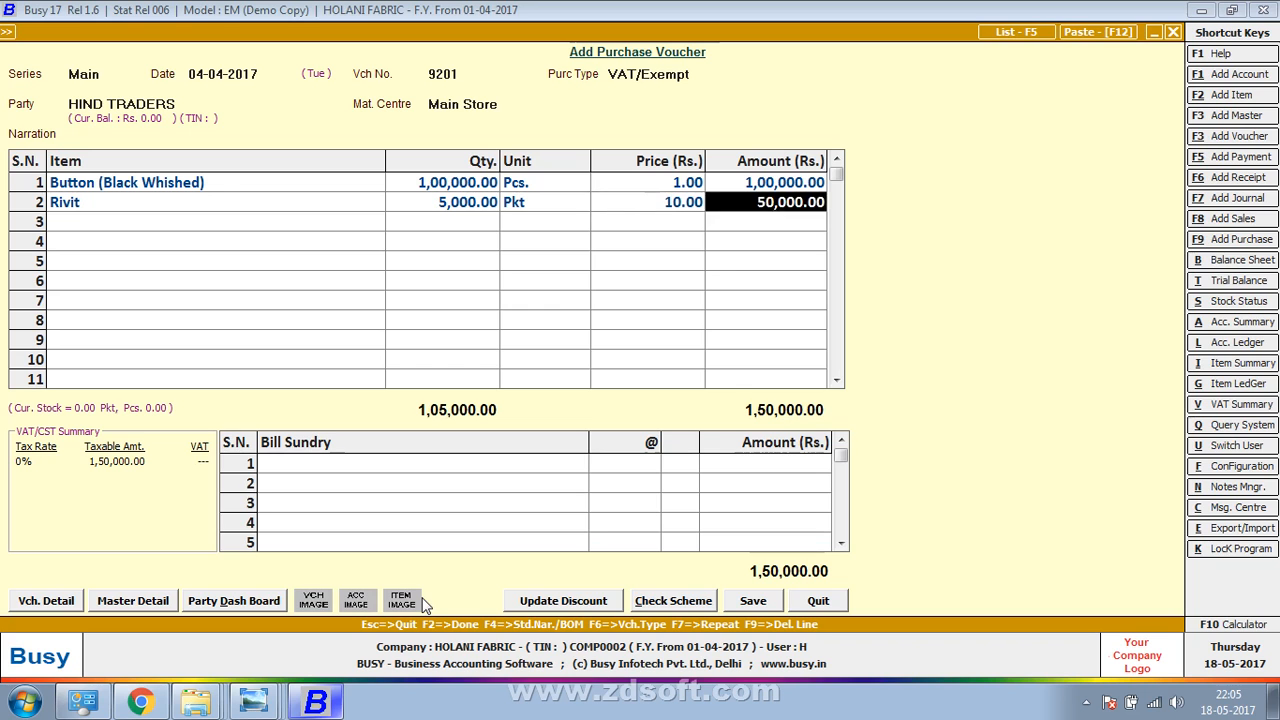
key(Return)
key(alt+Tab)
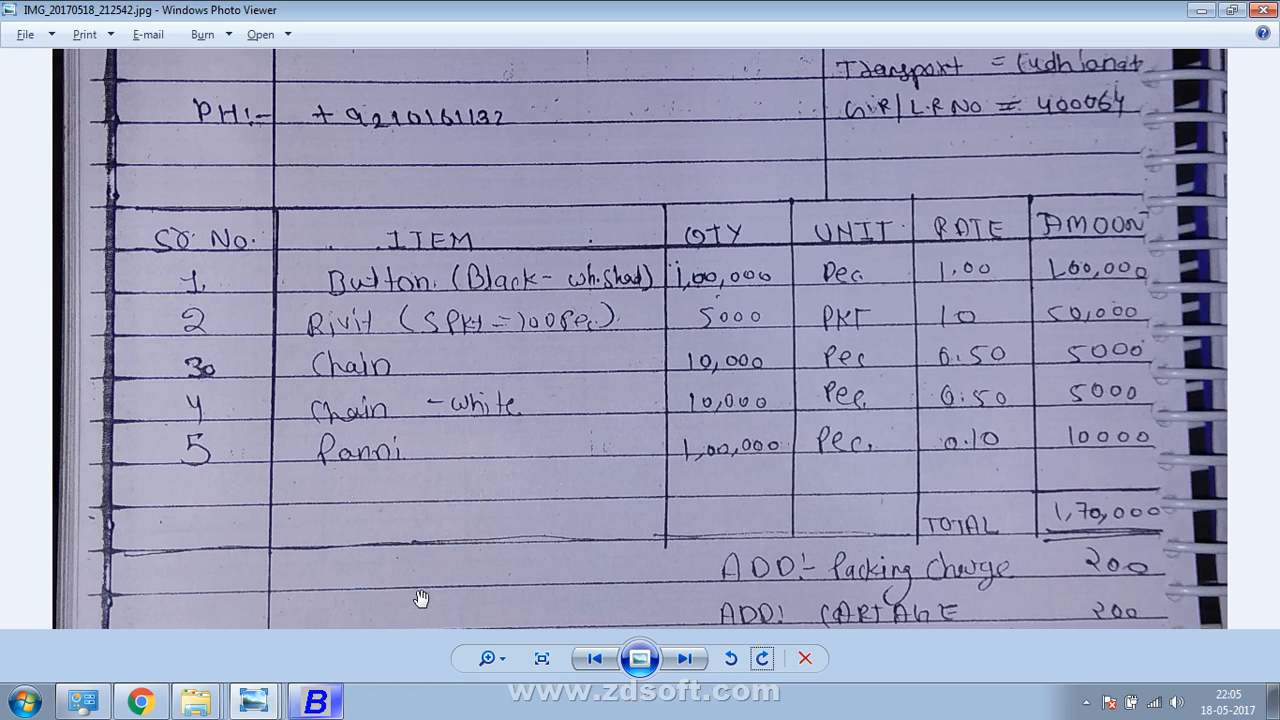
Create the item Chain in group RAW MATTERIAL with unit Pcs
key(alt+Tab)
key(F3)
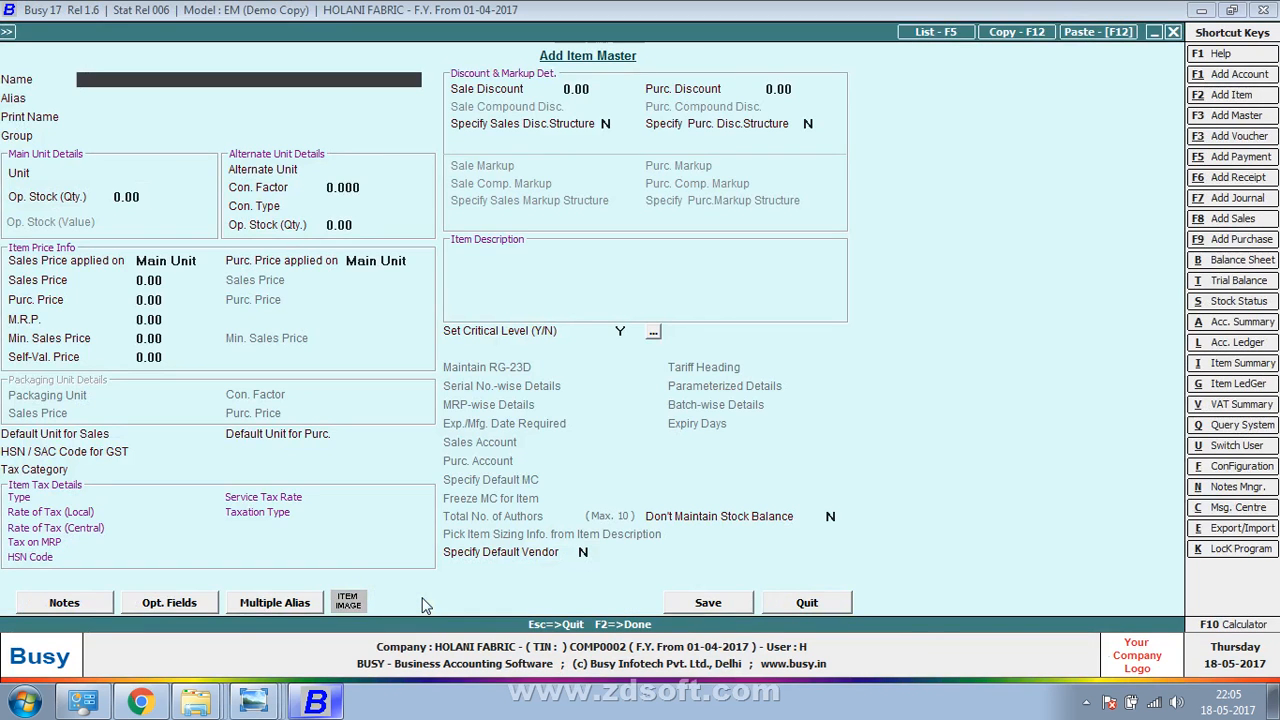
text(Chain)
key(Return)
key(Return)
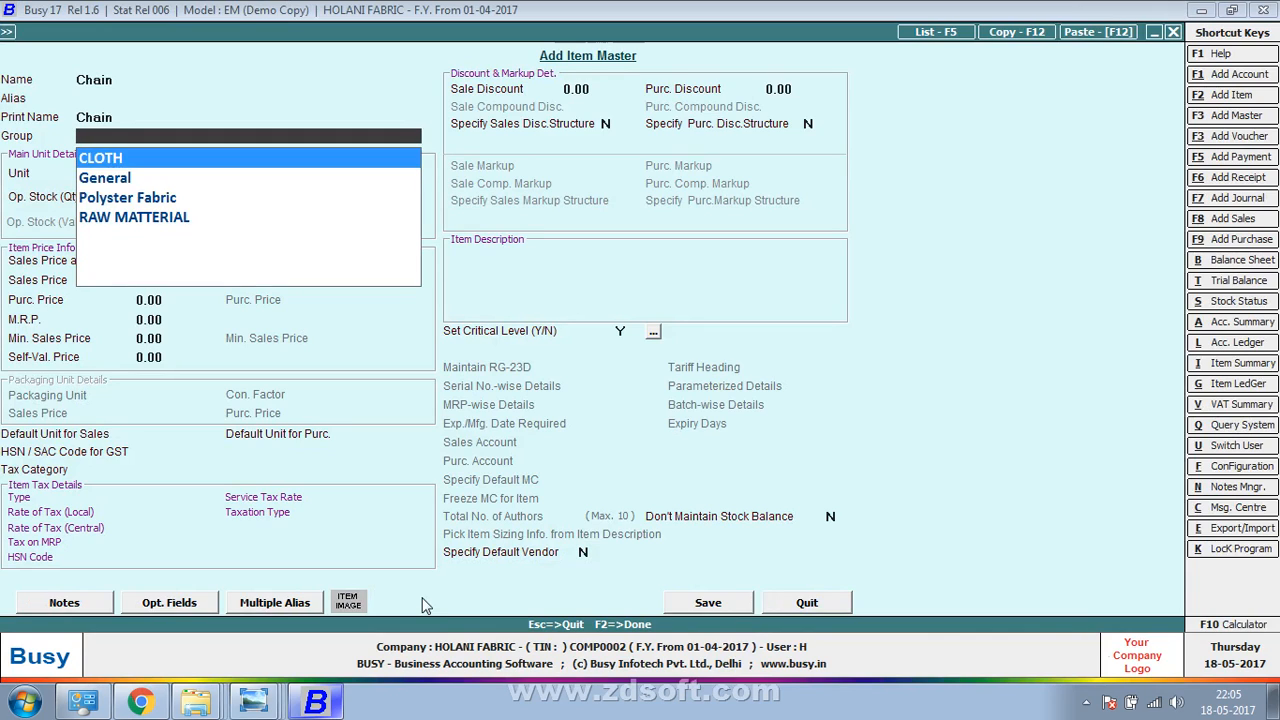
key(Down)
key(Down)
key(Down)
key(Return)
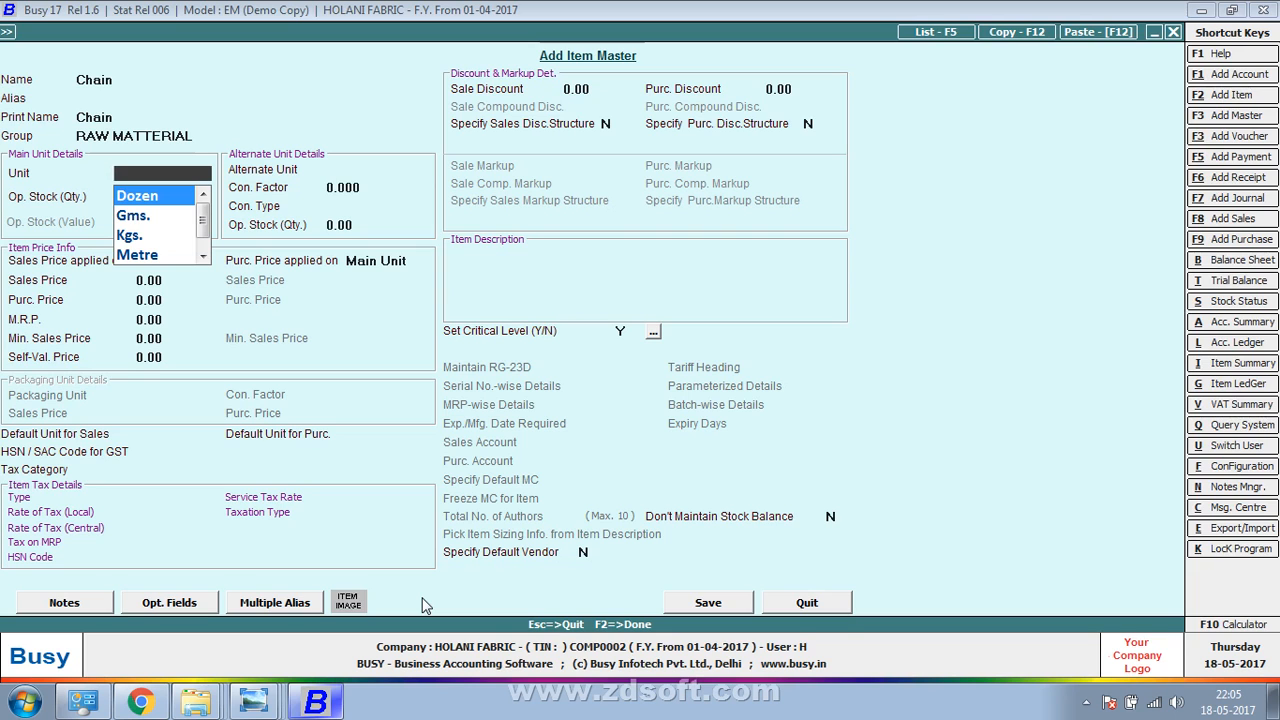
key(alt+Tab)
key(alt+Tab)
text(p)
key(Return)
key(Return)
key(Return)
key(Return)
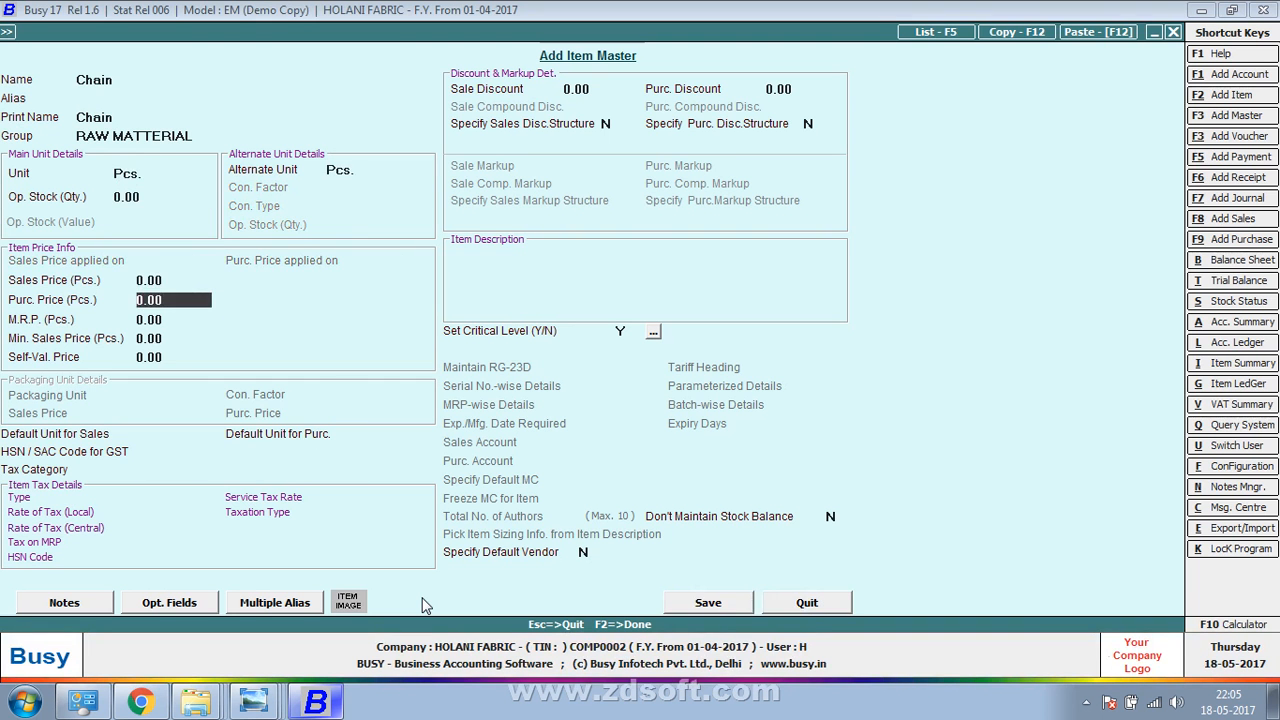
Give Chain a purchase price of 0.50 and save the item
key(alt+Tab)
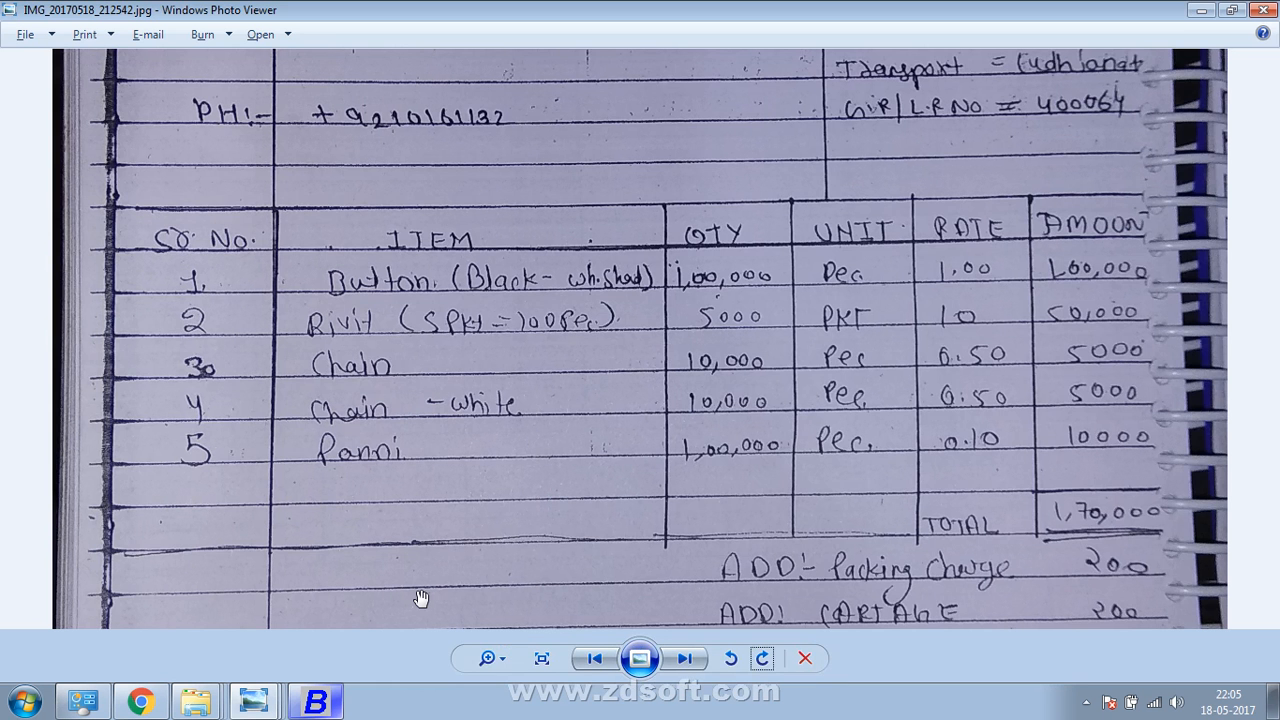
key(alt+Tab)
text(0.50)
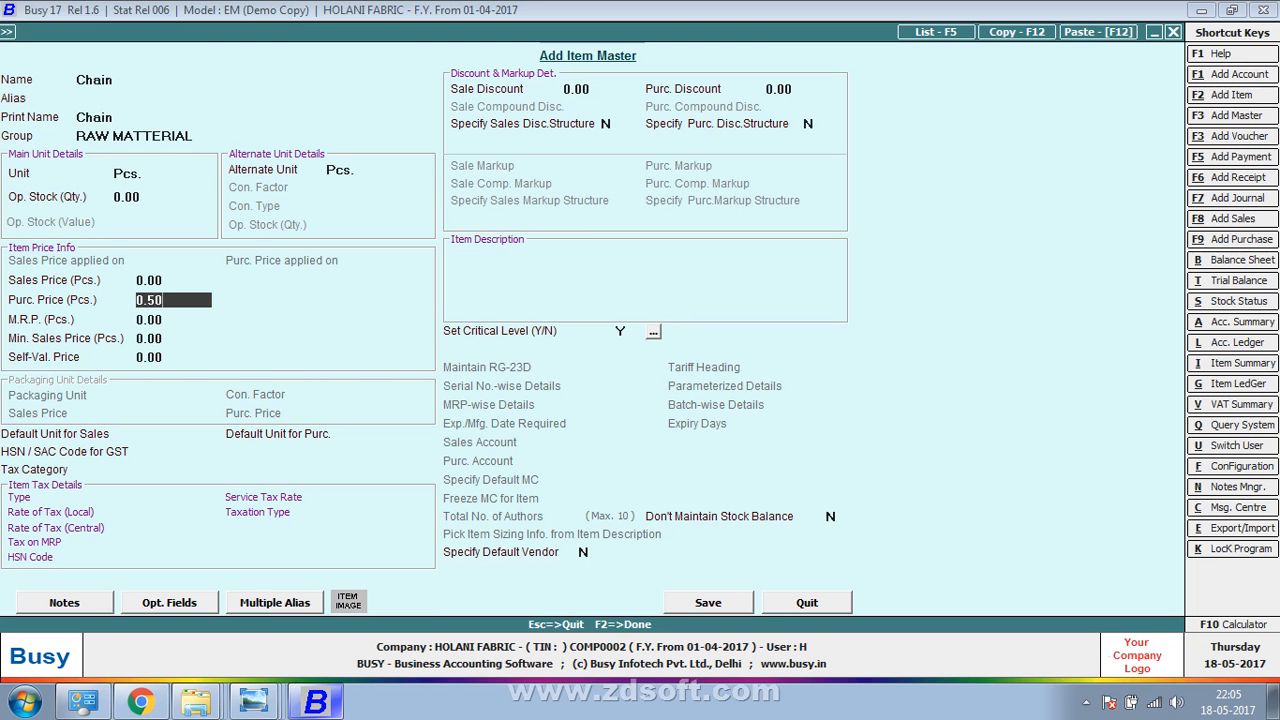
key(F2)
key(Return)
key(alt+Tab)
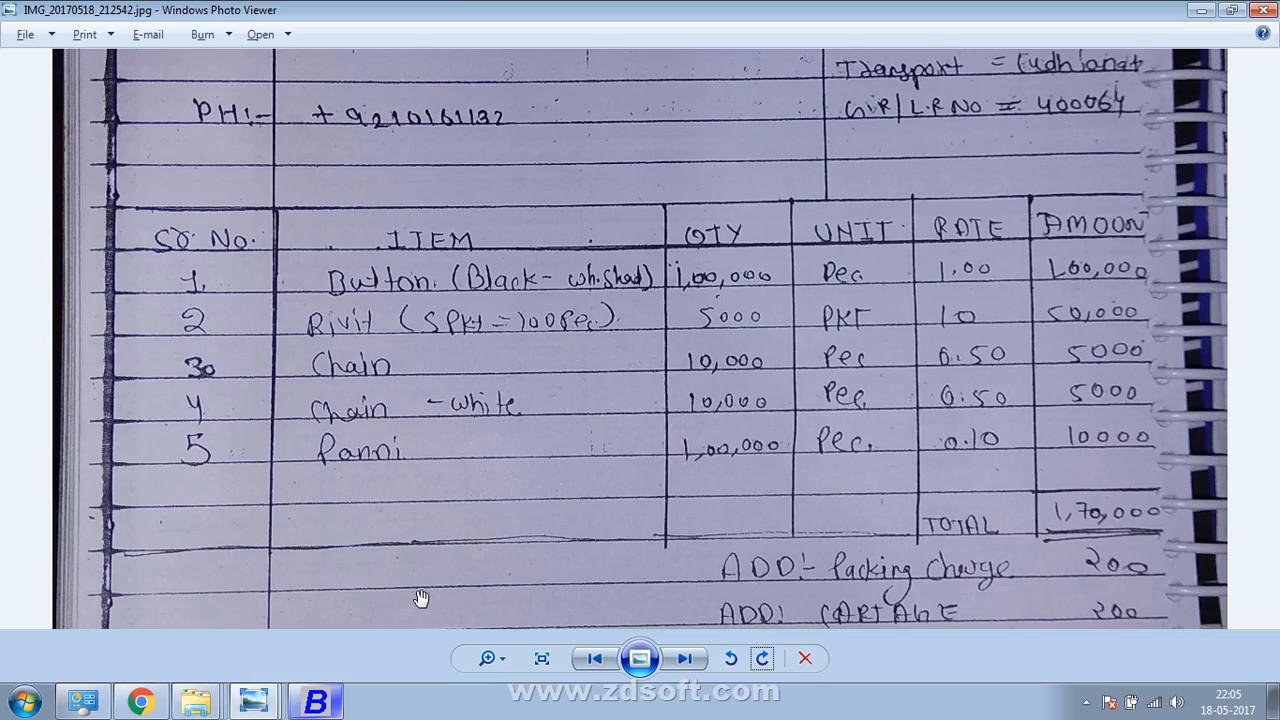
Enter a quantity of 10,000 Chain on voucher row 3
key(alt+Tab)
text(10,000)
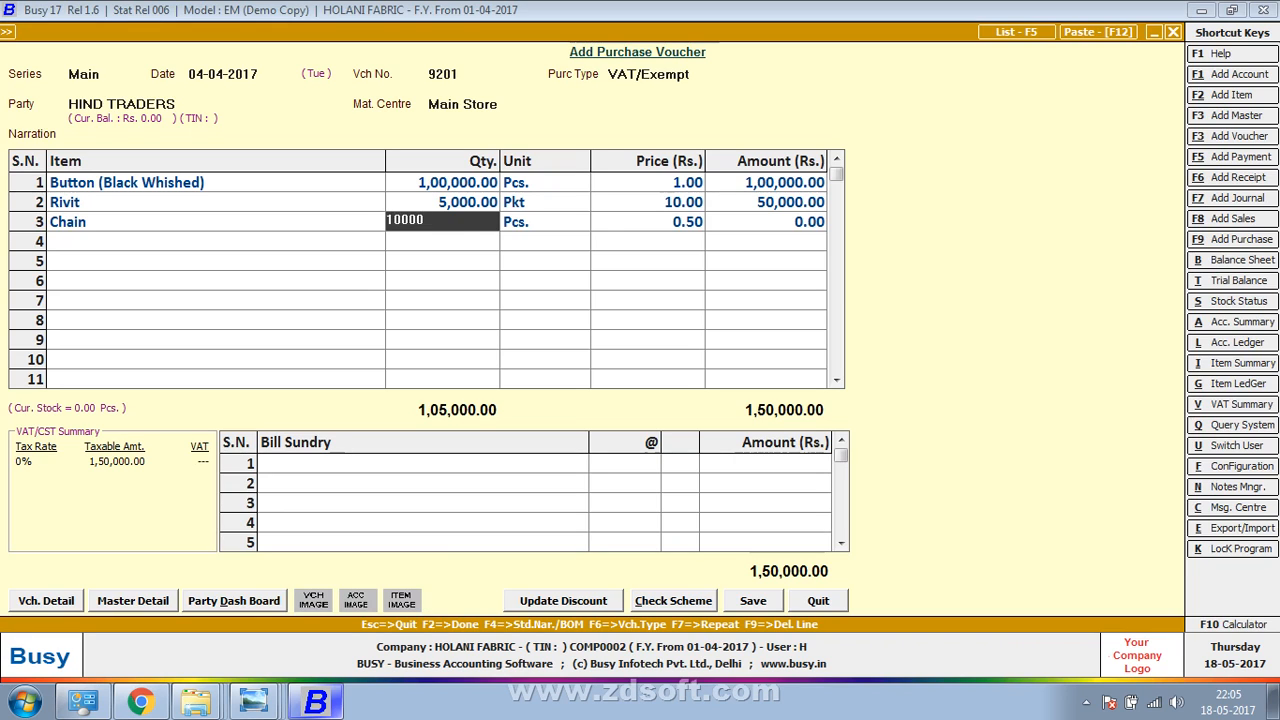
key(Return)
key(Return)
key(Return)
key(alt+Tab)
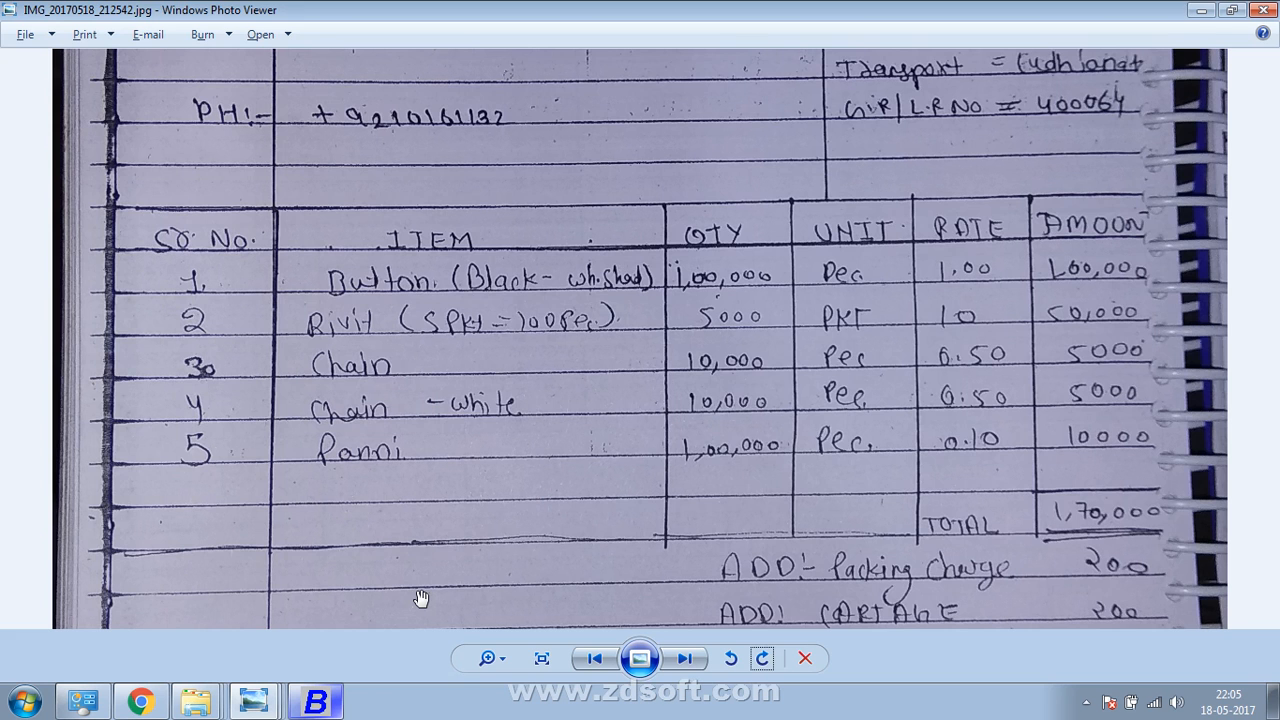
key(alt+Tab)
Create the item Chain White in group RAW MATTERIAL with unit Pcs
key(F3)
text(hai)
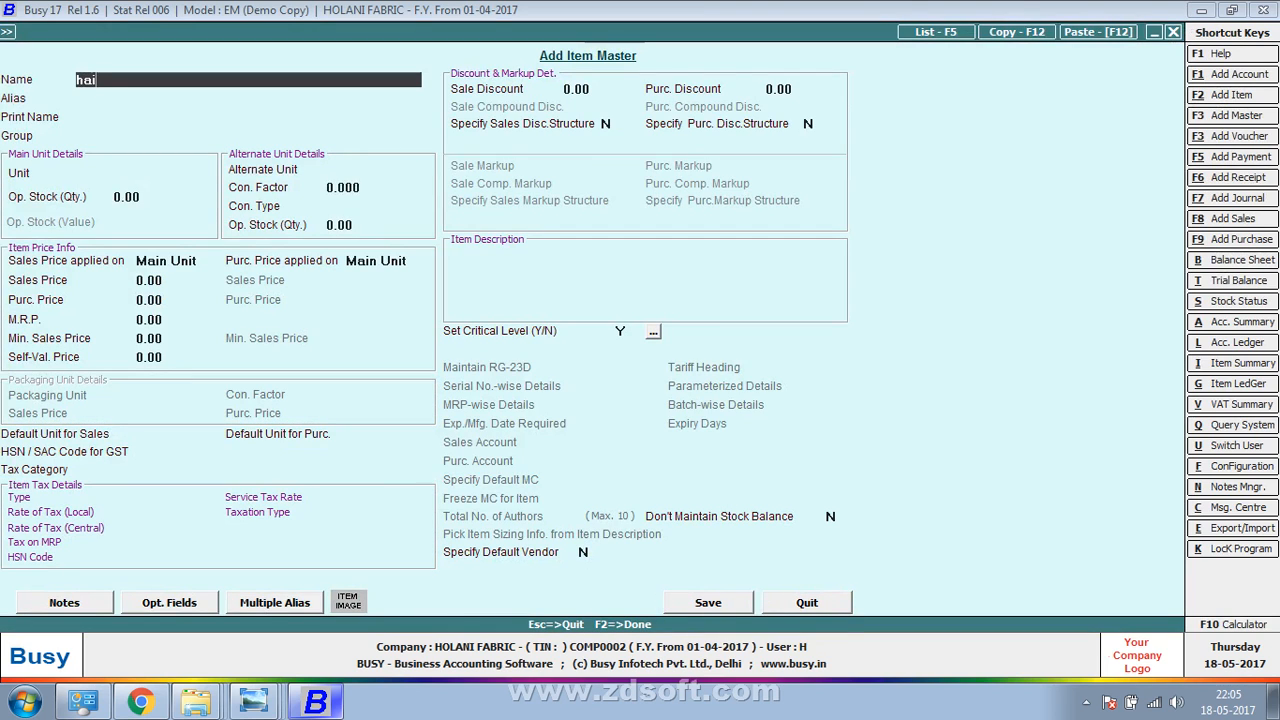
key(BackSpace)
key(BackSpace)
key(BackSpace)
text(chain whi)
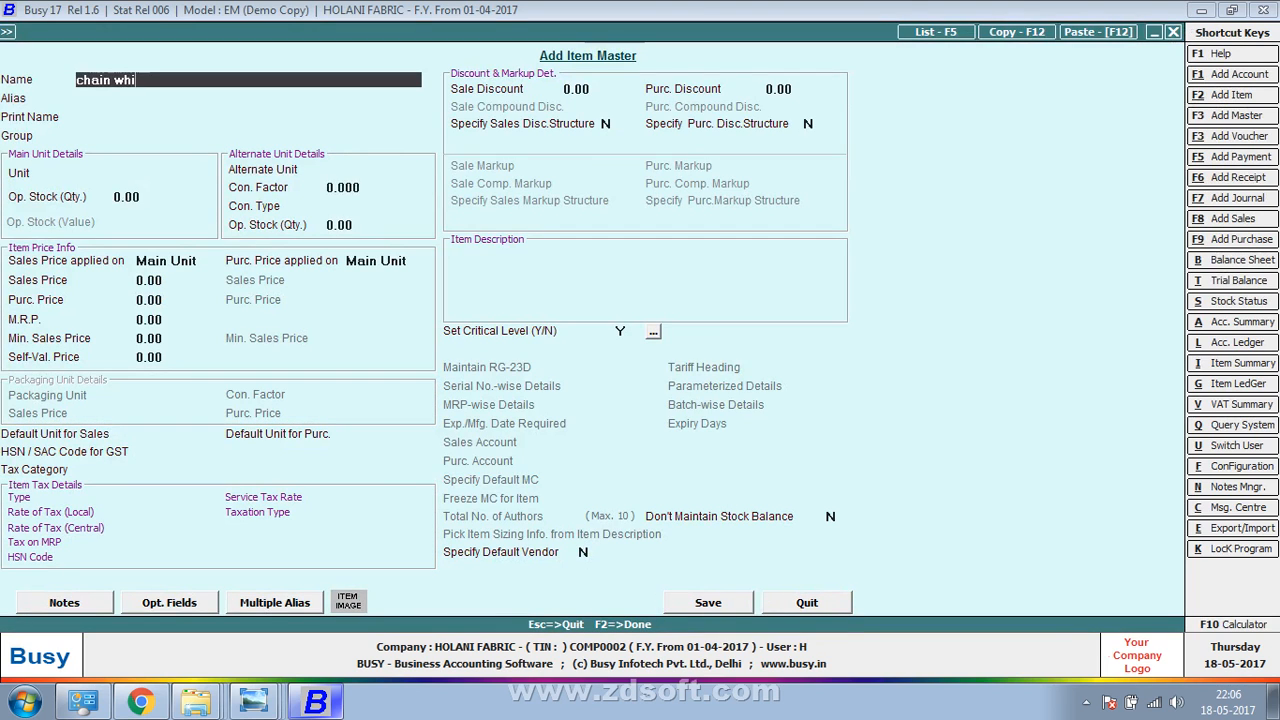
text(te)
key(Return)
key(Return)
text(ra)
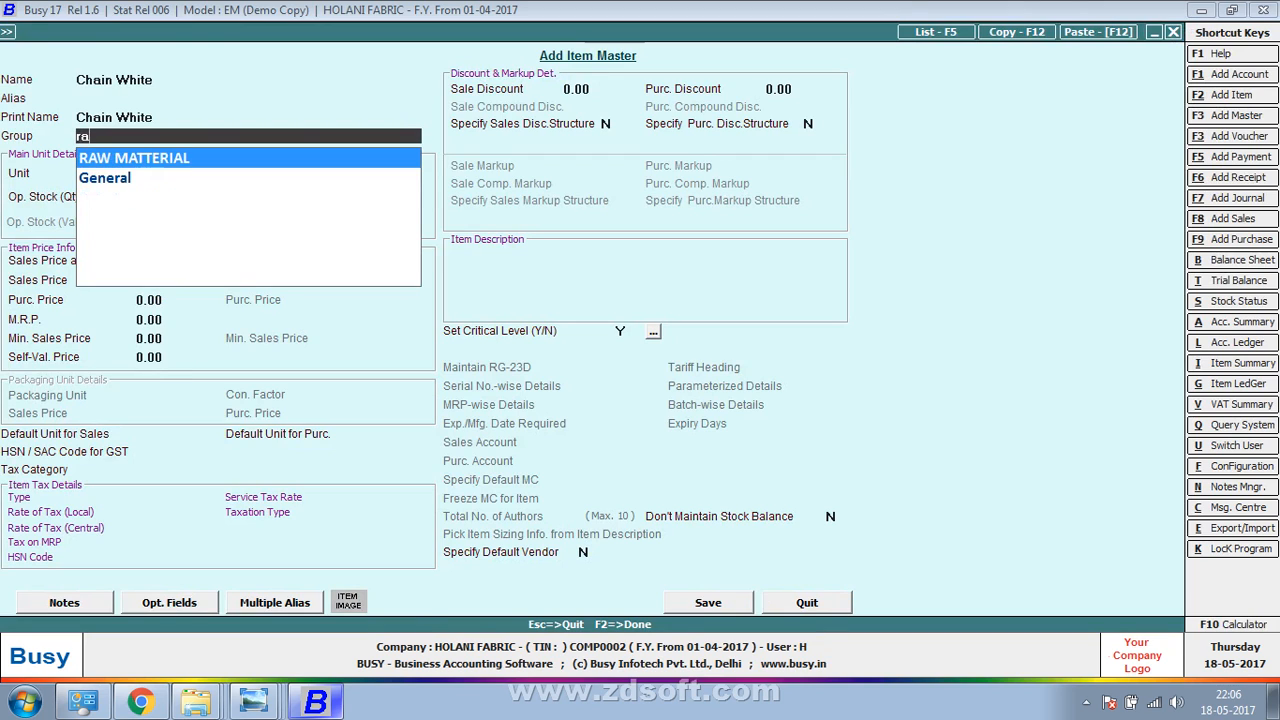
key(Return)
text(p)
key(Return)
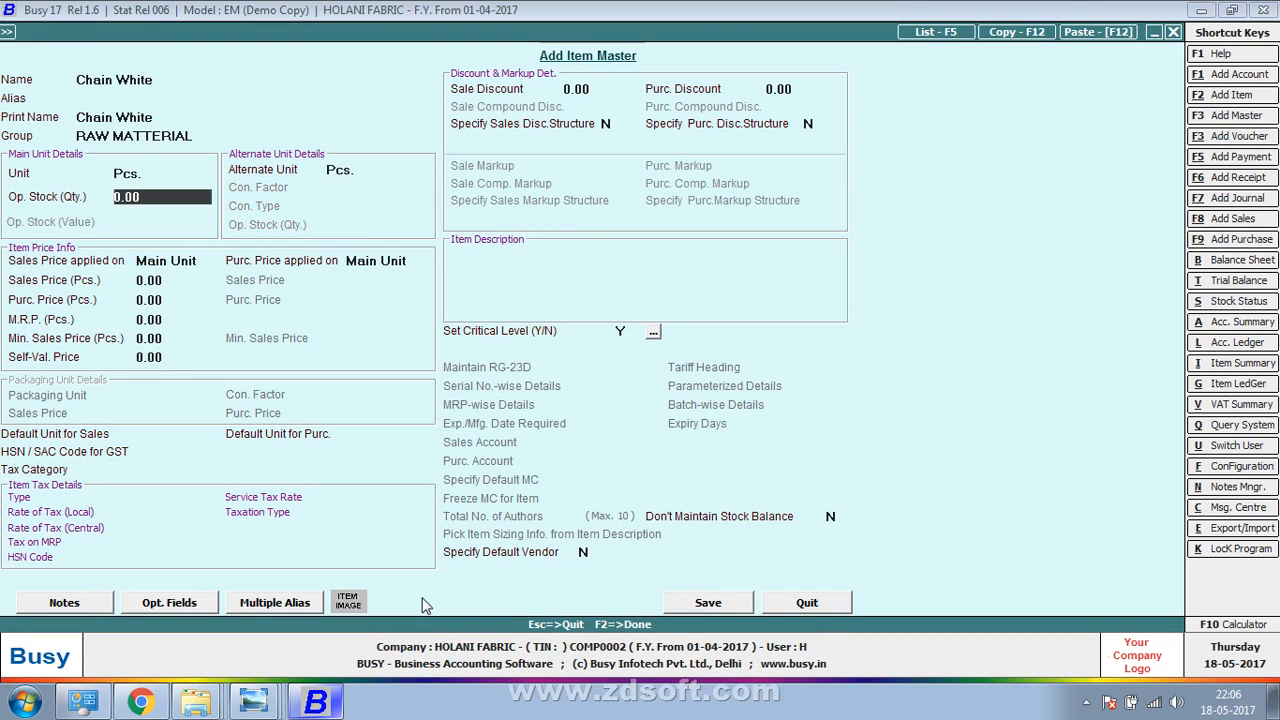
key(Return)
key(Return)
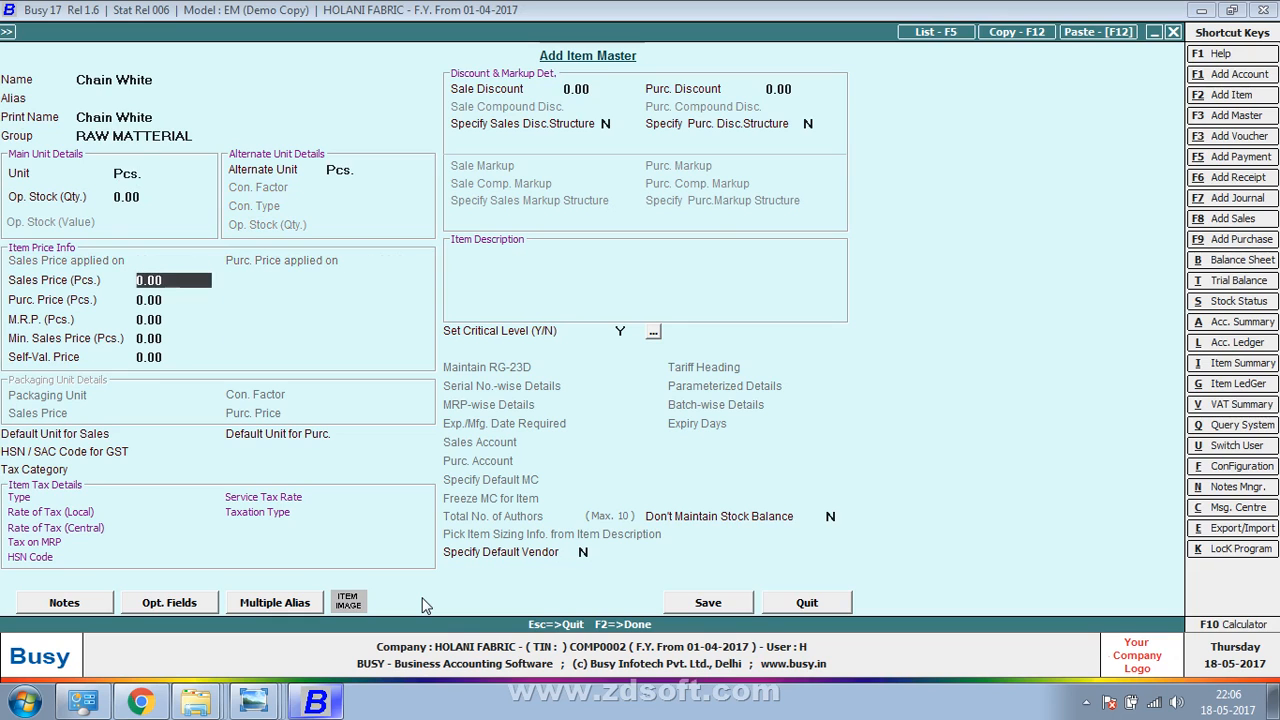
key(Return)
Set Chain White's purchase price to 0.50 and save the item
key(alt+Tab)
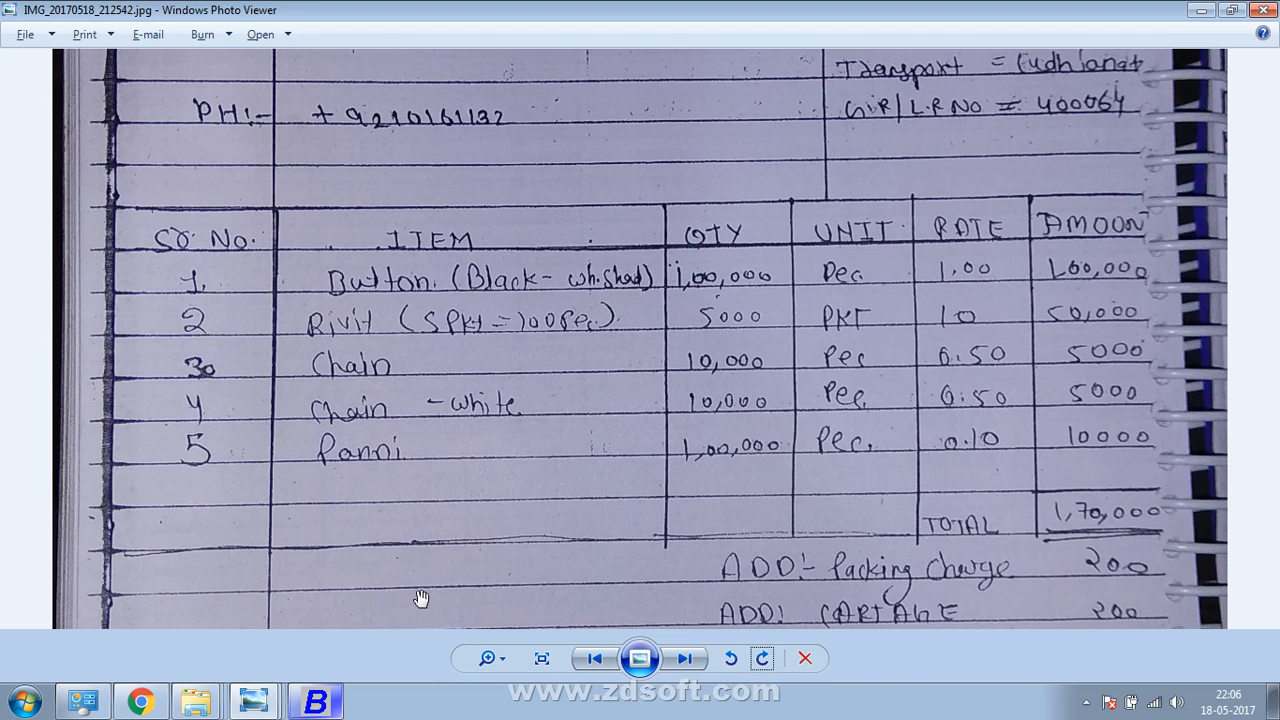
key(alt+Tab)
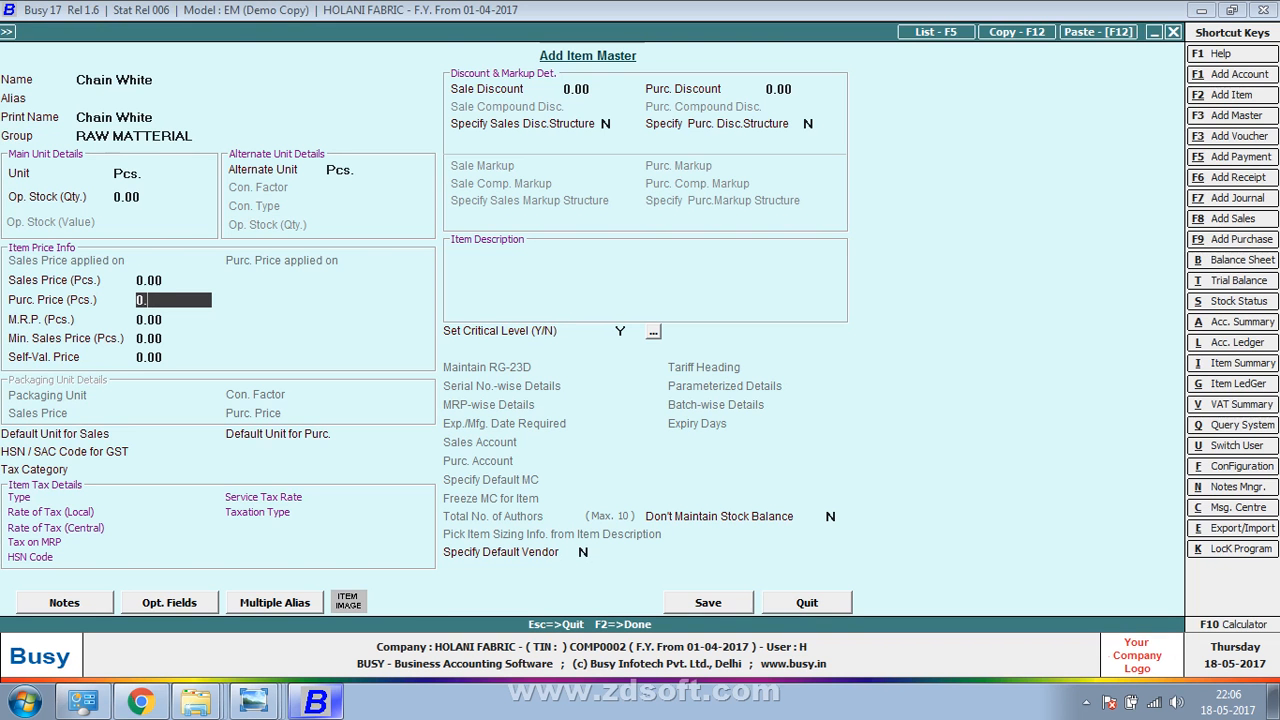
text(.5)
key(Return)
key(F2)
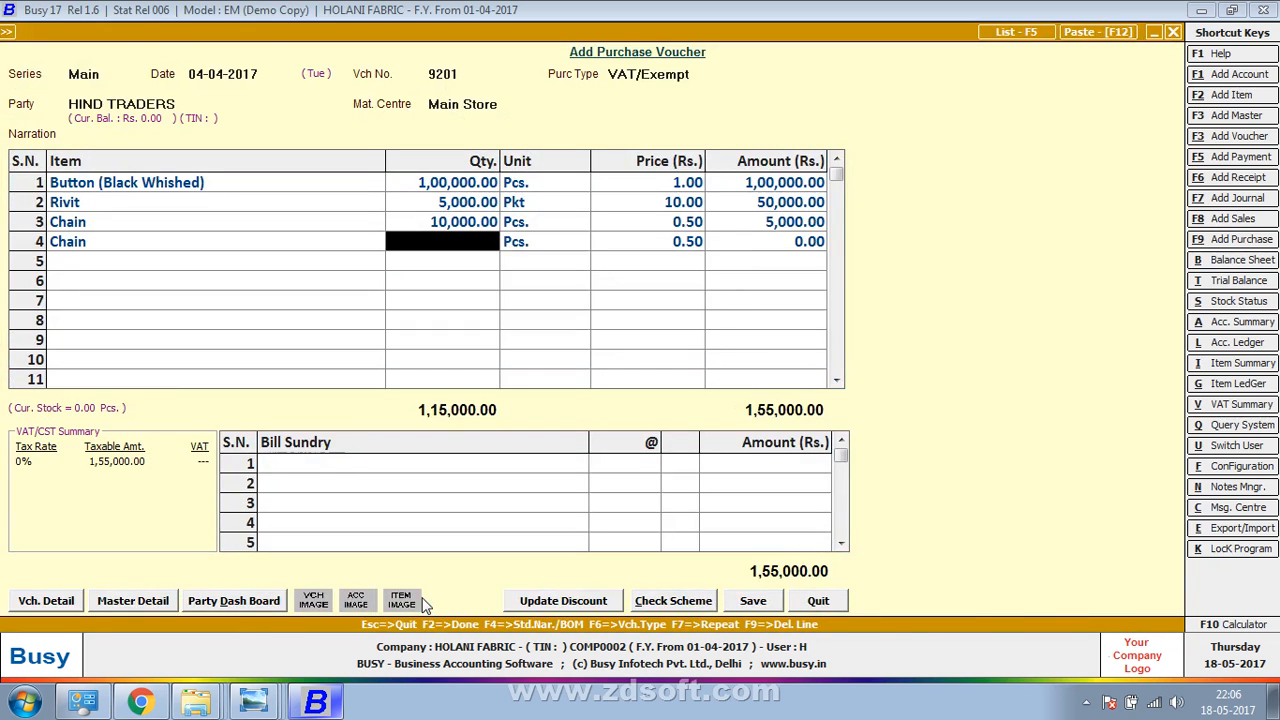
Add Chain White on row 4 with quantity 10,000, totalling 5,000
key(alt+Tab)
key(alt+Tab)
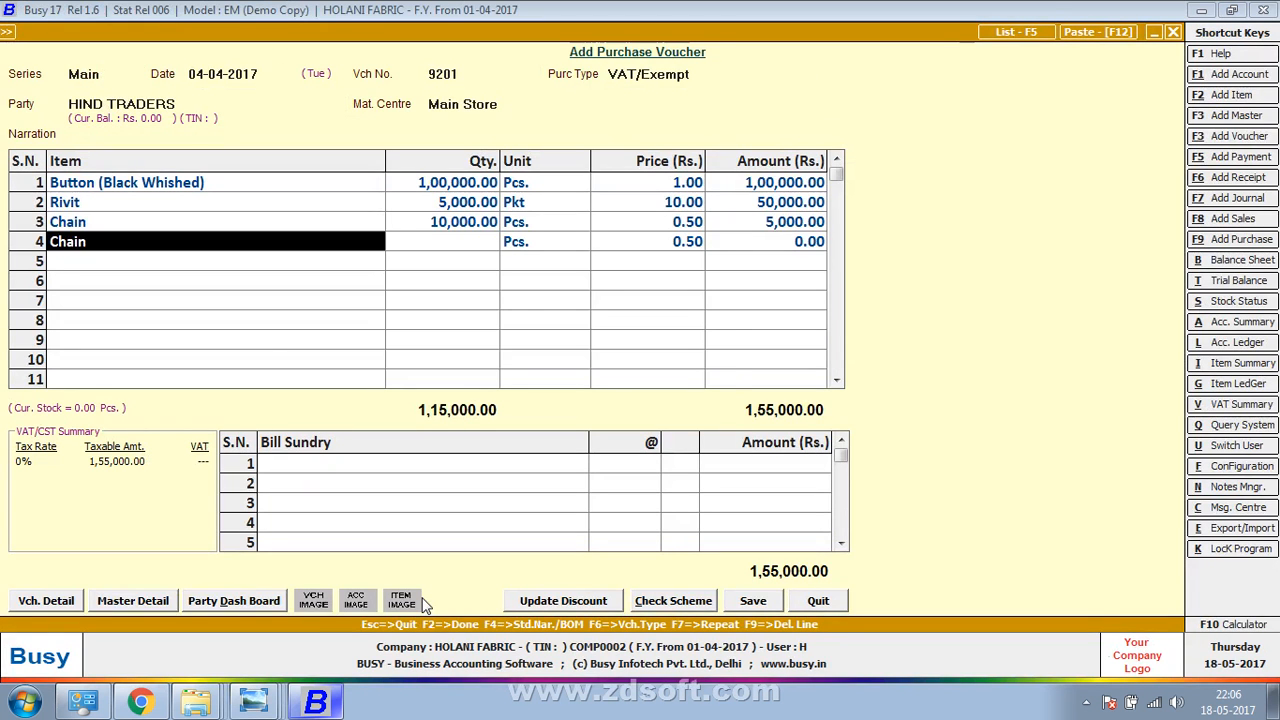
text(wi)
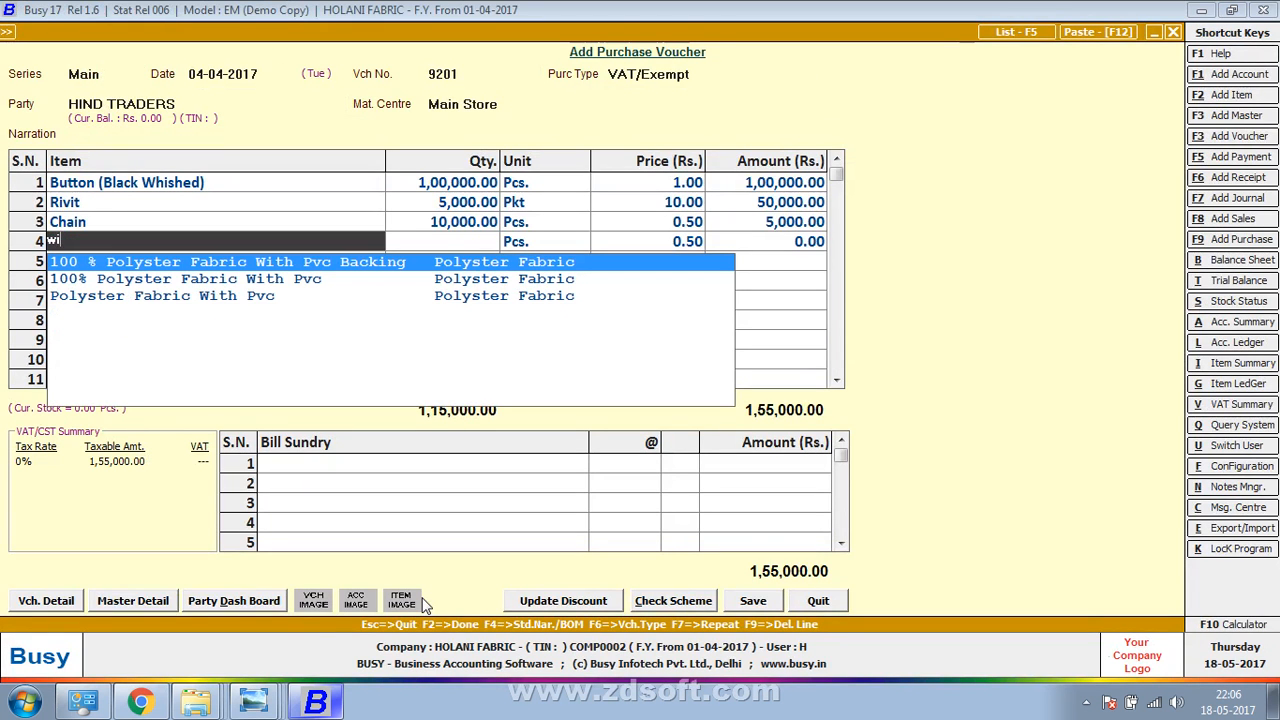
key(BackSpace)
key(BackSpace)
text(c)
key(Down)
key(Return)
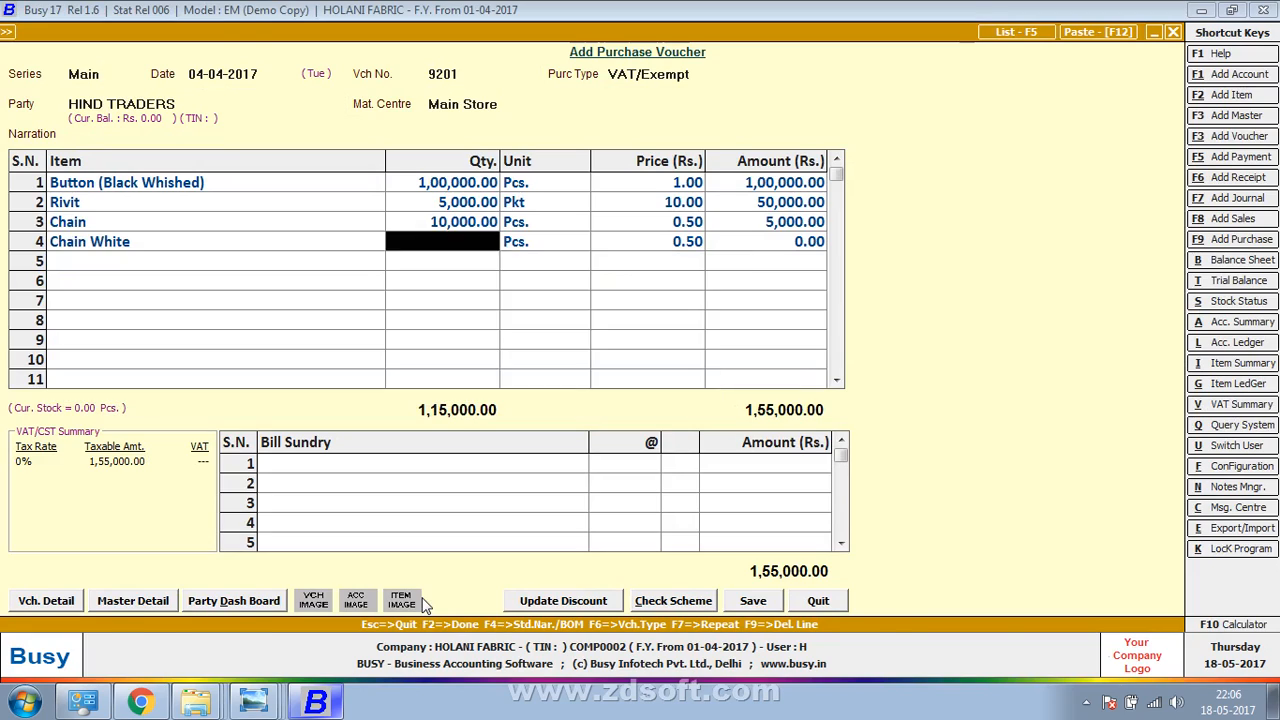
key(alt+Tab)
key(alt+Tab)
key(alt+Tab)
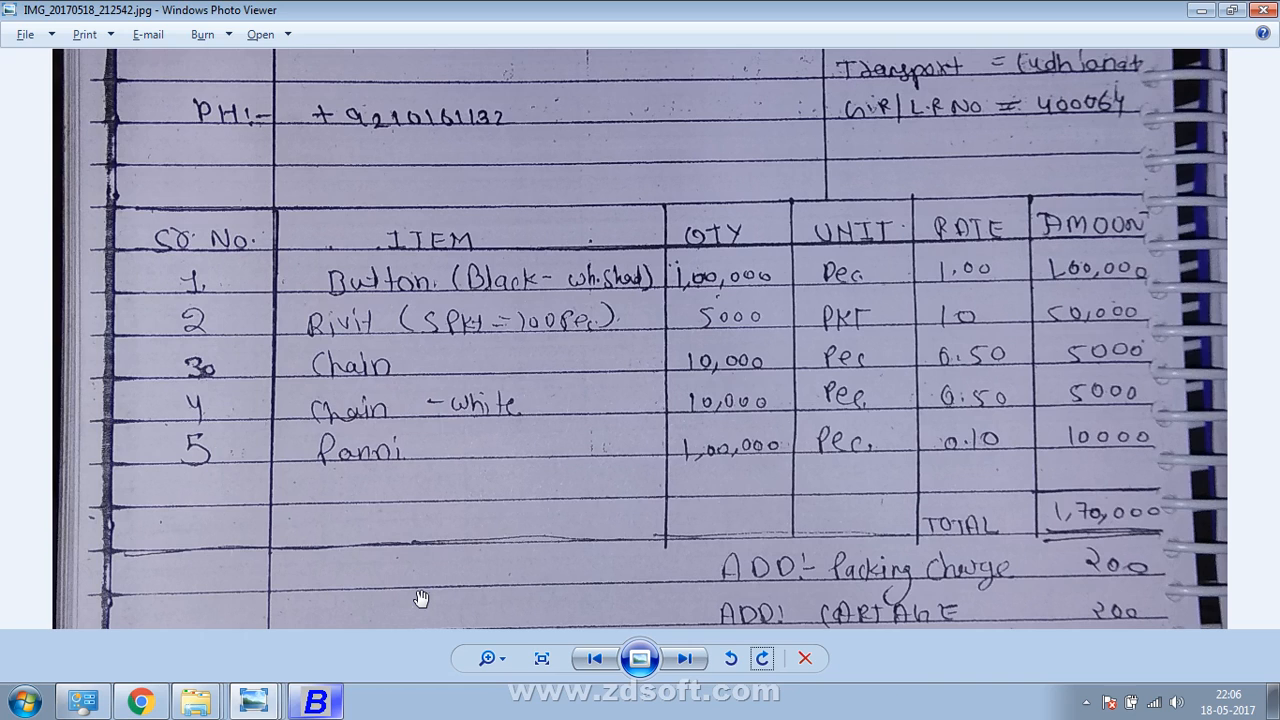
key(alt+Tab)
text(10,000)
key(Return)
key(Return)
key(Return)
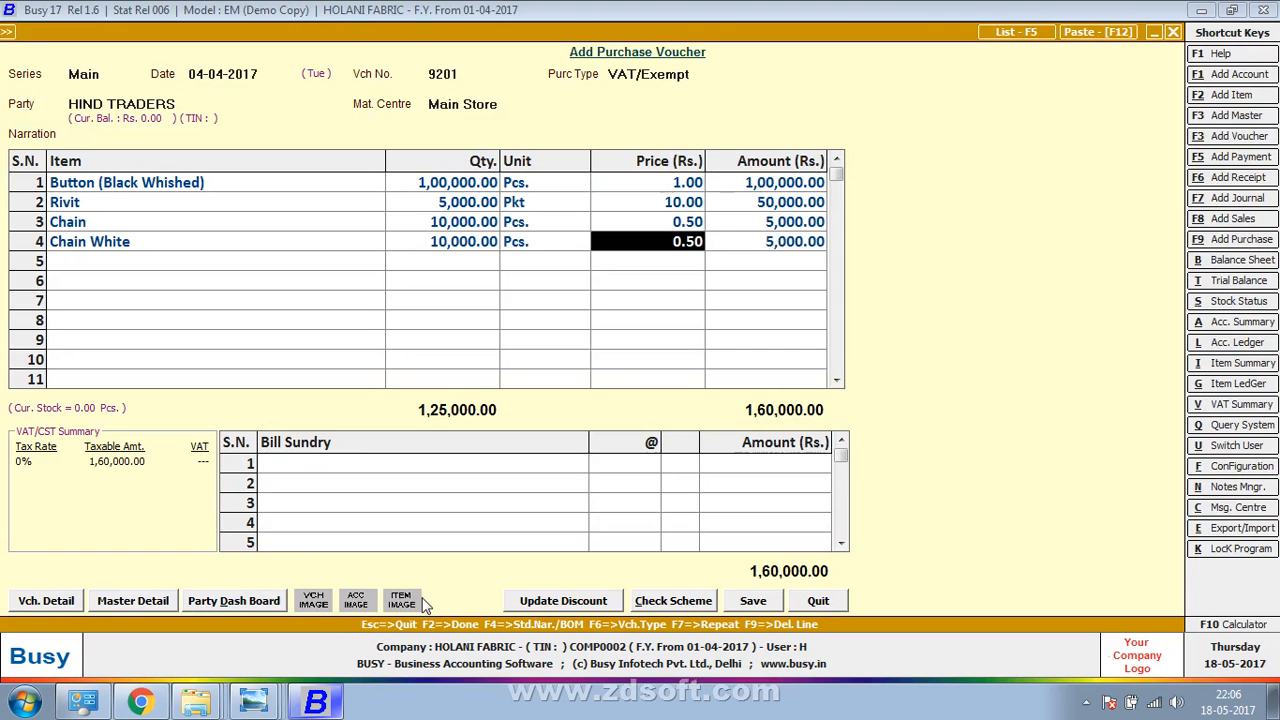
key(F3)
key(alt+Tab)
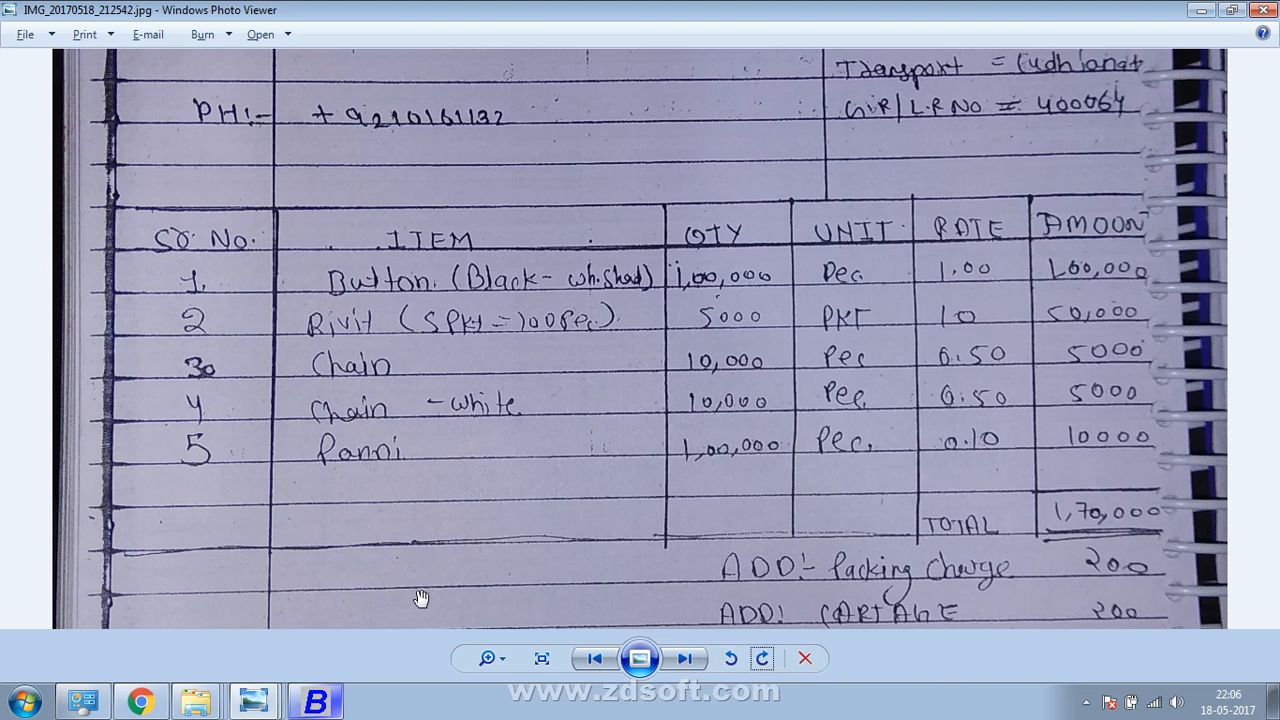
Create the item Panni in group RAW MATTERIAL with unit Pcs
key(alt+Tab)
text(panni)
key(Return)
key(Return)
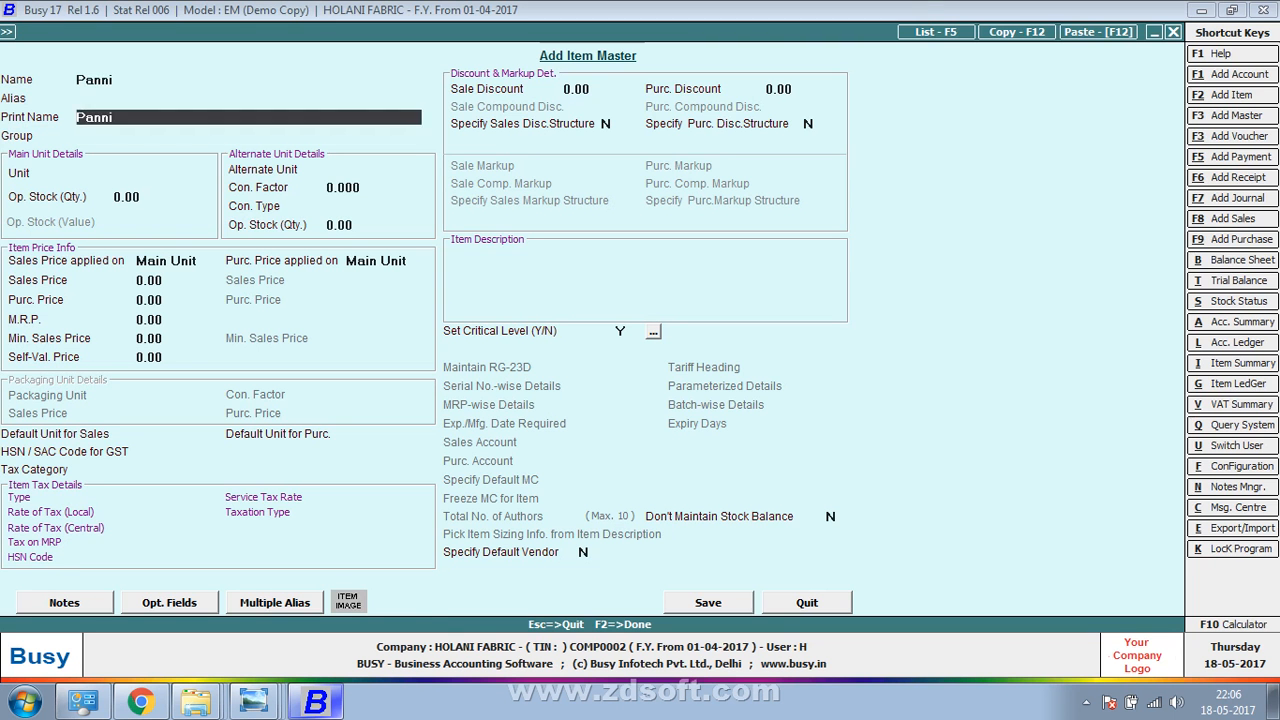
key(Return)
key(Down)
key(Down)
key(Down)
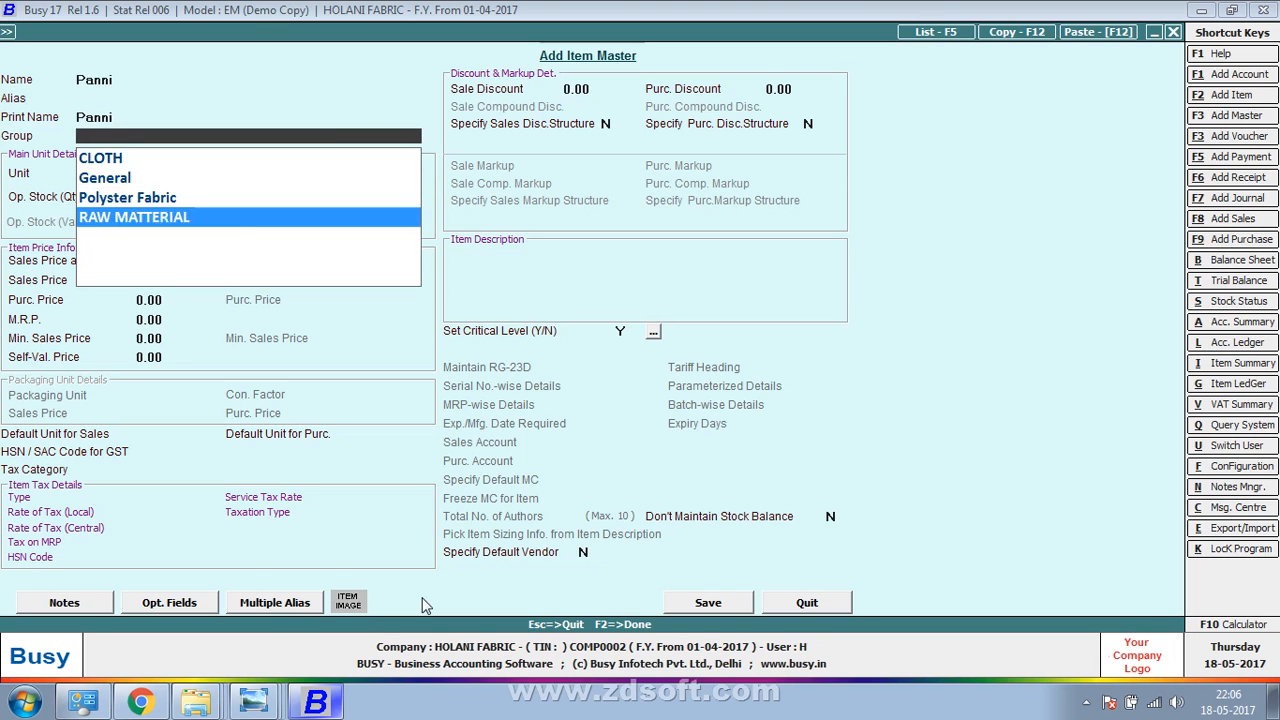
key(Return)
text(p)
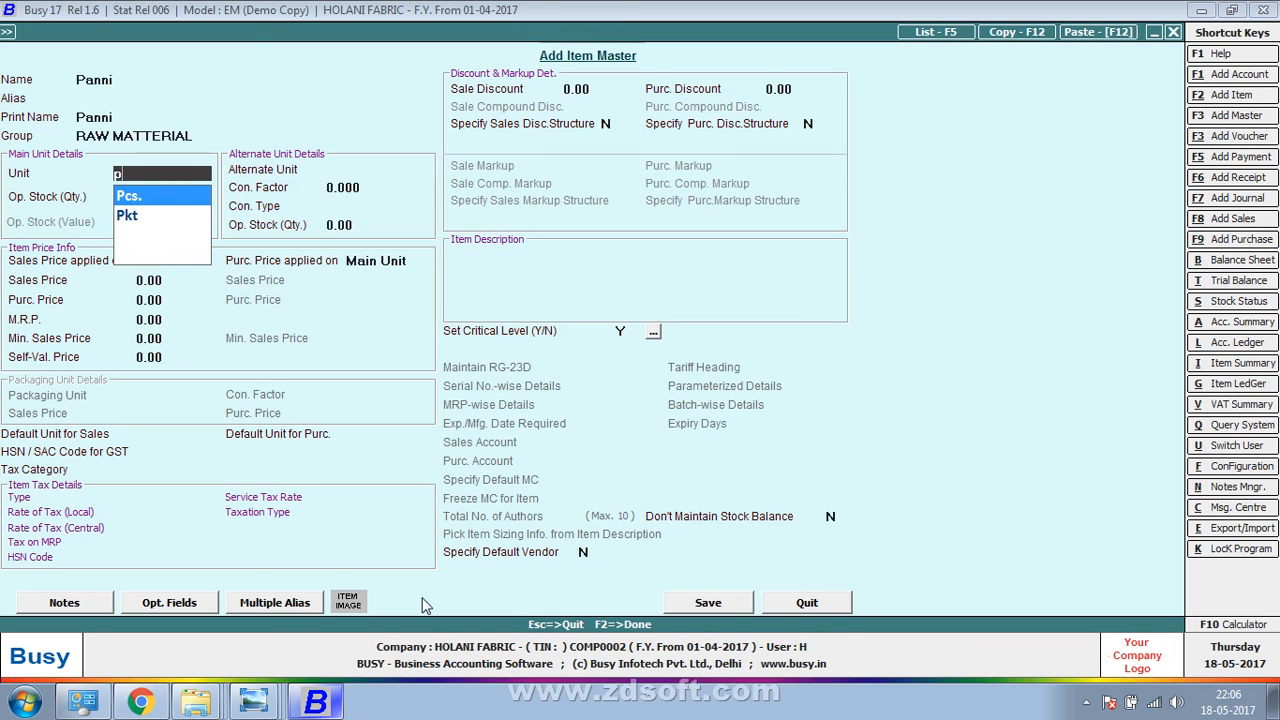
key(alt+Tab)
key(alt+Tab)
key(Return)
key(Return)
key(Return)
Set Panni's purchase price to 0.10 and save the item
key(Return)
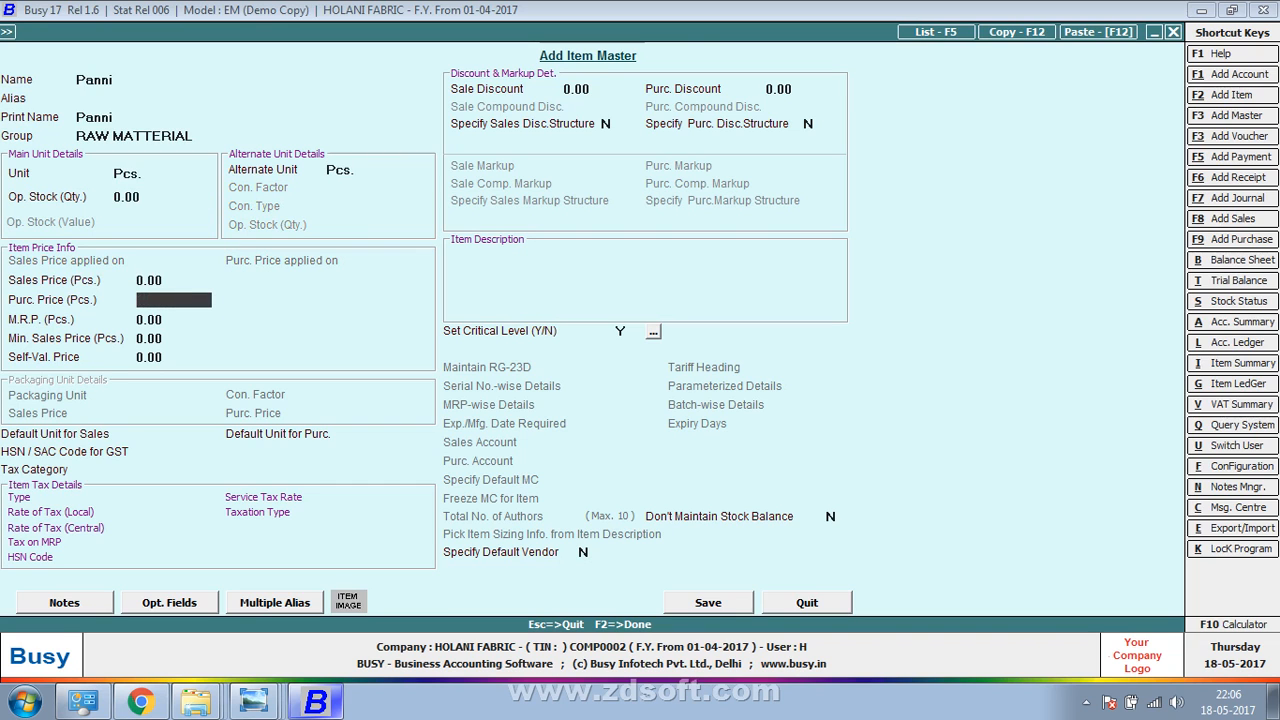
text(0.10)
key(Return)
key(F2)
key(alt+Tab)
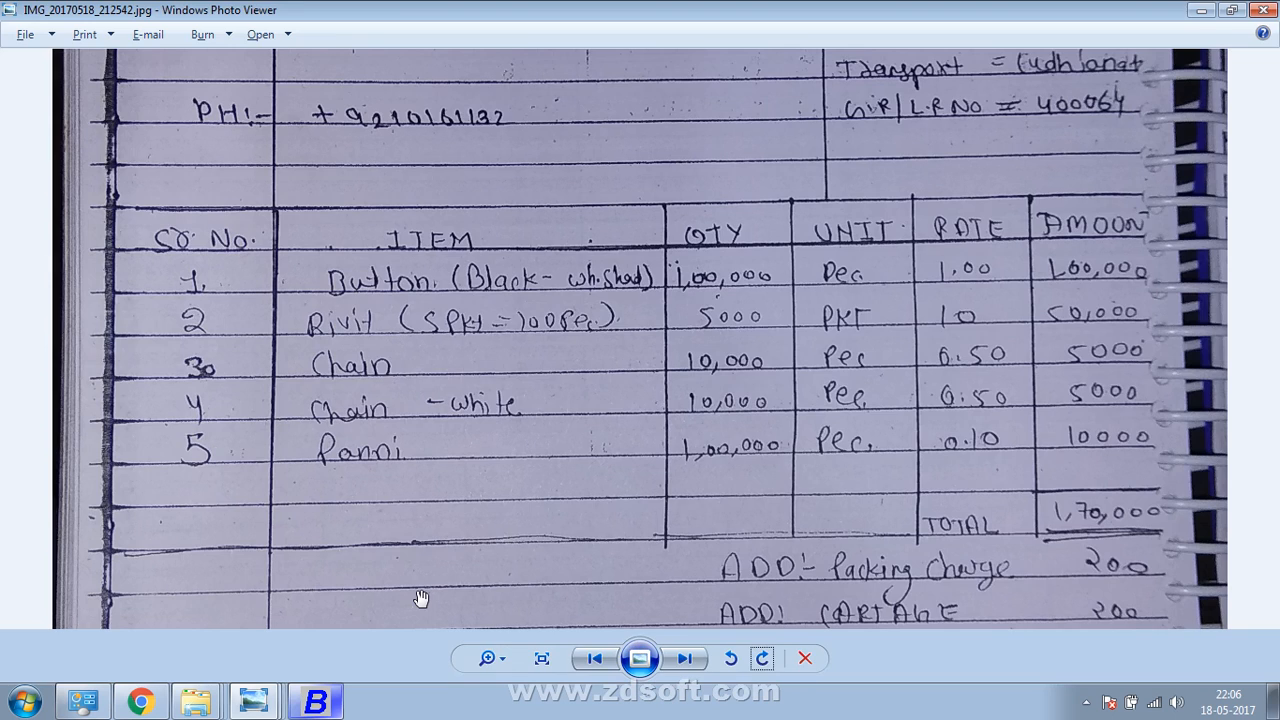
Enter 1,00,000 Panni on row 5, then check the bill's charges section
key(alt+Tab)
text(1,00,00)
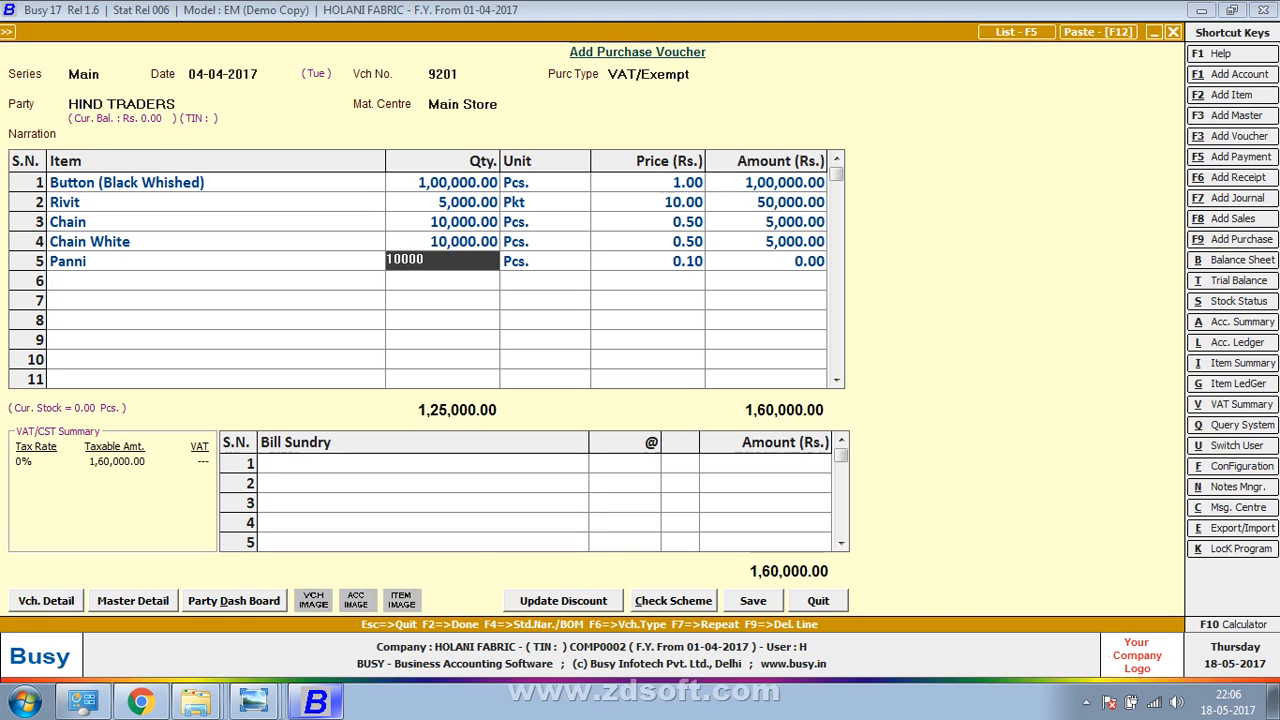
text(0)
key(Return)
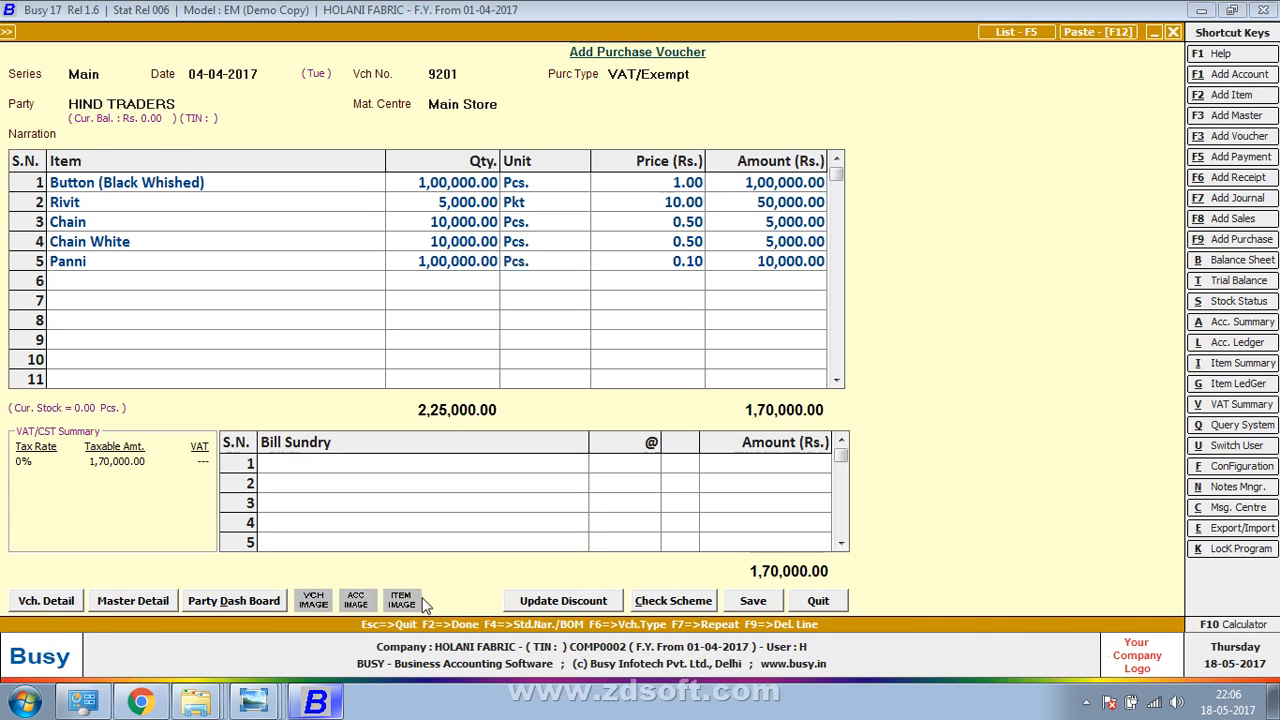
key(alt+Tab)
drag(1058, 559, 1091, 434)
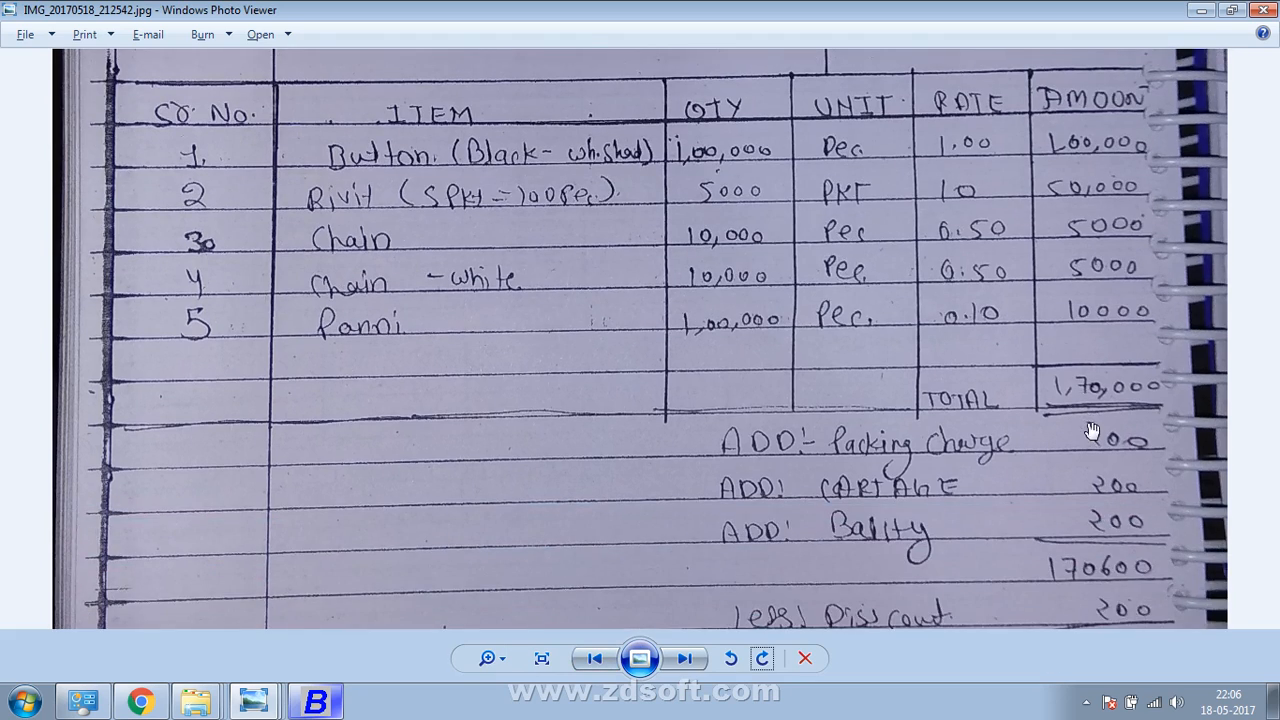
Add PACKING CHARG as the first bill sundry at 200, correcting the mistyped 2000
key(alt+Tab)
key(F2)
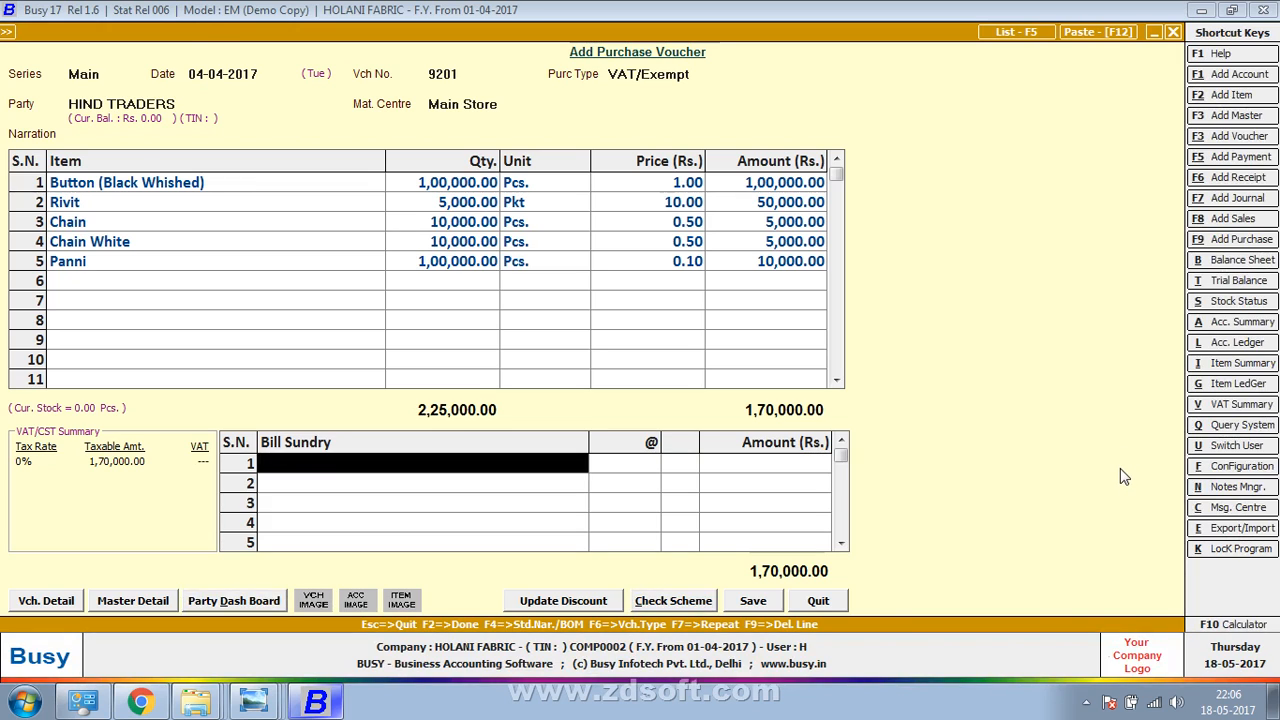
key(alt+Tab)
key(alt+Tab)
text(p)
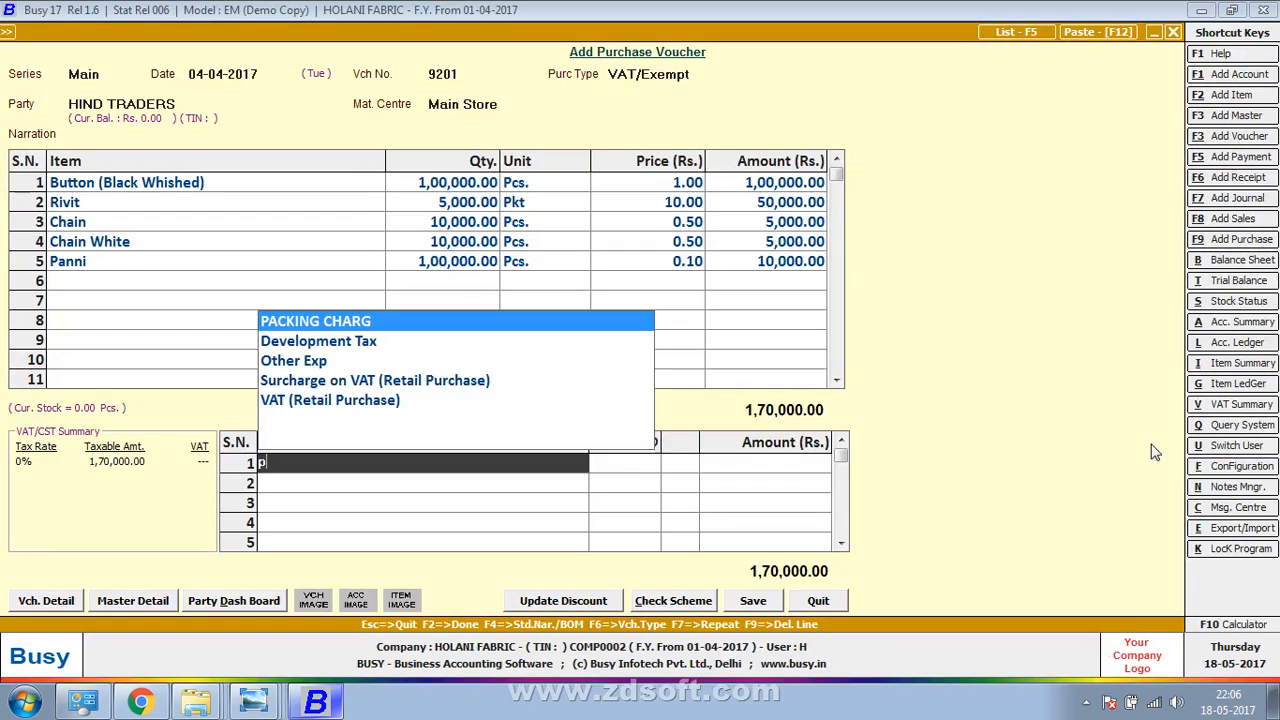
text(ac)
key(Return)
text(2000)
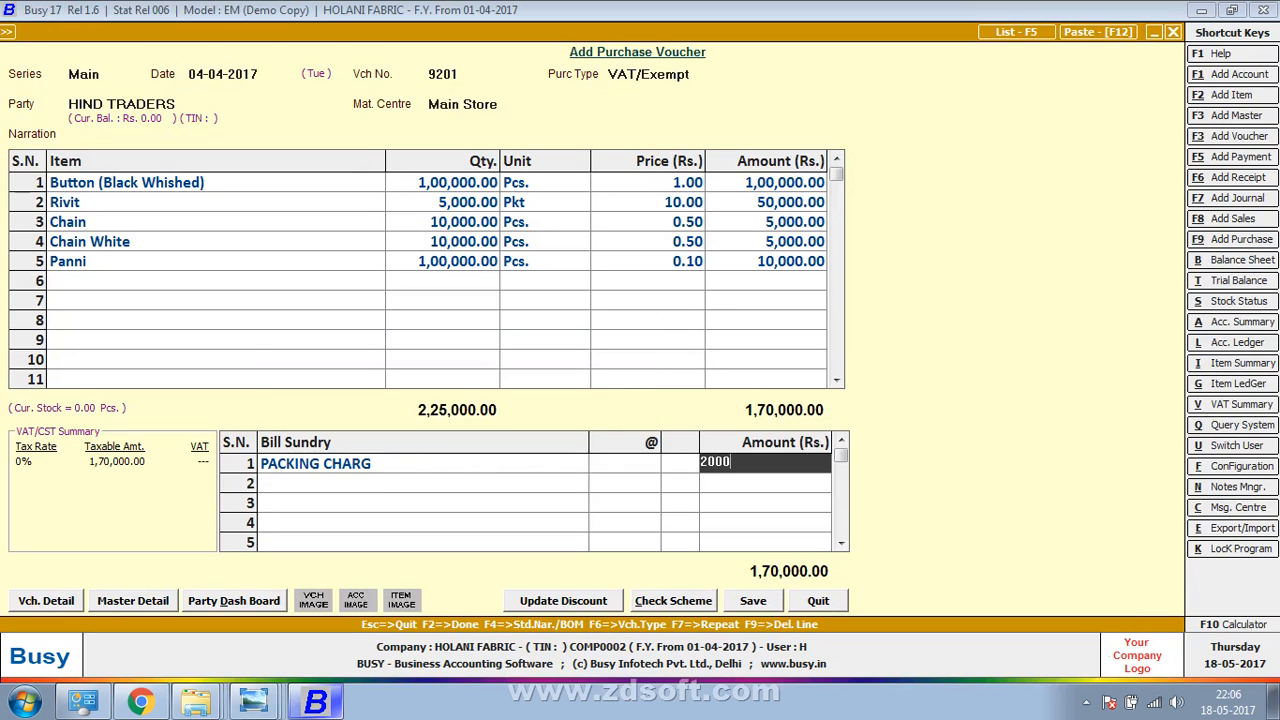
key(Return)
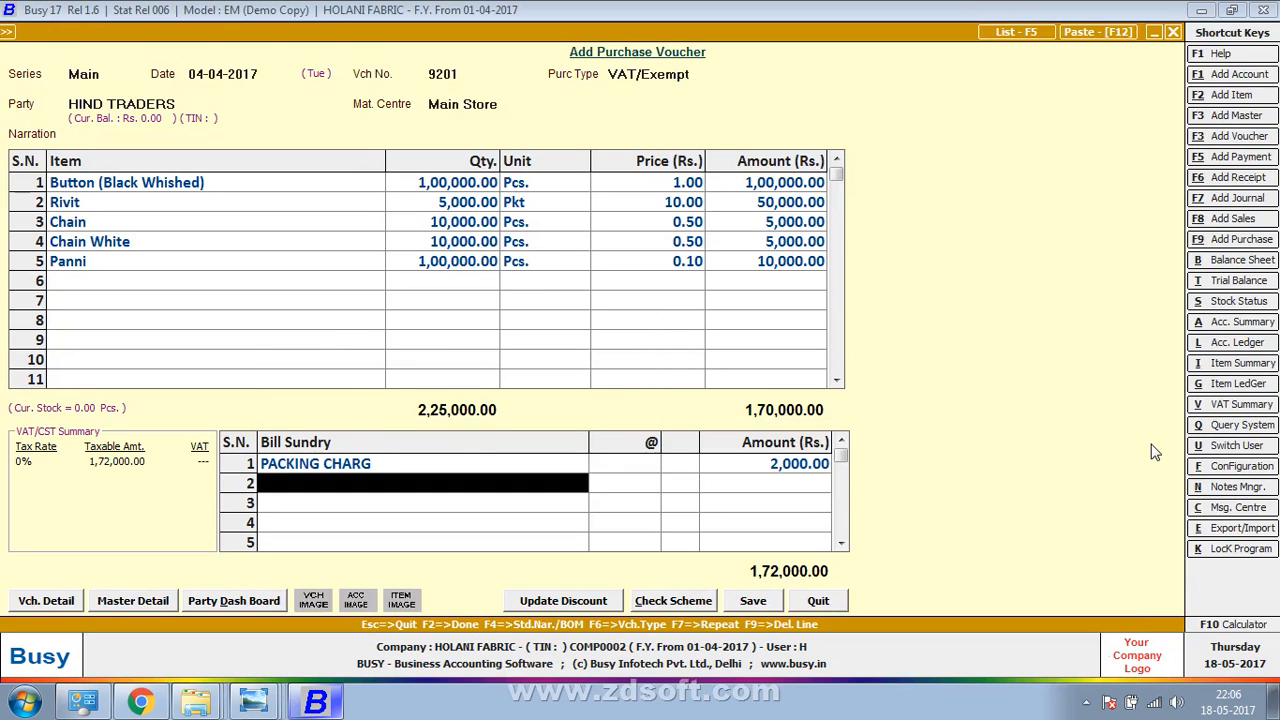
key(Return)
key(Escape)
key(Up)
key(Return)
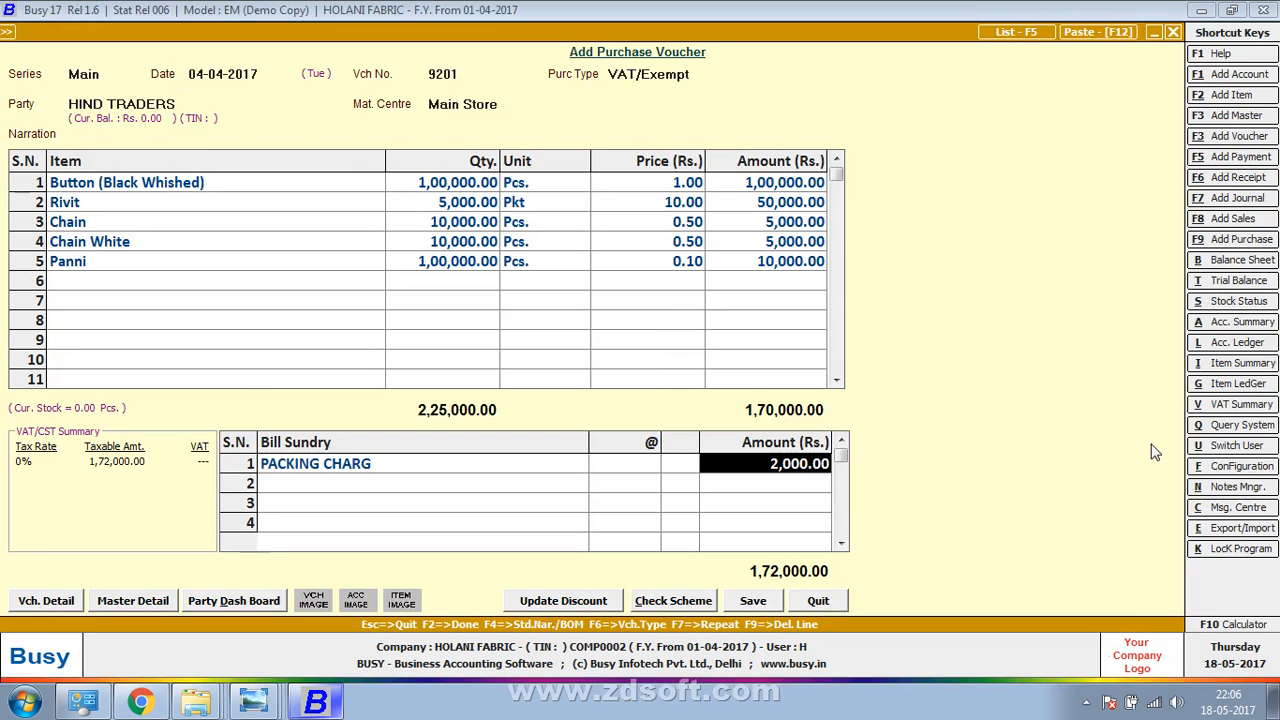
text(200)
key(Return)
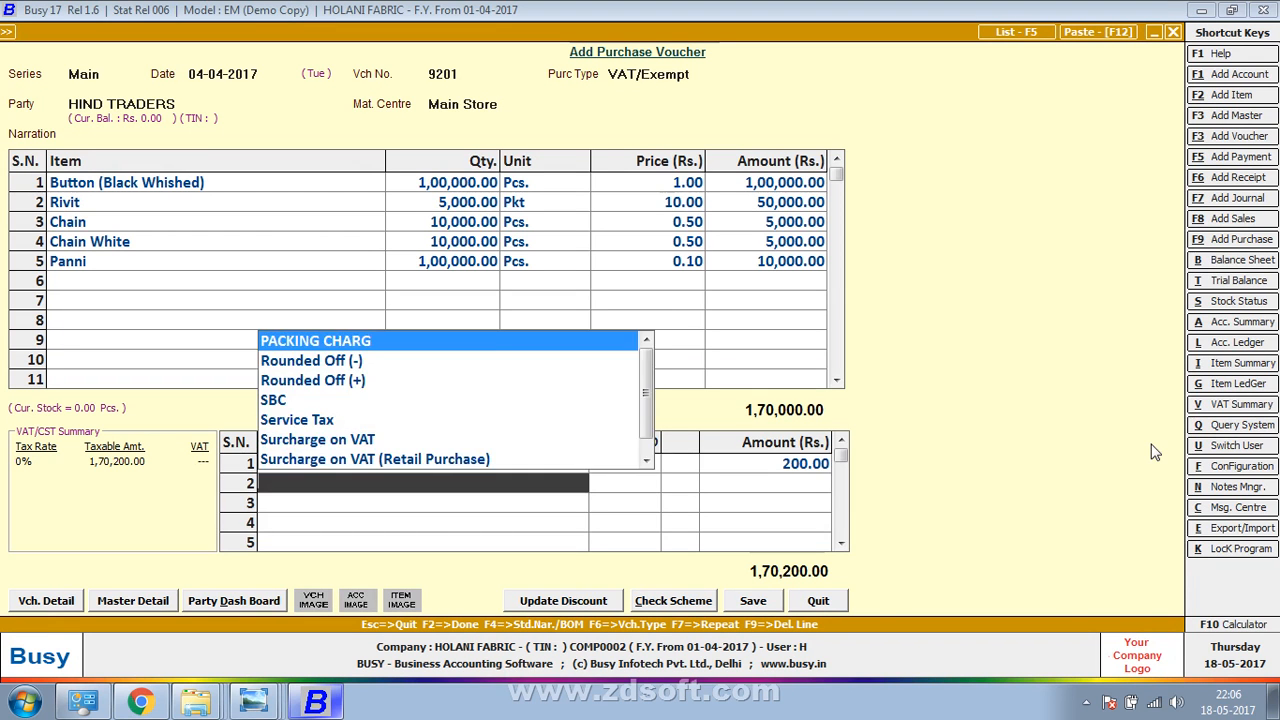
Add Freight & Forwarding Charges of 200 as the second sundry
key(alt+Tab)
key(alt+Tab)
key(alt+Tab)
key(alt+Tab)
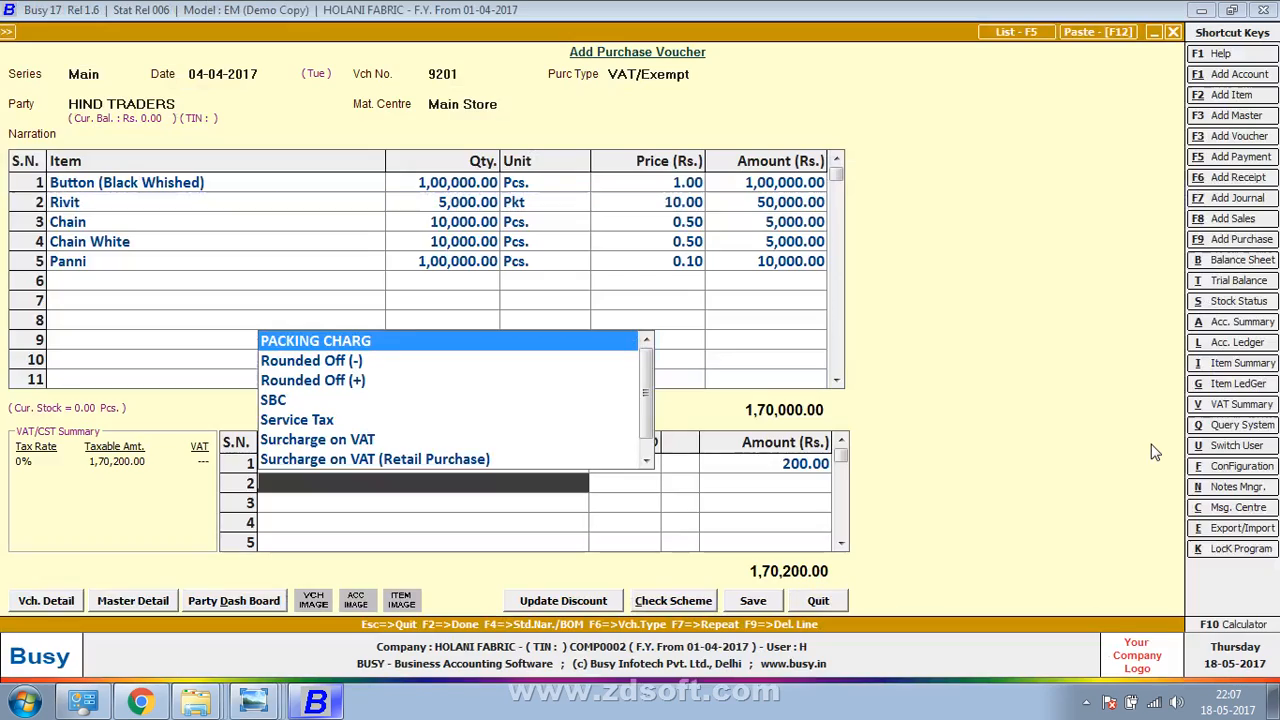
text(f)
key(Return)
key(alt+Tab)
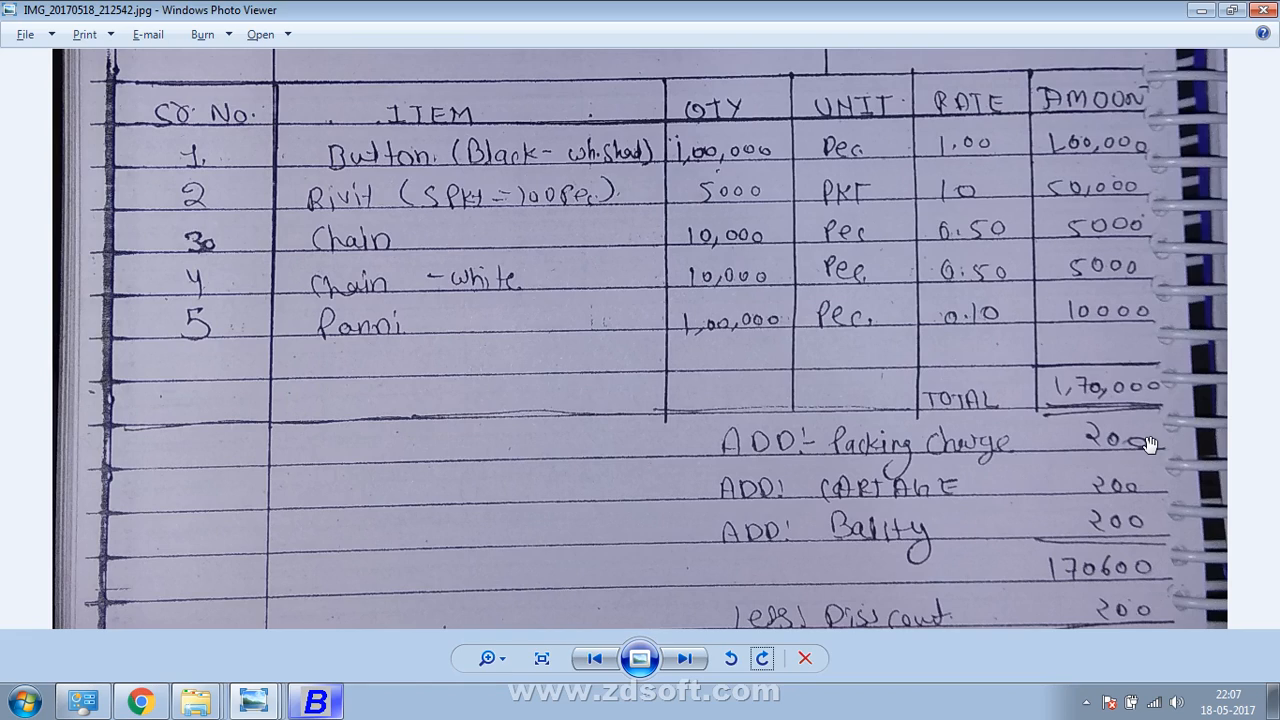
key(alt+Tab)
text(200)
key(Return)
key(alt+Tab)
key(alt+Tab)
Add BALITY CHARGE of 200 as the third sundry
text(b)
key(Return)
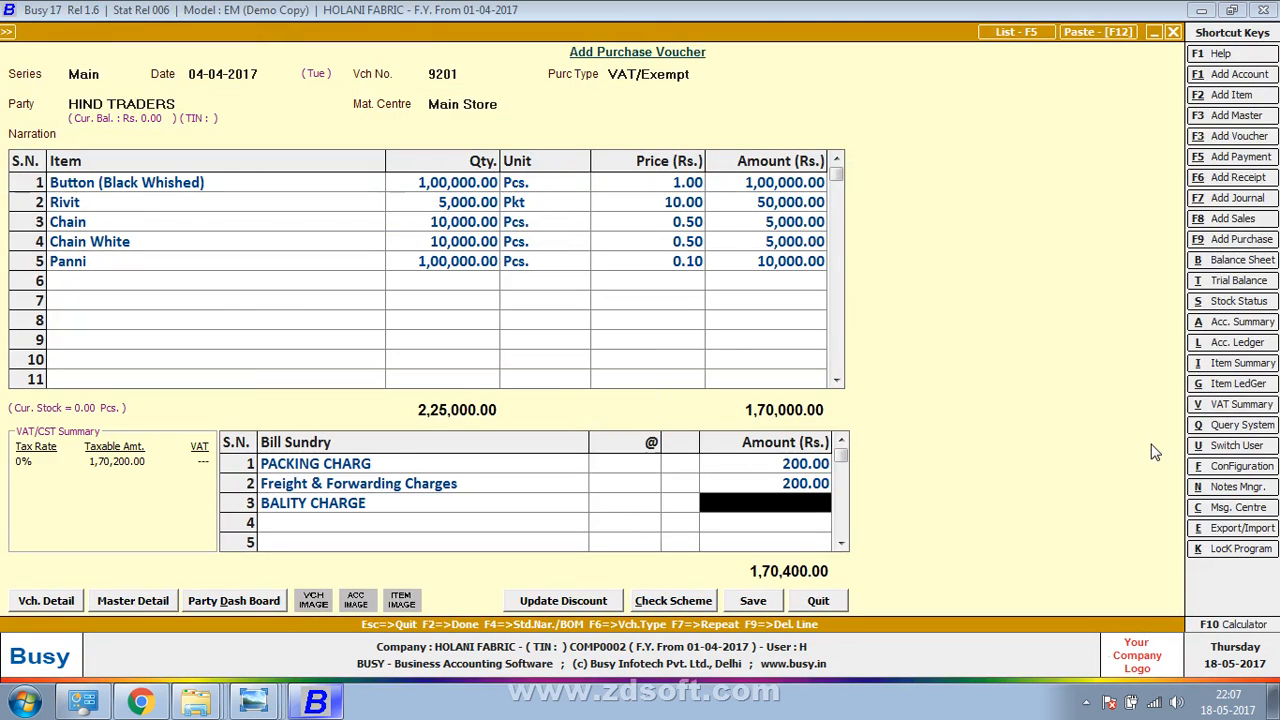
text(200)
key(Return)
Add a Discount sundry of 200 as the fourth line
key(alt+Tab)
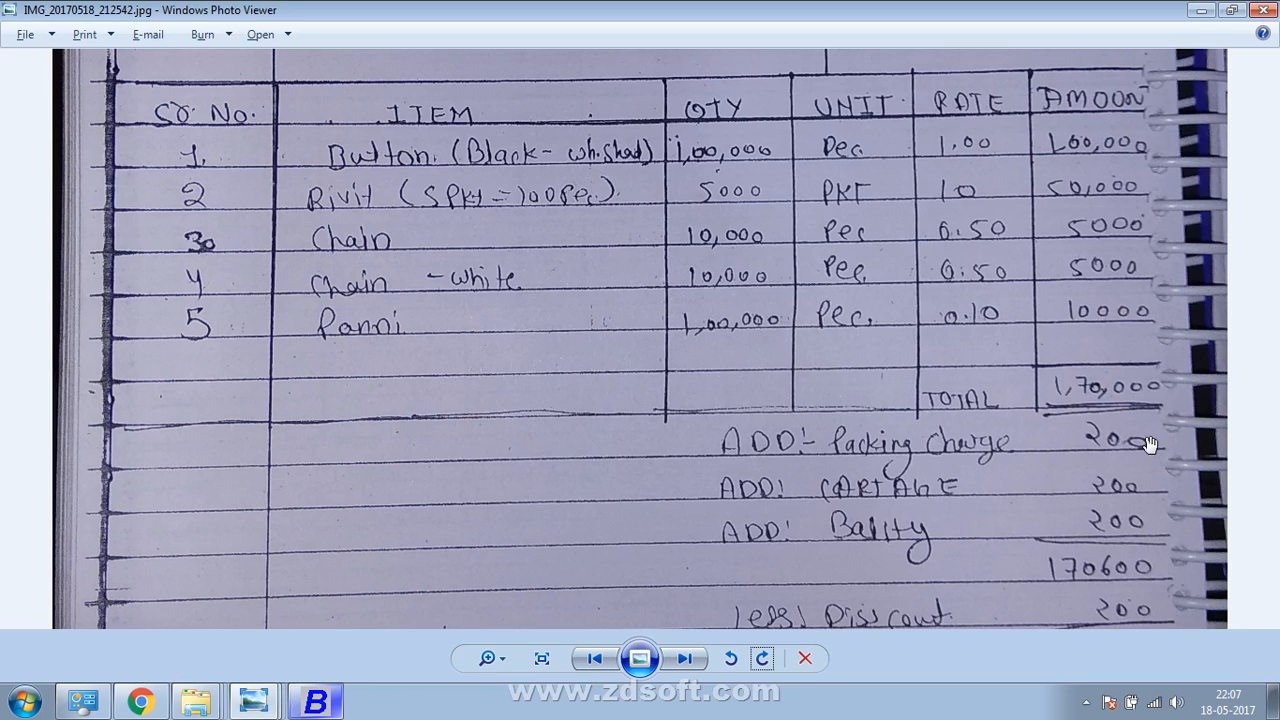
key(alt+Tab)
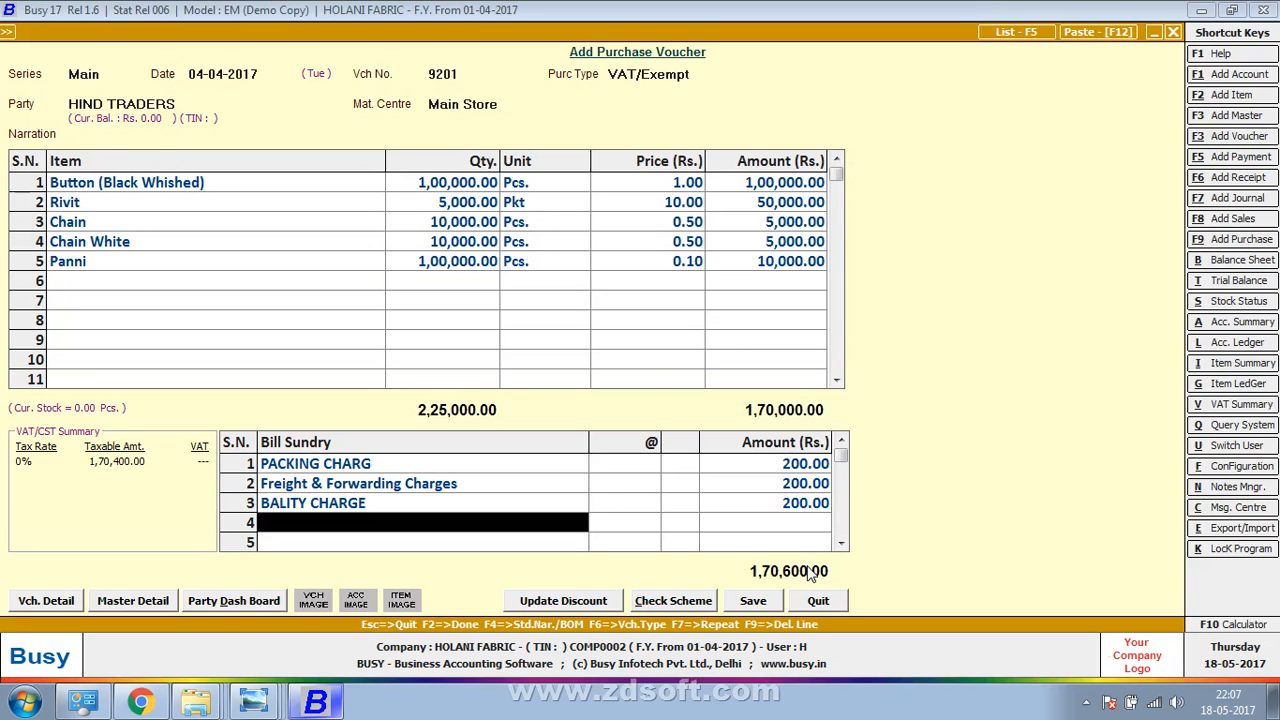
text(di)
key(Return)
key(Return)
text(20)
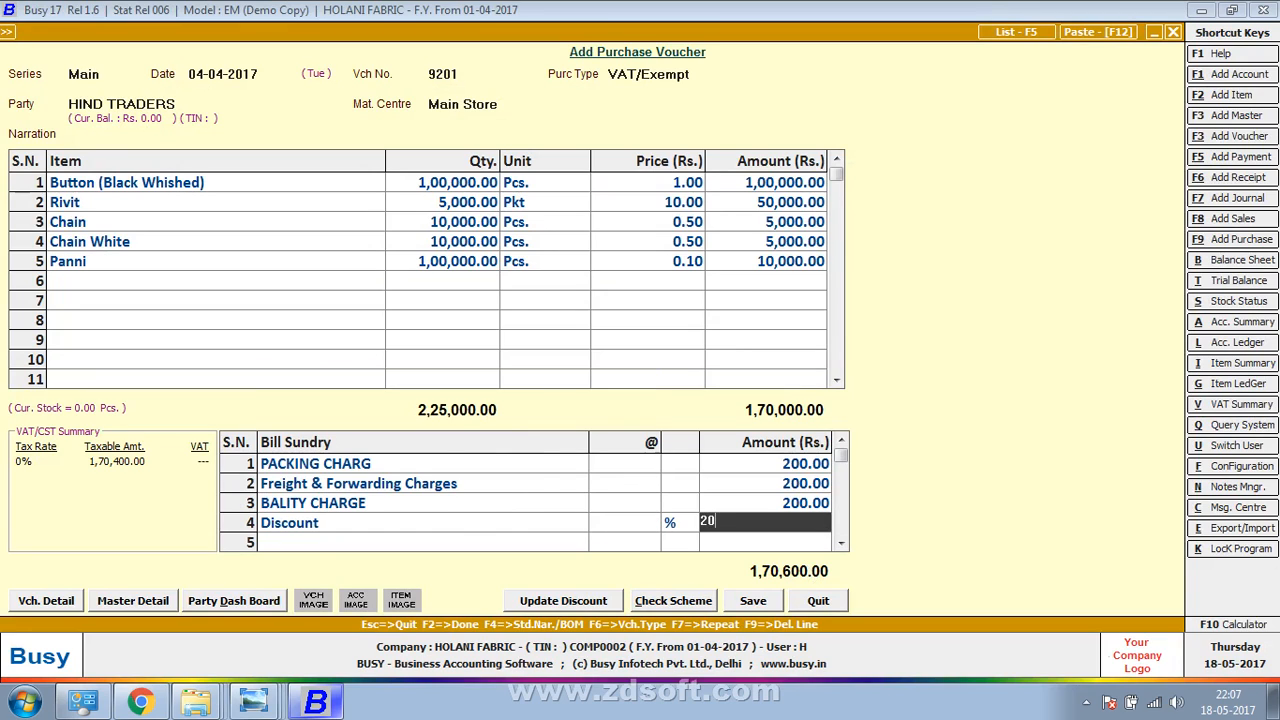
key(Return)
key(Up)
key(Return)
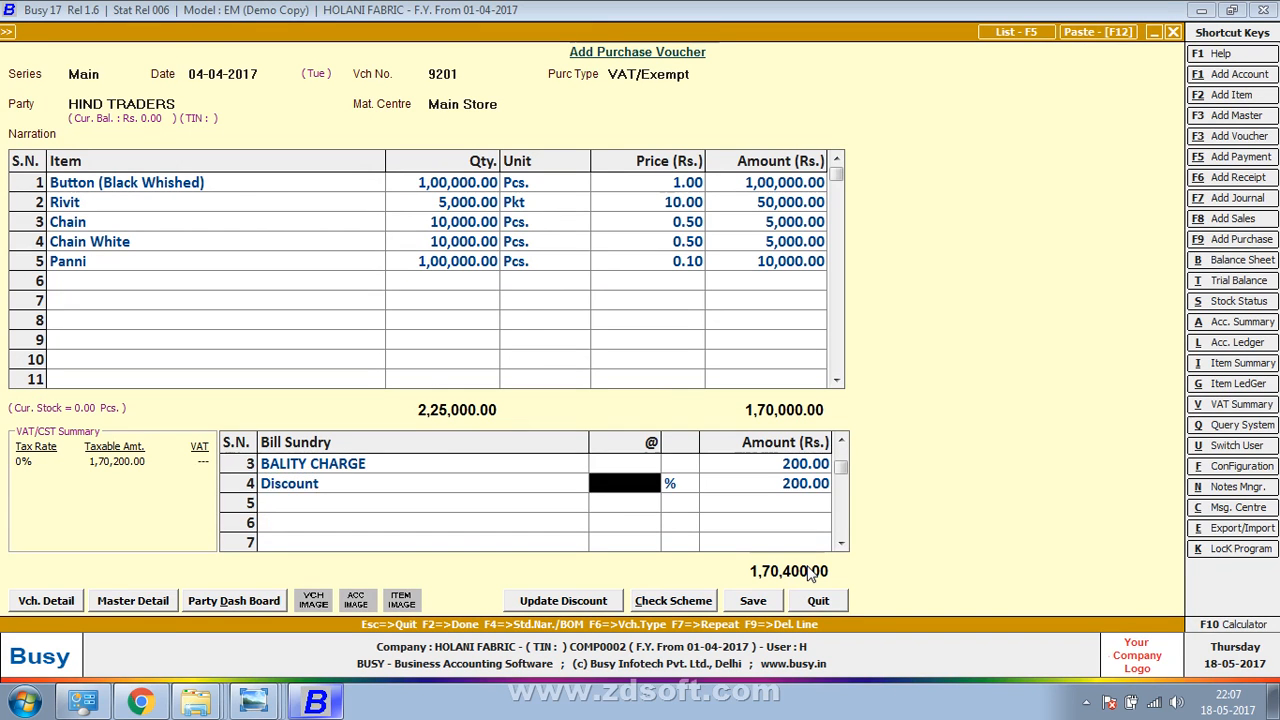
key(Return)
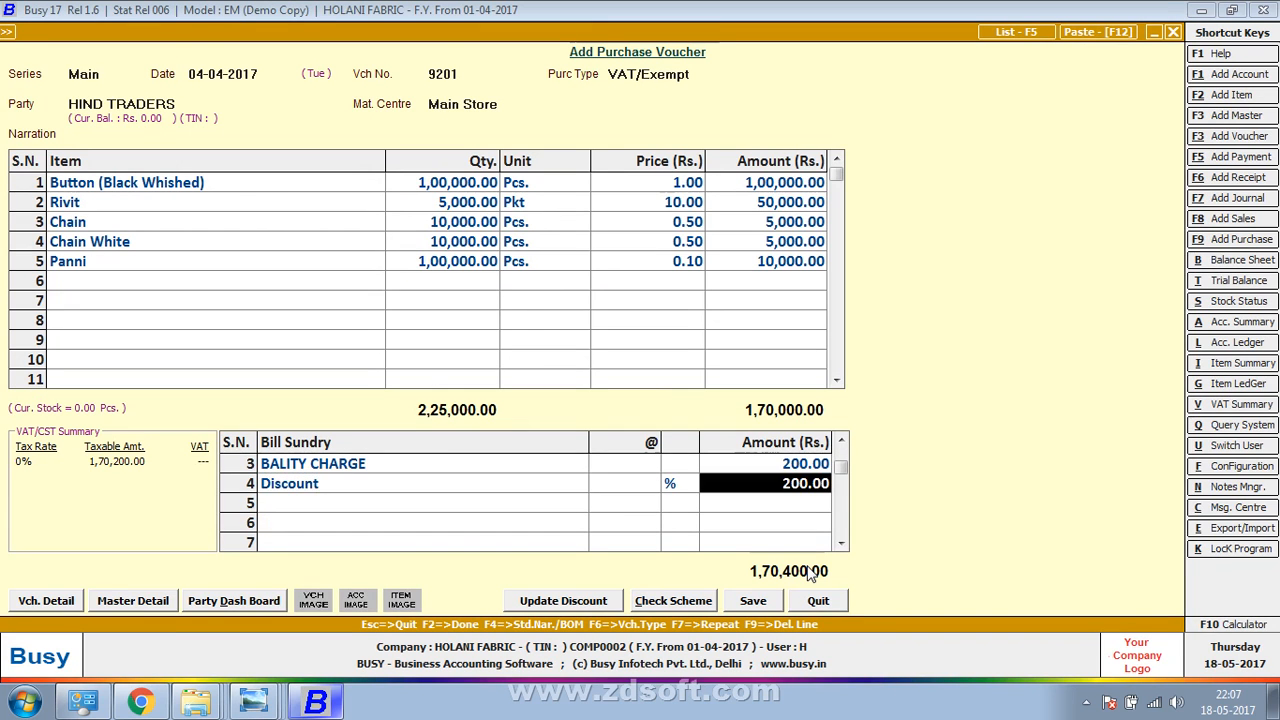
Check the 1,70,400 total against the handwritten bill and finish the voucher
key(alt+Tab)
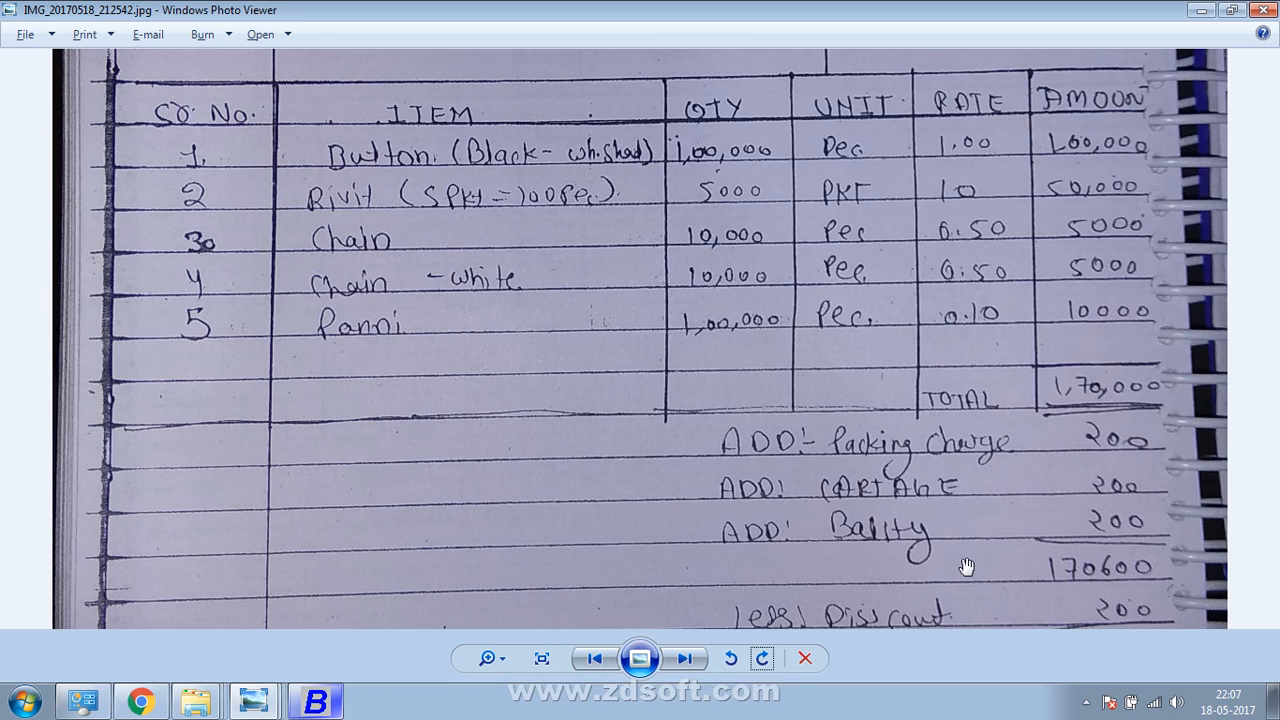
drag(967, 567, 1008, 368)
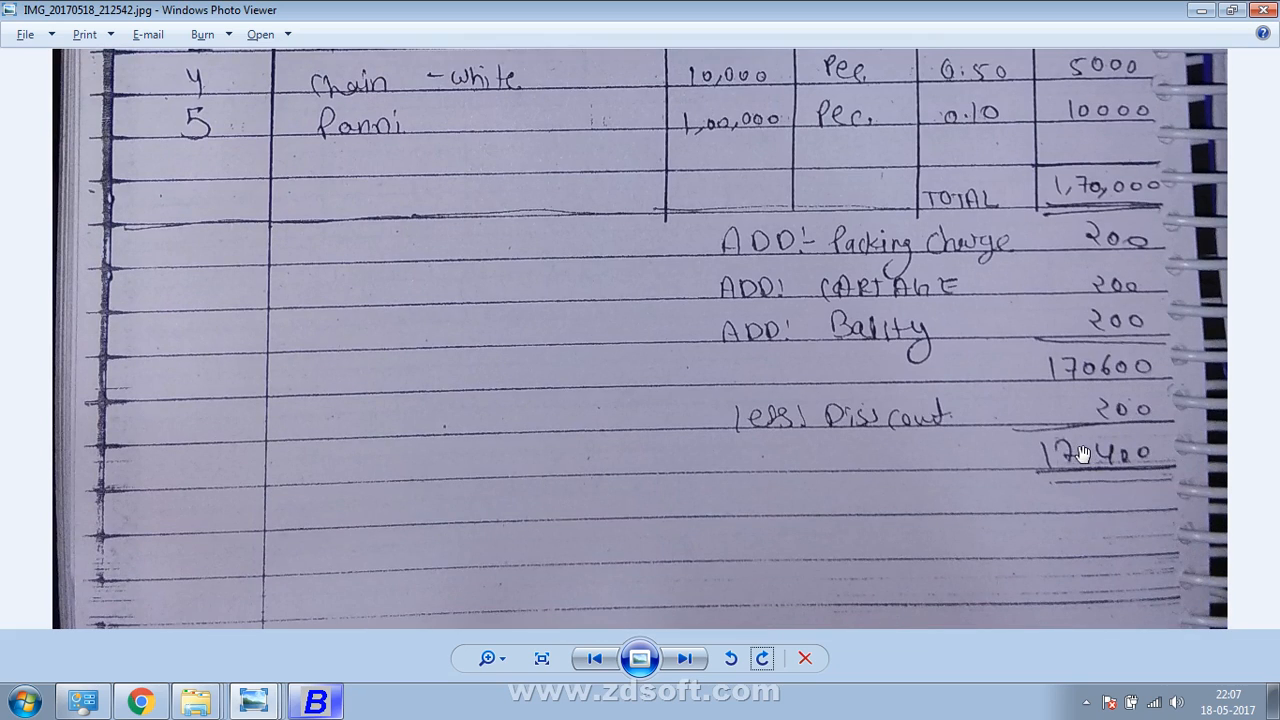
key(alt+Tab)
key(alt+Tab)
key(alt+Tab)
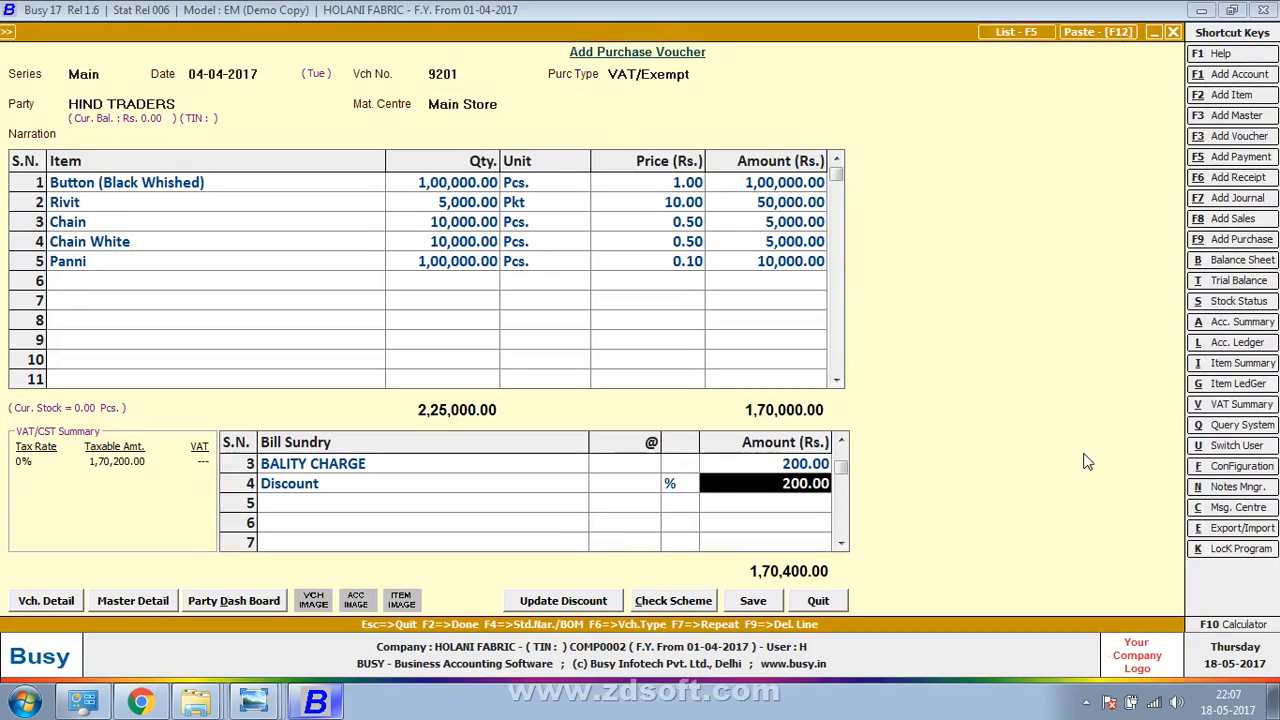
key(F2)
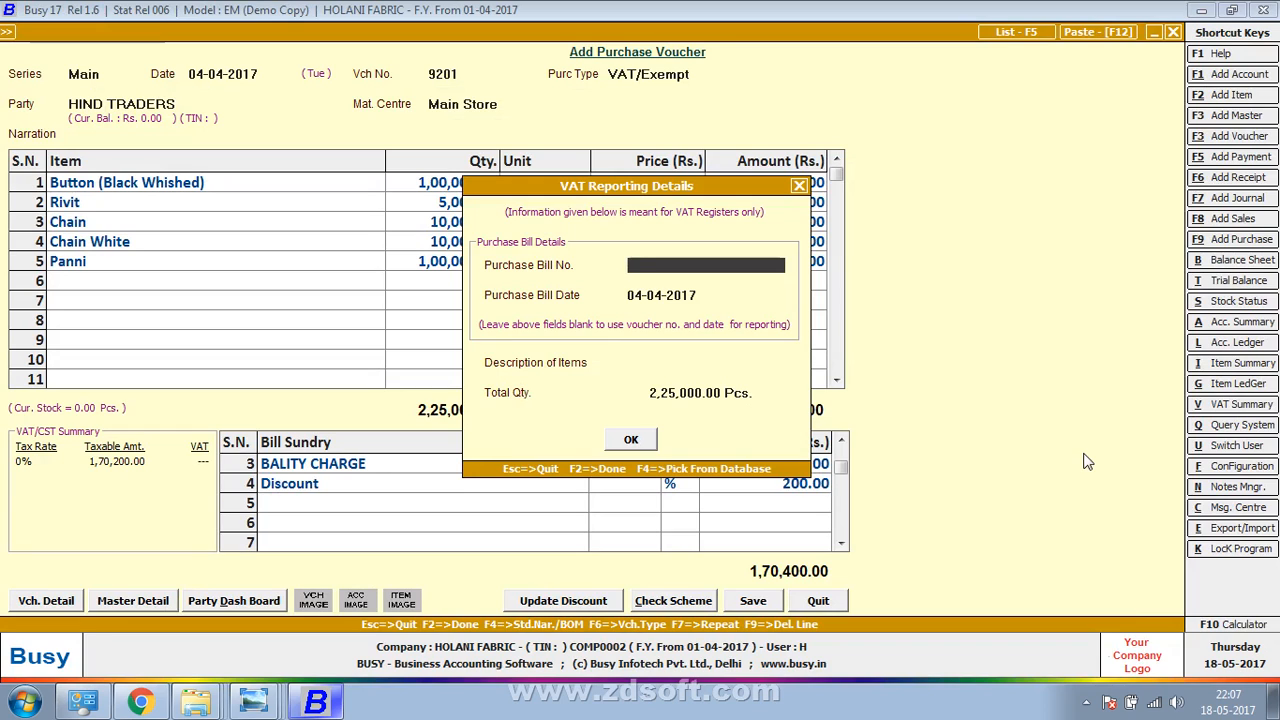
Enter the purchase bill number, save the voucher and show the desktop
text(9201)
key(F2)
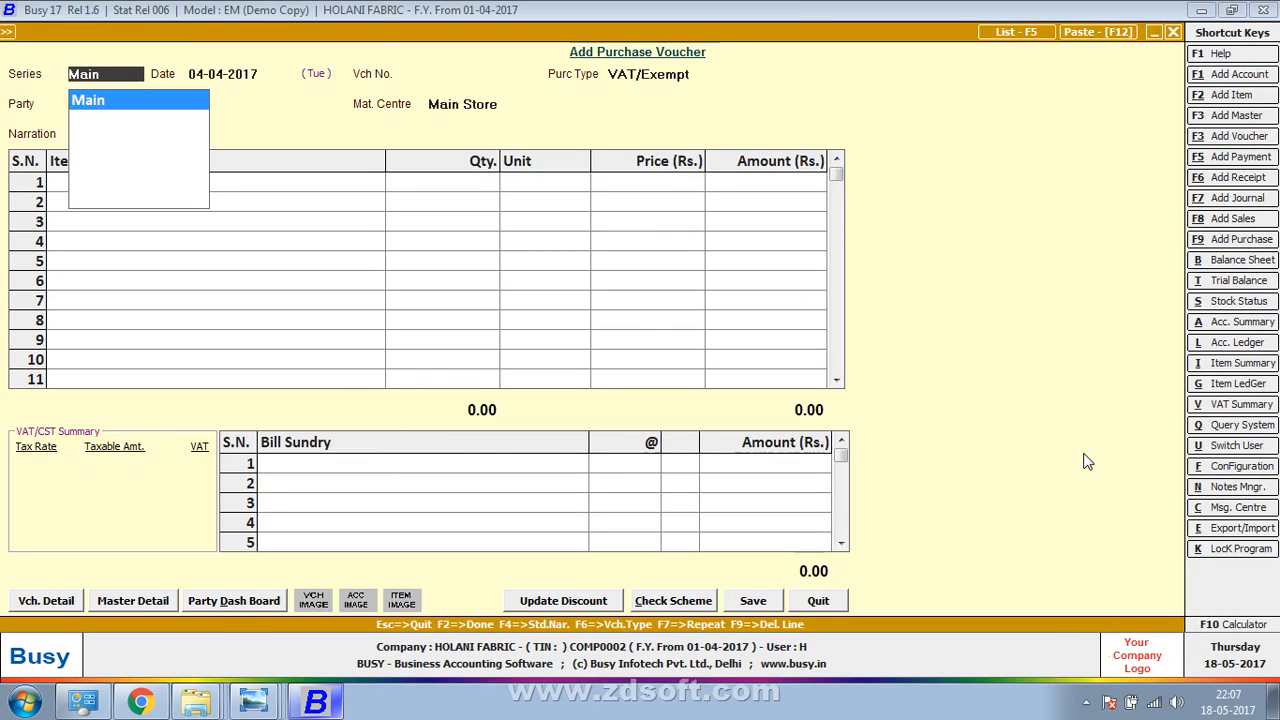
key(super+d)
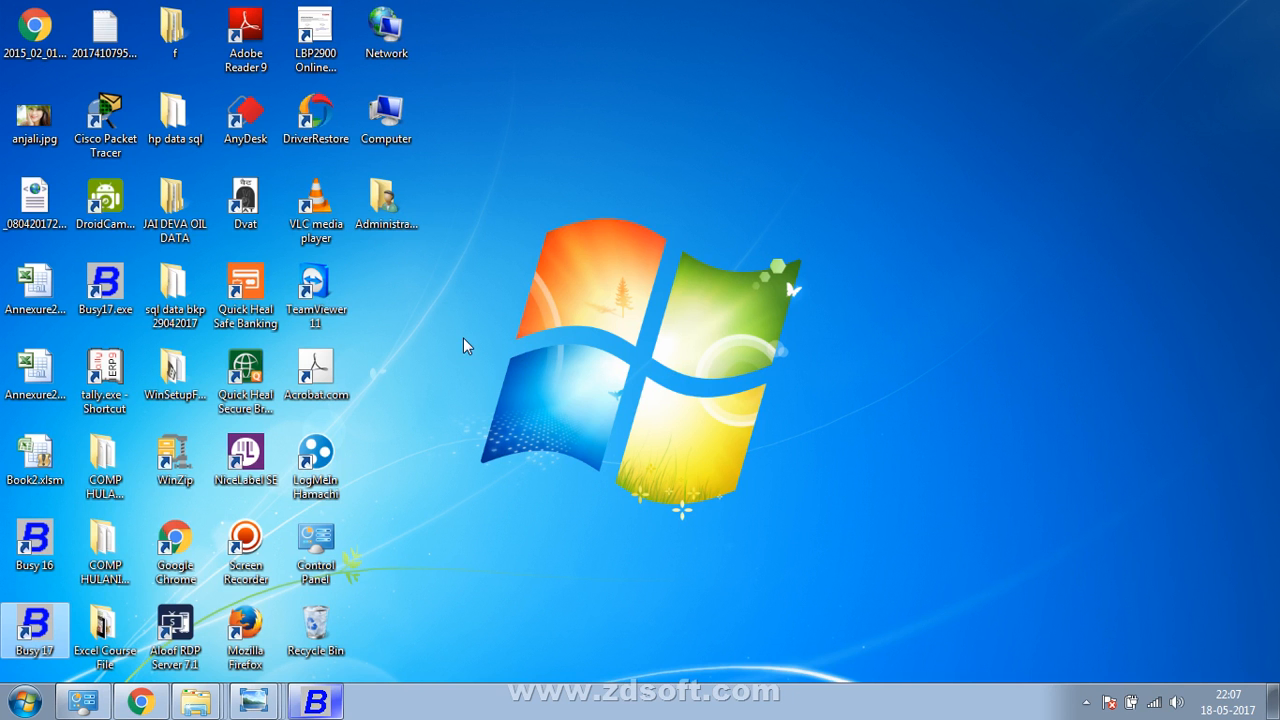
Open the screen recorder's controls from the hidden taskbar icons
click(1087, 705)
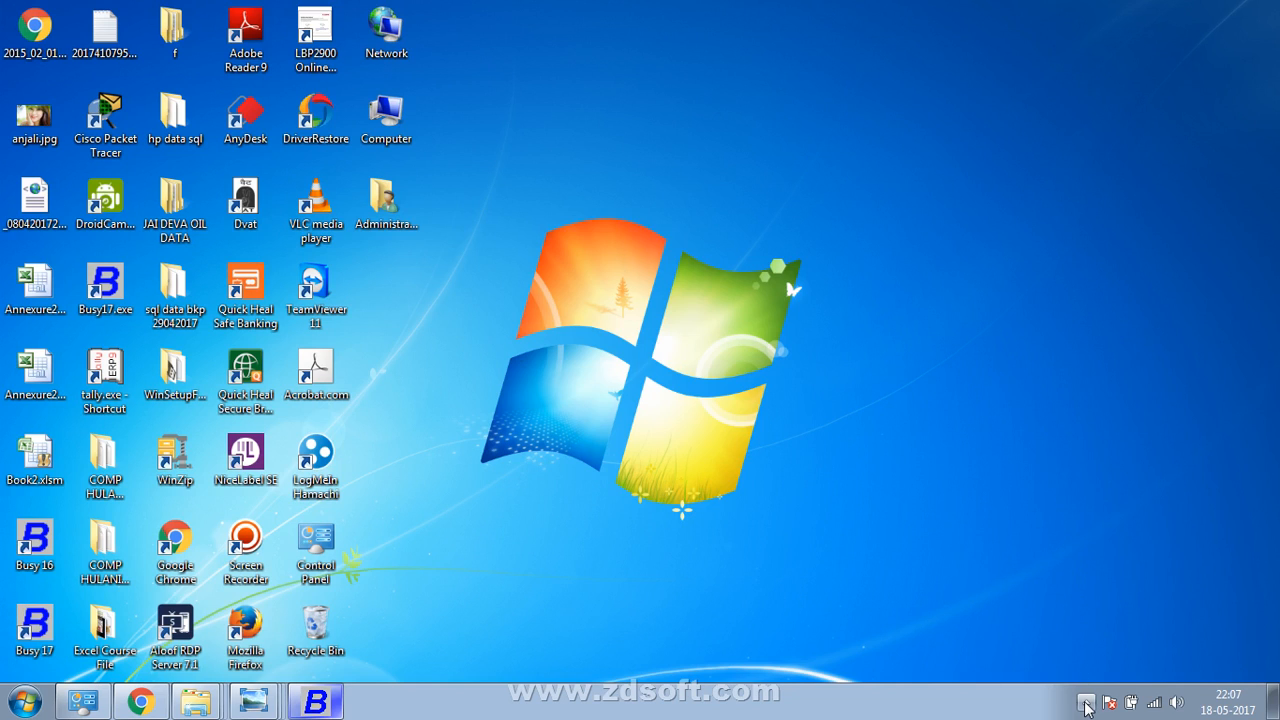
click(1087, 705)
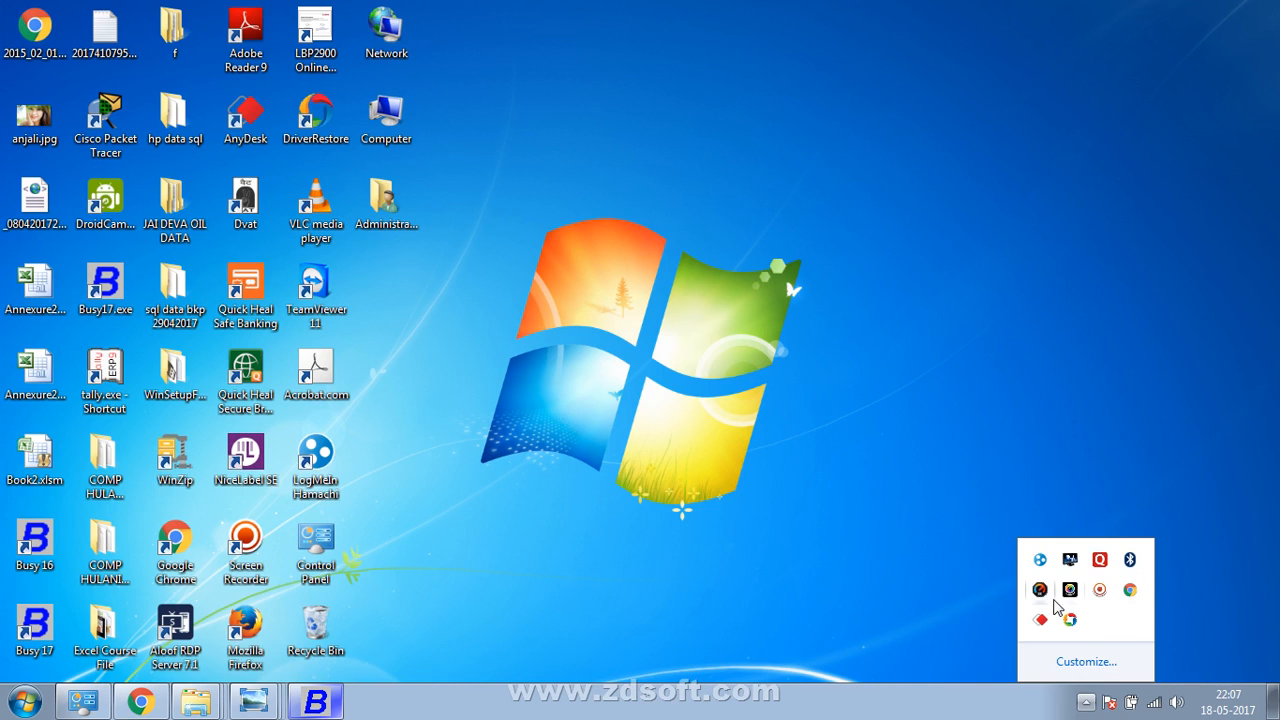
click(1100, 592)
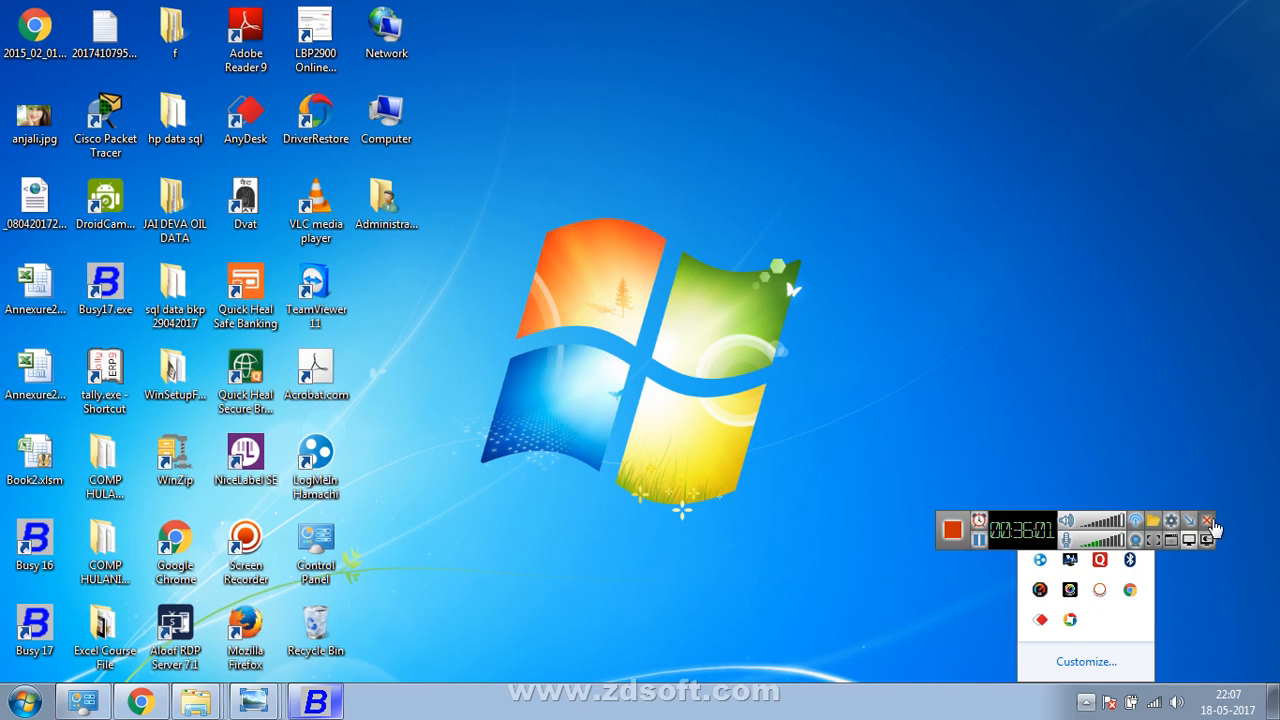